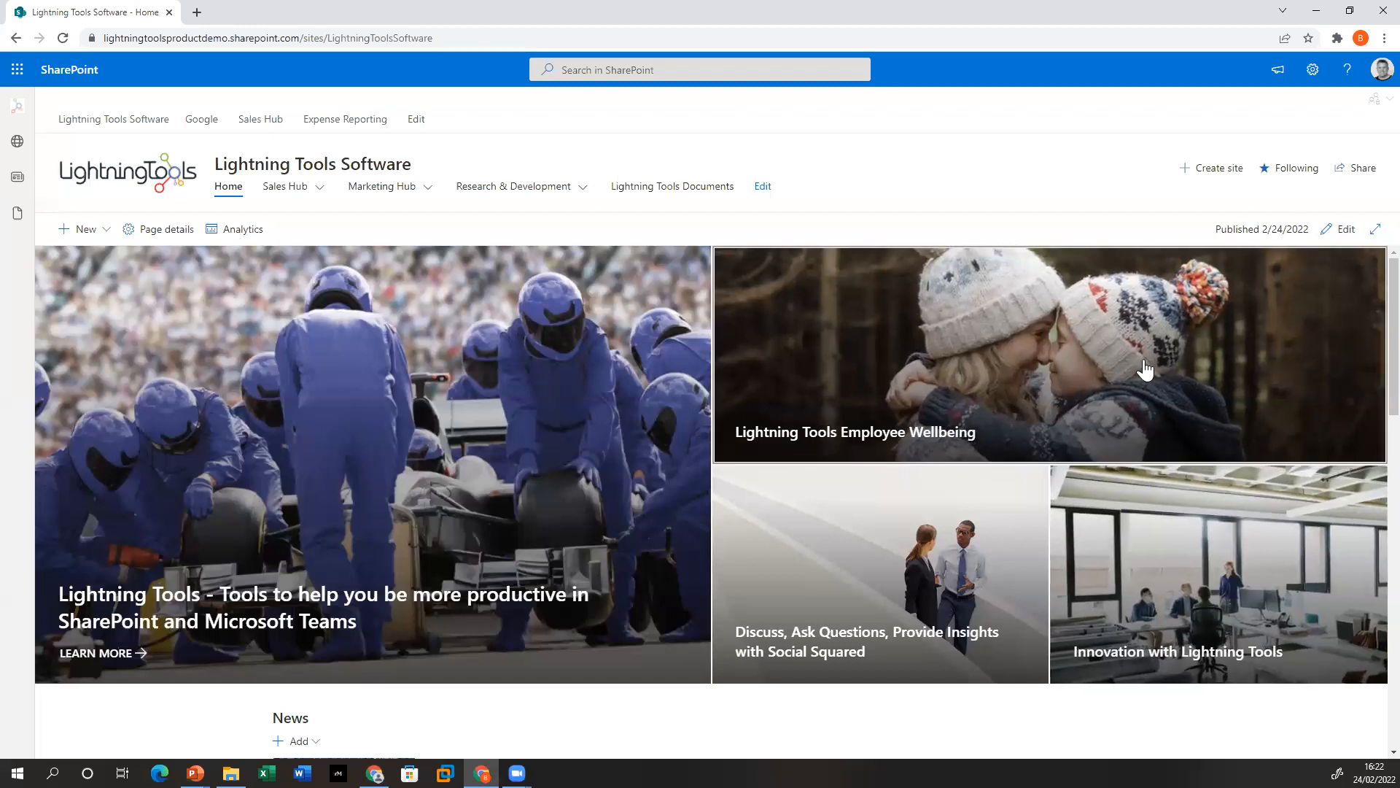
Open the Lightning Tools Employee Wellbeing site from the home page and go to its Wellbeing Discussions board
{"action": "left_click", "coordinate": [959, 437]}
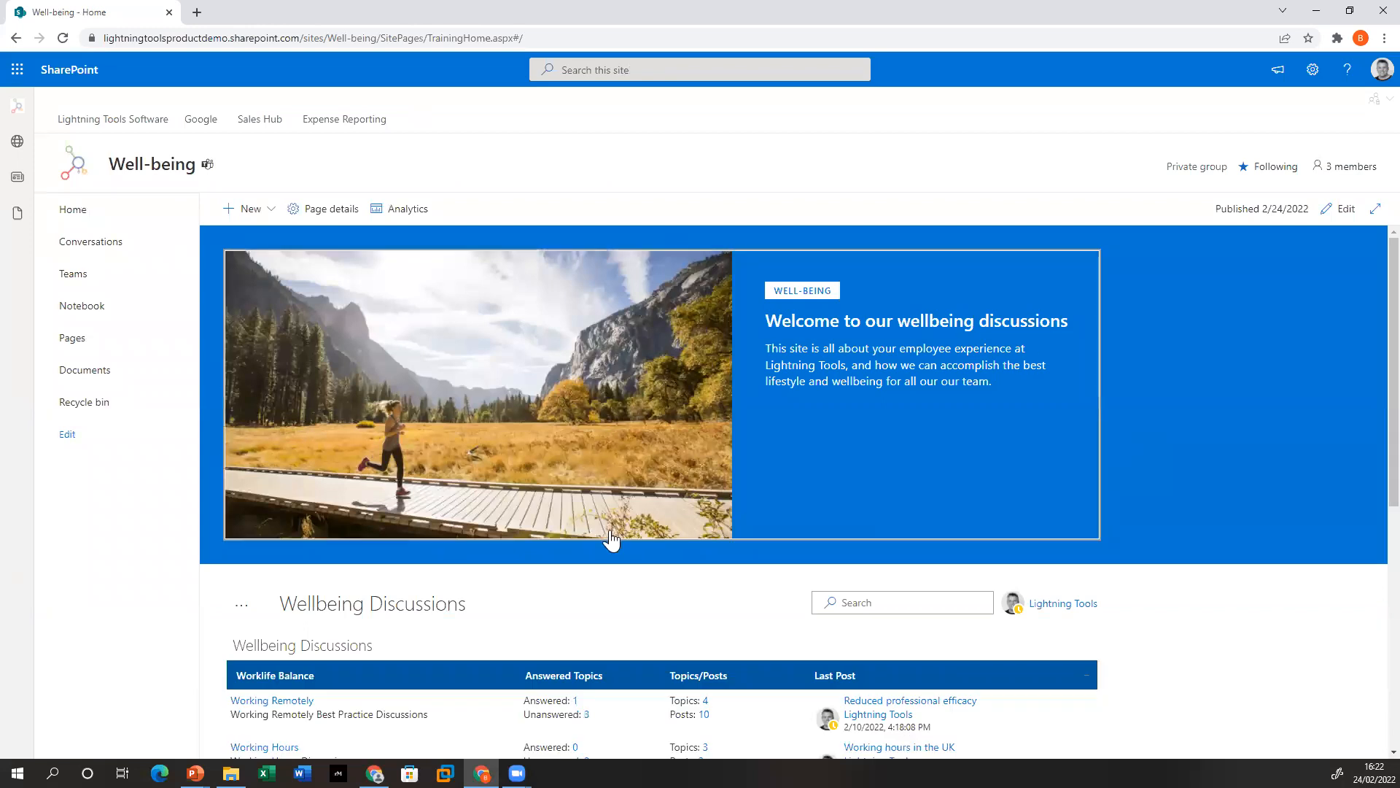
{"action": "scroll", "coordinate": [597, 540], "scroll_direction": "down", "scroll_amount": 3}
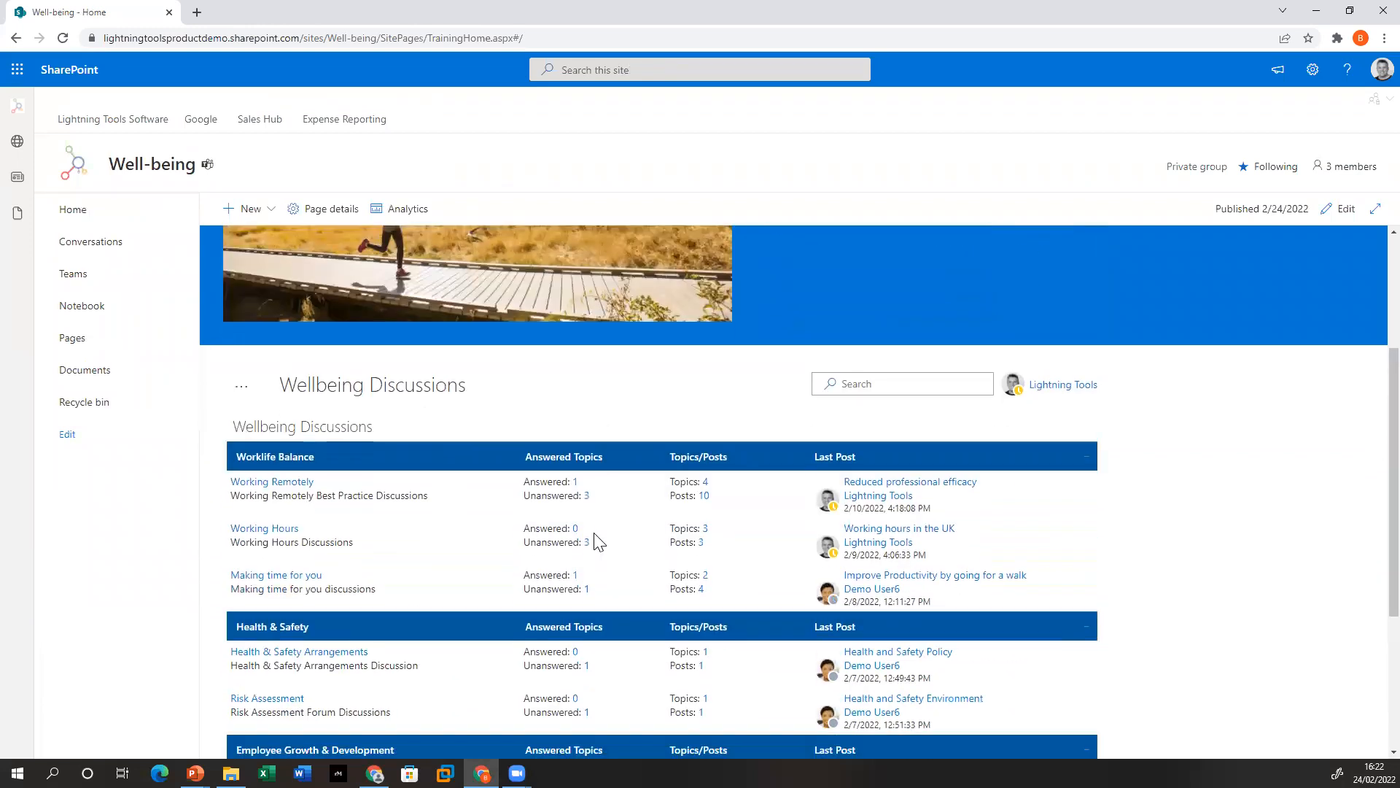
{"action": "scroll", "coordinate": [556, 481], "scroll_direction": "down", "scroll_amount": 2}
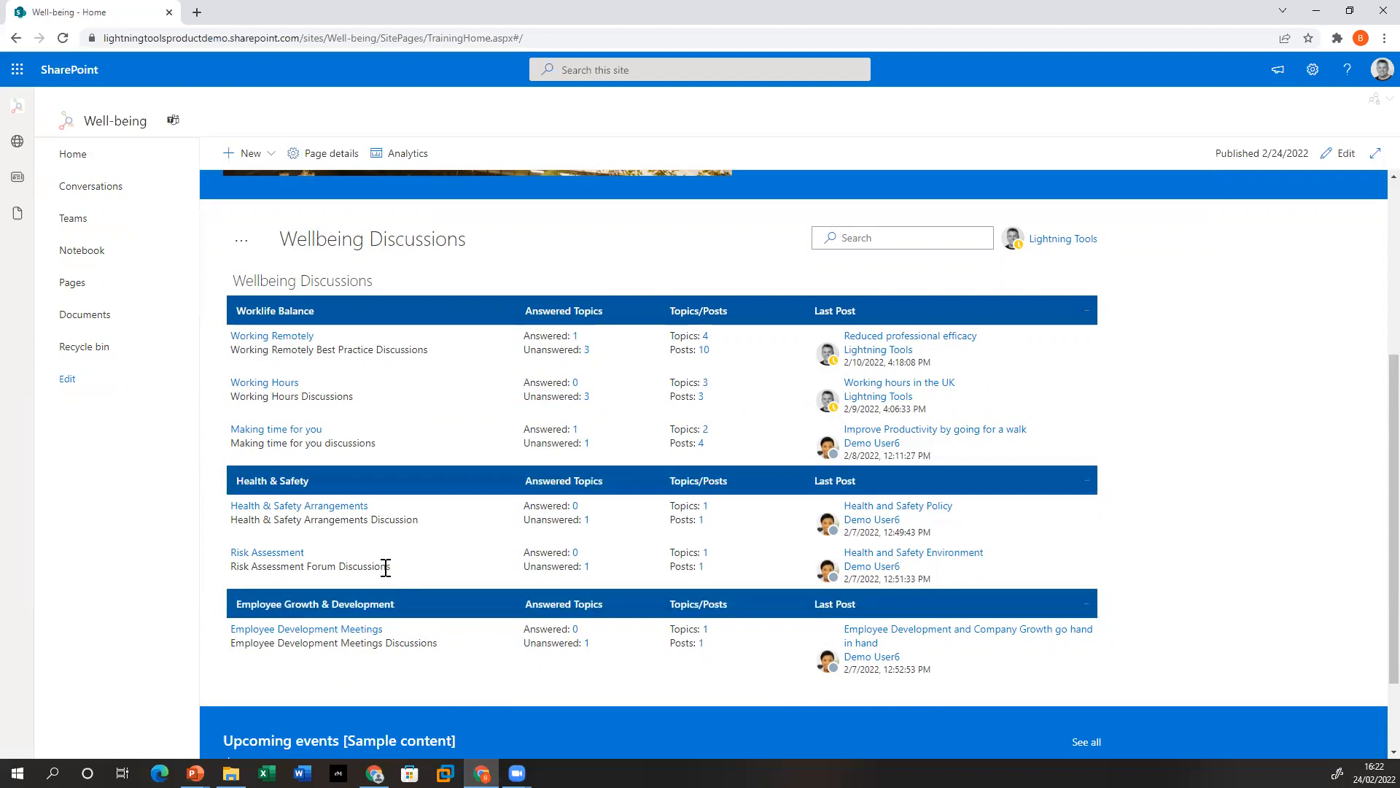
Collapse the Health & Safety and Employee Growth & Development categories on the discussion board
{"action": "left_click", "coordinate": [1023, 486]}
{"action": "left_click", "coordinate": [1036, 482]}
{"action": "left_click", "coordinate": [1059, 483]}
{"action": "left_click", "coordinate": [1049, 520]}
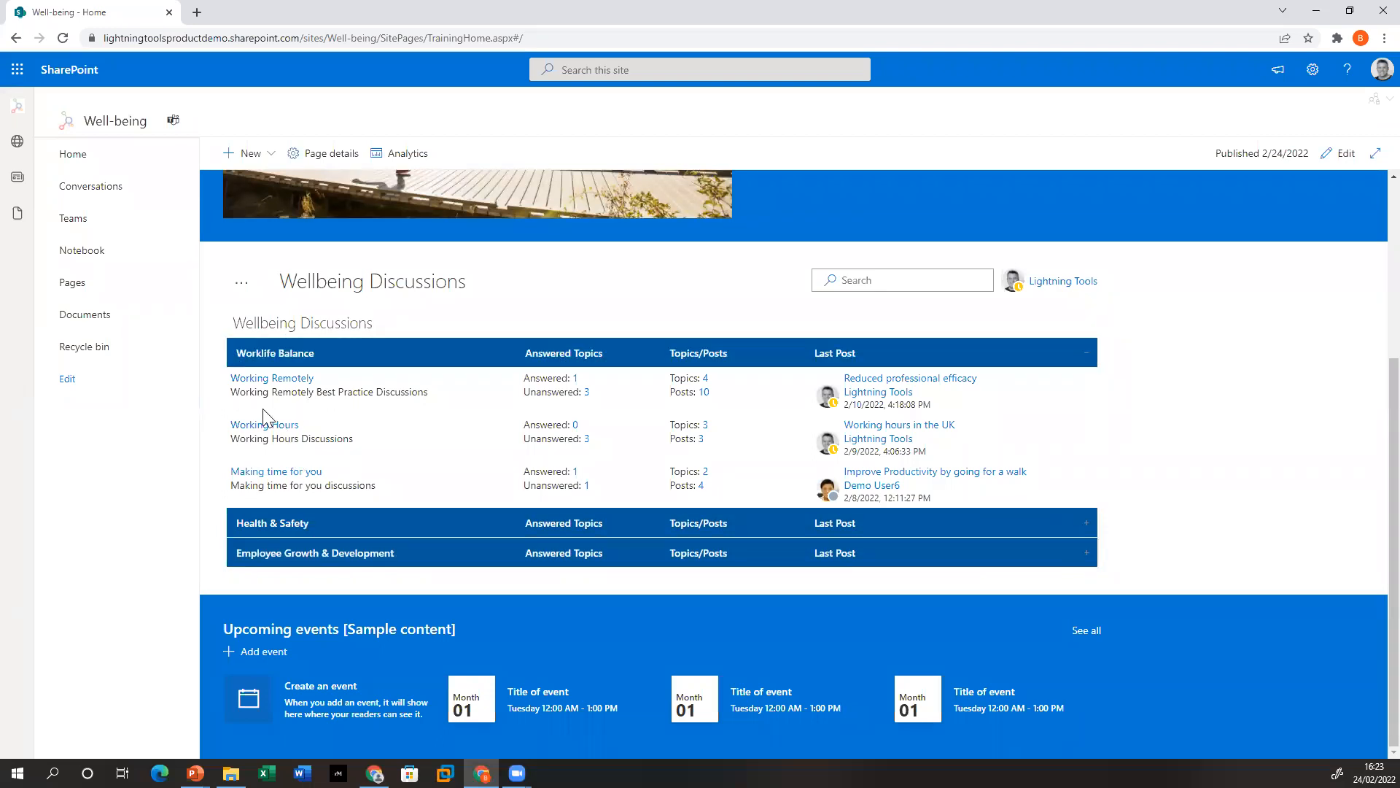
Open the topic "How employees can protect their health" in the Working Remotely forum and read through its post
{"action": "left_click", "coordinate": [293, 378]}
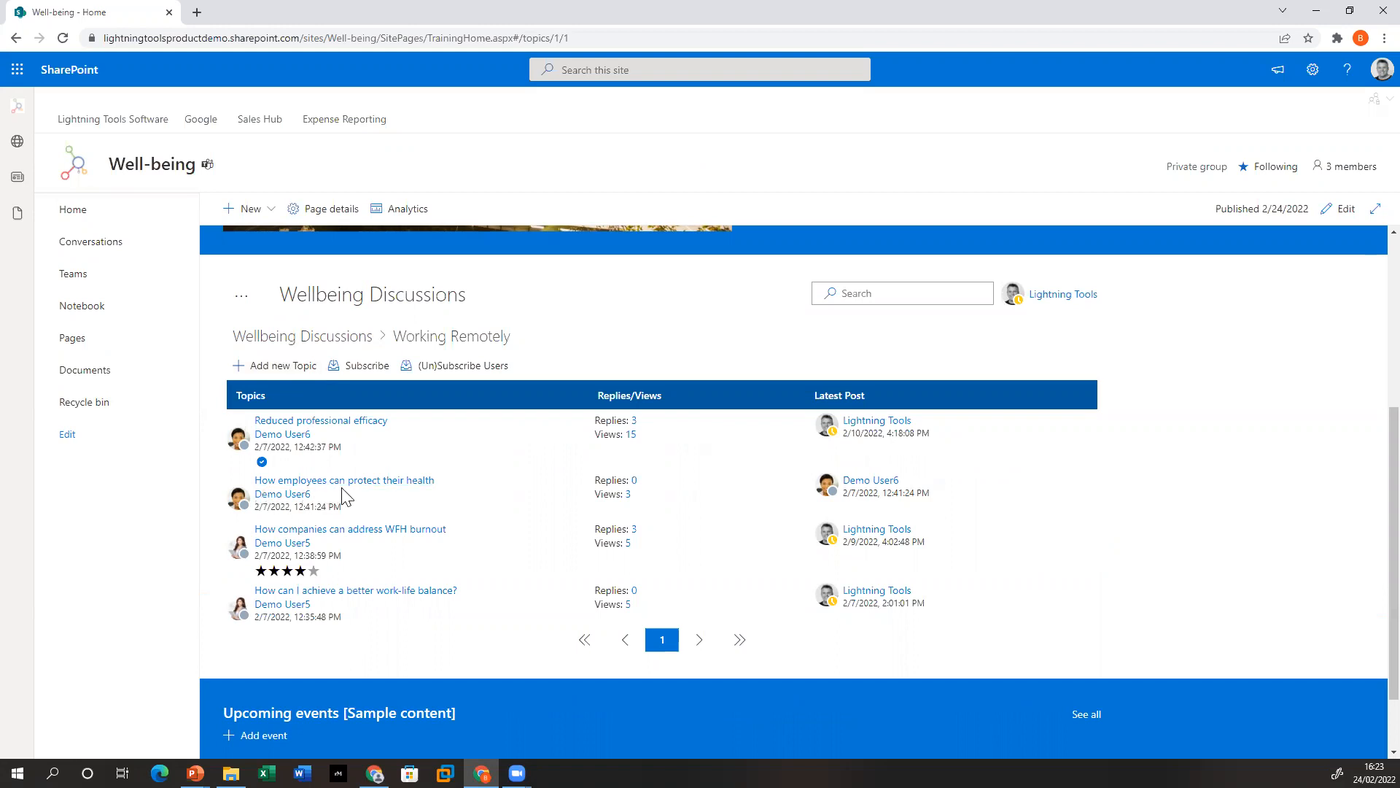
{"action": "left_click", "coordinate": [359, 482]}
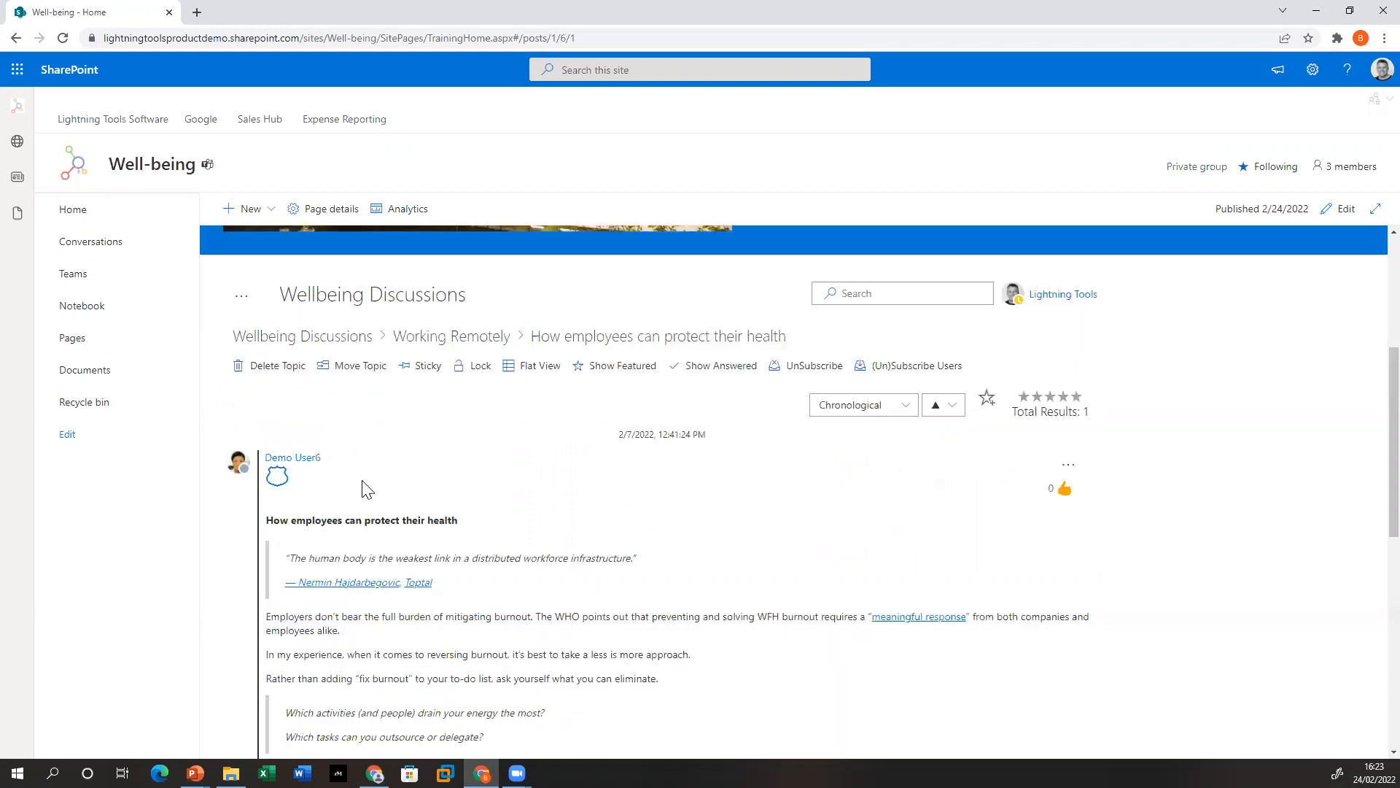
{"action": "scroll", "coordinate": [397, 491], "scroll_direction": "down", "scroll_amount": 3}
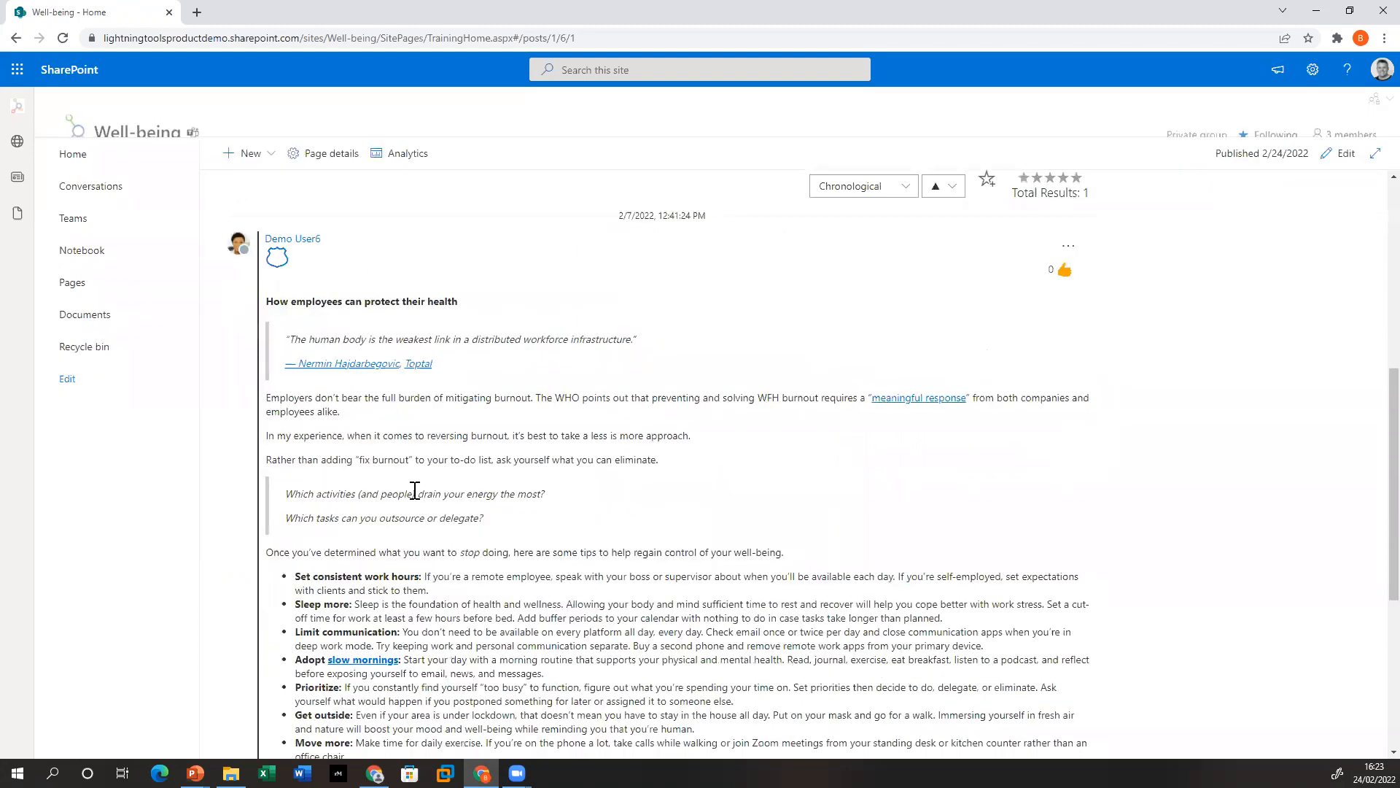
{"action": "scroll", "coordinate": [396, 420], "scroll_direction": "down", "scroll_amount": 5}
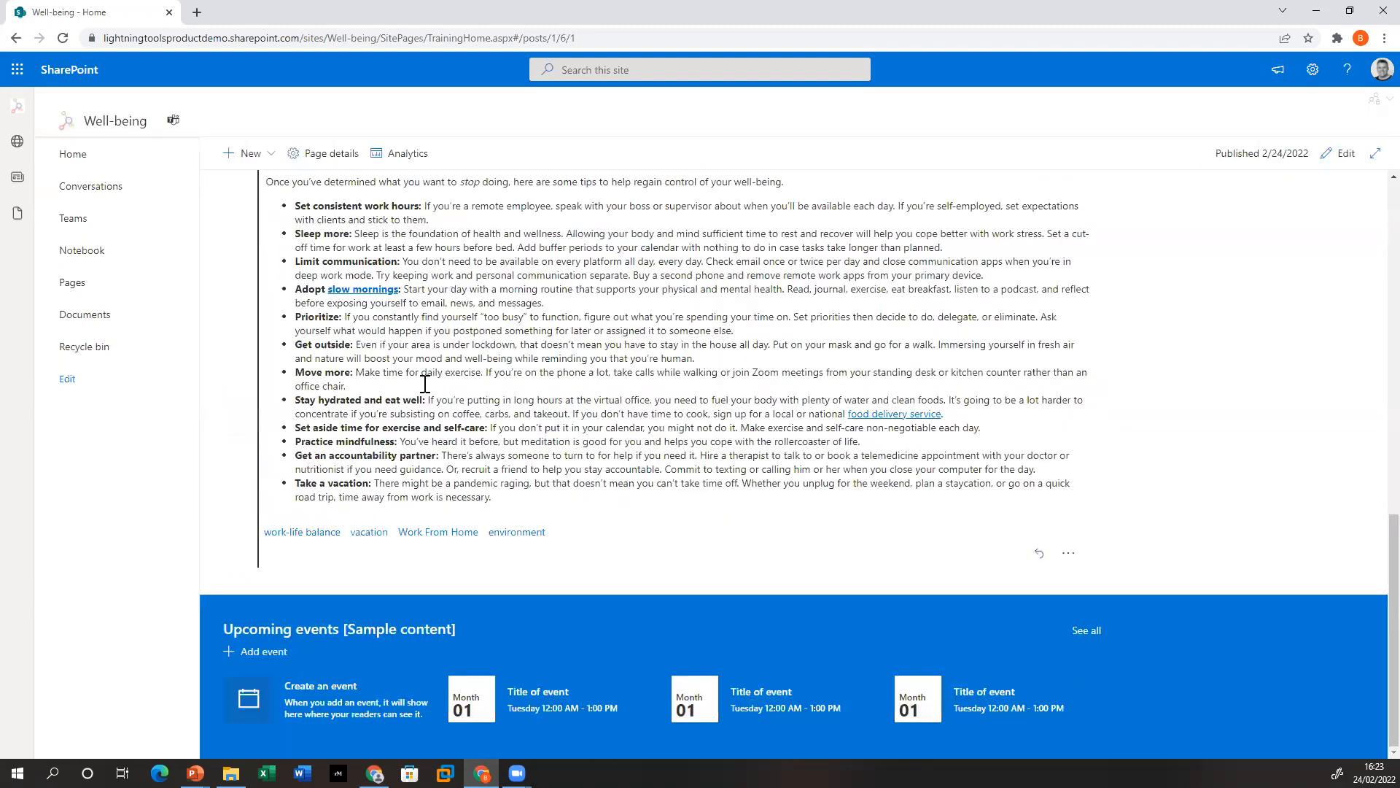
{"action": "scroll", "coordinate": [424, 384], "scroll_direction": "up", "scroll_amount": 2}
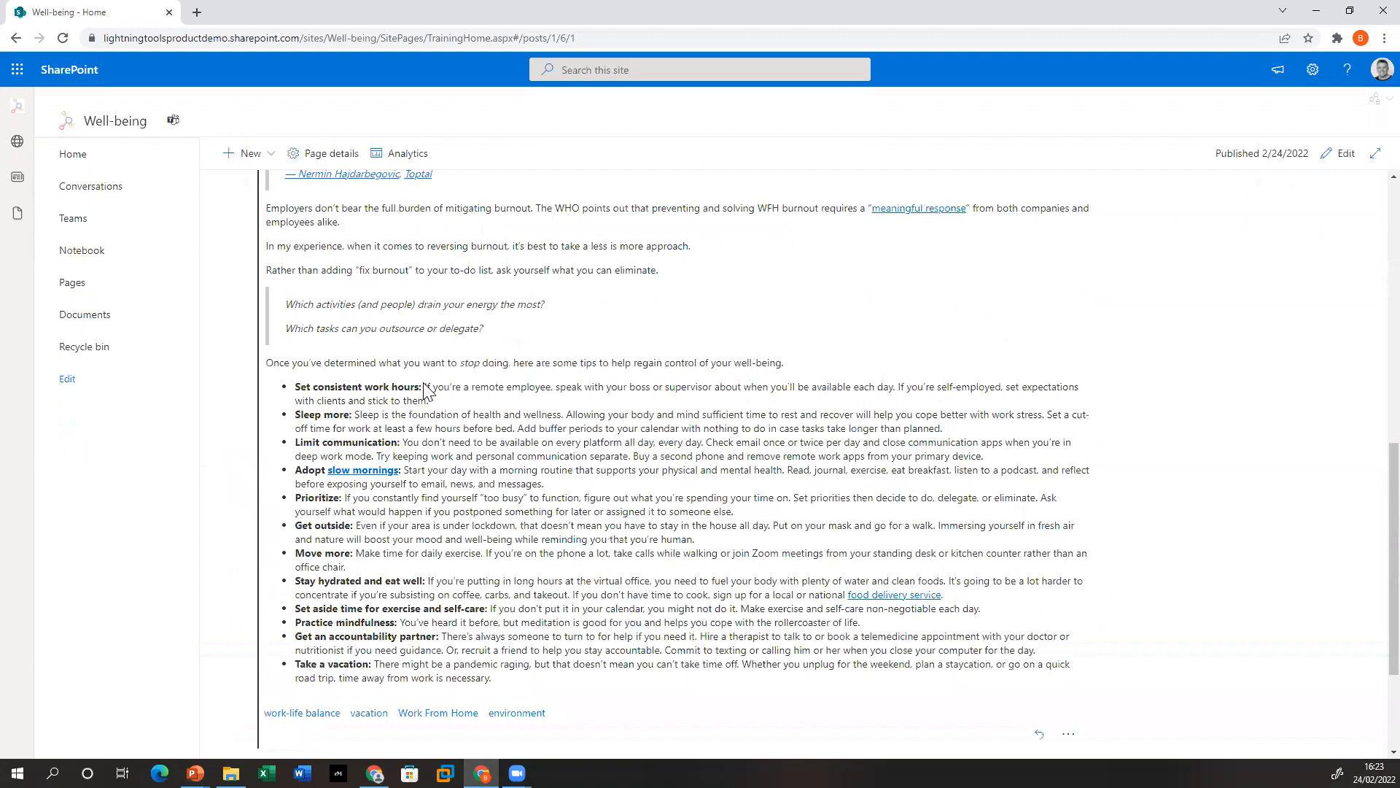
{"action": "scroll", "coordinate": [425, 388], "scroll_direction": "up", "scroll_amount": 1}
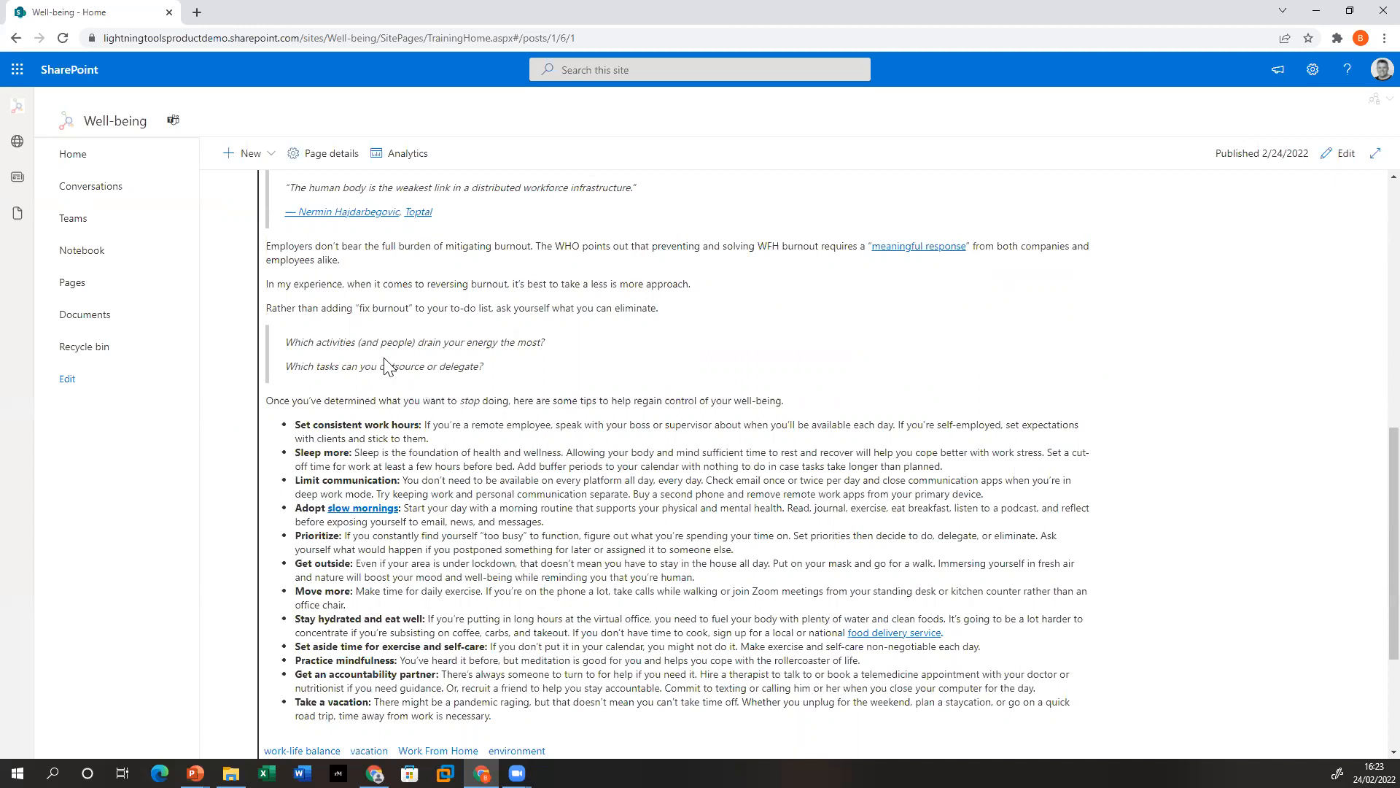
{"action": "scroll", "coordinate": [382, 357], "scroll_direction": "down", "scroll_amount": 2}
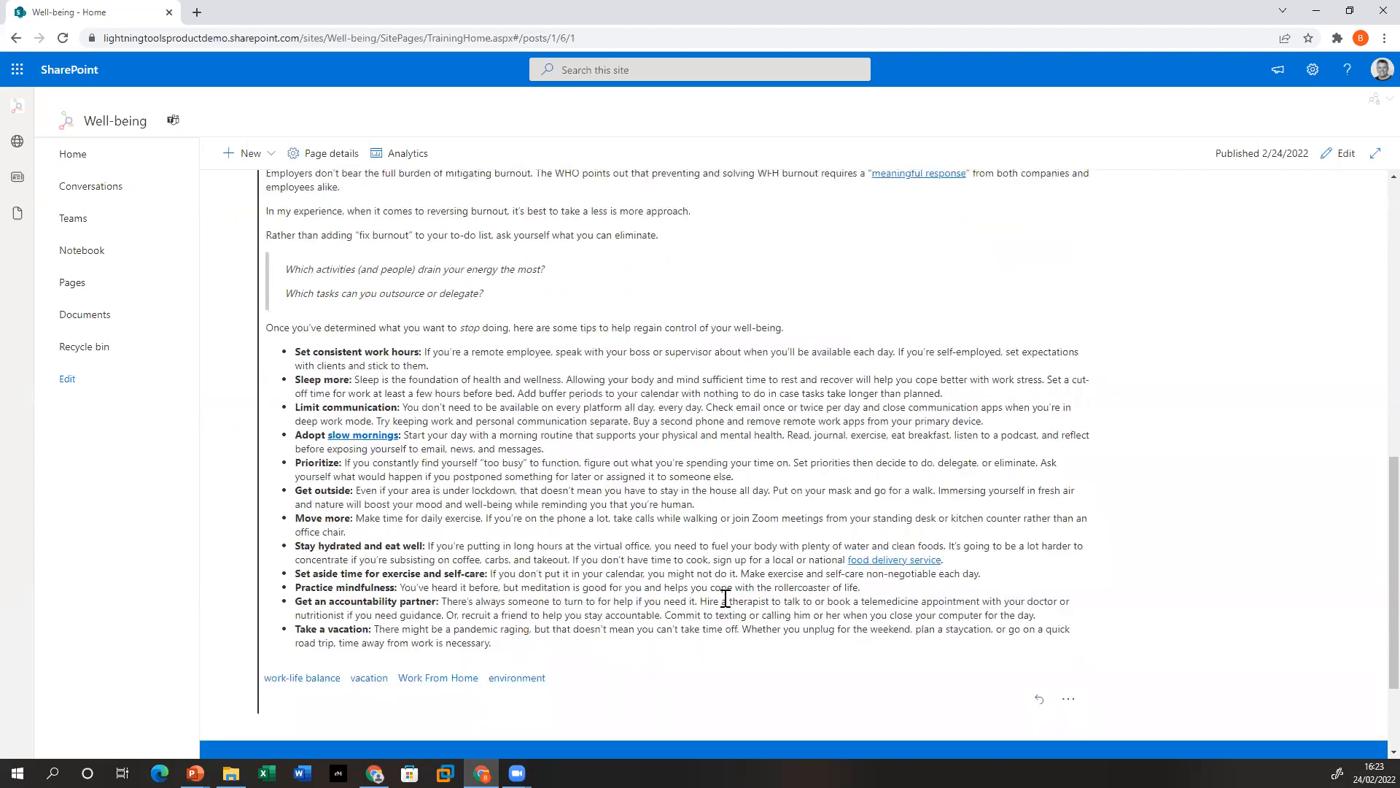
Start a reply to the post with the paragraph beginning "Employee development conversations are crucial for identifying your employee's goals", followed by a new line
{"action": "left_click", "coordinate": [1039, 700]}
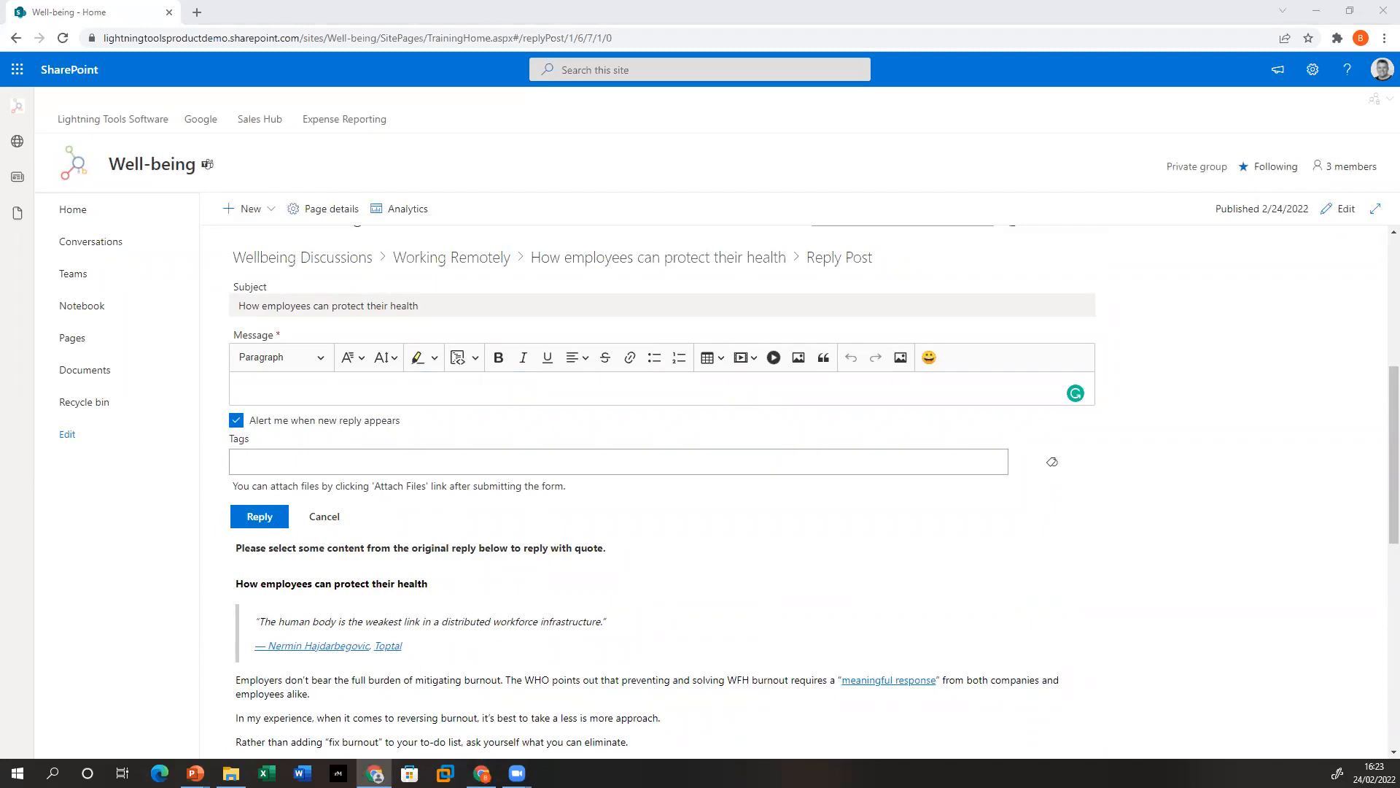
{"action": "left_click", "coordinate": [711, 394]}
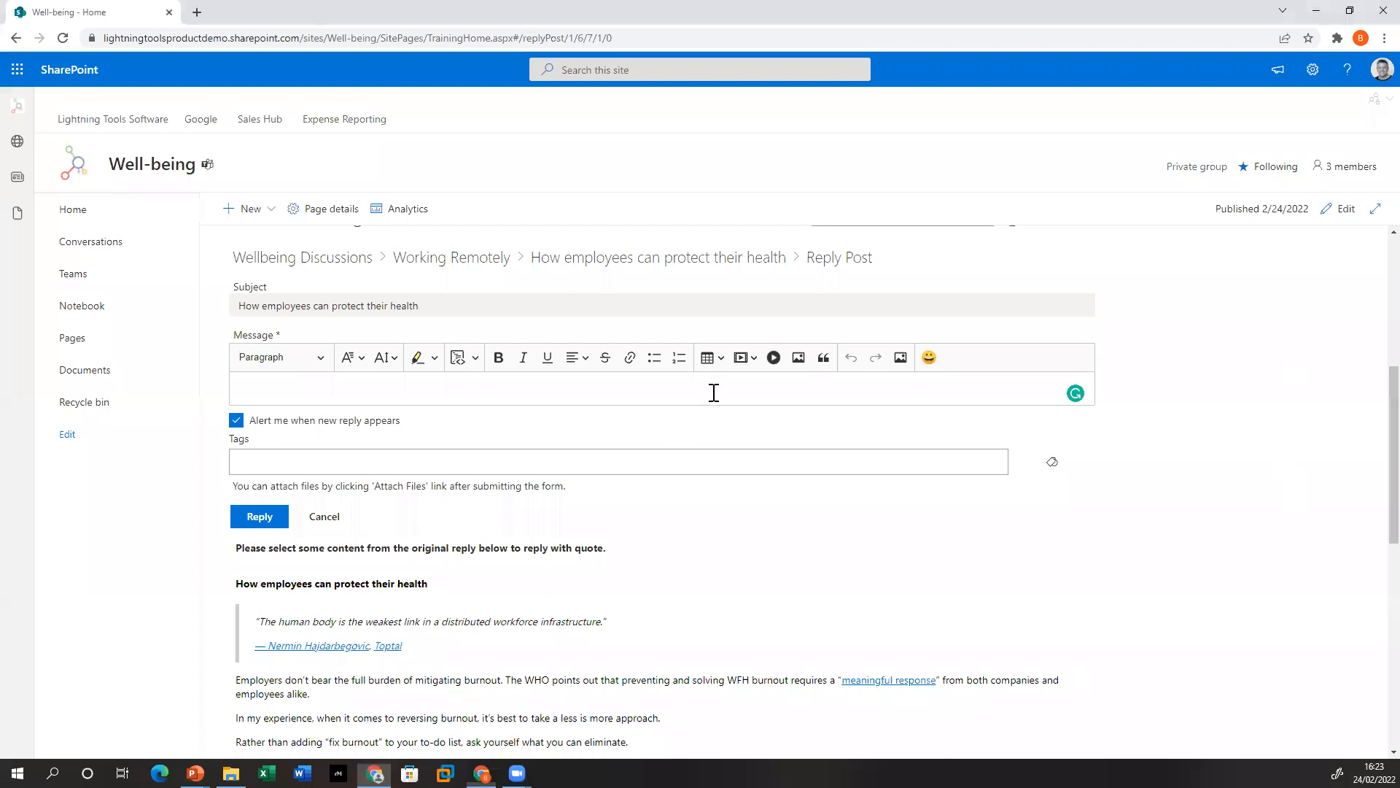
{"action": "type", "text": "Employee development conversations are crucial for identifying your employee’s goals, supporting their growth, and helping them reach their full career potential. But if you’re new to management, it can be difficult to know how to navigate these discussions."}
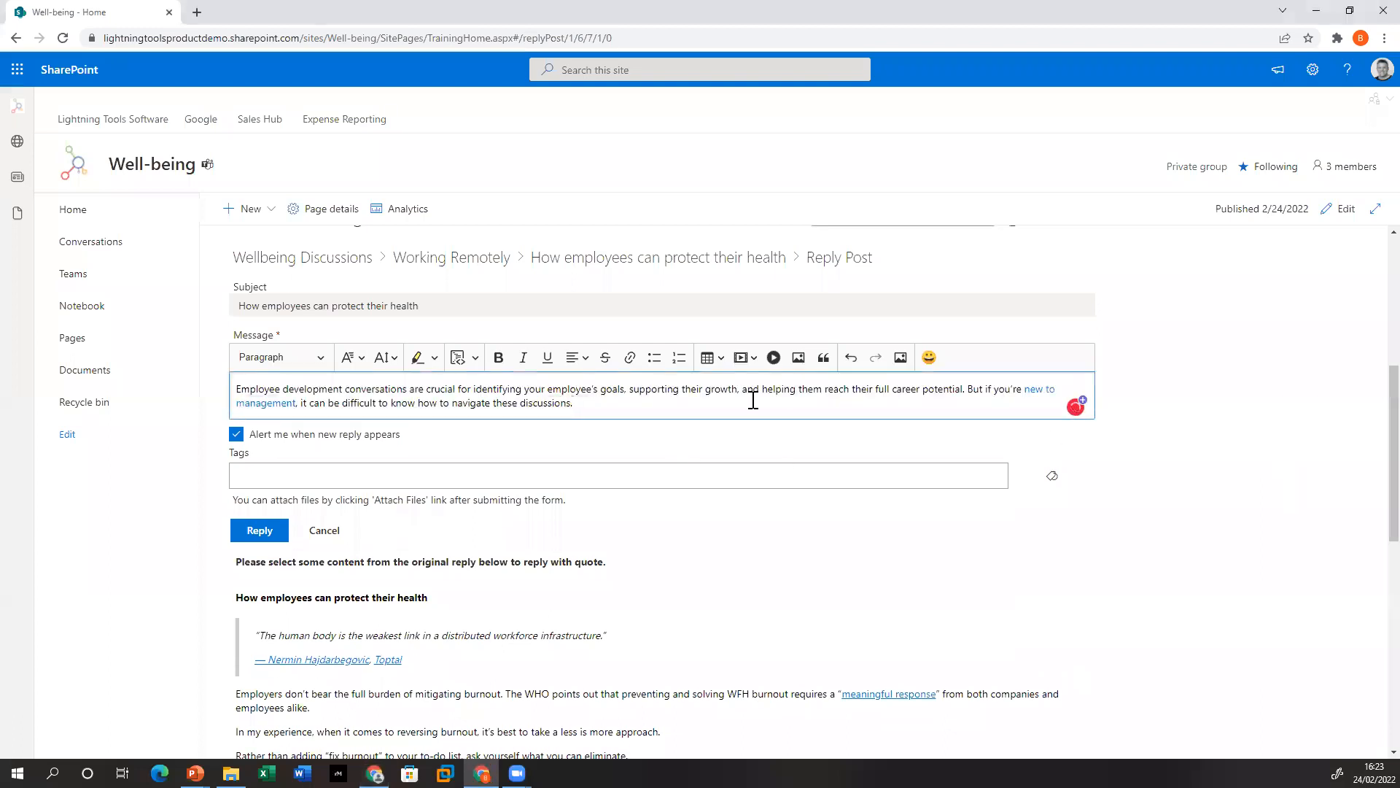
{"action": "key", "text": "Return"}
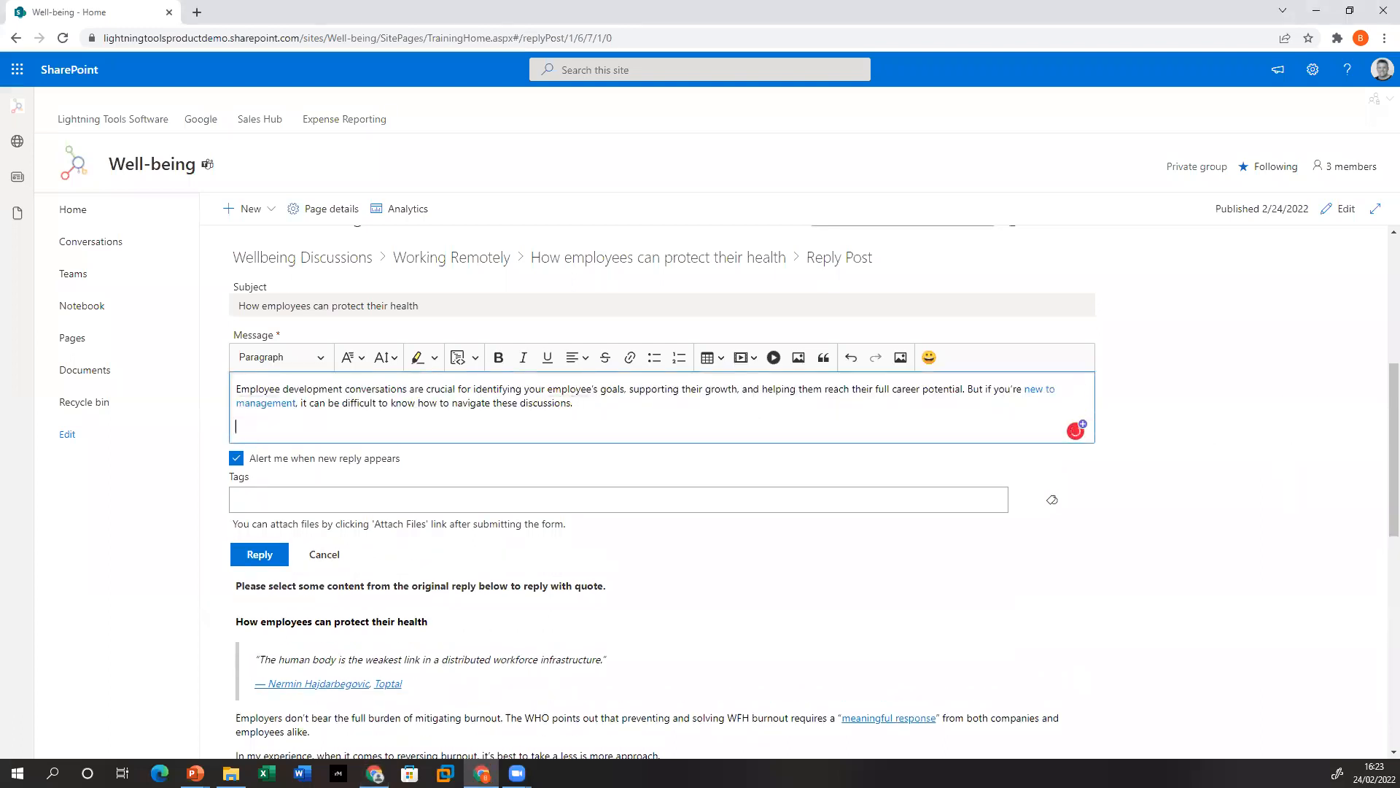
Paste the copied photo of two men below the reply paragraph and shrink it to well under half its width
{"action": "key", "text": "alt+Tab"}
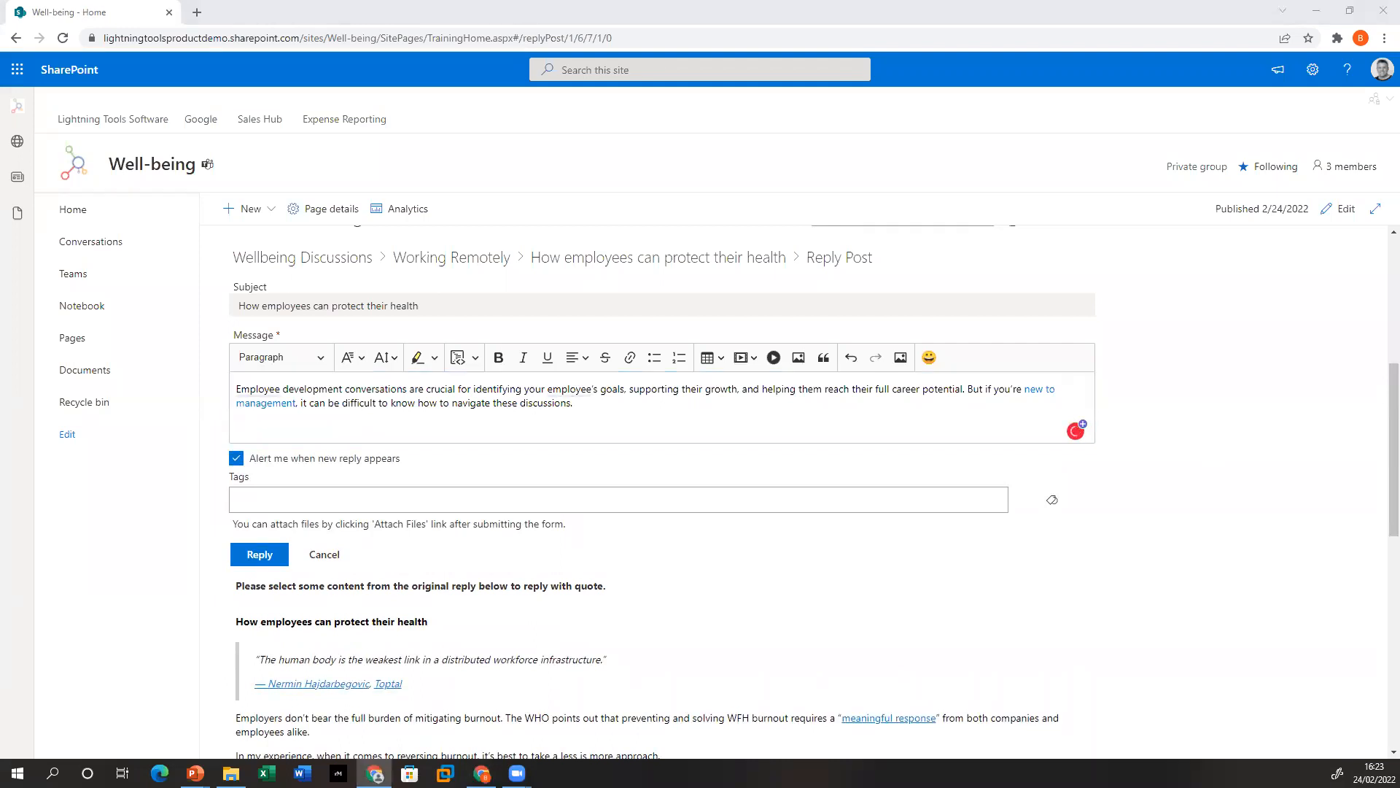
{"action": "left_click", "coordinate": [568, 428]}
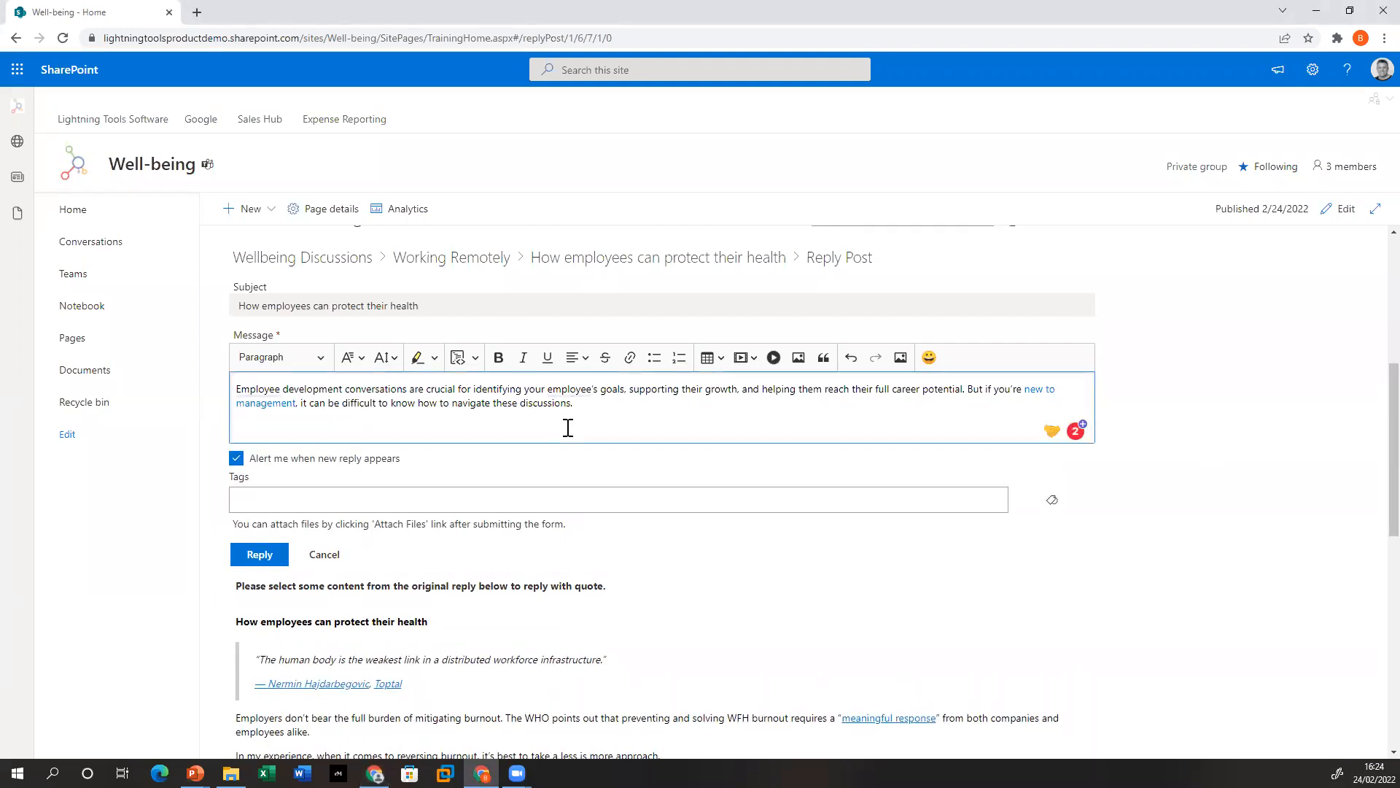
{"action": "key", "text": "ctrl+v"}
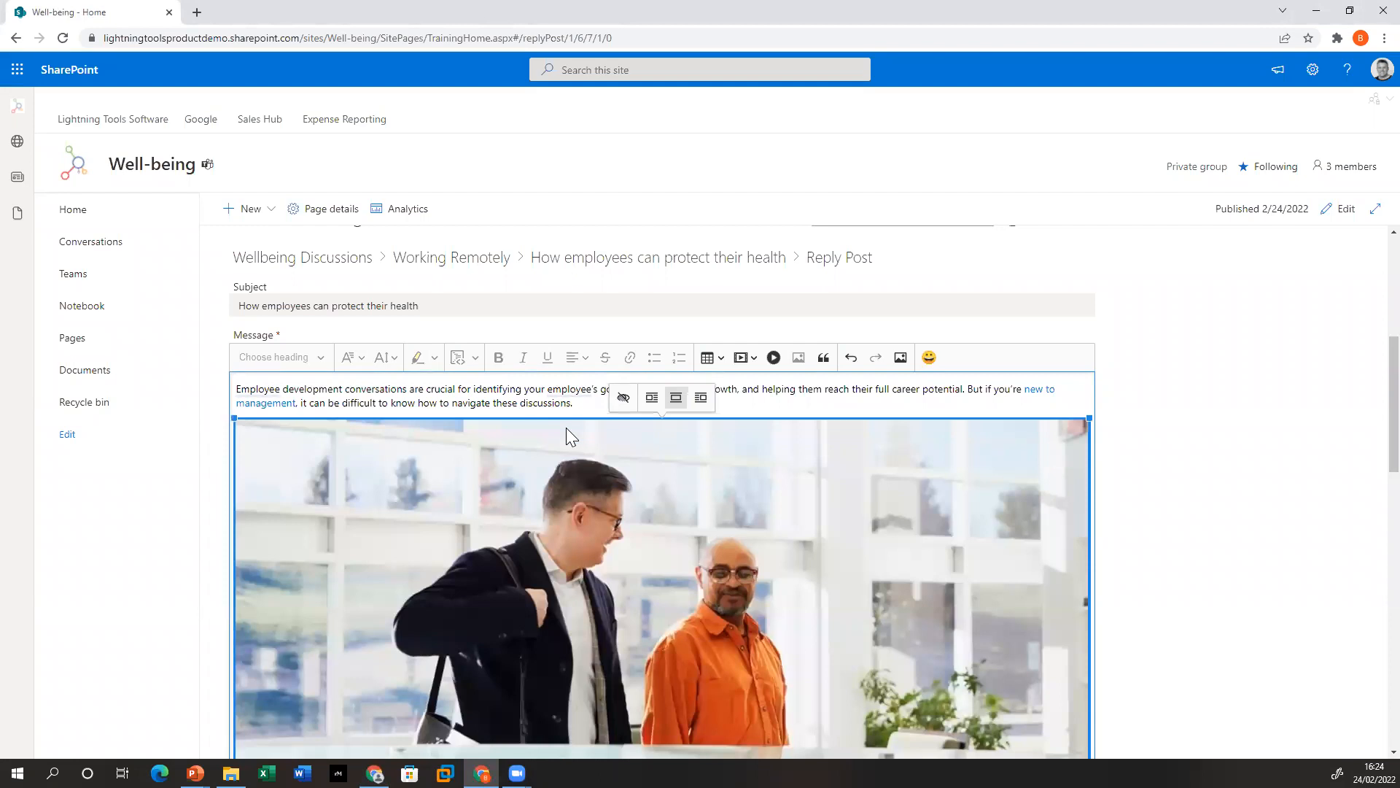
{"action": "scroll", "coordinate": [554, 437], "scroll_direction": "down", "scroll_amount": 3}
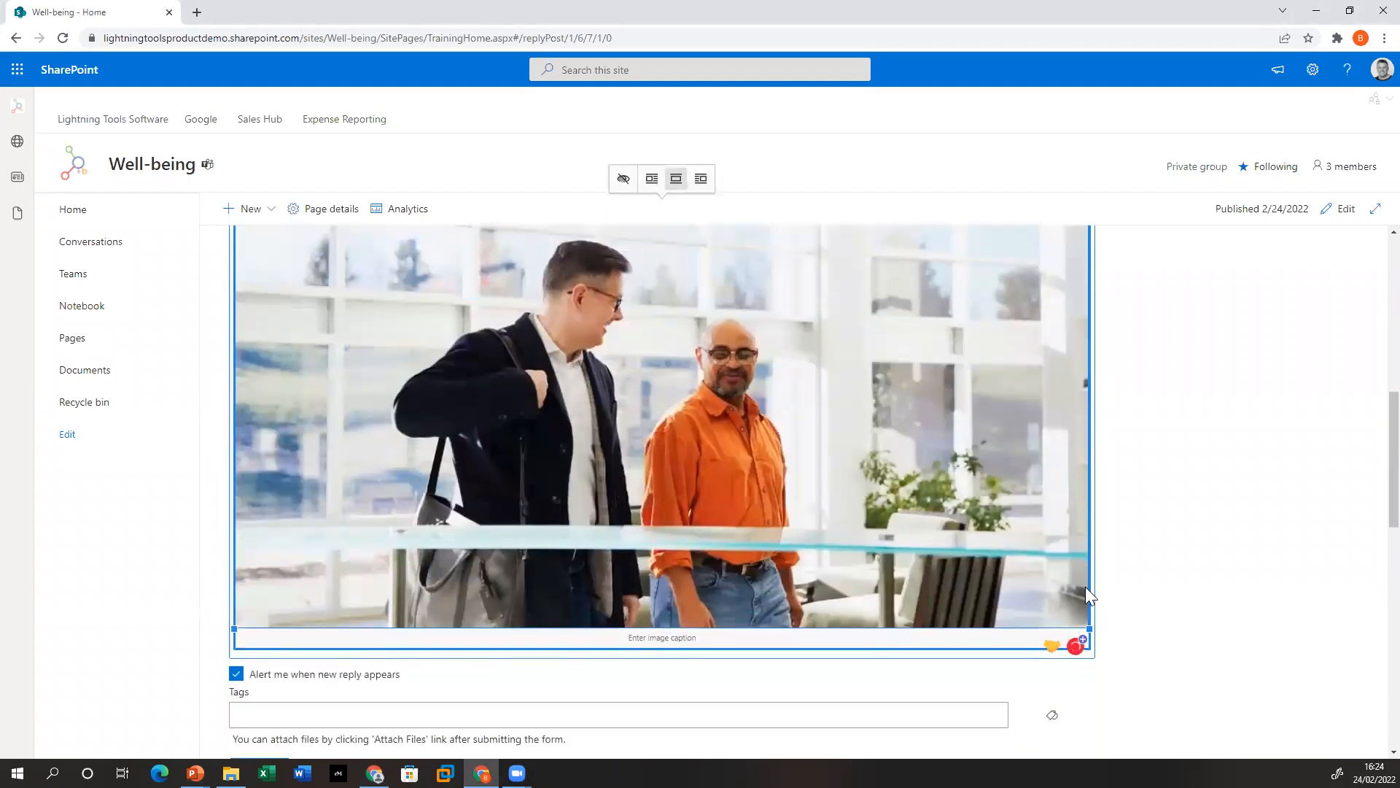
{"action": "left_click_drag", "start_coordinate": [1089, 628], "coordinate": [556, 374]}
Caption the photo in the reply "Two men"
{"action": "left_click", "coordinate": [652, 378]}
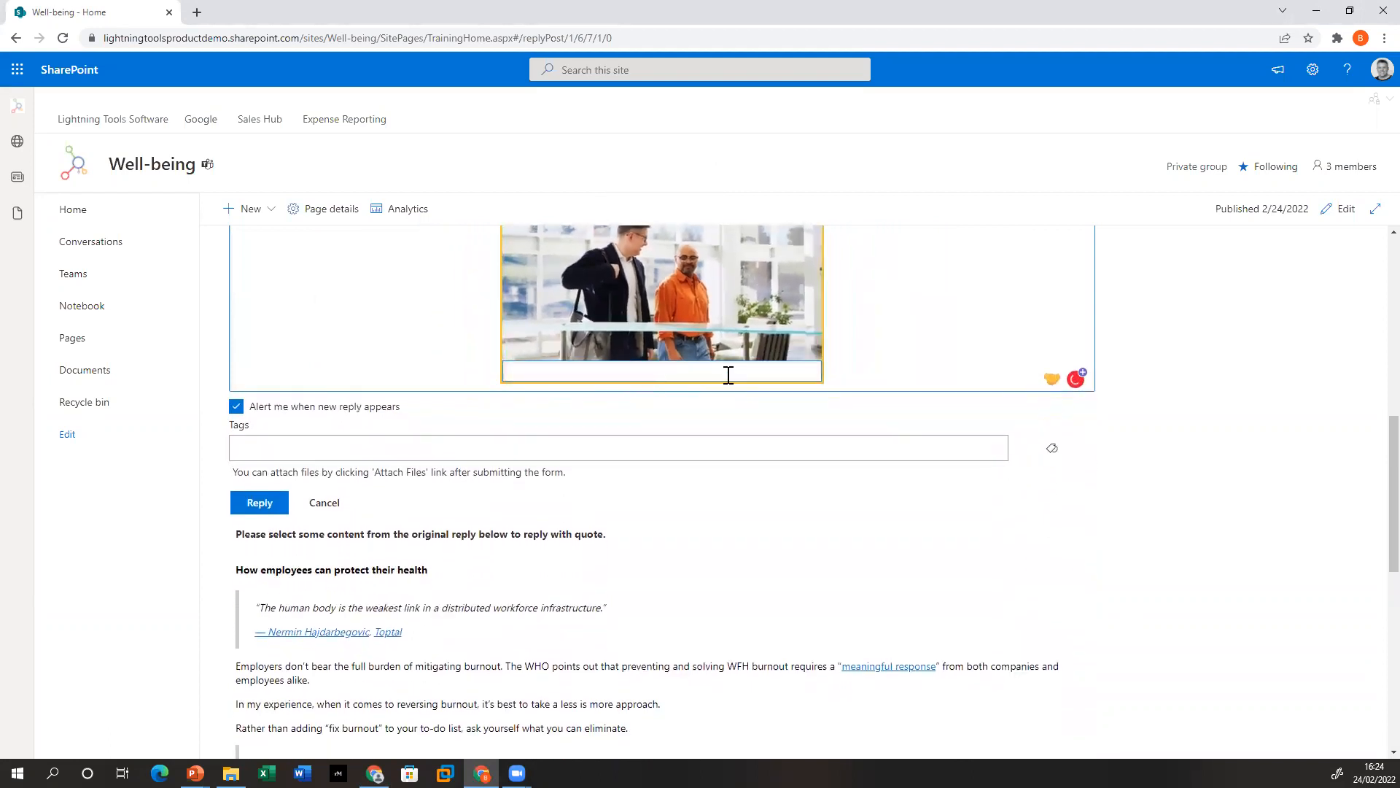
{"action": "type", "text": "Two men"}
{"action": "scroll", "coordinate": [728, 374], "scroll_direction": "up", "scroll_amount": 3}
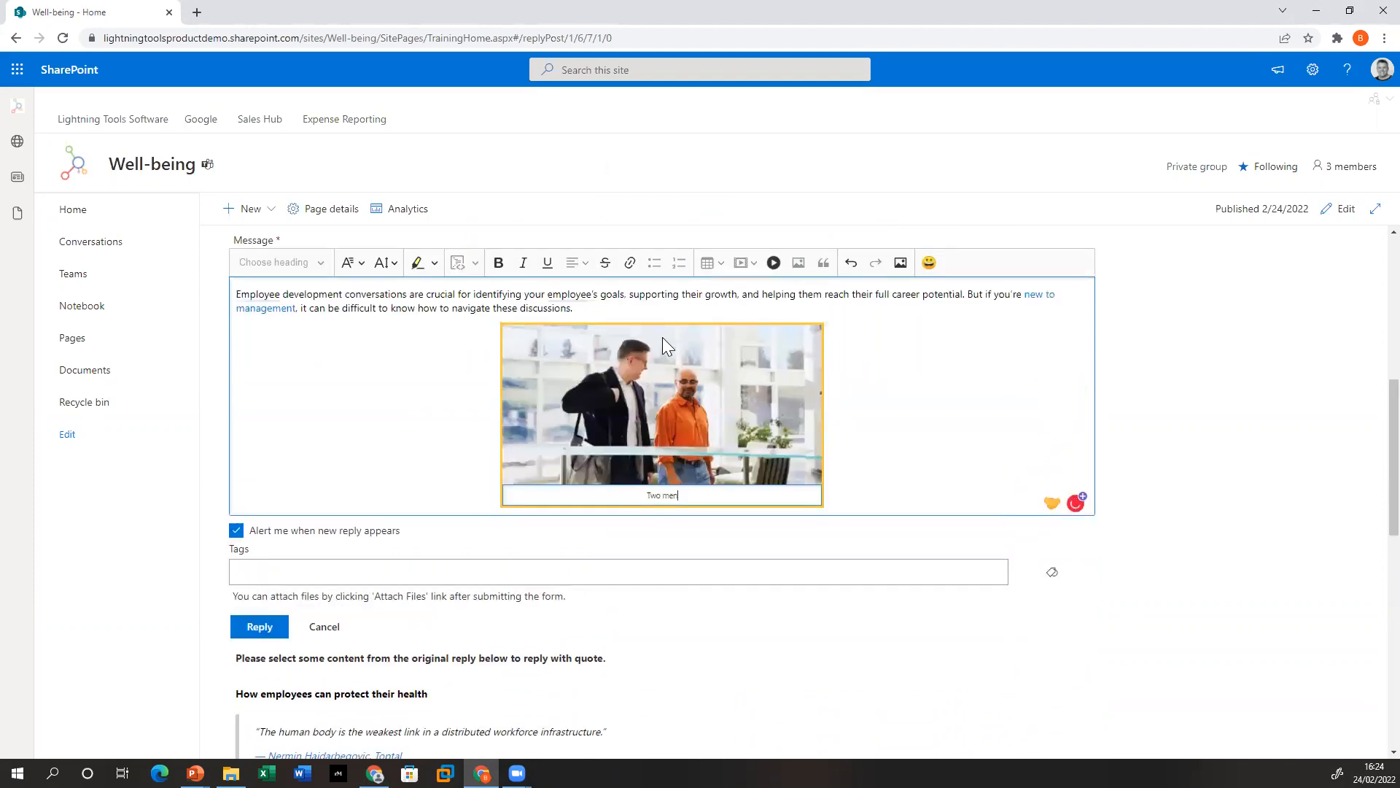
Align the captioned photo to the left side of the reply message and deselect it
{"action": "left_click", "coordinate": [738, 479]}
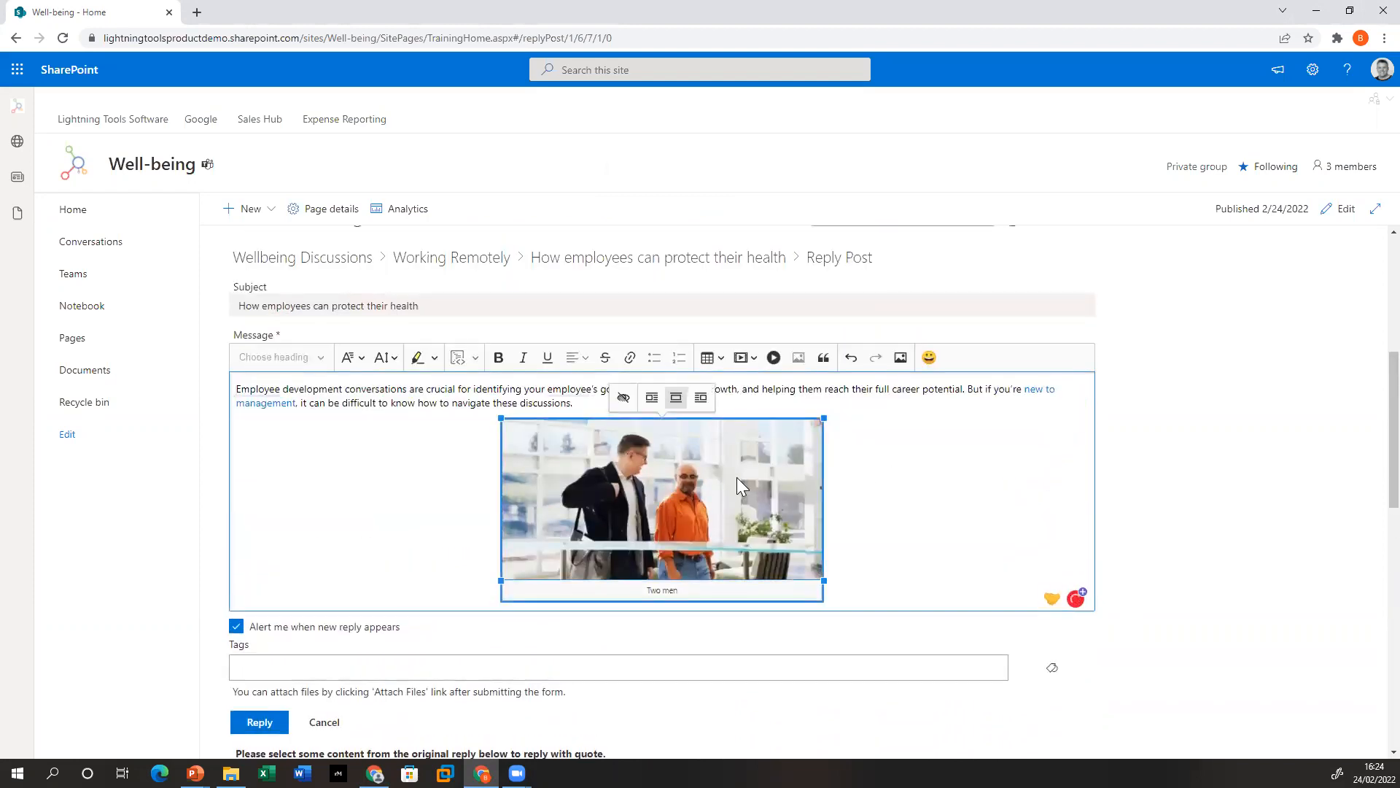
{"action": "left_click", "coordinate": [655, 398]}
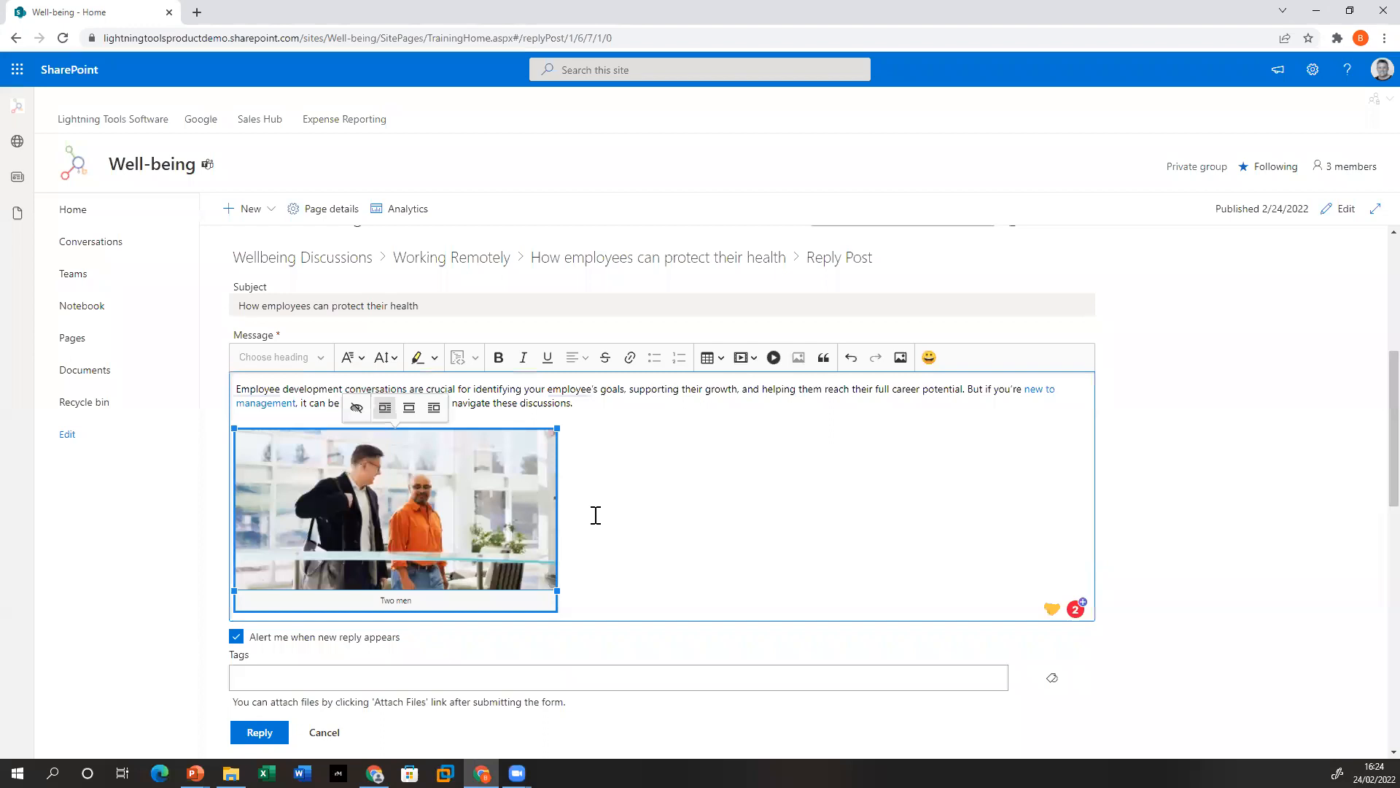
{"action": "left_click", "coordinate": [642, 559]}
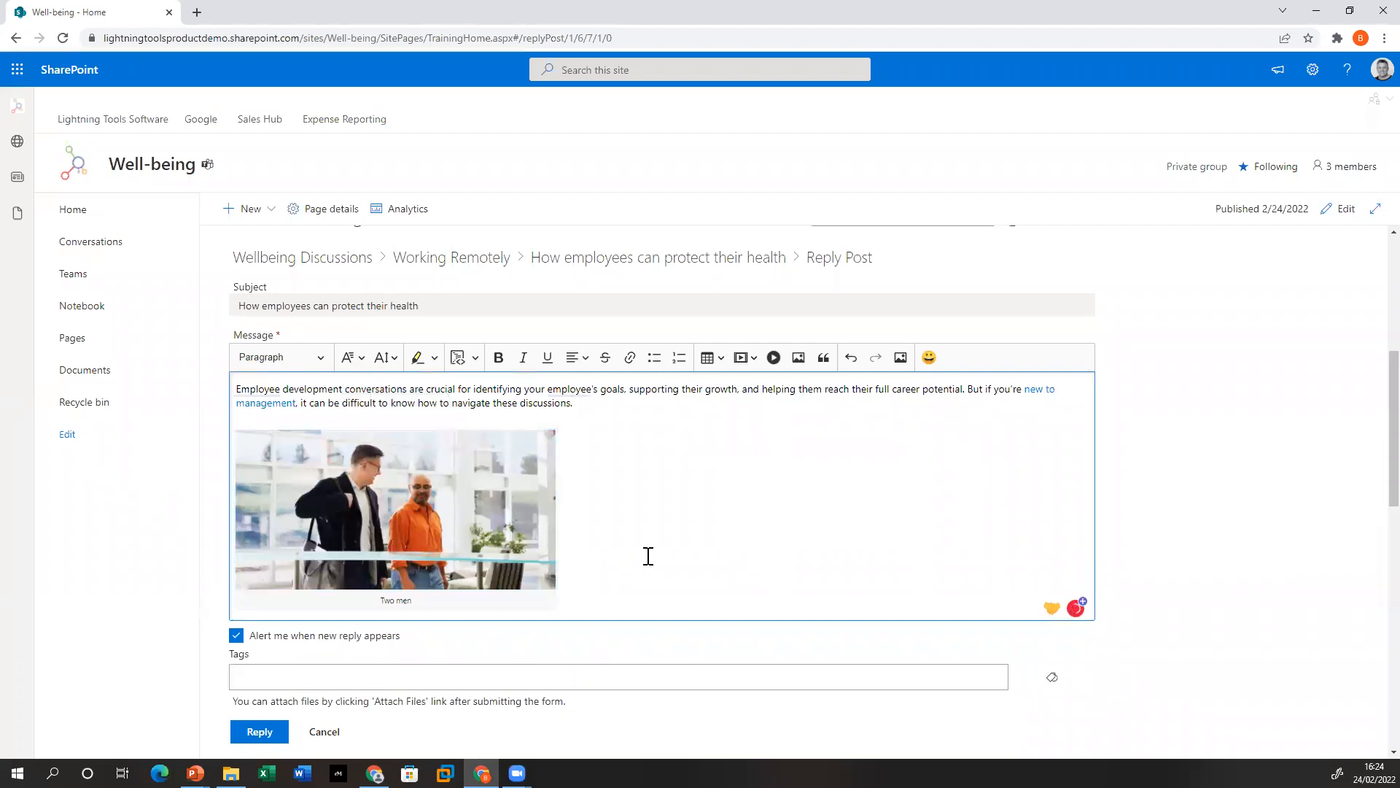
Try the photo with right alignment, return it to left alignment, and place the cursor back in the reply text
{"action": "left_click", "coordinate": [431, 511]}
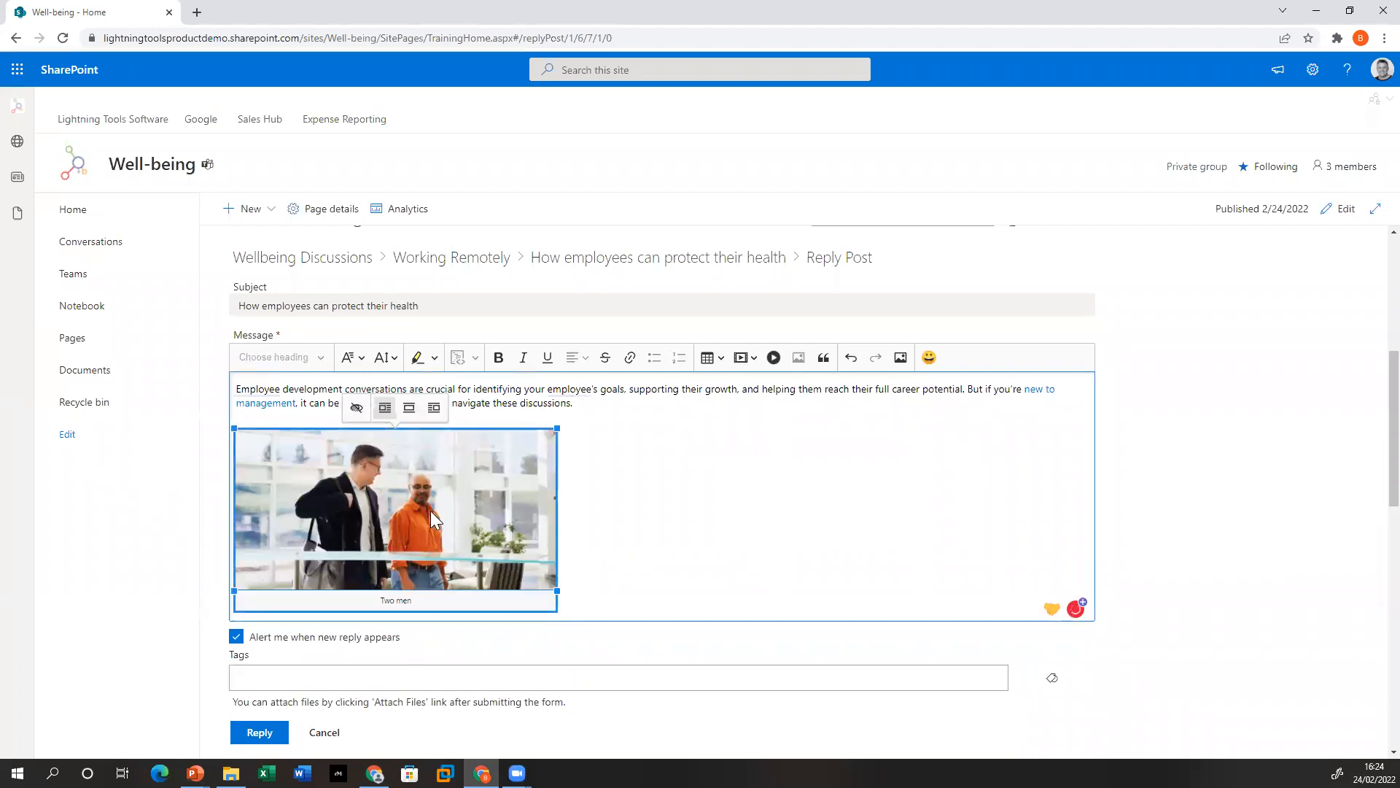
{"action": "left_click", "coordinate": [434, 407]}
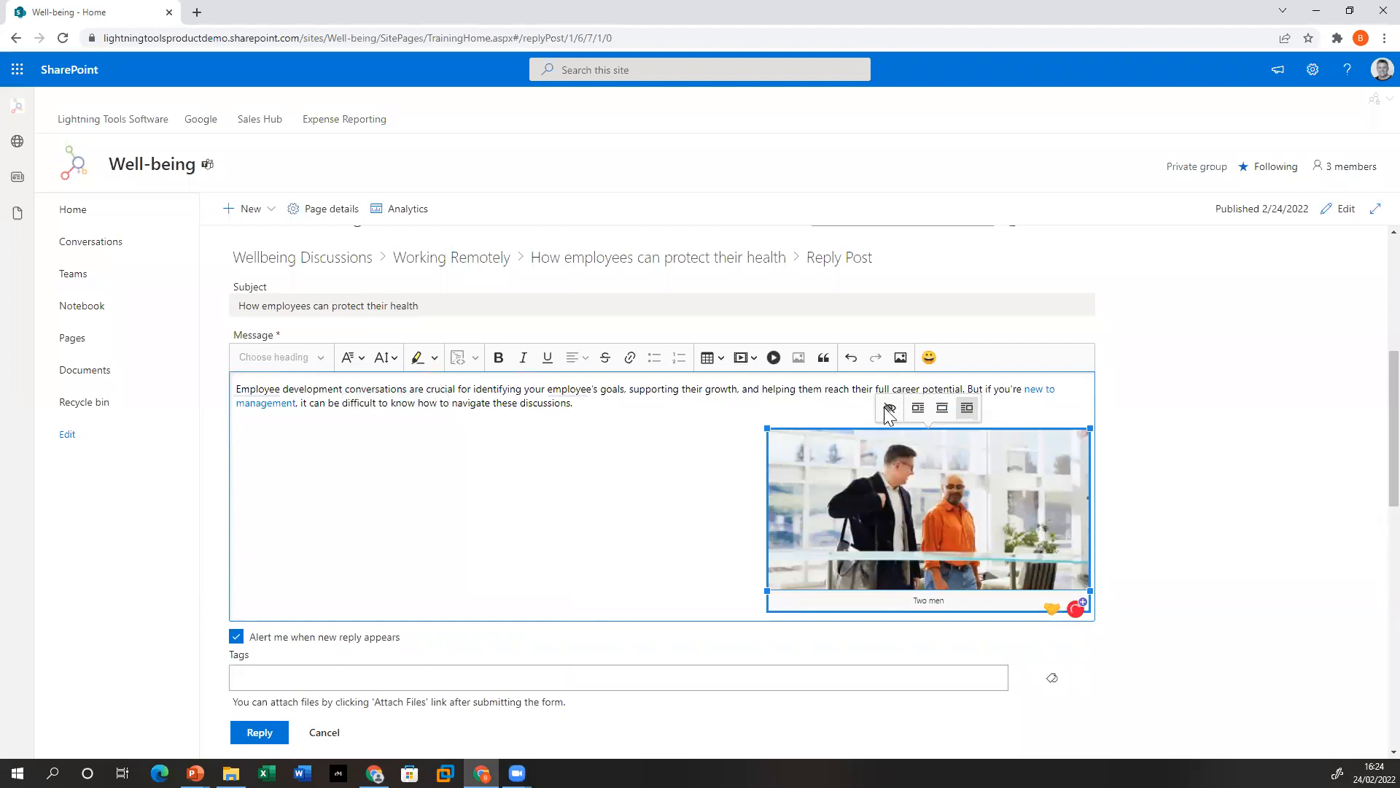
{"action": "left_click", "coordinate": [916, 409]}
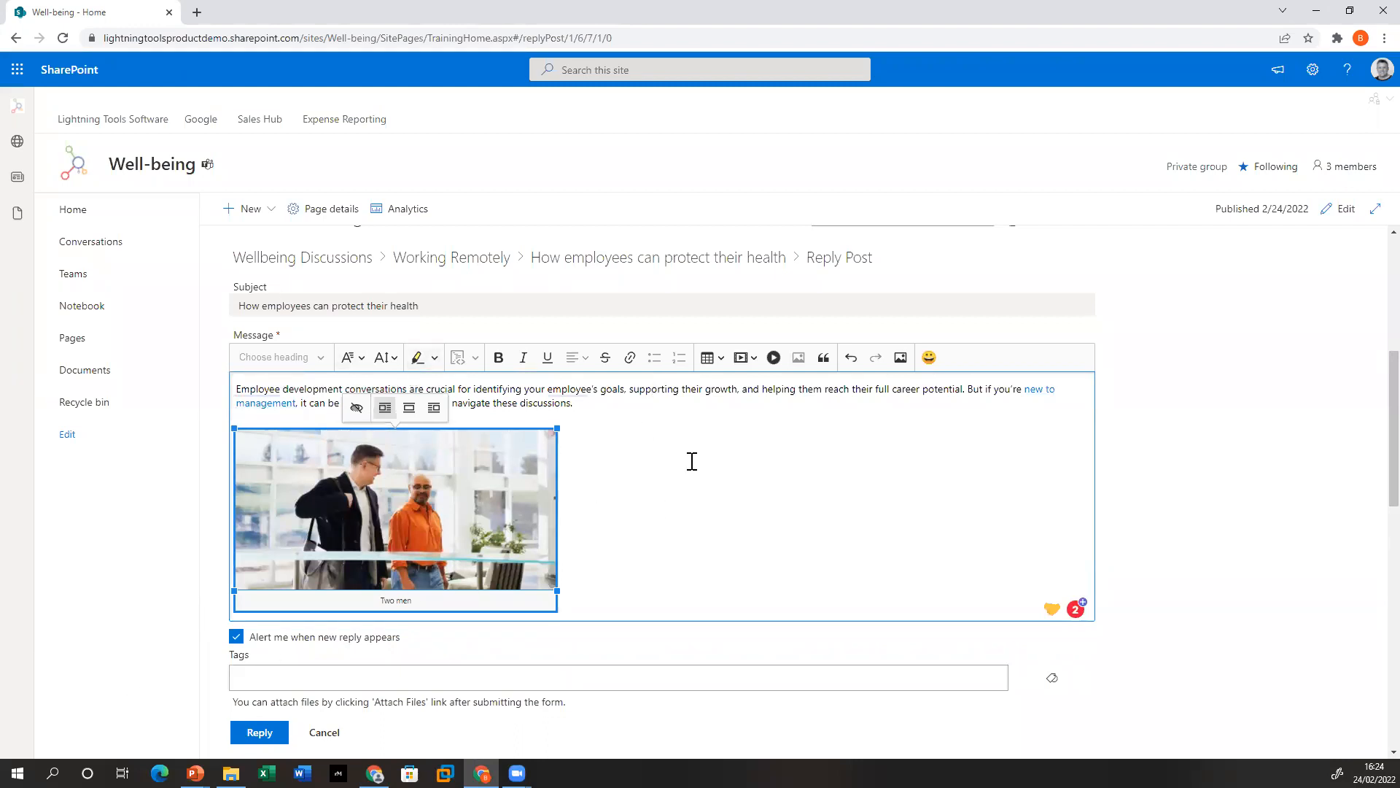
{"action": "left_click", "coordinate": [703, 461]}
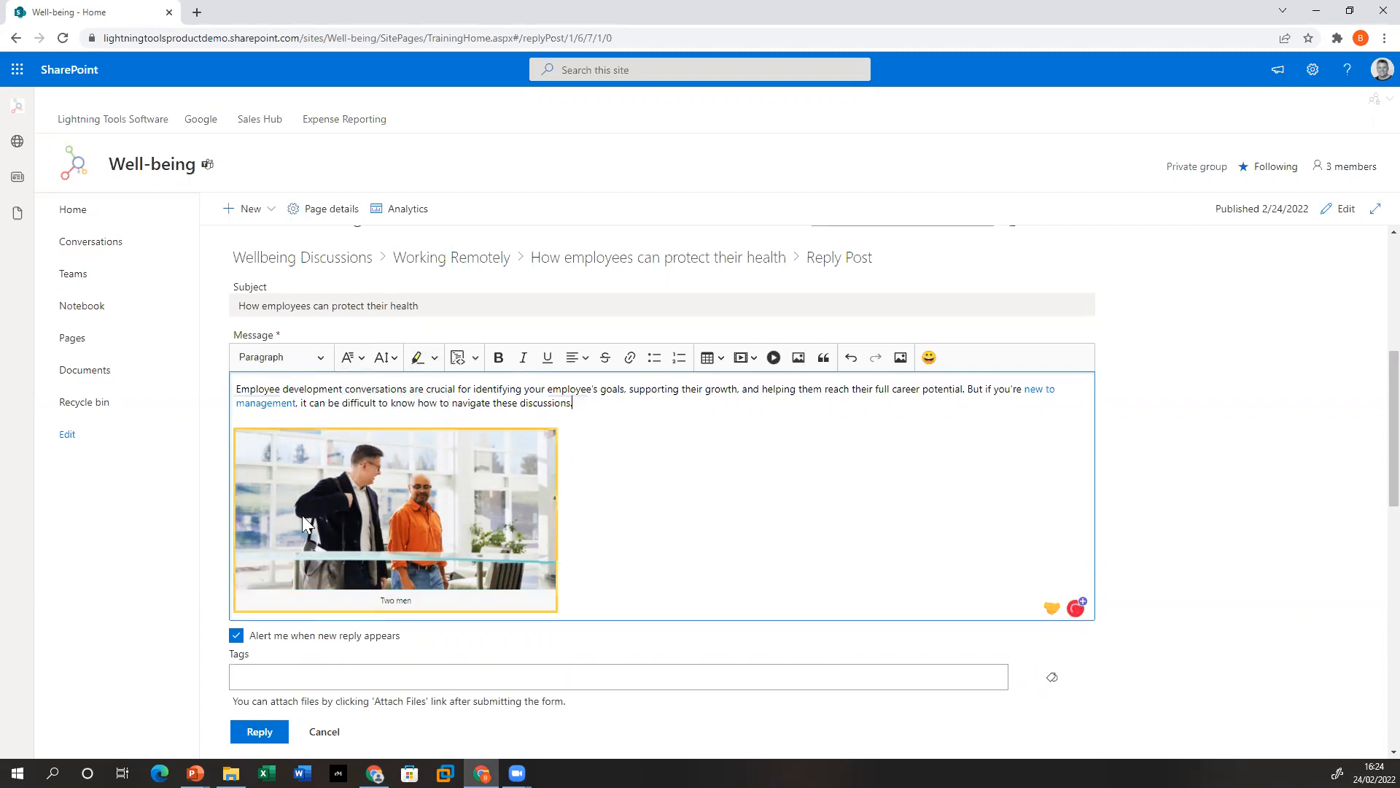
{"action": "double_click", "coordinate": [559, 390]}
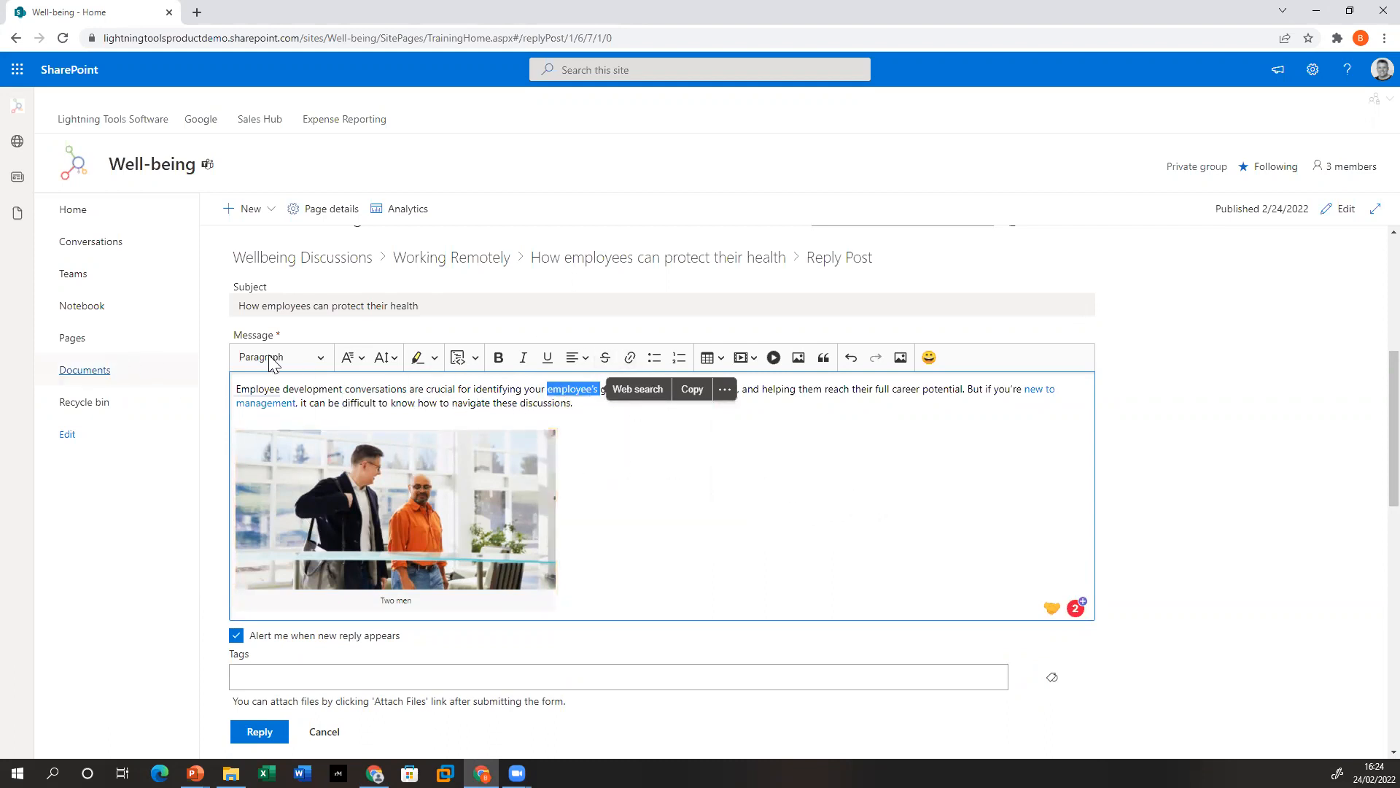
{"action": "left_click", "coordinate": [321, 359]}
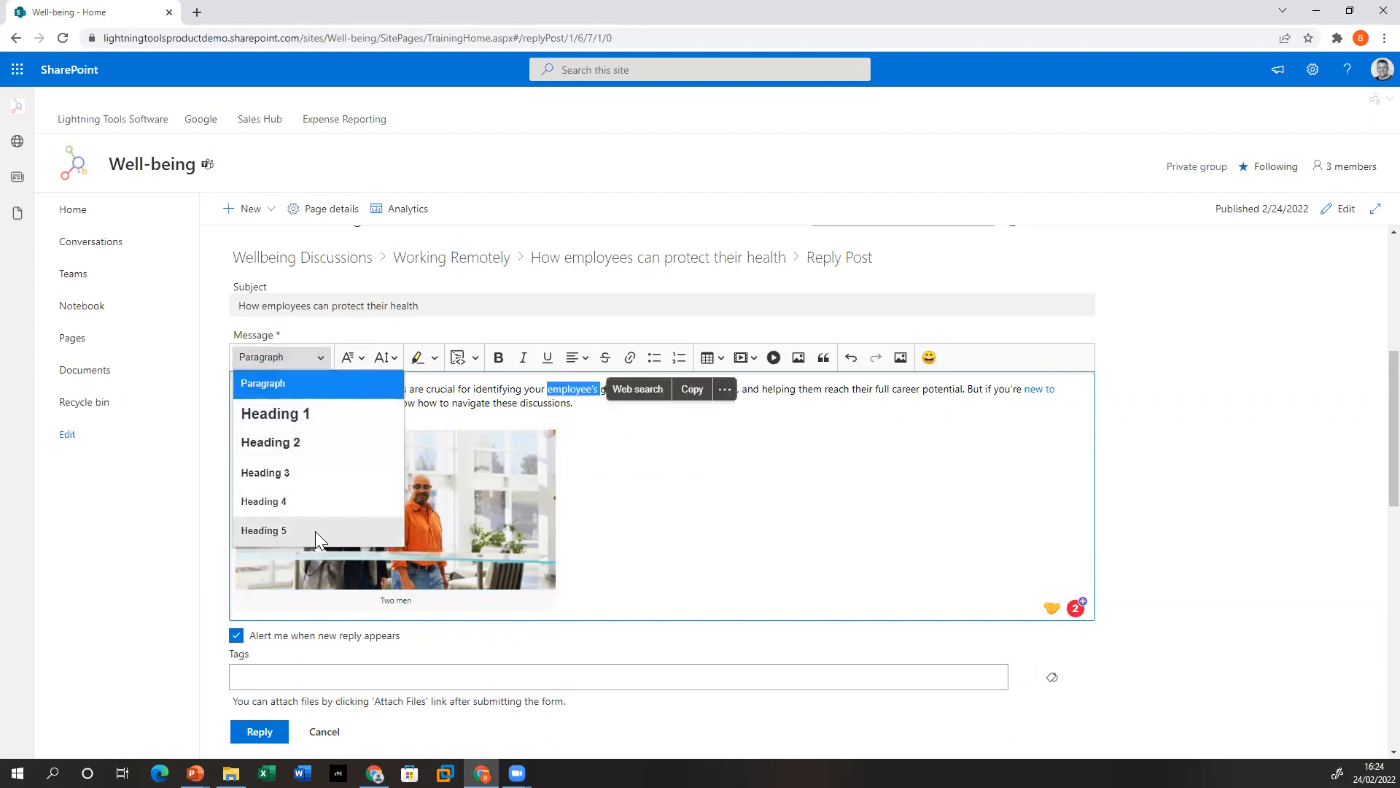
{"action": "left_click", "coordinate": [435, 359]}
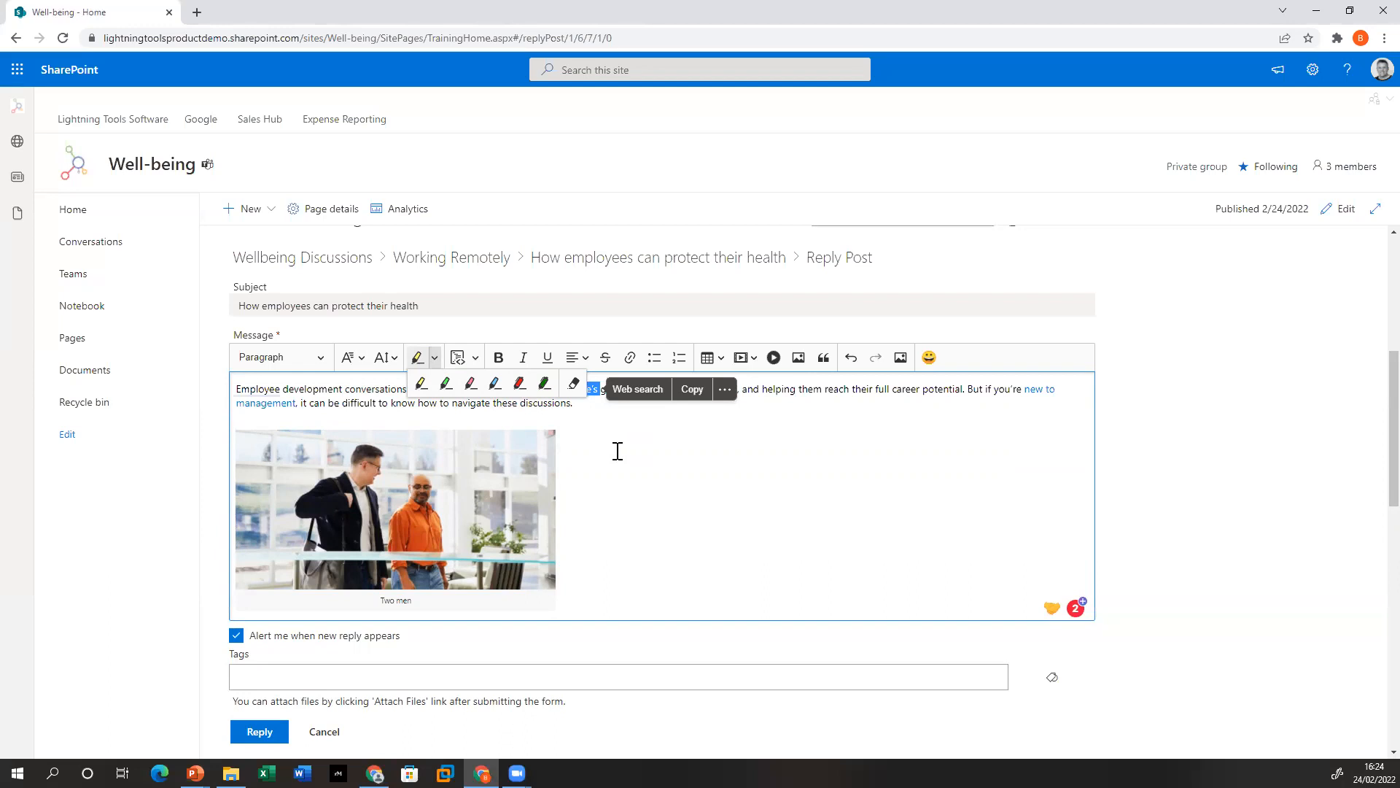
{"action": "left_click", "coordinate": [617, 451]}
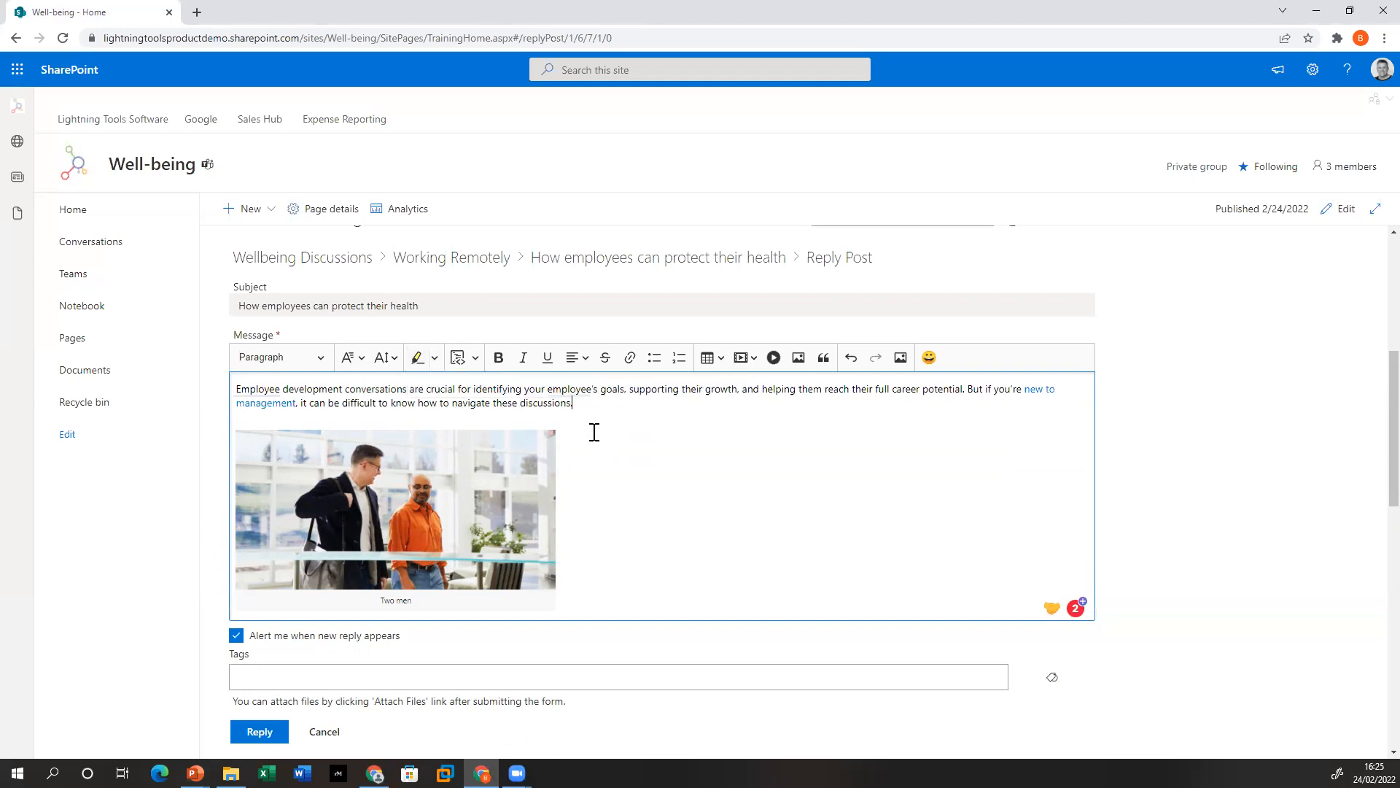
Examine the code block languages available on a temporary new line below the reply text, without inserting a block
{"action": "key", "text": "Return"}
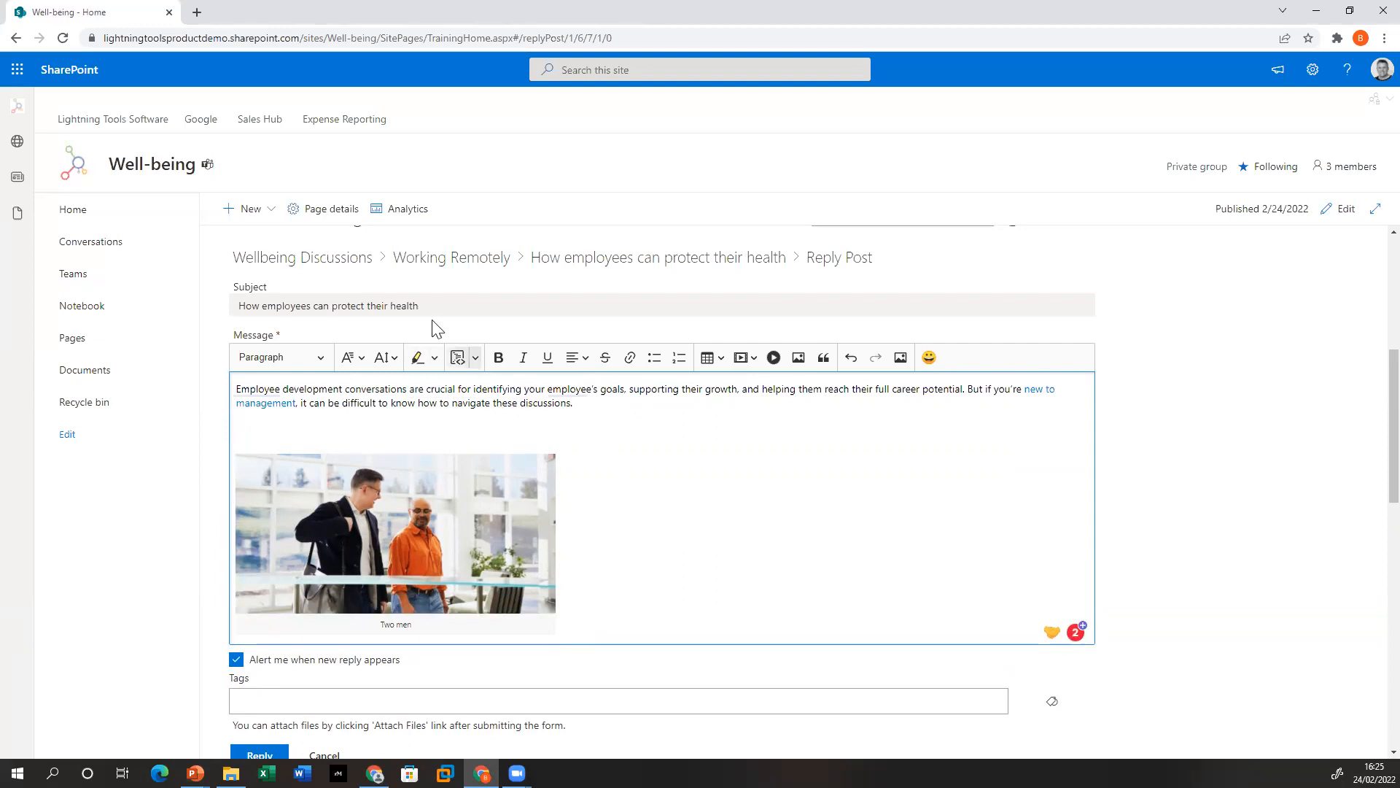
{"action": "left_click", "coordinate": [473, 360]}
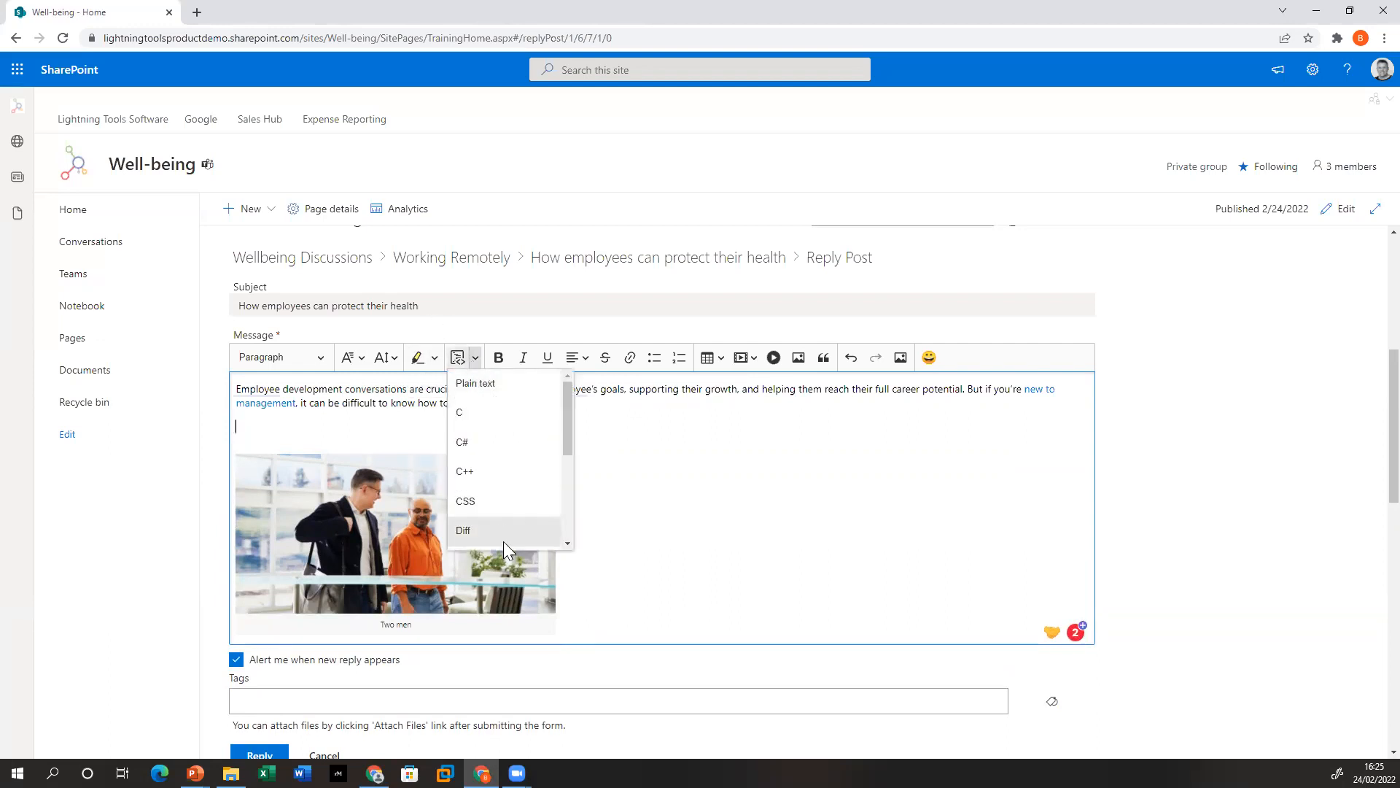
{"action": "left_click_drag", "start_coordinate": [569, 416], "coordinate": [572, 526]}
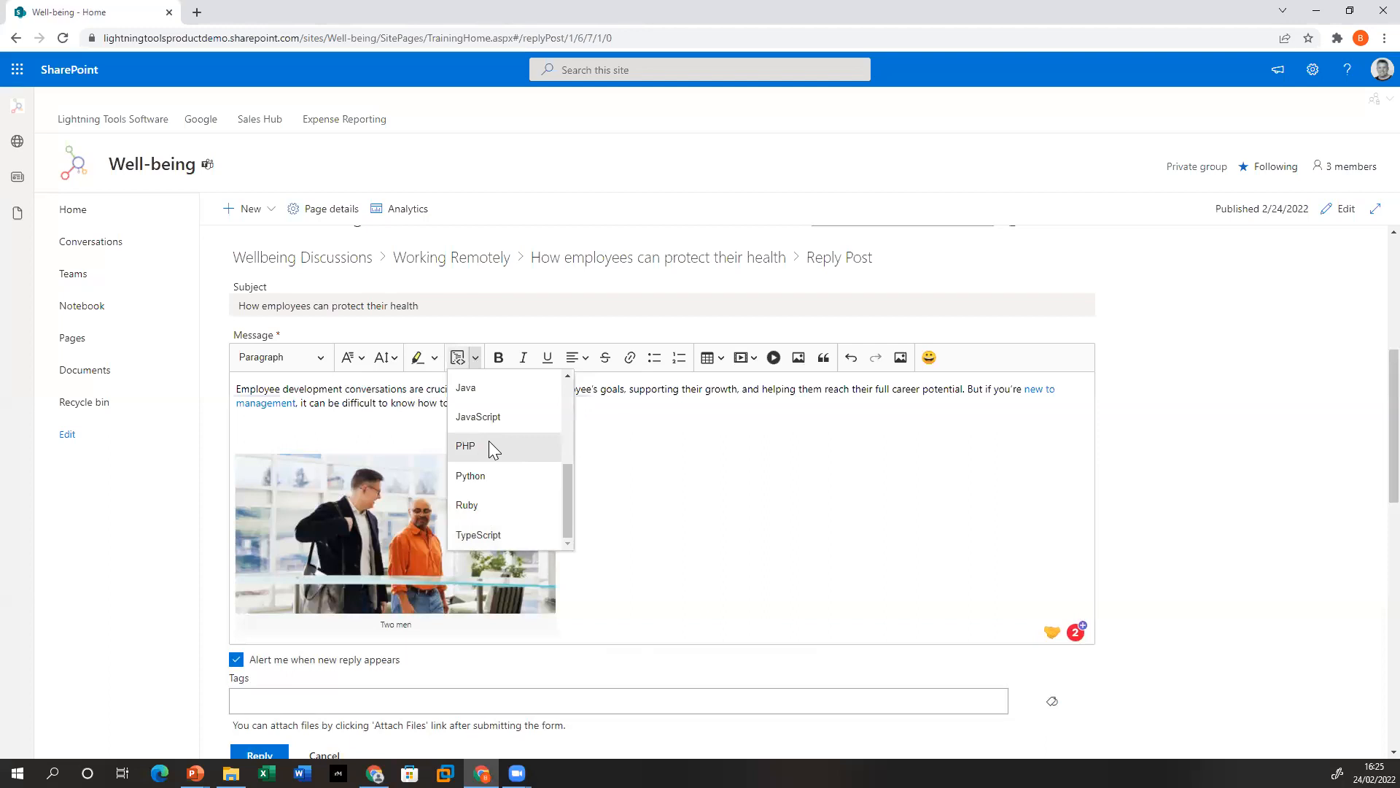
{"action": "left_click", "coordinate": [711, 473]}
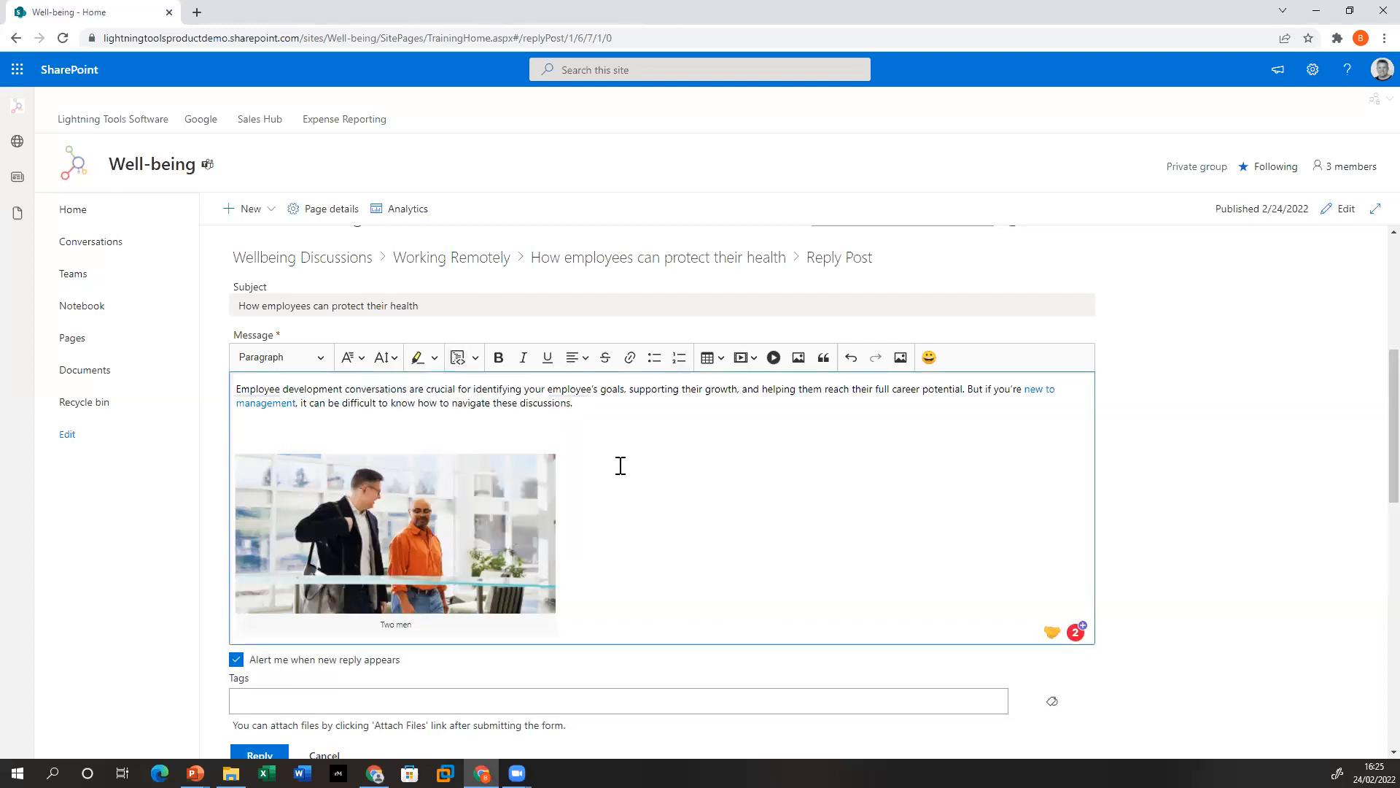
{"action": "key", "text": "Delete"}
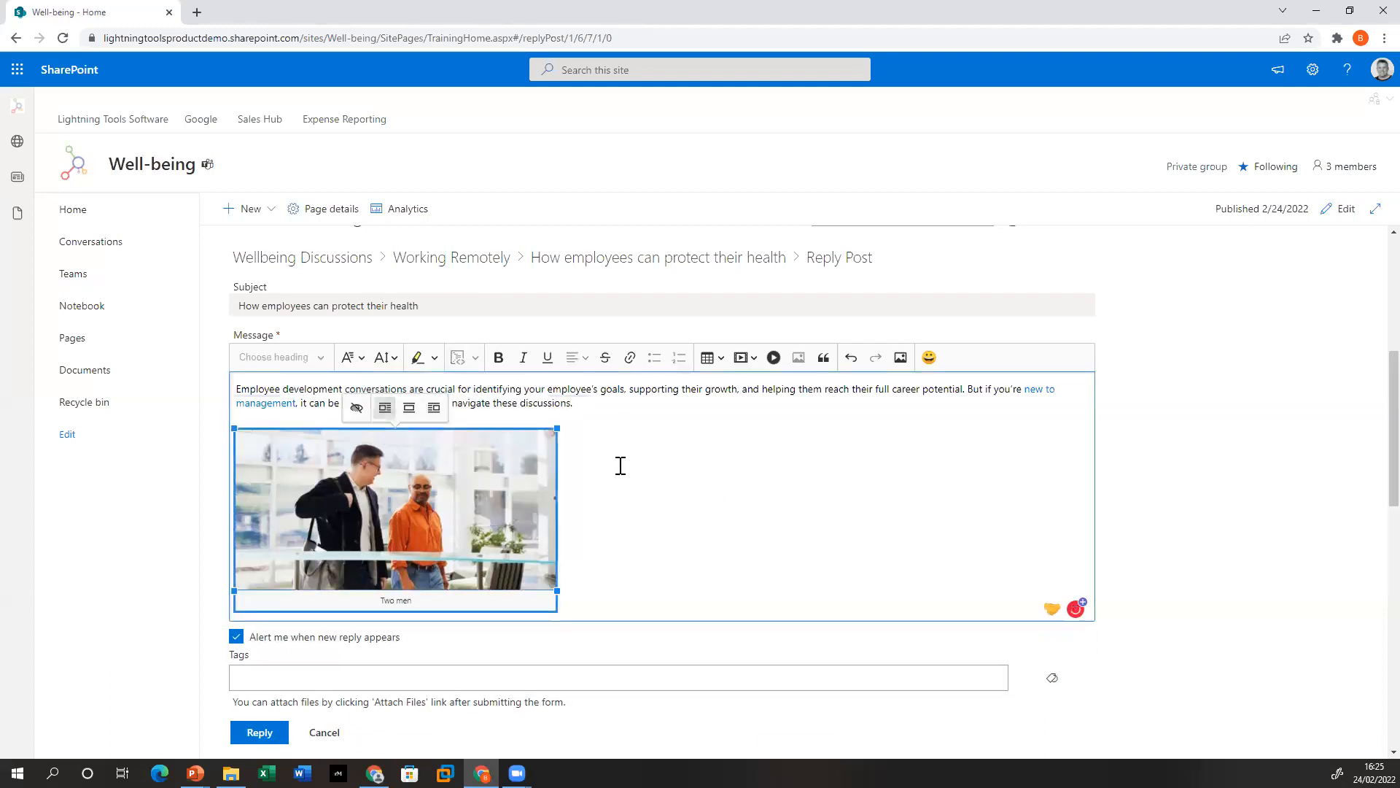
{"action": "left_click", "coordinate": [606, 412]}
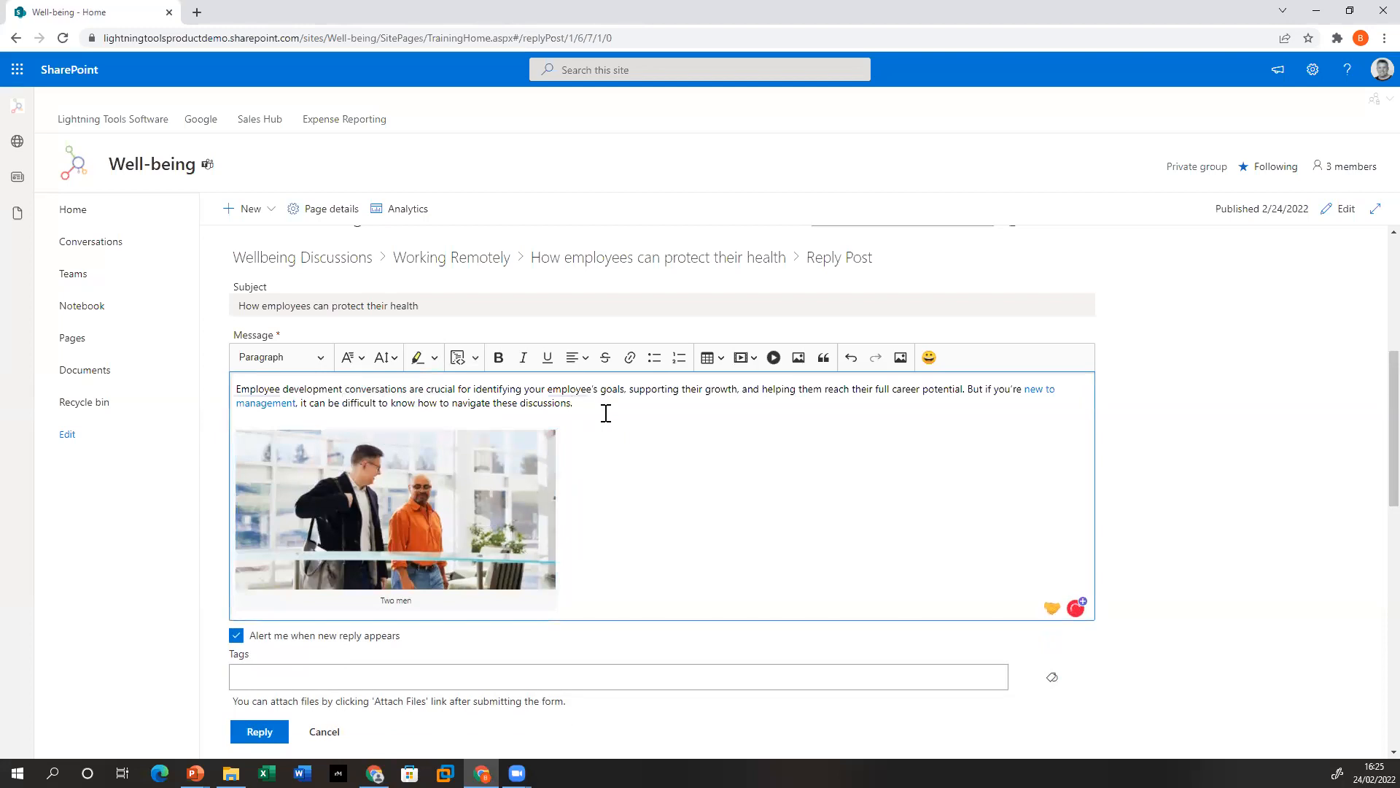
Check the media embedding option on a temporary blank line above the photo without adding a URL
{"action": "key", "text": "Return"}
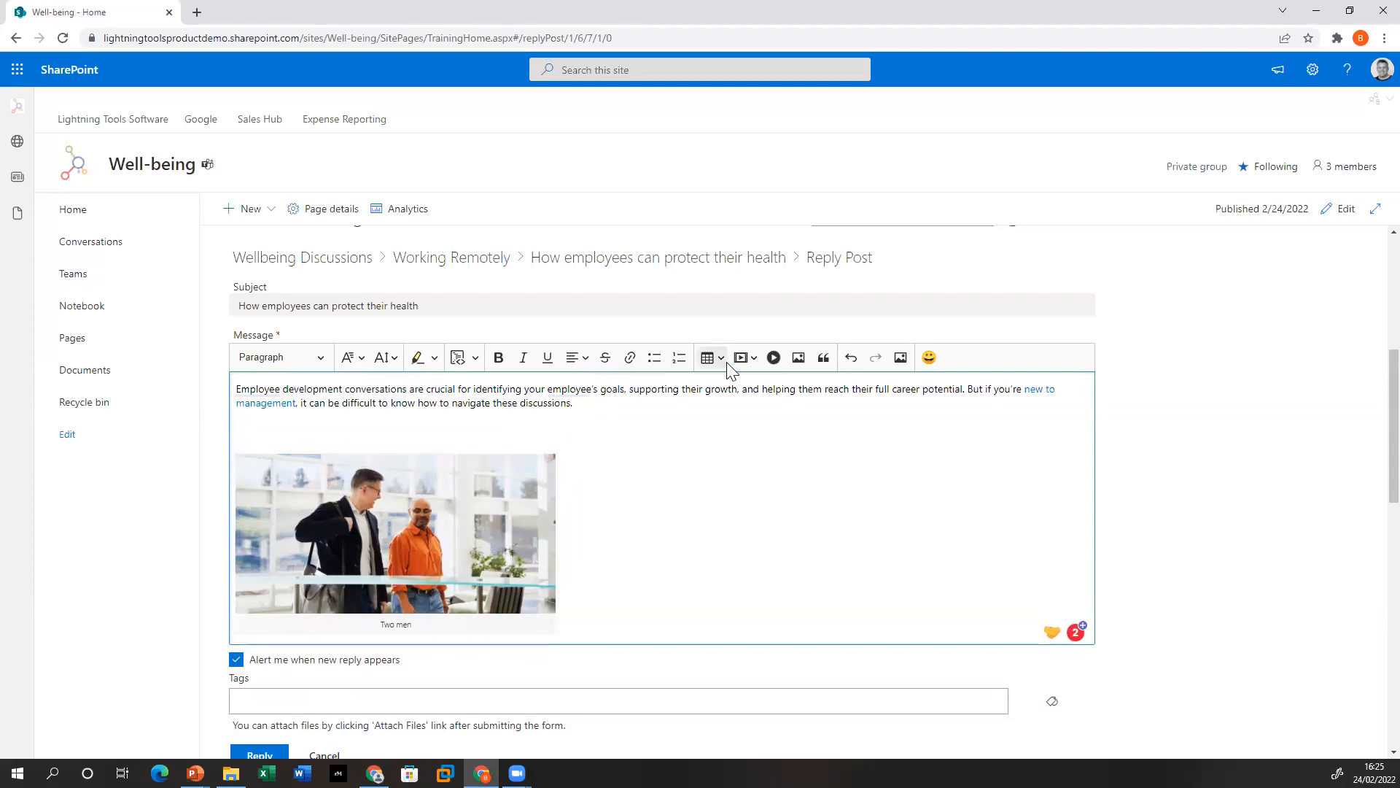
{"action": "left_click", "coordinate": [754, 357]}
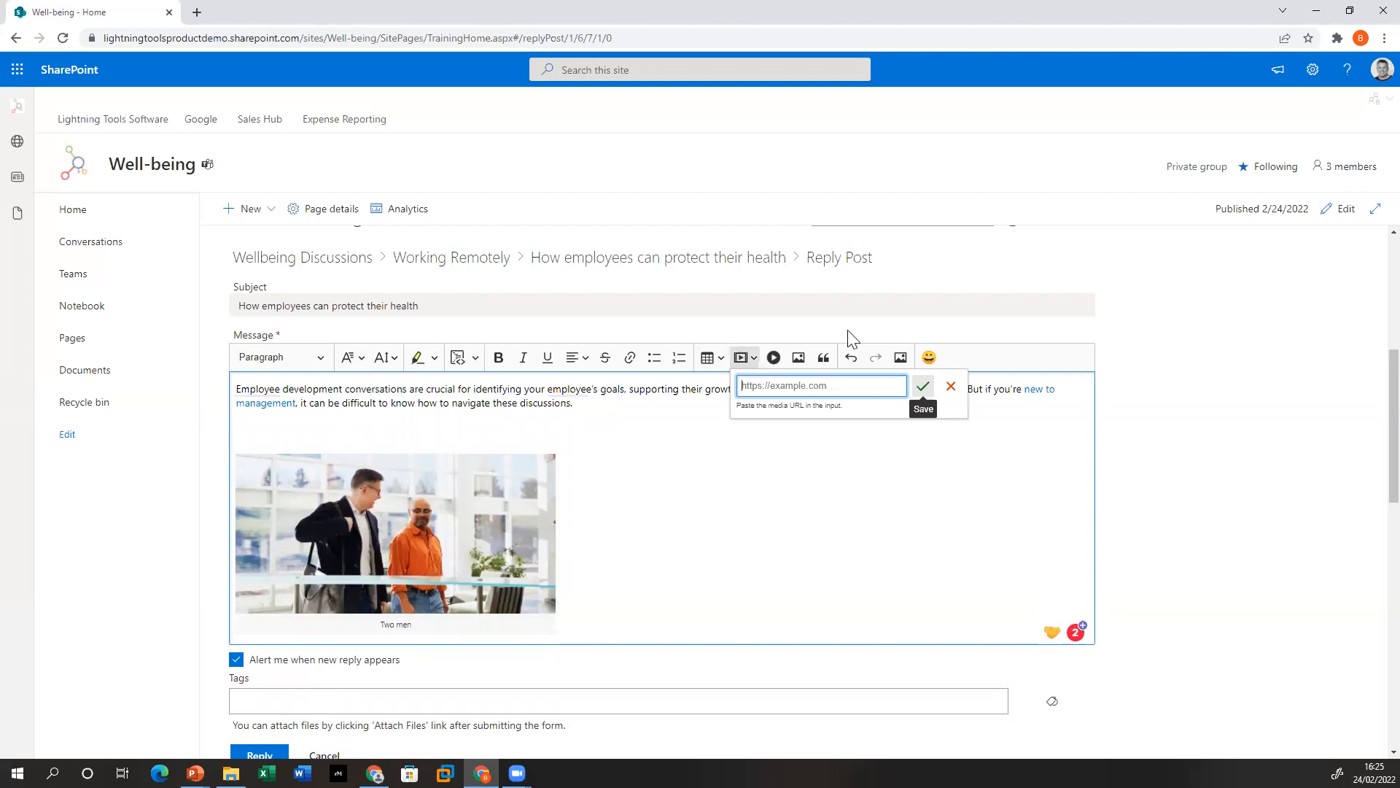
{"action": "left_click", "coordinate": [815, 463]}
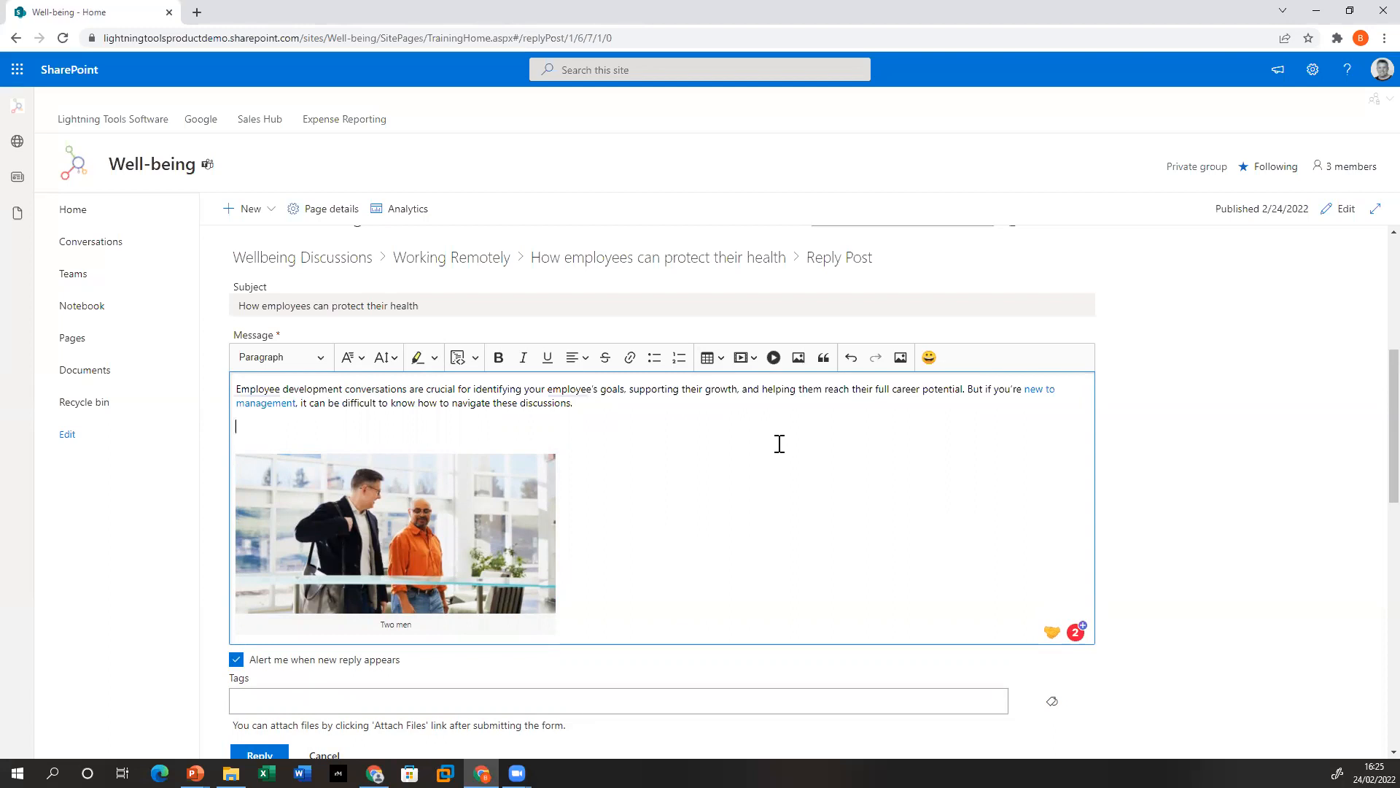
{"action": "key", "text": "Delete"}
View the Topics terms available for tagging the reply and cancel without selecting any
{"action": "scroll", "coordinate": [773, 445], "scroll_direction": "down", "scroll_amount": 3}
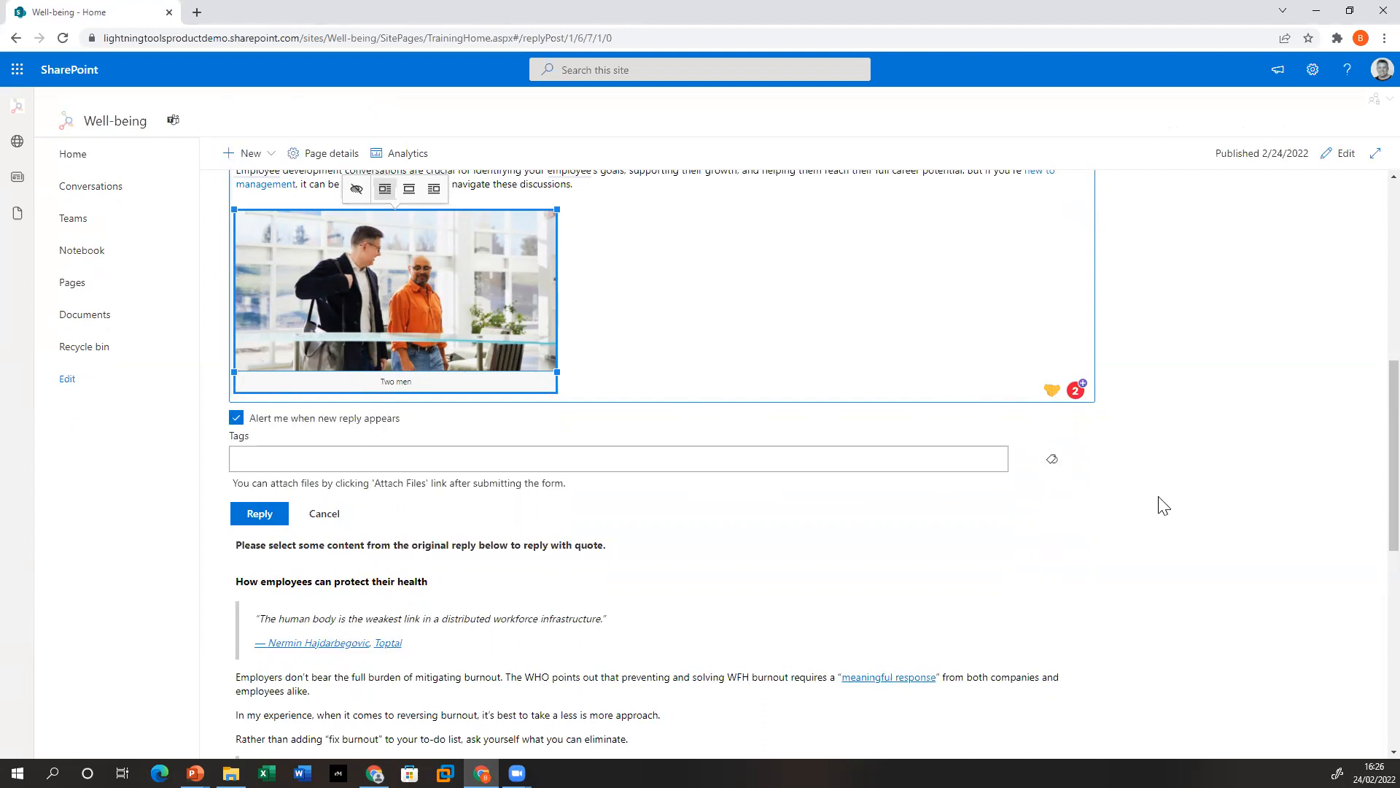
{"action": "left_click", "coordinate": [1051, 459]}
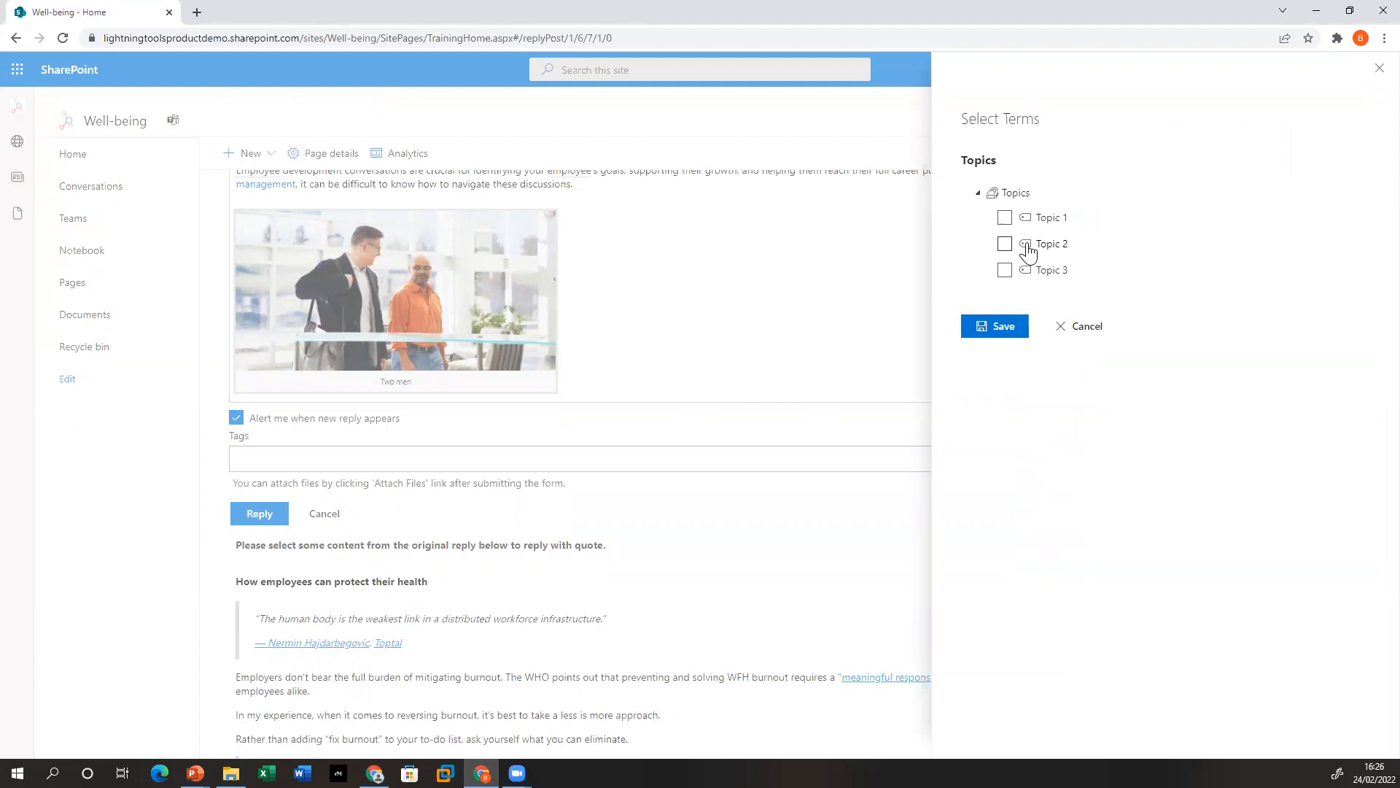
{"action": "left_click", "coordinate": [1095, 329]}
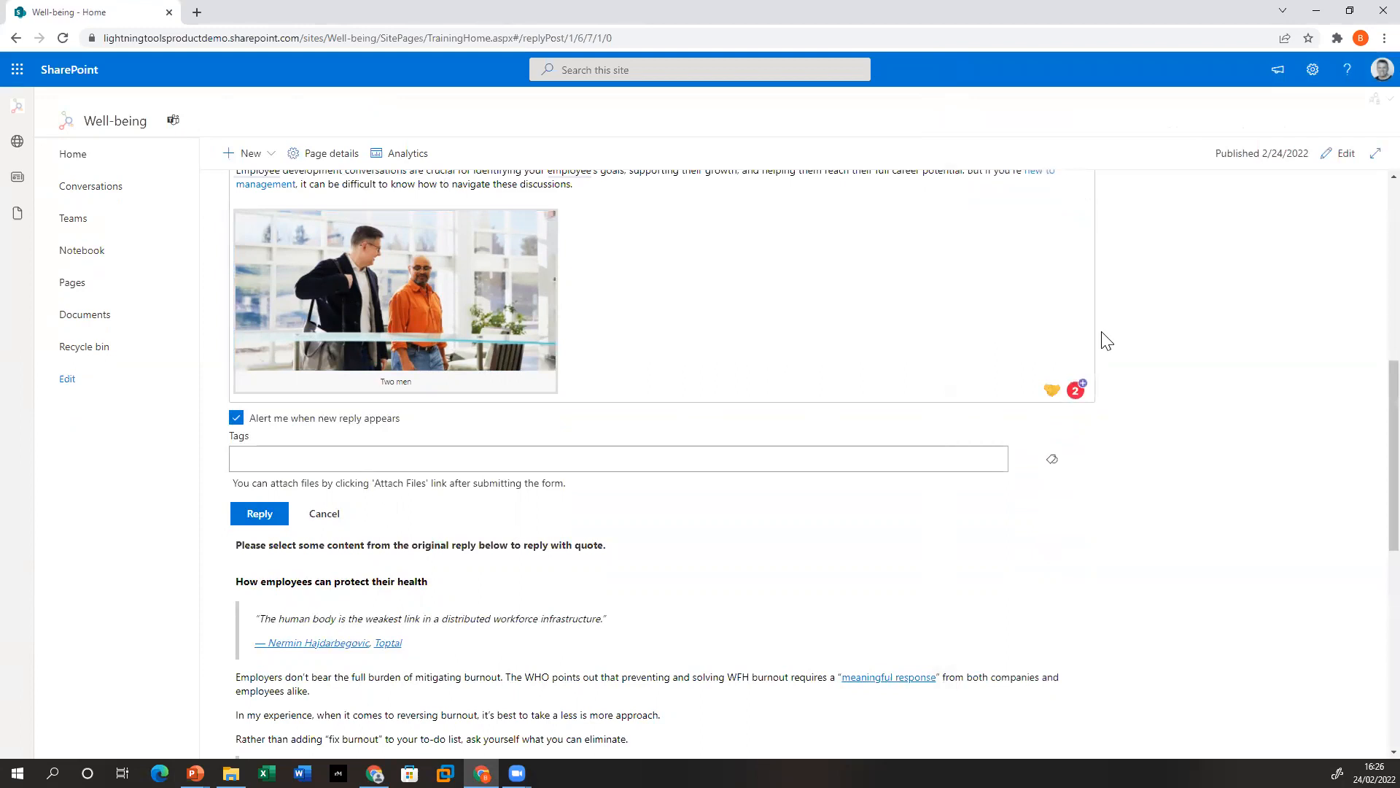
Submit the reply to the topic and mark the posted reply as the answer
{"action": "scroll", "coordinate": [1119, 441], "scroll_direction": "up", "scroll_amount": 2}
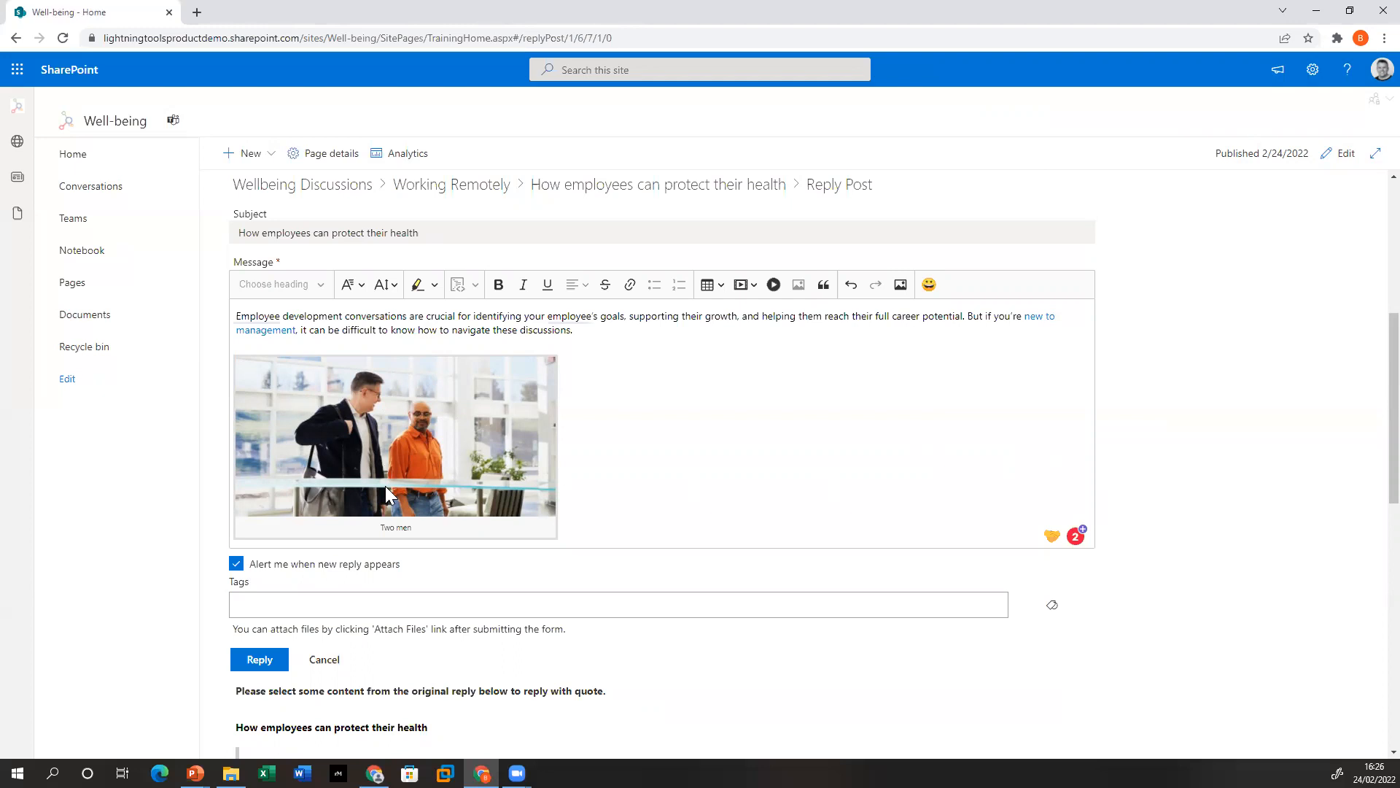
{"action": "left_click", "coordinate": [260, 659]}
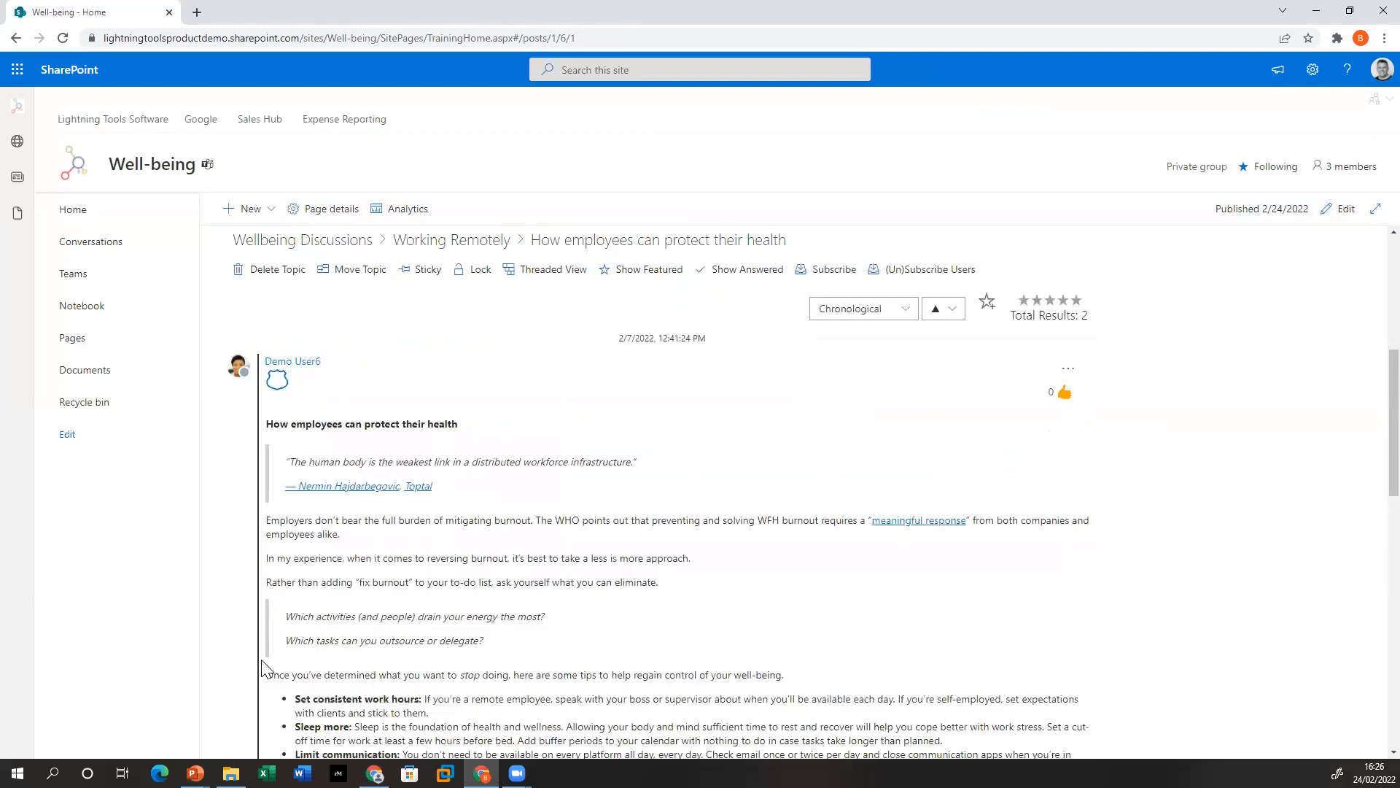
{"action": "scroll", "coordinate": [671, 462], "scroll_direction": "down", "scroll_amount": 10}
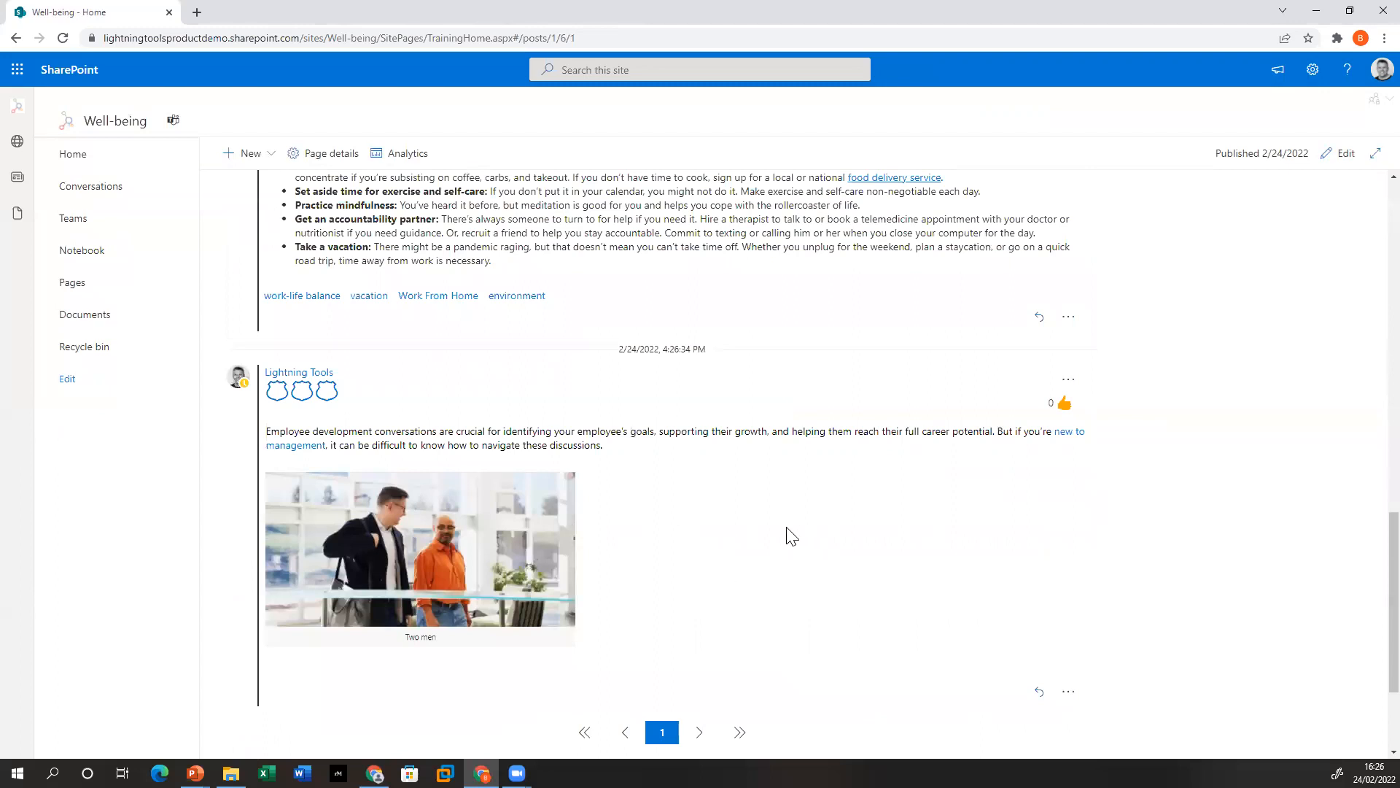
{"action": "left_click", "coordinate": [1066, 691]}
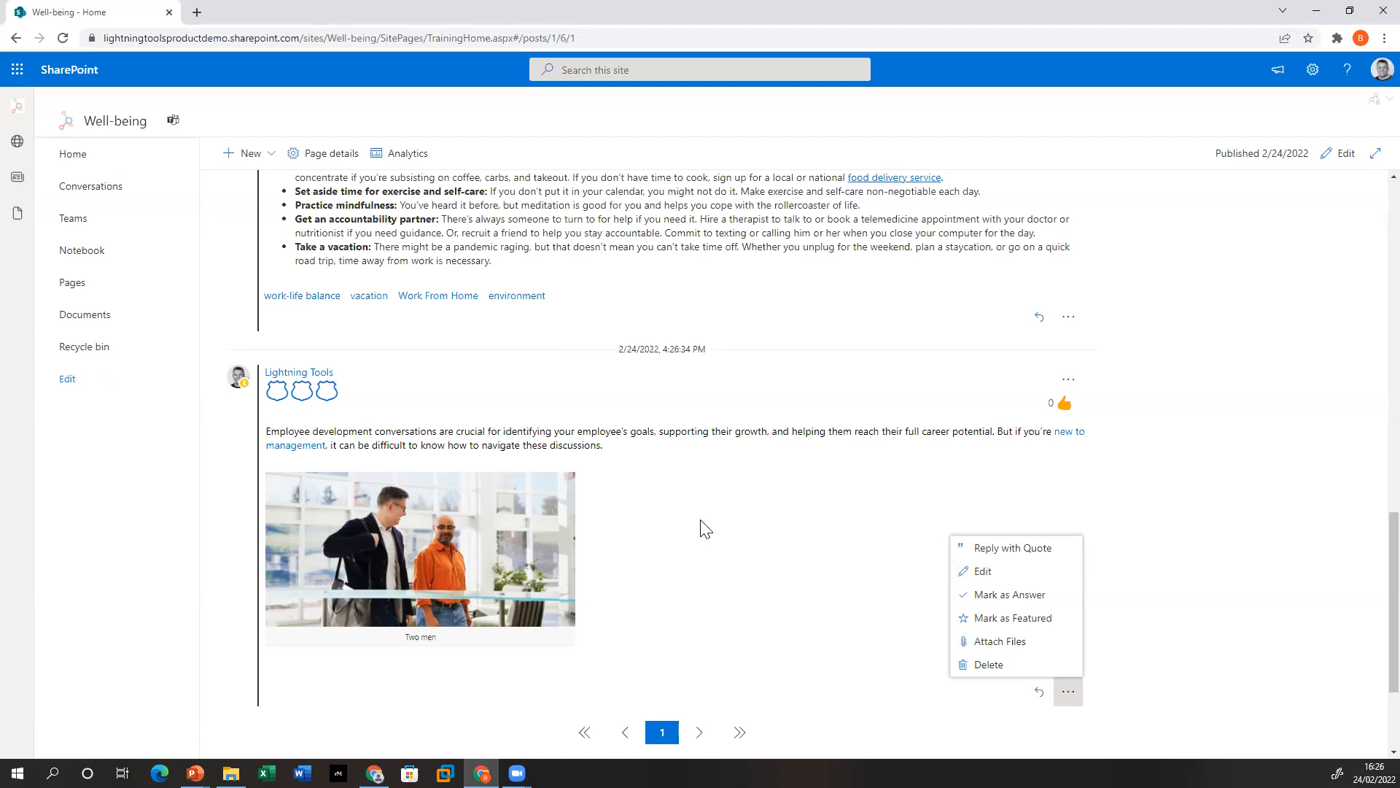
{"action": "left_click", "coordinate": [994, 596]}
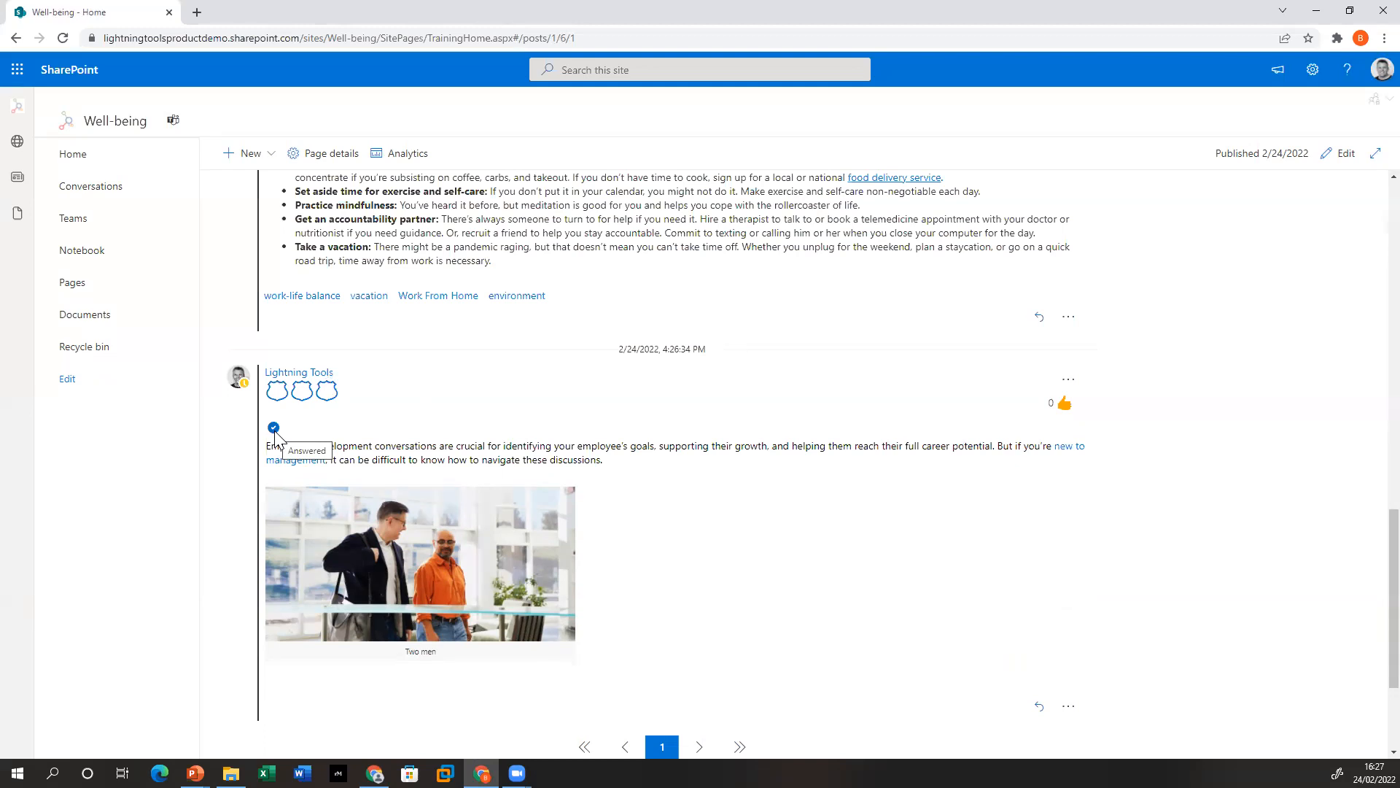
Return to the Working Remotely topic list and open the "Reduced professional efficacy" topic
{"action": "scroll", "coordinate": [322, 410], "scroll_direction": "up", "scroll_amount": 7}
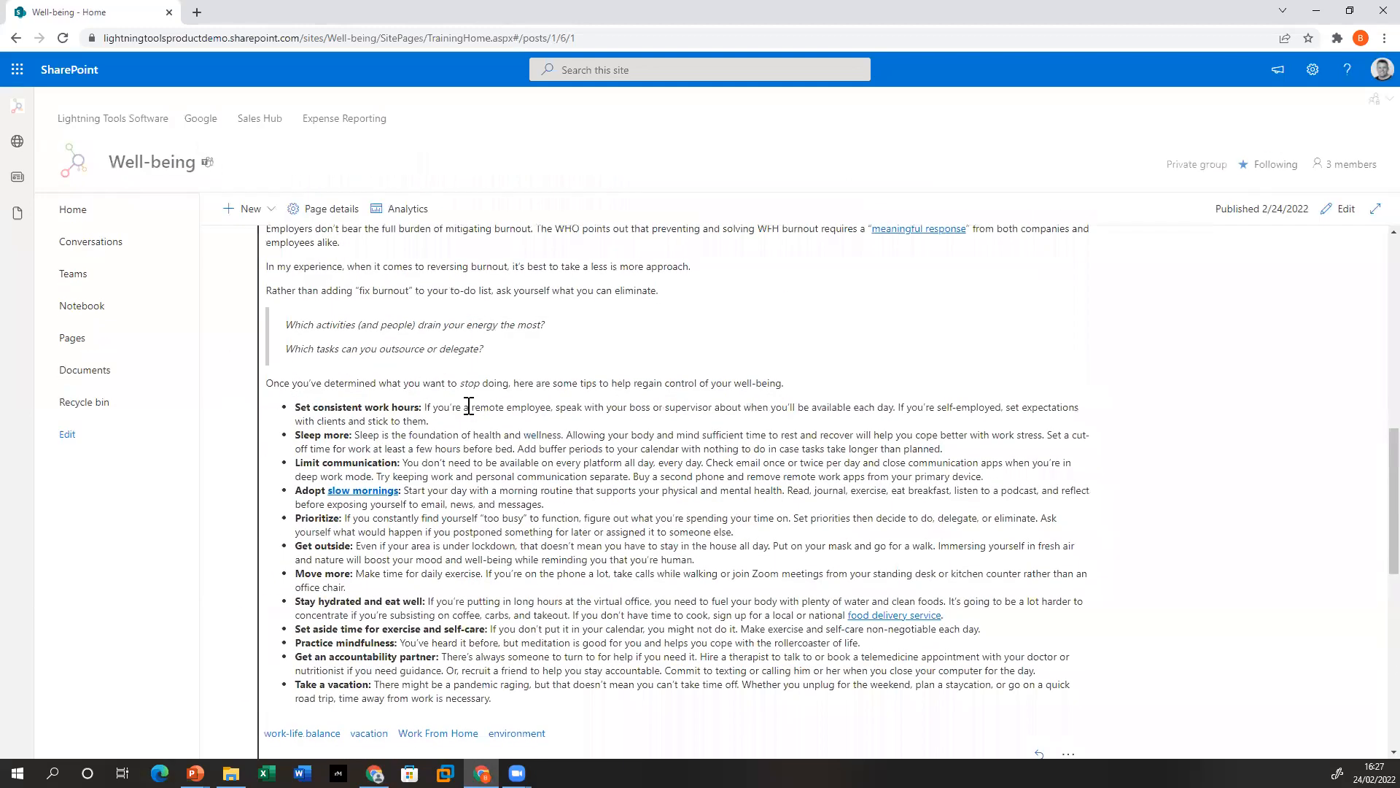
{"action": "scroll", "coordinate": [469, 406], "scroll_direction": "down", "scroll_amount": 5}
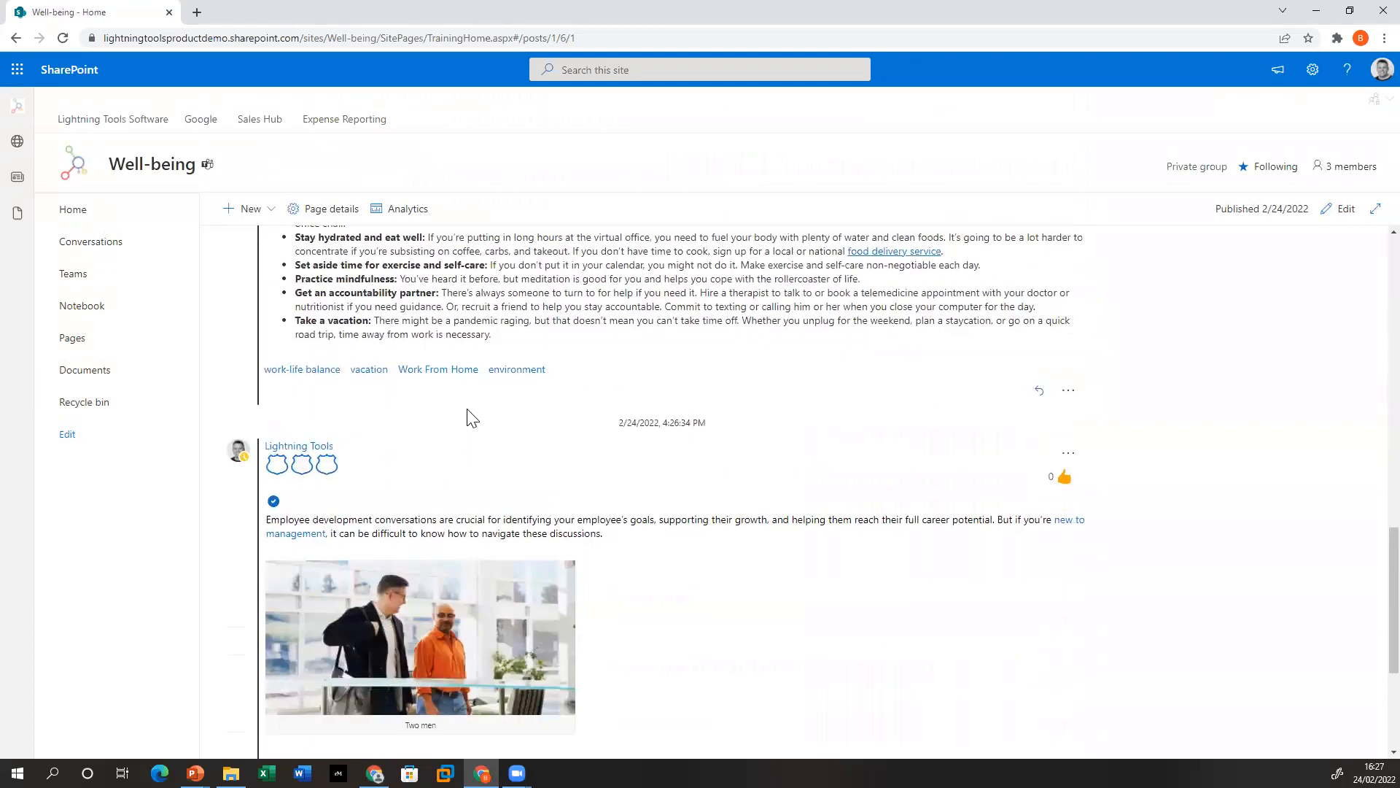
{"action": "scroll", "coordinate": [441, 549], "scroll_direction": "up", "scroll_amount": 15}
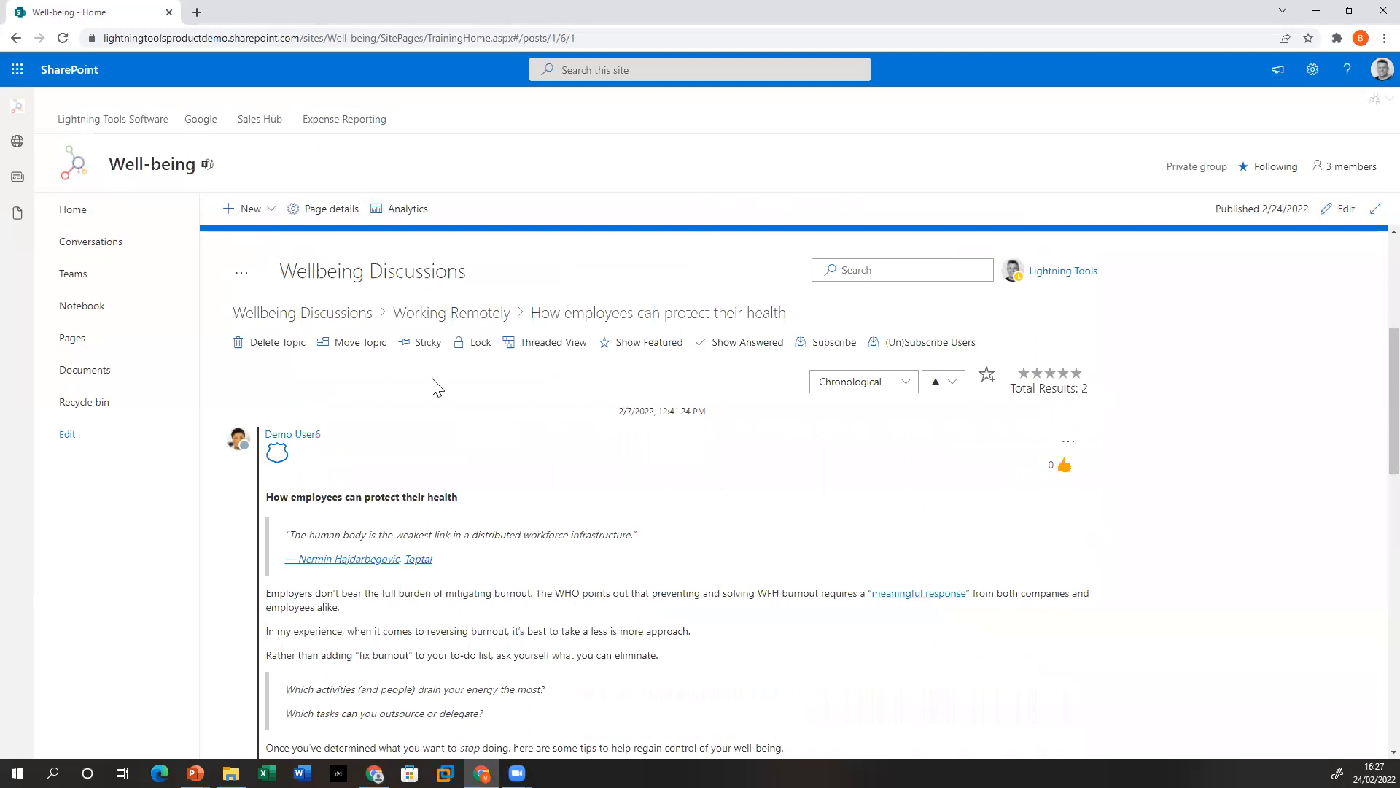
{"action": "left_click", "coordinate": [458, 318]}
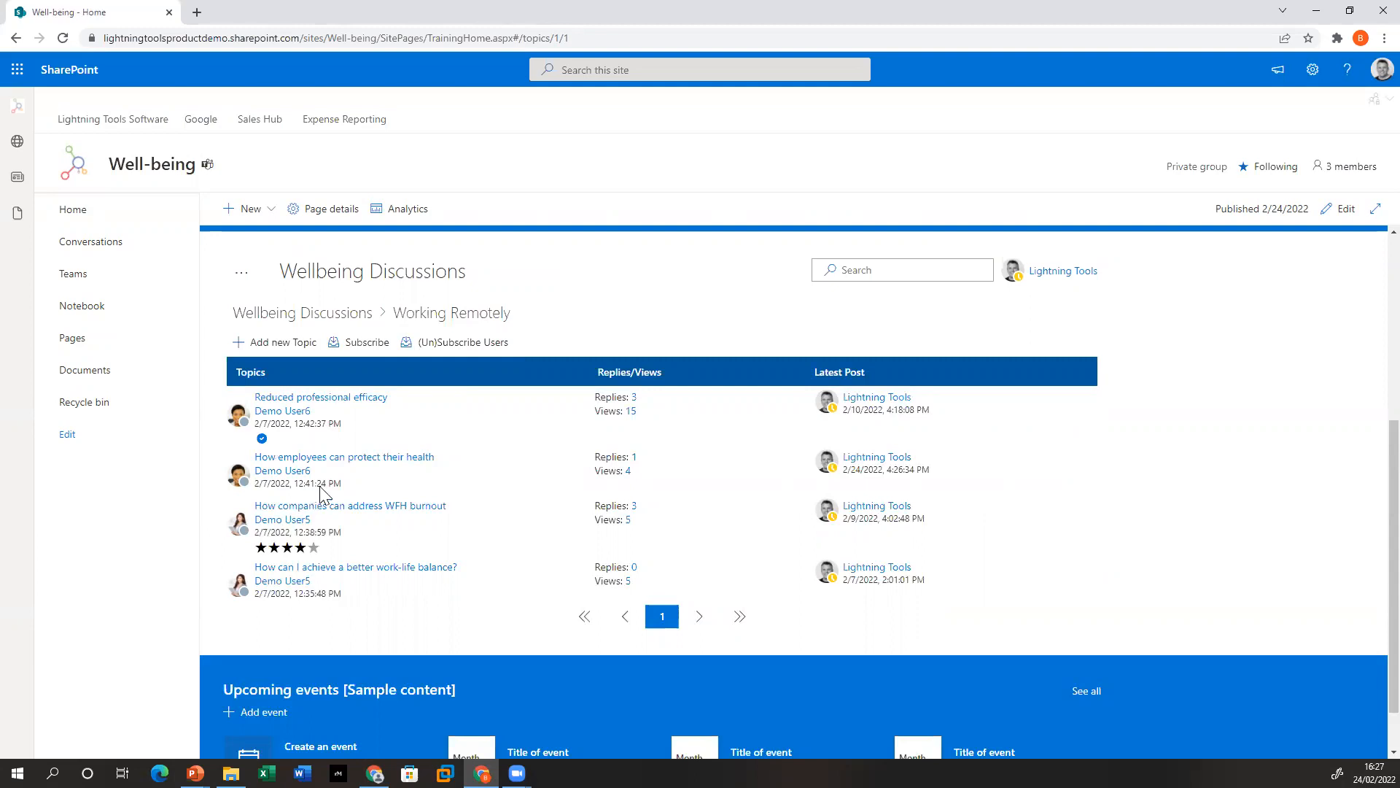
{"action": "left_click", "coordinate": [307, 398]}
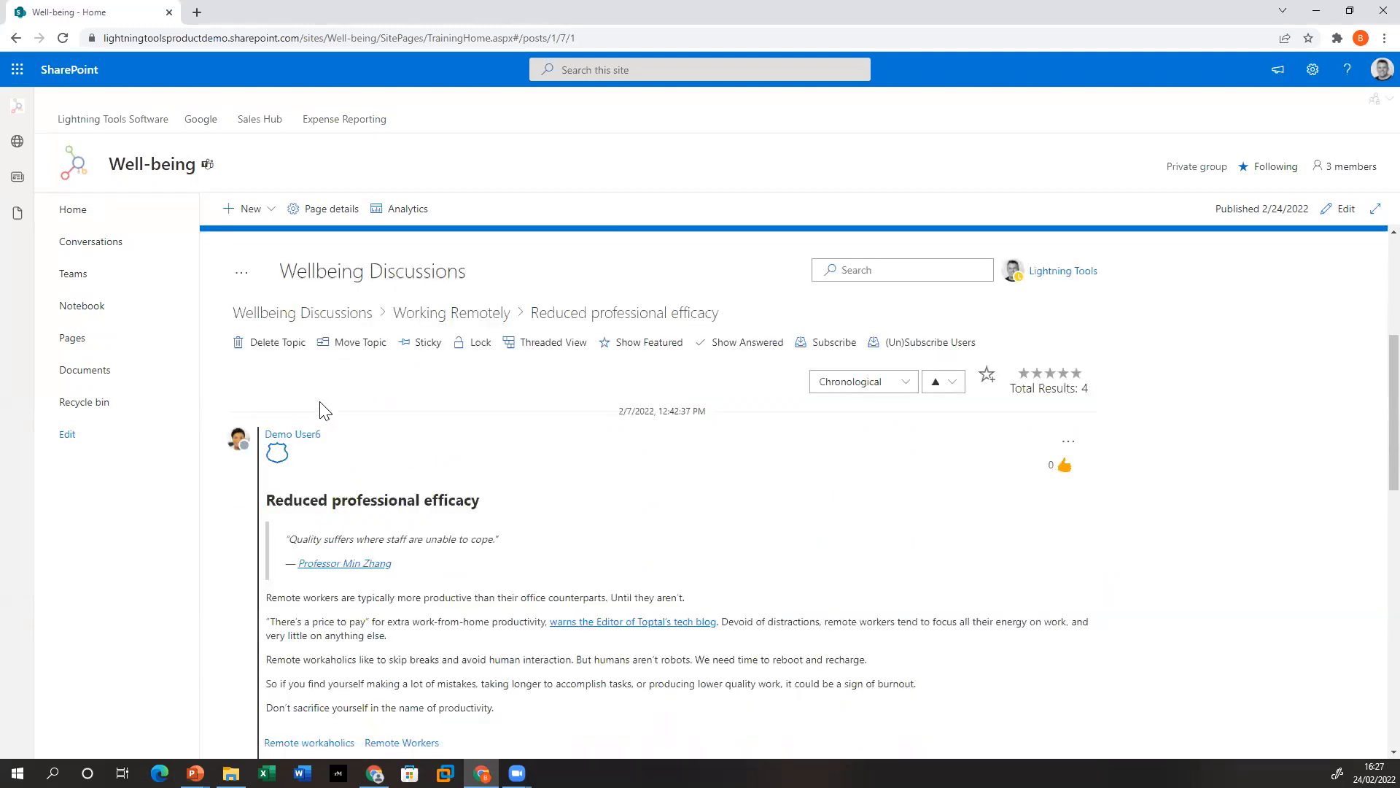
Show only the answered post in the "Reduced professional efficacy" topic
{"action": "scroll", "coordinate": [353, 406], "scroll_direction": "down", "scroll_amount": 2}
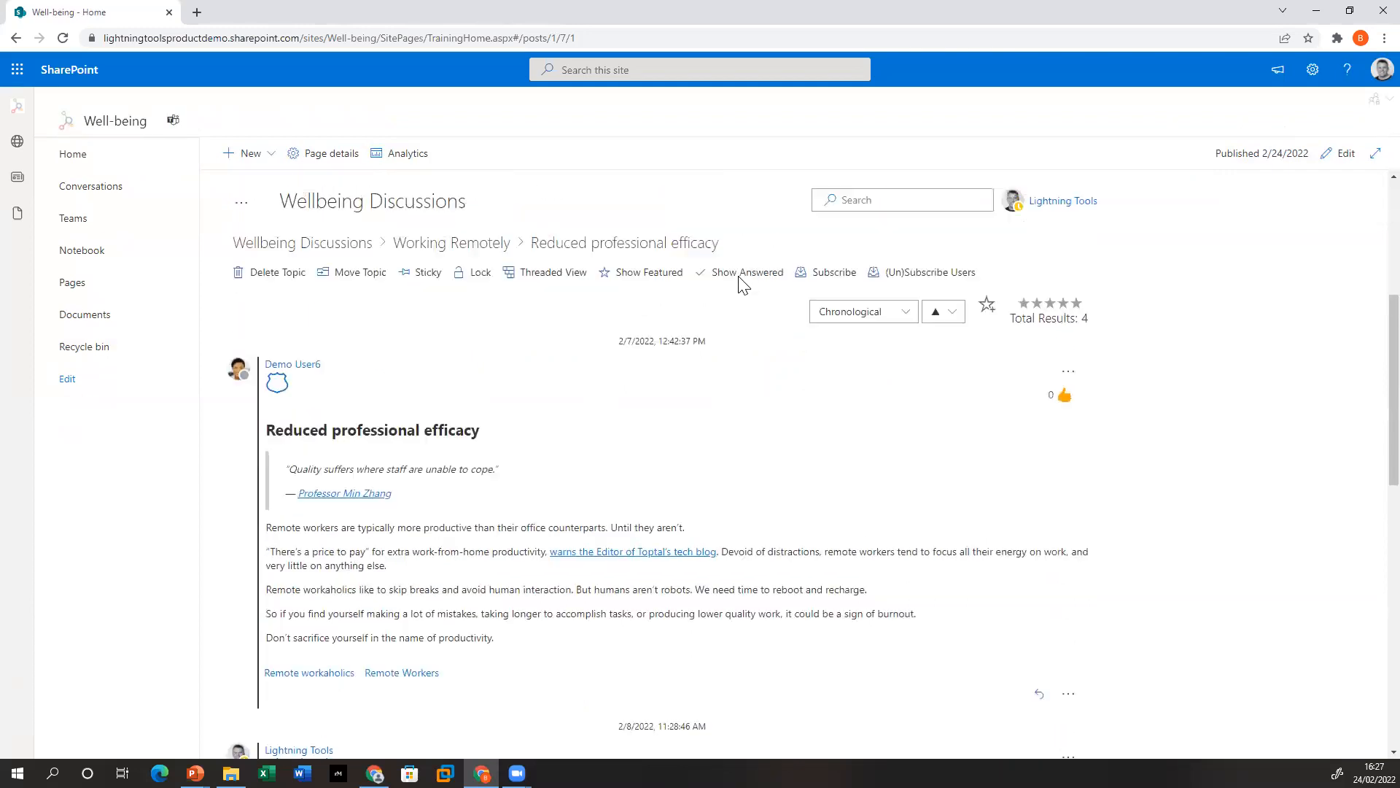
{"action": "scroll", "coordinate": [737, 286], "scroll_direction": "up", "scroll_amount": 2}
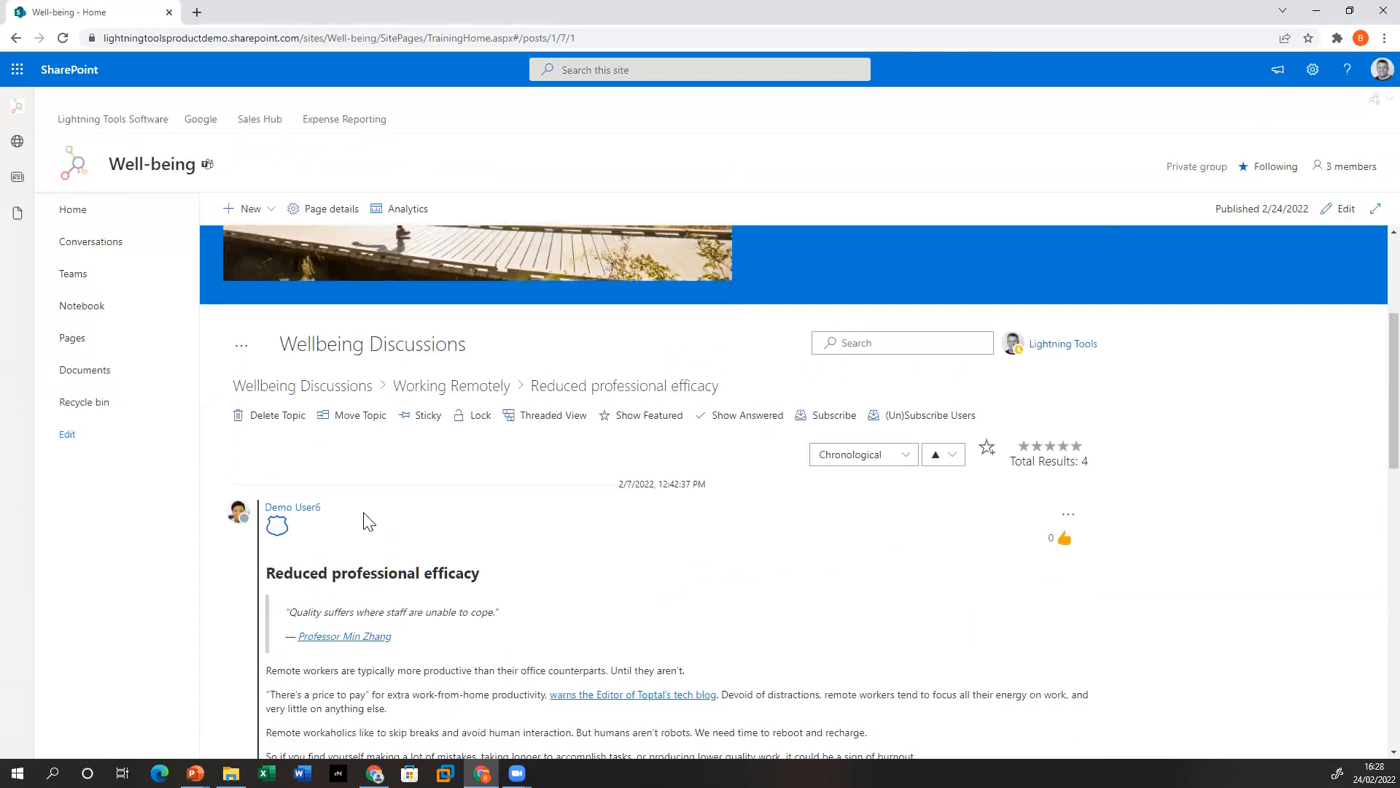
{"action": "scroll", "coordinate": [342, 518], "scroll_direction": "down", "scroll_amount": 2}
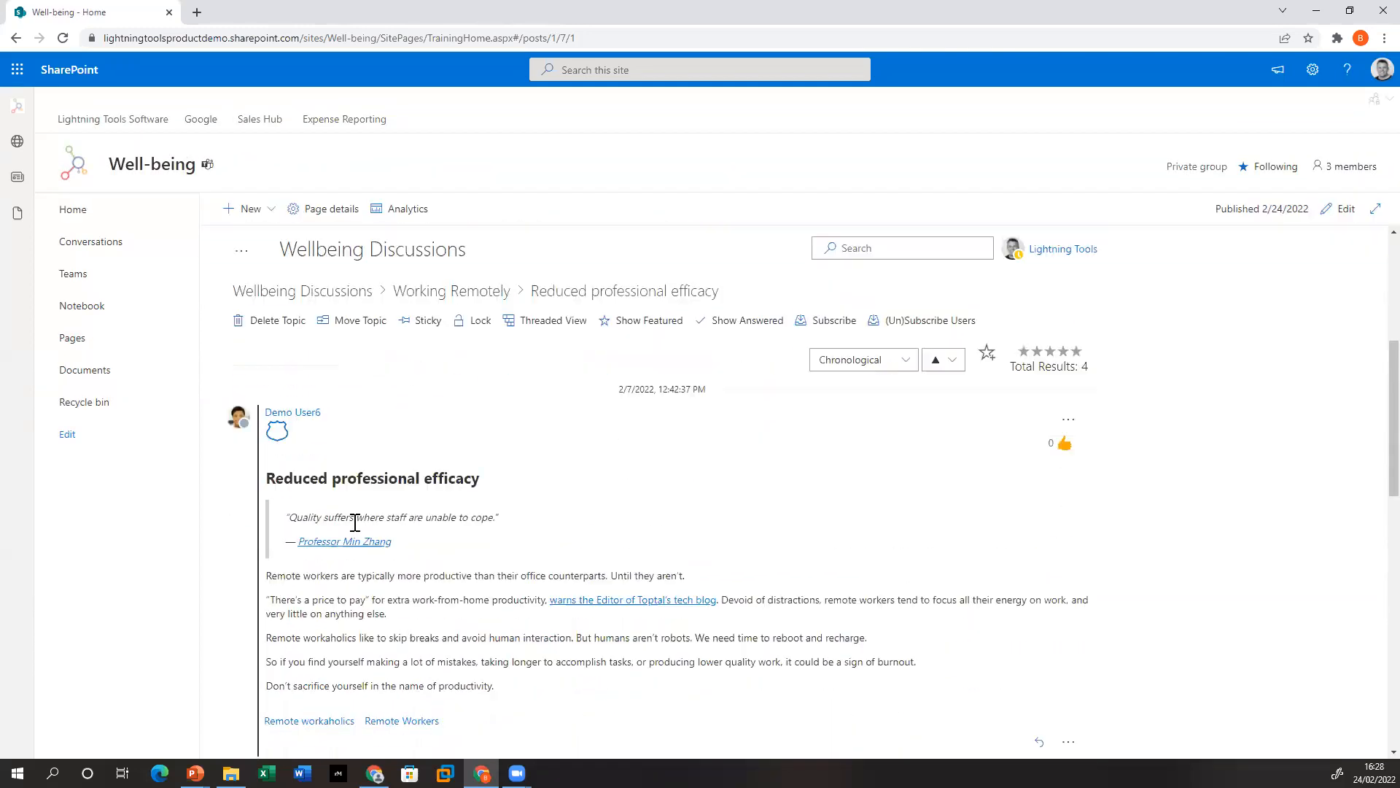
{"action": "scroll", "coordinate": [587, 503], "scroll_direction": "up", "scroll_amount": 1}
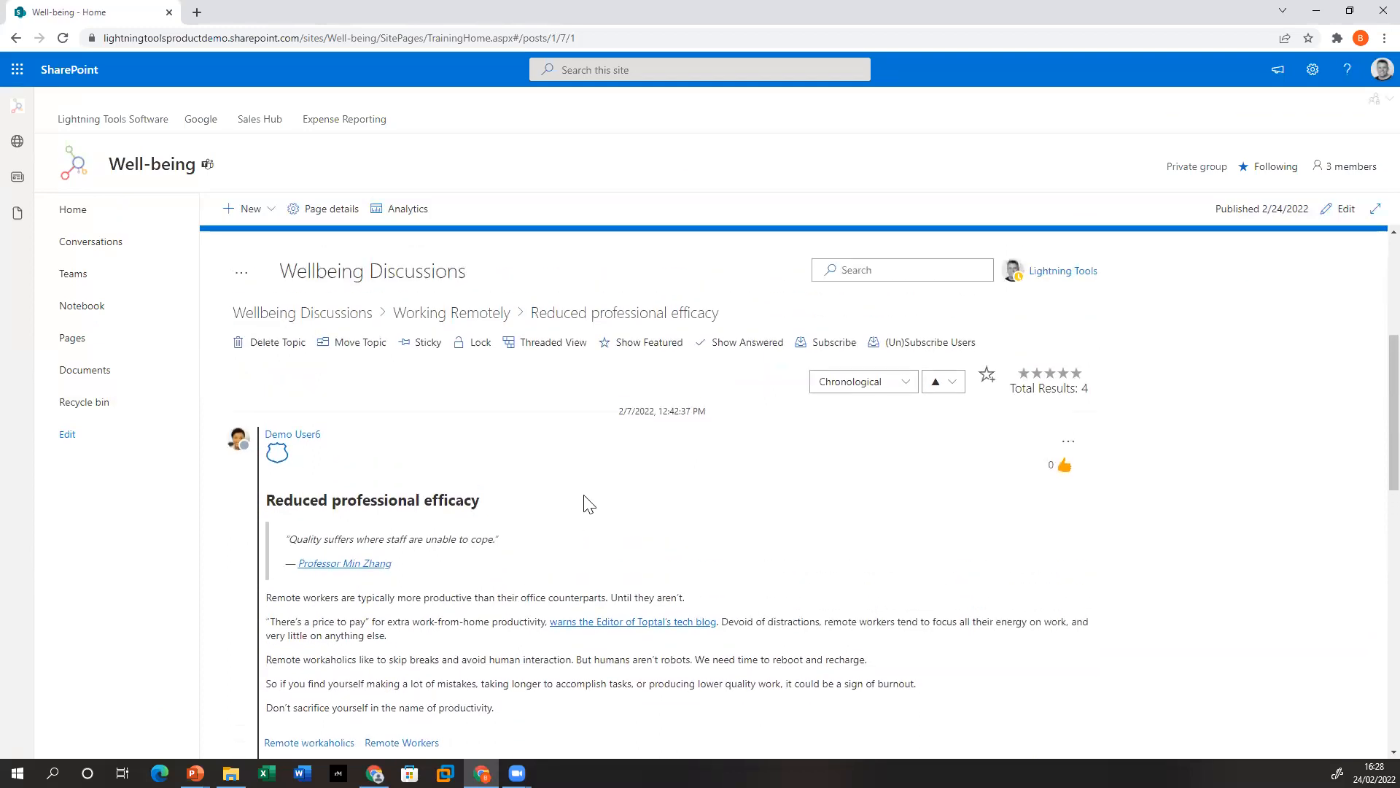
{"action": "left_click", "coordinate": [716, 355]}
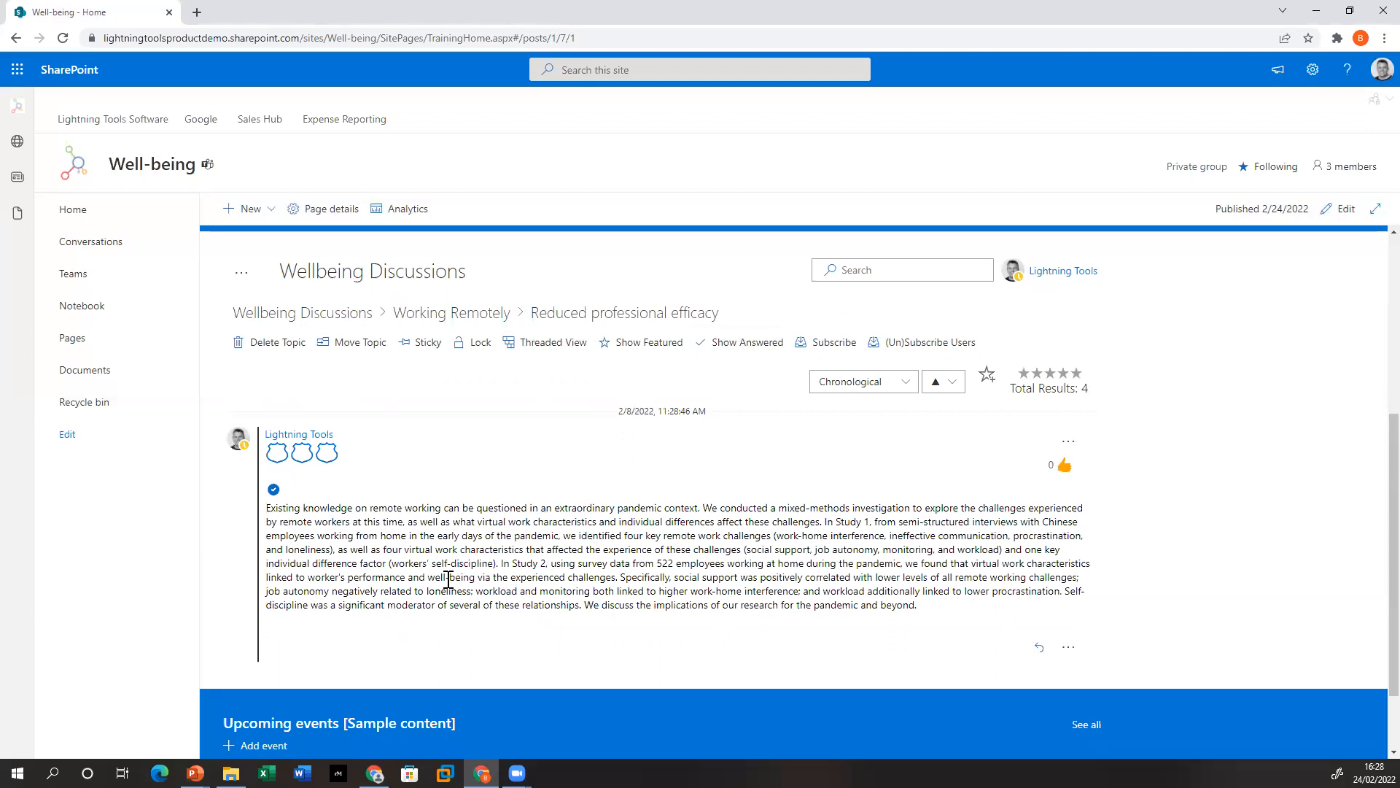
Return to the Wellbeing Discussions overview and view its list of forums
{"action": "scroll", "coordinate": [448, 578], "scroll_direction": "up", "scroll_amount": 5}
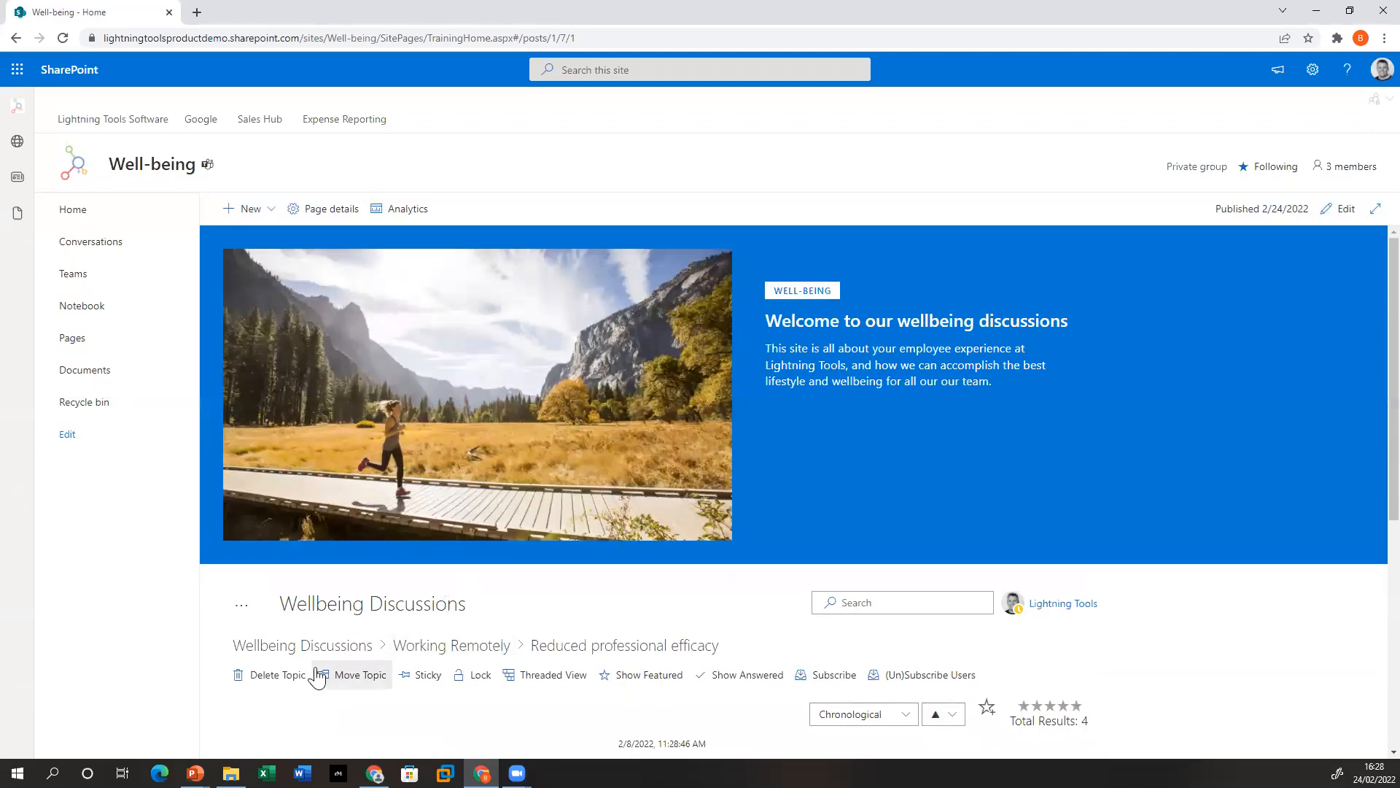
{"action": "left_click", "coordinate": [302, 646]}
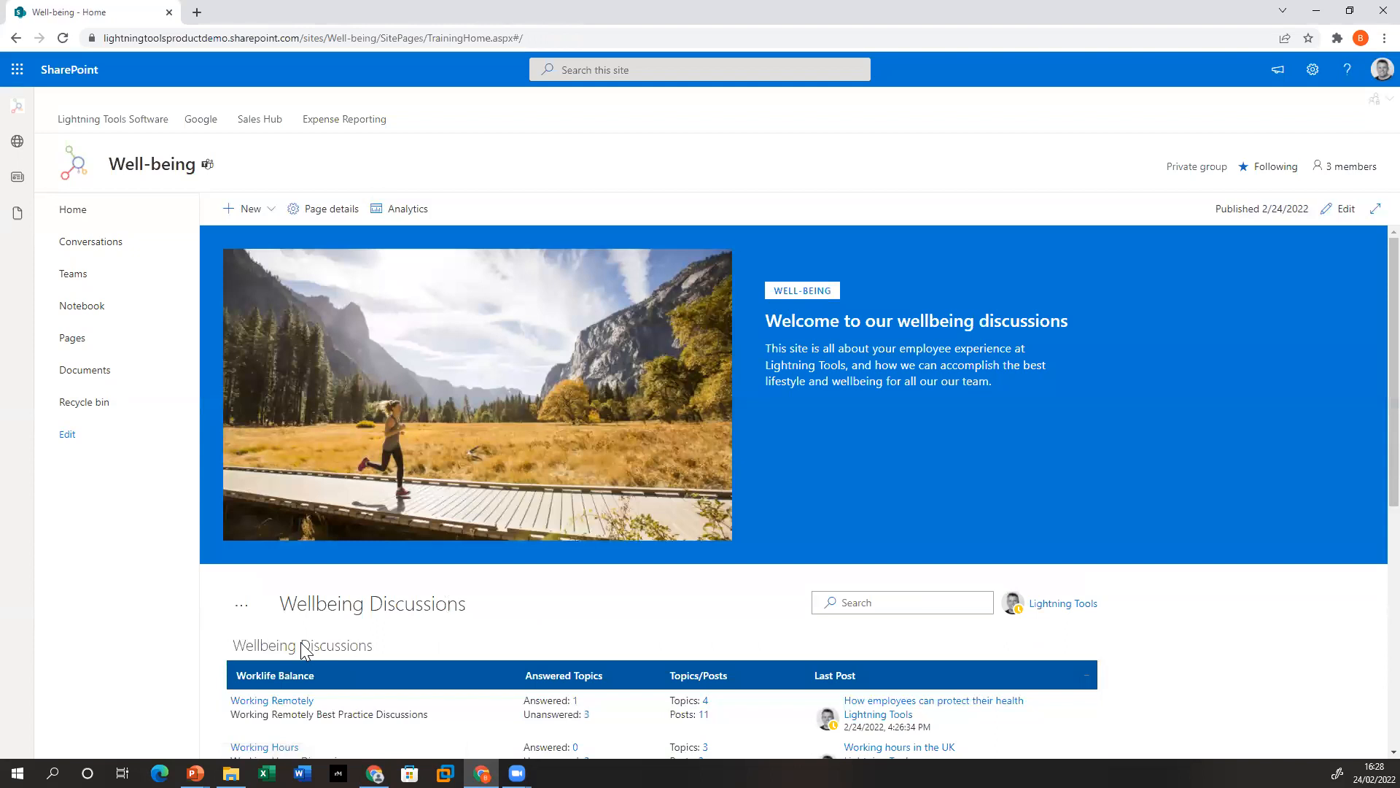
{"action": "scroll", "coordinate": [292, 646], "scroll_direction": "down", "scroll_amount": 5}
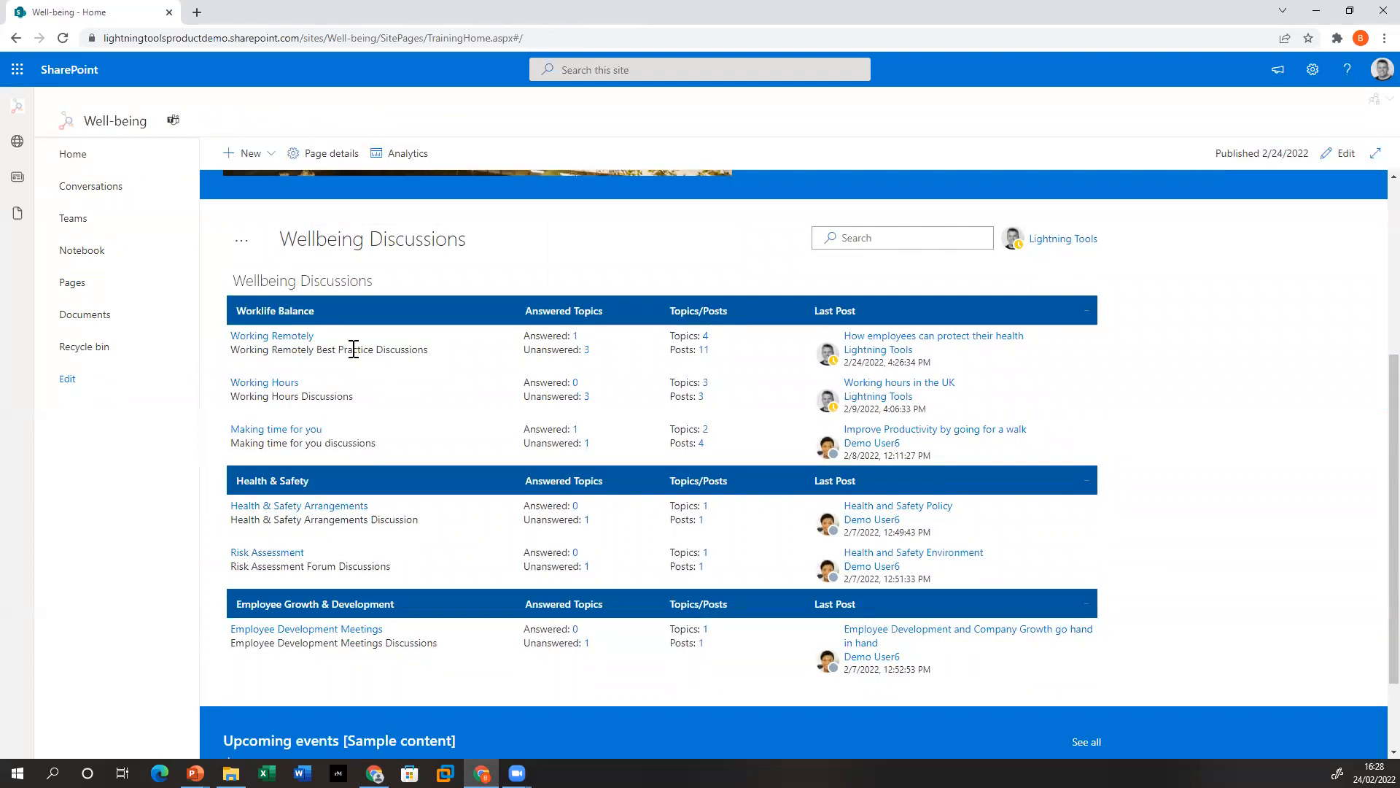
Search the Wellbeing Discussions for "remote" and look through the matching posts
{"action": "left_click", "coordinate": [956, 238]}
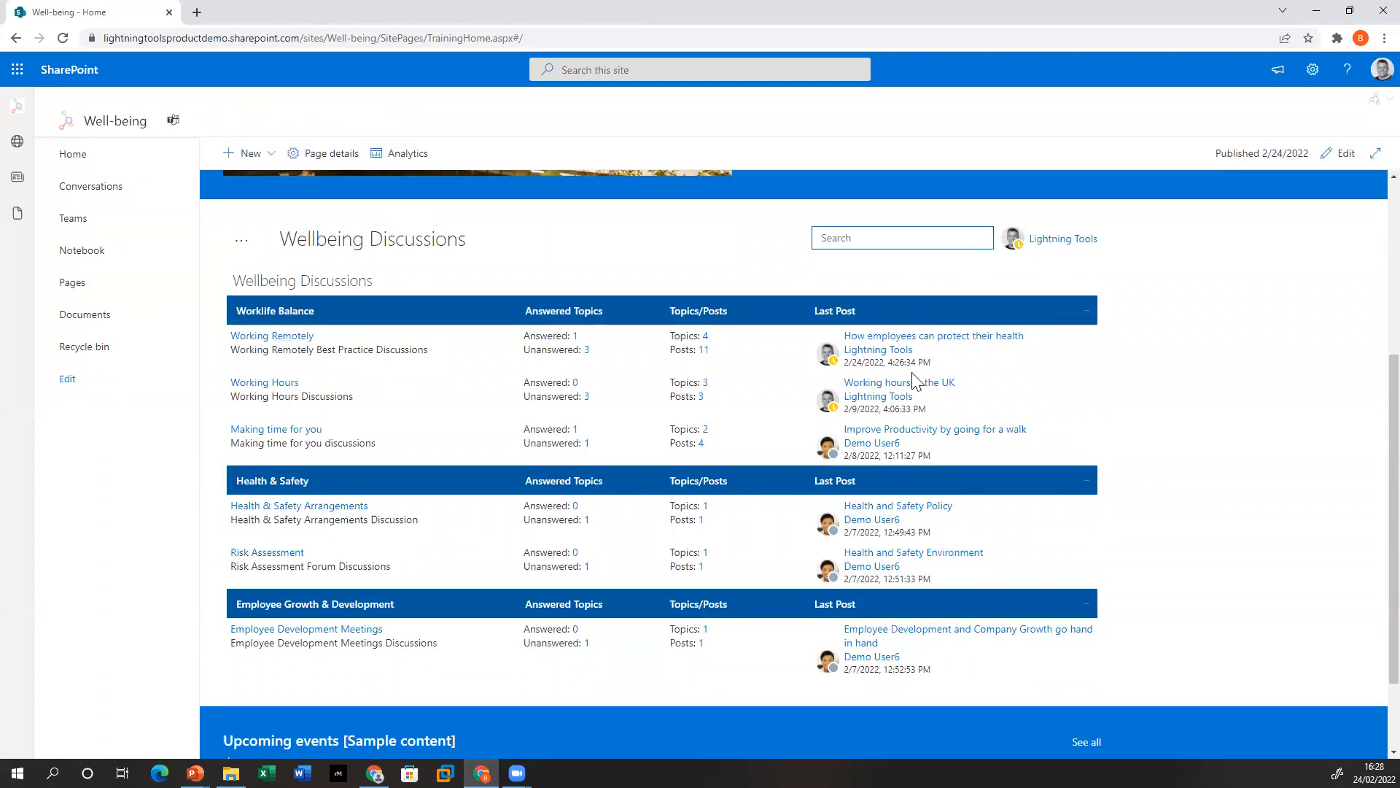
{"action": "type", "text": "remote"}
{"action": "key", "text": "Return"}
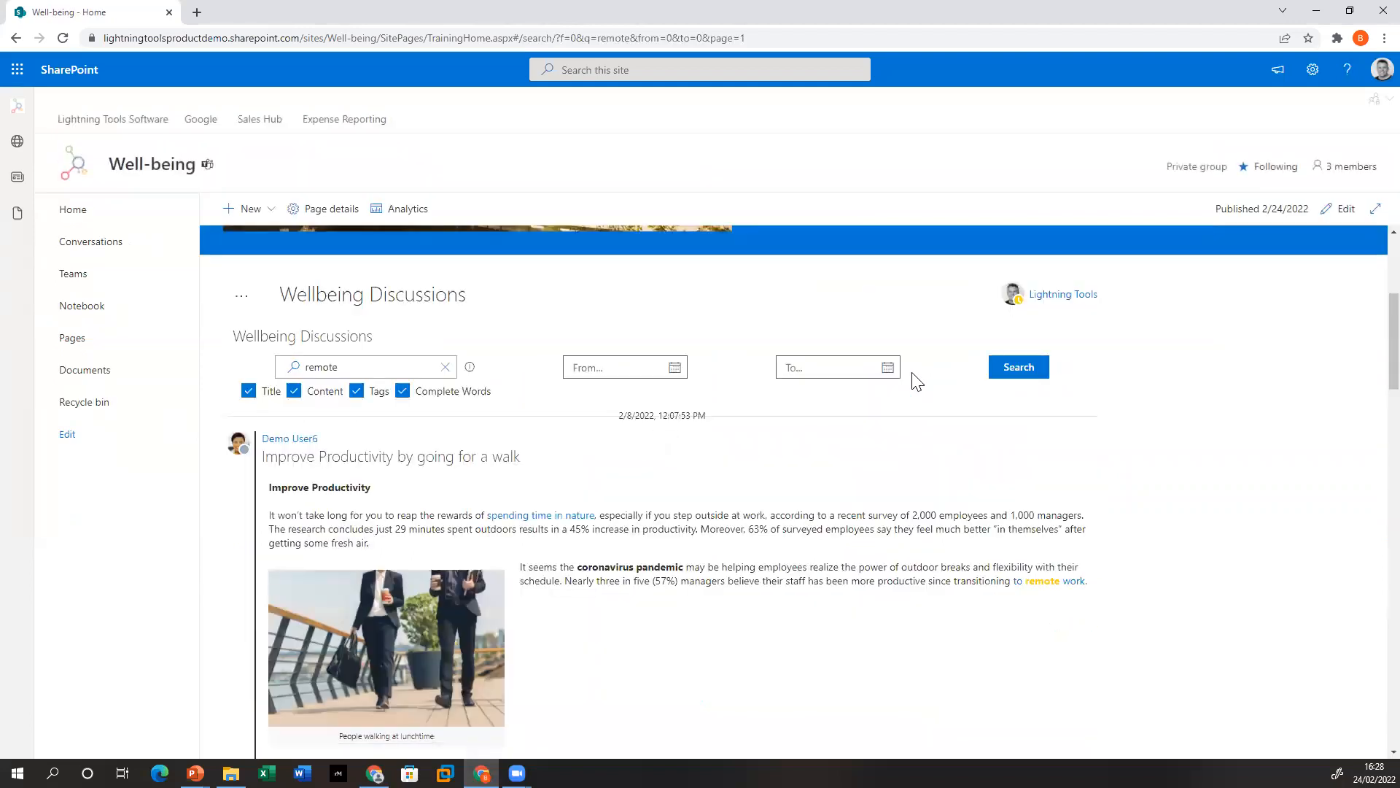
{"action": "scroll", "coordinate": [606, 455], "scroll_direction": "down", "scroll_amount": 8}
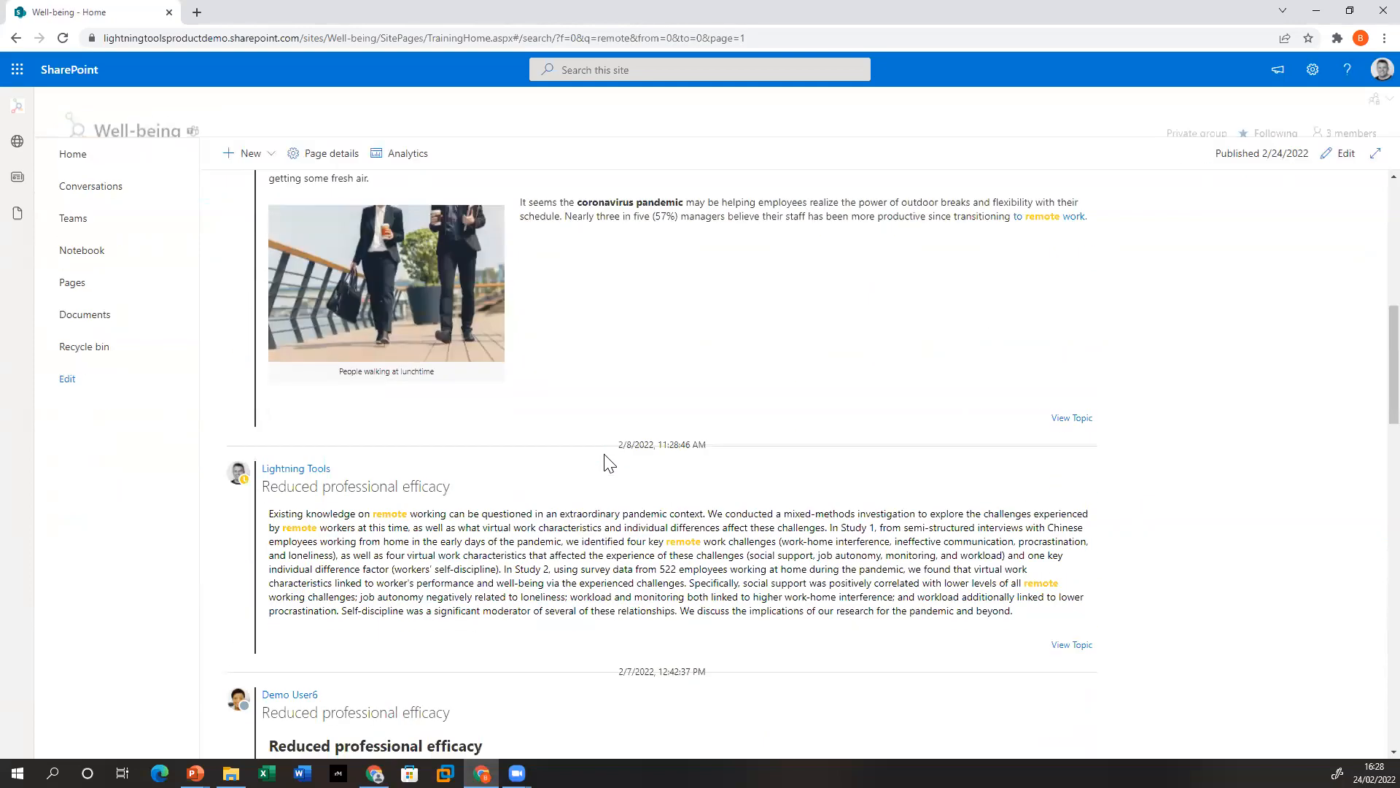
{"action": "scroll", "coordinate": [479, 509], "scroll_direction": "down", "scroll_amount": 8}
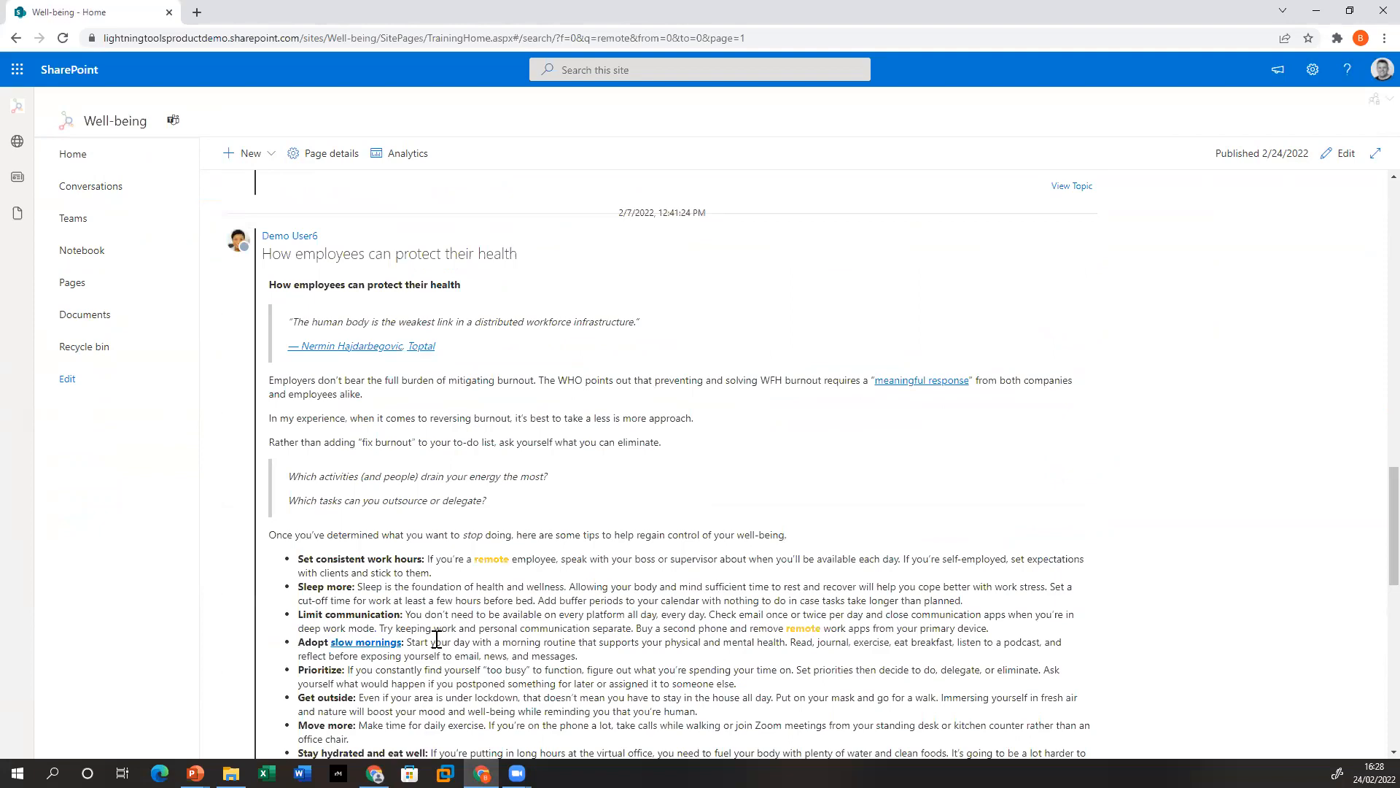
{"action": "scroll", "coordinate": [436, 639], "scroll_direction": "down", "scroll_amount": 4}
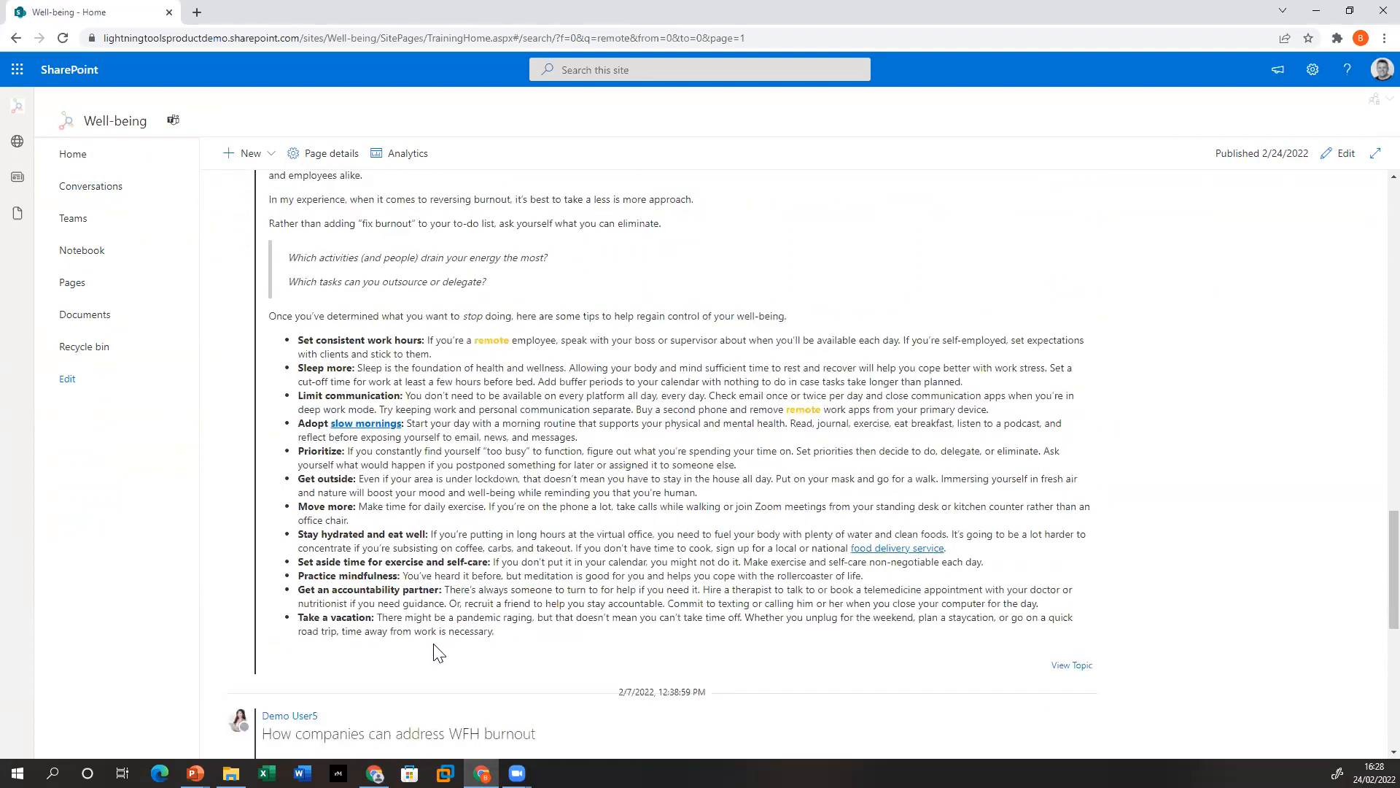
Look back over the "remote" search results and their search filters, and return to the Wellbeing Discussions overview
{"action": "scroll", "coordinate": [592, 666], "scroll_direction": "up", "scroll_amount": 15}
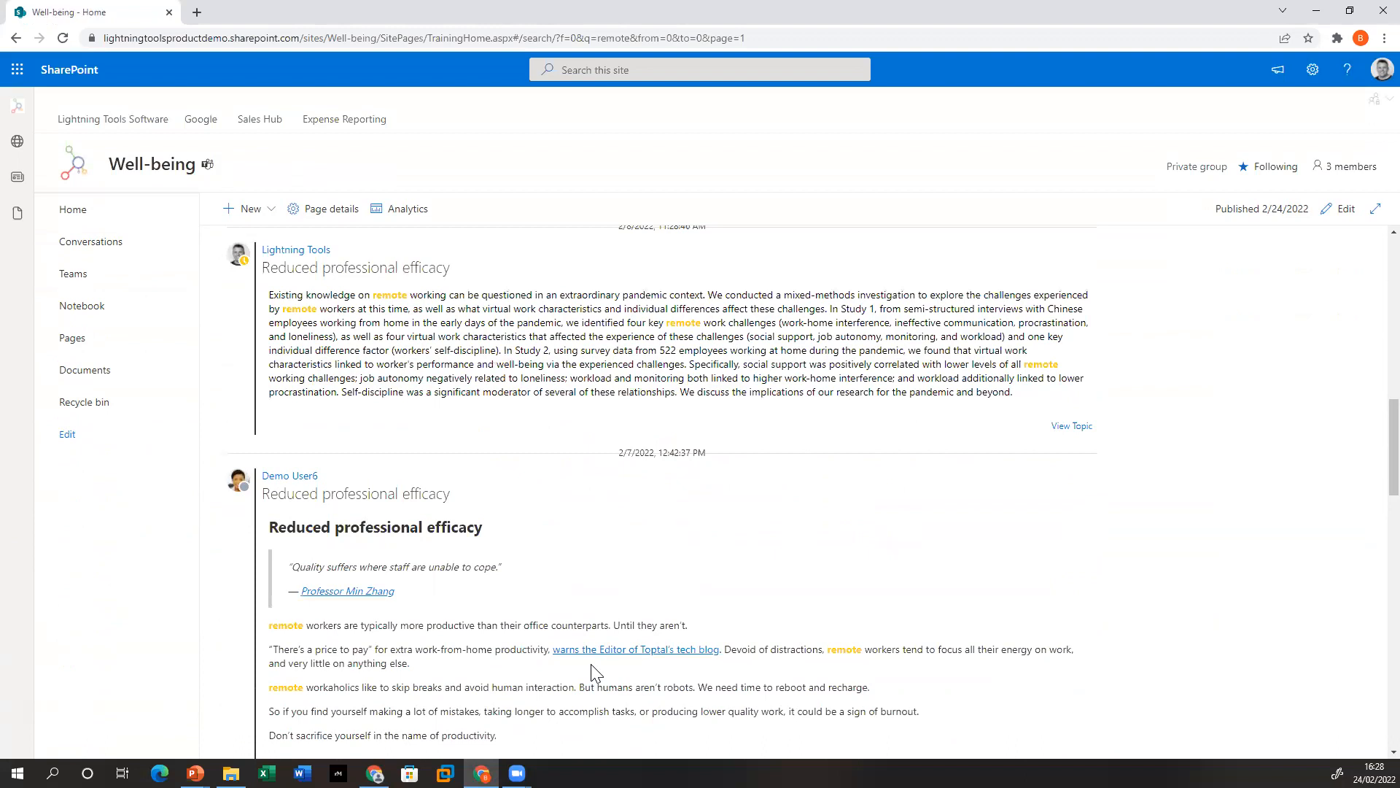
{"action": "scroll", "coordinate": [591, 664], "scroll_direction": "up", "scroll_amount": 6}
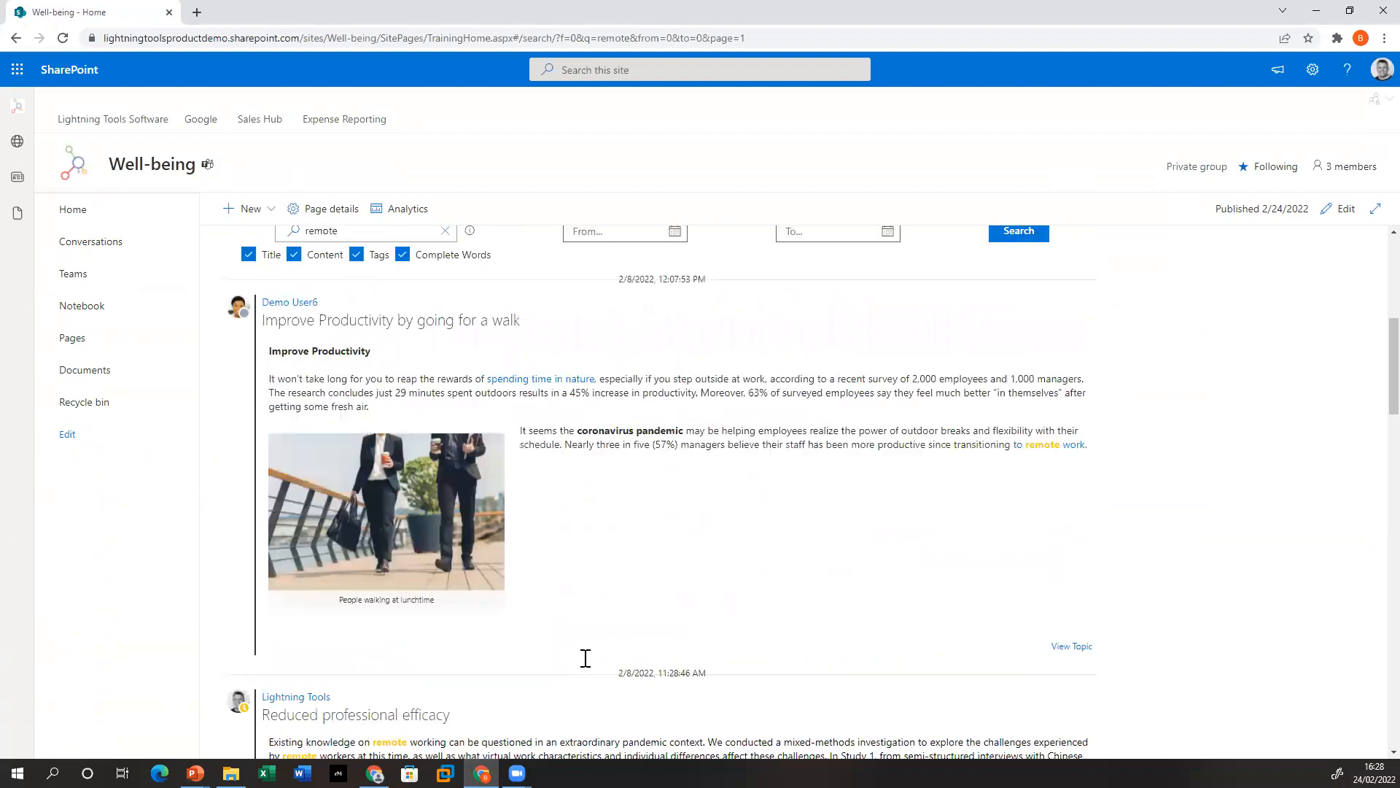
{"action": "scroll", "coordinate": [500, 642], "scroll_direction": "up", "scroll_amount": 6}
{"action": "scroll", "coordinate": [500, 642], "scroll_direction": "down", "scroll_amount": 3}
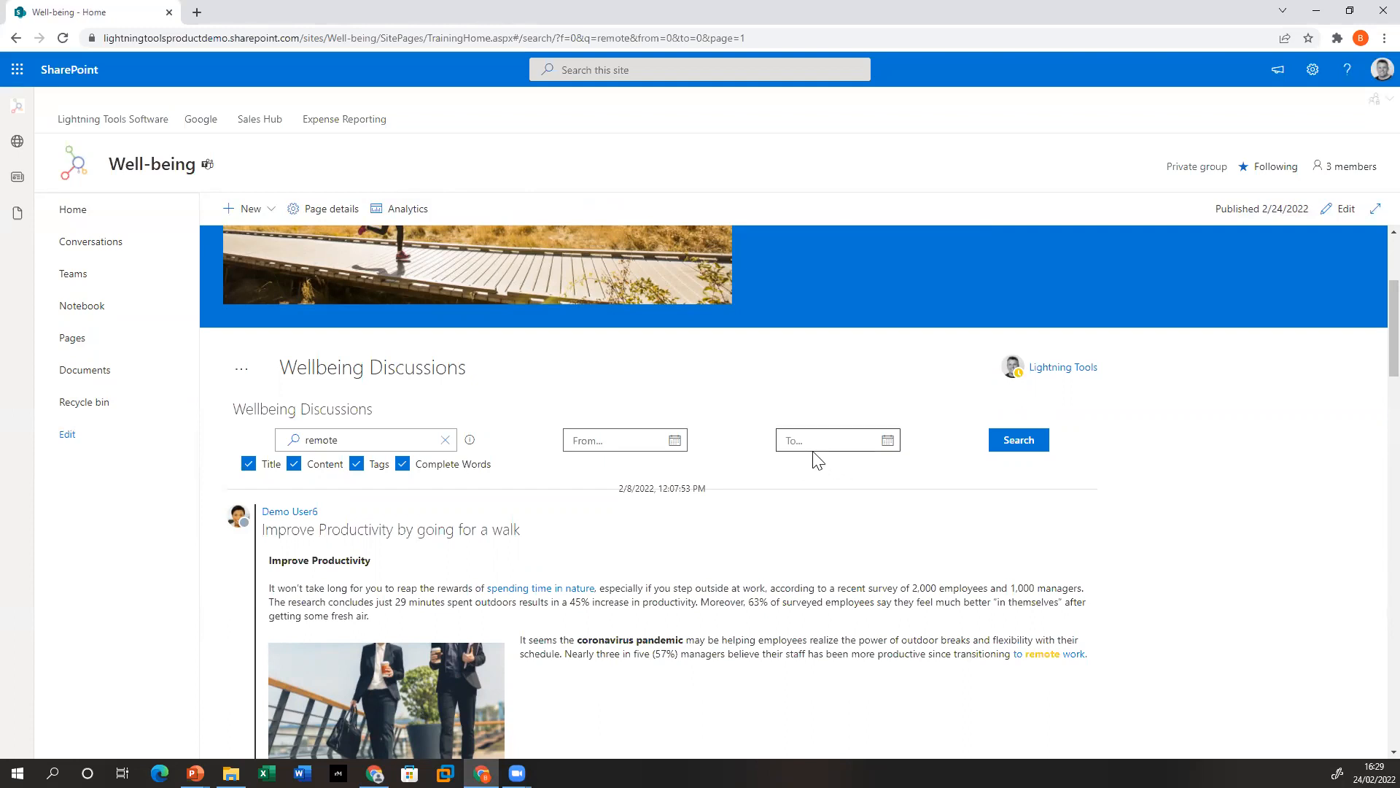
{"action": "scroll", "coordinate": [816, 458], "scroll_direction": "down", "scroll_amount": 4}
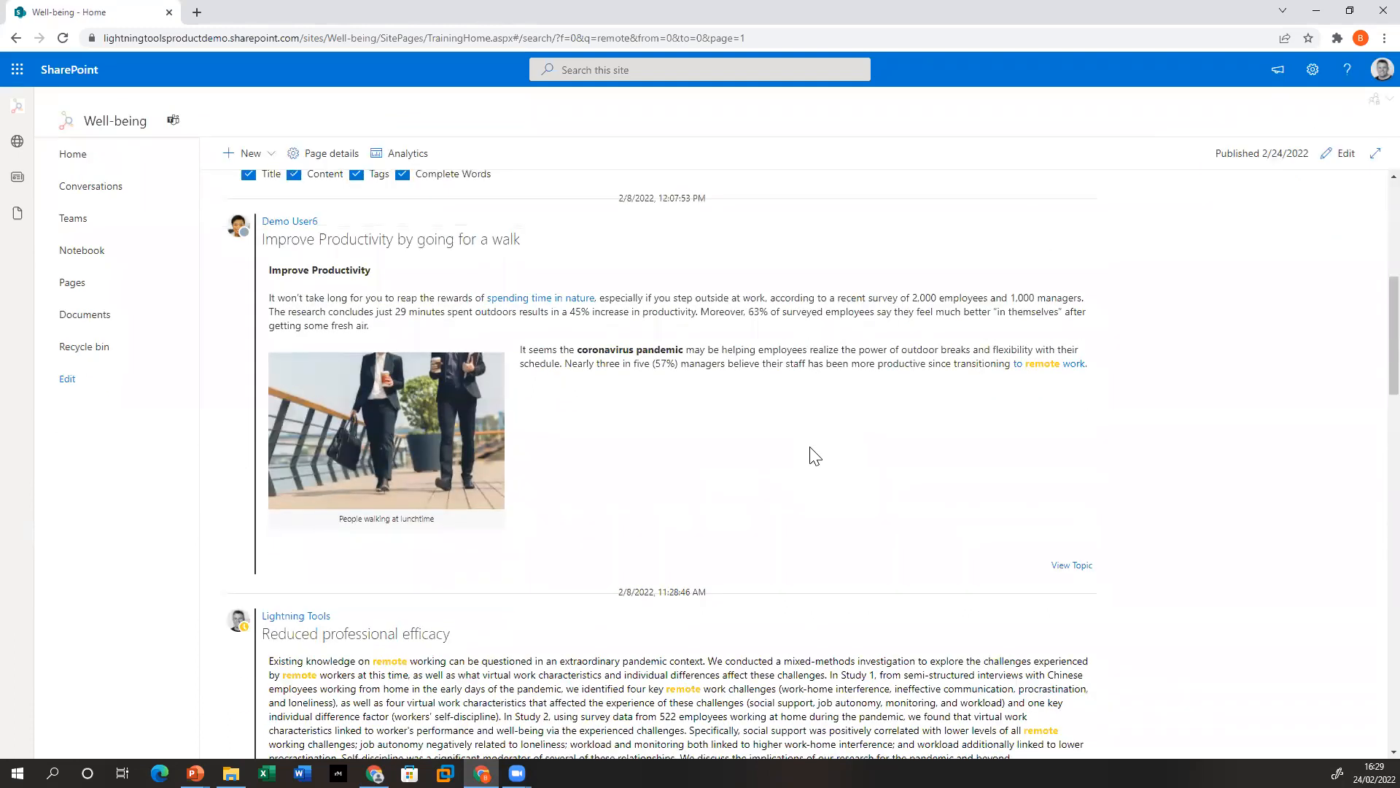
{"action": "scroll", "coordinate": [811, 458], "scroll_direction": "up", "scroll_amount": 4}
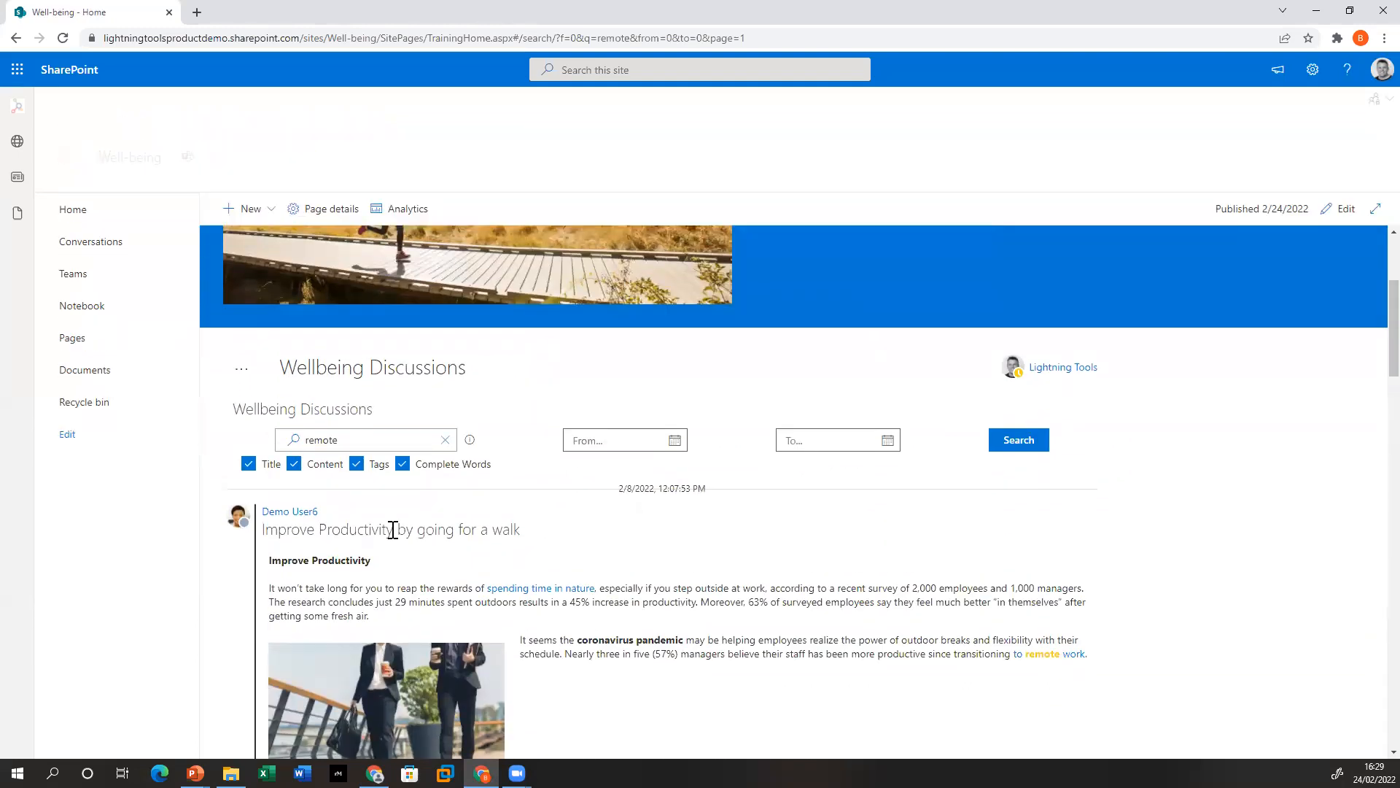
{"action": "left_click", "coordinate": [252, 418]}
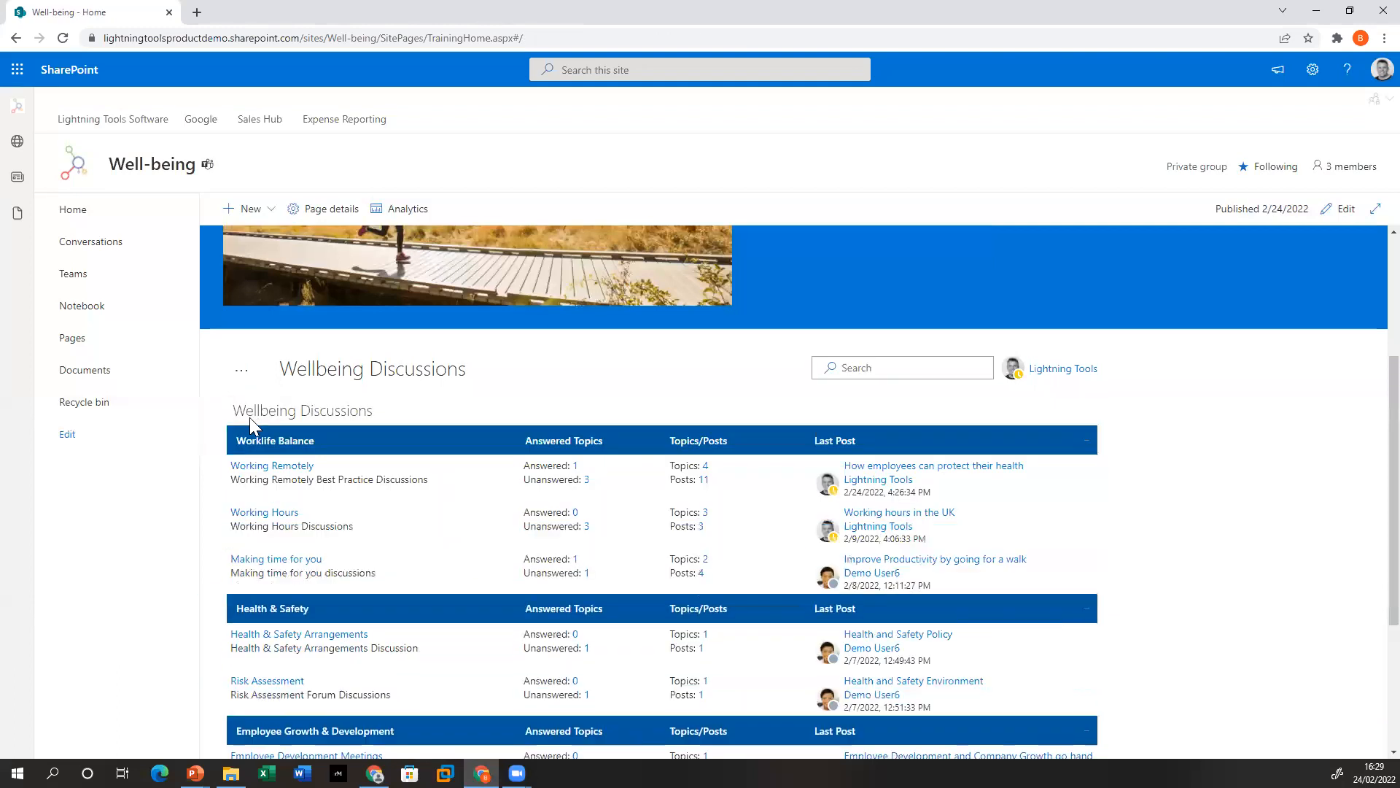
Start a new Working Remotely topic with the subject "Reduc" and open the suggested existing topic "Reduced professional efficacy" to view its posts
{"action": "left_click", "coordinate": [283, 466]}
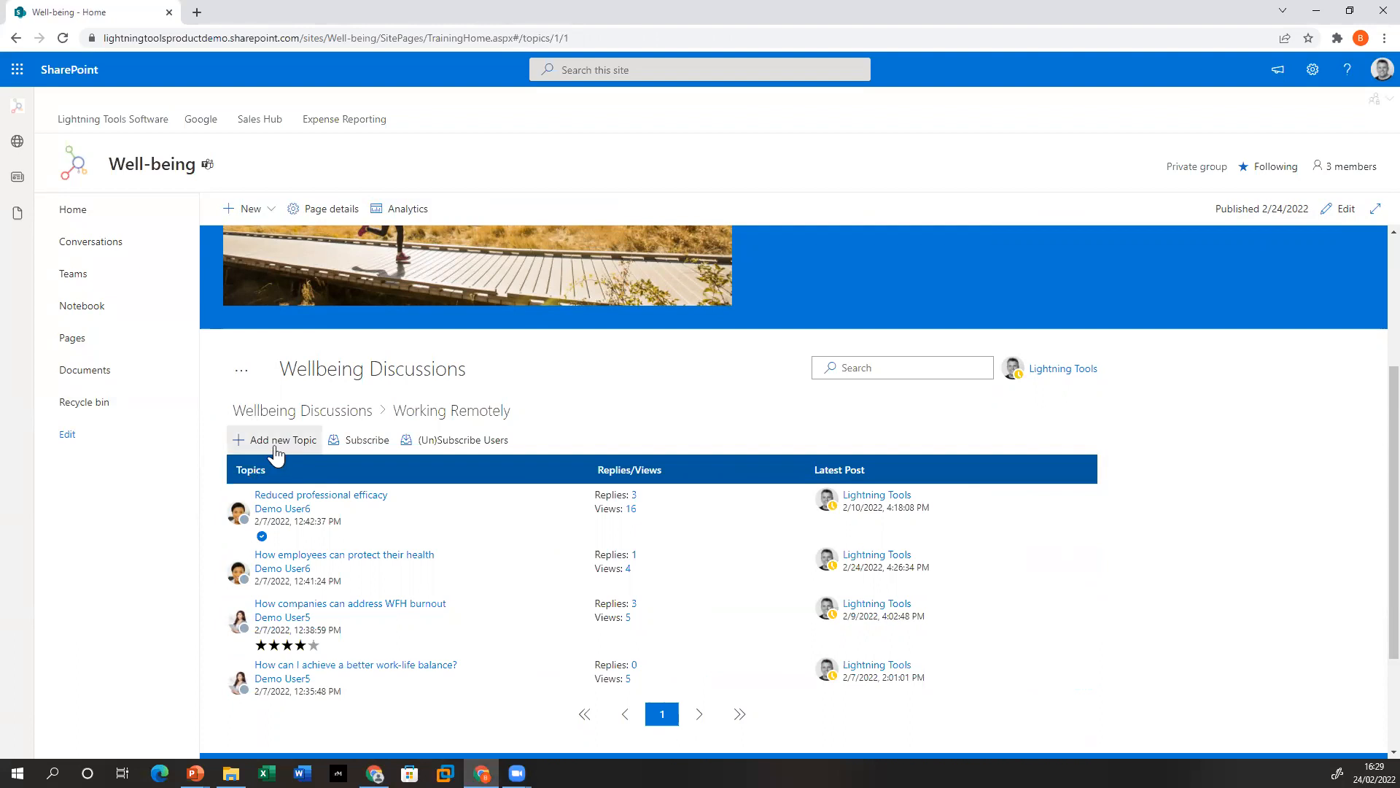
{"action": "left_click", "coordinate": [276, 440]}
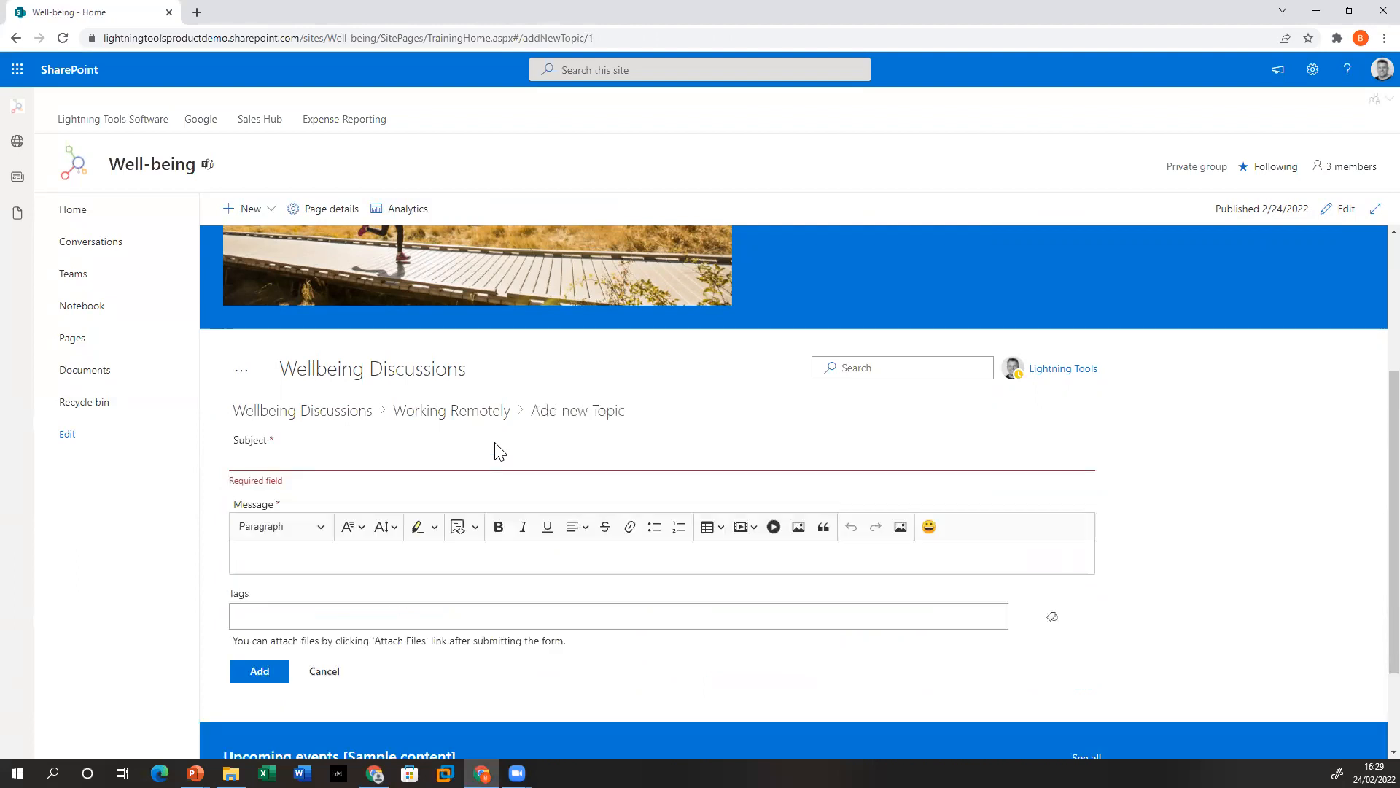
{"action": "type", "text": "Reduc"}
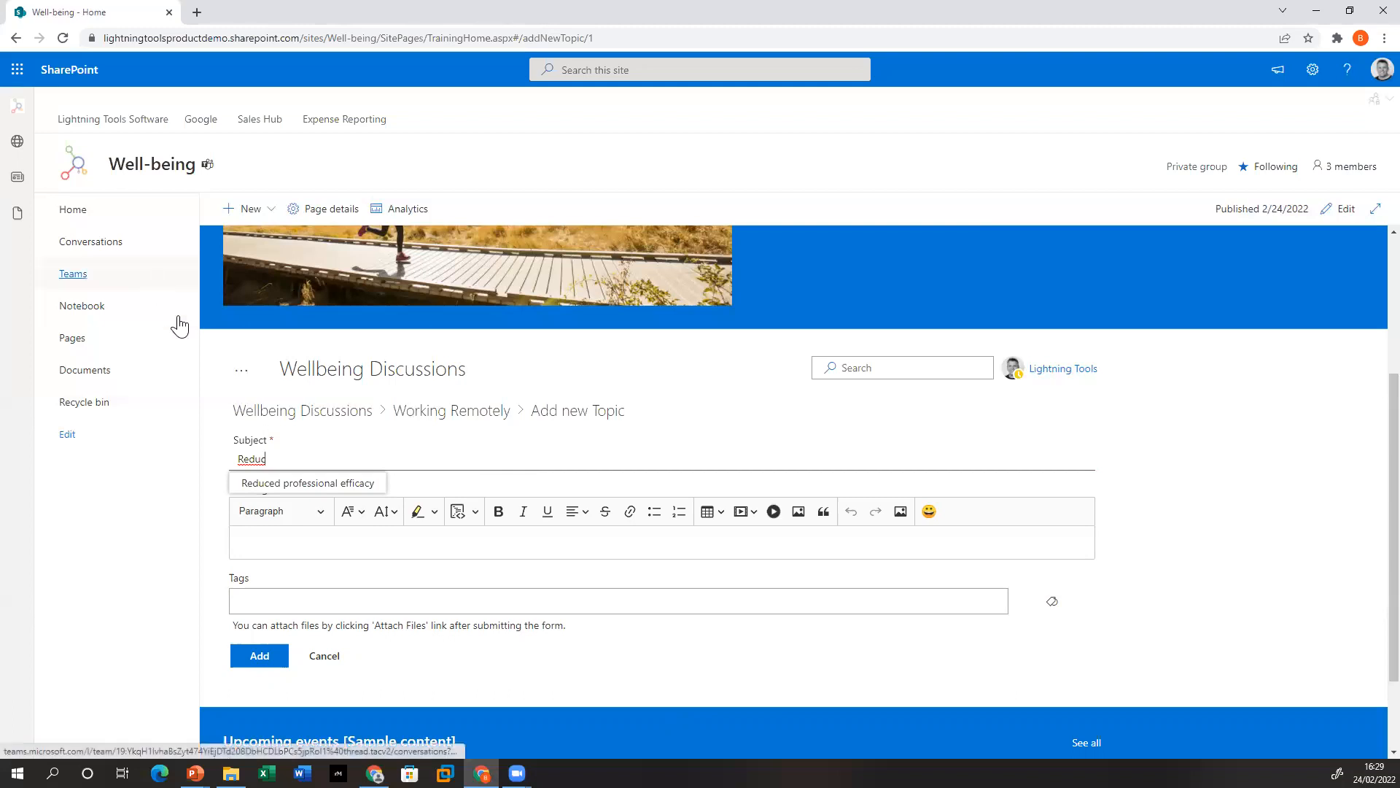
{"action": "left_click", "coordinate": [328, 488]}
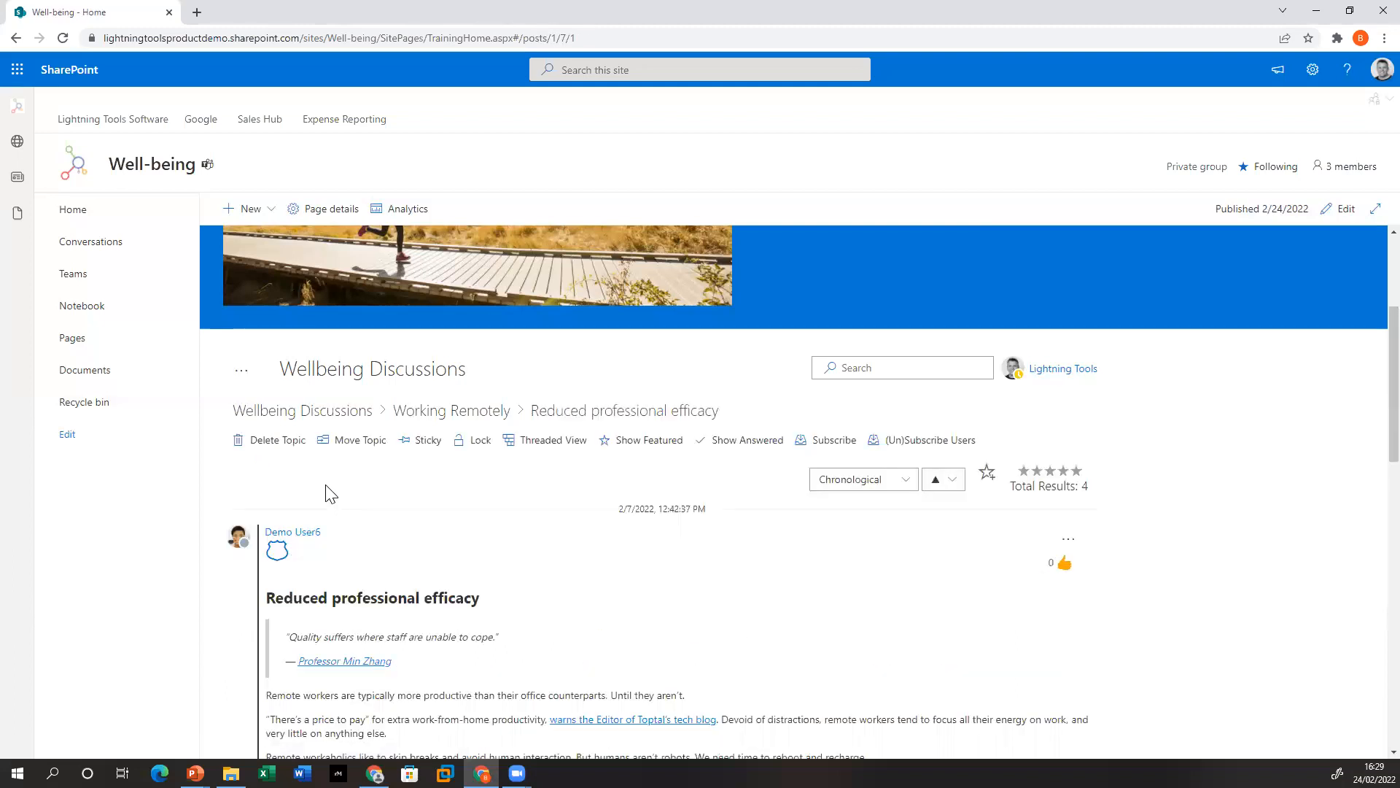
{"action": "scroll", "coordinate": [375, 502], "scroll_direction": "down", "scroll_amount": 4}
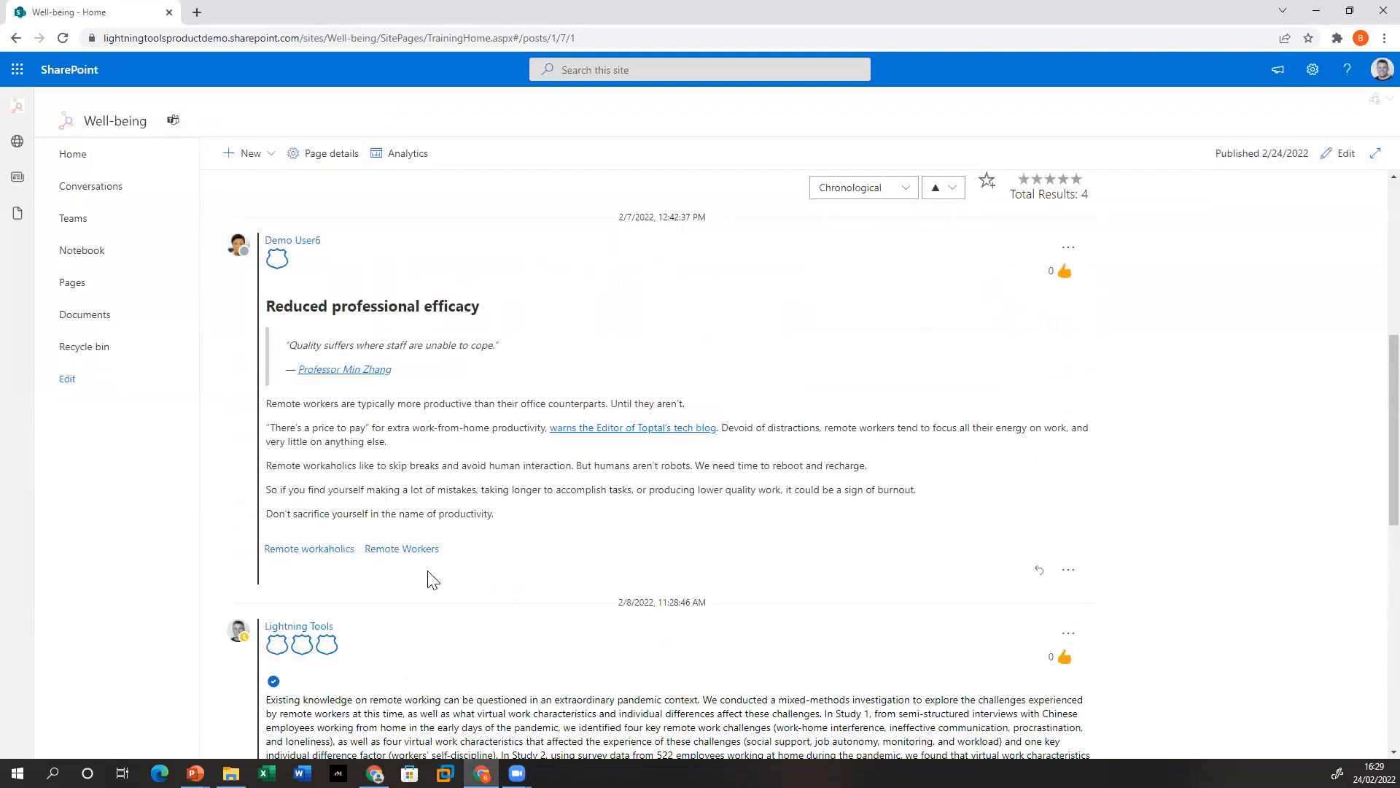
{"action": "scroll", "coordinate": [433, 580], "scroll_direction": "up", "scroll_amount": 5}
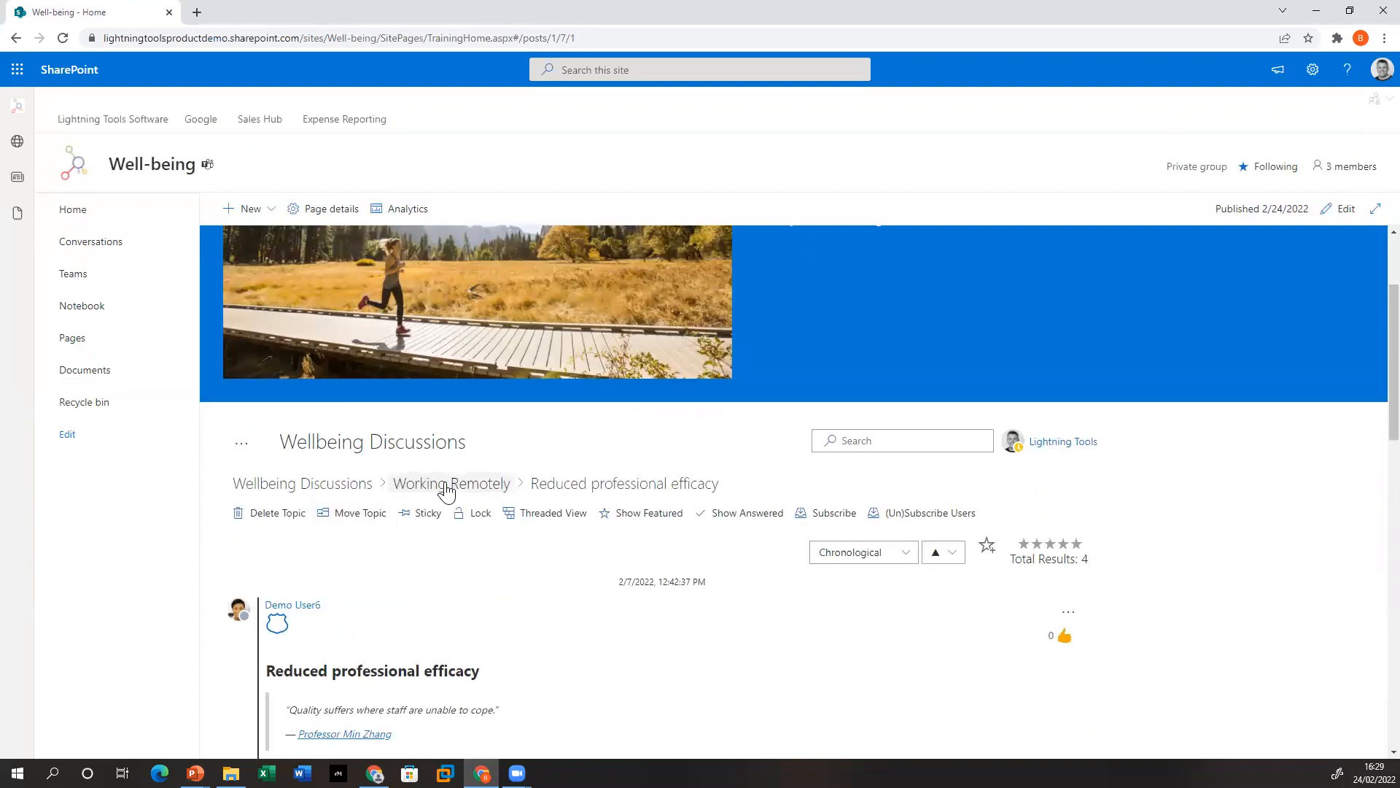
Open the tag cloud from the Wellbeing Discussions overview and list the topics tagged "Remote Workers"
{"action": "left_click", "coordinate": [307, 484]}
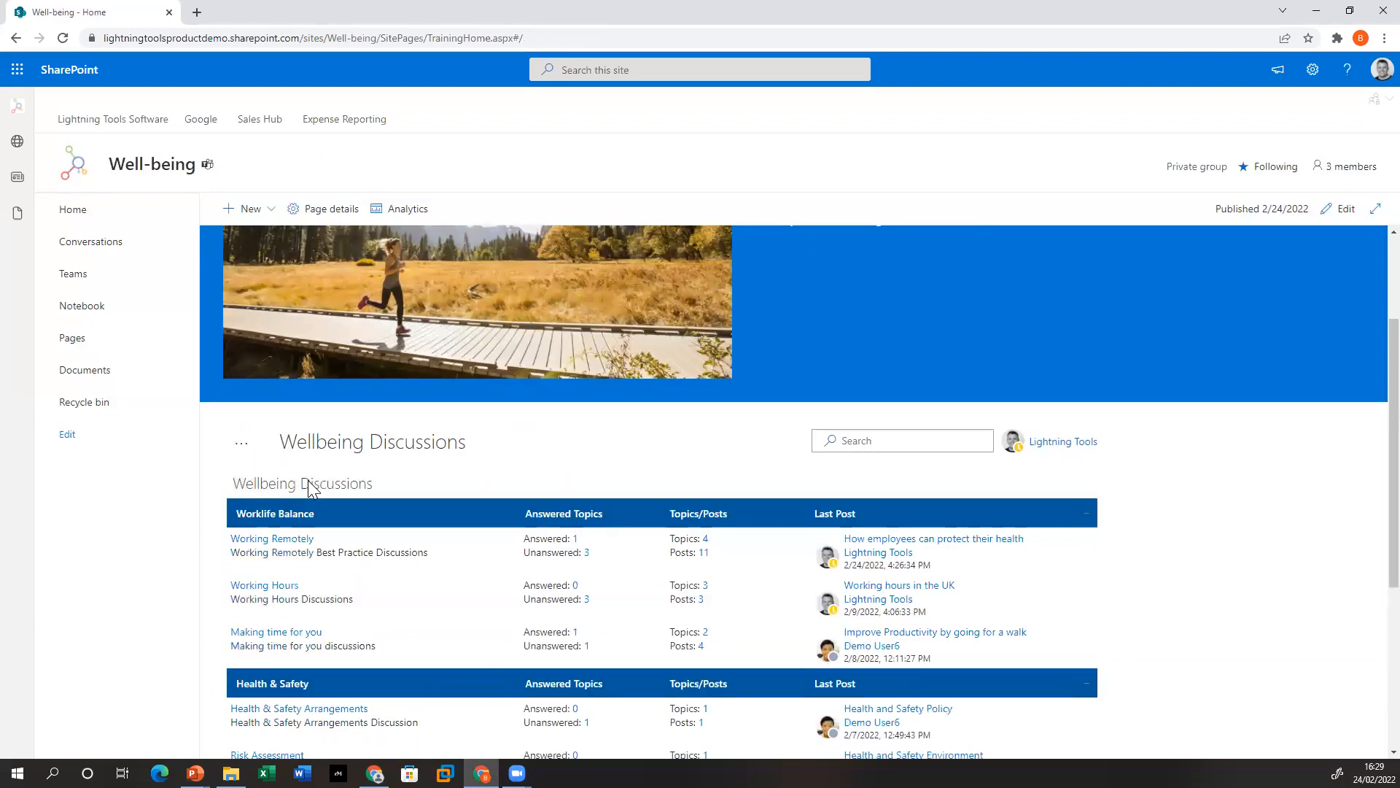
{"action": "left_click", "coordinate": [240, 446]}
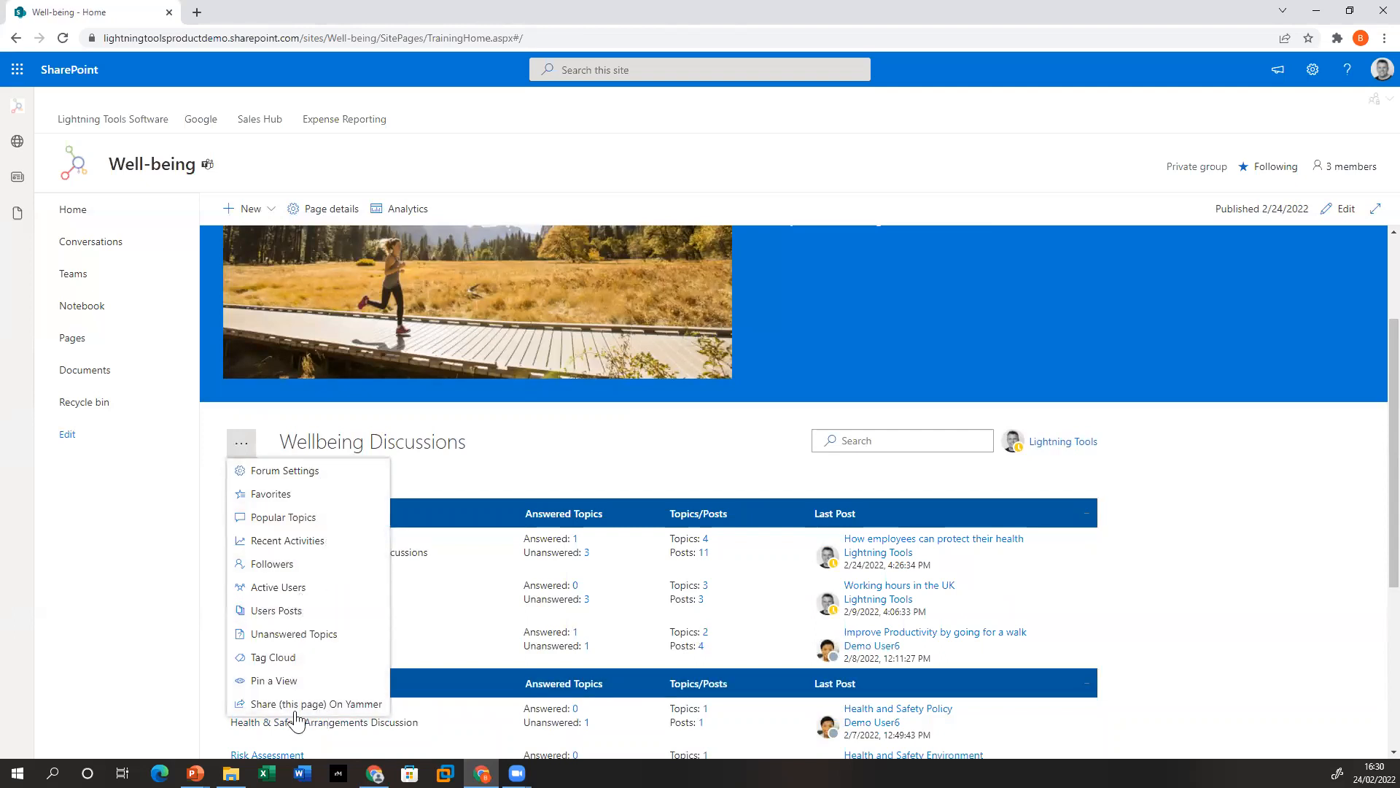
{"action": "left_click", "coordinate": [291, 661]}
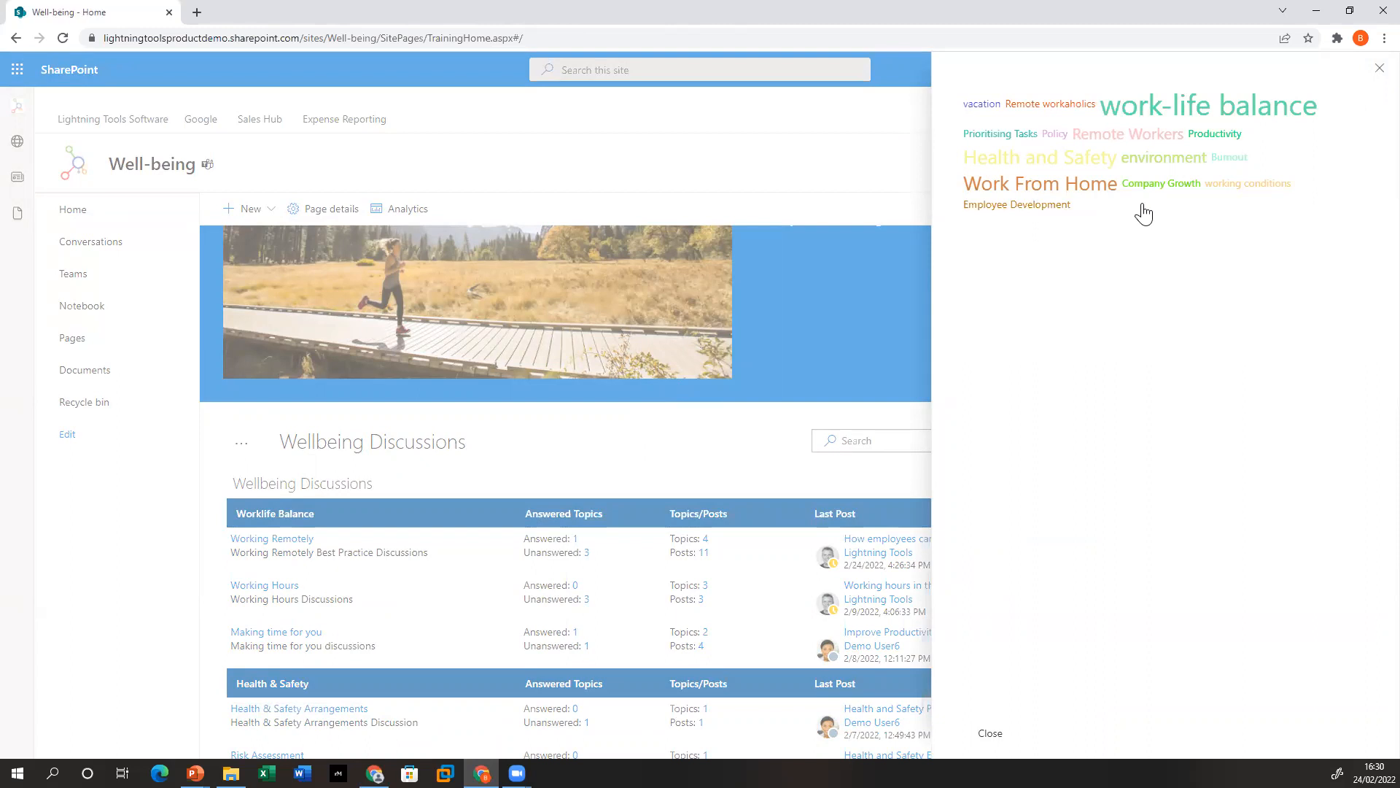
{"action": "left_click", "coordinate": [1155, 138]}
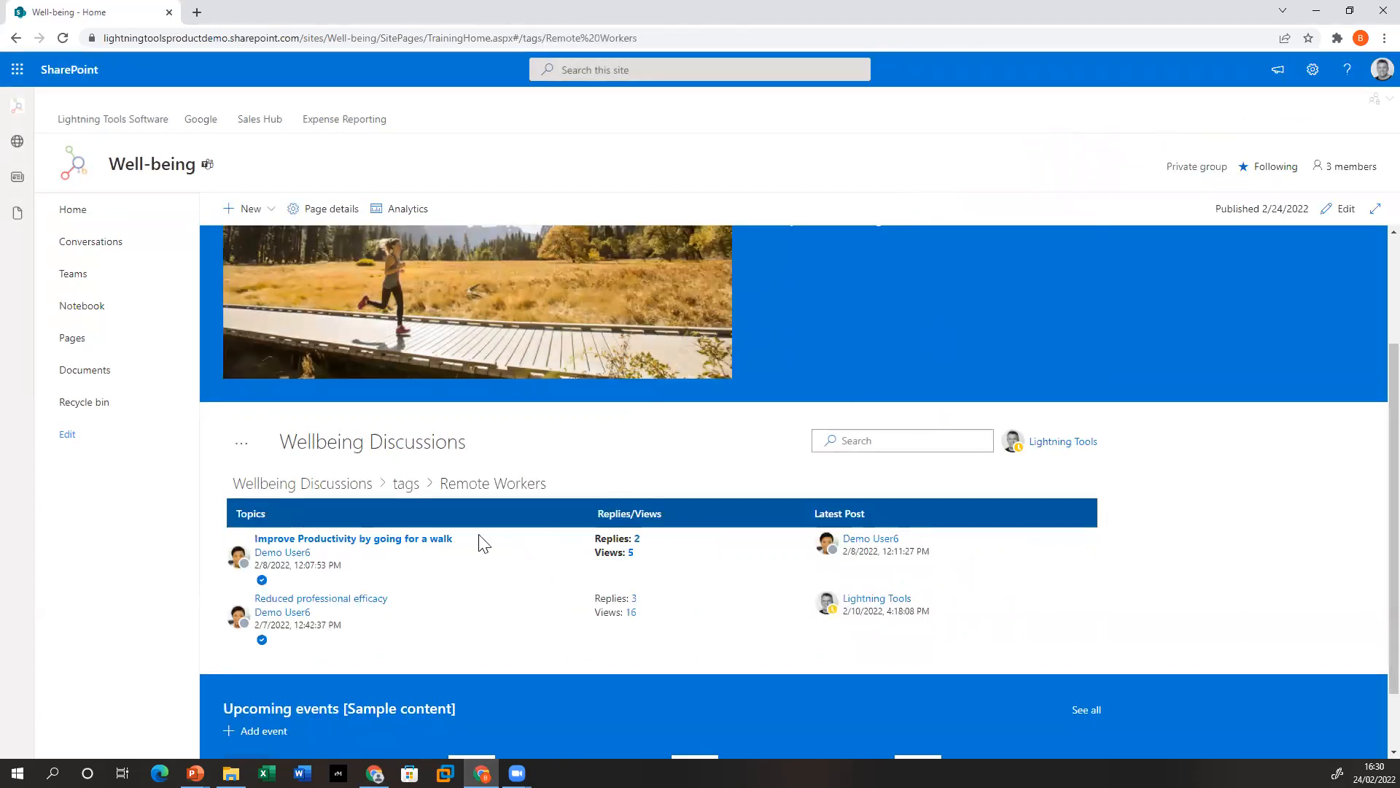
Look through the tagged topic "Improve Productivity by going for a walk" and return to the Wellbeing Discussions overview
{"action": "left_click", "coordinate": [419, 541]}
{"action": "scroll", "coordinate": [415, 543], "scroll_direction": "down", "scroll_amount": 6}
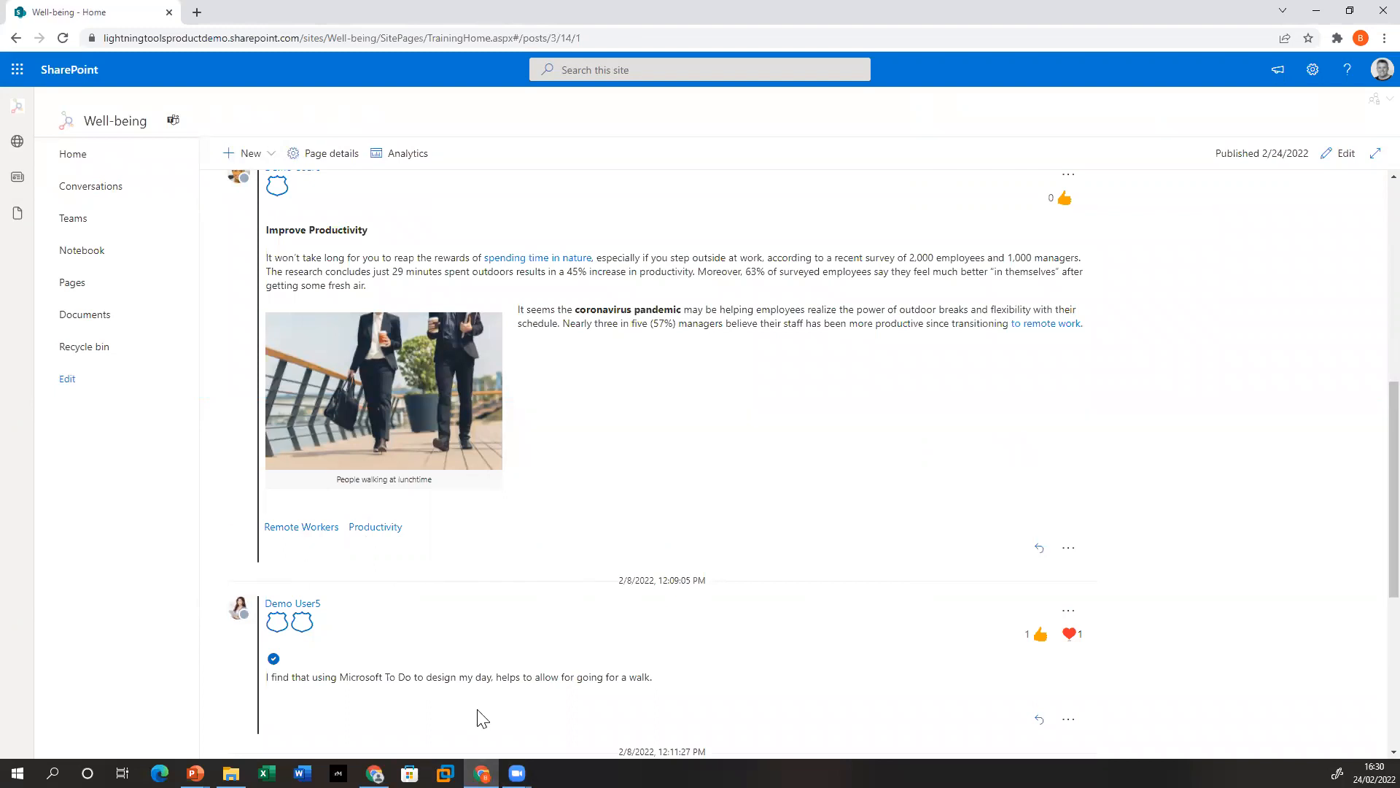
{"action": "scroll", "coordinate": [484, 716], "scroll_direction": "up", "scroll_amount": 5}
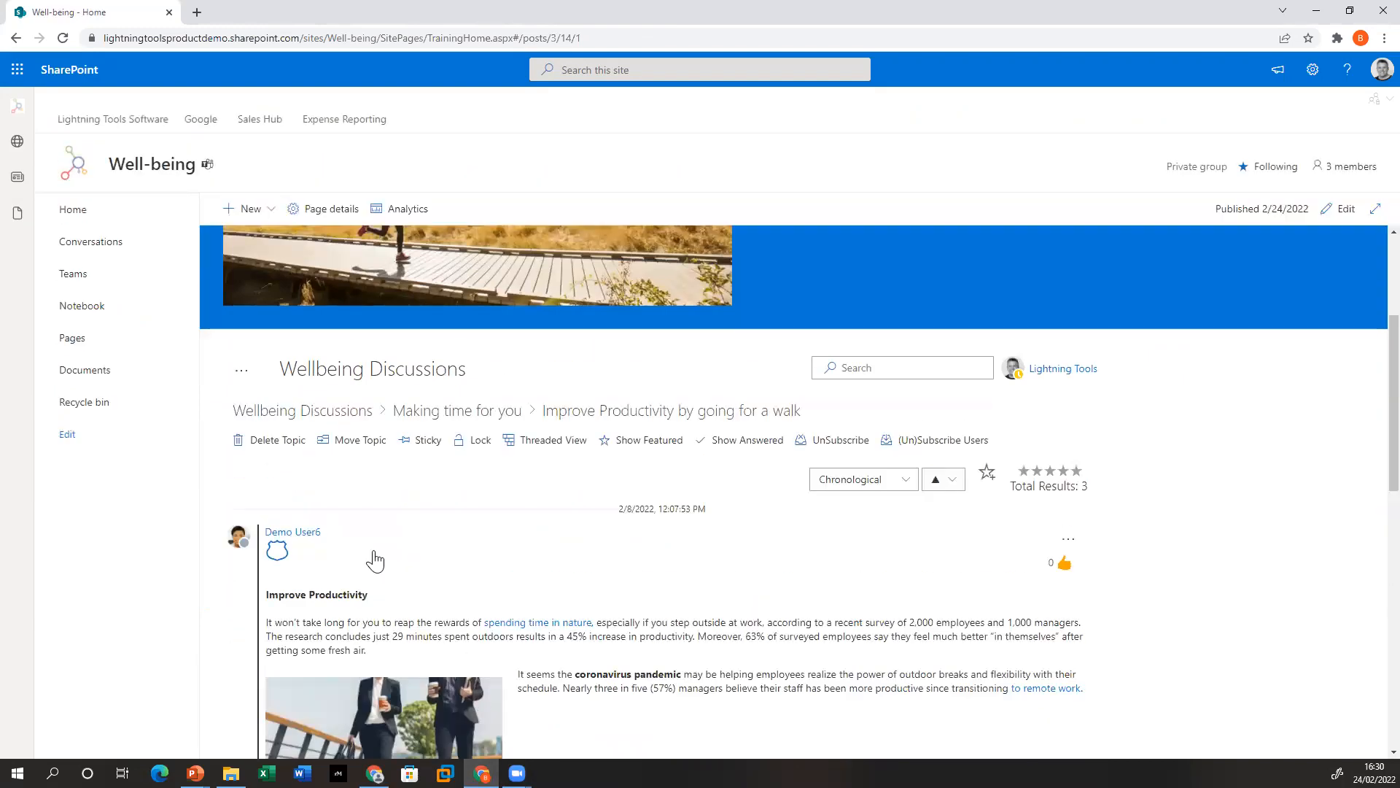
{"action": "left_click", "coordinate": [333, 417]}
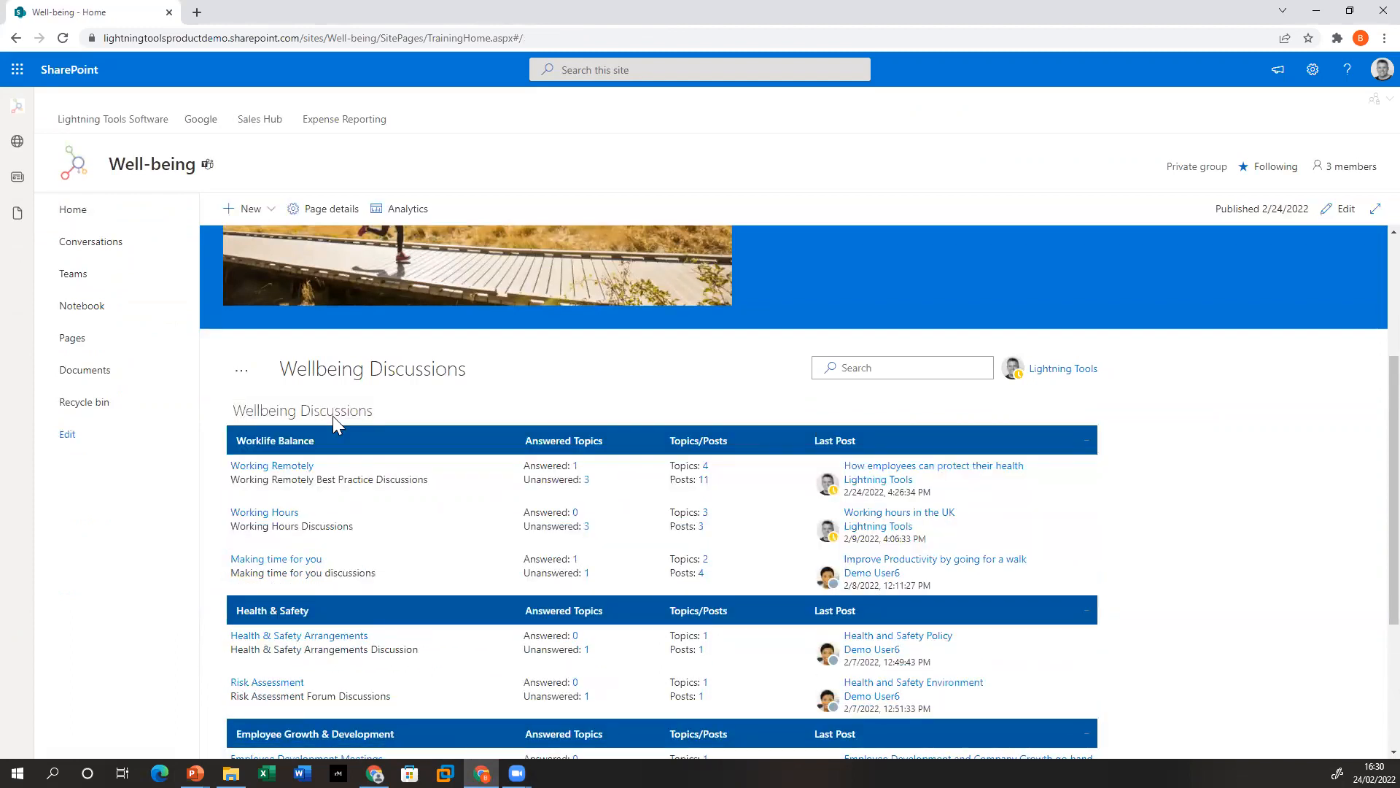
Examine the new topic form in the Working Remotely forum and return to the overview without adding a topic
{"action": "left_click", "coordinate": [275, 467]}
{"action": "left_click", "coordinate": [272, 441]}
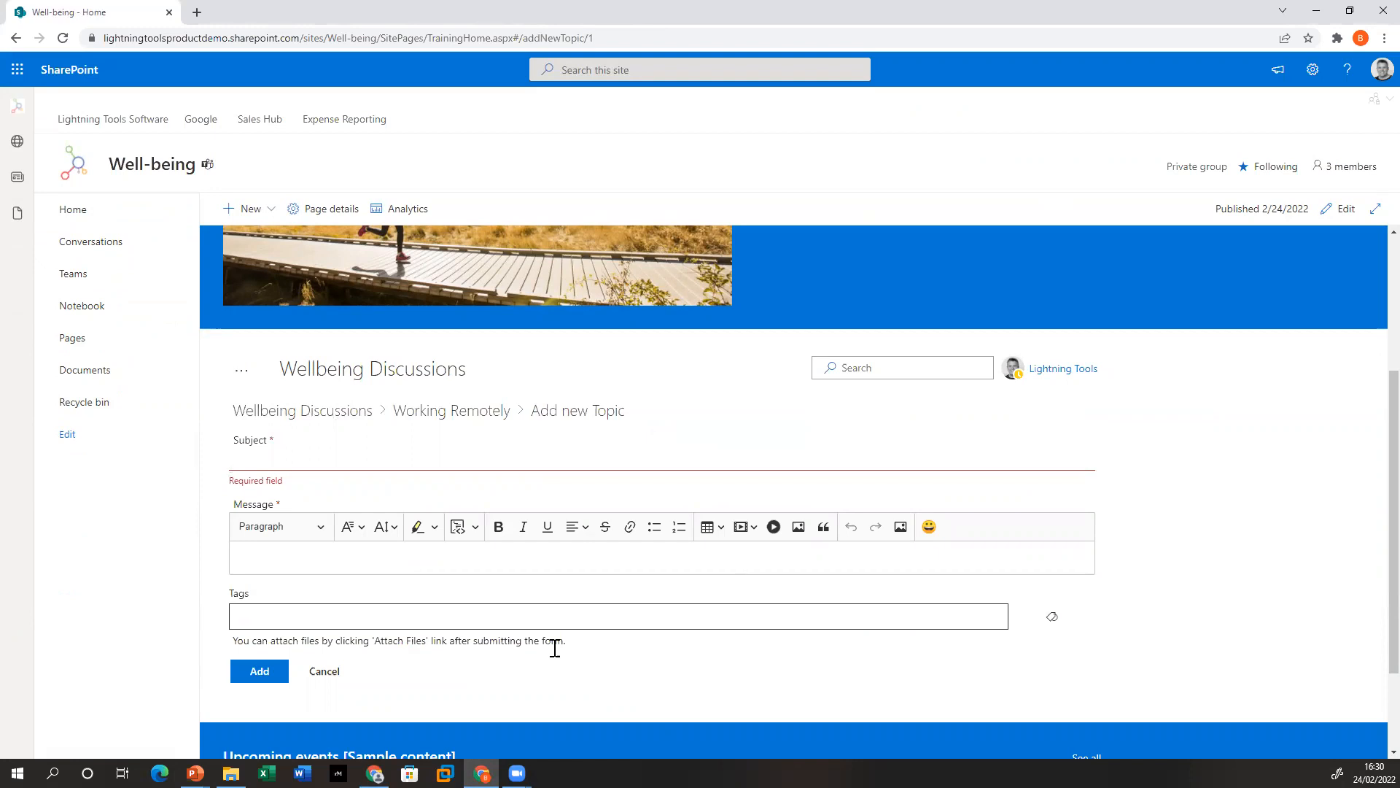
{"action": "left_click", "coordinate": [323, 672]}
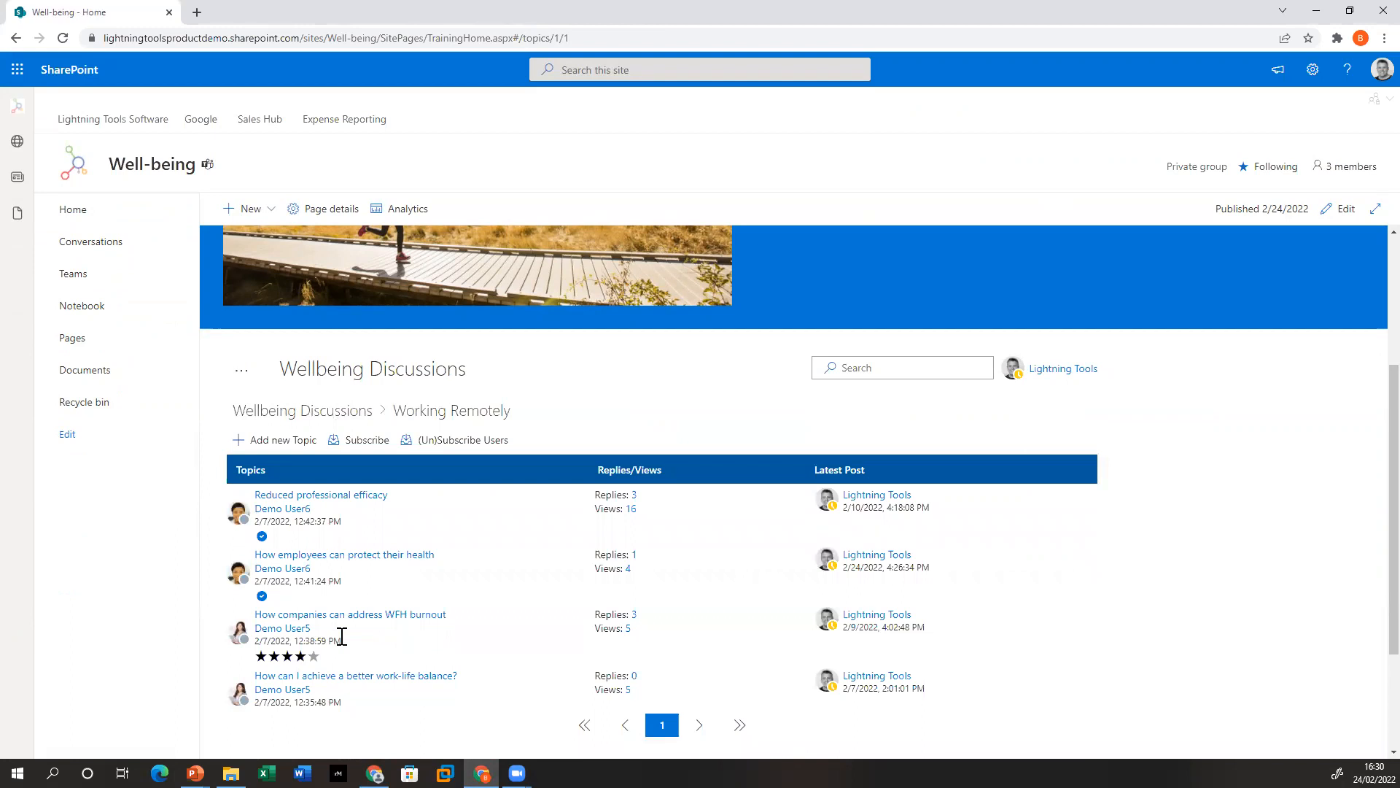
{"action": "left_click", "coordinate": [340, 414]}
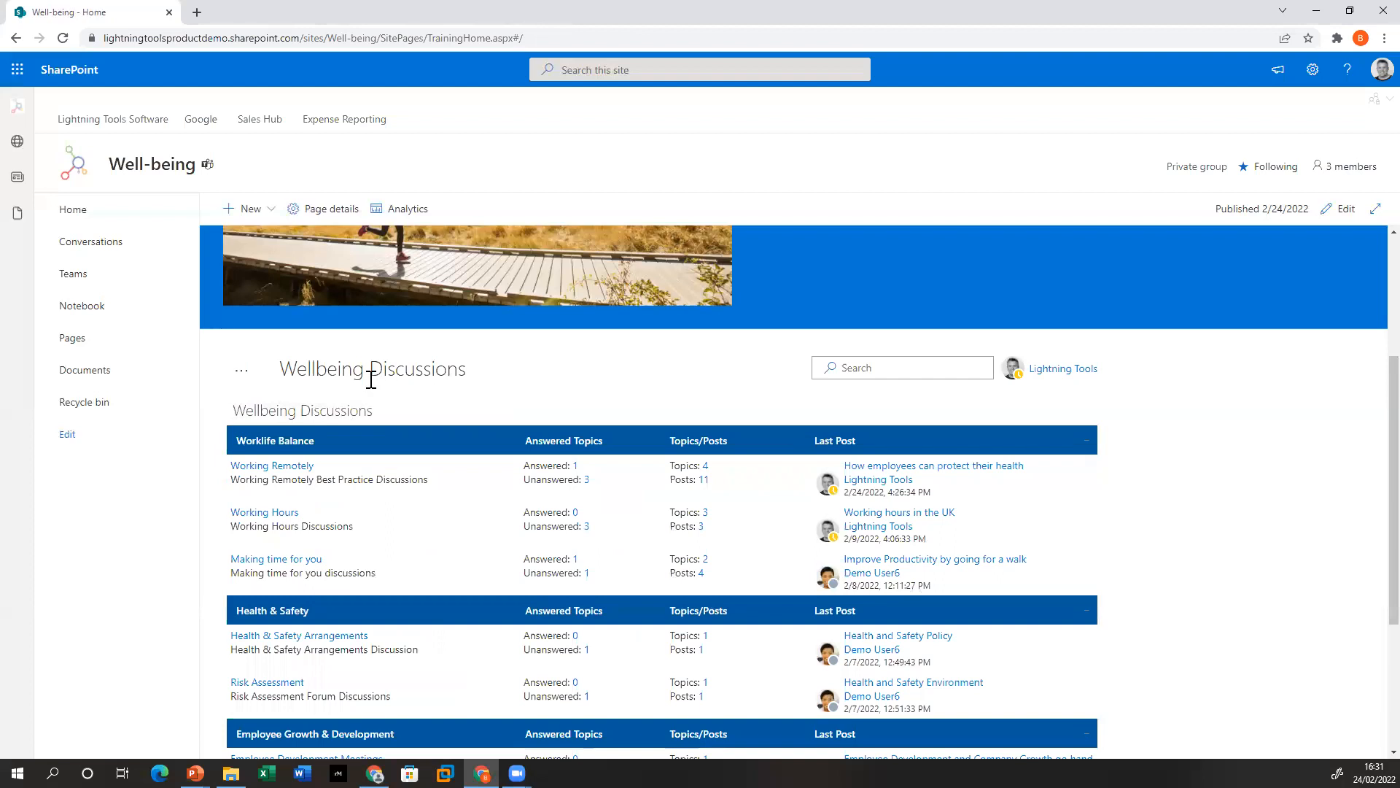
Open the Working Remotely forum and subscribe to it
{"action": "left_click", "coordinate": [292, 466]}
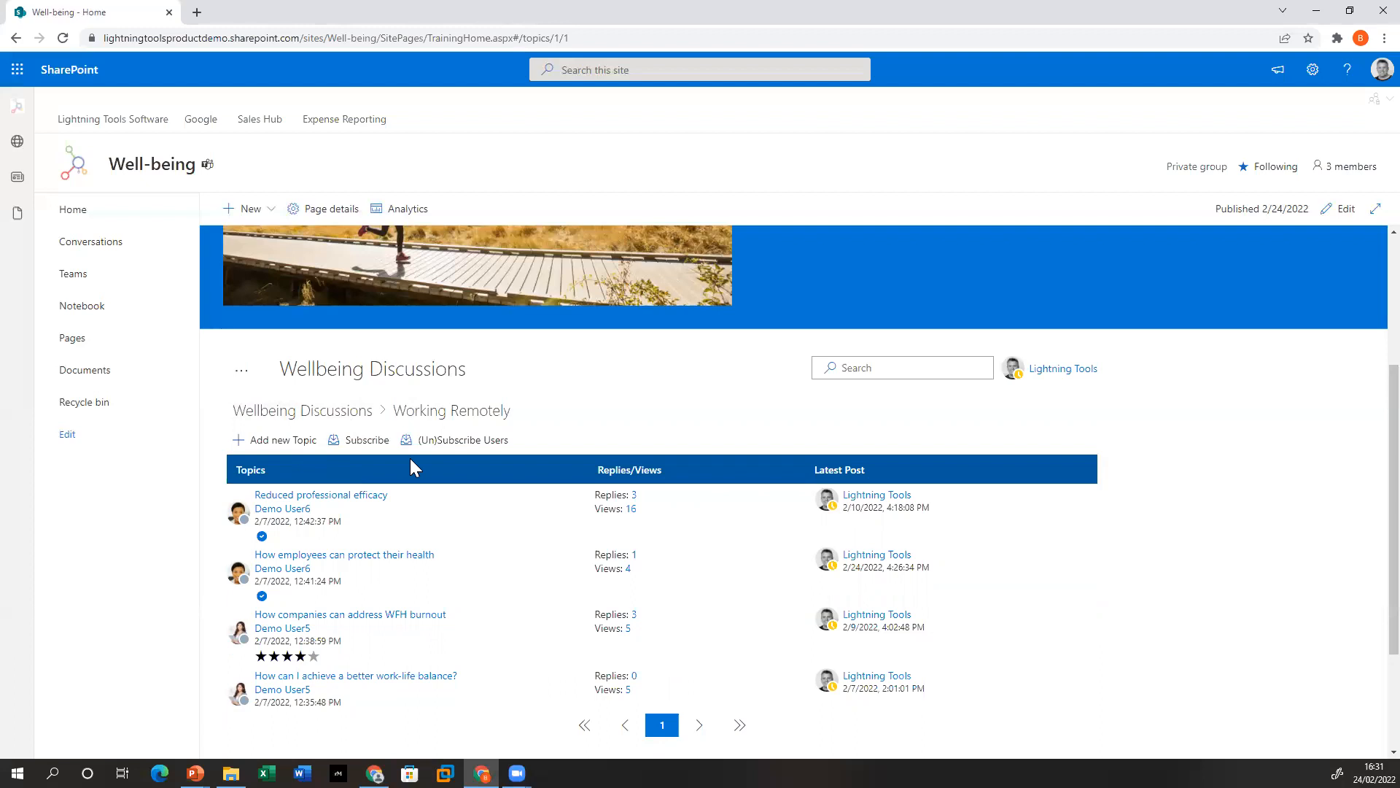
{"action": "left_click", "coordinate": [373, 442]}
{"action": "left_click", "coordinate": [369, 446]}
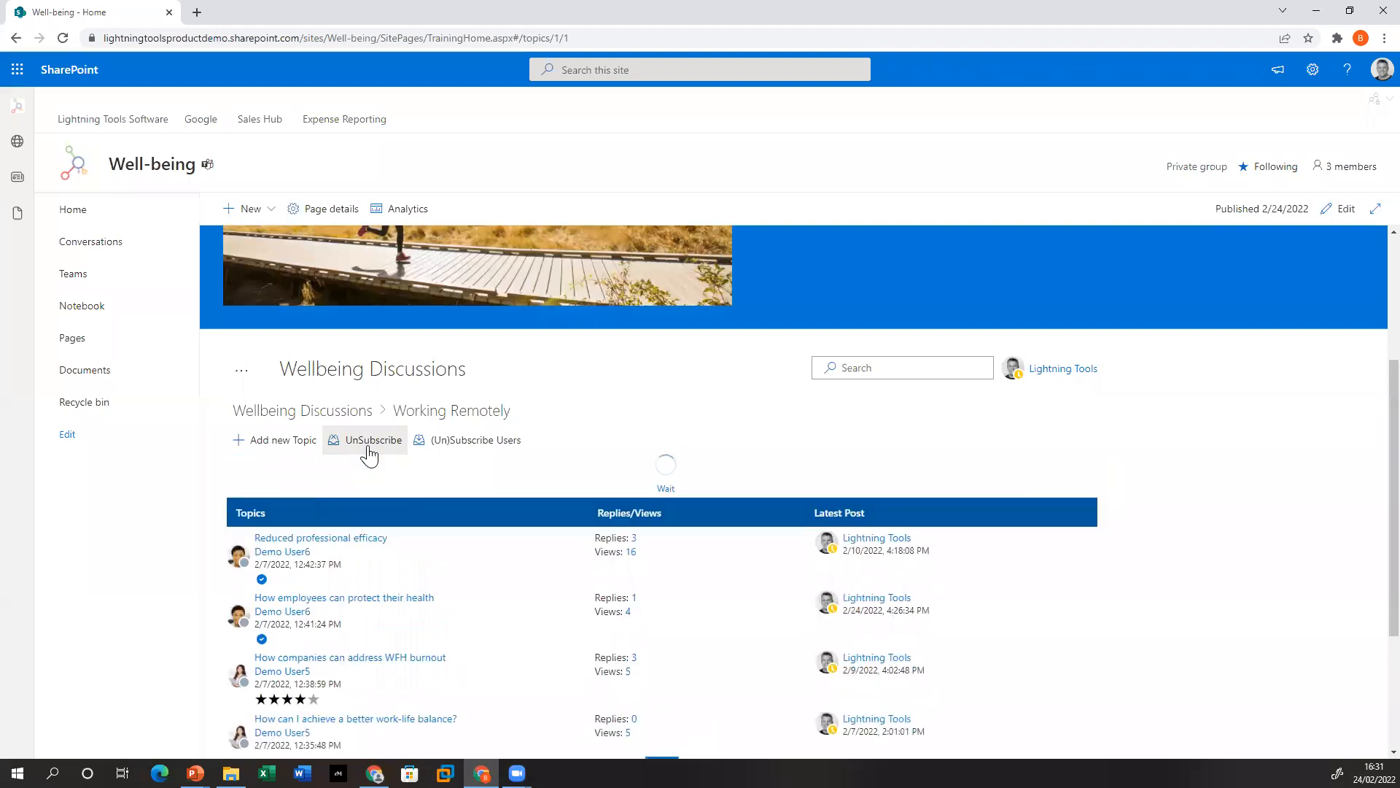
{"action": "left_click", "coordinate": [361, 444]}
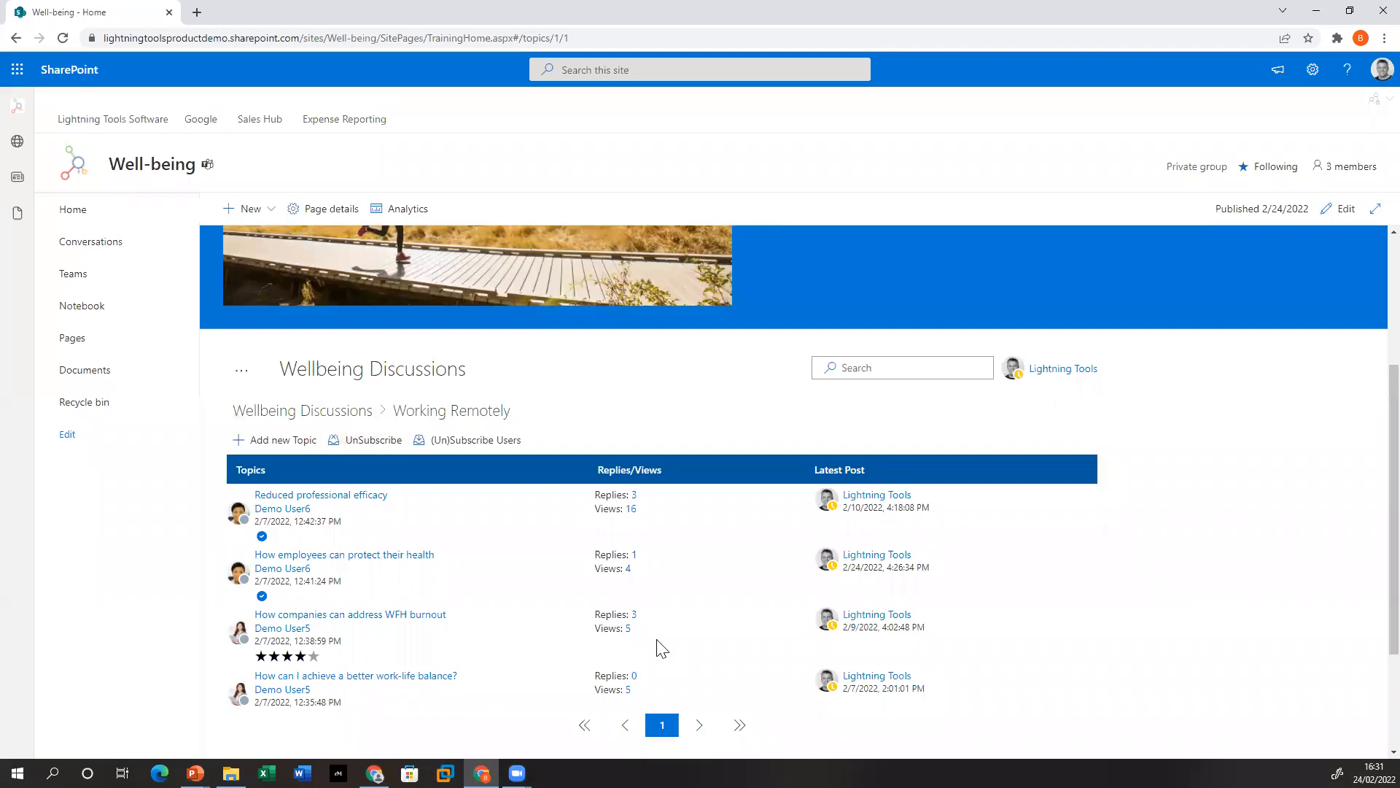
View the options for subscribing and unsubscribing other users, and unsubscribe from the Working Remotely forum
{"action": "left_click", "coordinate": [514, 451]}
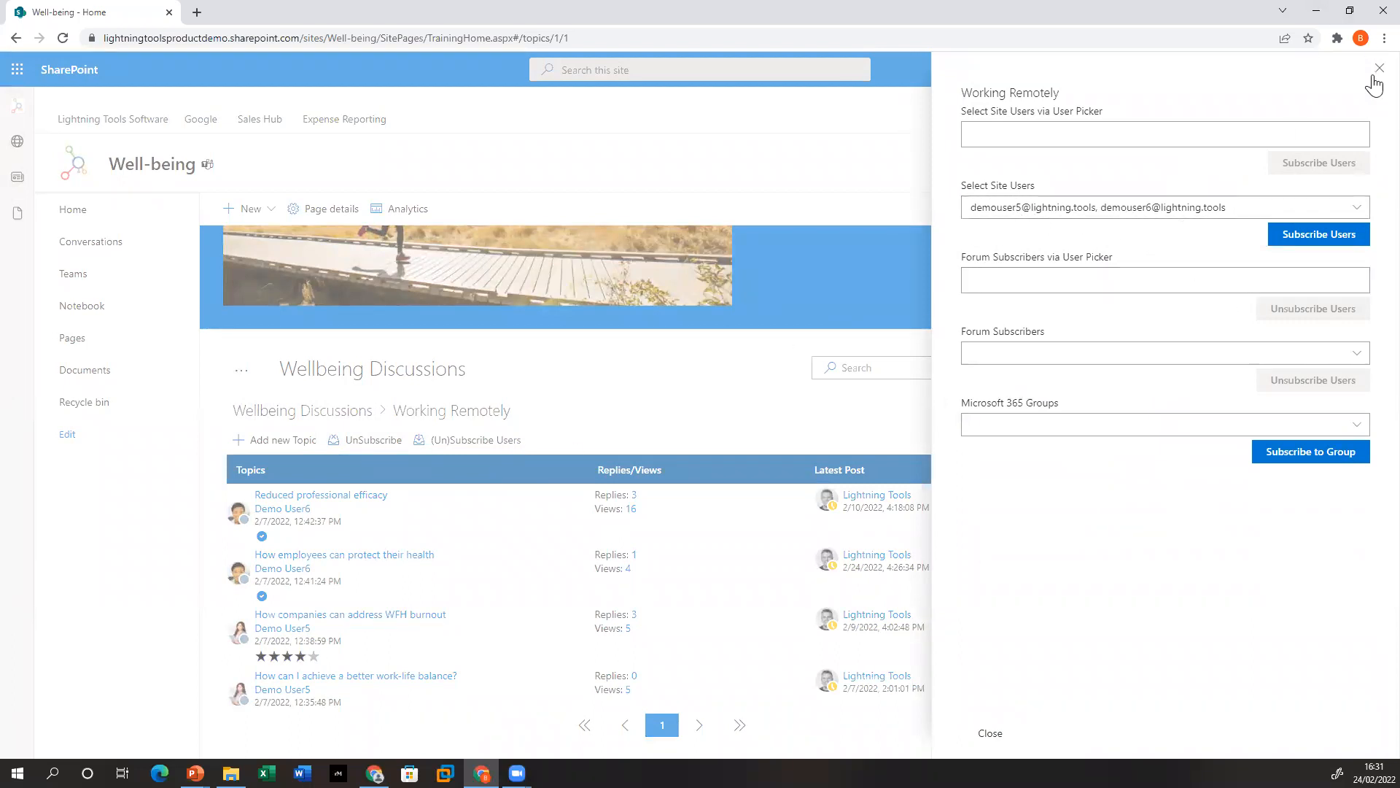
{"action": "left_click", "coordinate": [1377, 70]}
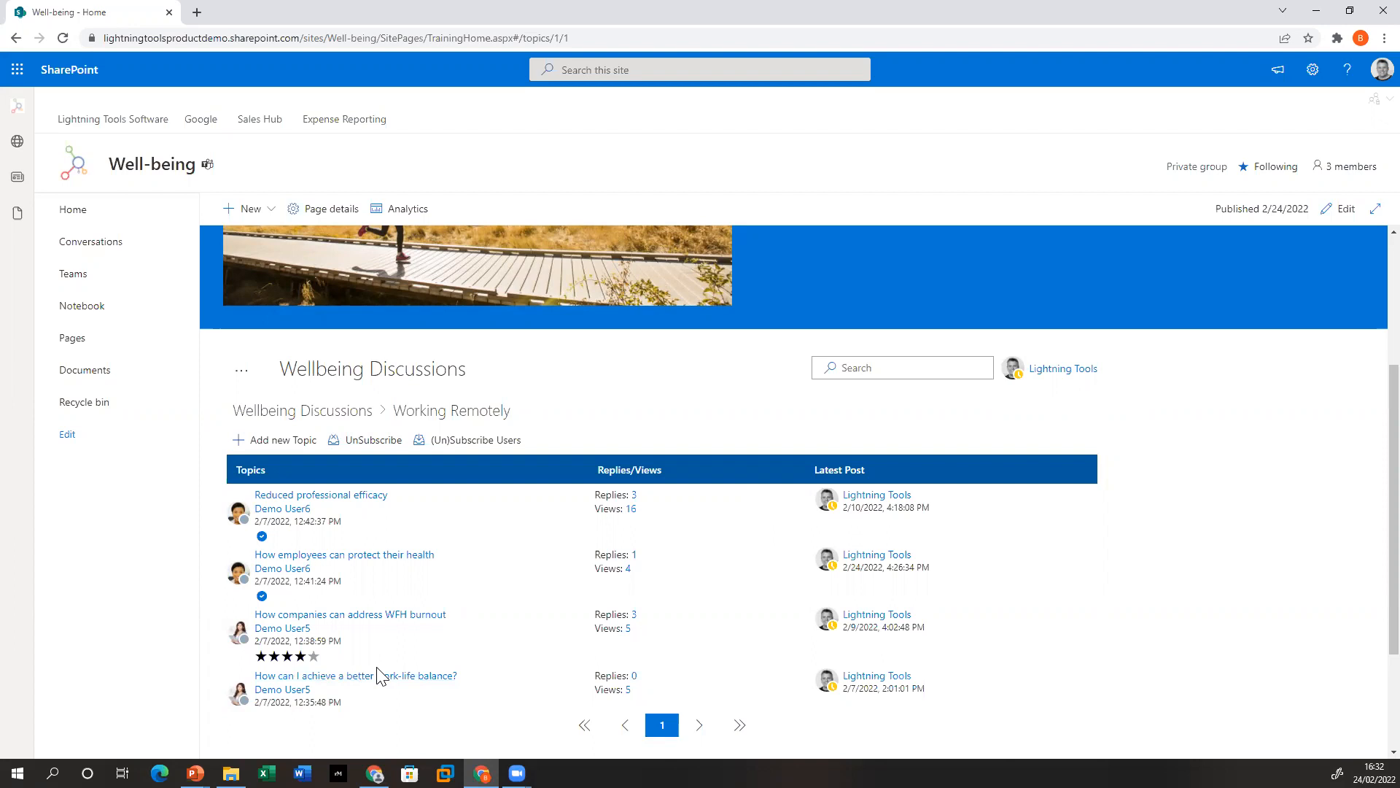
{"action": "left_click", "coordinate": [372, 452]}
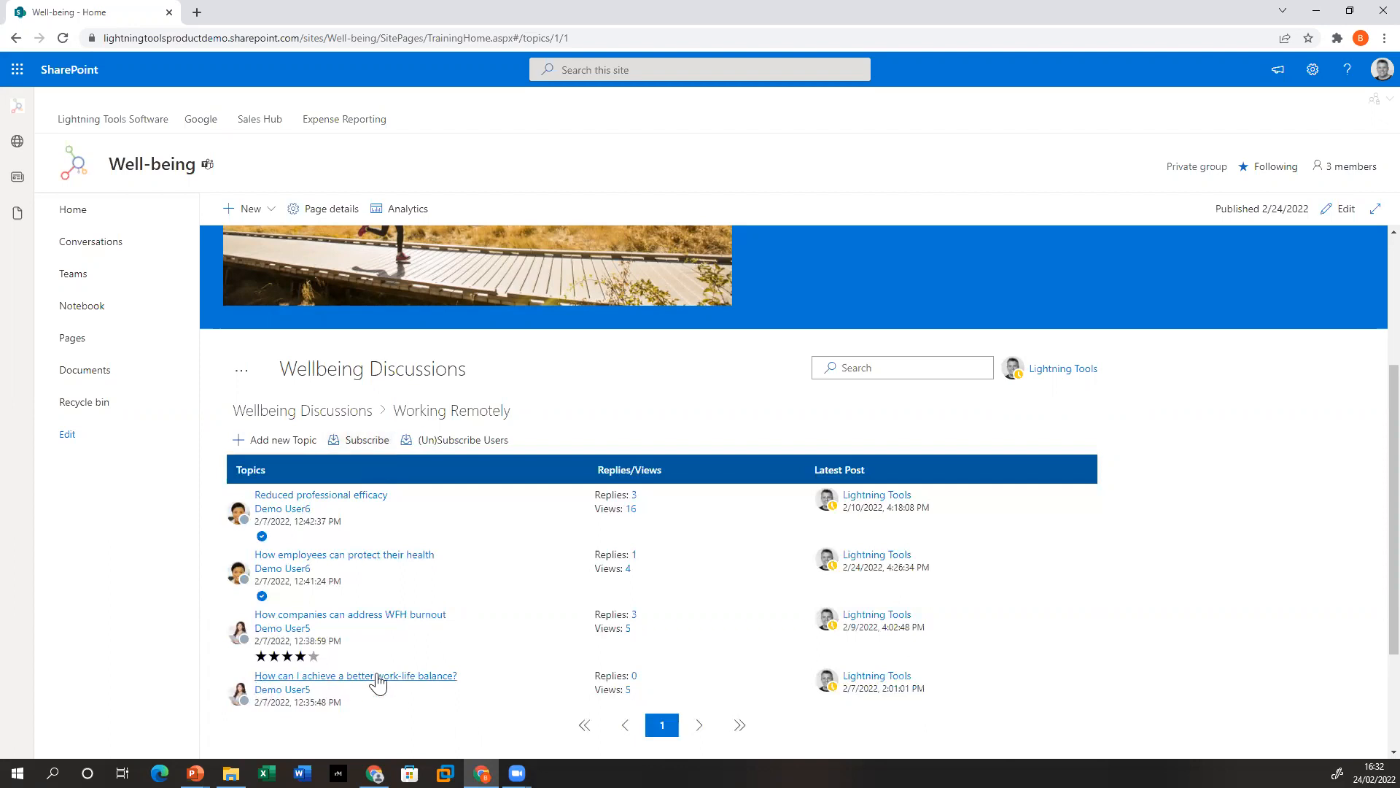
Open the topic "How can I achieve a better work-life balance?" and look through its post, tags and topic options
{"action": "left_click", "coordinate": [408, 675]}
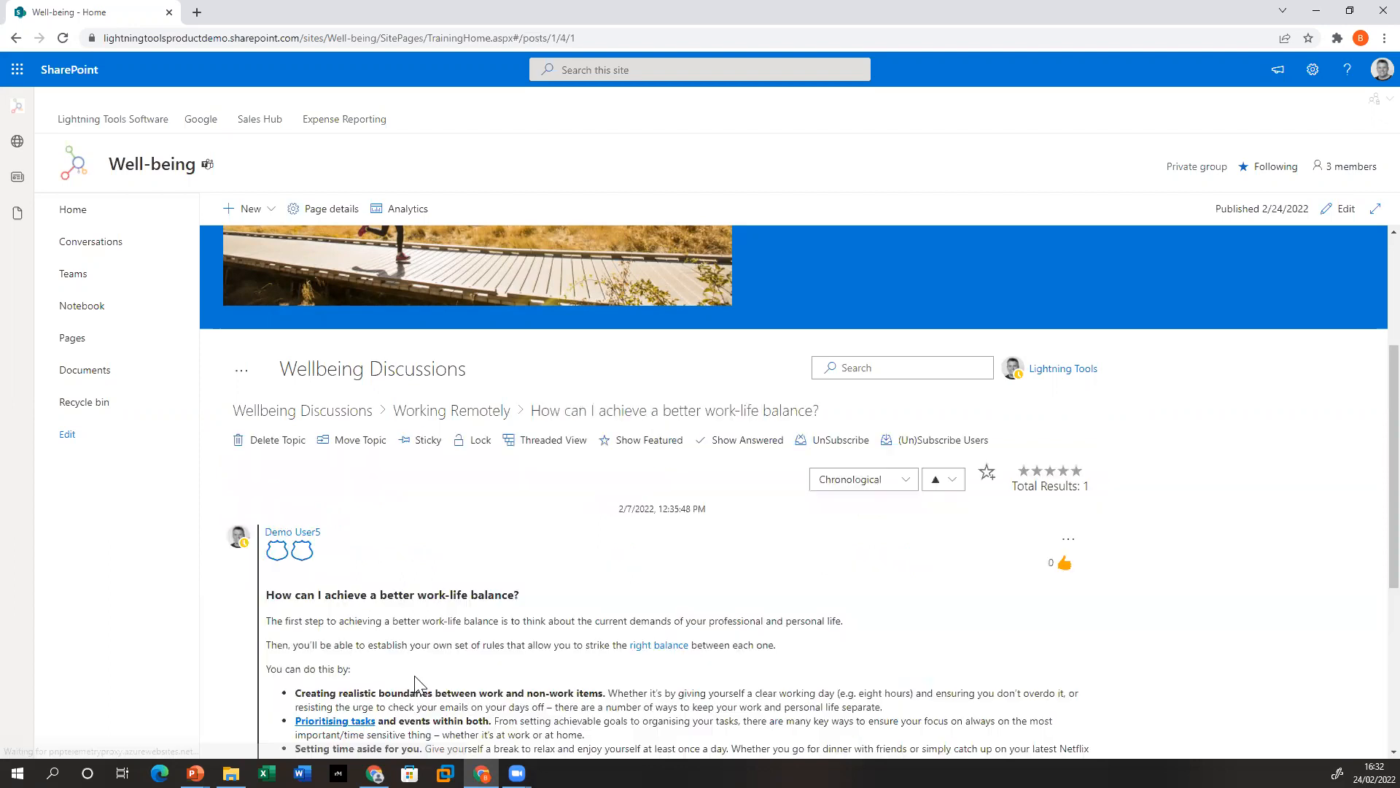
{"action": "scroll", "coordinate": [562, 469], "scroll_direction": "down", "scroll_amount": 5}
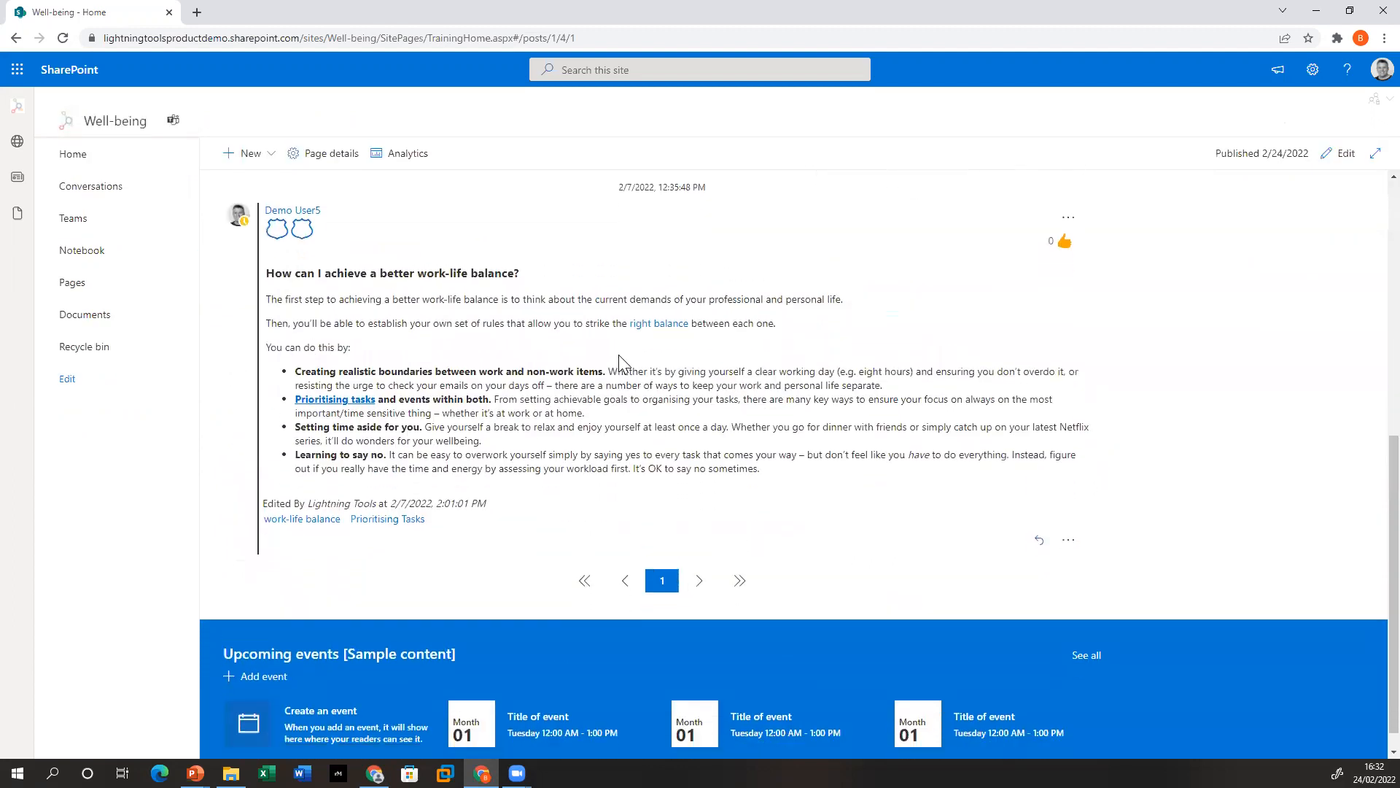
{"action": "scroll", "coordinate": [730, 376], "scroll_direction": "down", "scroll_amount": 1}
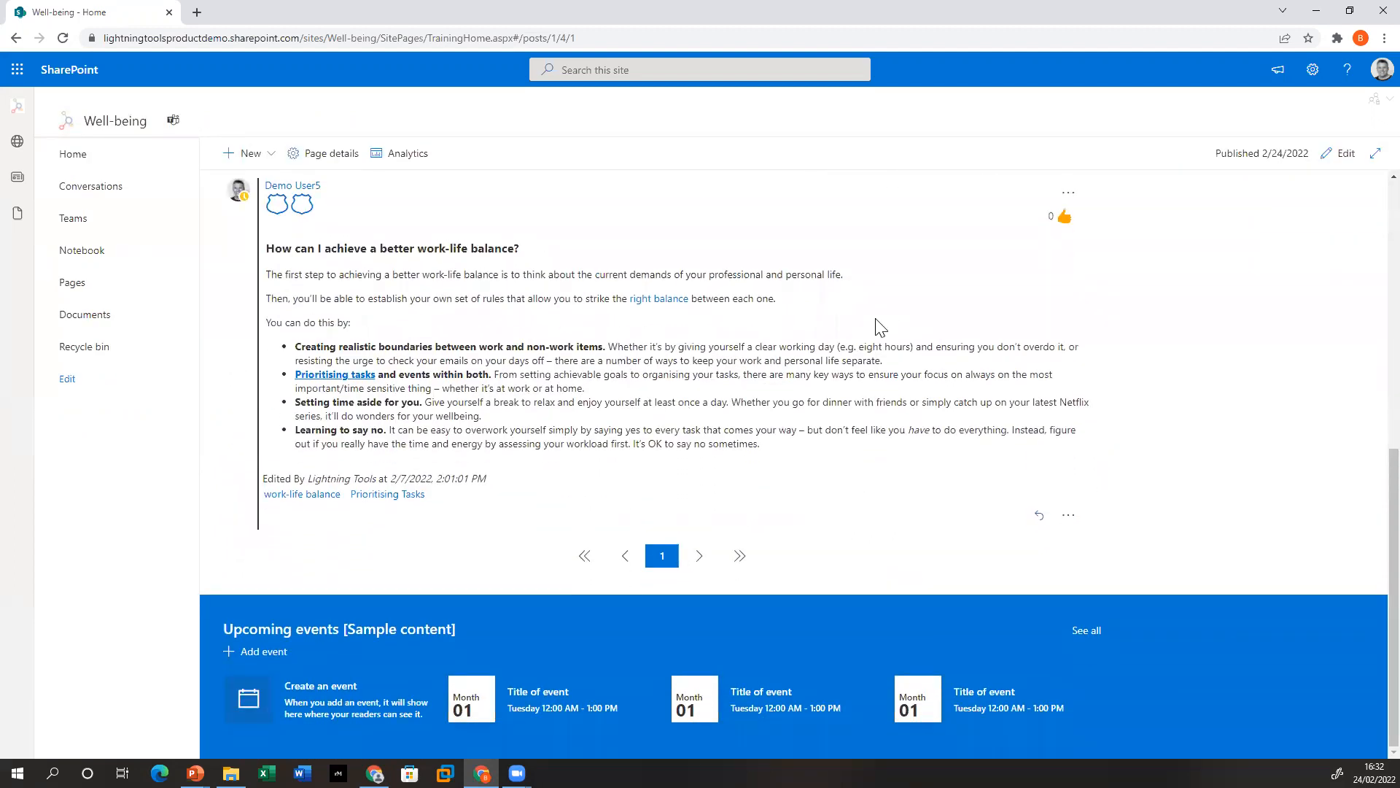
{"action": "scroll", "coordinate": [941, 365], "scroll_direction": "up", "scroll_amount": 2}
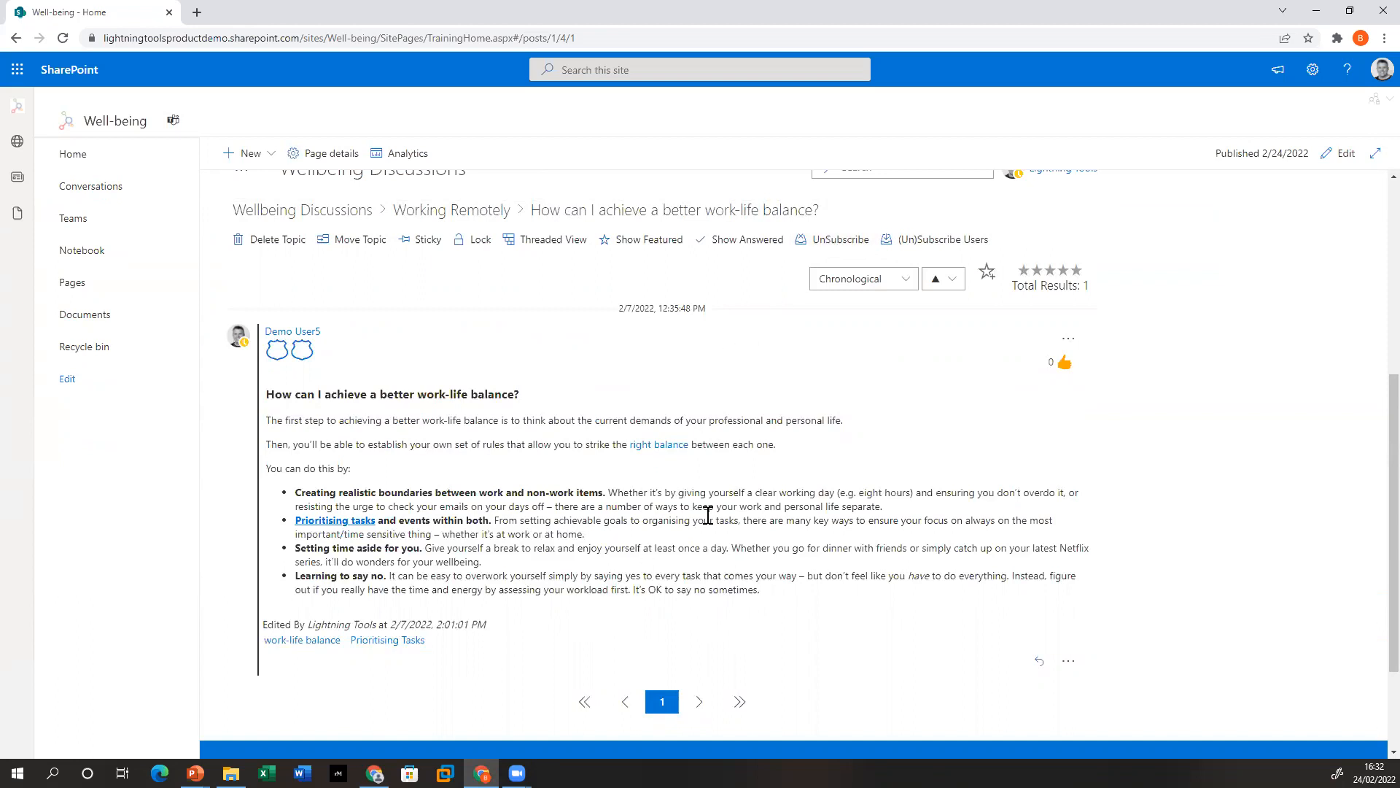
{"action": "scroll", "coordinate": [711, 520], "scroll_direction": "up", "scroll_amount": 3}
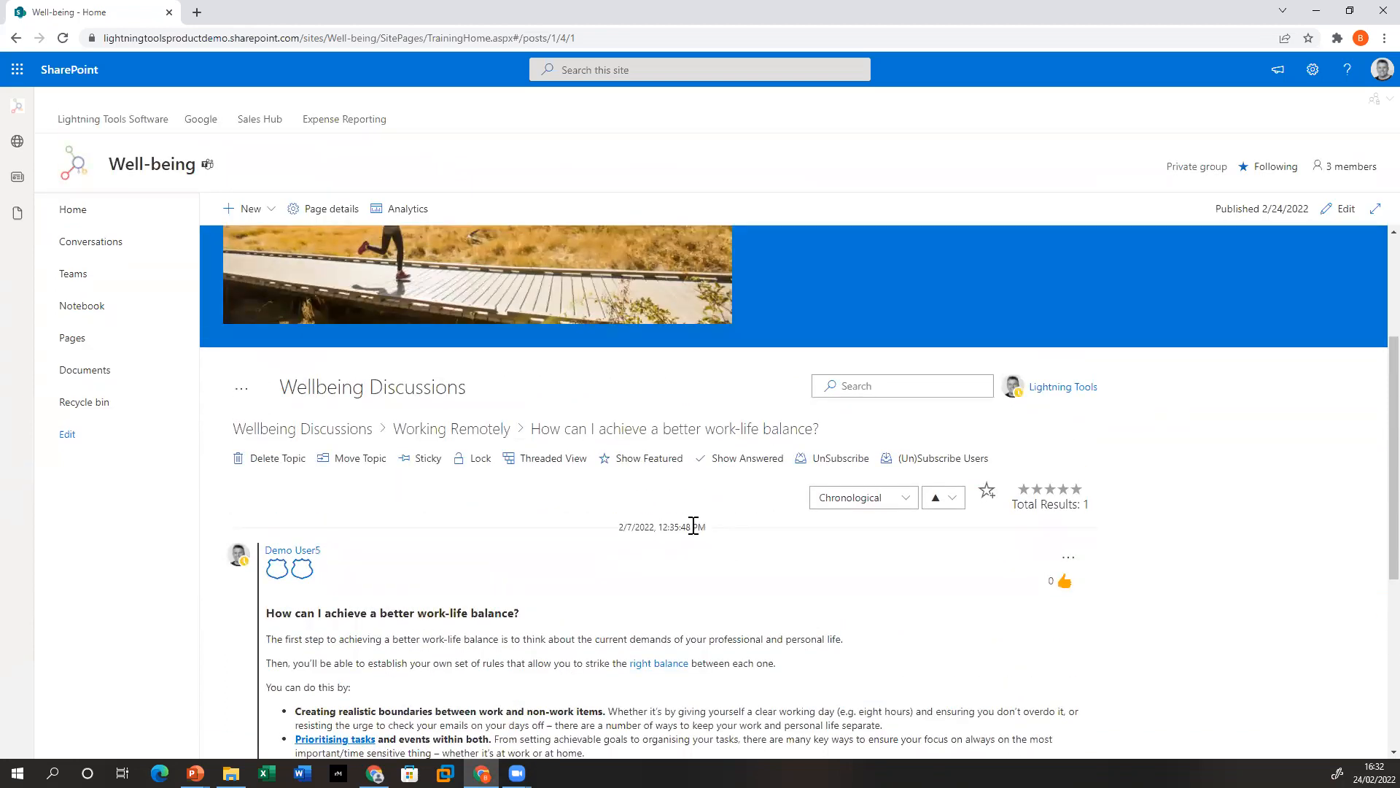
{"action": "scroll", "coordinate": [693, 527], "scroll_direction": "down", "scroll_amount": 2}
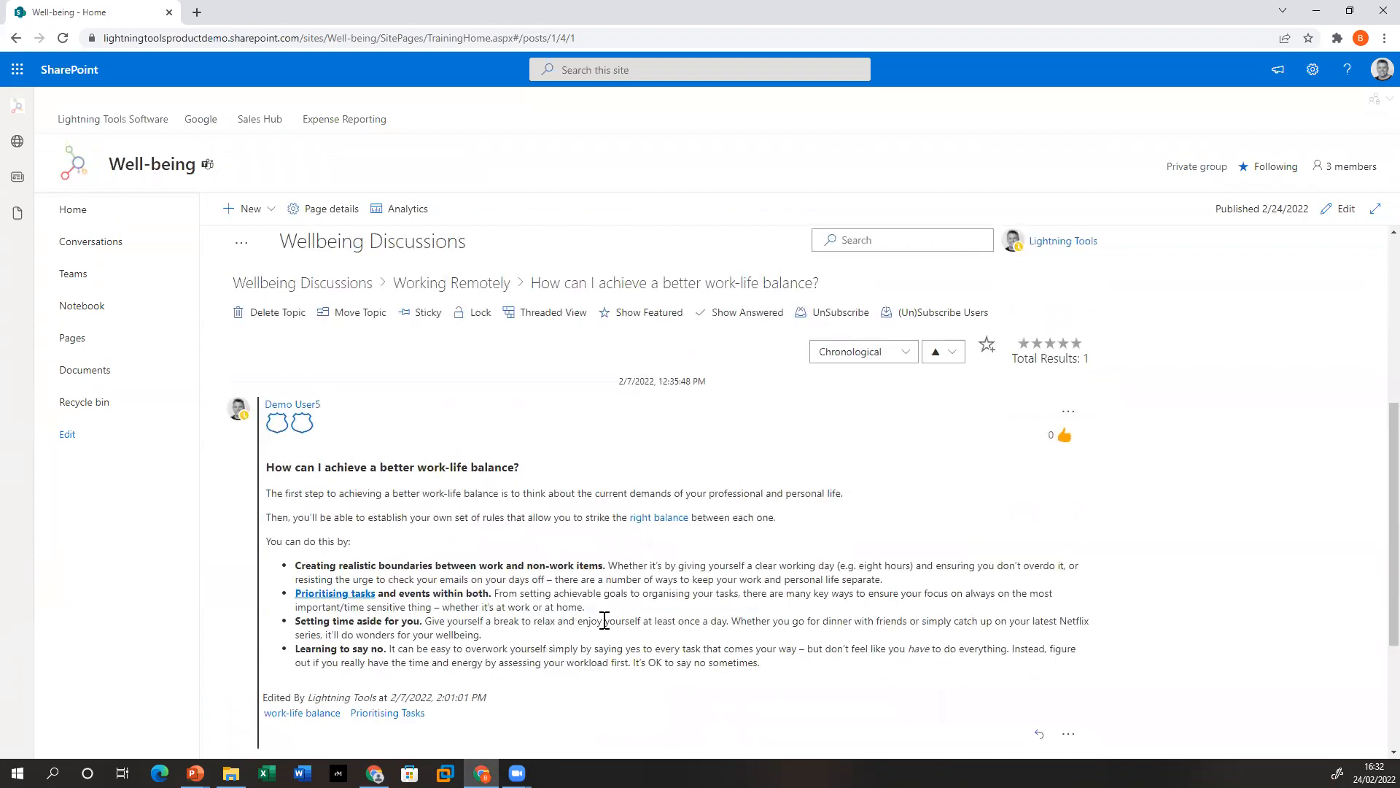
Like the "How can I achieve a better work-life balance?" post and rate the topic five stars
{"action": "left_click", "coordinate": [1065, 437]}
{"action": "left_click", "coordinate": [1075, 344]}
{"action": "scroll", "coordinate": [574, 681], "scroll_direction": "down", "scroll_amount": 2}
{"action": "scroll", "coordinate": [575, 681], "scroll_direction": "up", "scroll_amount": 4}
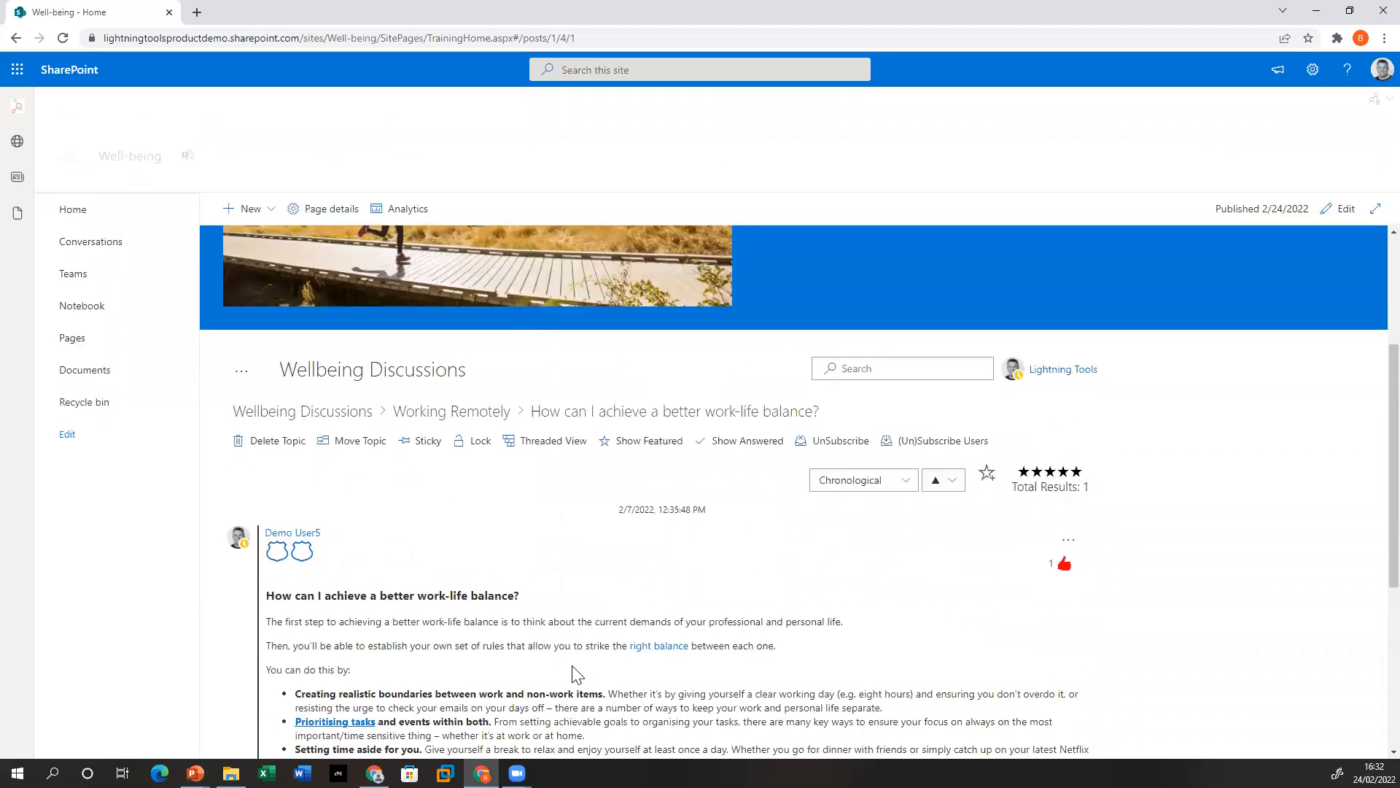
Add the topic "How can I achieve a better work-life balance?" to the favorites and open the Favorites list
{"action": "left_click", "coordinate": [987, 473]}
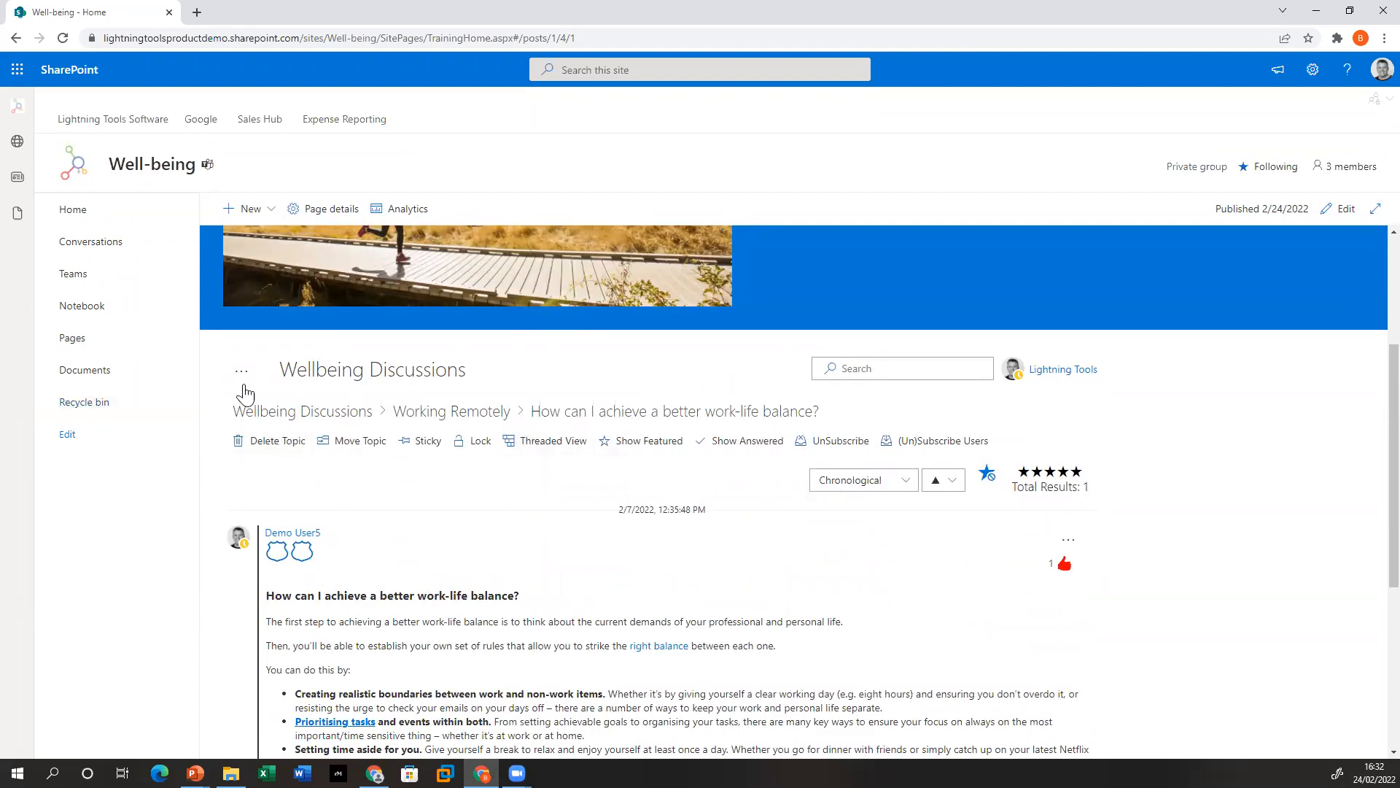
{"action": "left_click", "coordinate": [241, 371]}
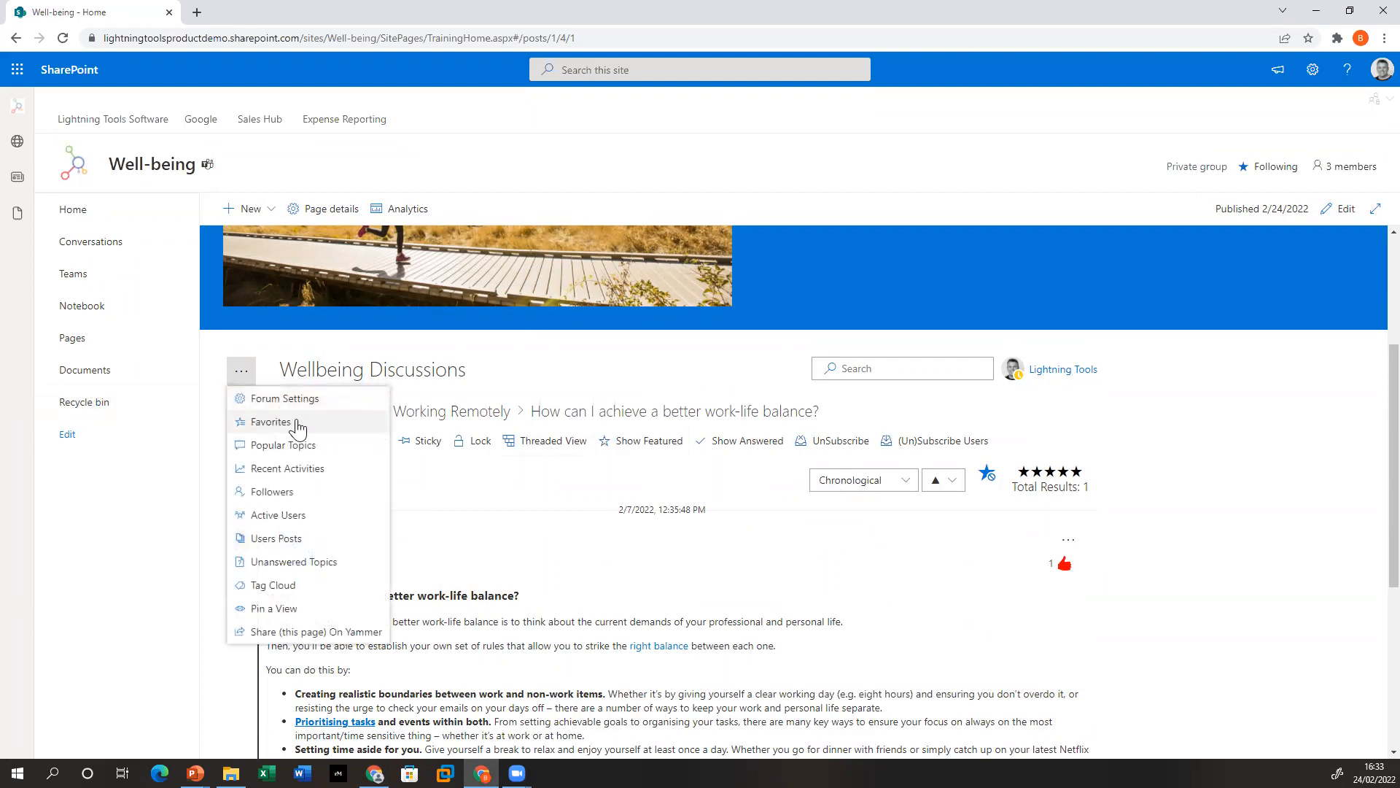
{"action": "left_click", "coordinate": [273, 422]}
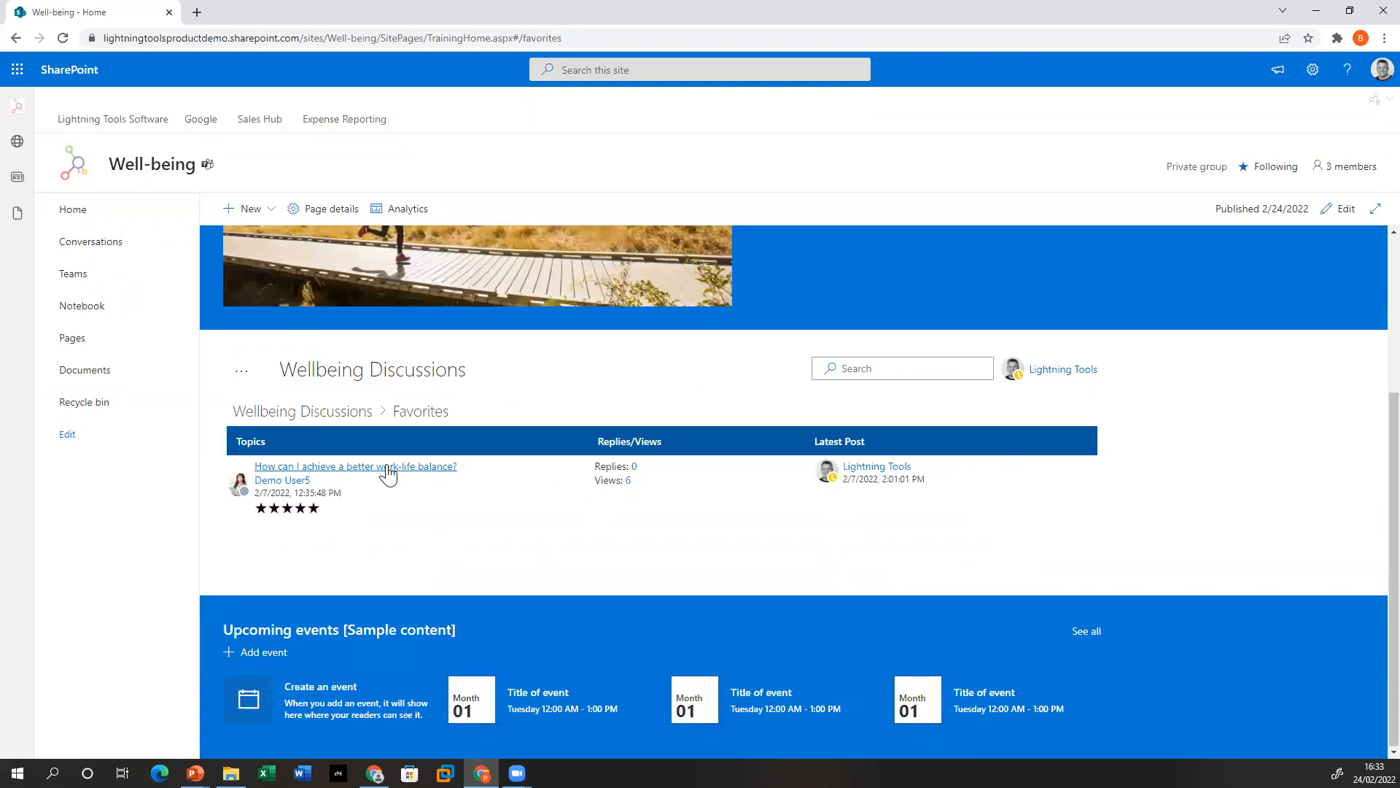
Examine the star ratings in the Working Remotely topic list and return to the Wellbeing Discussions overview
{"action": "left_click", "coordinate": [353, 415]}
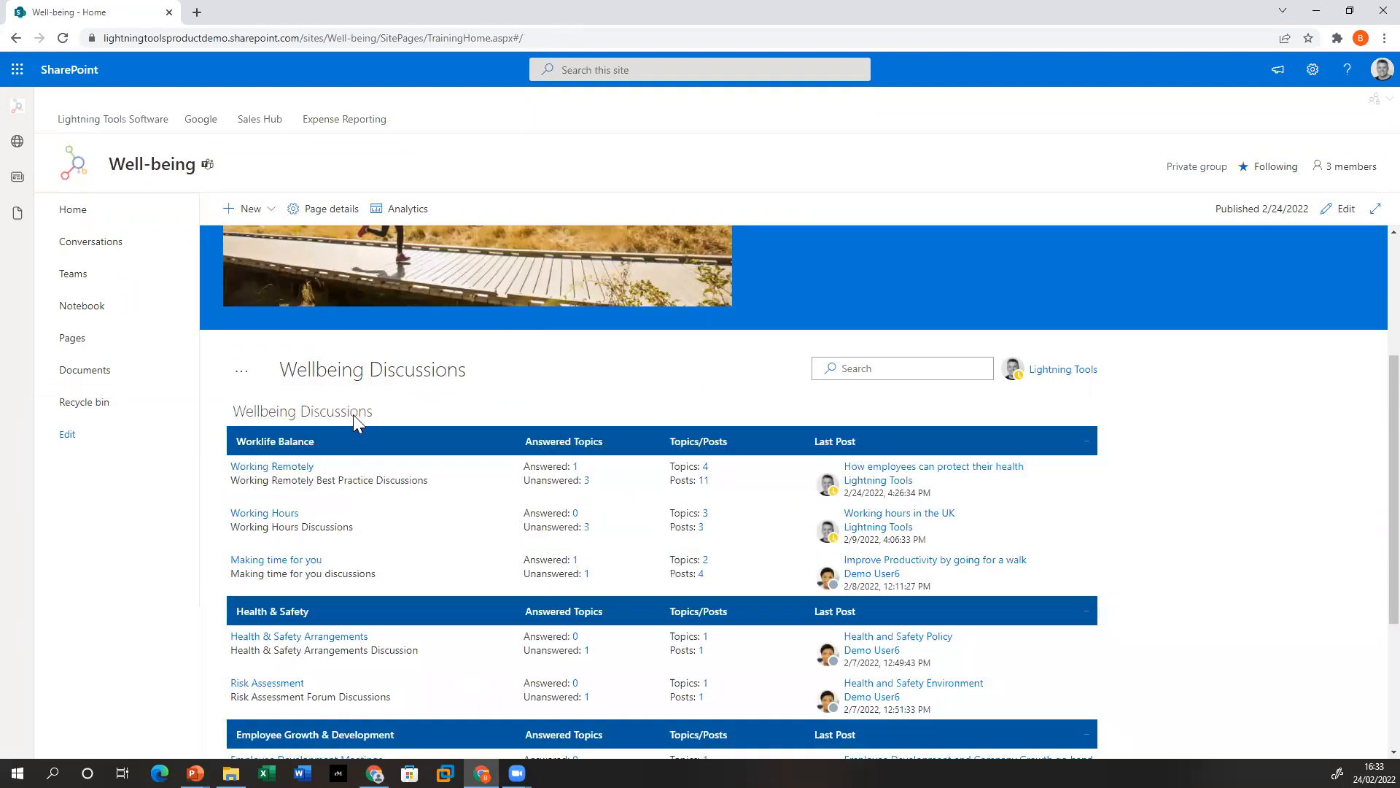
{"action": "left_click", "coordinate": [273, 468]}
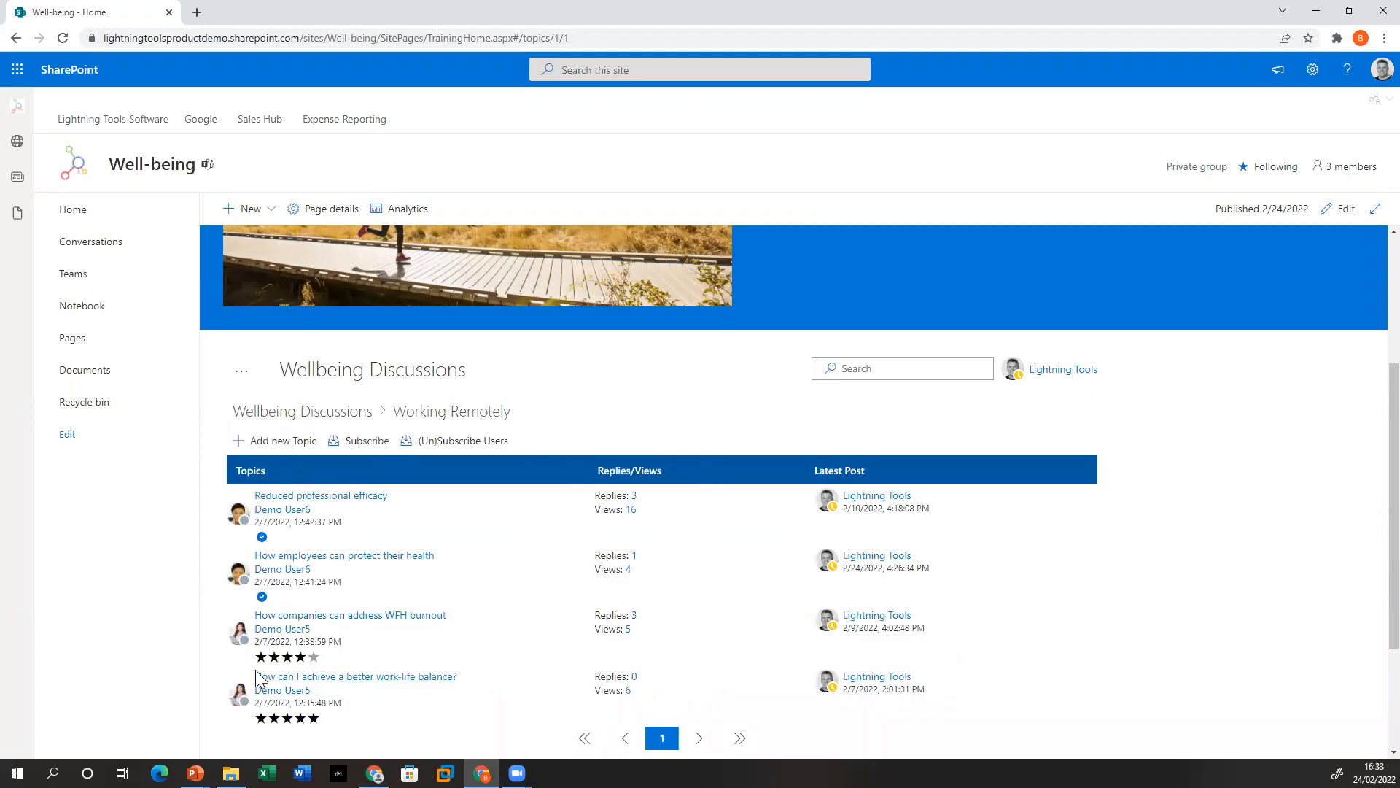
{"action": "mouse_move", "coordinate": [299, 679]}
{"action": "left_click", "coordinate": [289, 420]}
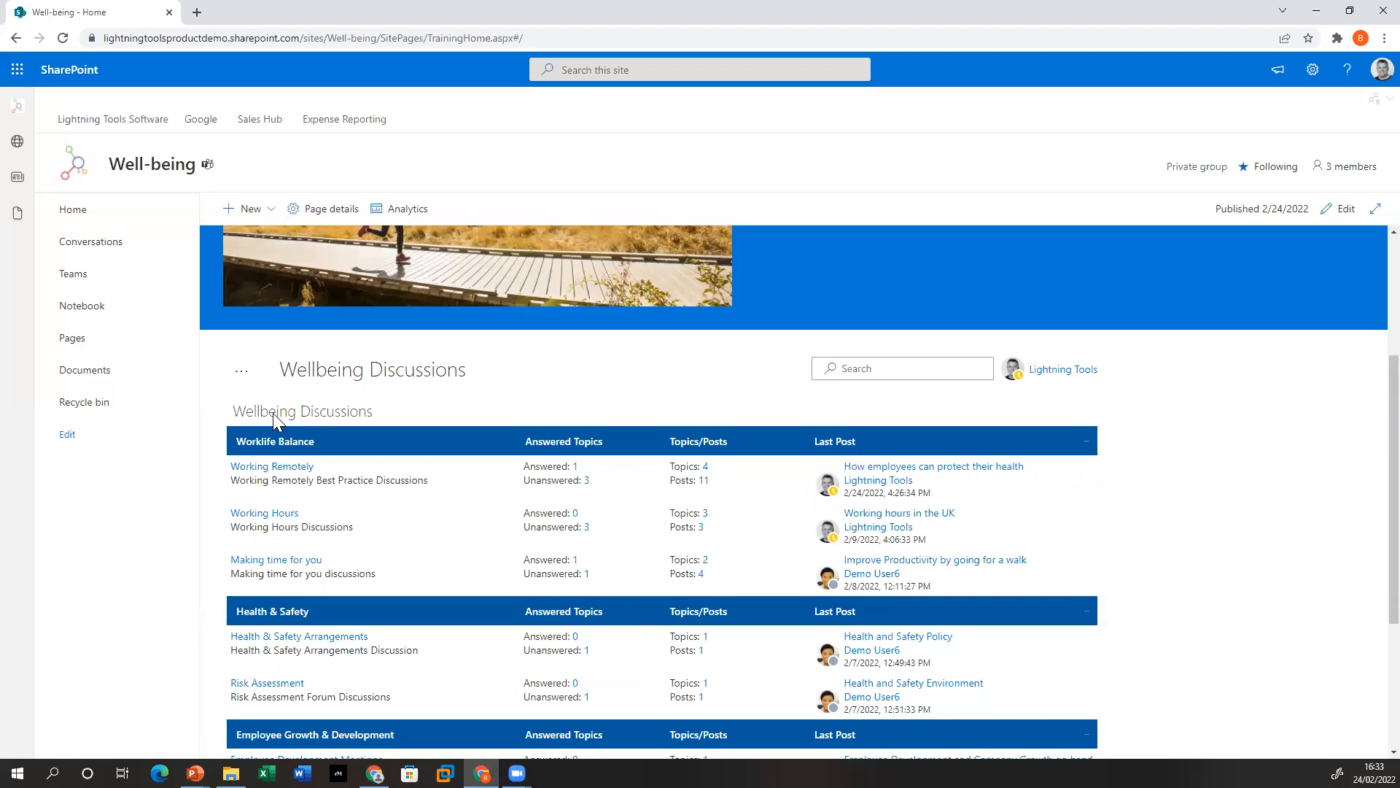
Open the Well-being team's General channel in the Microsoft Teams web app and show its Wellbeing Discussions board
{"action": "right_click", "coordinate": [86, 280]}
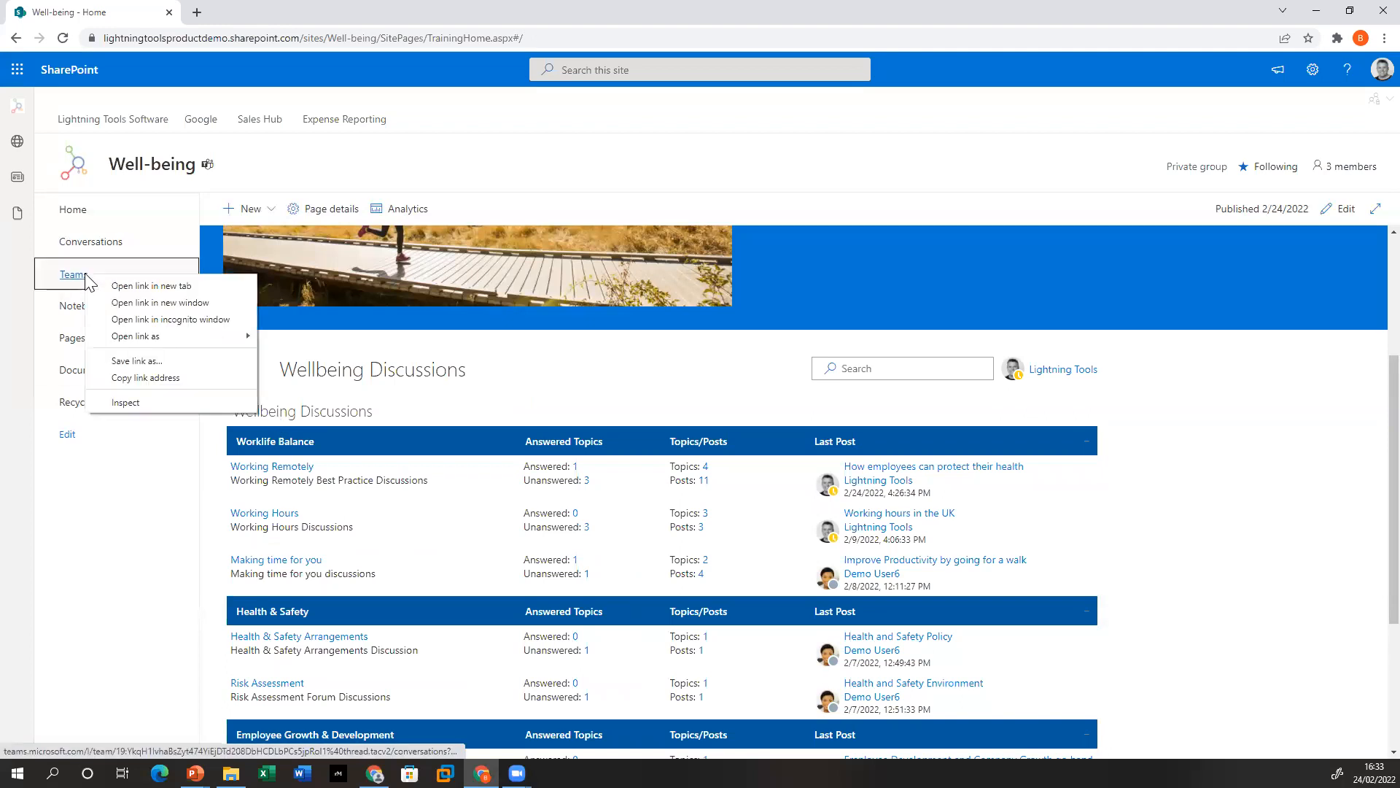
{"action": "left_click", "coordinate": [119, 279]}
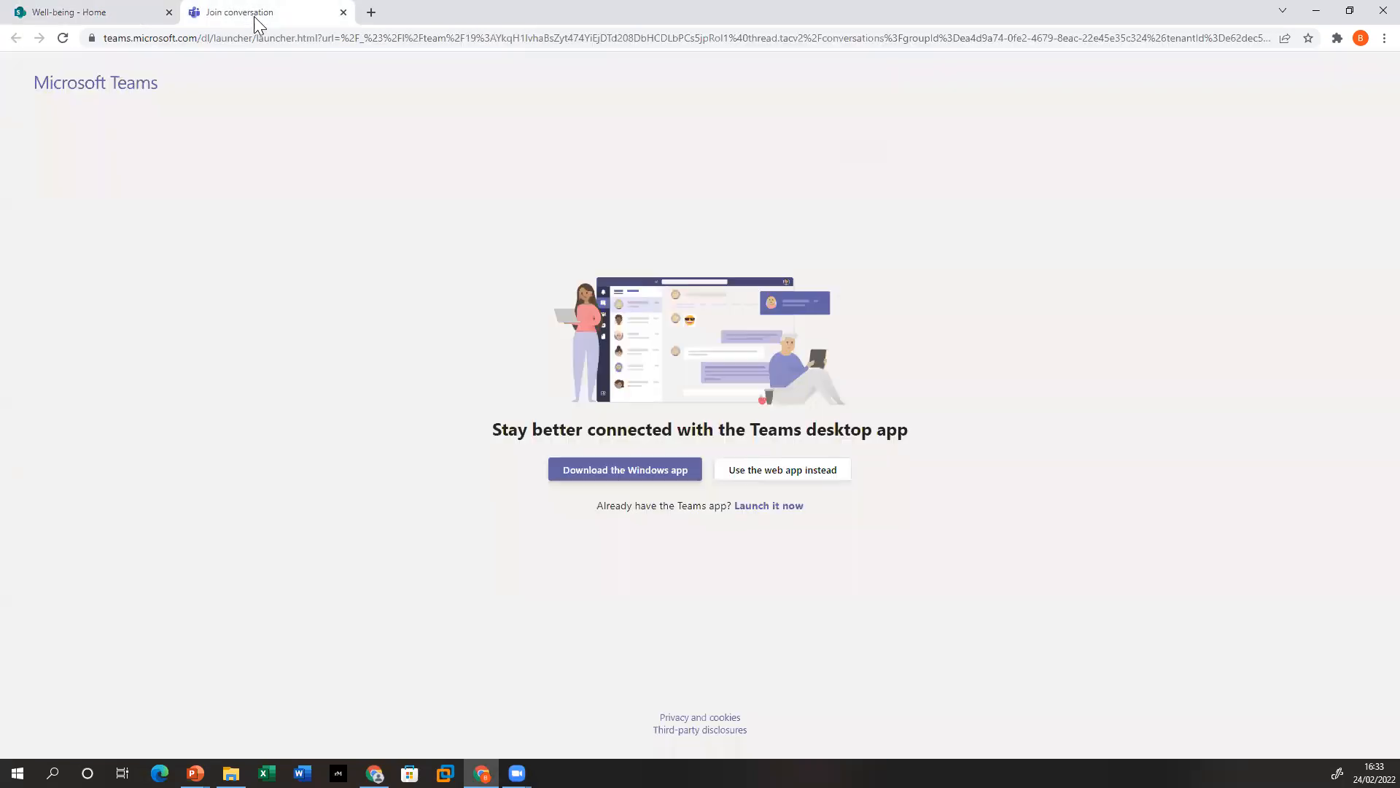
{"action": "left_click", "coordinate": [248, 13]}
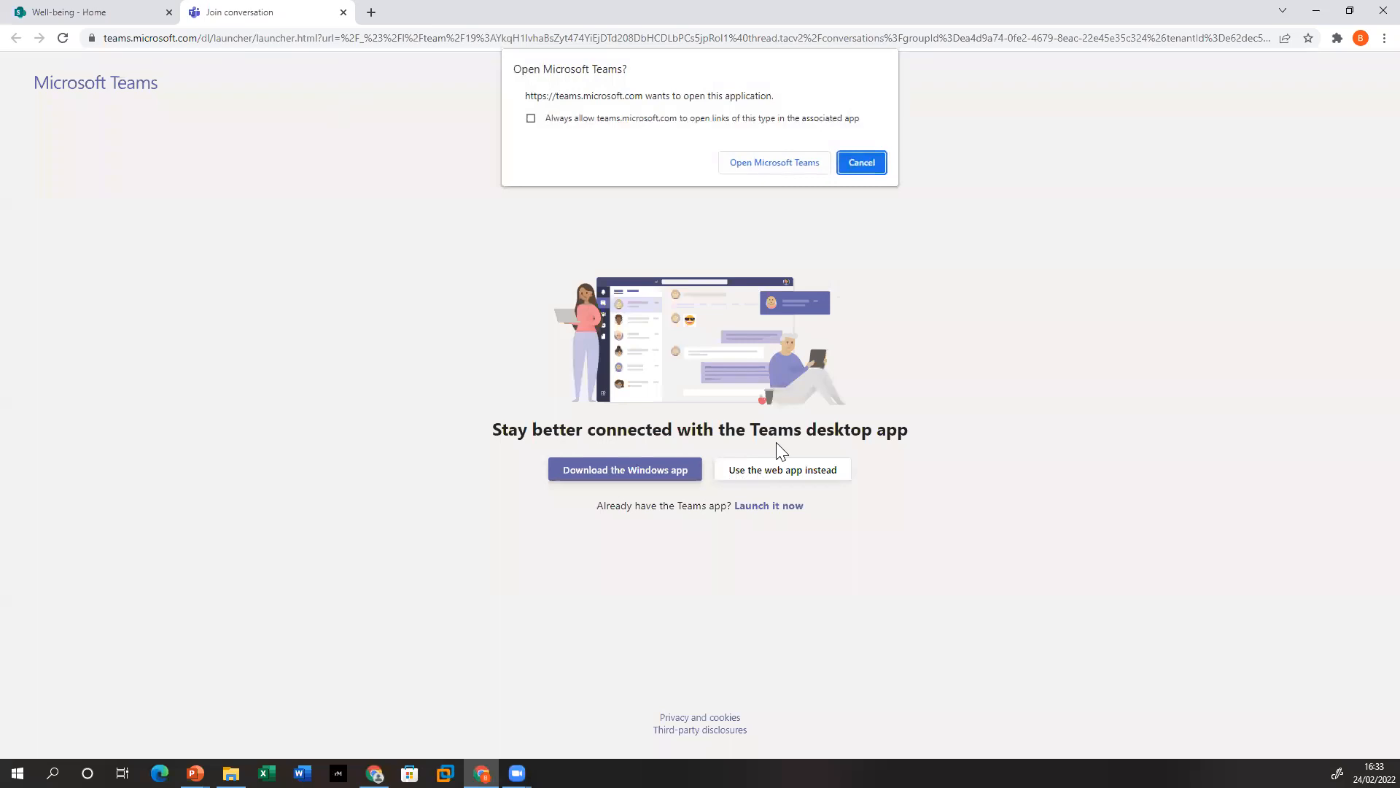
{"action": "left_click", "coordinate": [853, 162]}
{"action": "left_click", "coordinate": [795, 474]}
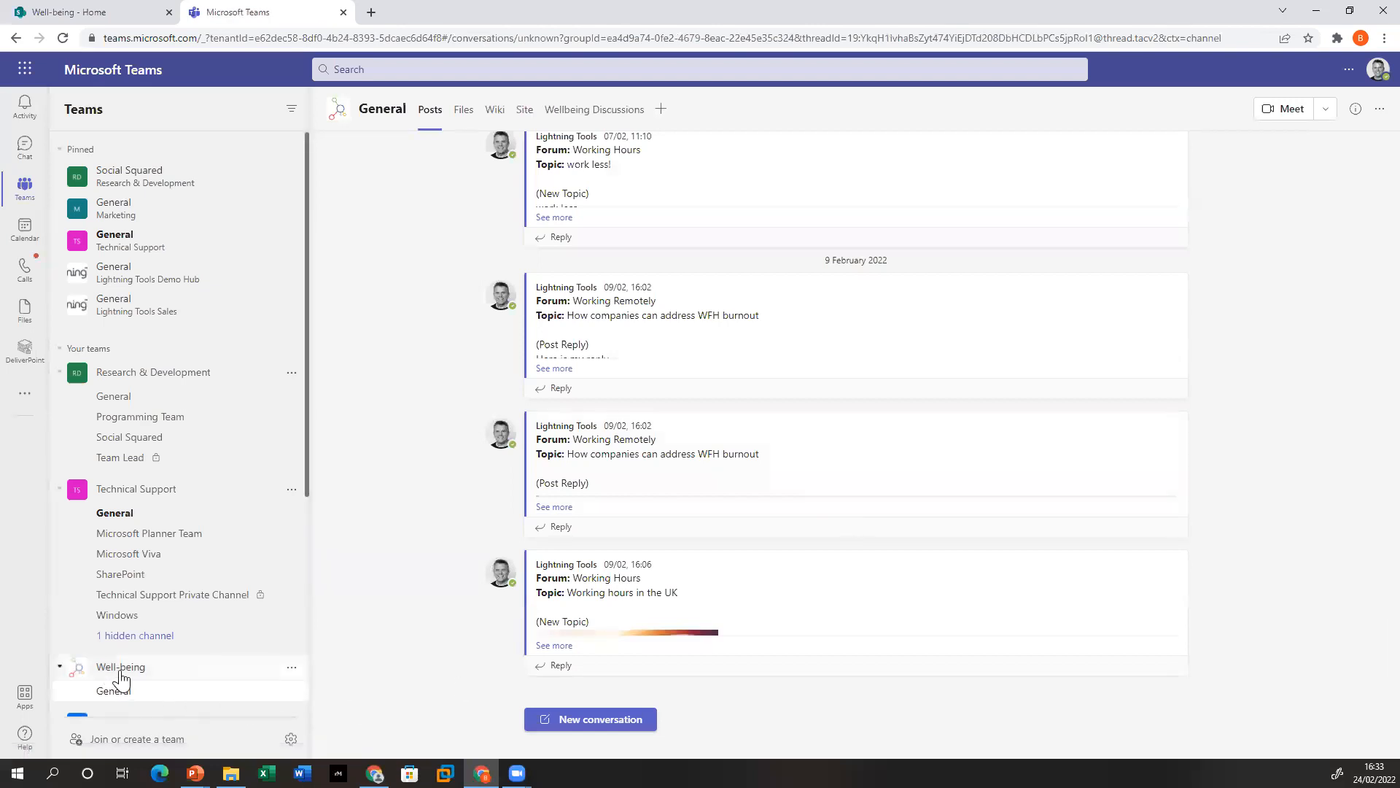
{"action": "left_click", "coordinate": [157, 701]}
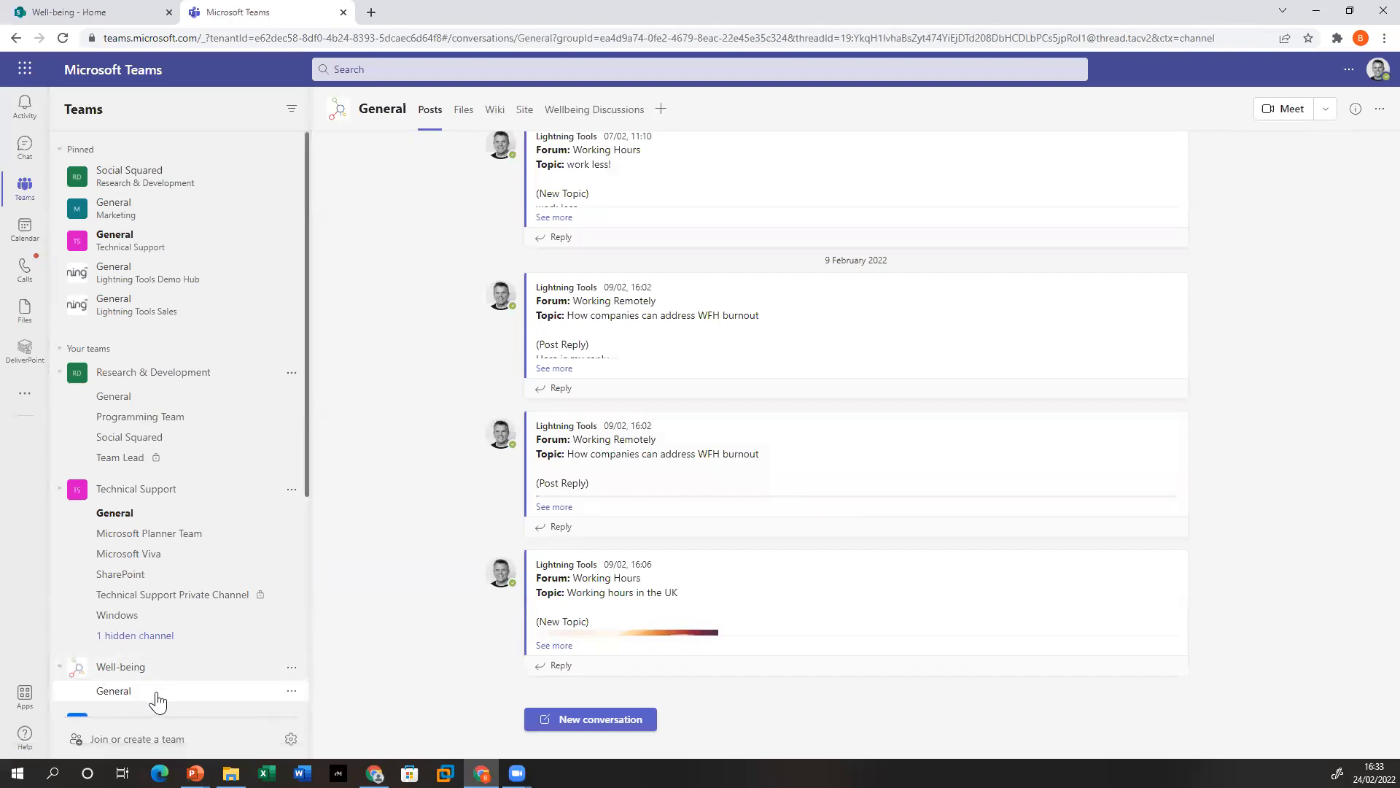
{"action": "left_click", "coordinate": [568, 115]}
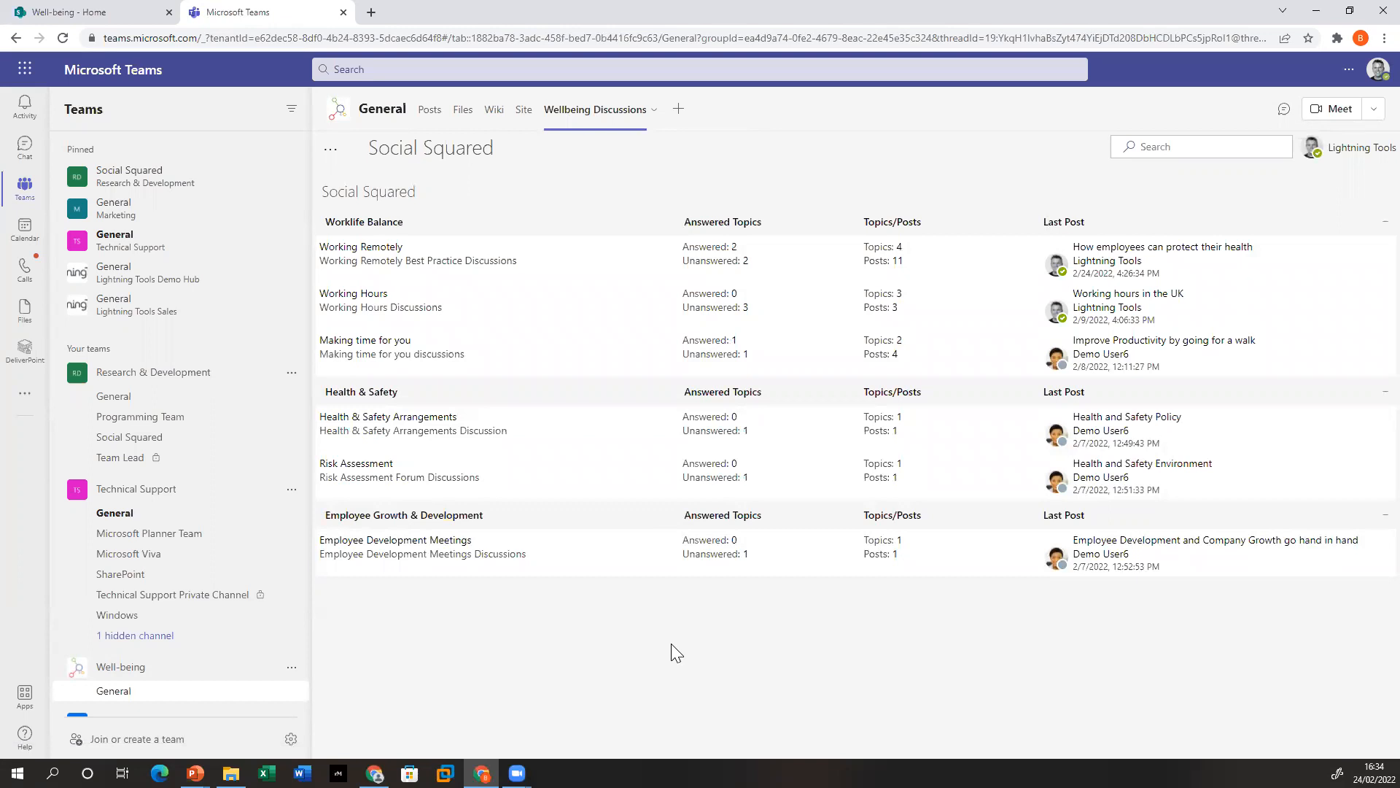
Switch the Teams theme to Dark and close the settings
{"action": "left_click", "coordinate": [1341, 73]}
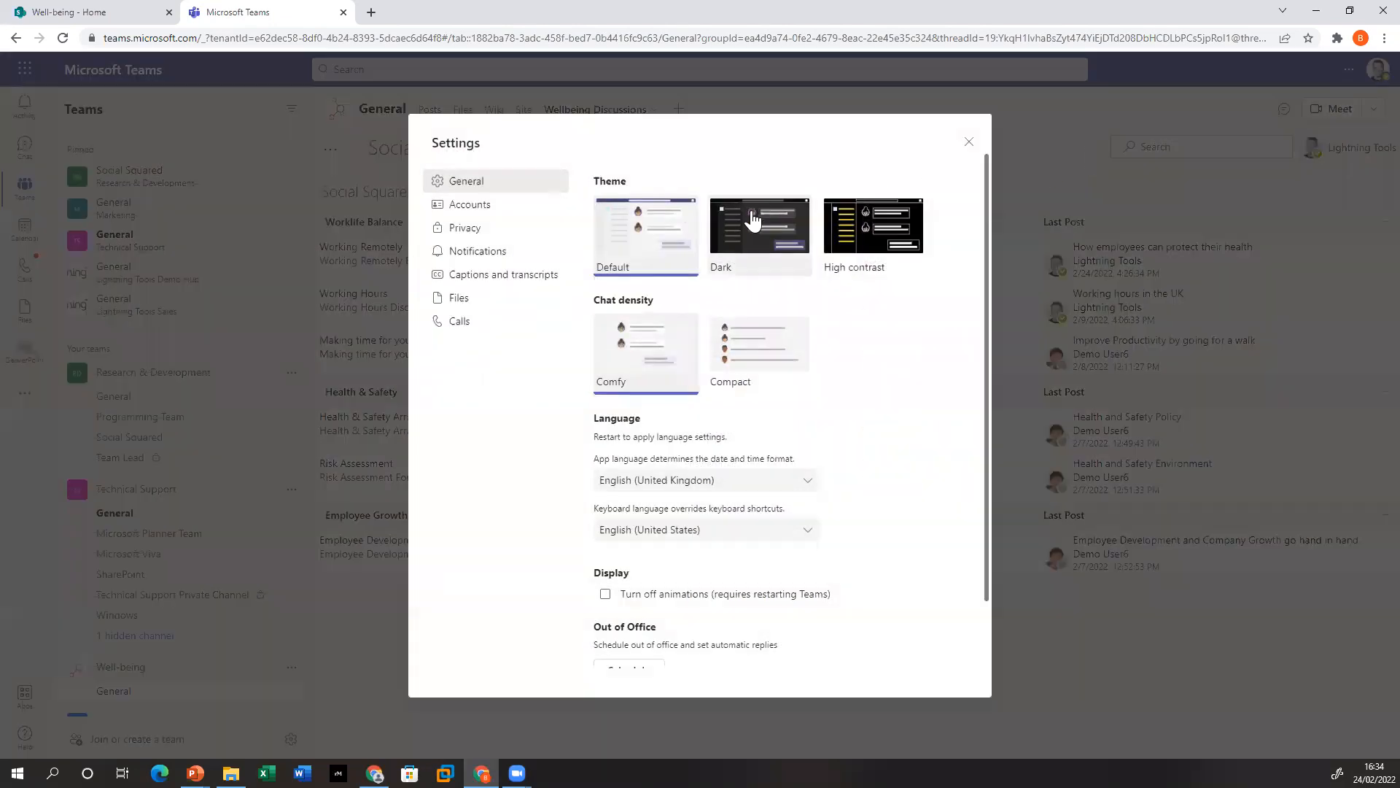
{"action": "left_click", "coordinate": [791, 217]}
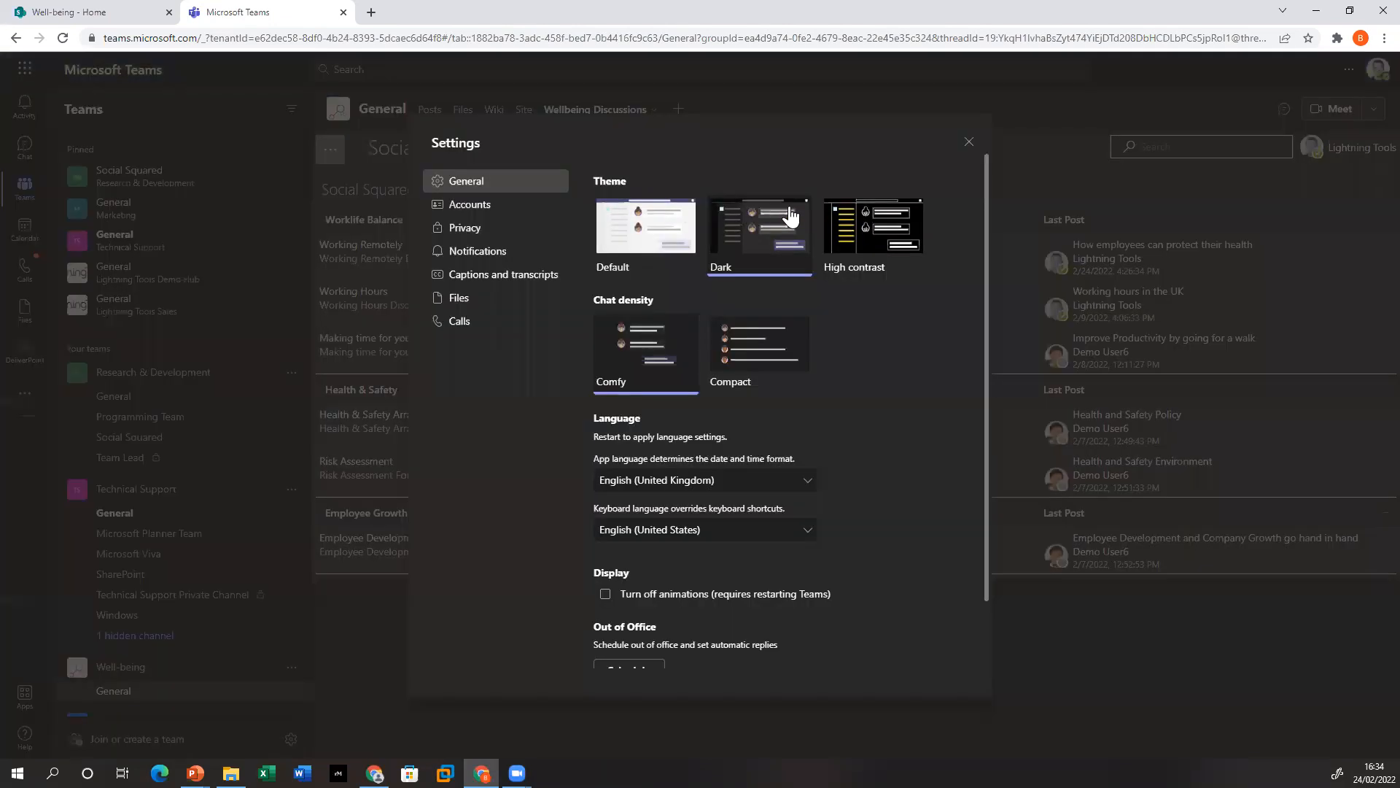
{"action": "left_click", "coordinate": [969, 142]}
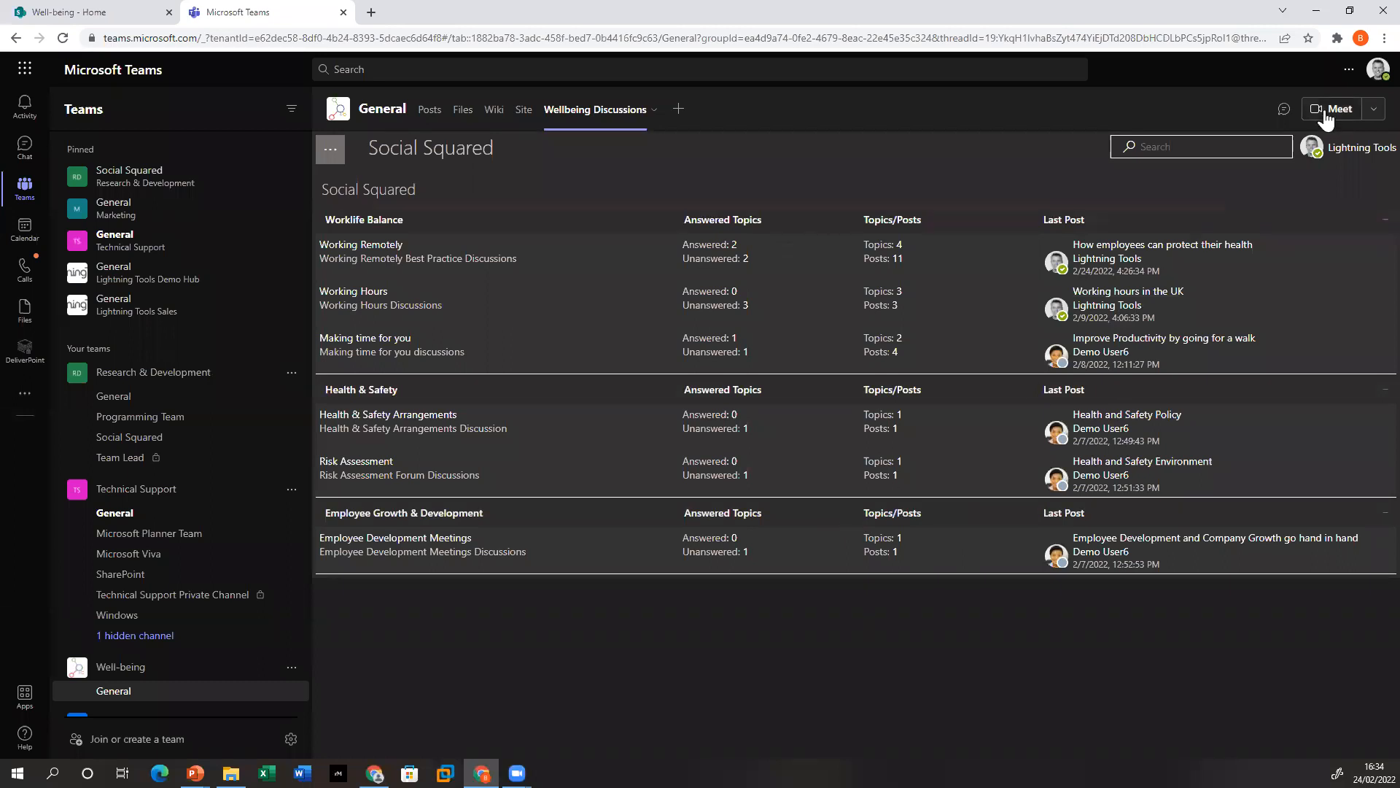
Set the Teams theme back to Default and close the settings
{"action": "left_click", "coordinate": [1348, 69]}
{"action": "left_click", "coordinate": [1332, 104]}
{"action": "left_click", "coordinate": [645, 232]}
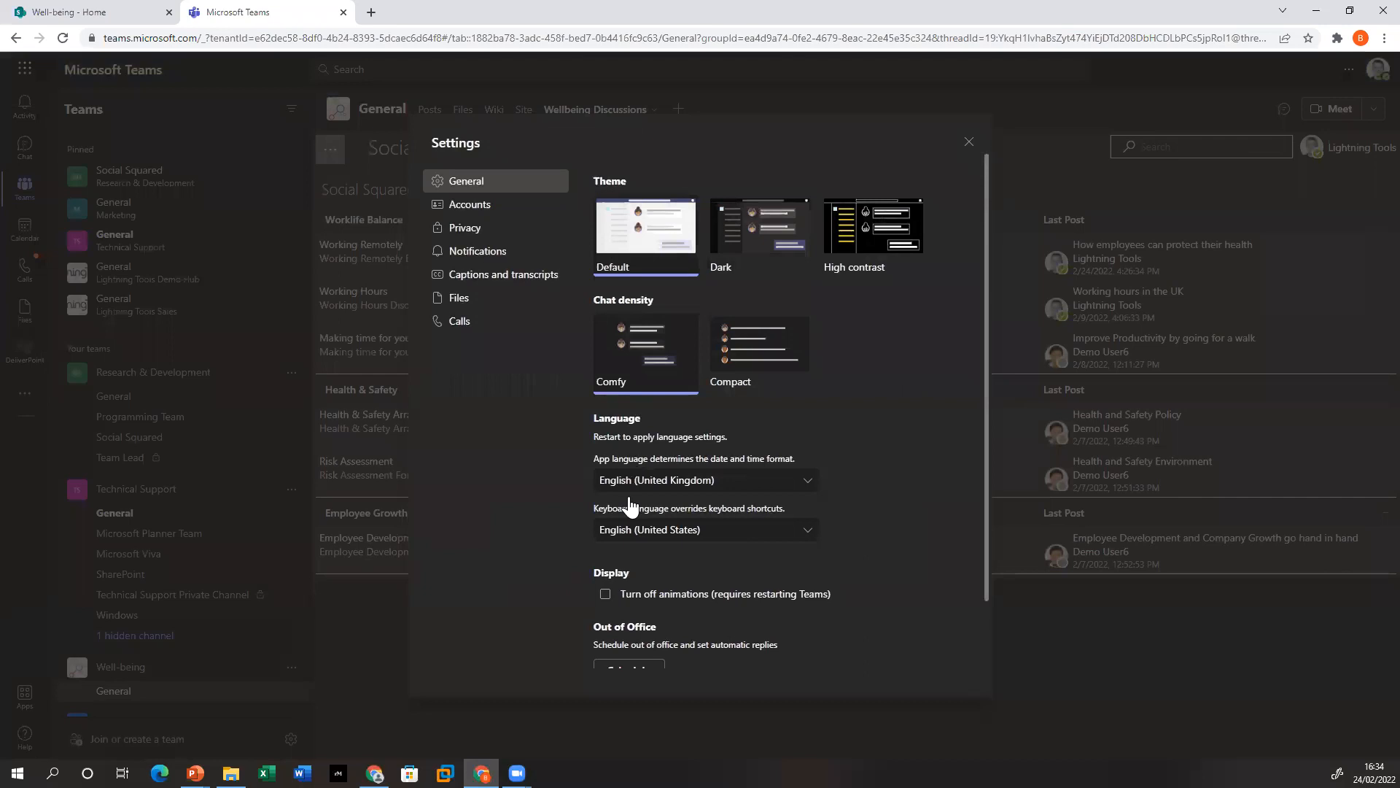
{"action": "left_click", "coordinate": [969, 143]}
Switch to the SharePoint Well-being site, check its theme options under Change the look, and close them without saving
{"action": "left_click", "coordinate": [127, 22]}
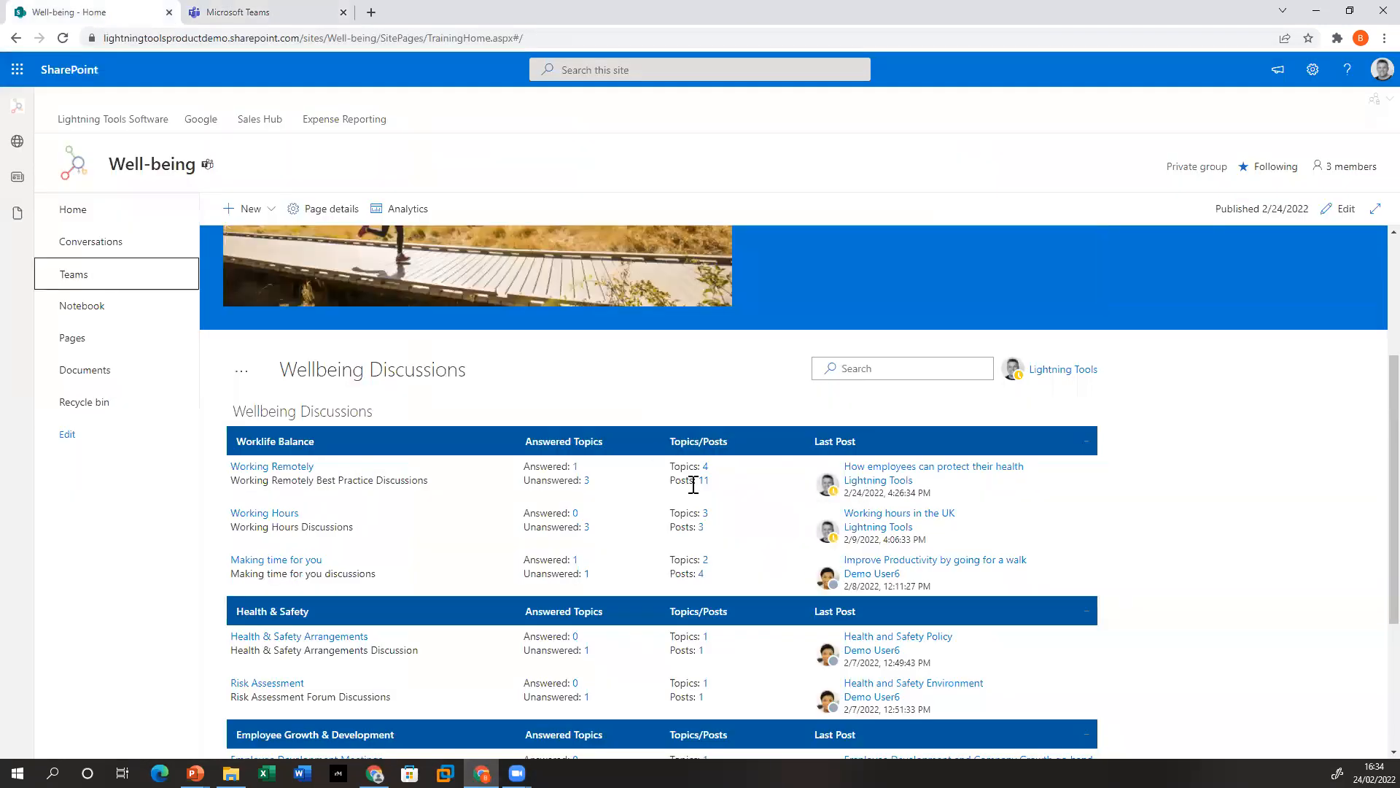
{"action": "left_click", "coordinate": [1312, 69]}
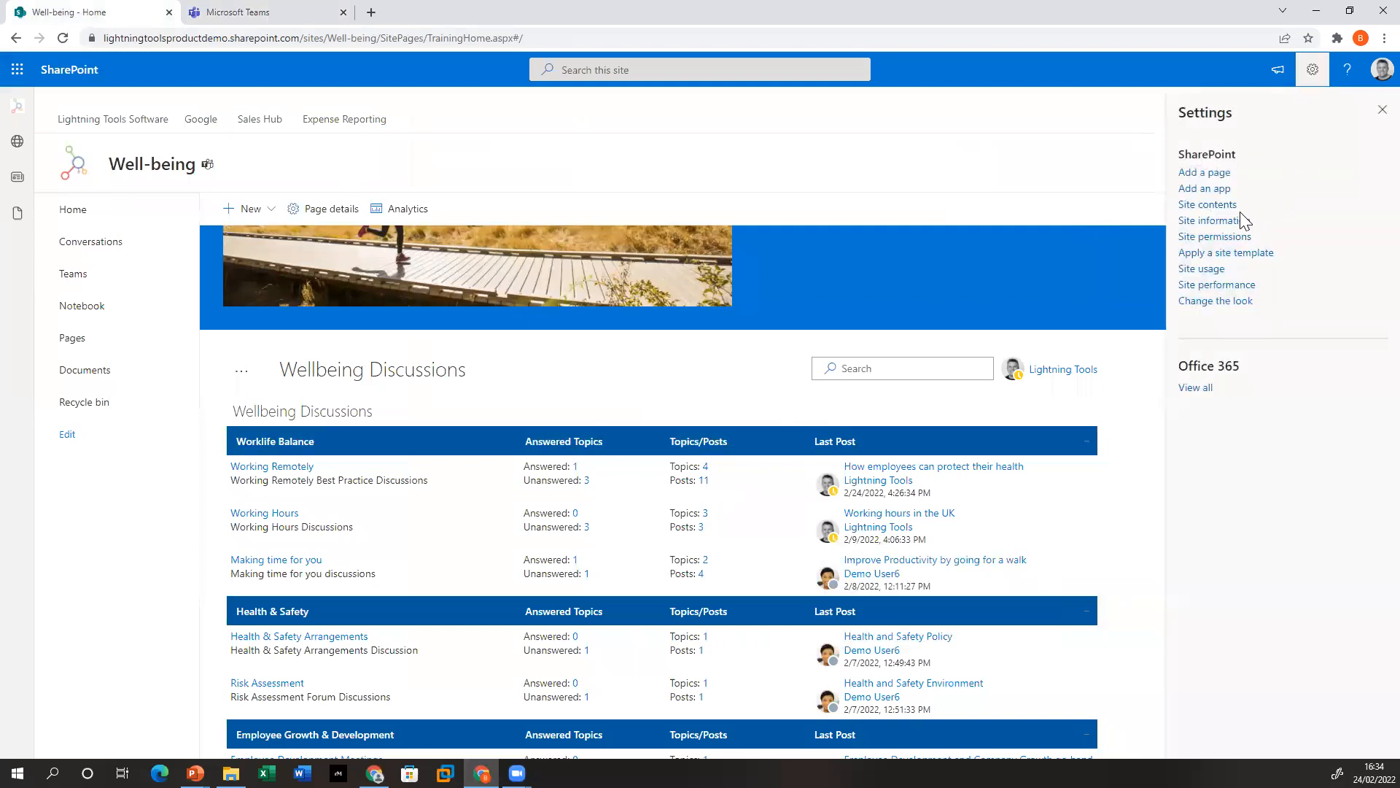
{"action": "left_click", "coordinate": [1238, 302]}
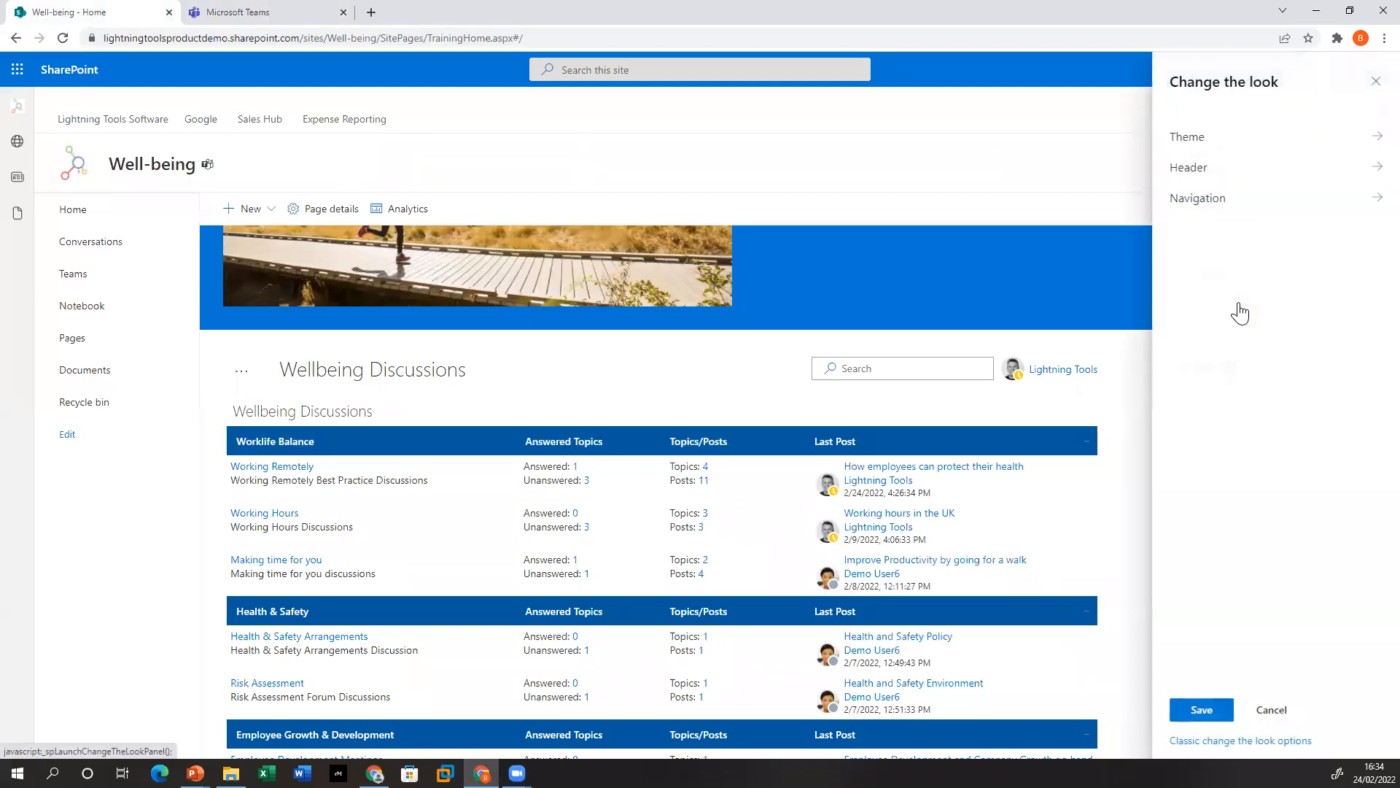
{"action": "left_click", "coordinate": [1231, 143]}
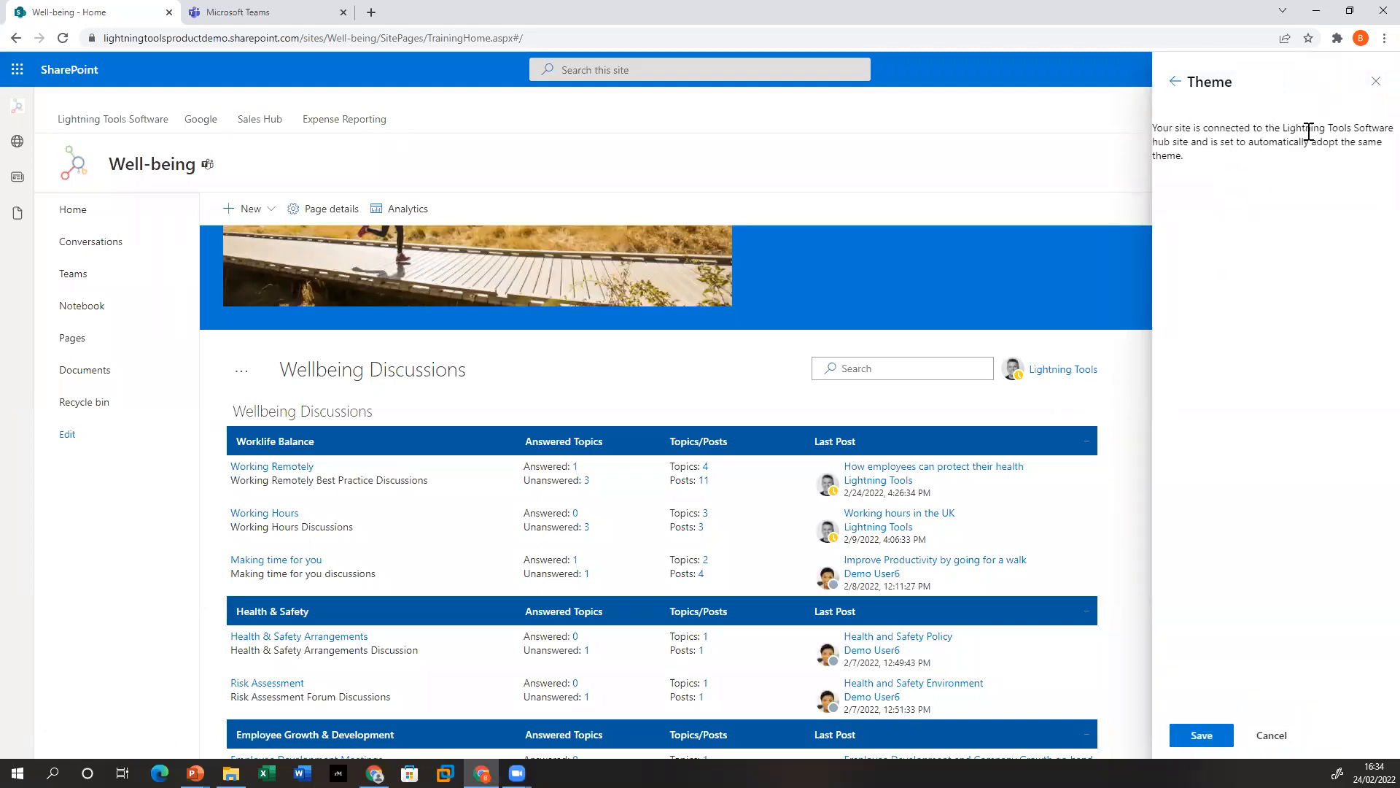
{"action": "left_click", "coordinate": [1375, 82]}
{"action": "left_click", "coordinate": [1382, 110]}
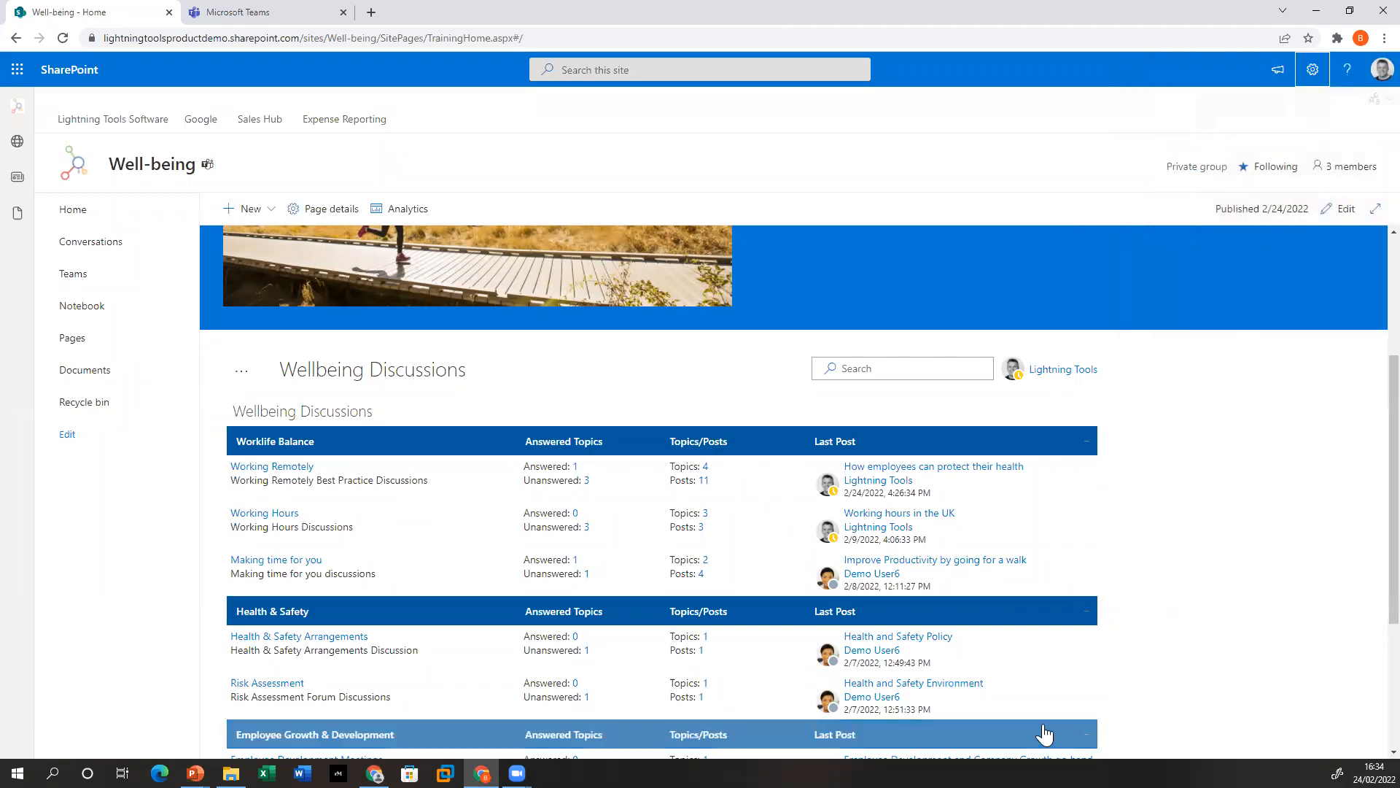
{"action": "scroll", "coordinate": [820, 642], "scroll_direction": "up", "scroll_amount": 3}
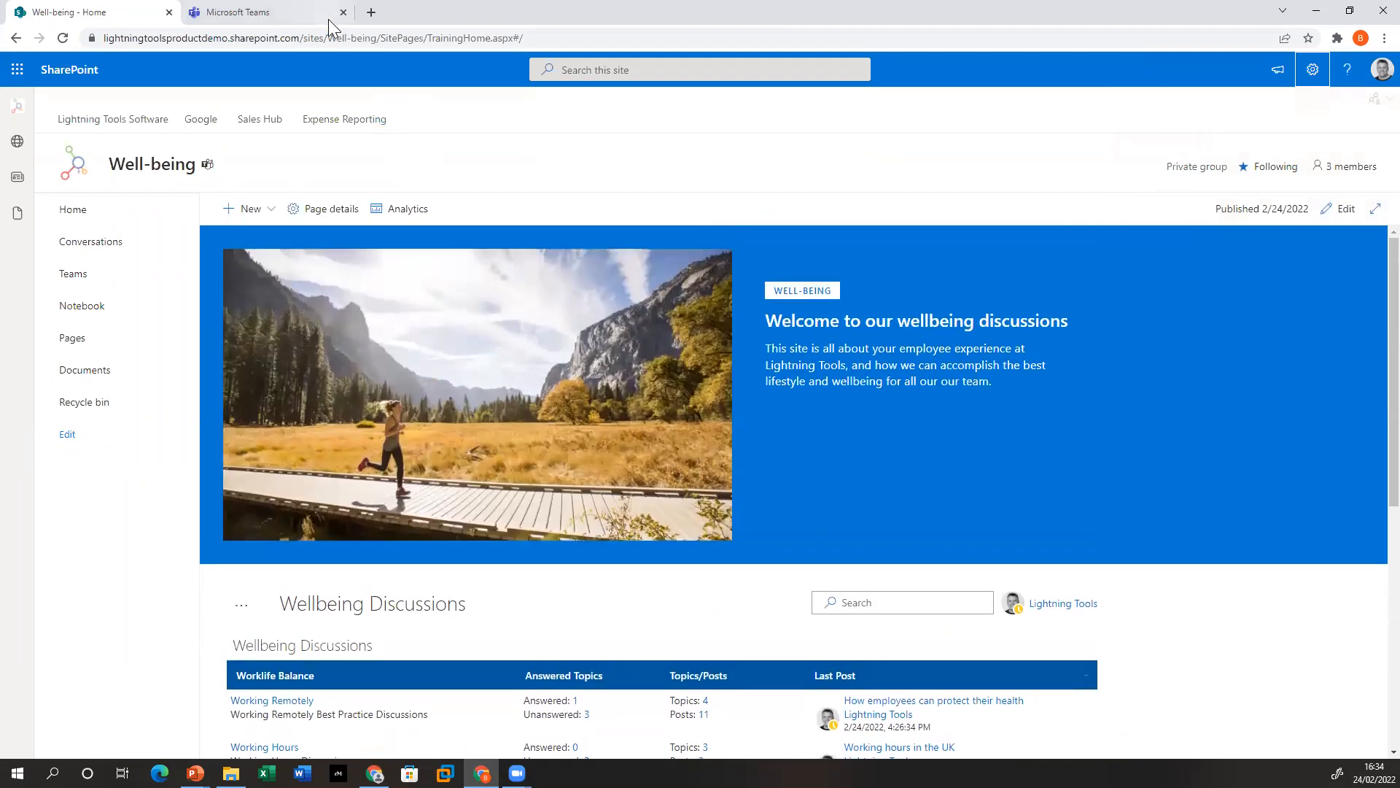
Switch to Teams and read the topic "How employees can protect their health" in the Working Remotely forum down to its last reply
{"action": "left_click", "coordinate": [328, 17]}
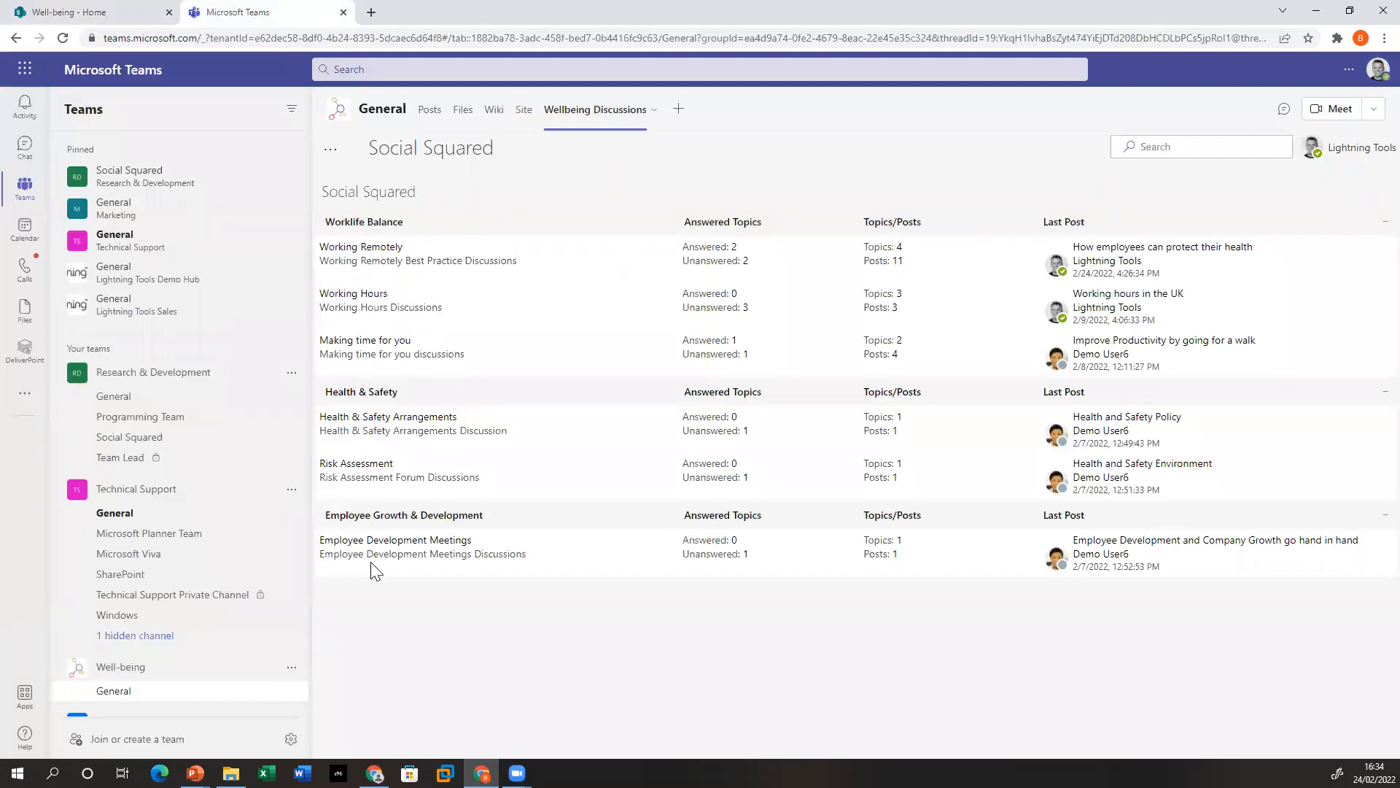
{"action": "left_click", "coordinate": [383, 250]}
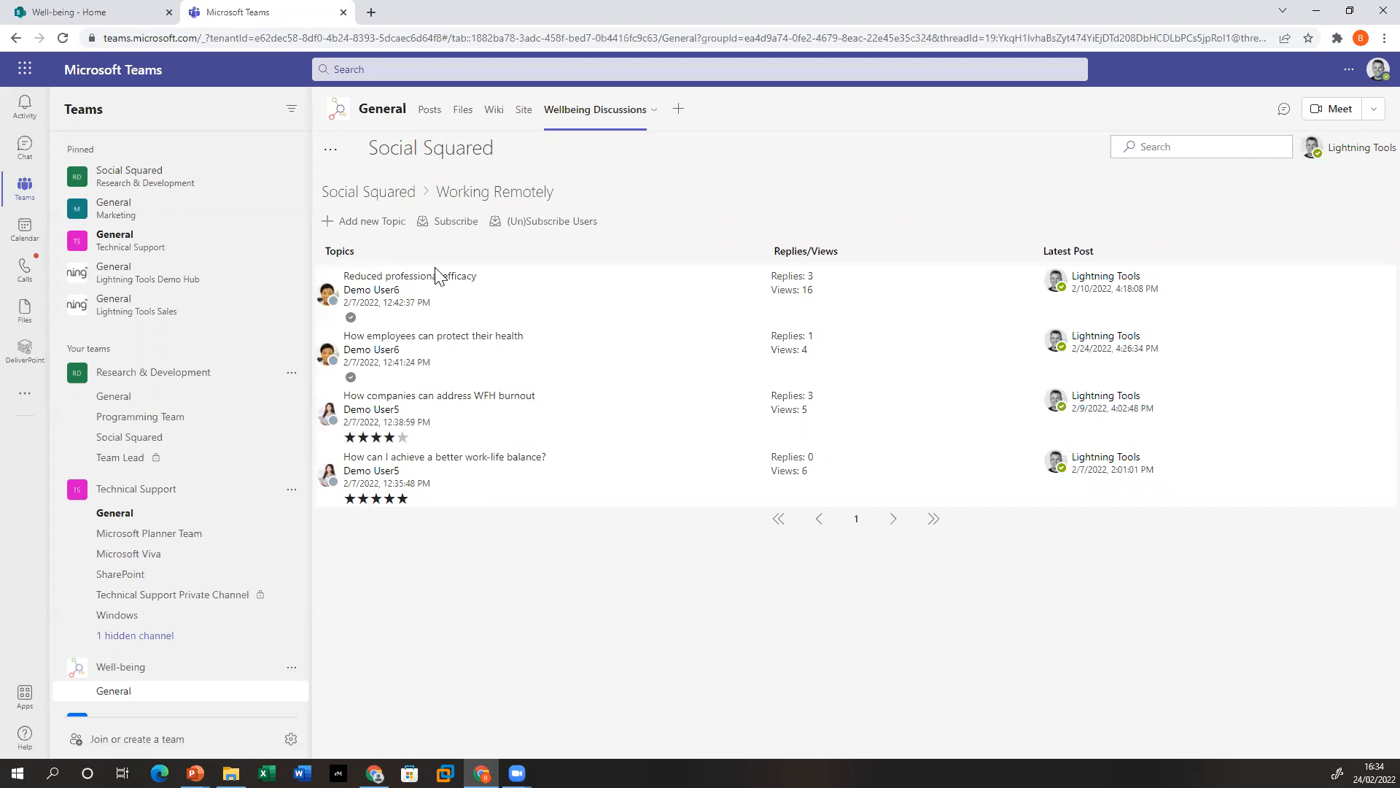
{"action": "left_click", "coordinate": [438, 337]}
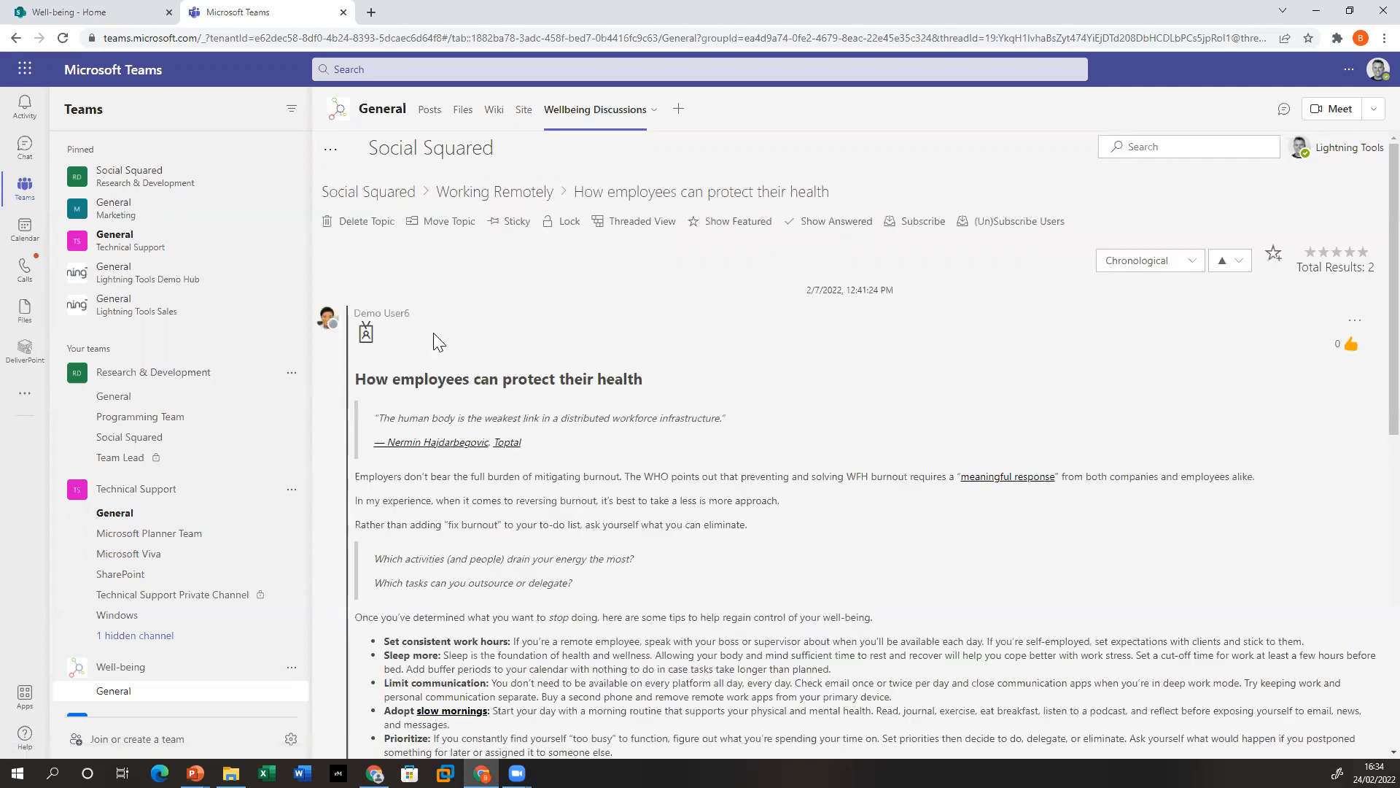
{"action": "scroll", "coordinate": [525, 365], "scroll_direction": "down", "scroll_amount": 5}
{"action": "scroll", "coordinate": [619, 460], "scroll_direction": "down", "scroll_amount": 3}
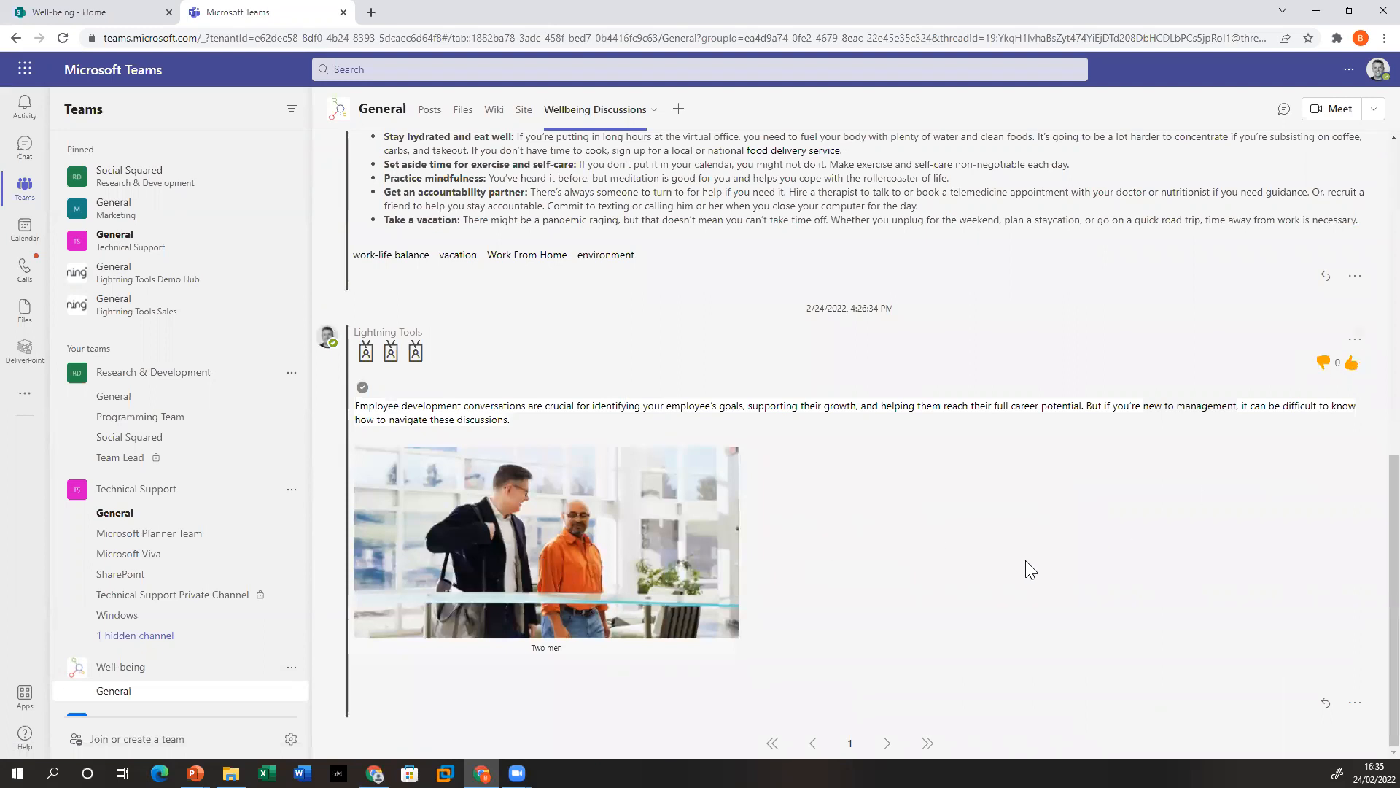
Answer the topic's last reply with "my reply", including a Teams online meeting titled "Meeting A" with Teams channel notification, and check the post
{"action": "left_click", "coordinate": [1325, 702]}
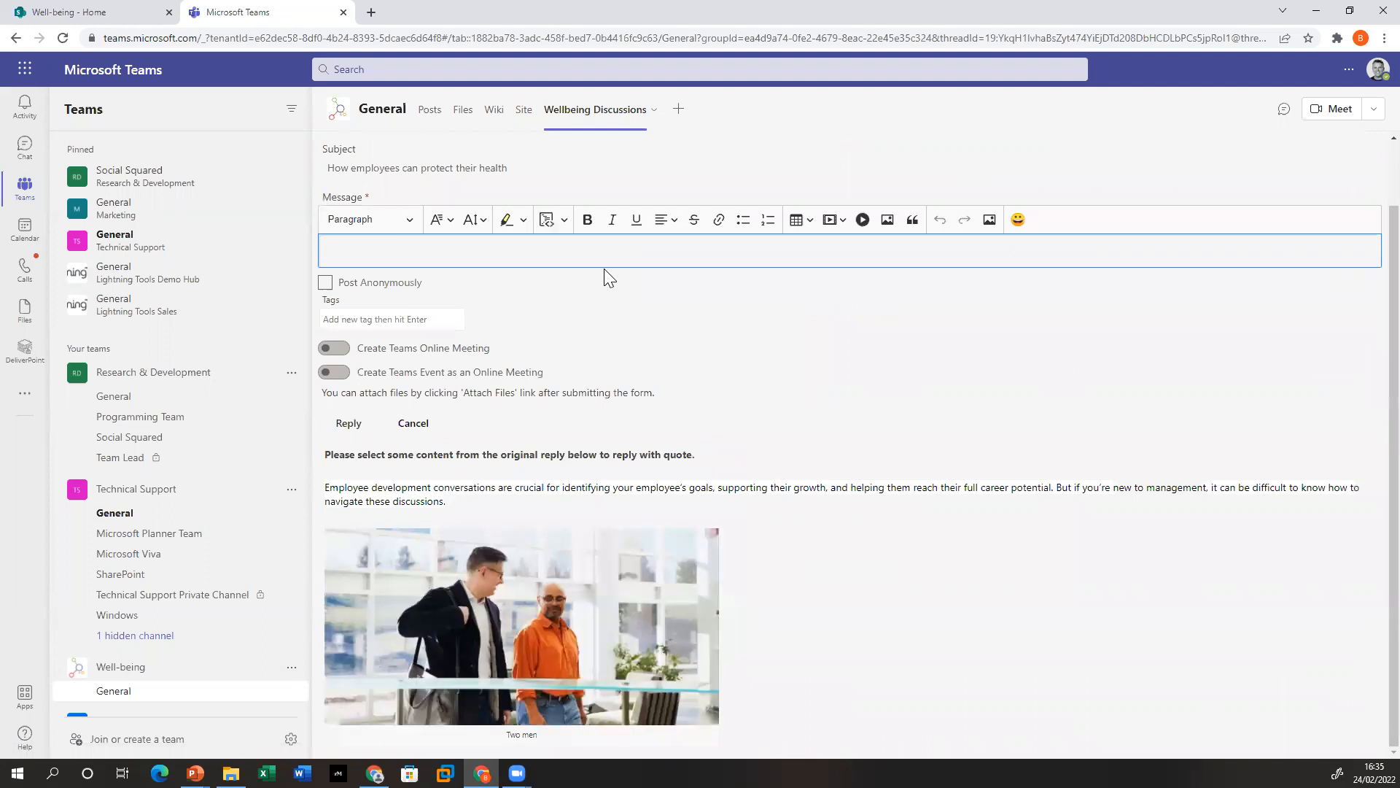
{"action": "type", "text": "my reply"}
{"action": "left_click", "coordinate": [334, 348]}
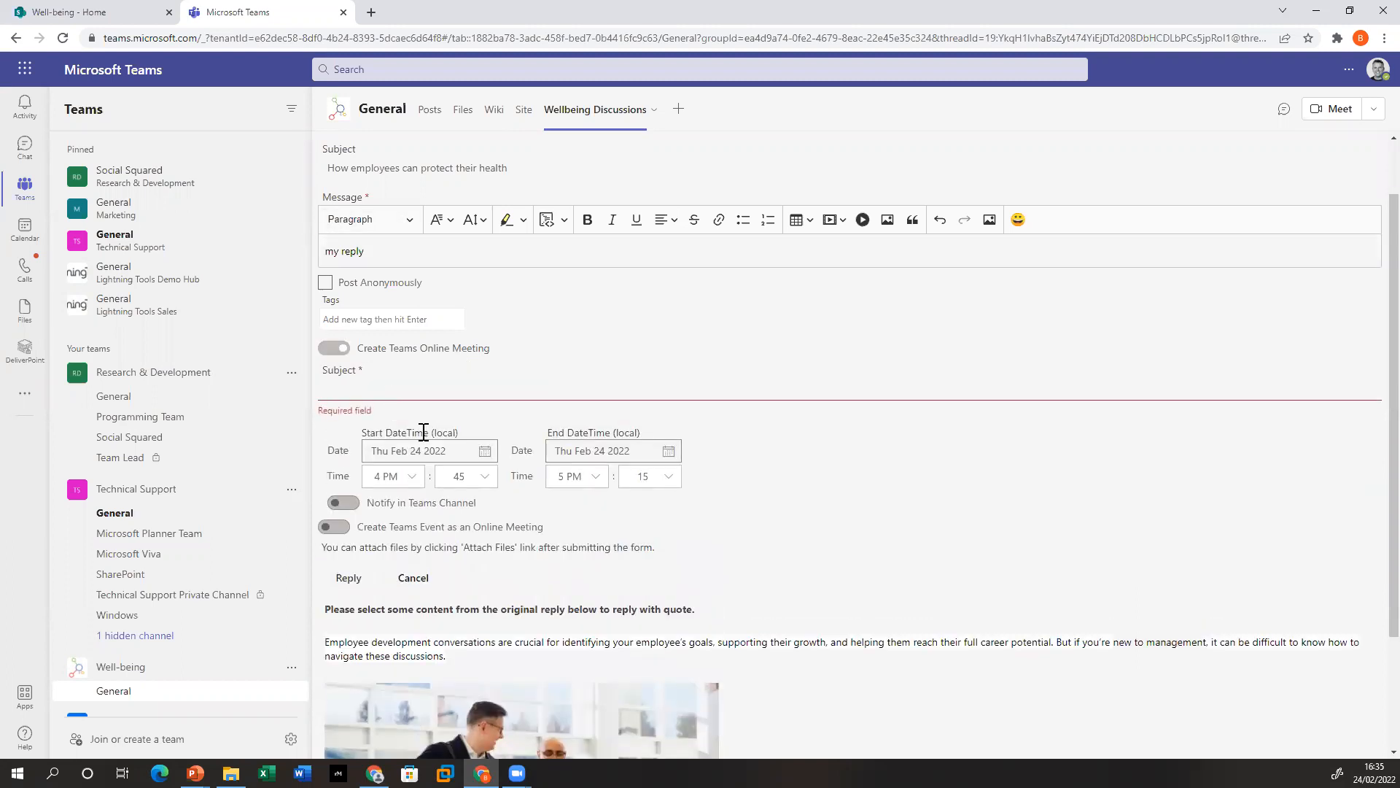
{"action": "left_click", "coordinate": [409, 389]}
{"action": "type", "text": "Meet"}
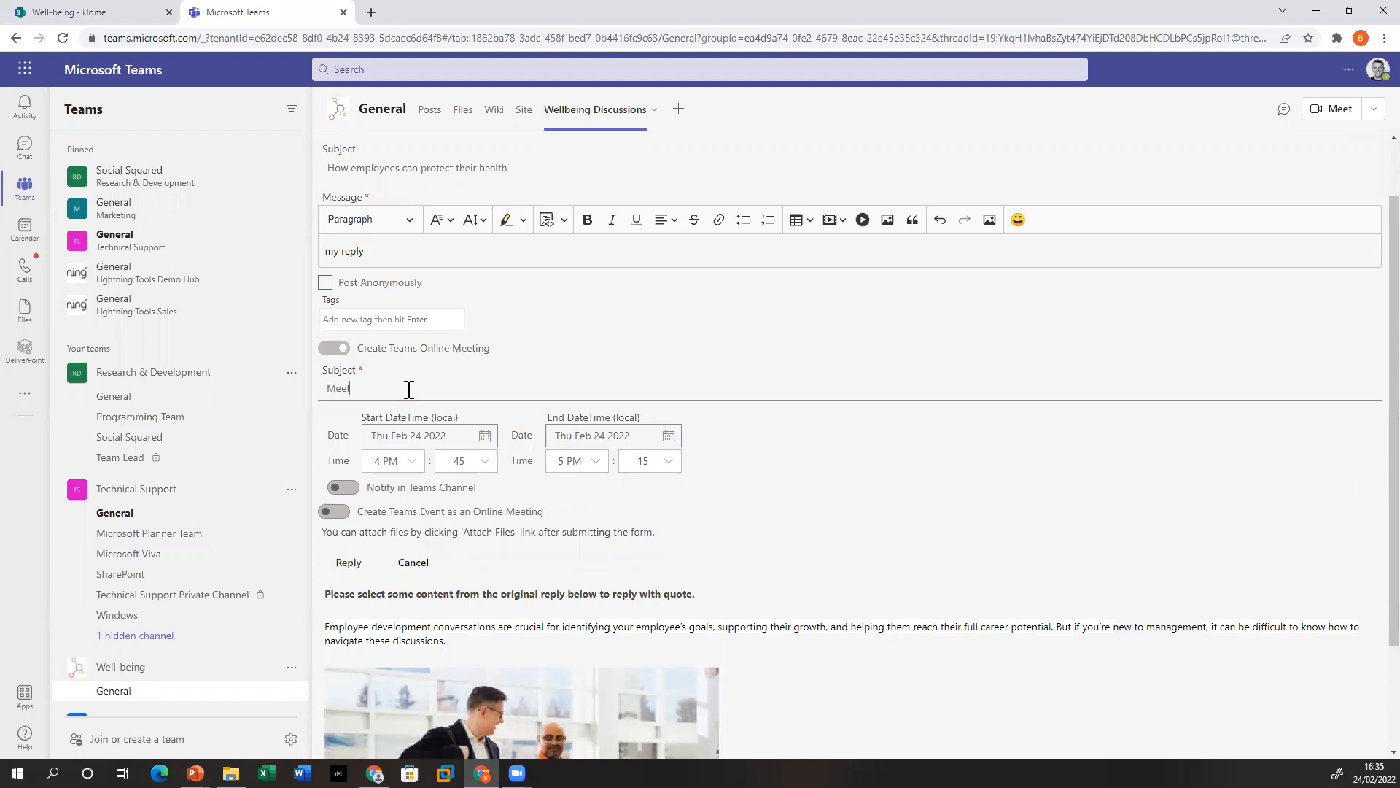
{"action": "type", "text": "ing A"}
{"action": "left_click", "coordinate": [341, 487]}
{"action": "left_click", "coordinate": [348, 562]}
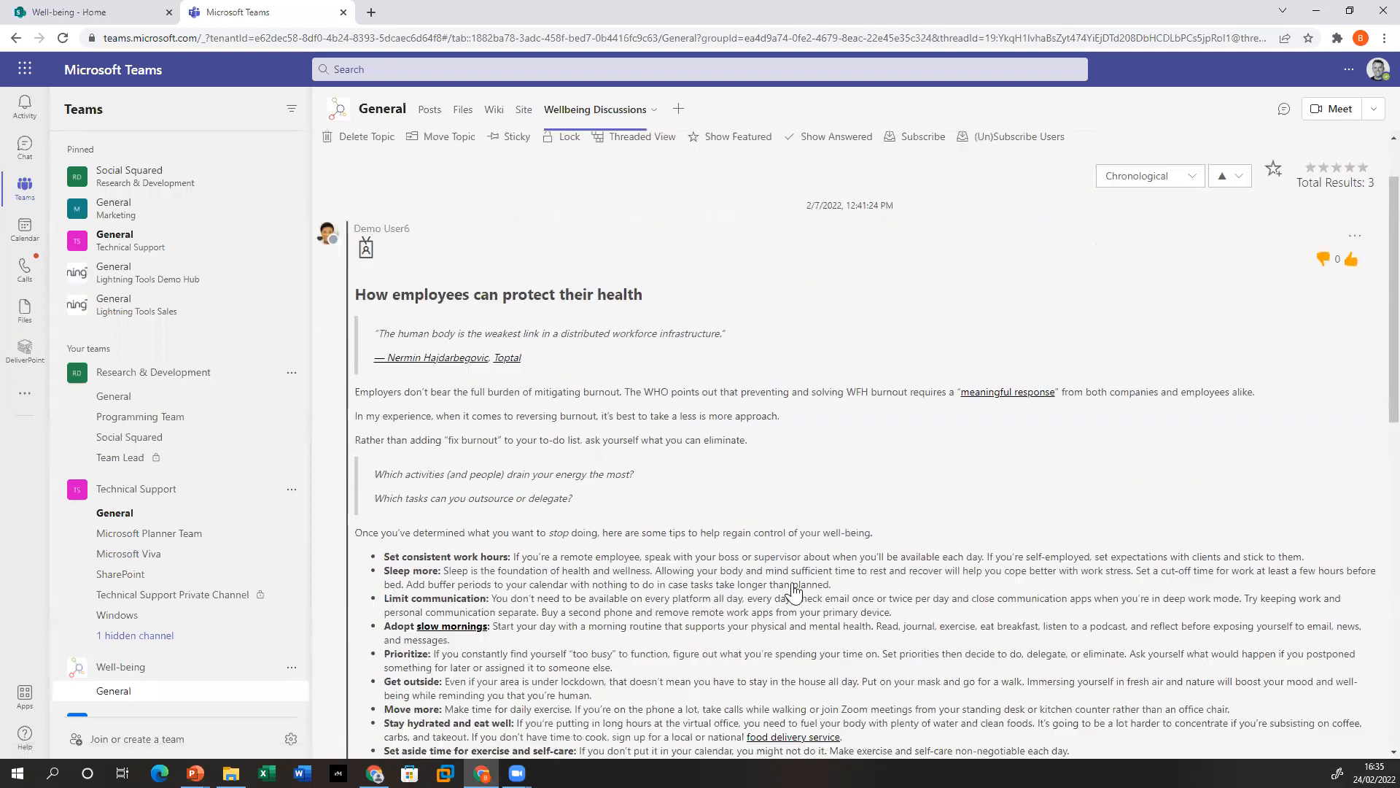
{"action": "scroll", "coordinate": [784, 485], "scroll_direction": "down", "scroll_amount": 5}
{"action": "scroll", "coordinate": [785, 486], "scroll_direction": "down", "scroll_amount": 6}
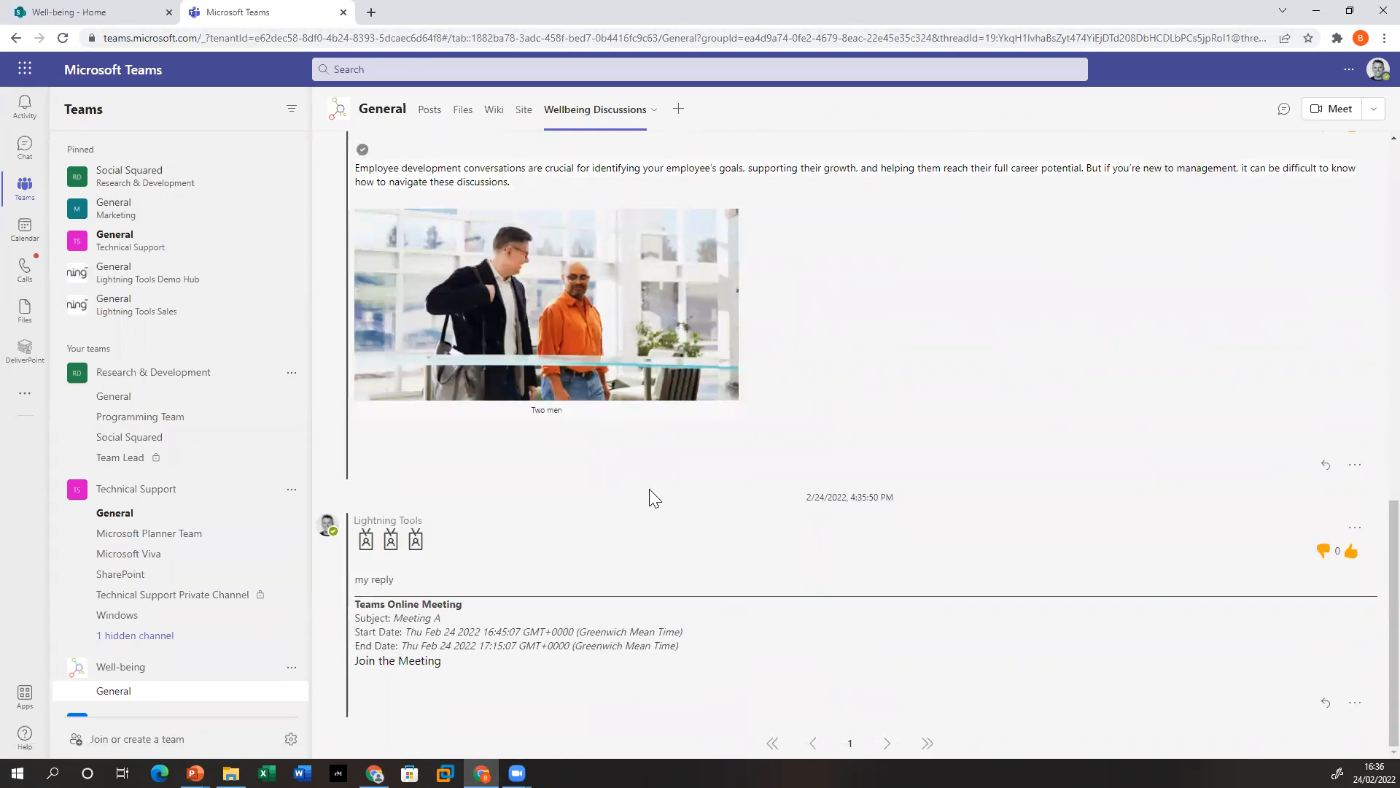
{"action": "scroll", "coordinate": [640, 484], "scroll_direction": "up", "scroll_amount": 5}
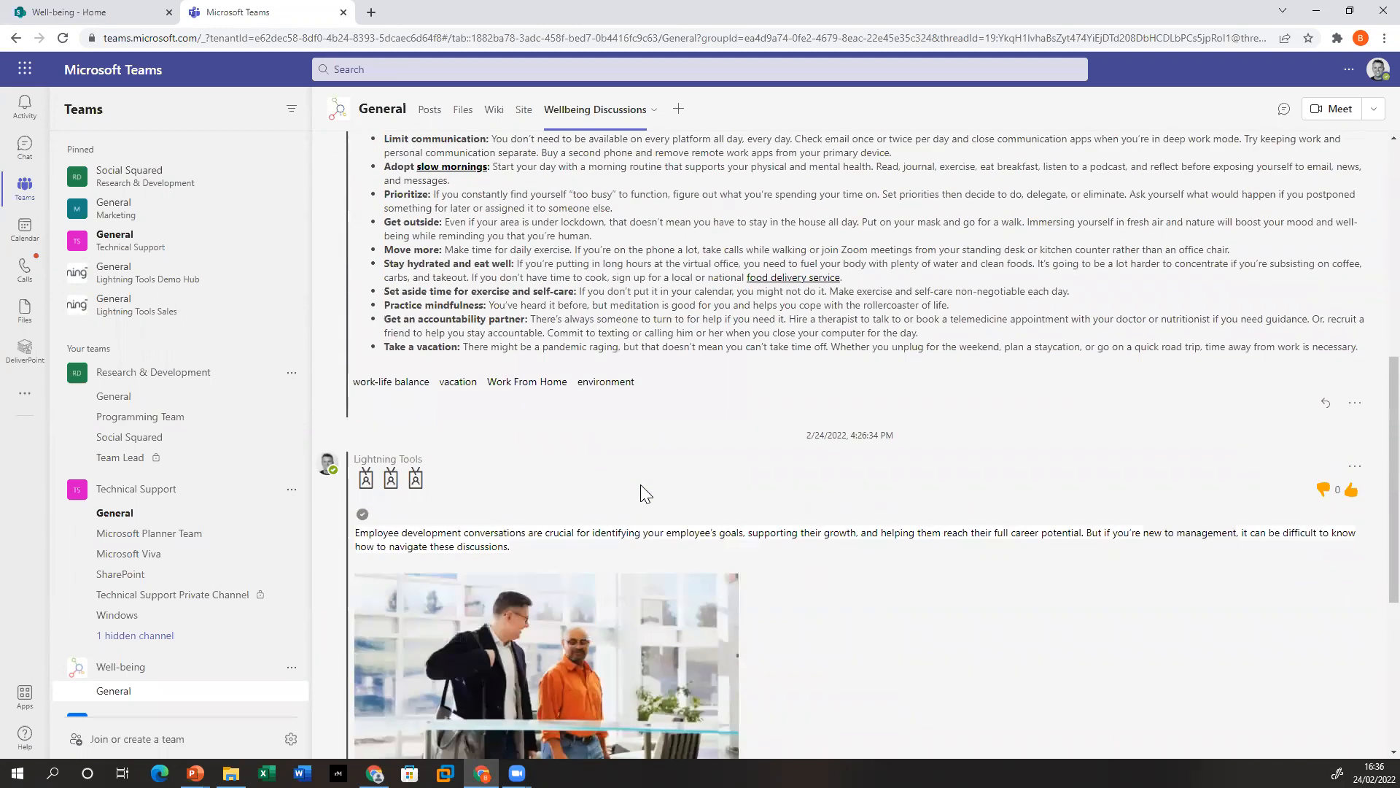
Switch to the SharePoint Well-being site and open the Working Remotely forum
{"action": "left_click", "coordinate": [106, 13]}
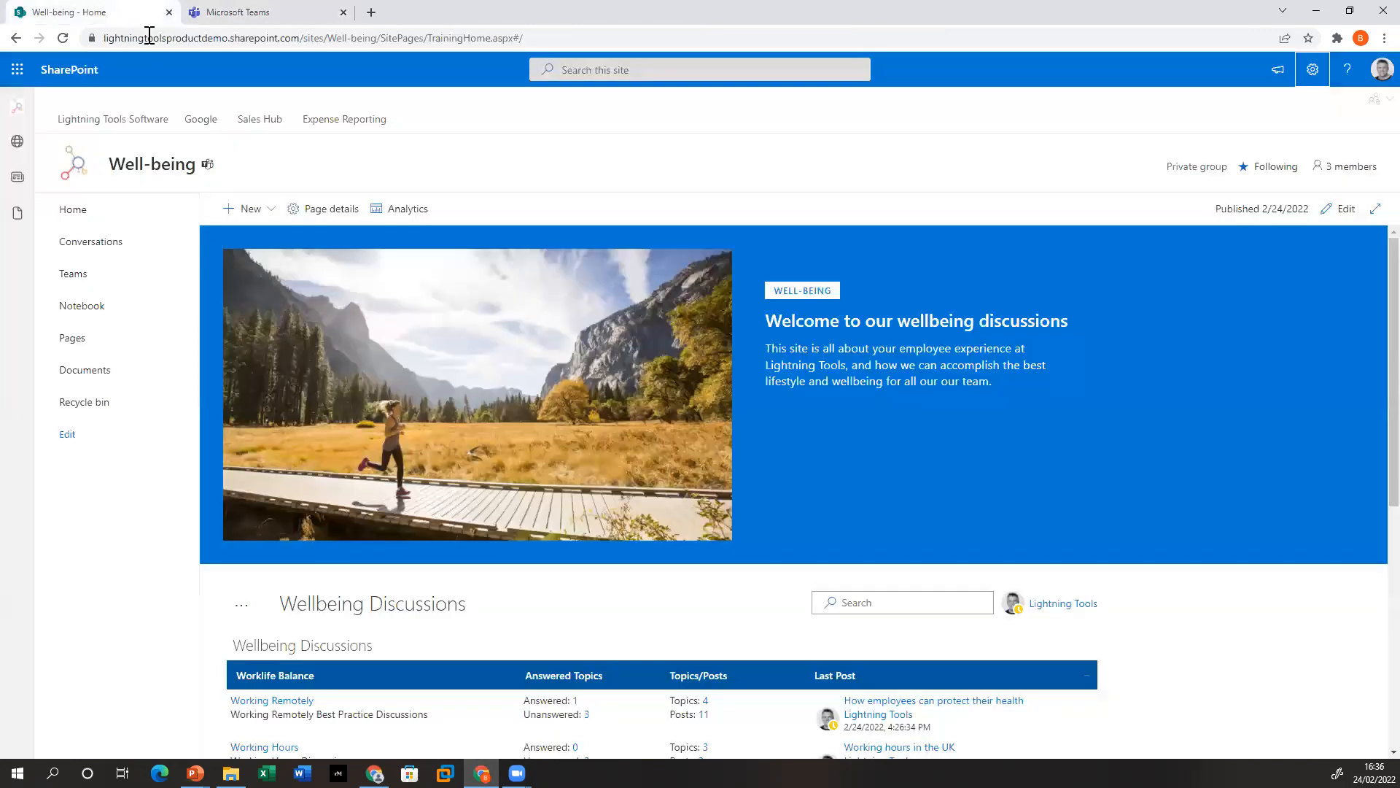
{"action": "scroll", "coordinate": [404, 622], "scroll_direction": "down", "scroll_amount": 2}
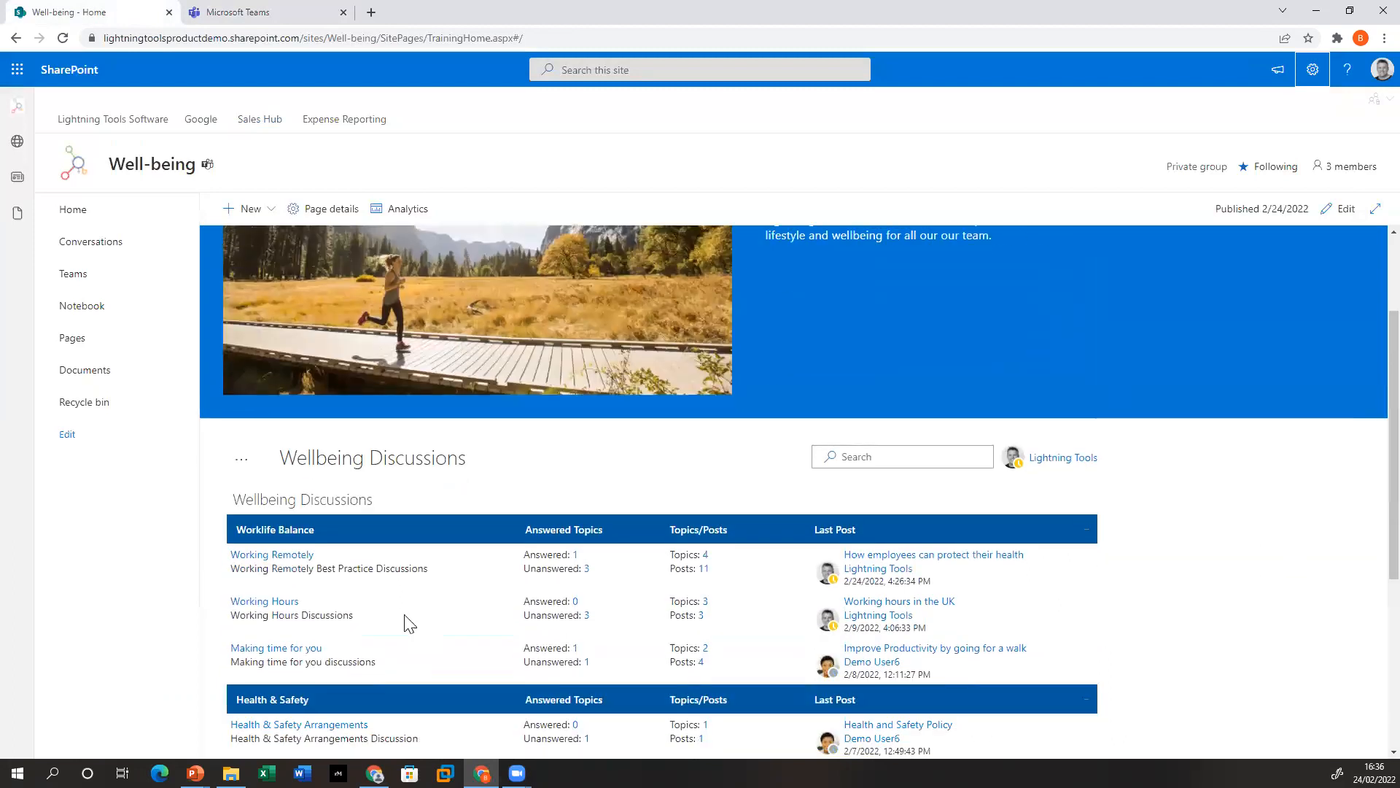
{"action": "left_click", "coordinate": [296, 554]}
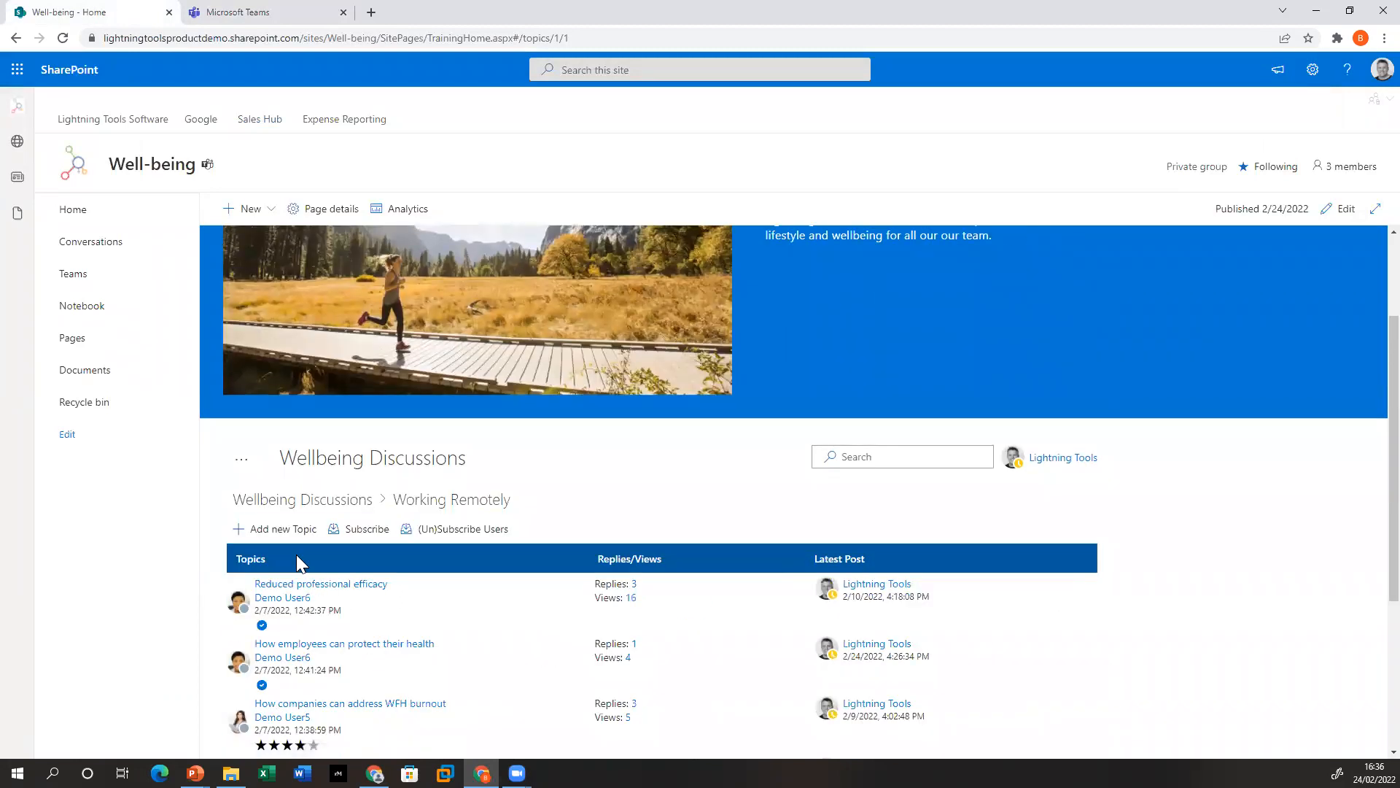
Open the topic "How employees can protect their health" and check its last reply with the Teams meeting details
{"action": "scroll", "coordinate": [296, 555], "scroll_direction": "down", "scroll_amount": 3}
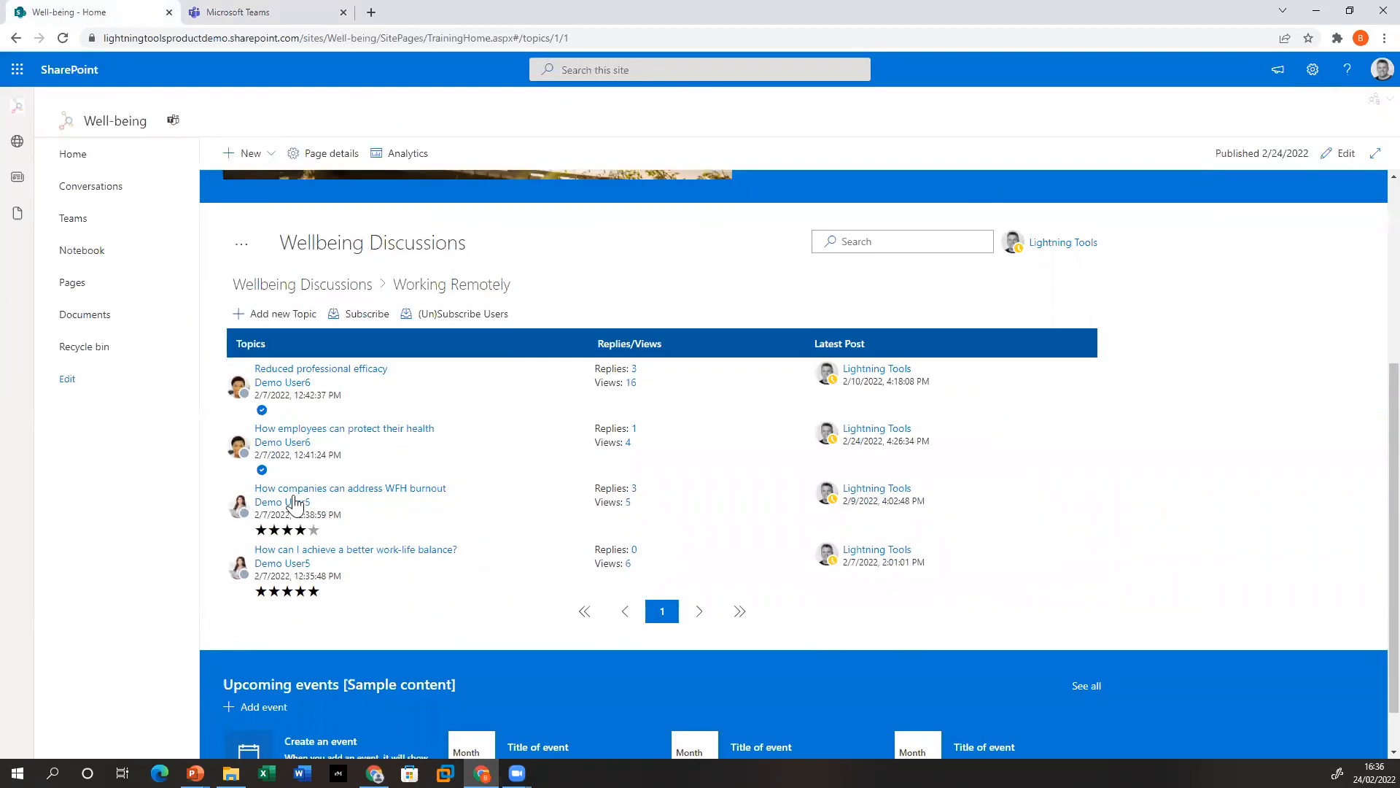
{"action": "left_click", "coordinate": [369, 436]}
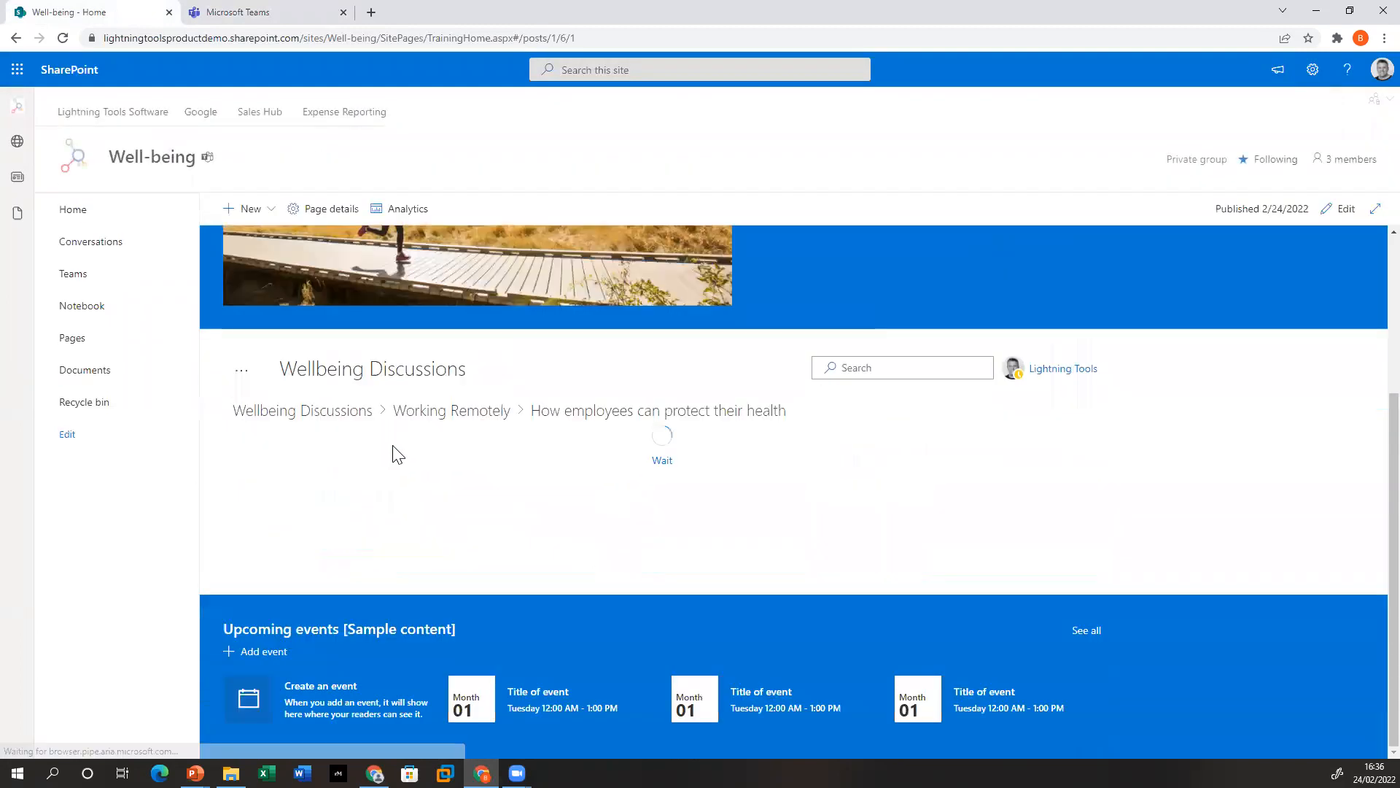
{"action": "scroll", "coordinate": [660, 487], "scroll_direction": "down", "scroll_amount": 9}
{"action": "scroll", "coordinate": [671, 496], "scroll_direction": "down", "scroll_amount": 5}
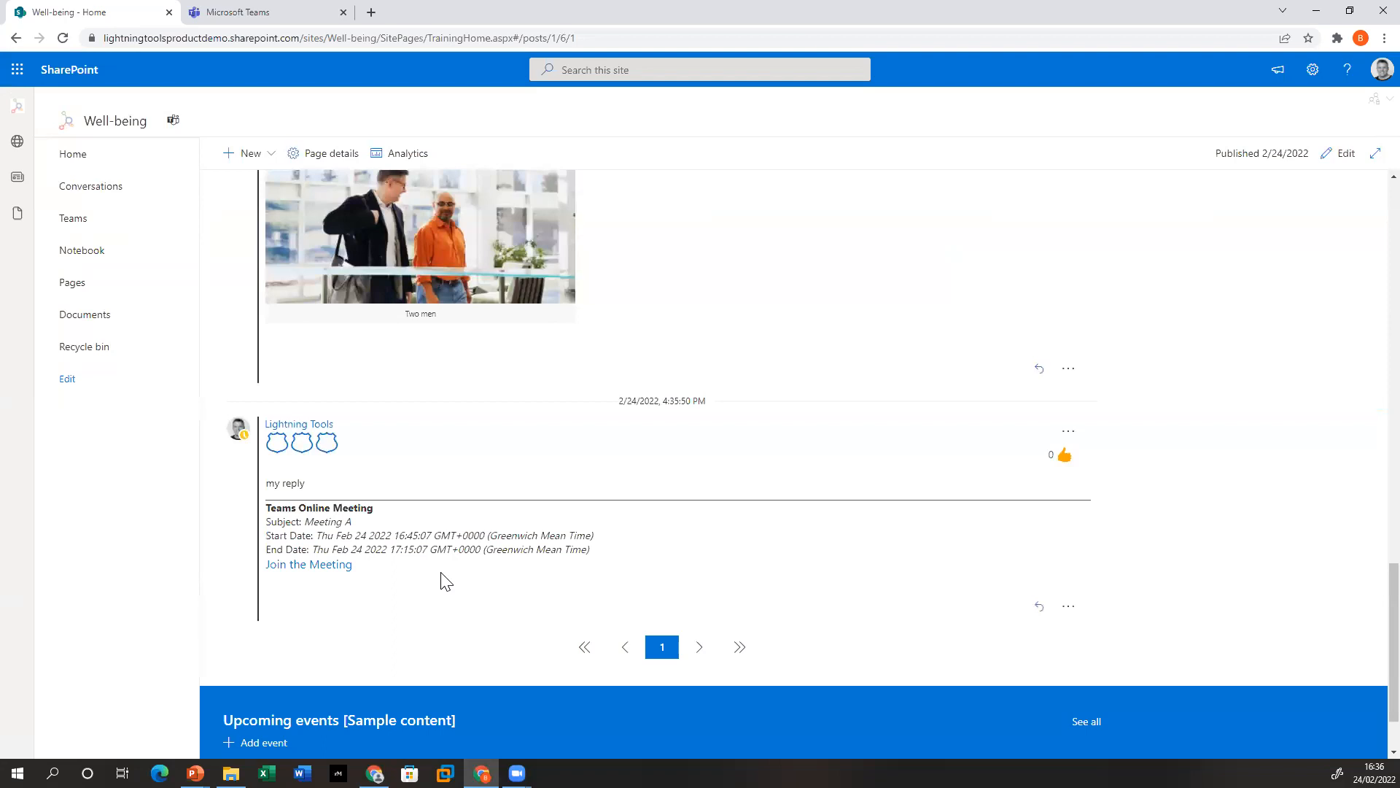
{"action": "scroll", "coordinate": [441, 572], "scroll_direction": "up", "scroll_amount": 10}
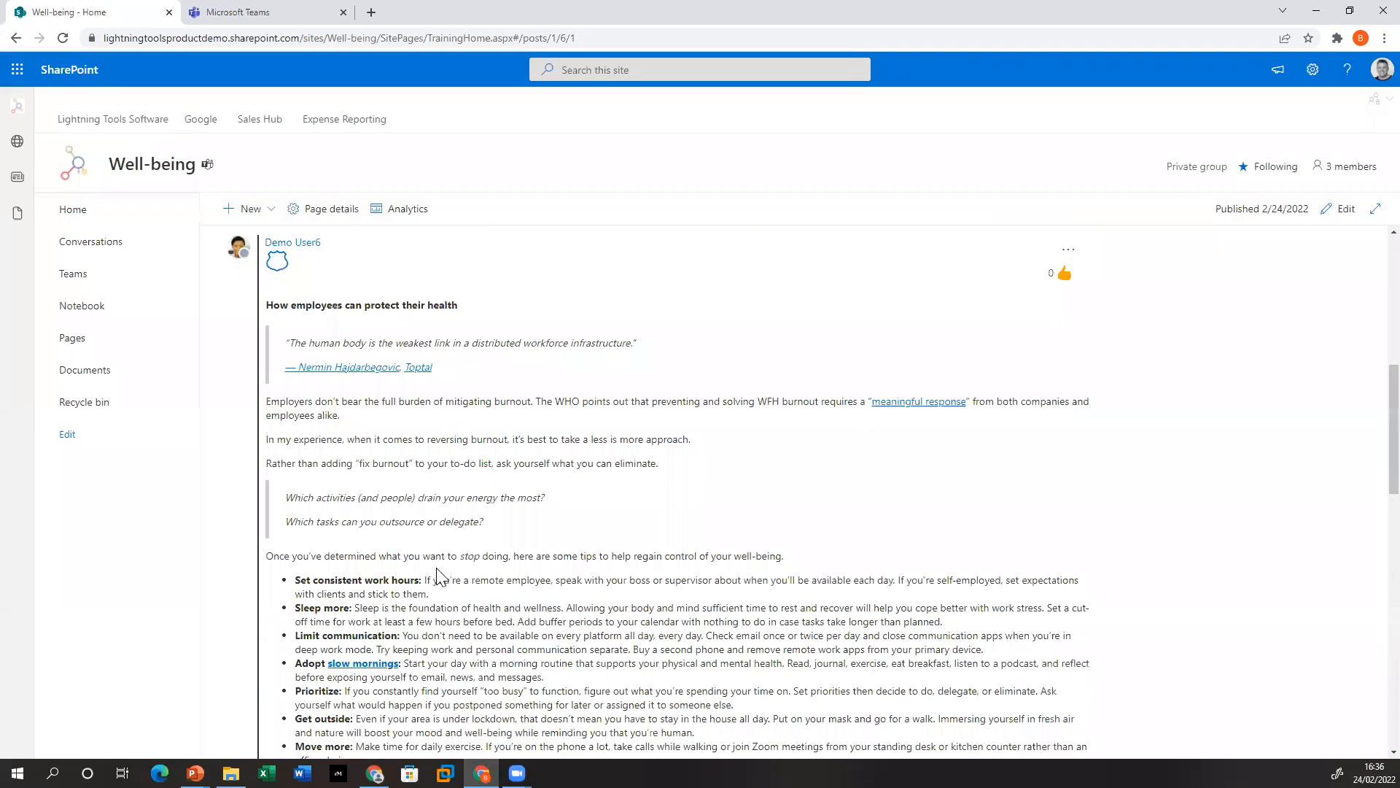
{"action": "scroll", "coordinate": [438, 572], "scroll_direction": "up", "scroll_amount": 6}
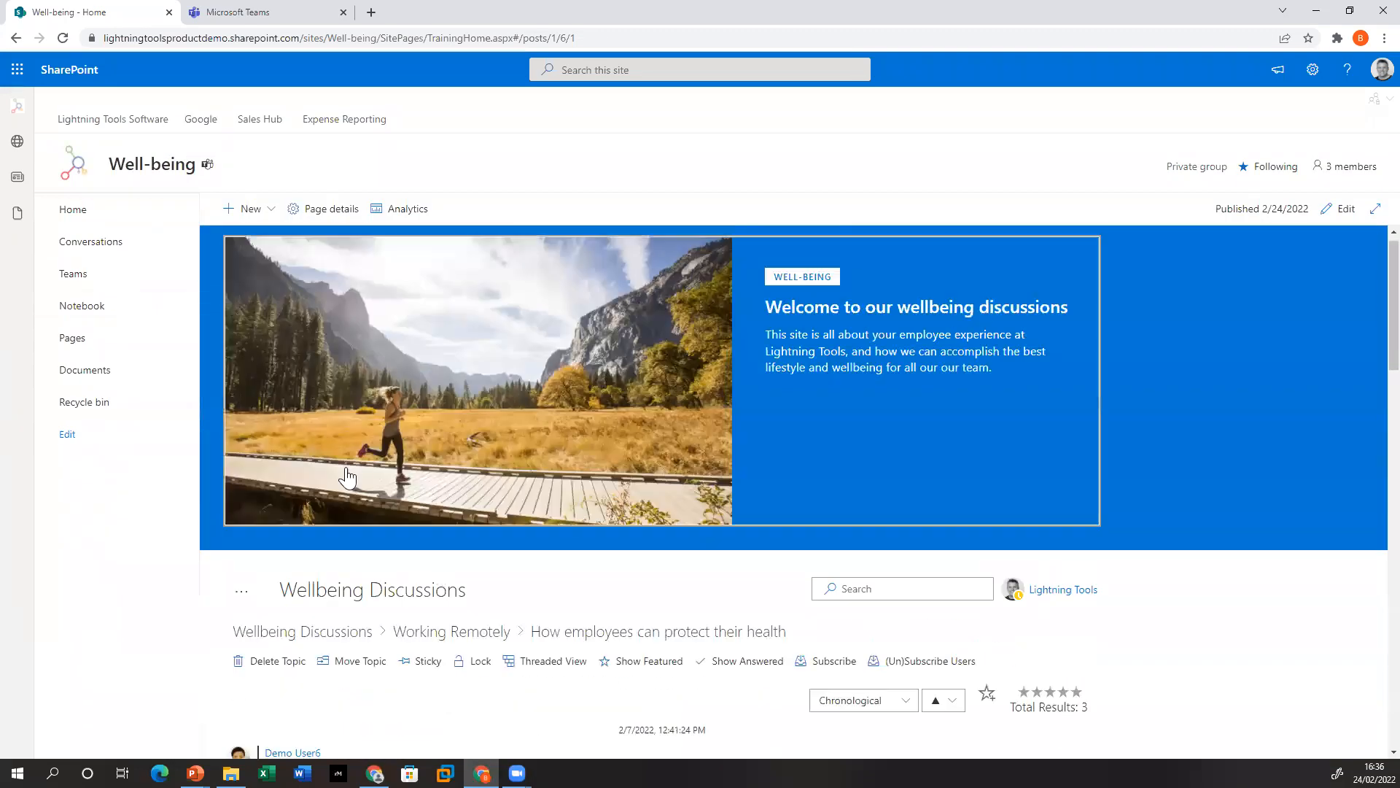
Switch to Teams and return from the open topic to the Social Squared forum overview
{"action": "left_click", "coordinate": [257, 17]}
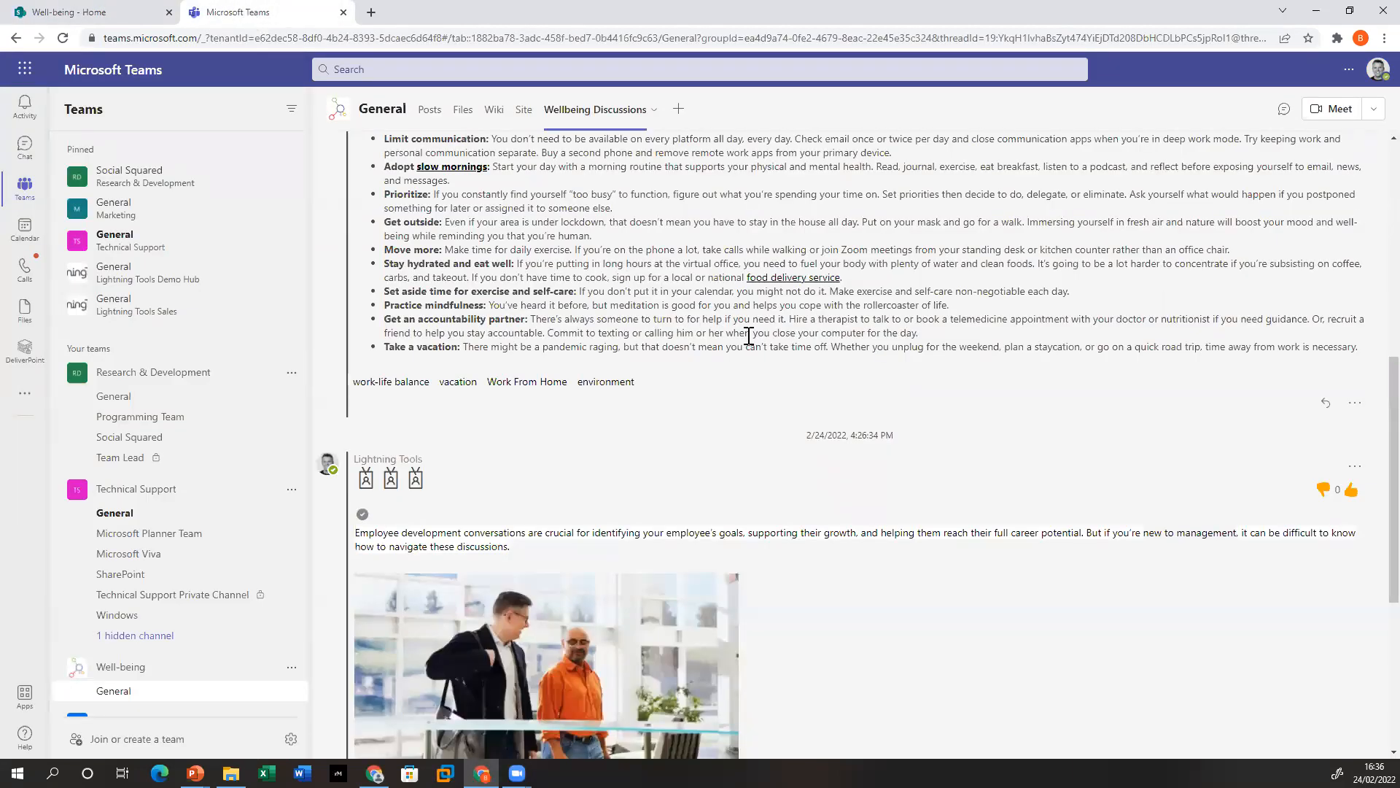
{"action": "scroll", "coordinate": [749, 335], "scroll_direction": "up", "scroll_amount": 5}
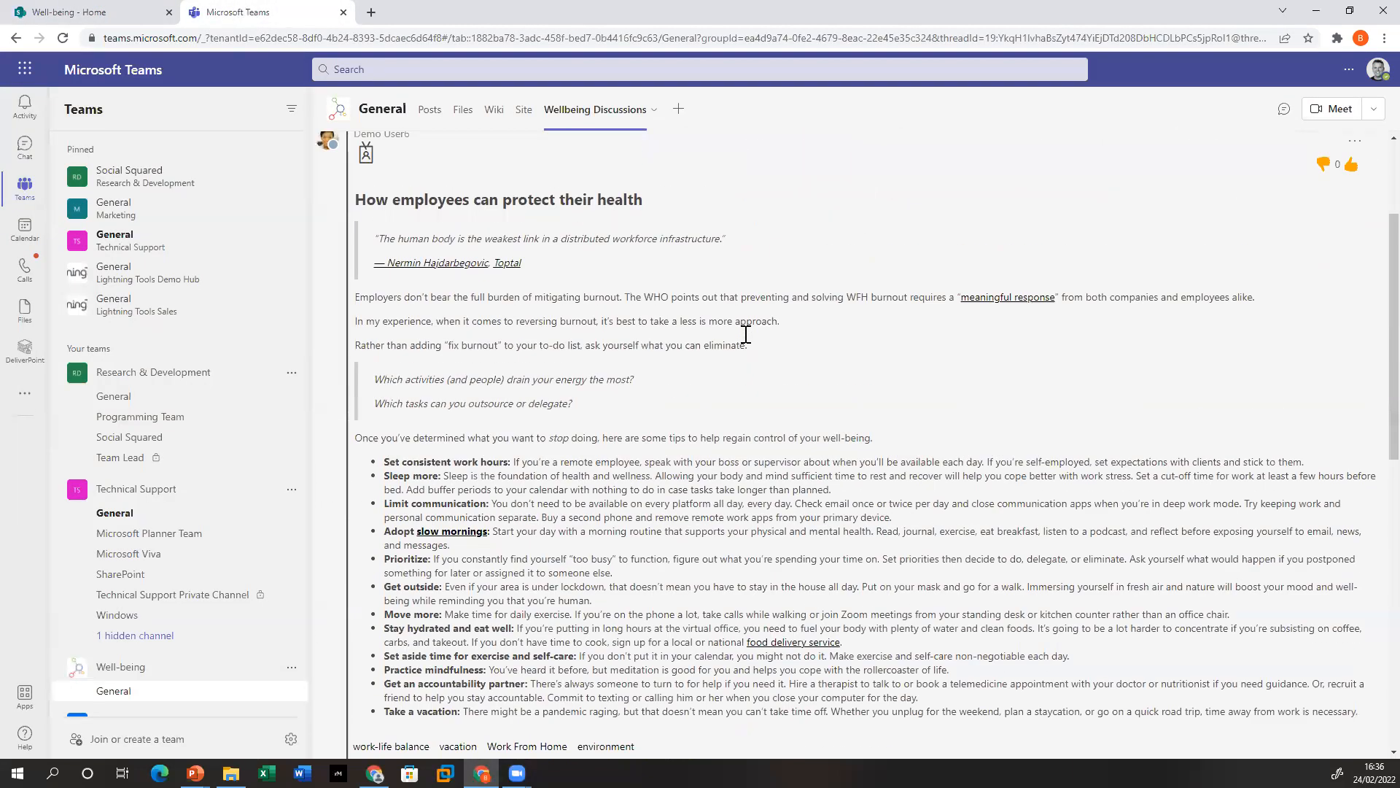
{"action": "scroll", "coordinate": [745, 333], "scroll_direction": "up", "scroll_amount": 3}
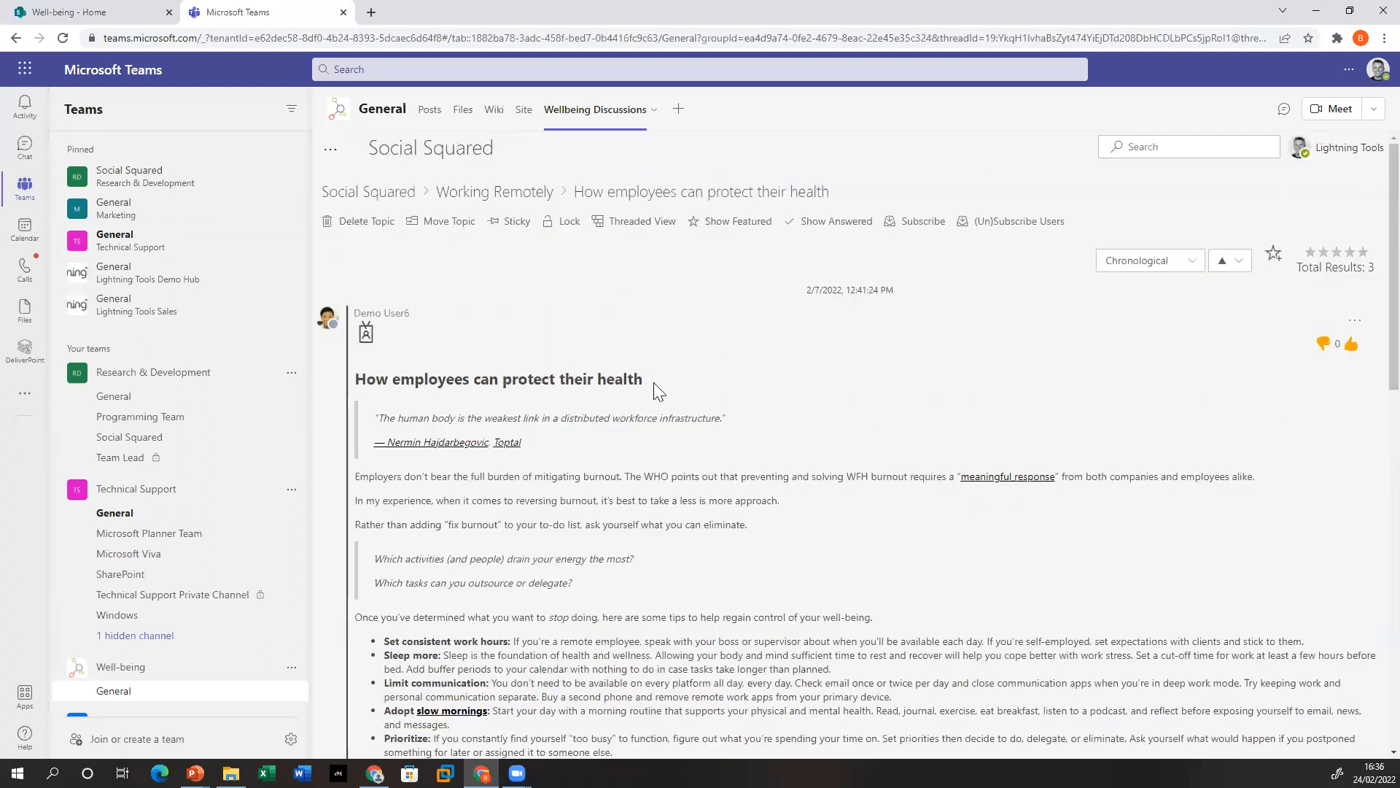
{"action": "left_click", "coordinate": [398, 198]}
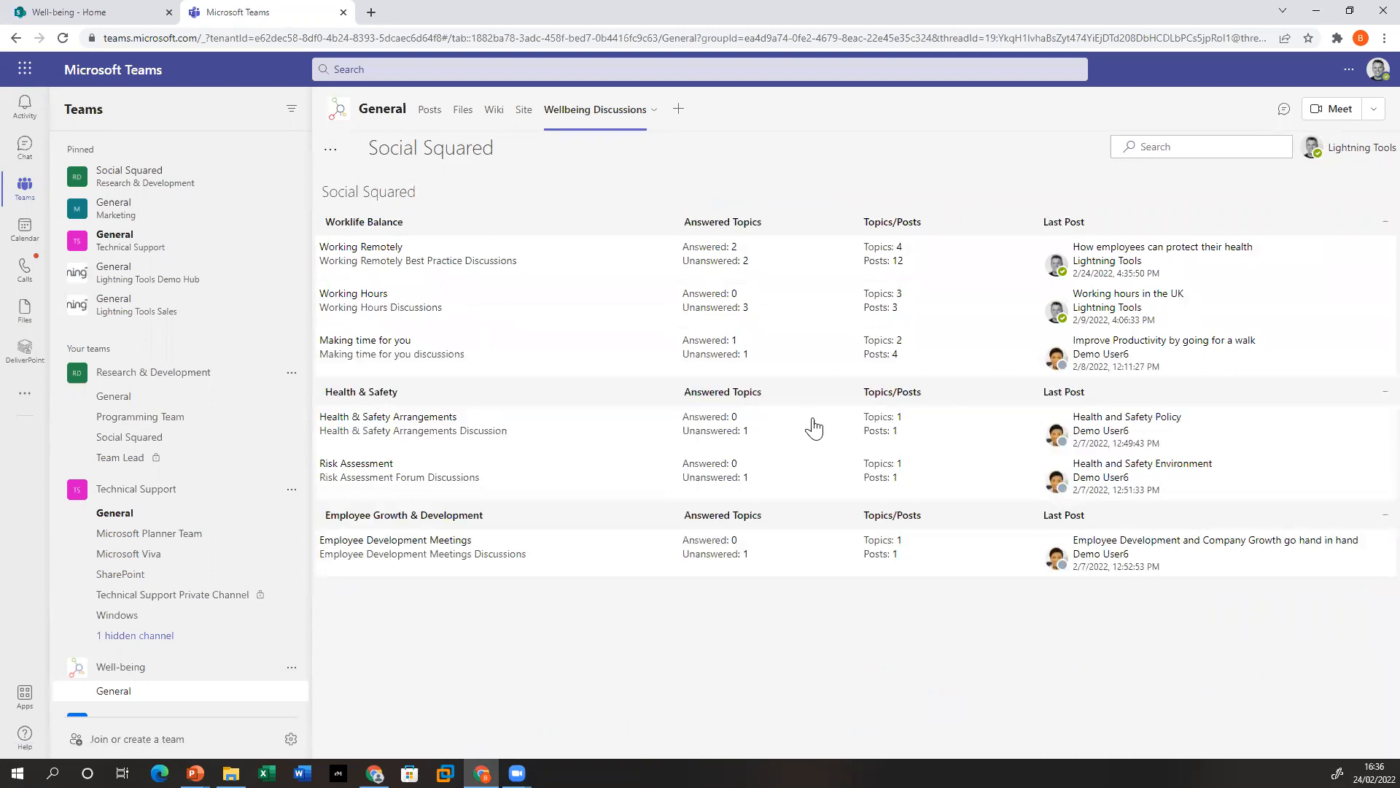
Add a standard channel named "Worklife Balance" to the Well-being team
{"action": "scroll", "coordinate": [158, 496], "scroll_direction": "down", "scroll_amount": 2}
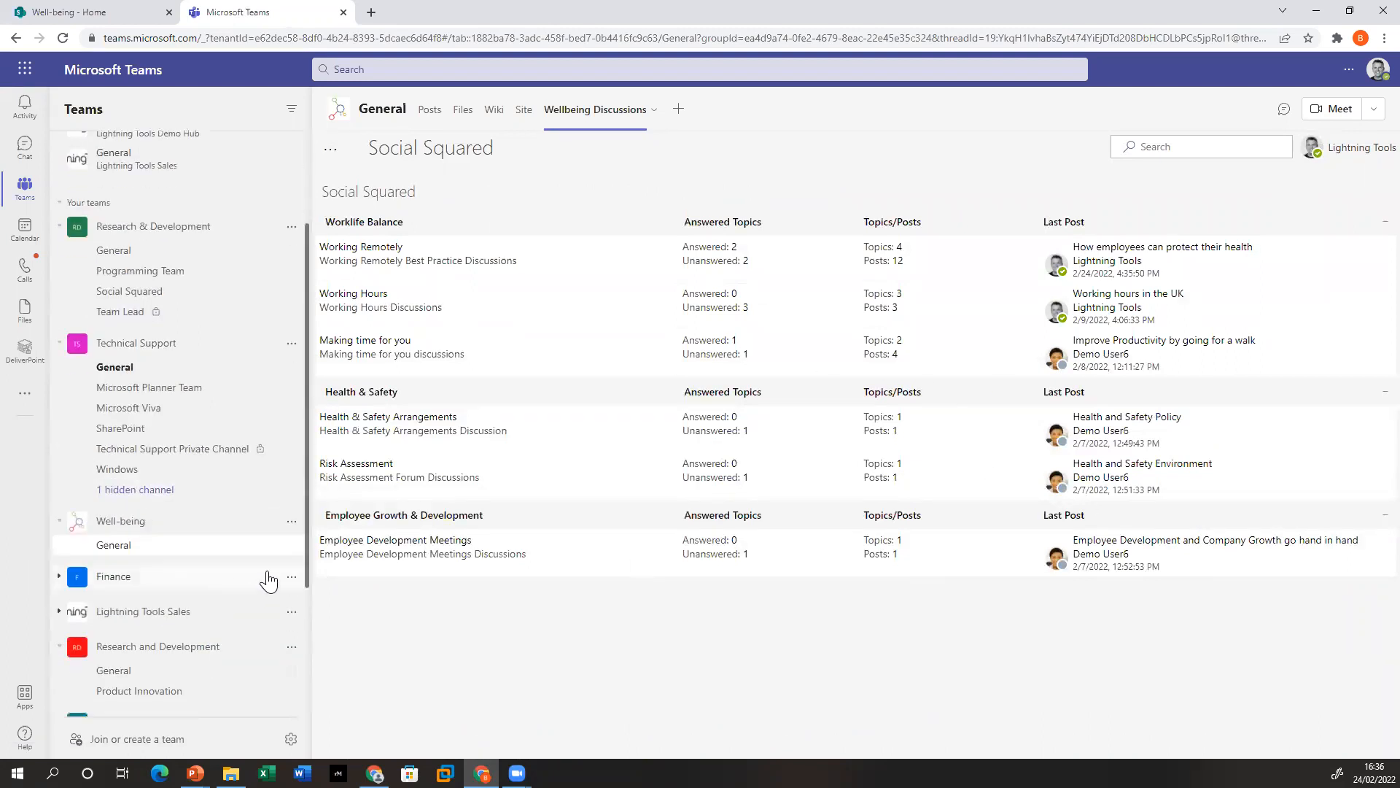
{"action": "left_click", "coordinate": [285, 524]}
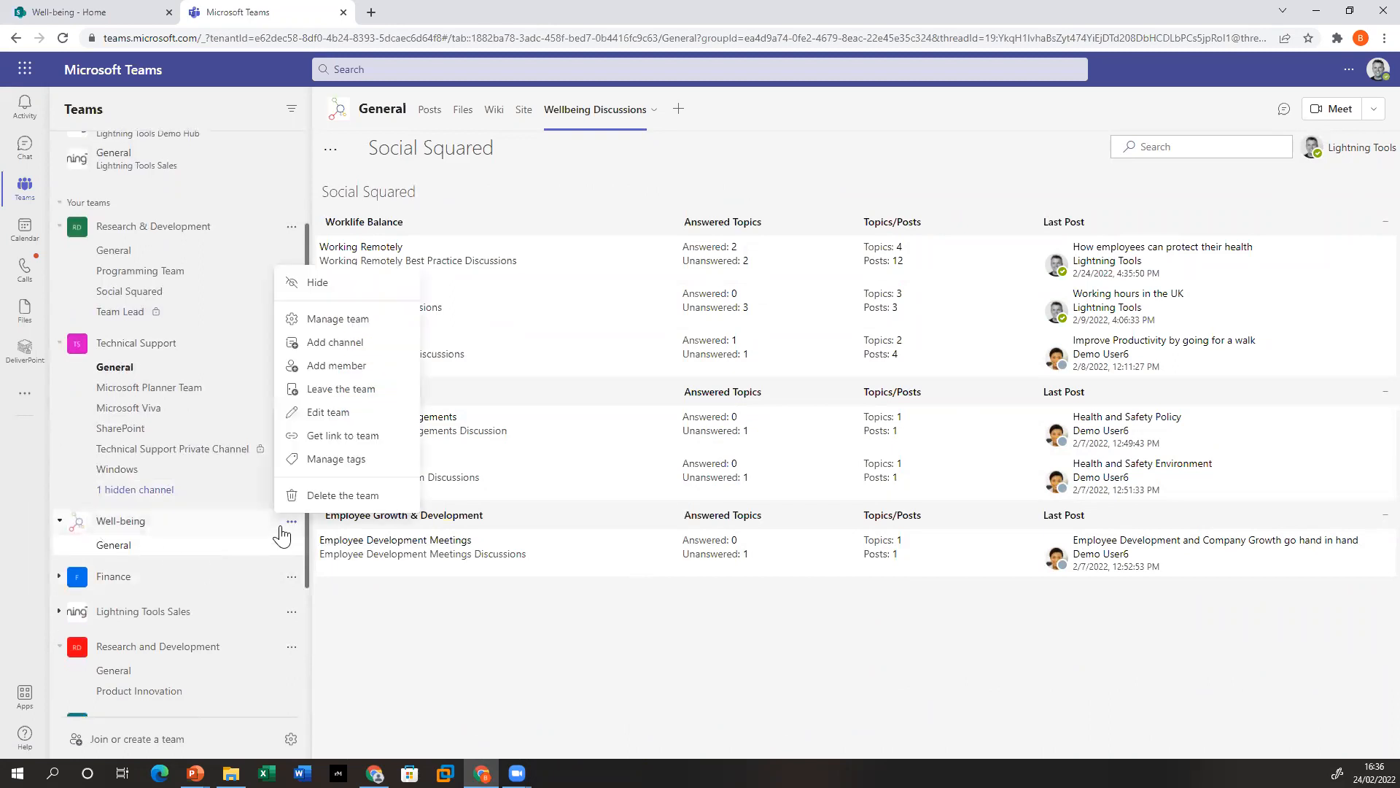
{"action": "left_click", "coordinate": [353, 346]}
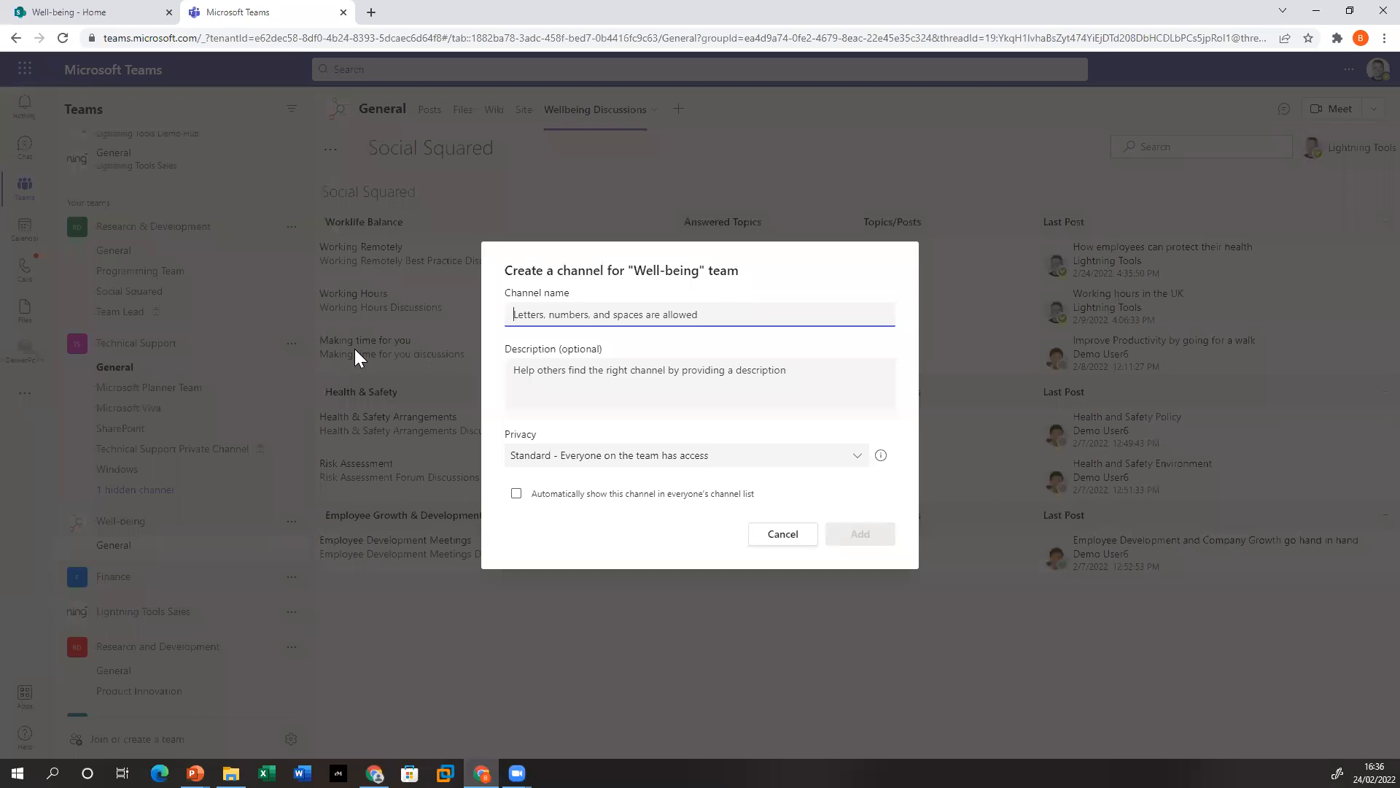
{"action": "type", "text": "Work"}
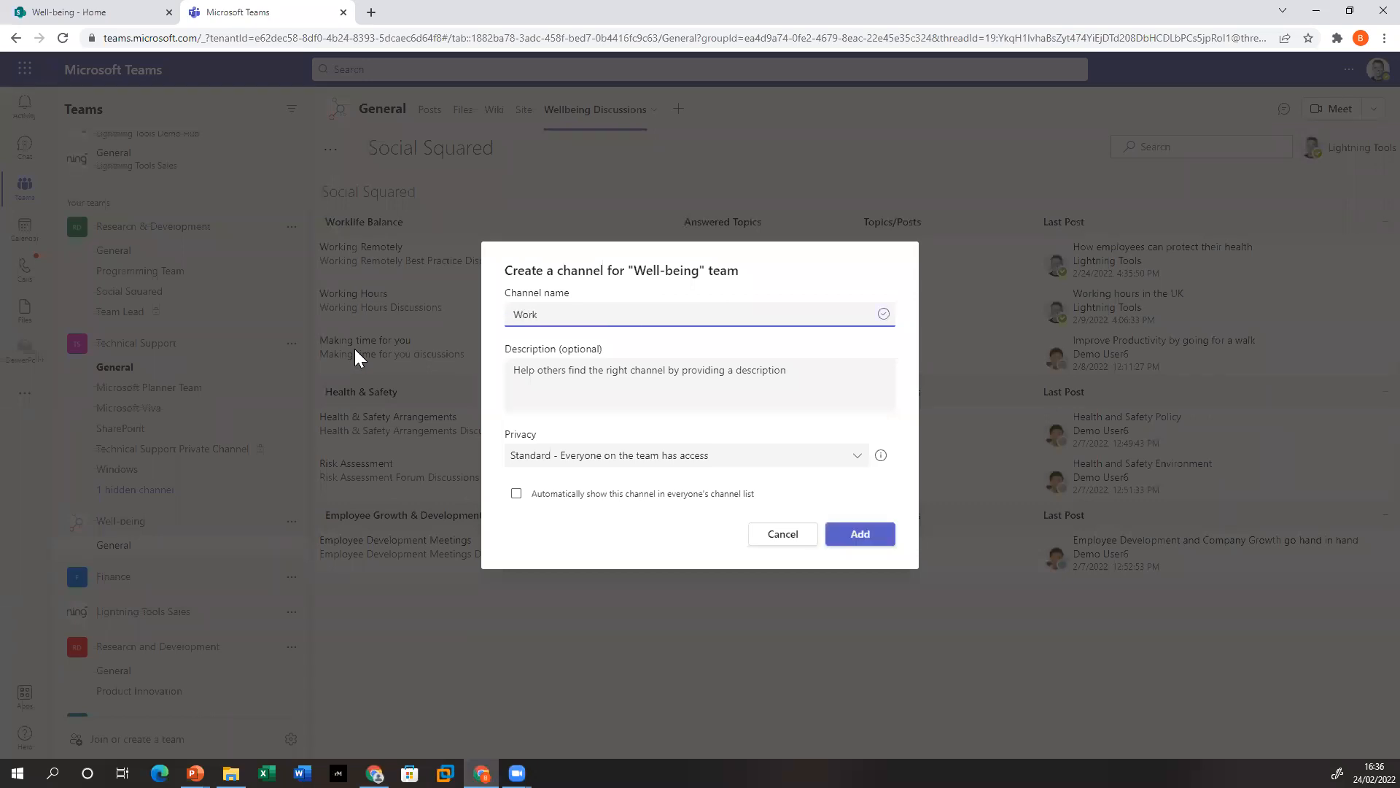
{"action": "type", "text": "life Balance"}
{"action": "left_click", "coordinate": [851, 544]}
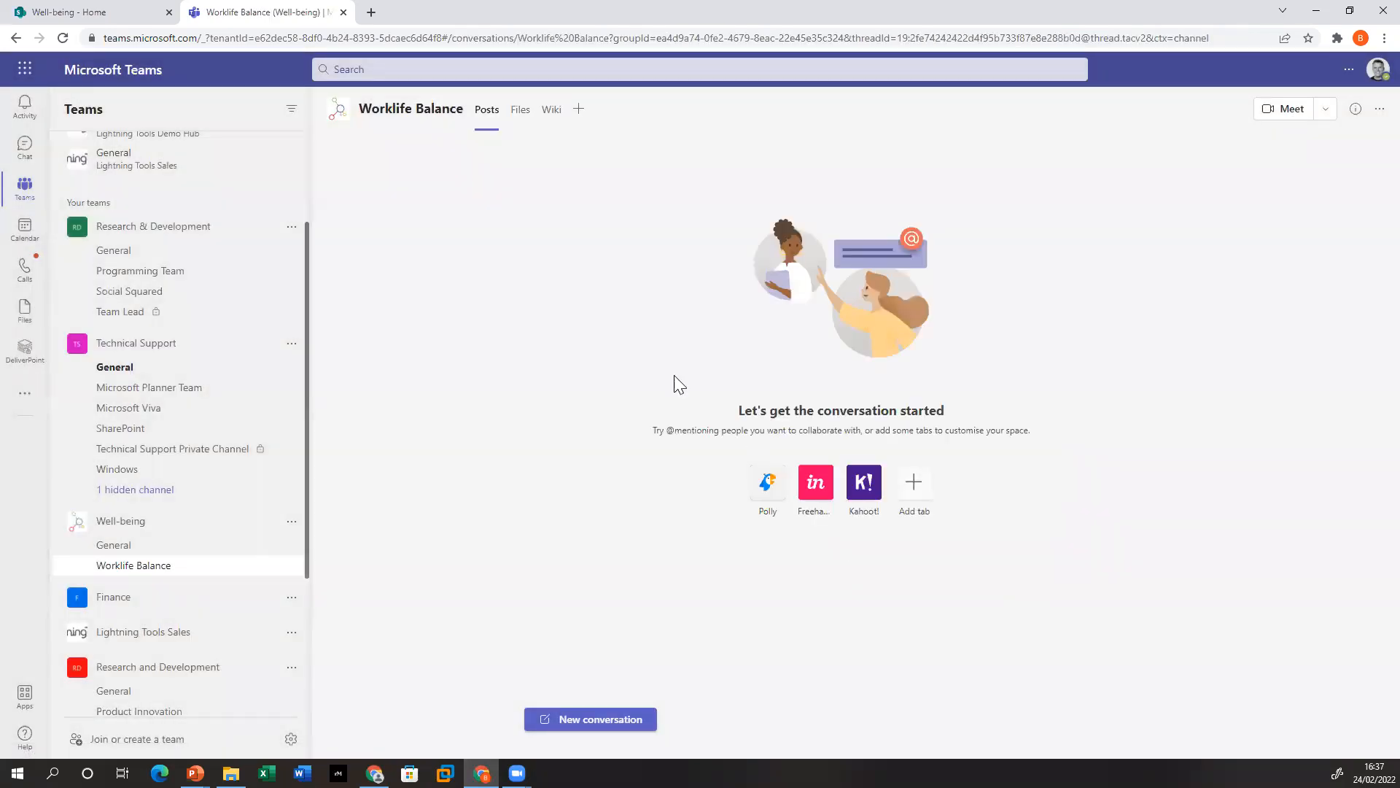
Add a Social Squared Forums tab to the Worklife Balance channel, keeping the post to the channel about it
{"action": "left_click", "coordinate": [579, 110]}
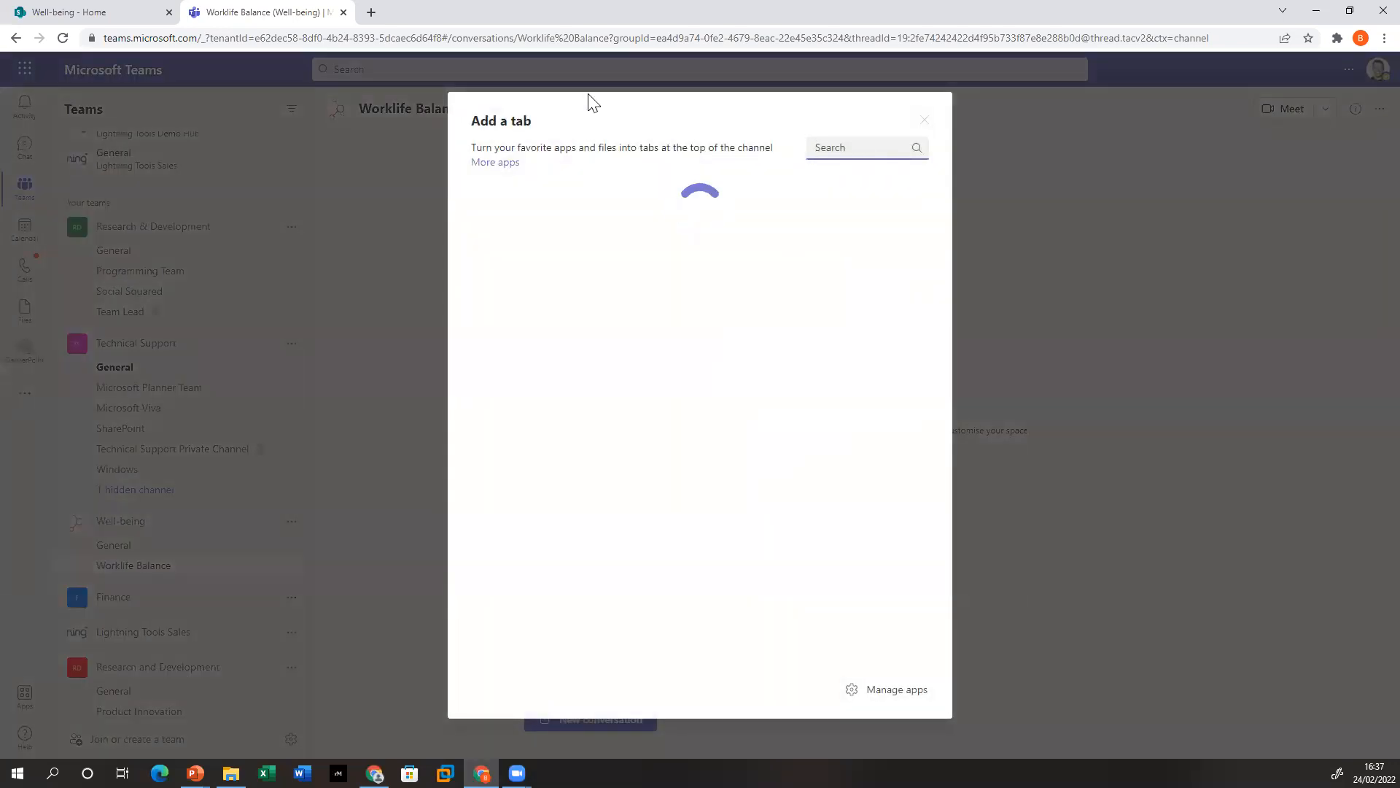
{"action": "left_click", "coordinate": [487, 257]}
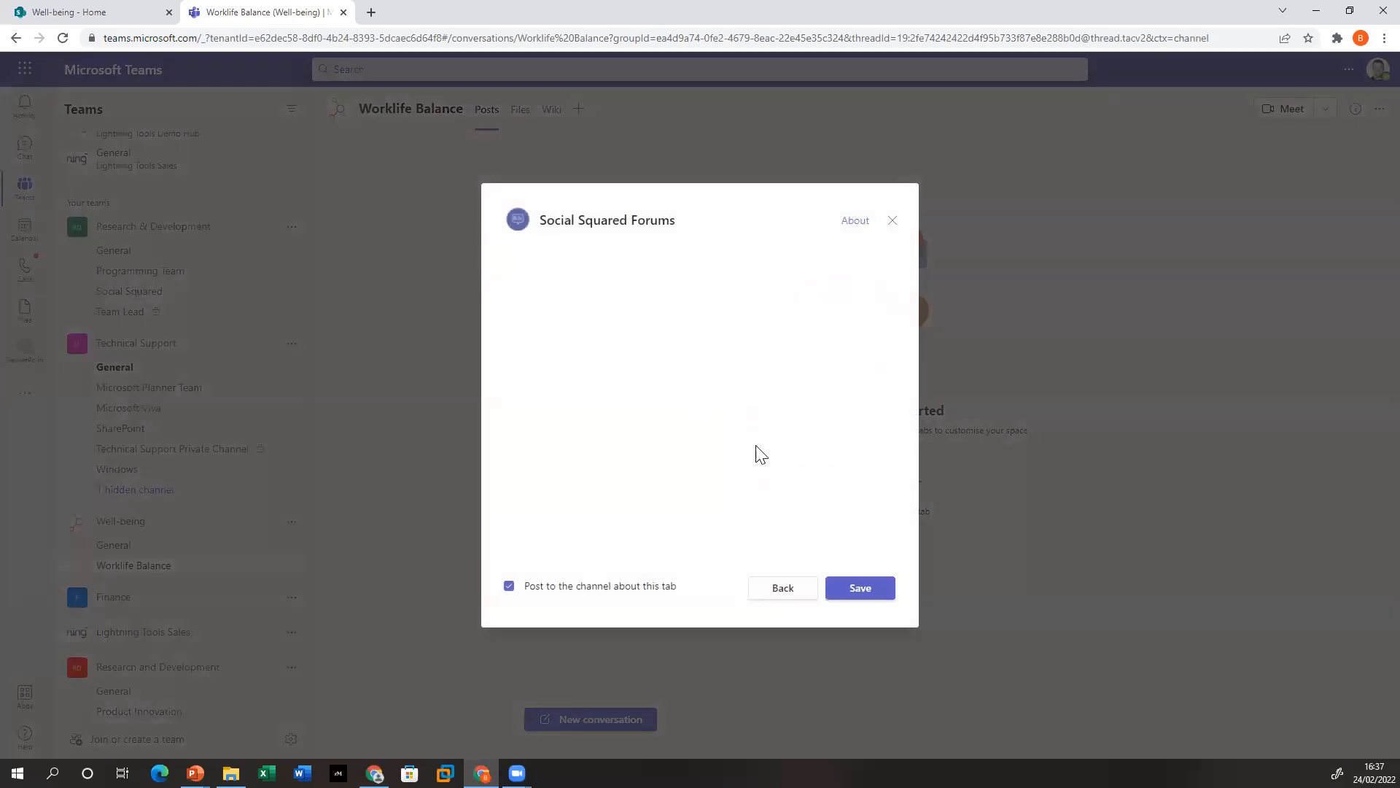
{"action": "left_click", "coordinate": [854, 587]}
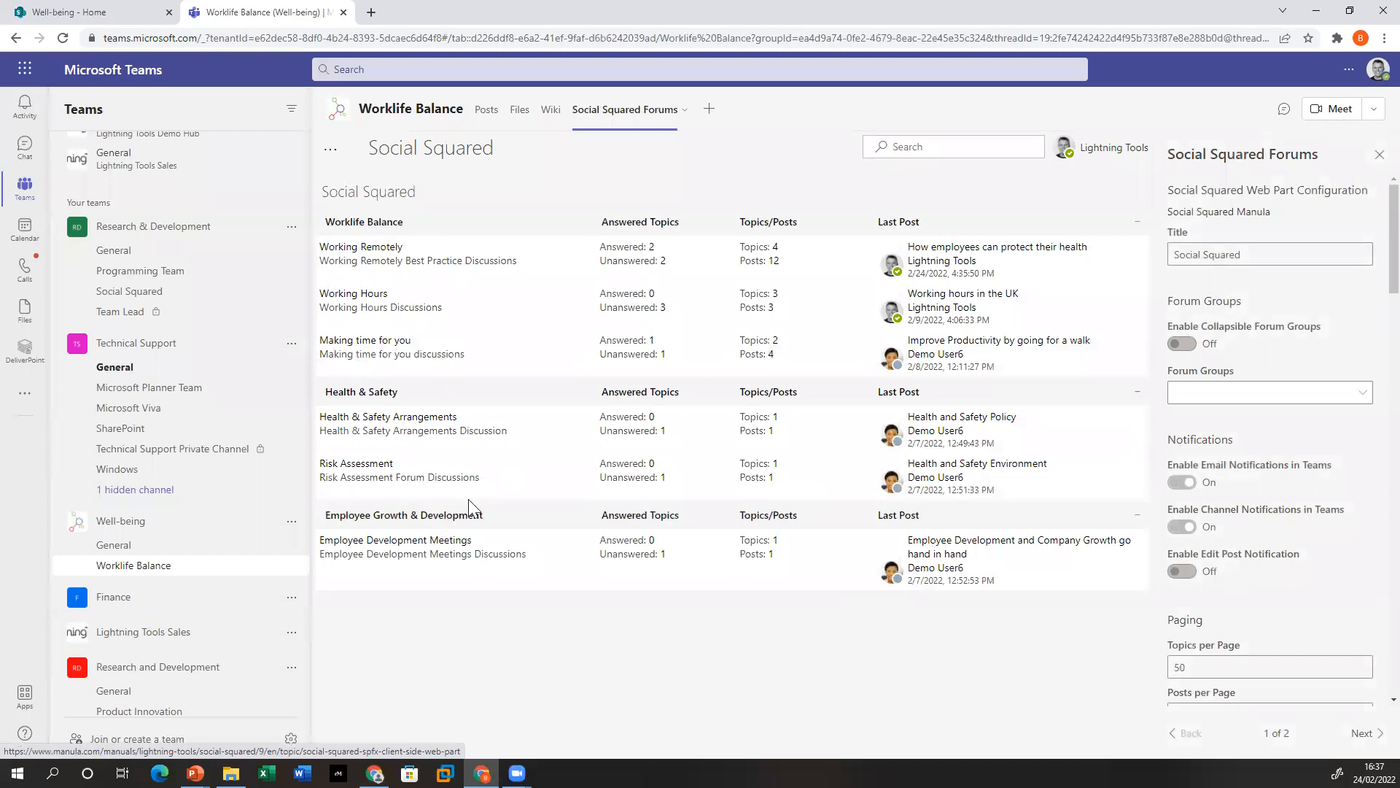
Limit the new forums tab to the Worklife Balance forum group and close its configuration
{"action": "left_click", "coordinate": [1328, 395]}
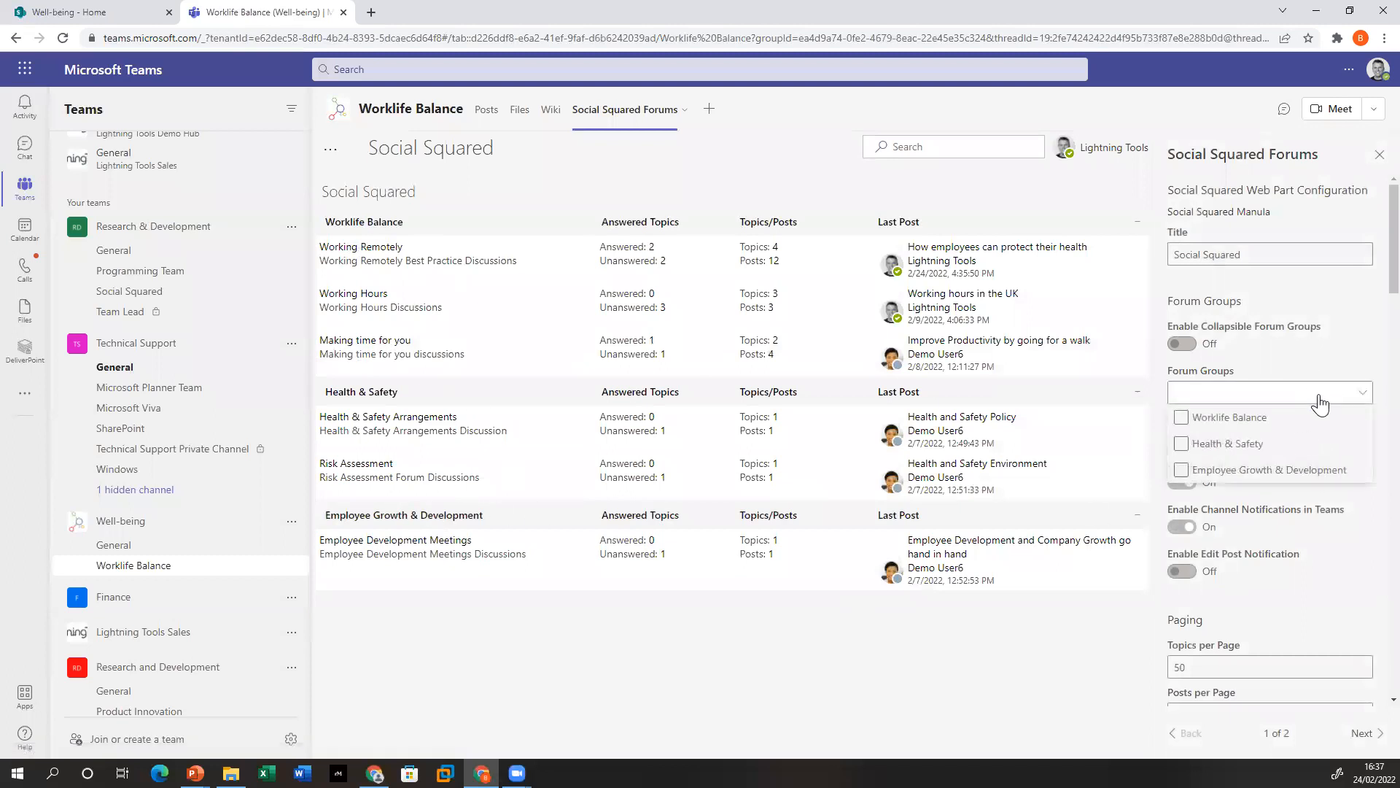
{"action": "left_click", "coordinate": [1182, 422]}
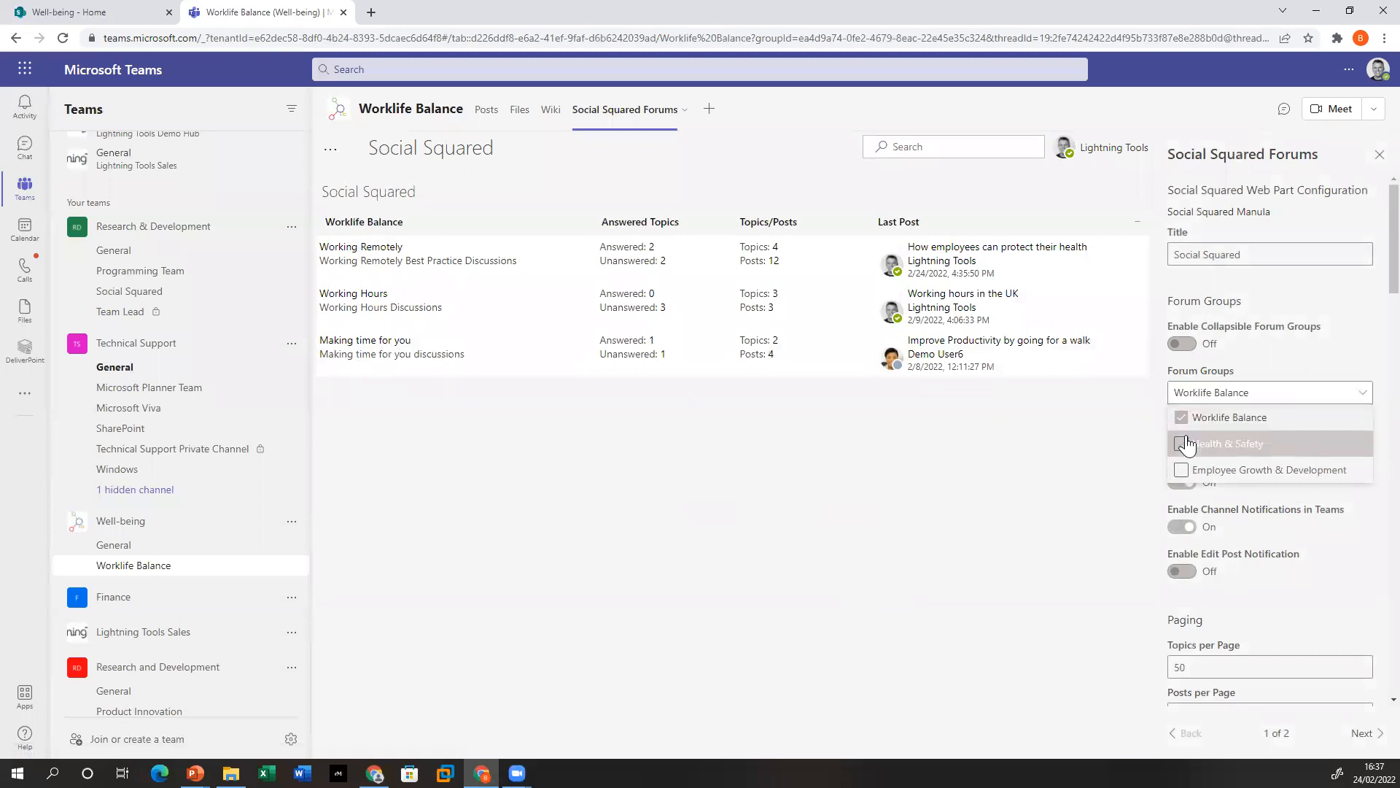
{"action": "left_click", "coordinate": [1368, 353]}
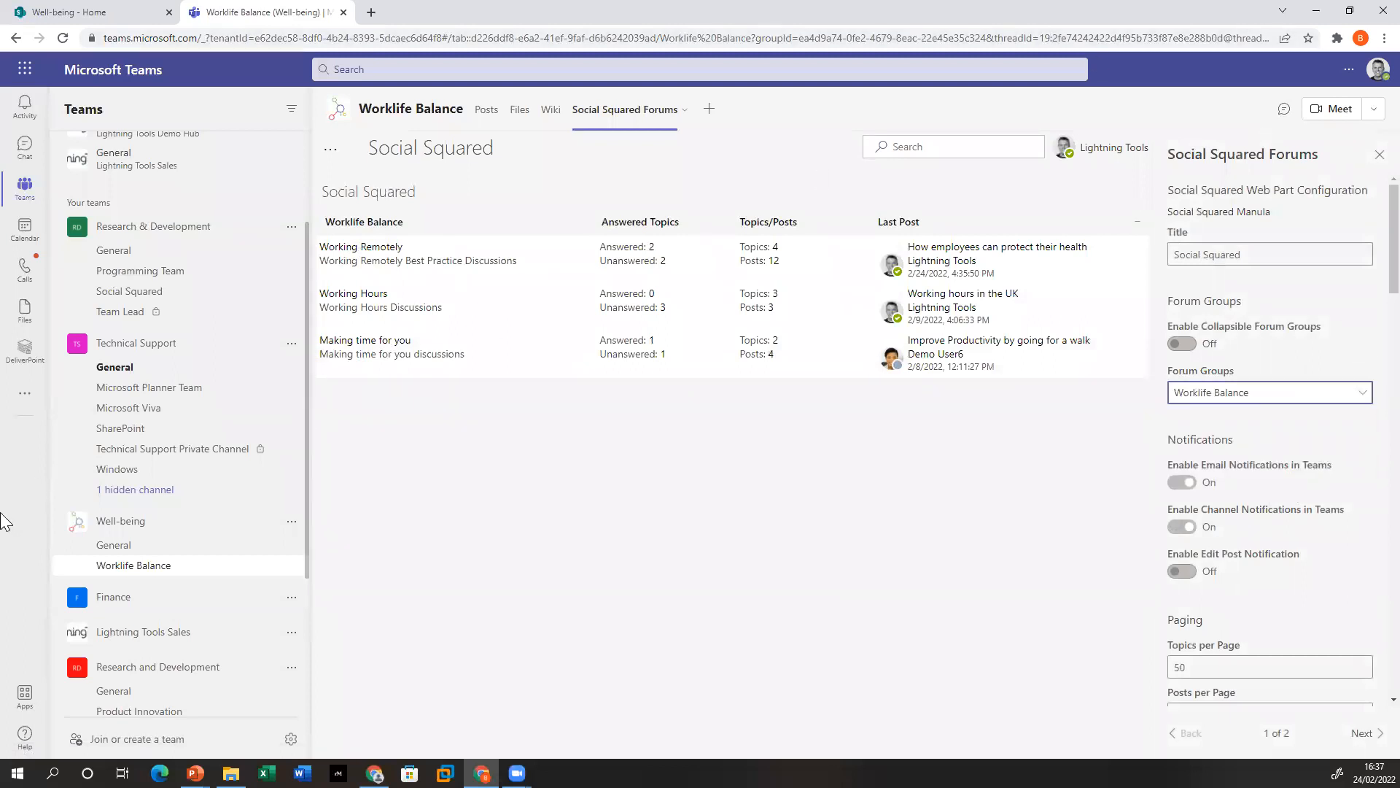
{"action": "left_click", "coordinate": [1378, 155]}
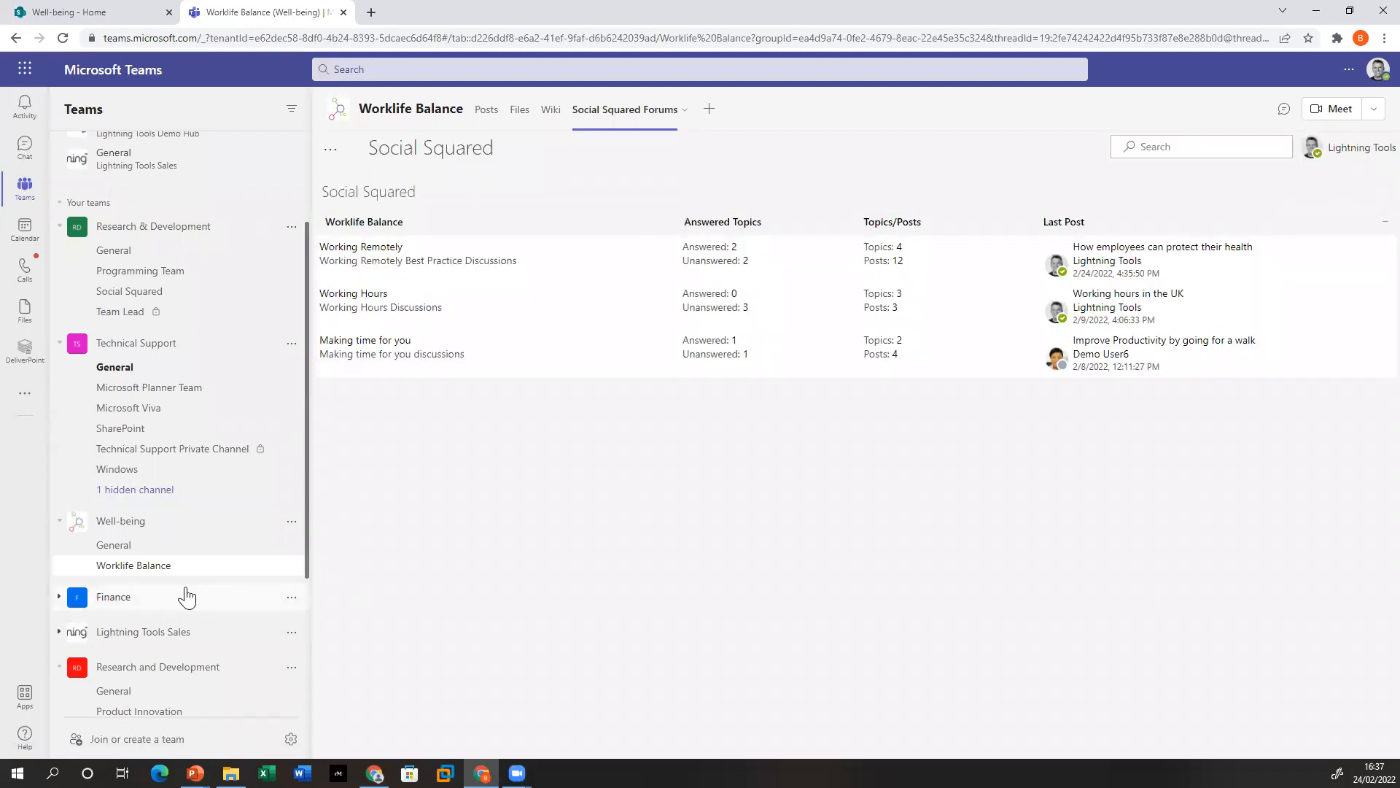
Show the Wellbeing Discussions forums in the Well-being team's General channel for comparison
{"action": "left_click", "coordinate": [138, 551]}
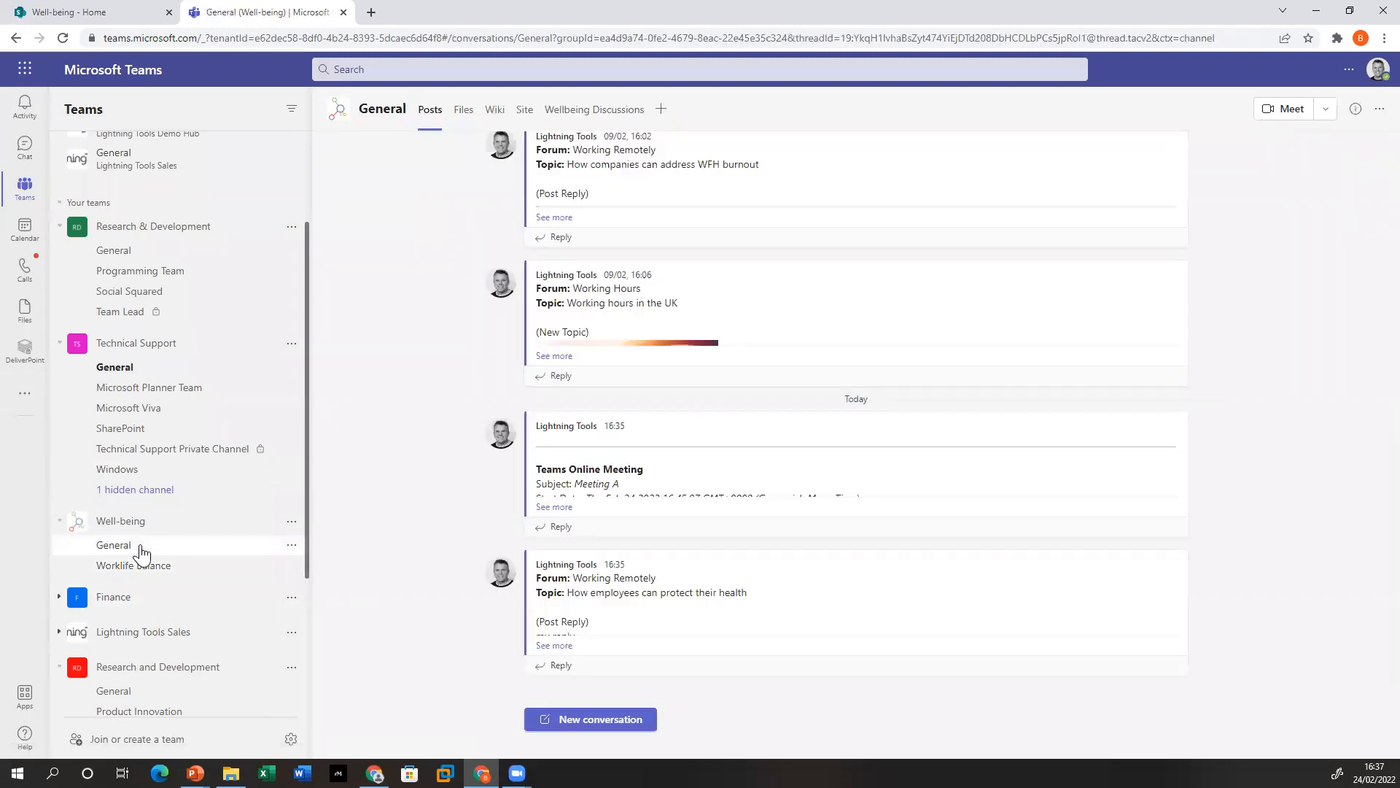
{"action": "left_click", "coordinate": [595, 110]}
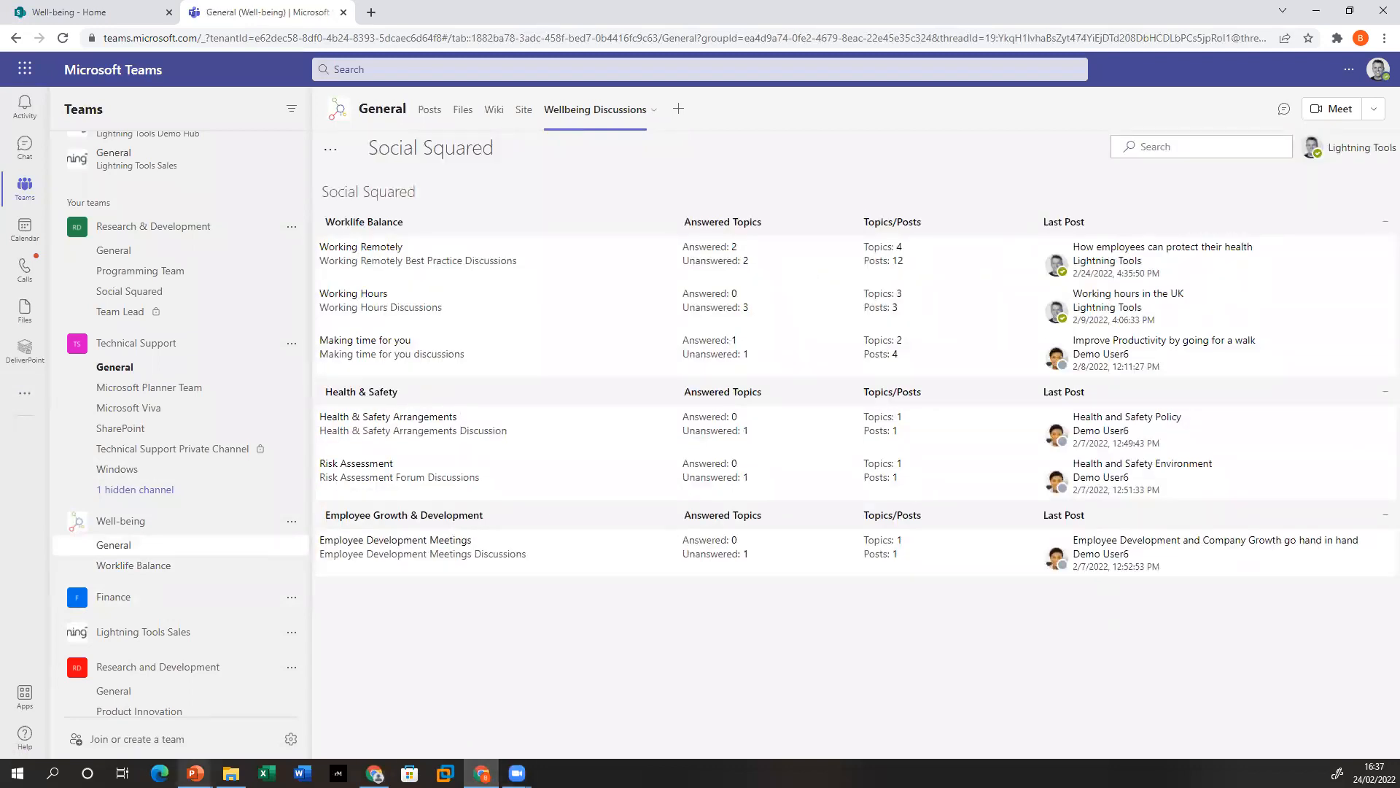
Switch to the PowerPoint slide show, present the "Configuring Social Squared" slide, and return to the browser
{"action": "left_click", "coordinate": [195, 773]}
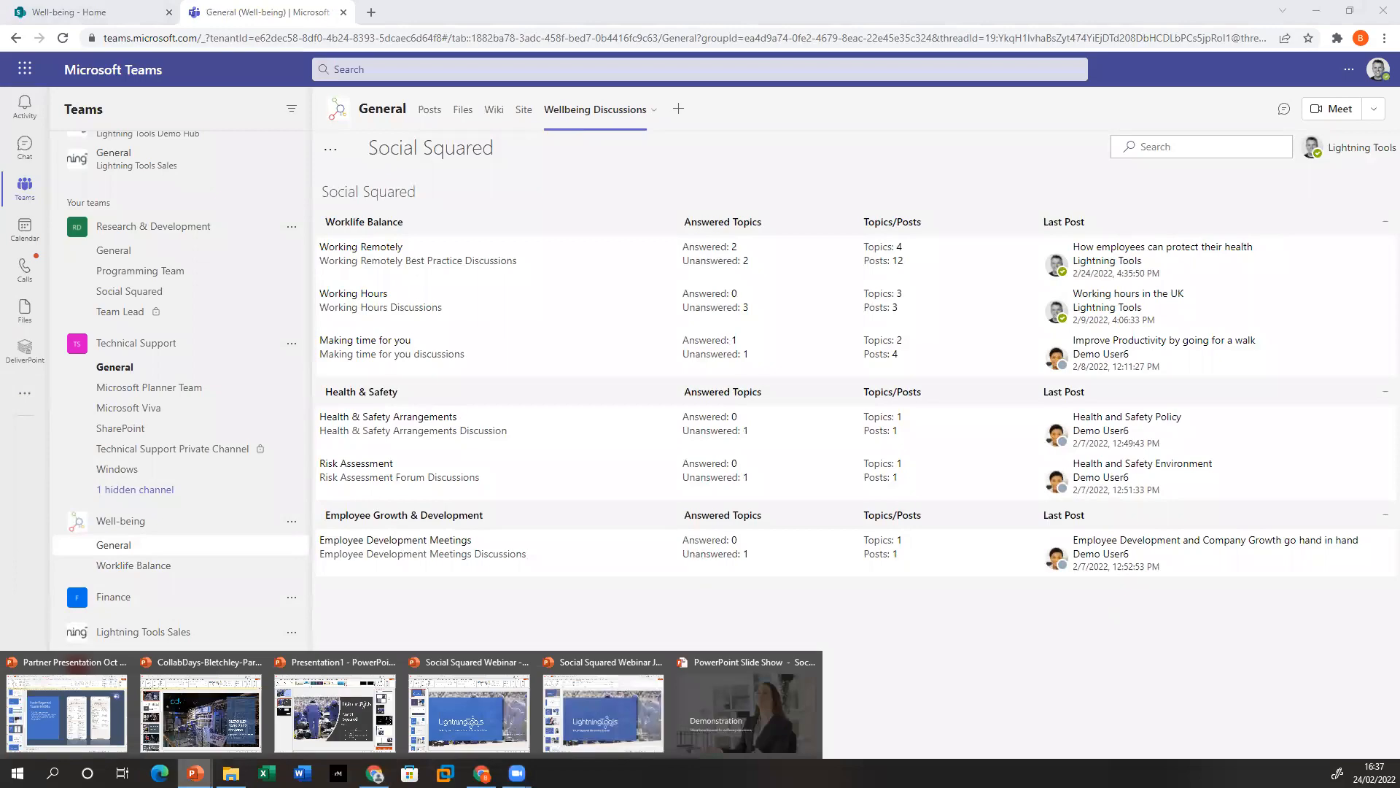
{"action": "left_click", "coordinate": [791, 731]}
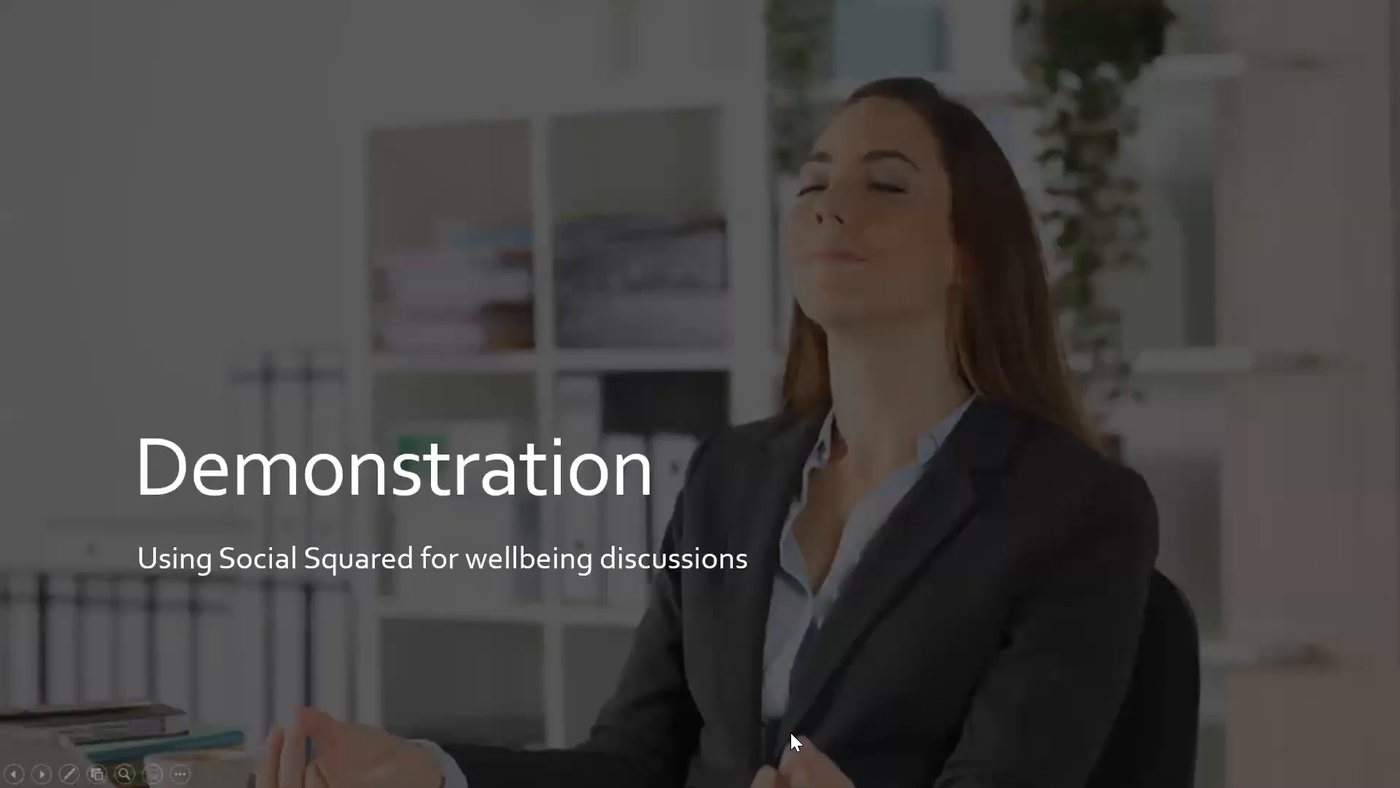
{"action": "left_click", "coordinate": [630, 471]}
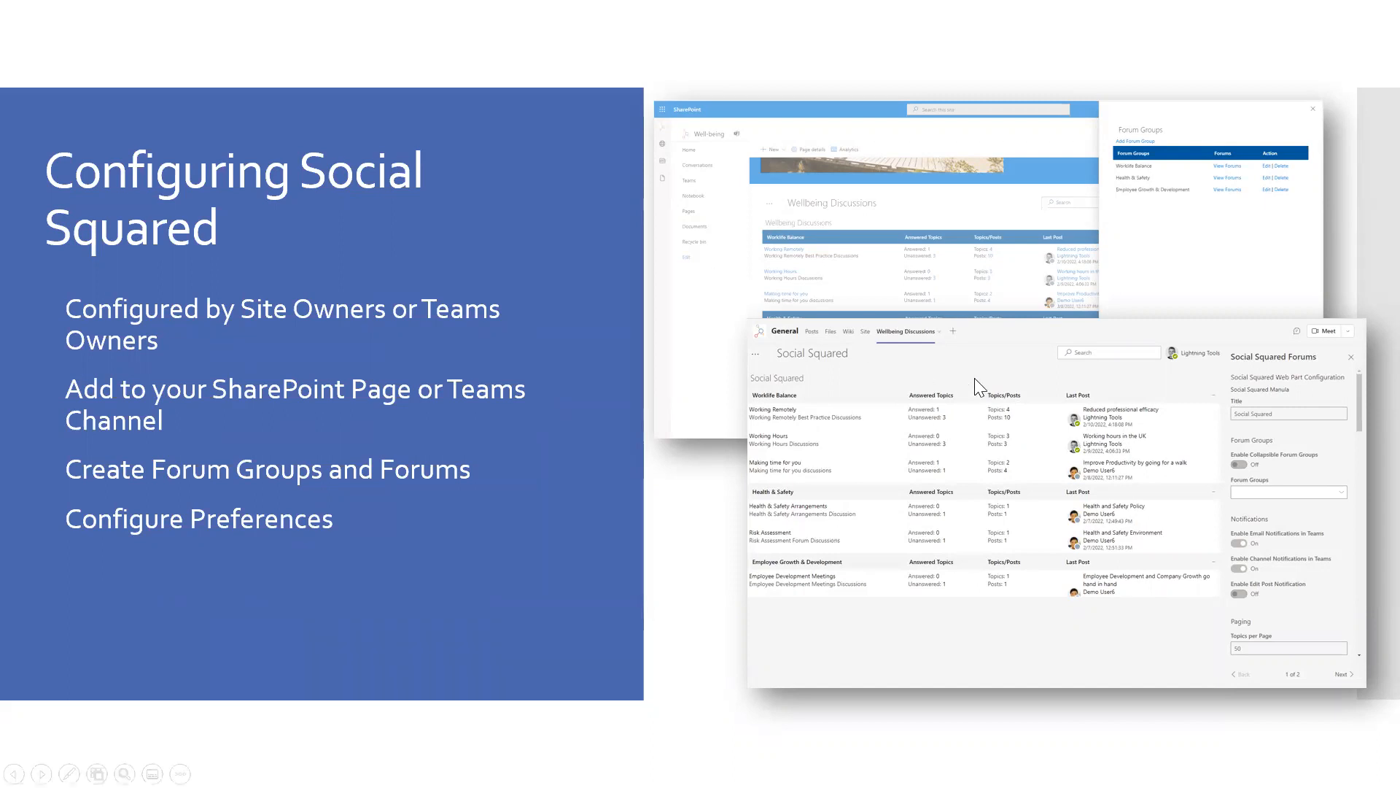
{"action": "left_click", "coordinate": [1191, 551]}
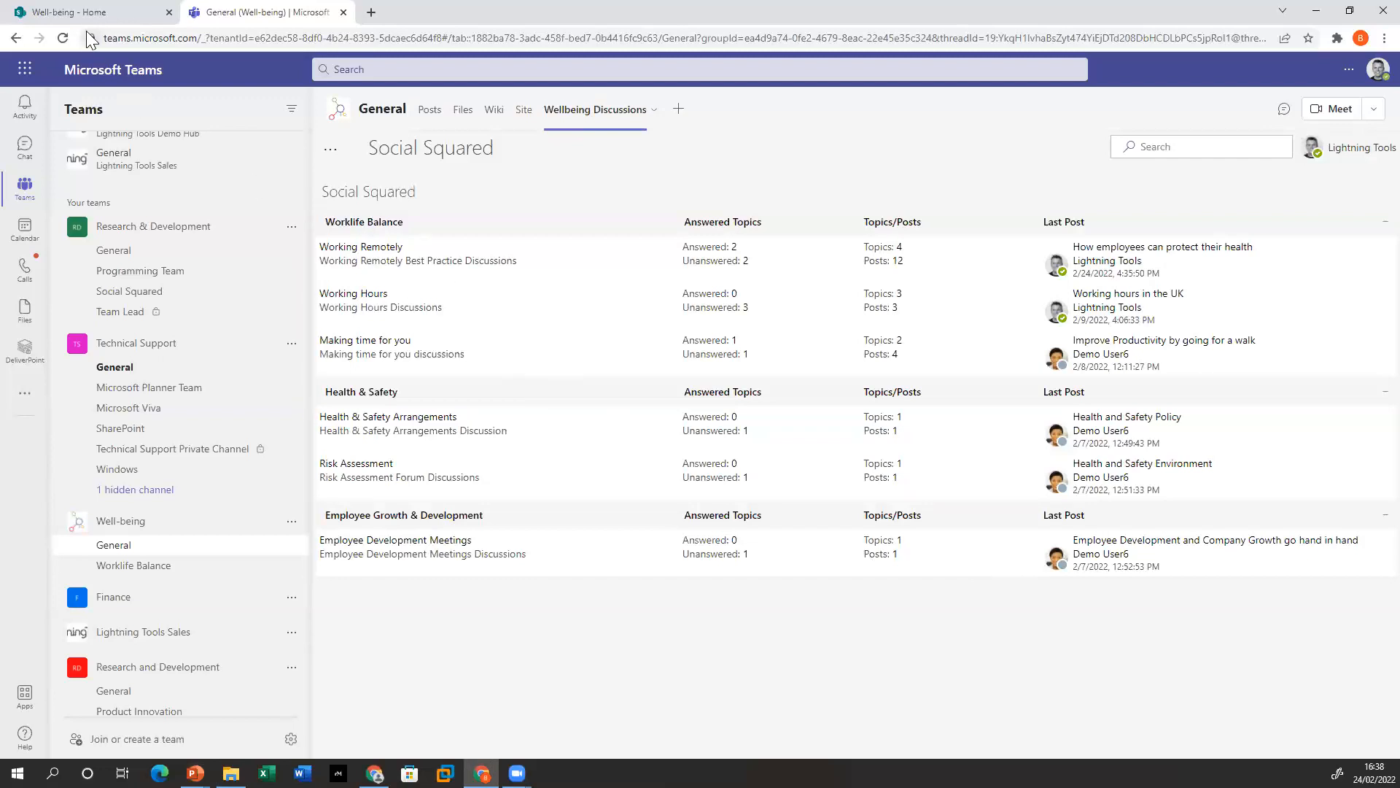
Switch to SharePoint and create a blank page named "Watercooler" on the Lightning Tools Software site
{"action": "left_click", "coordinate": [80, 12]}
{"action": "left_click", "coordinate": [121, 120]}
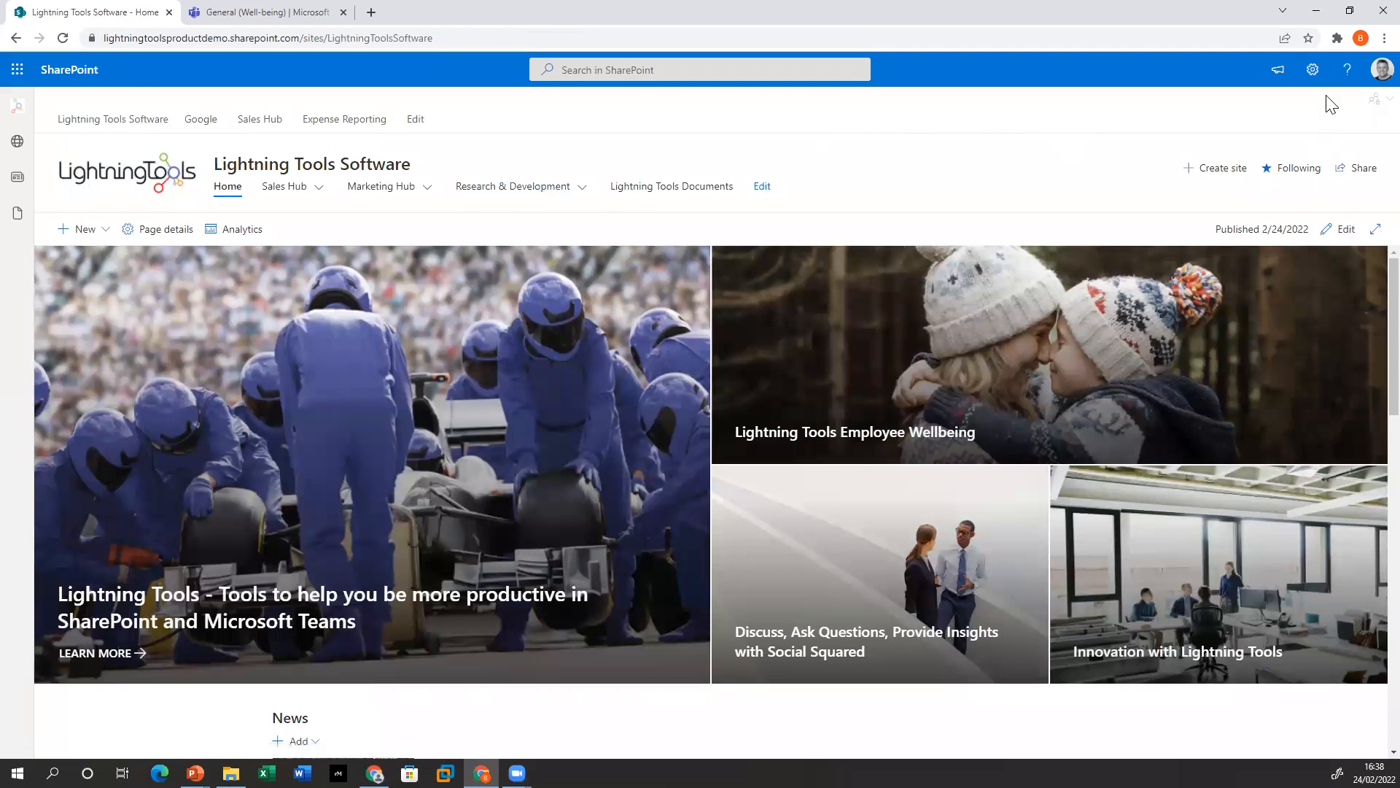
{"action": "left_click", "coordinate": [1305, 79]}
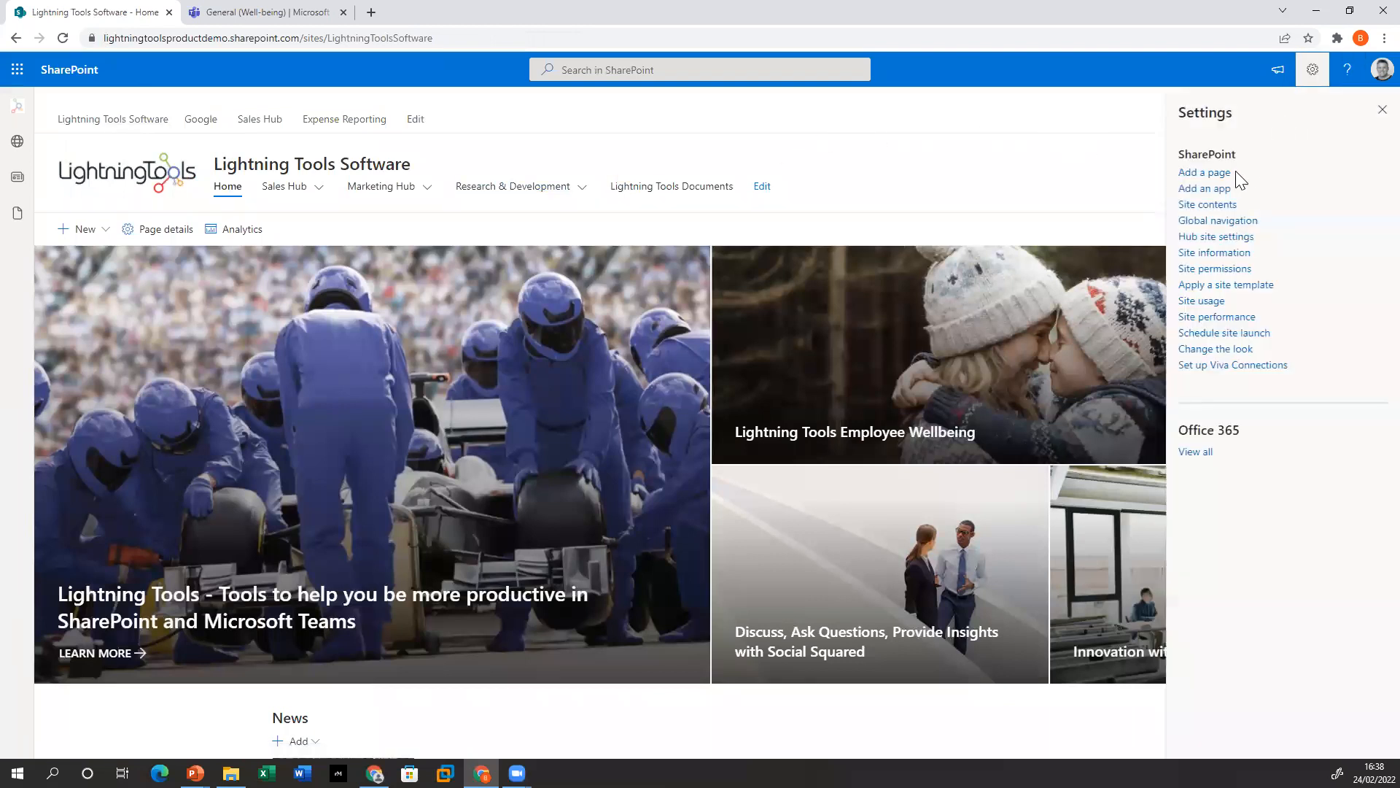
{"action": "left_click", "coordinate": [1214, 175]}
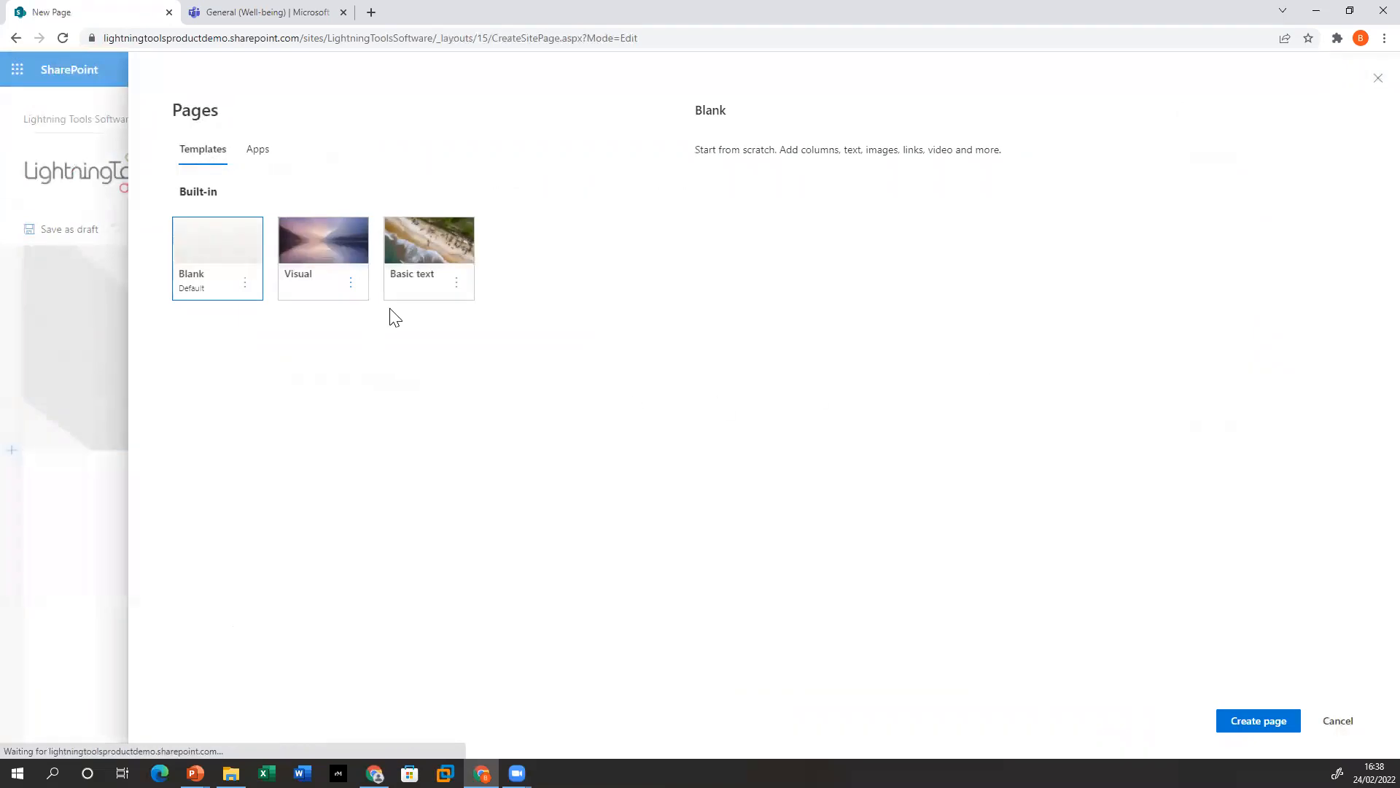
{"action": "left_click", "coordinate": [1266, 722]}
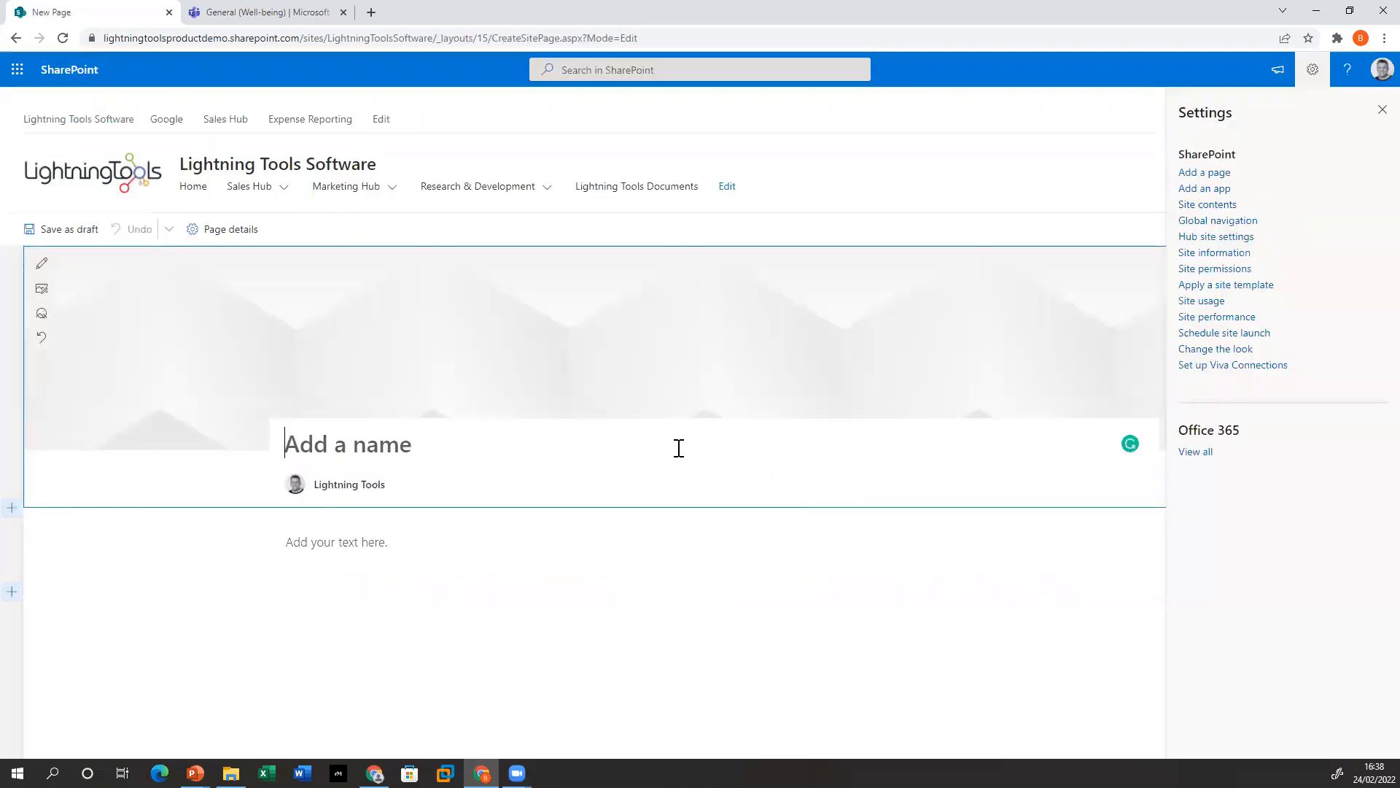
{"action": "type", "text": "Watercooler"}
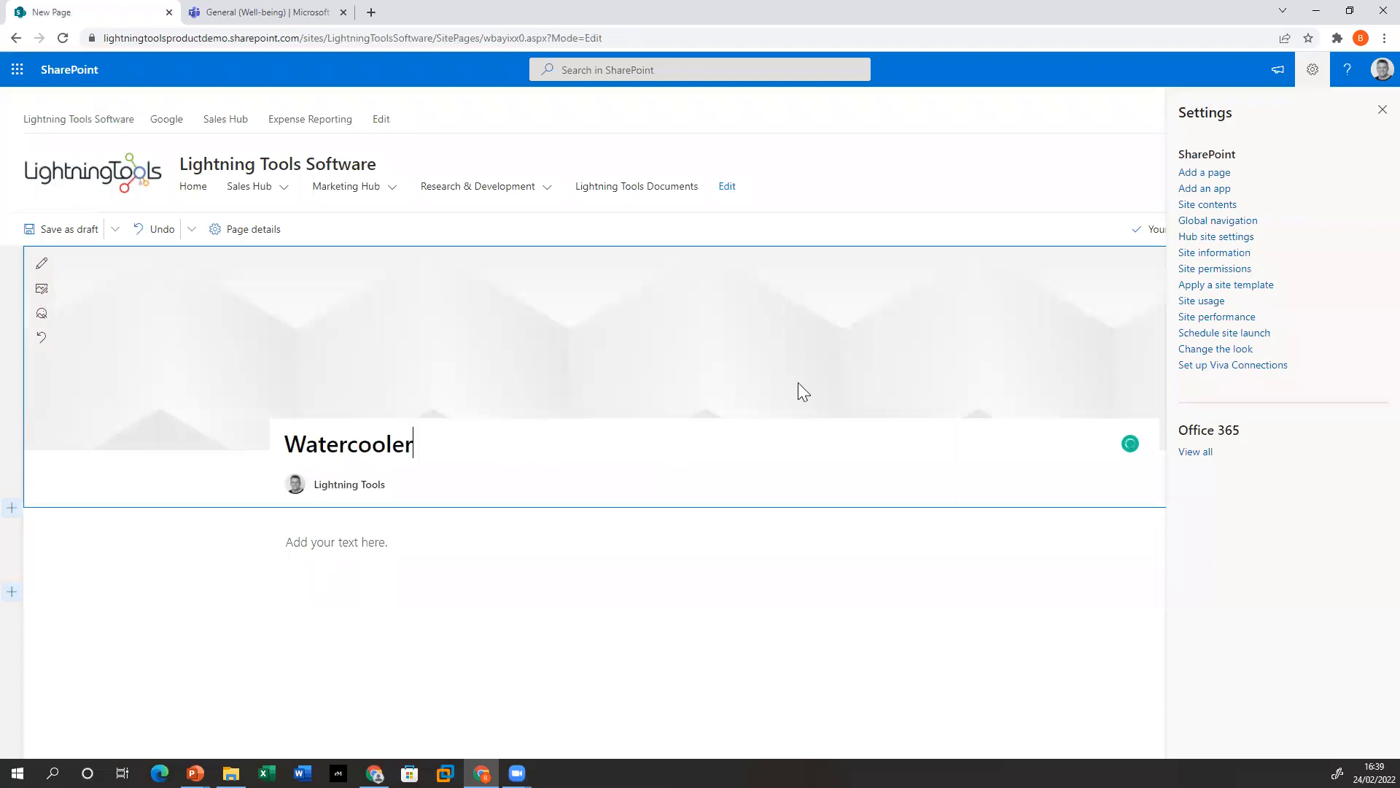
Add the Social Squared Forums web part to the Watercooler page body and dismiss the site settings
{"action": "left_click", "coordinate": [690, 553]}
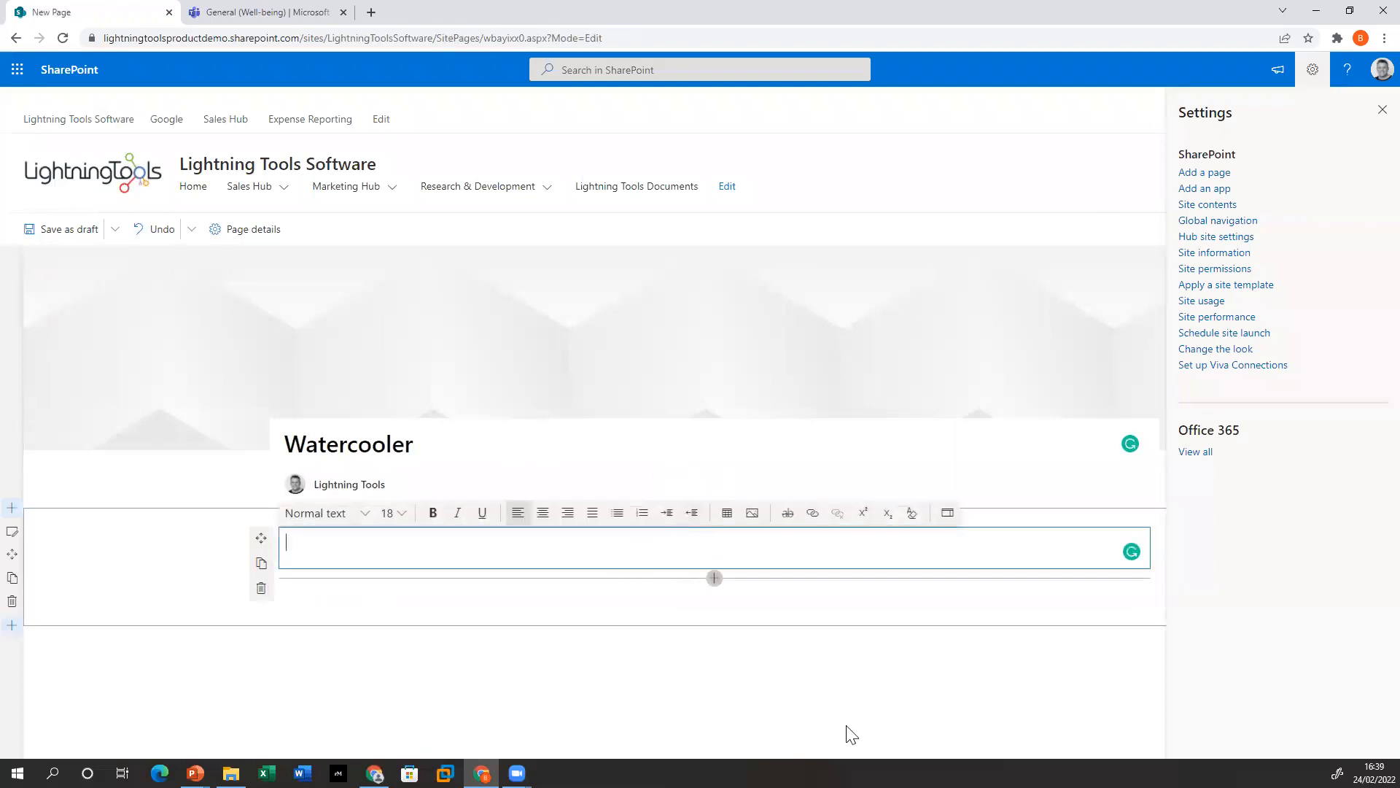
{"action": "left_click", "coordinate": [714, 519]}
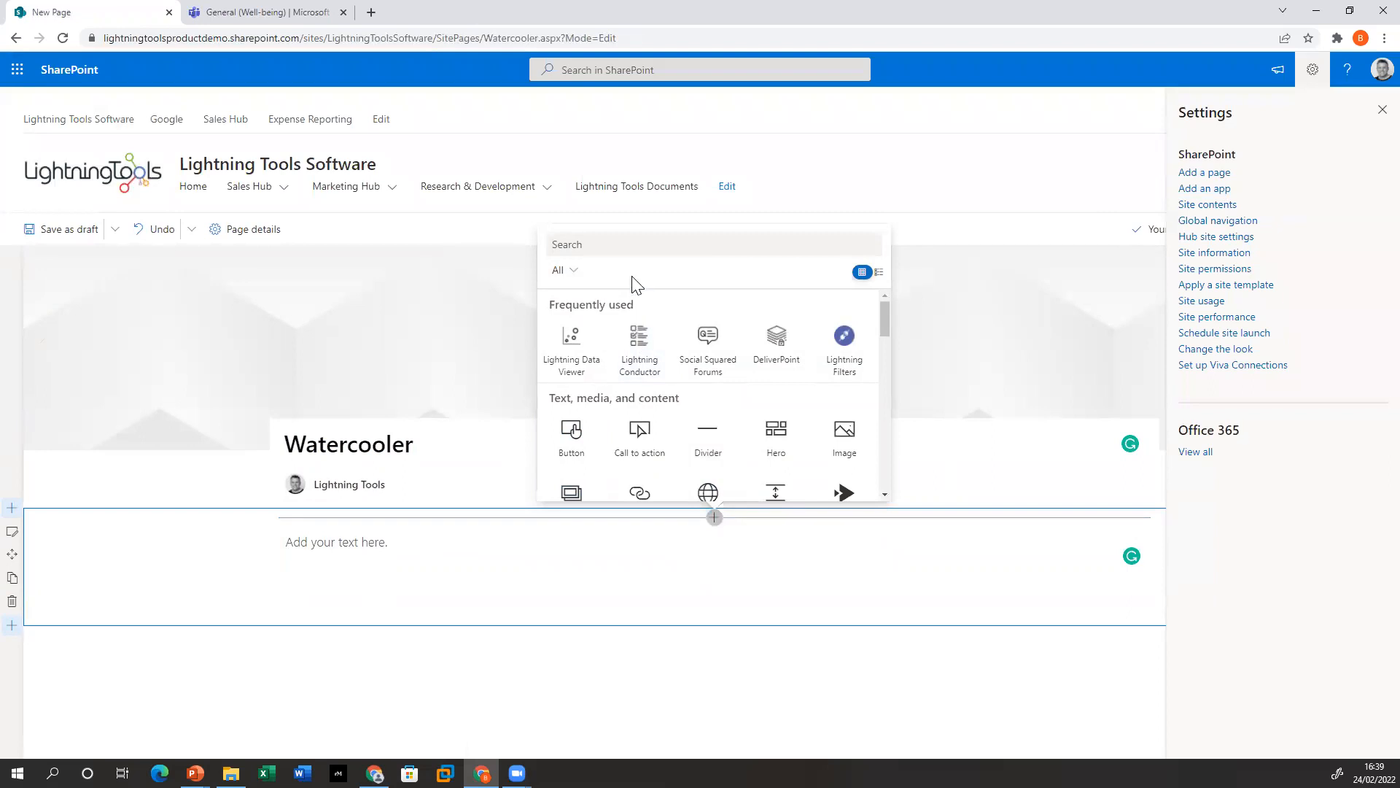
{"action": "type", "text": "soc"}
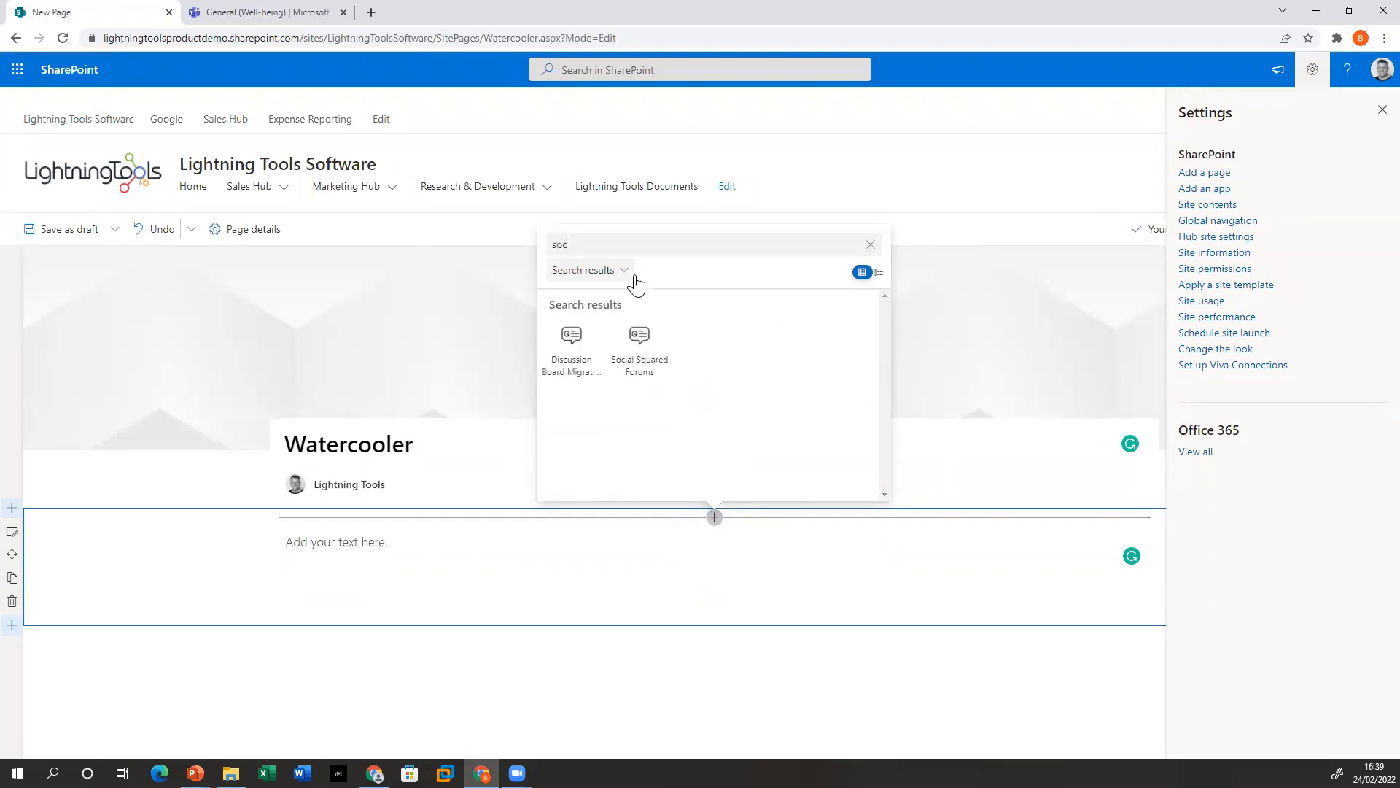
{"action": "left_click", "coordinate": [635, 340]}
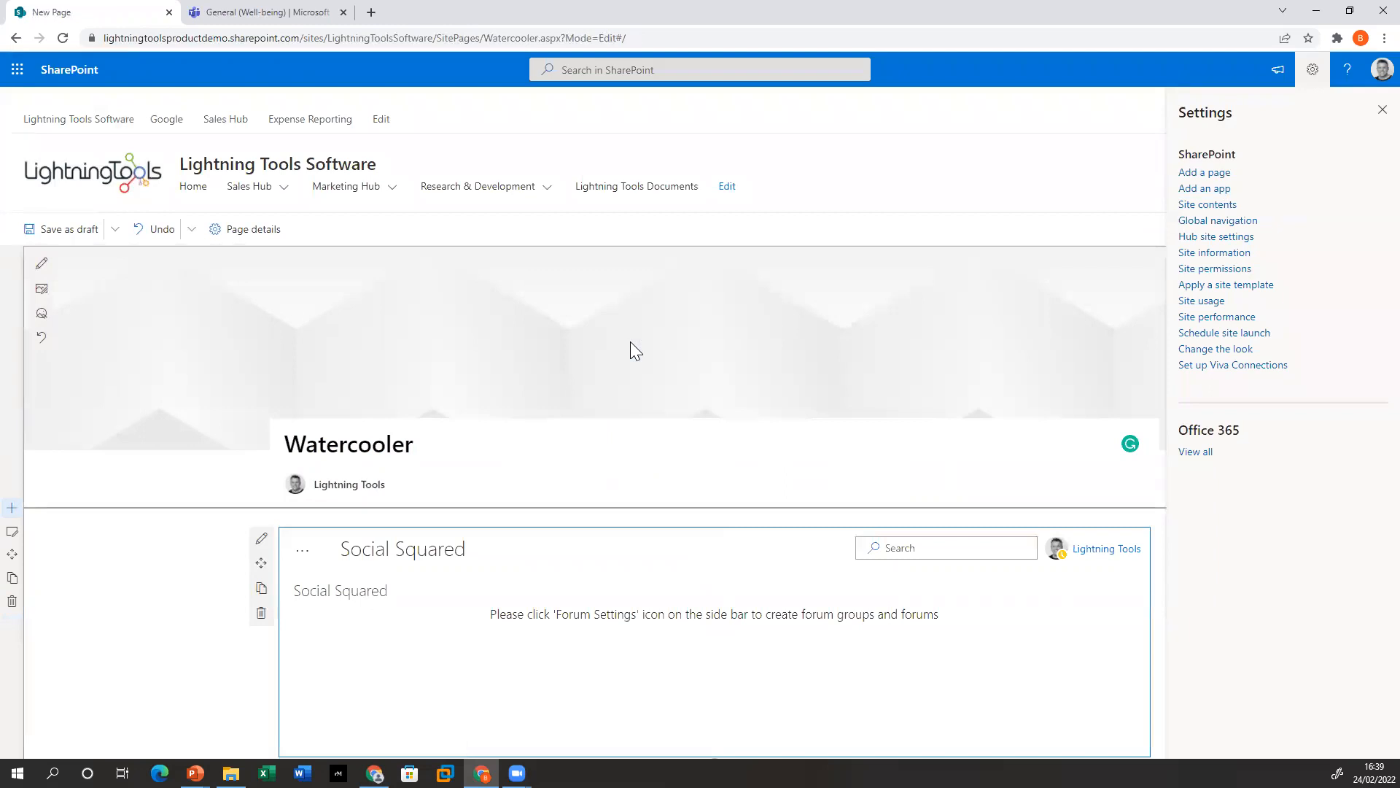
{"action": "left_click", "coordinate": [1375, 114]}
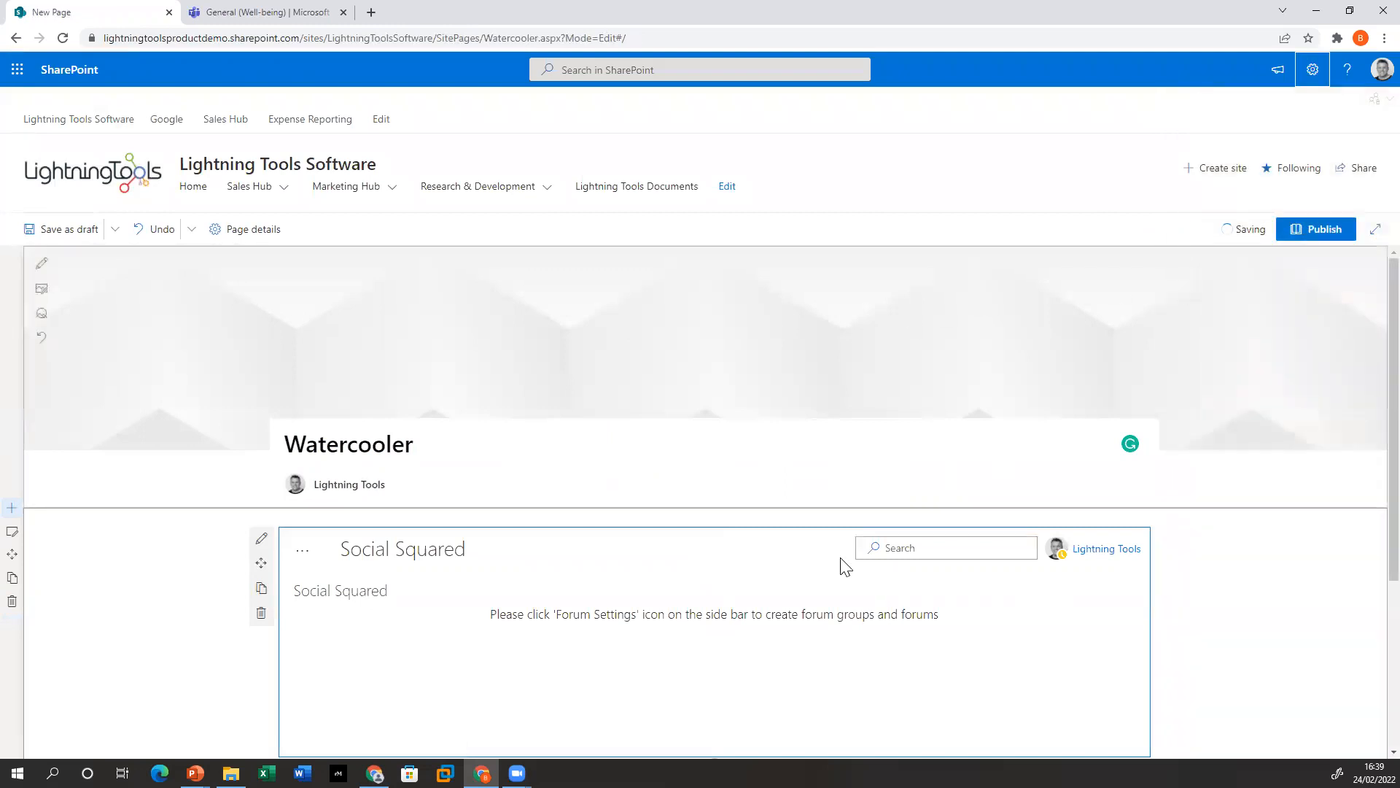
Create a forum group titled "Sports" in the web part's forum settings
{"action": "left_click", "coordinate": [303, 552]}
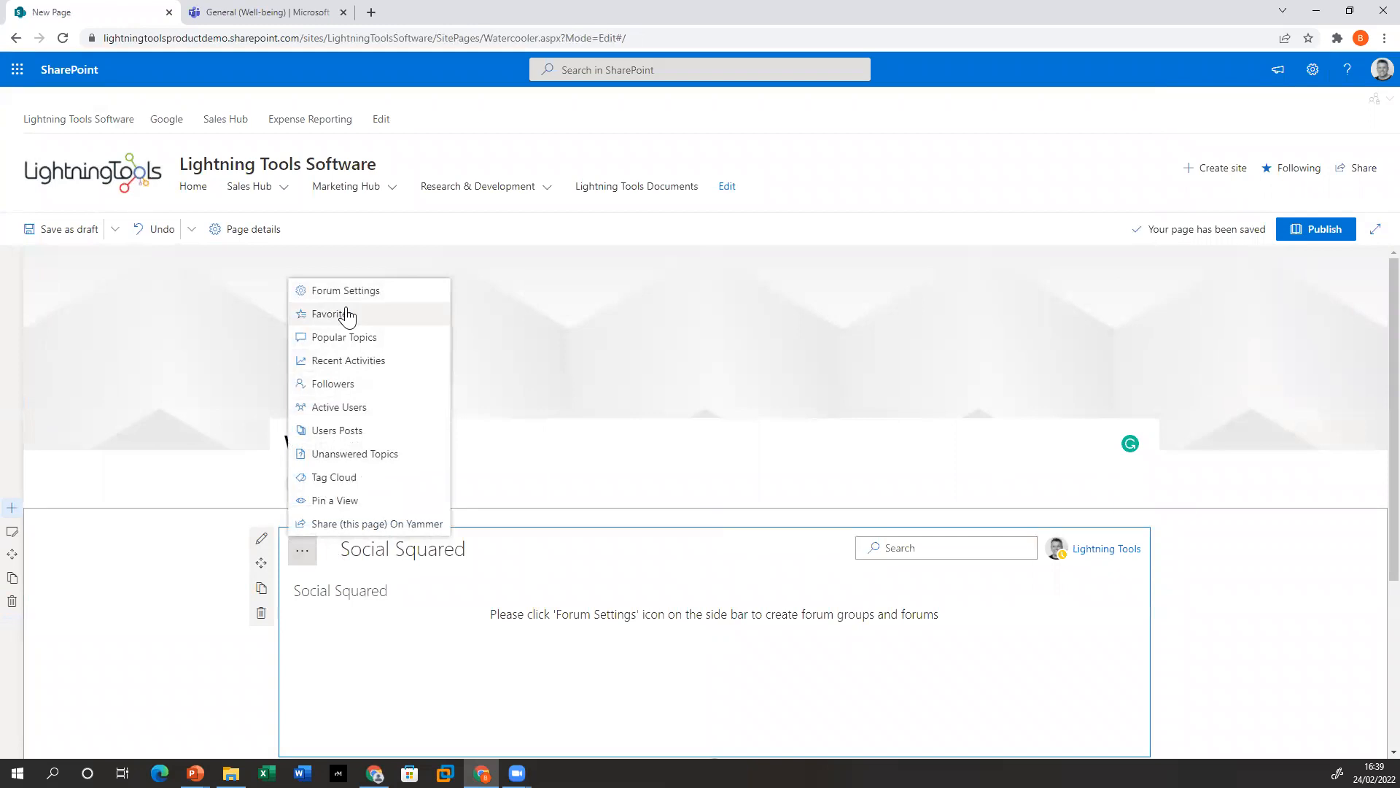
{"action": "left_click", "coordinate": [381, 294]}
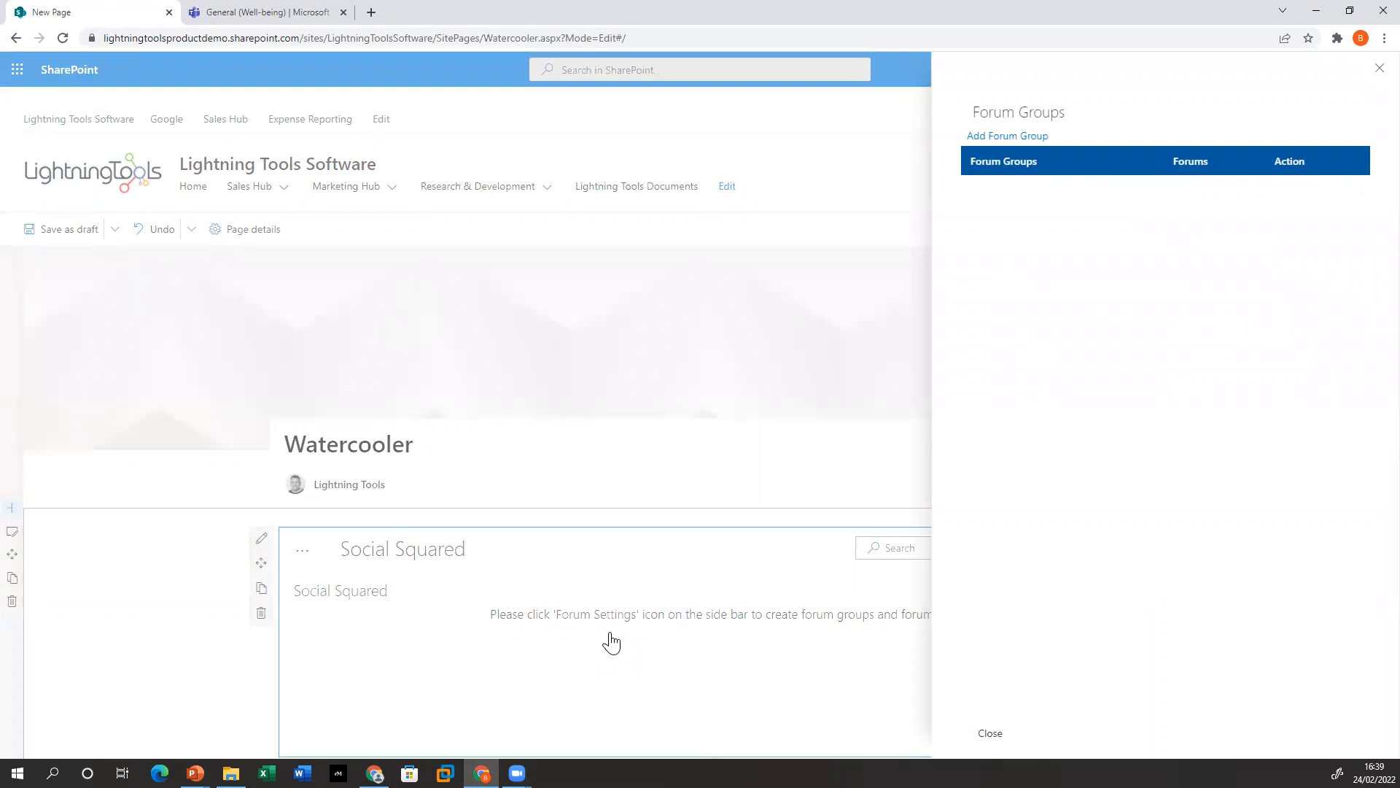
{"action": "left_click", "coordinate": [1032, 137]}
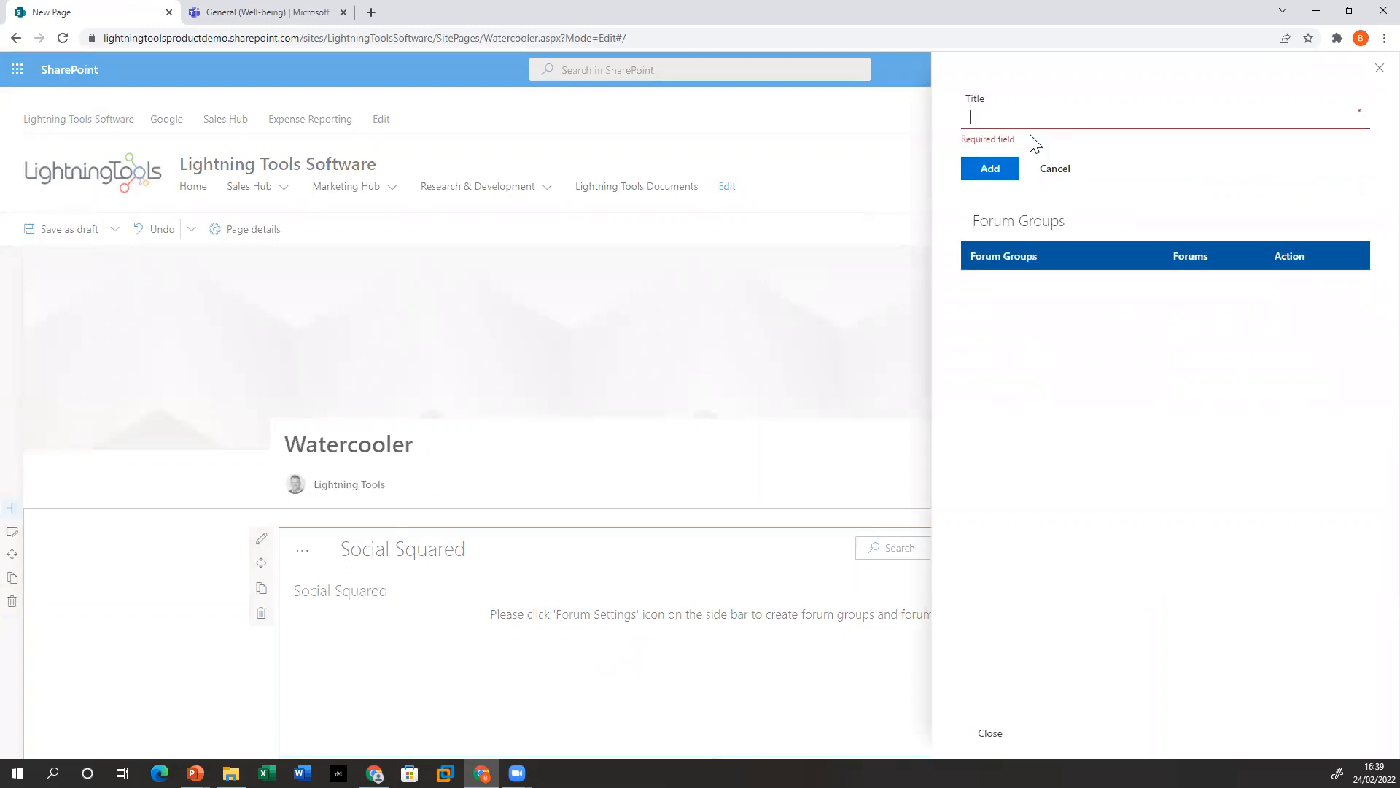
{"action": "type", "text": "Spo"}
{"action": "left_click", "coordinate": [1008, 151]}
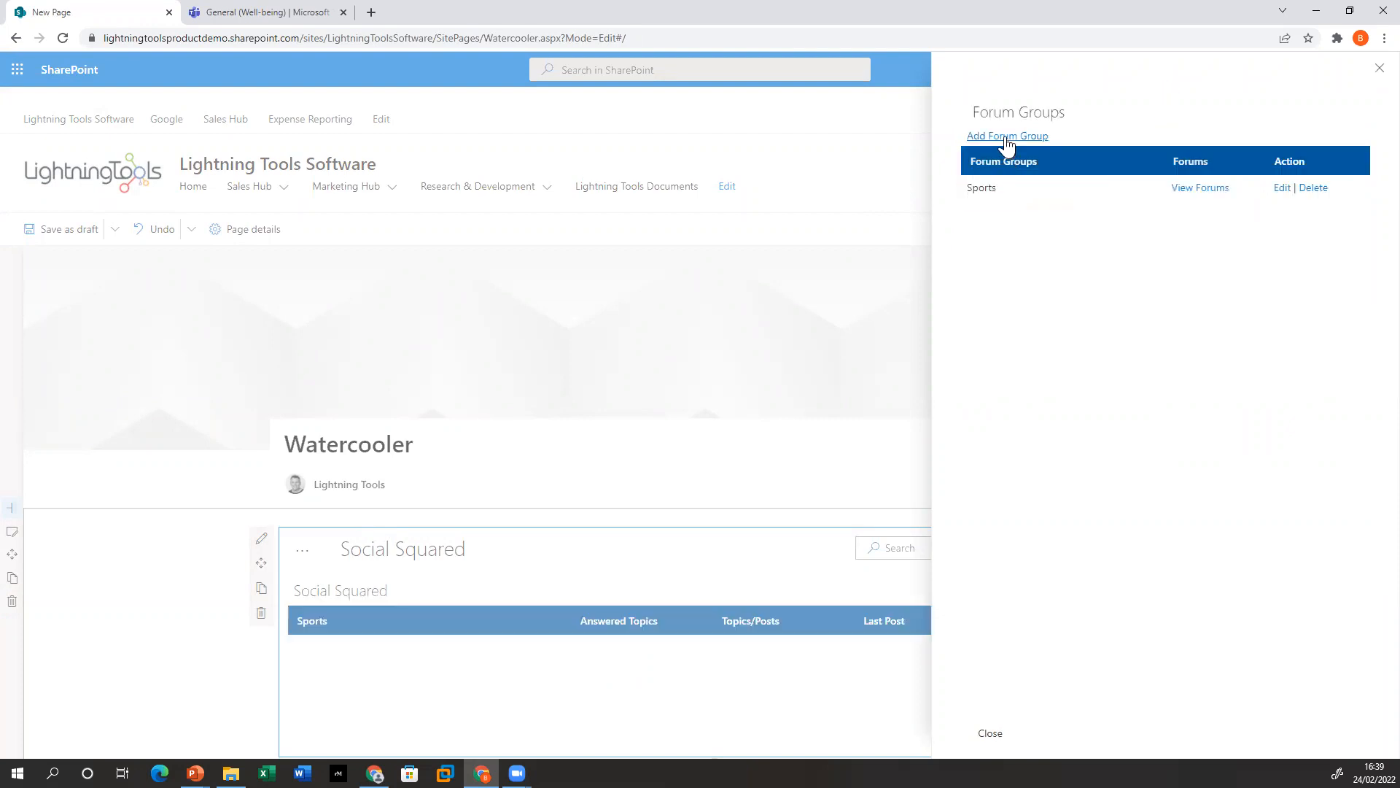
Add two more forum groups titled "Movies" and "Cooking"
{"action": "left_click", "coordinate": [1006, 137]}
{"action": "type", "text": "Movies"}
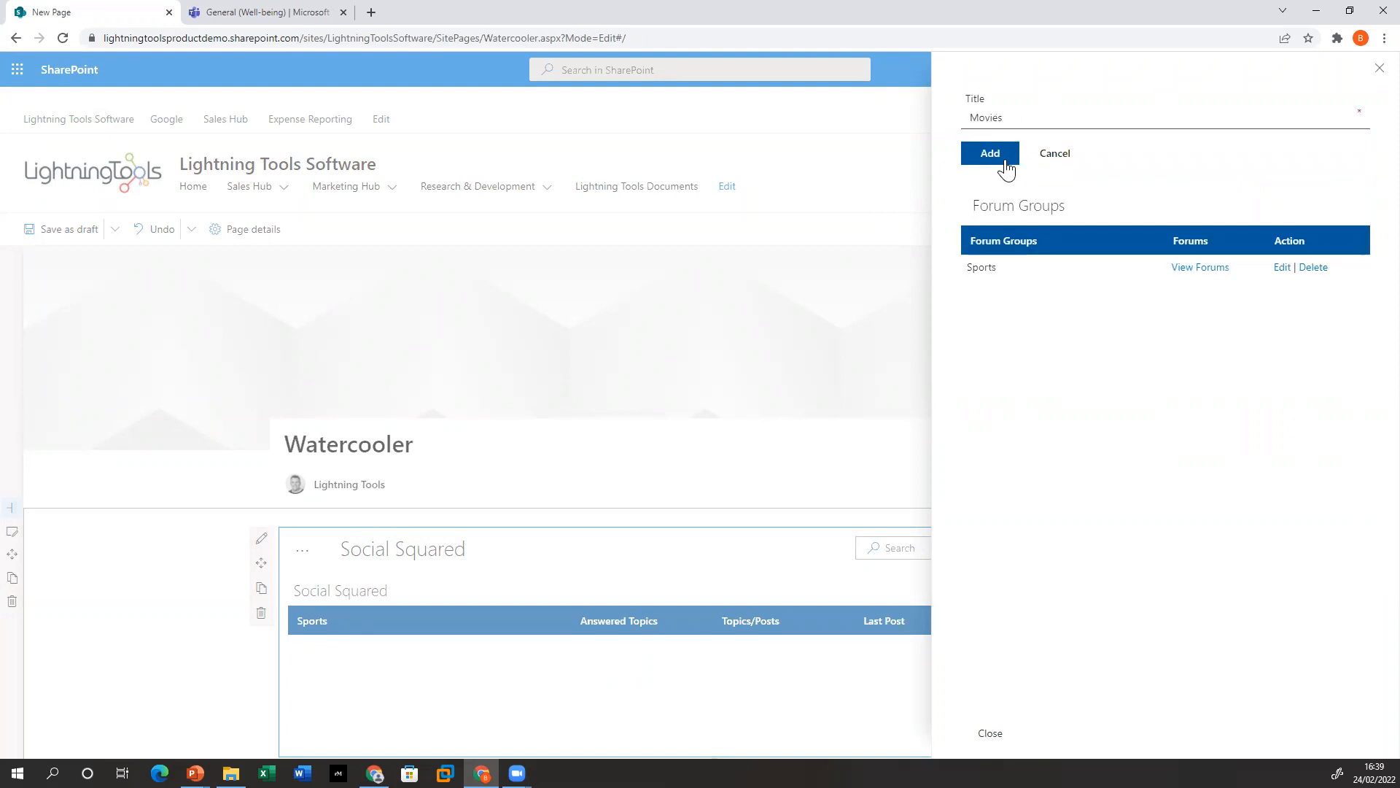
{"action": "left_click", "coordinate": [1005, 163]}
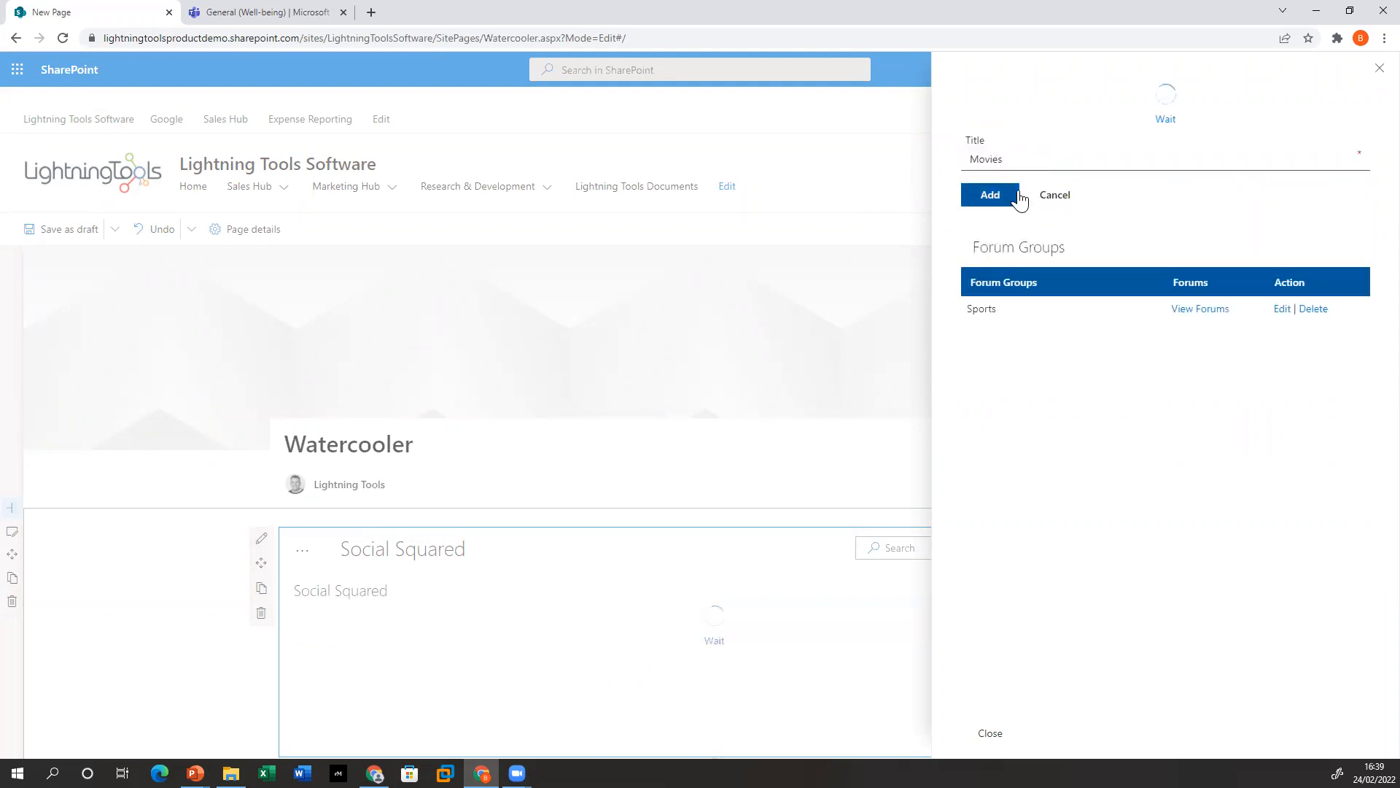
{"action": "left_click", "coordinate": [1017, 137]}
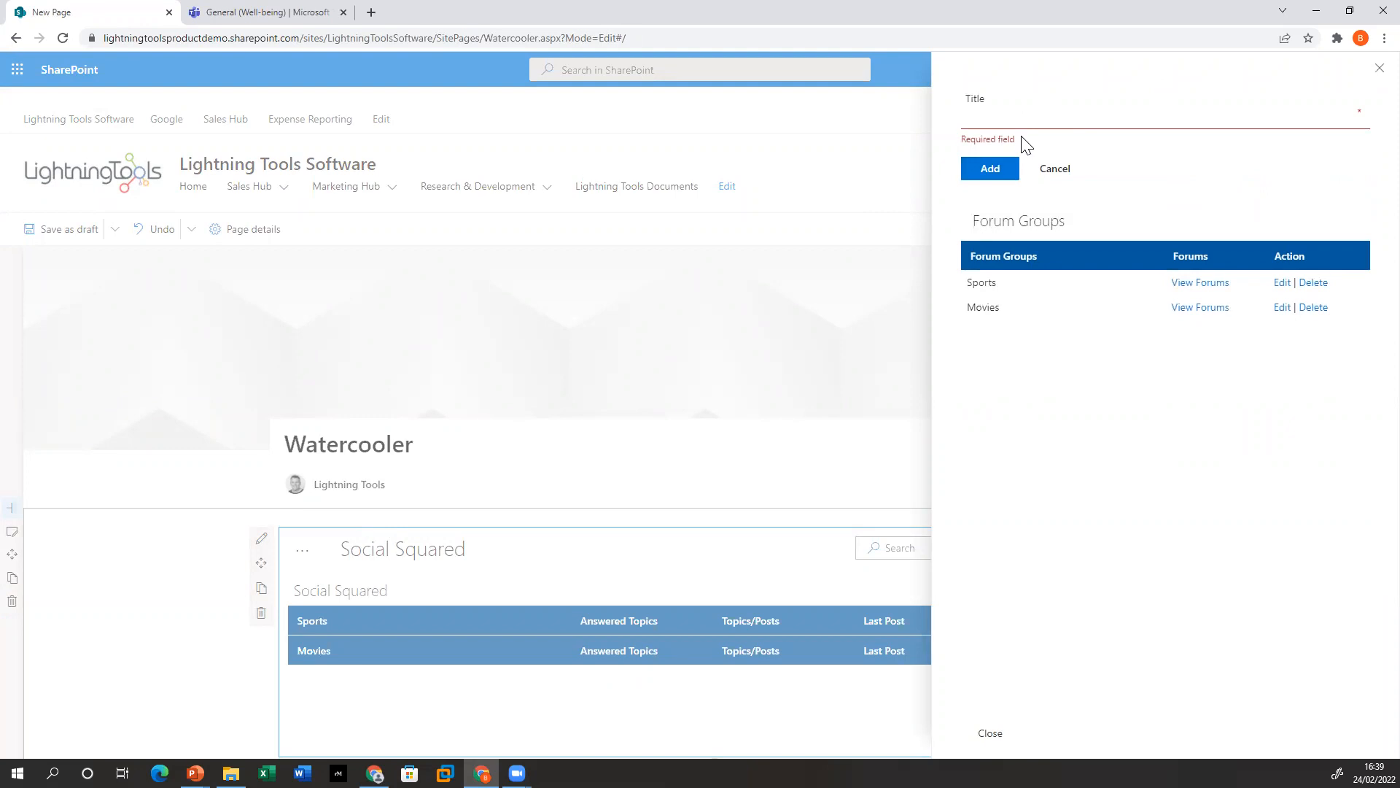
{"action": "type", "text": "Cooking"}
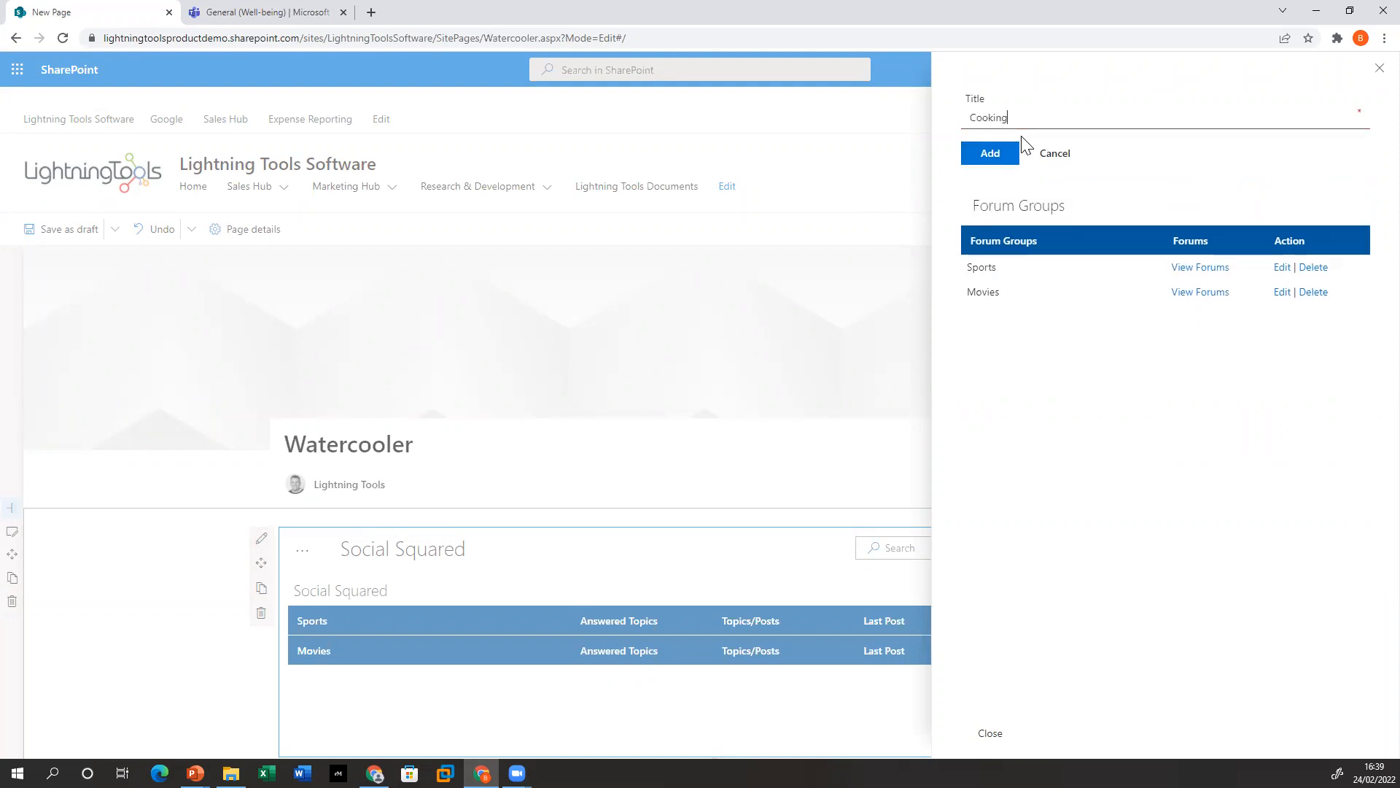
{"action": "left_click", "coordinate": [988, 165]}
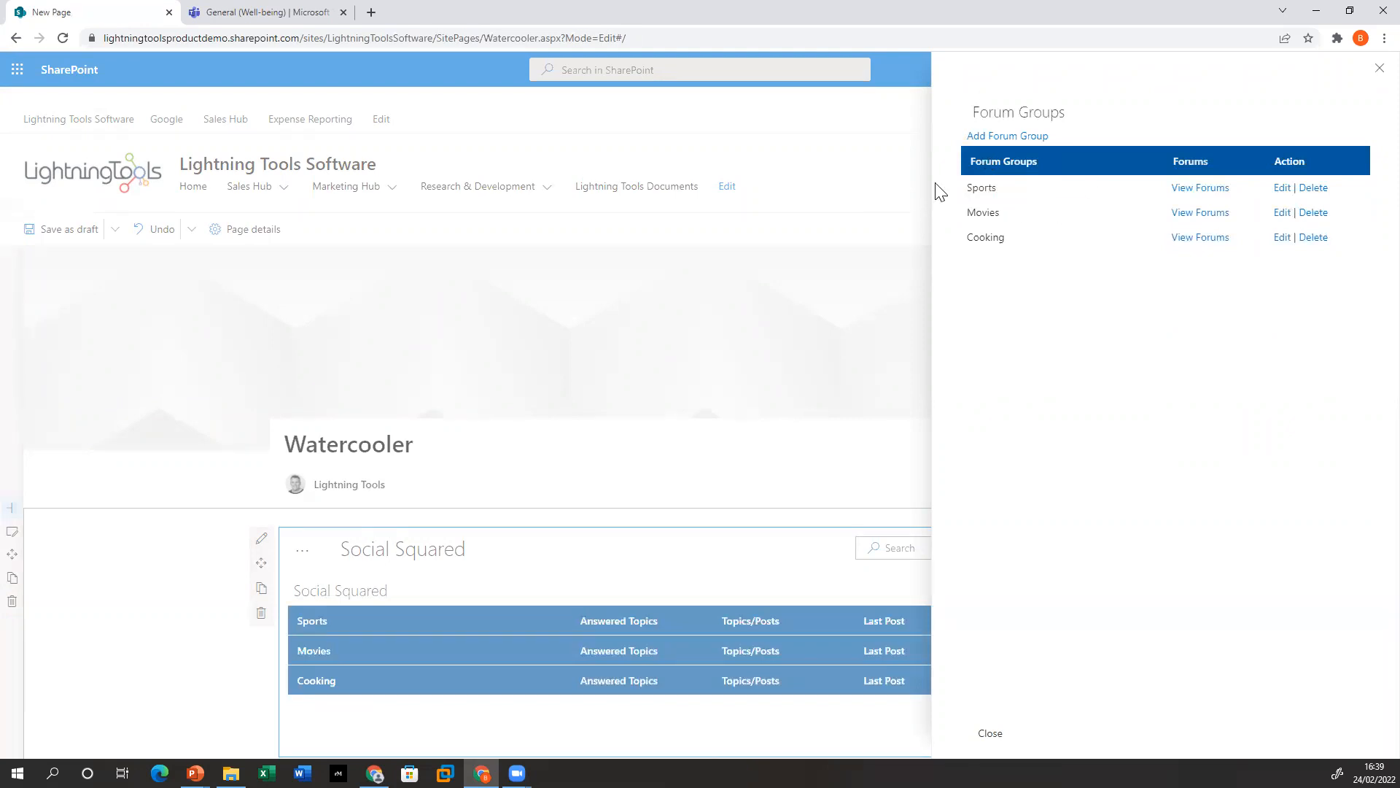
Add a forum titled "Football" with the description "Discuss Football" to the Sports group, leaving the moderators empty
{"action": "left_click", "coordinate": [1218, 199]}
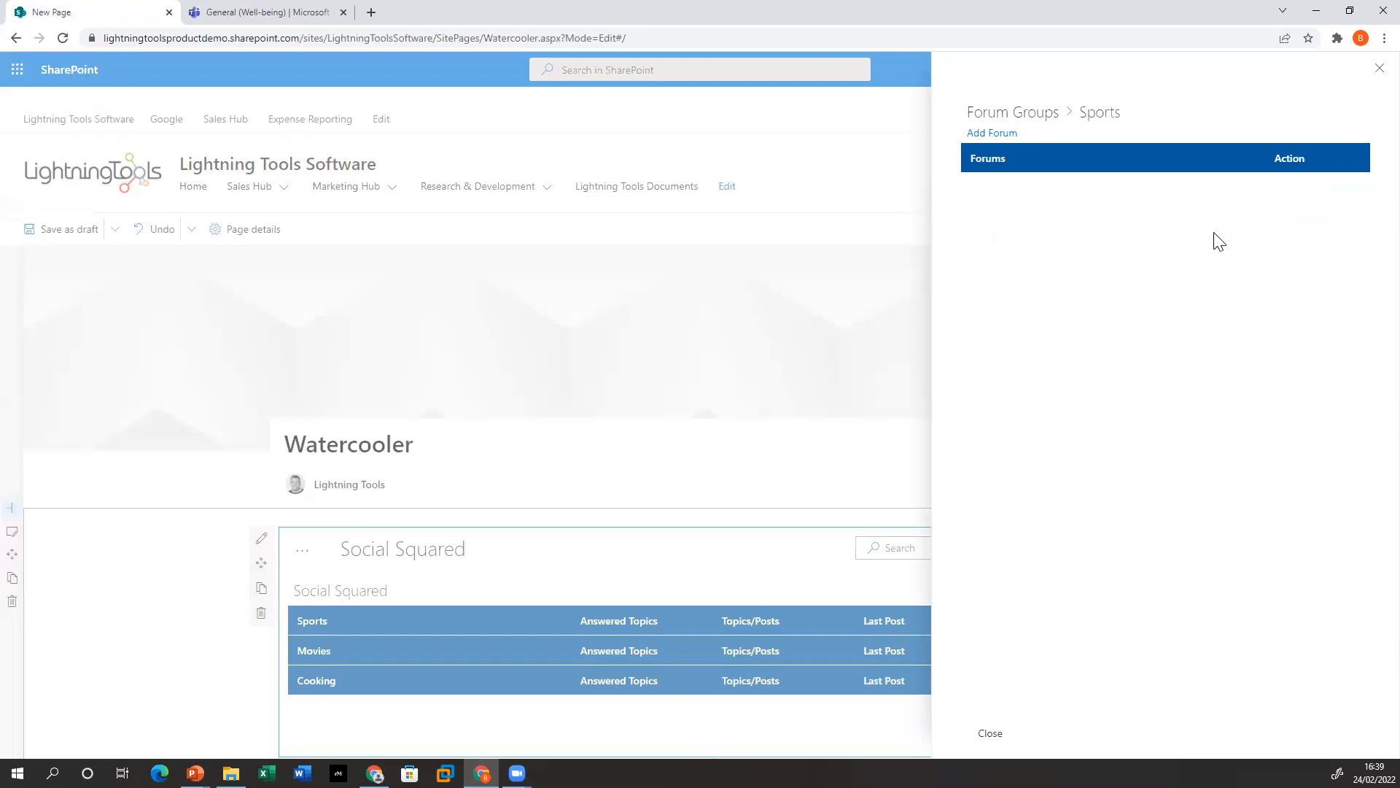
{"action": "left_click", "coordinate": [996, 134]}
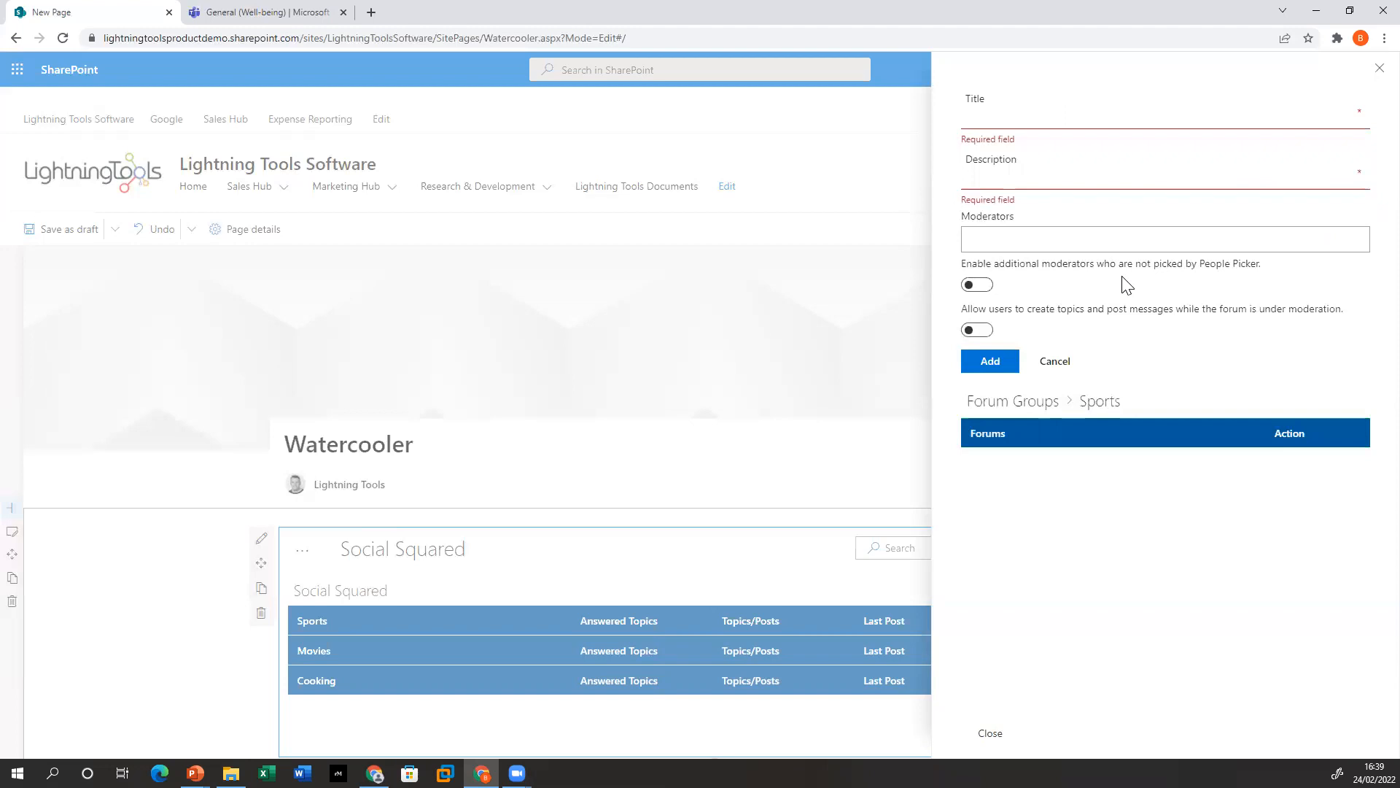
{"action": "type", "text": "Football"}
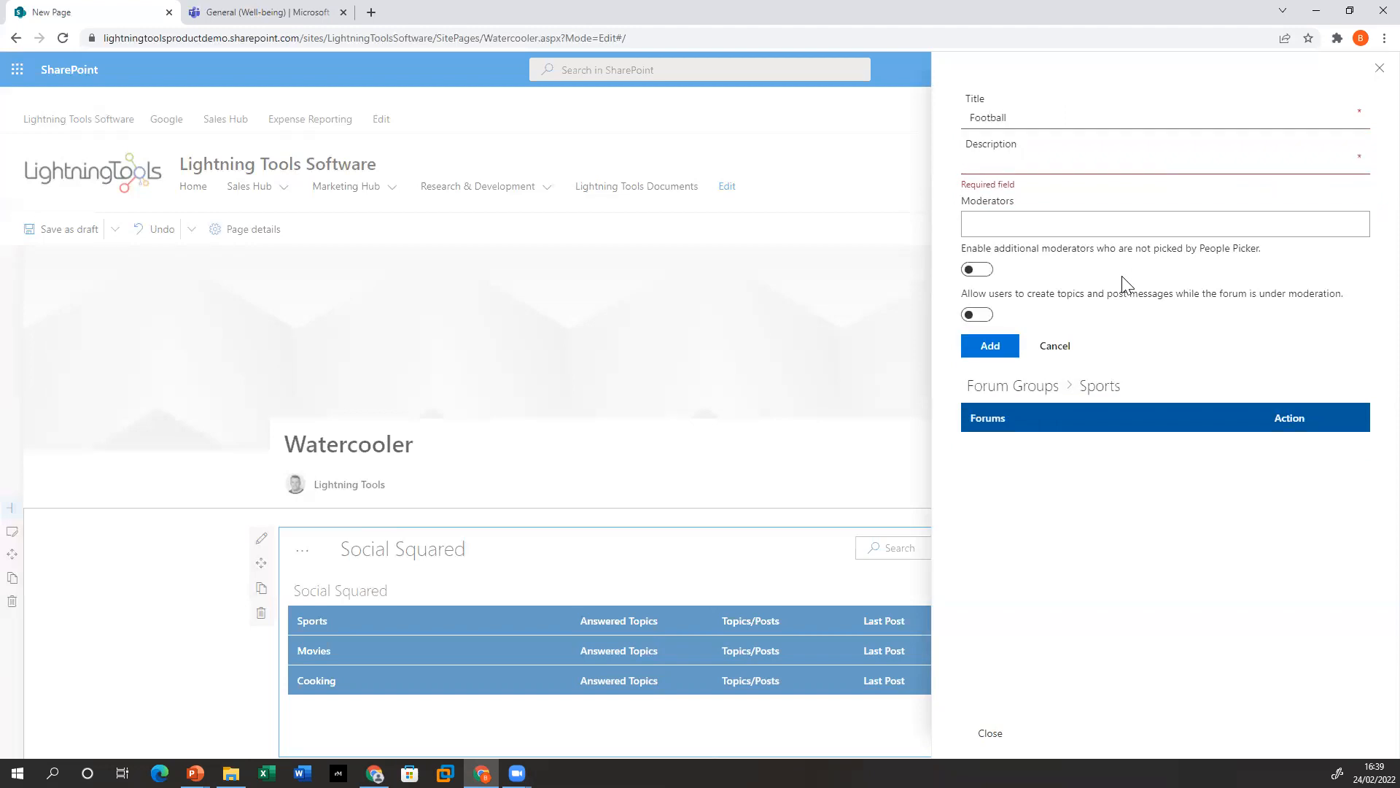
{"action": "left_click", "coordinate": [1022, 167]}
{"action": "type", "text": "Discuss Football"}
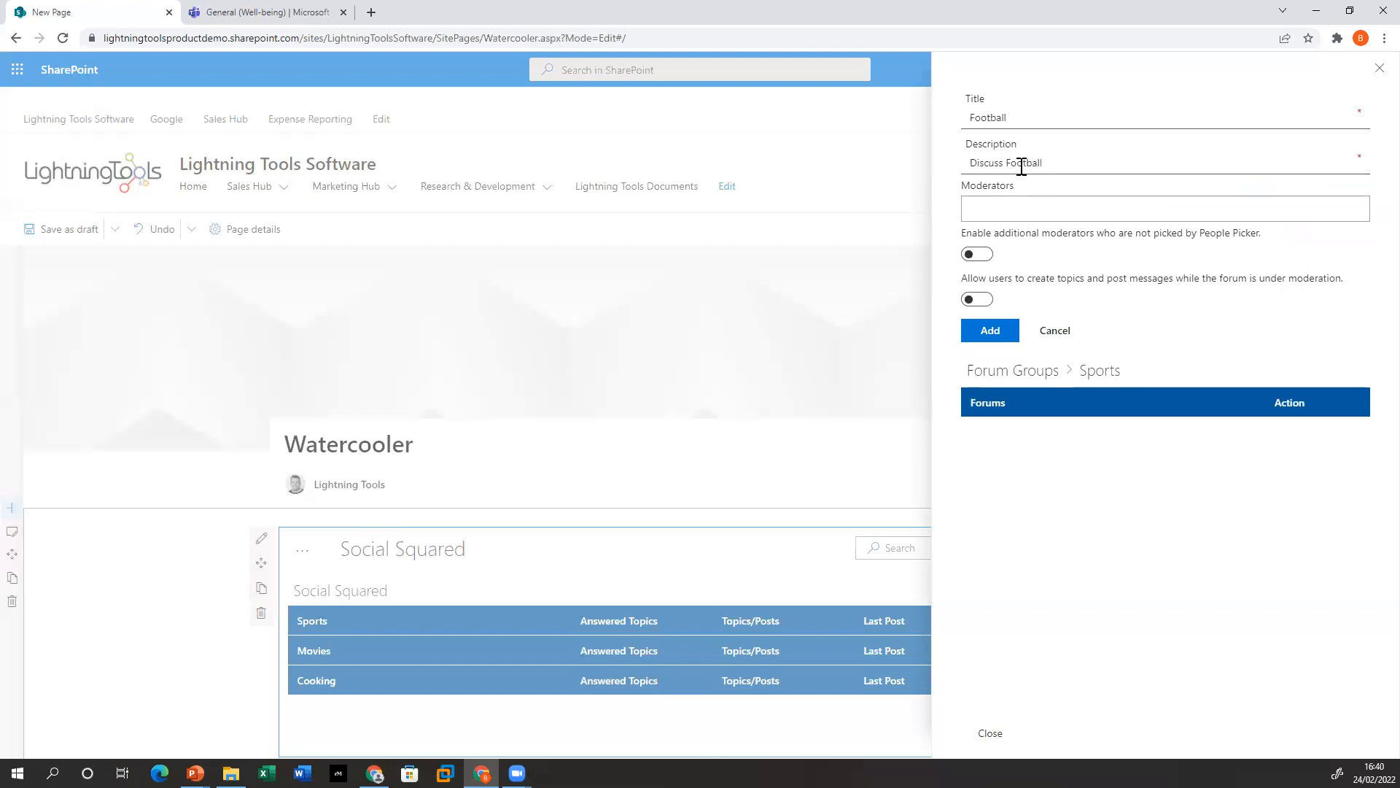
{"action": "left_click", "coordinate": [1035, 213]}
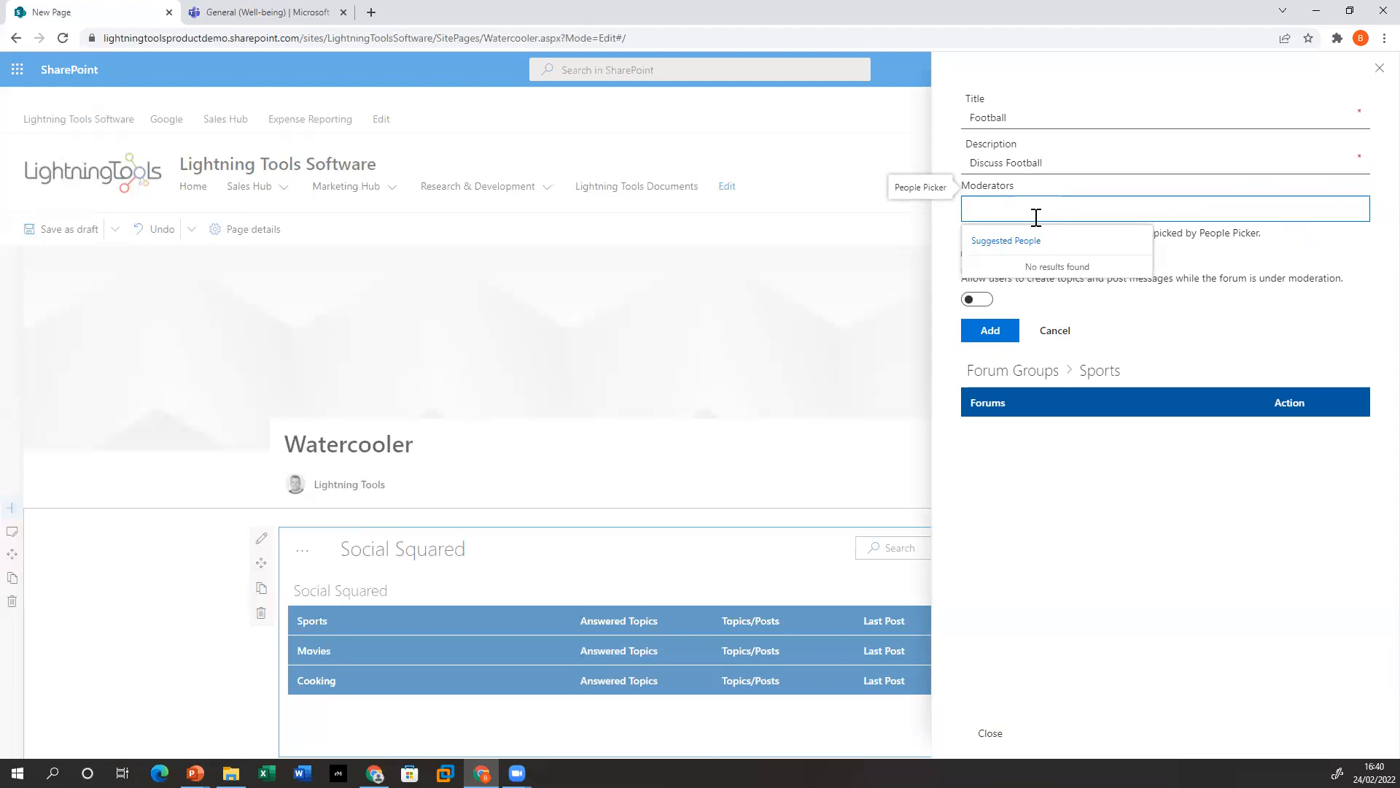
{"action": "left_click", "coordinate": [989, 333]}
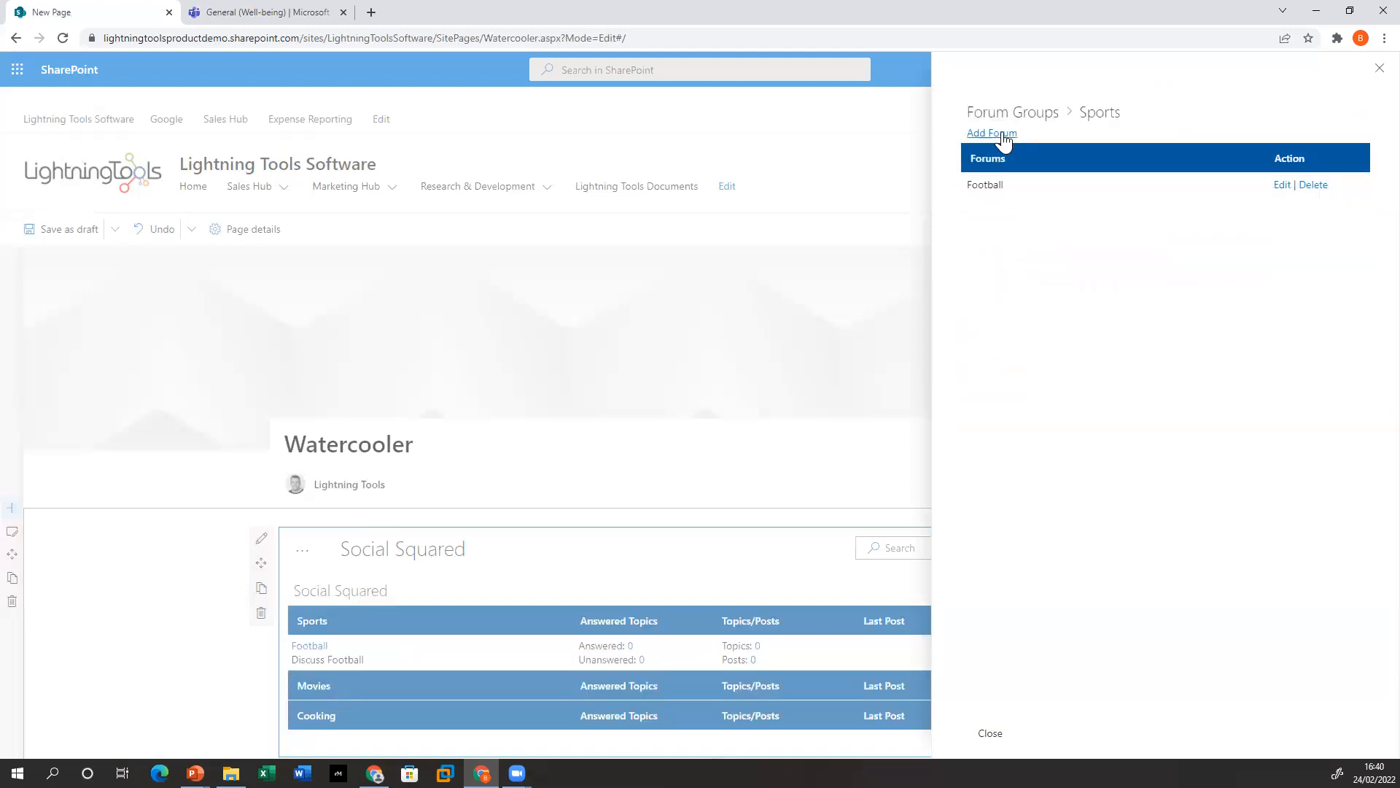
Add a second forum to the Sports group titled "Baseball" with the description "Baseball Discussions"
{"action": "left_click", "coordinate": [999, 134]}
{"action": "type", "text": "Baseball"}
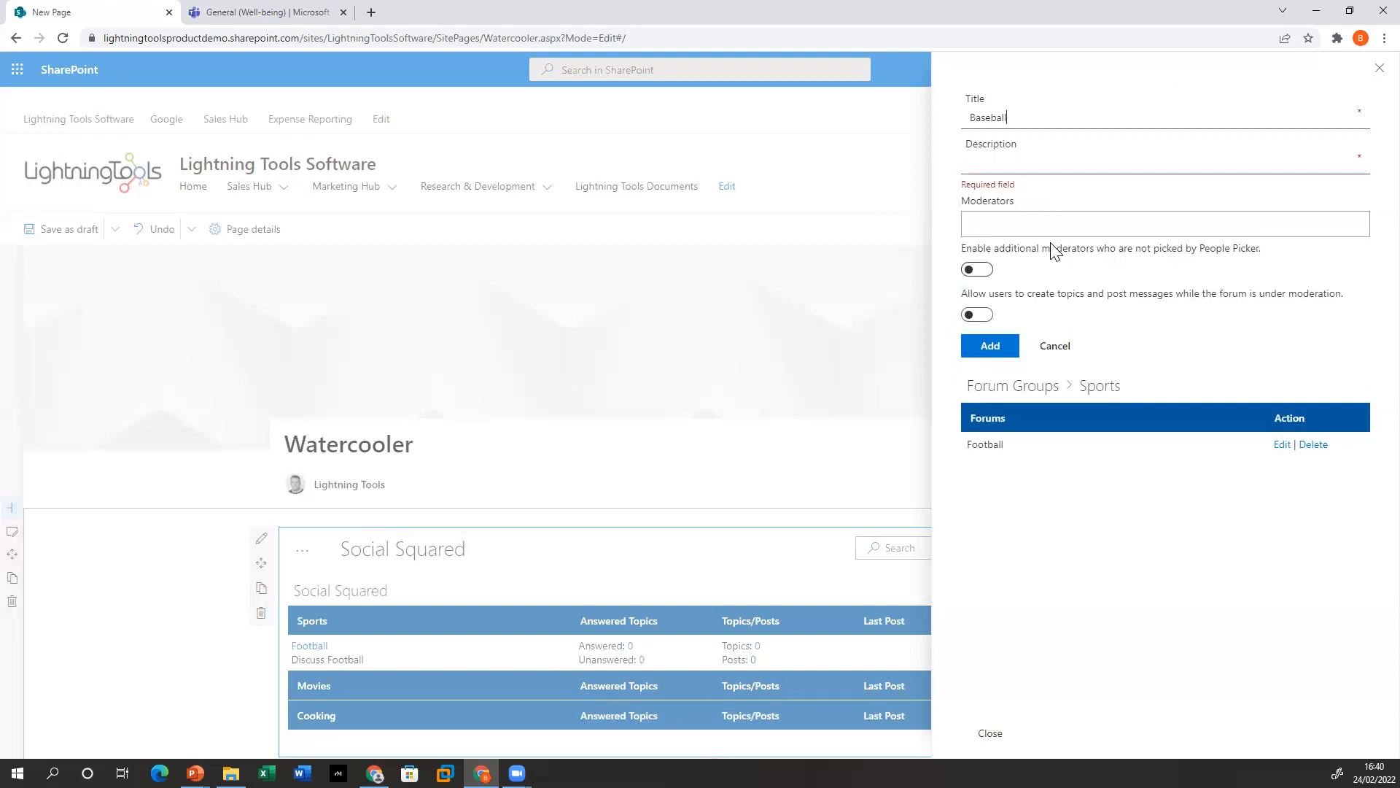
{"action": "left_click", "coordinate": [1030, 168]}
{"action": "type", "text": "Baseball Discussions"}
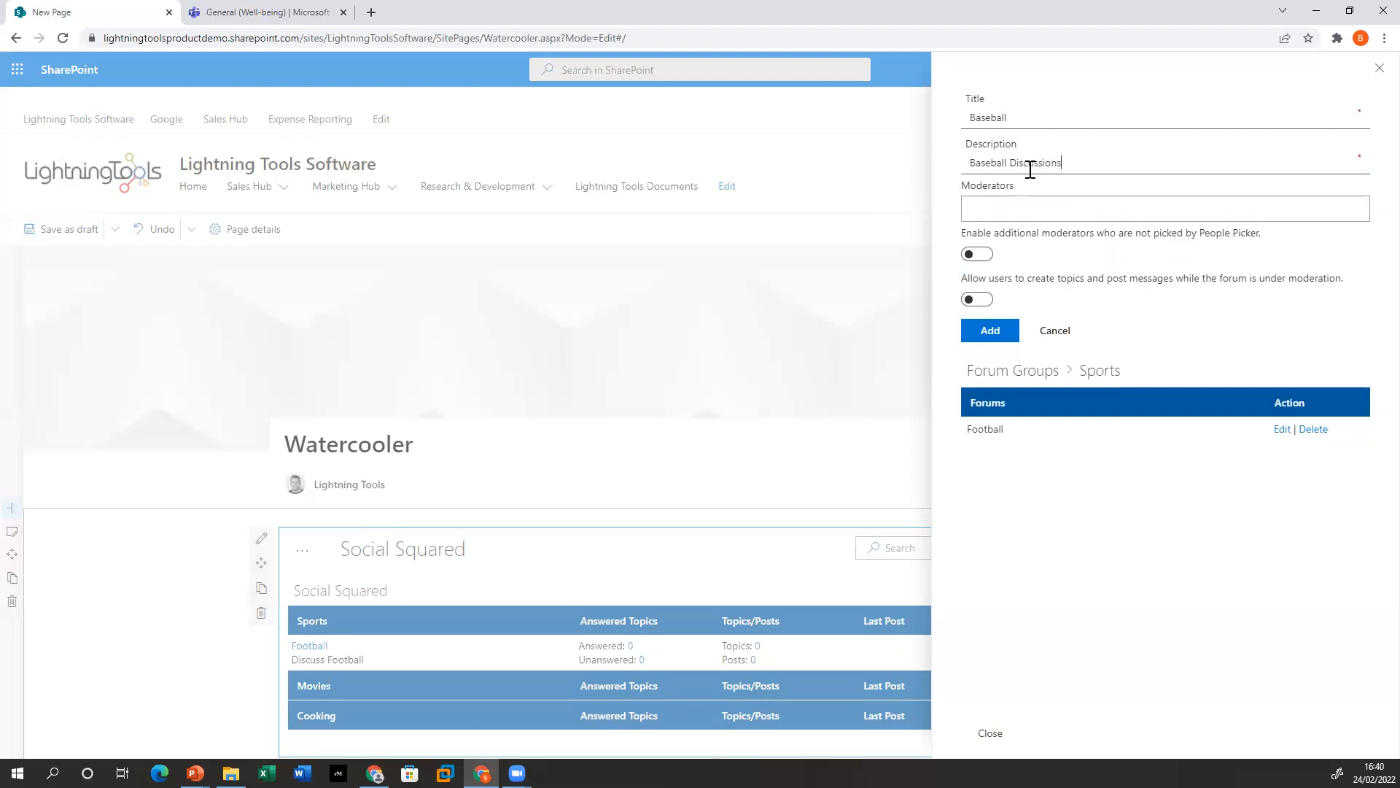
{"action": "left_click", "coordinate": [991, 330]}
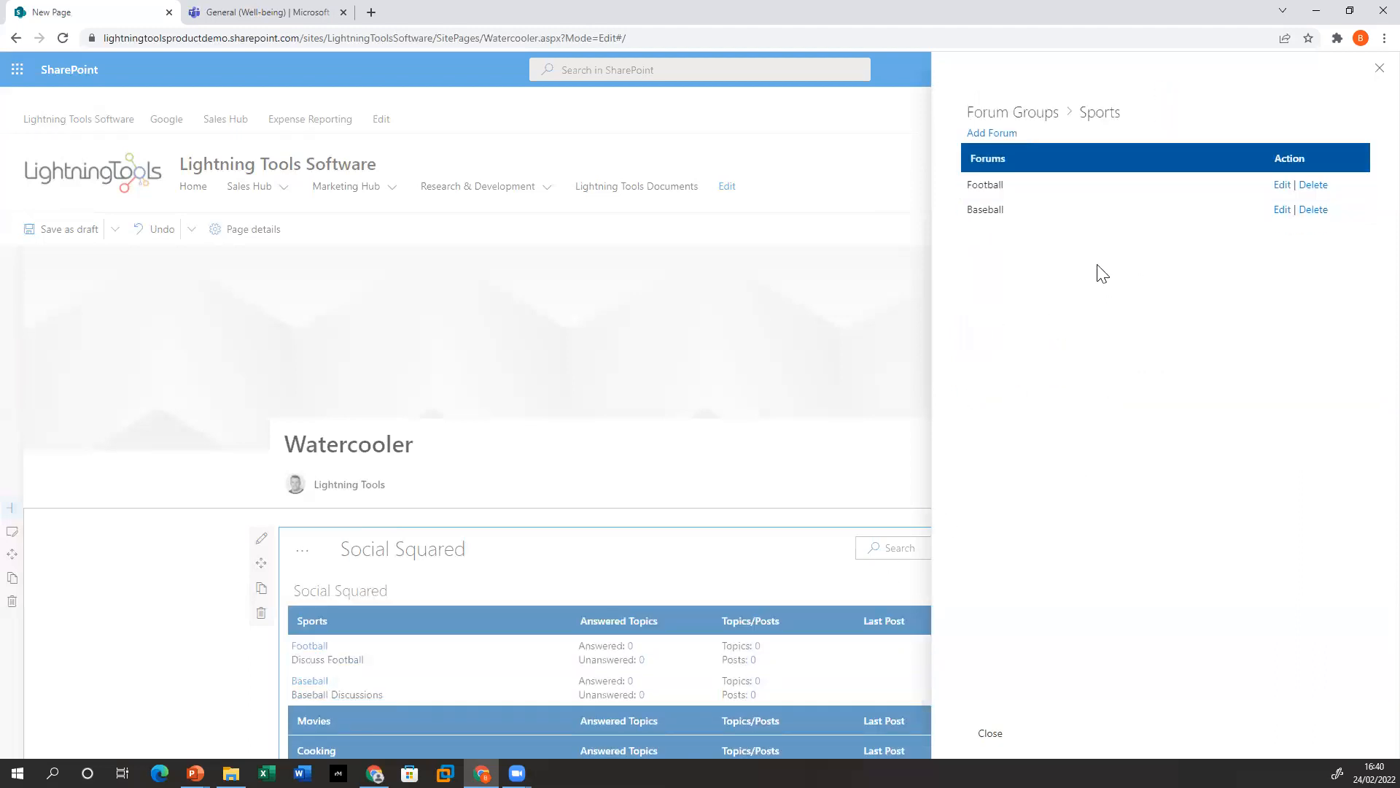
Add a forum titled "Netflix" with the description "Netflix discussions" to the Movies group
{"action": "left_click", "coordinate": [1043, 113]}
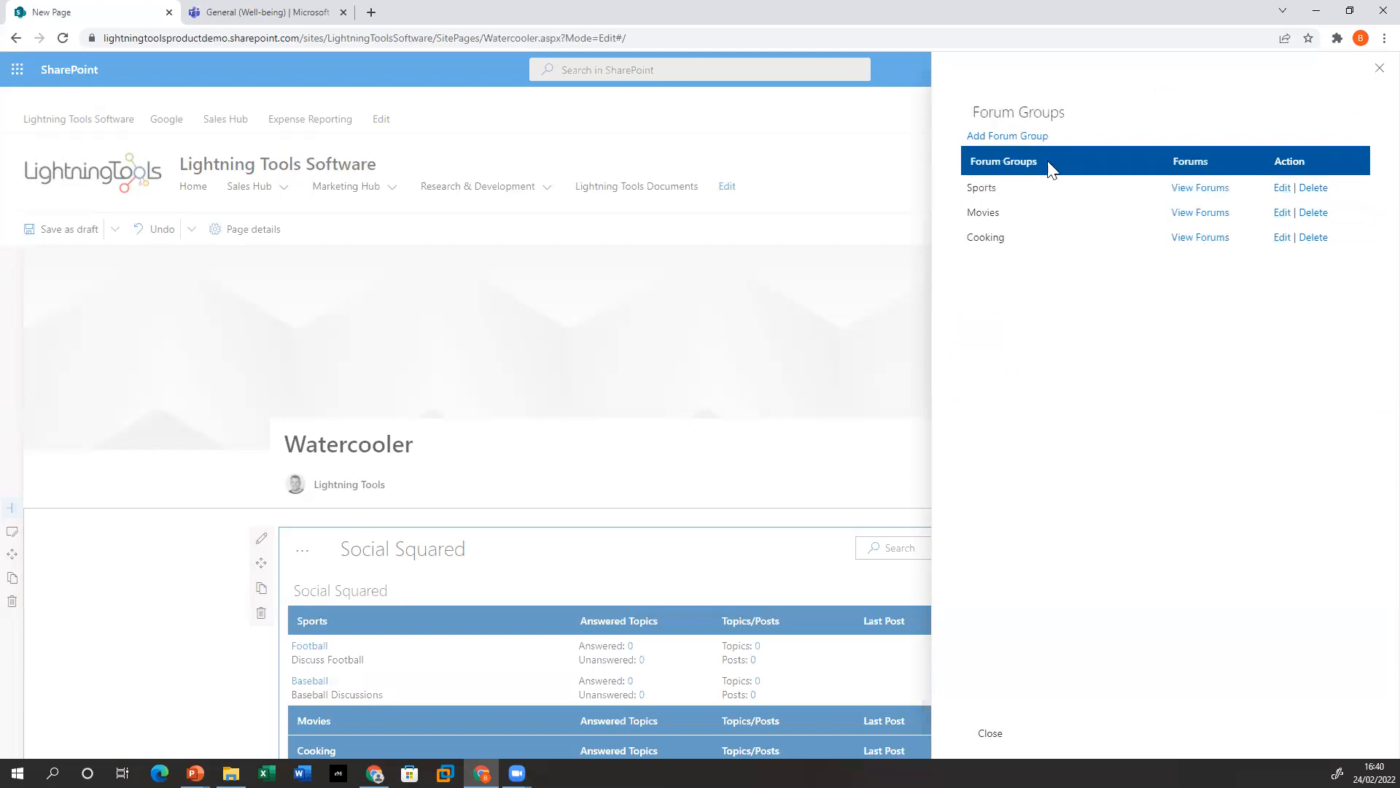
{"action": "left_click", "coordinate": [1194, 217]}
{"action": "left_click", "coordinate": [992, 136]}
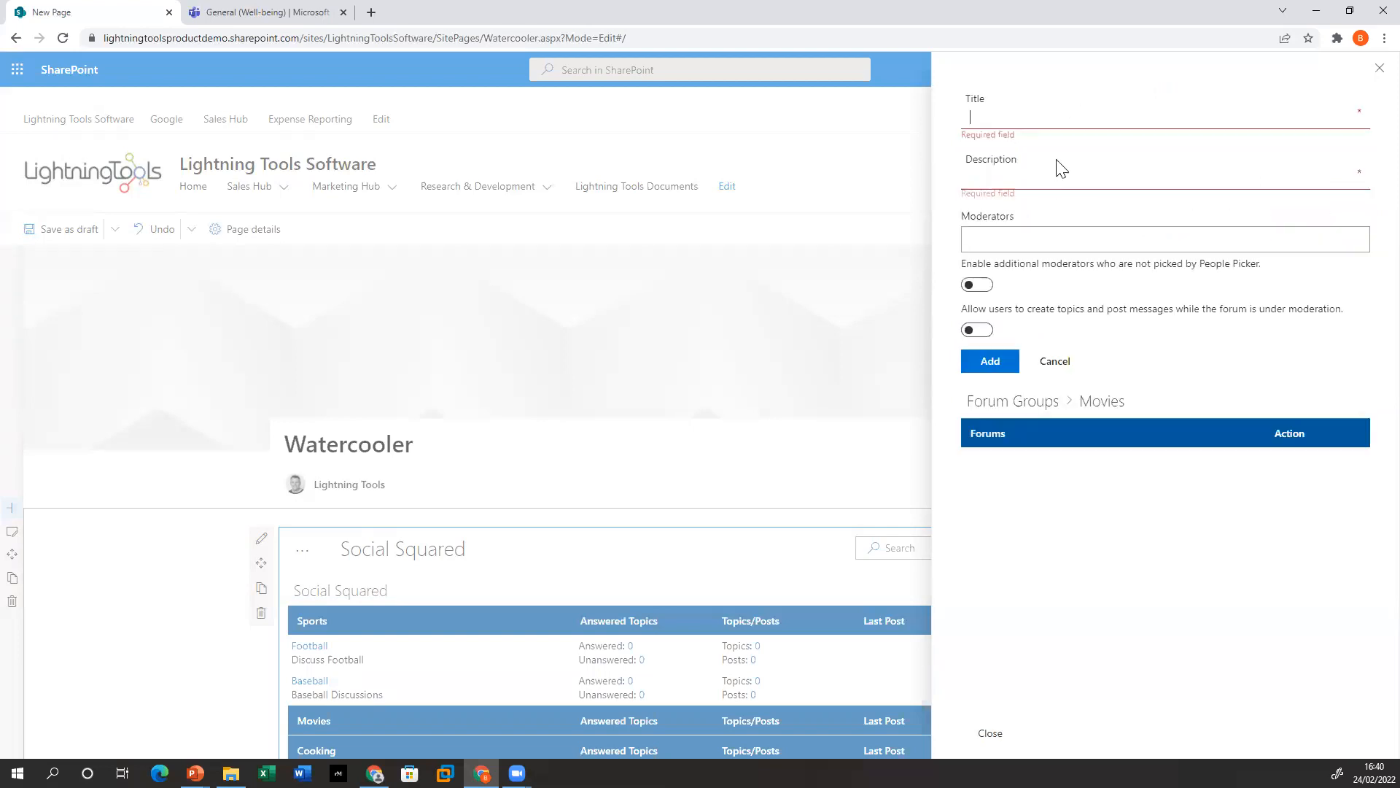
{"action": "type", "text": "Netfli"}
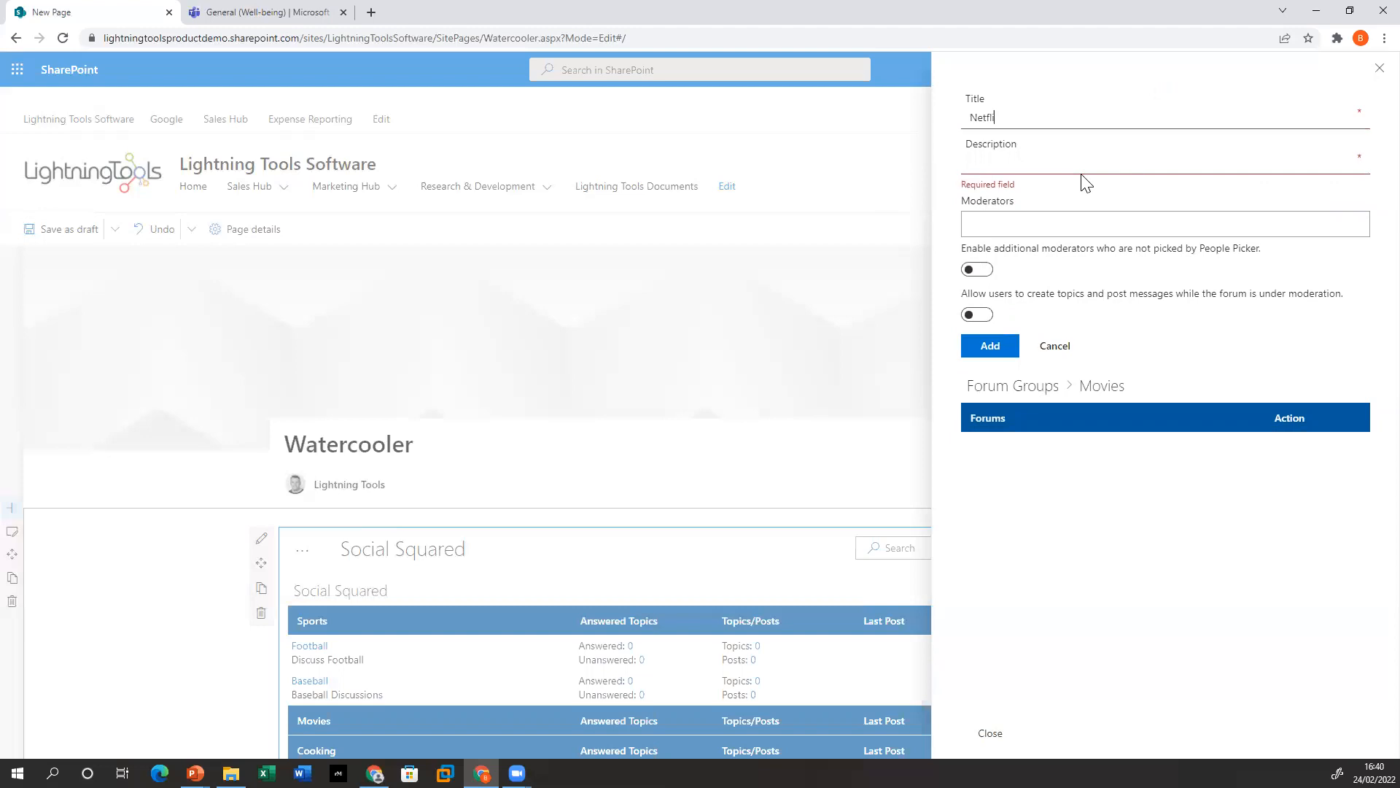
{"action": "type", "text": "Netflix discussions"}
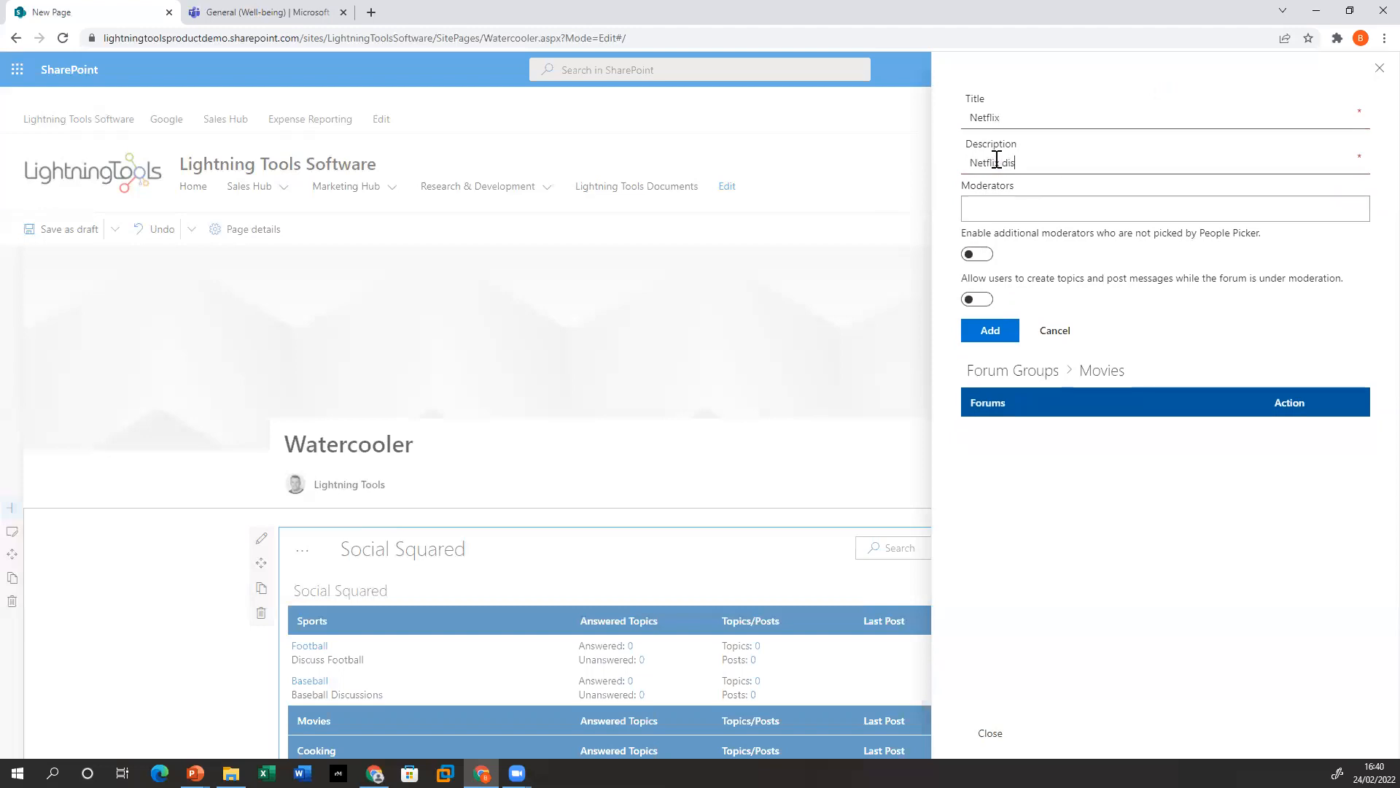
{"action": "left_click", "coordinate": [981, 333]}
Add a forum titled "Cakes" with the description "Cake discussions" to the Cooking group and close the forum settings
{"action": "left_click", "coordinate": [1014, 111]}
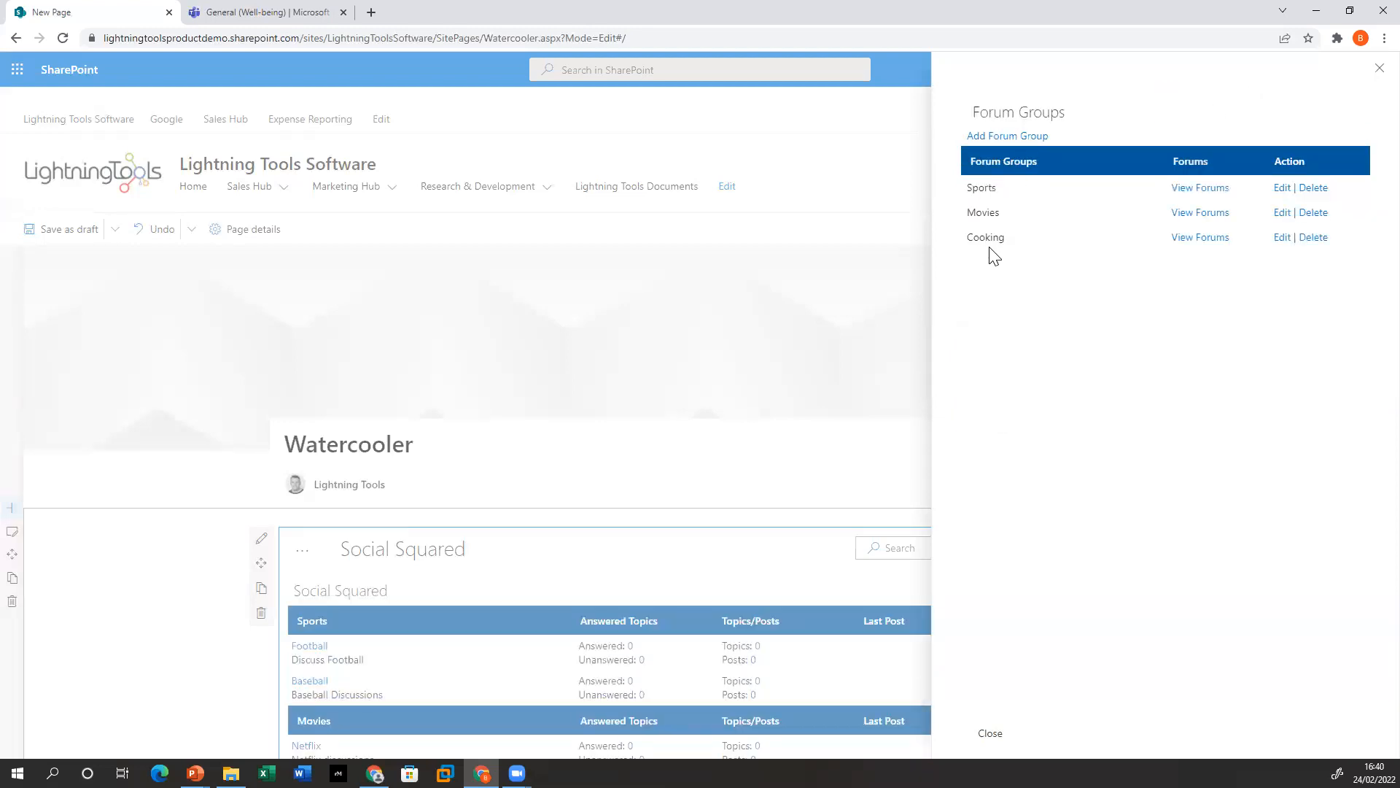
{"action": "left_click", "coordinate": [1183, 240]}
{"action": "left_click", "coordinate": [977, 137]}
{"action": "type", "text": "Cakes"}
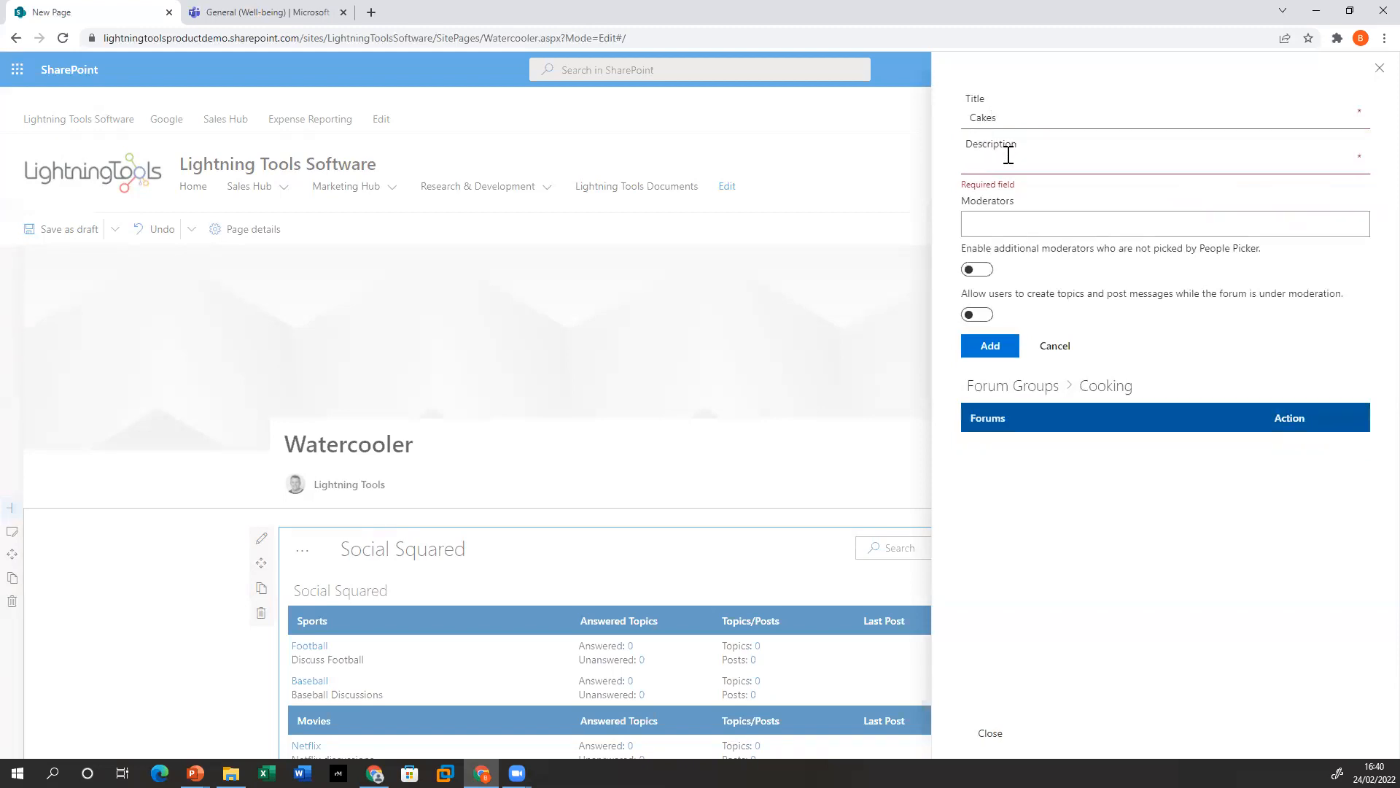
{"action": "type", "text": "Cake"}
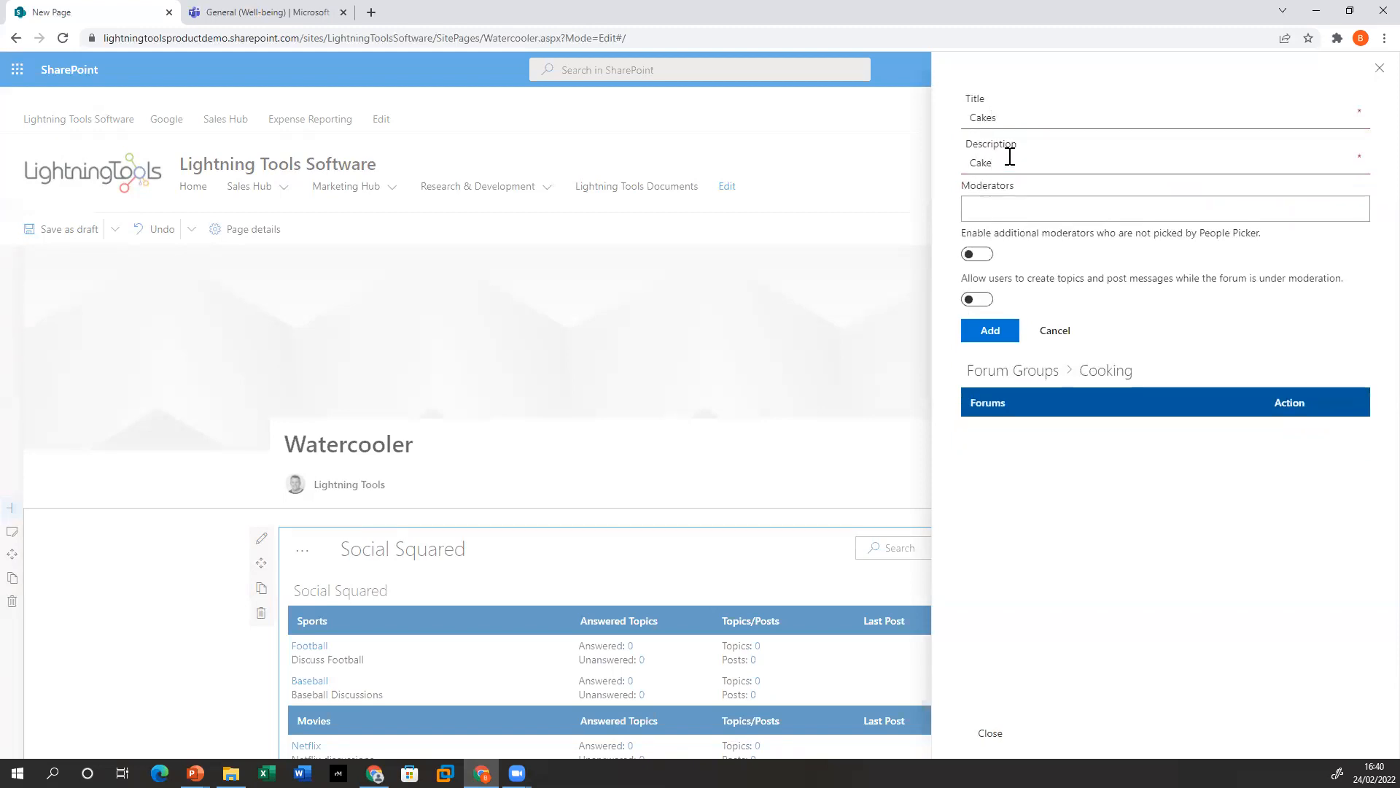
{"action": "type", "text": " discussions"}
{"action": "left_click", "coordinate": [1004, 332]}
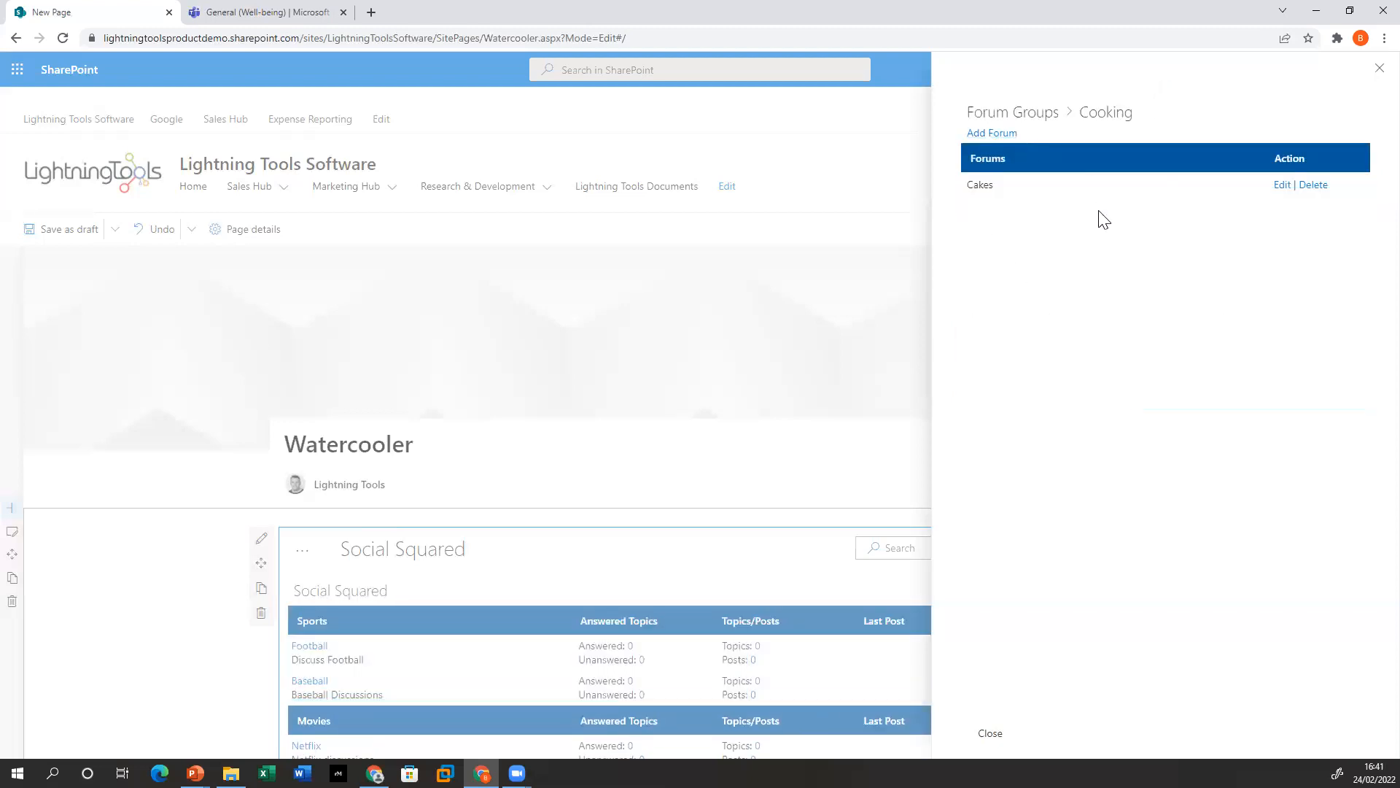
{"action": "left_click", "coordinate": [1378, 68]}
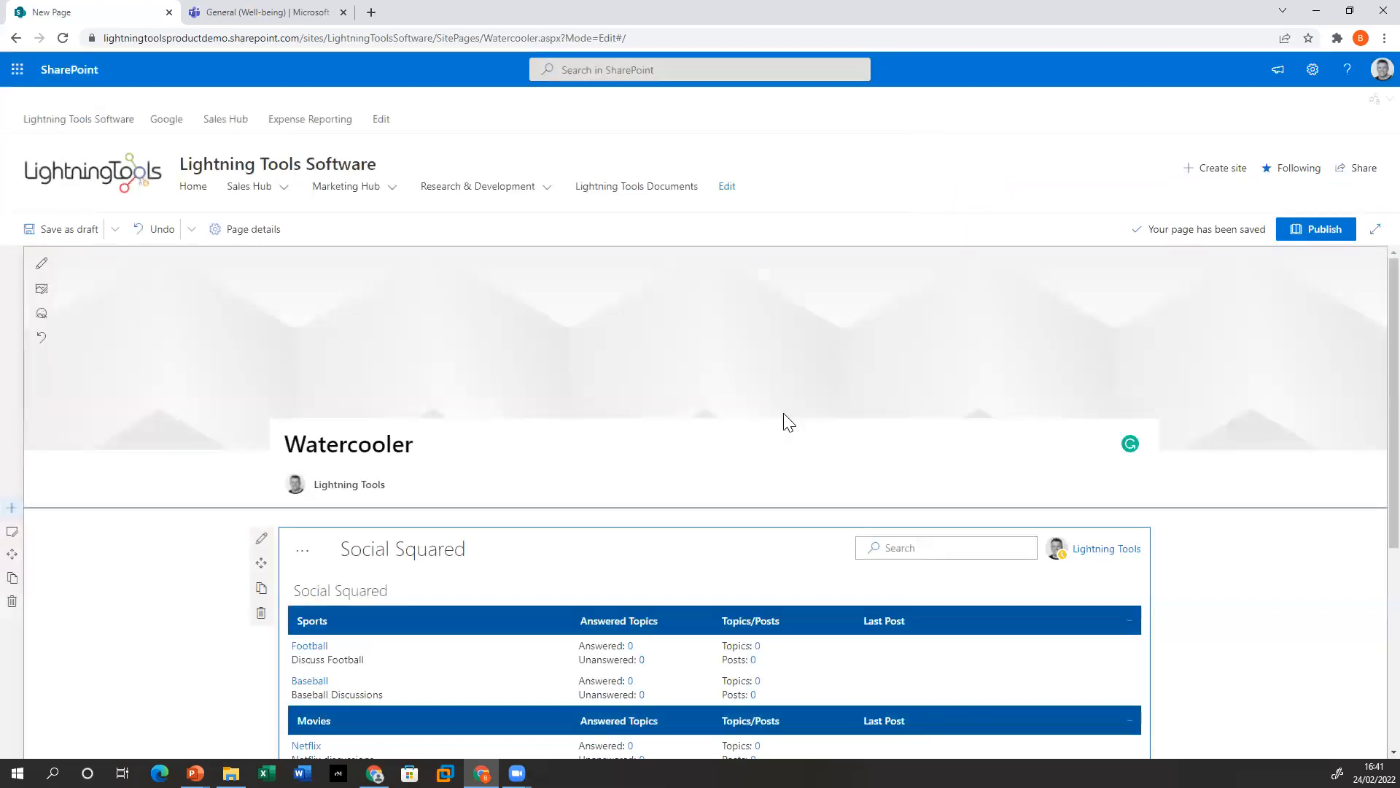
Publish the Watercooler page and open the Football forum in its Sports group
{"action": "scroll", "coordinate": [787, 421], "scroll_direction": "down", "scroll_amount": 3}
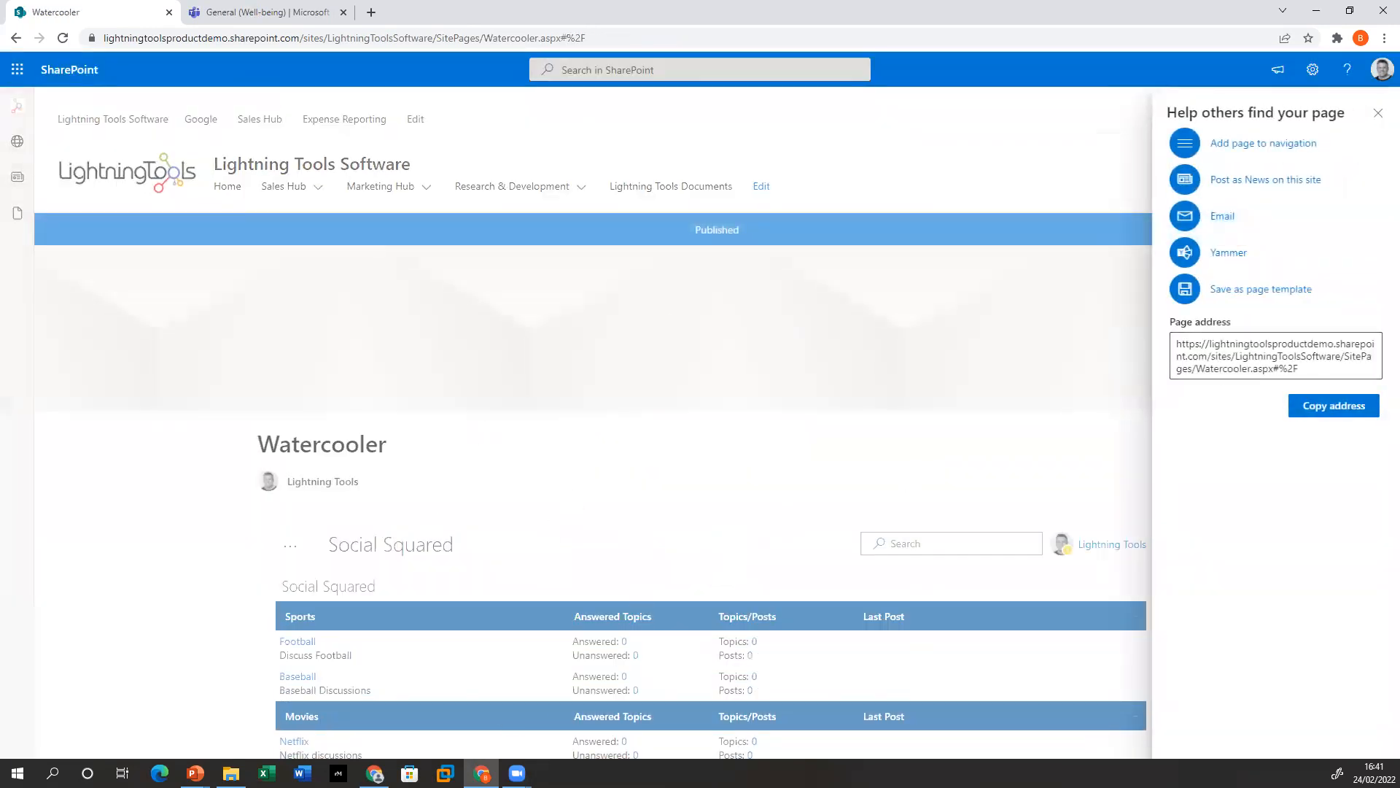
{"action": "left_click", "coordinate": [1378, 113]}
{"action": "scroll", "coordinate": [400, 530], "scroll_direction": "down", "scroll_amount": 3}
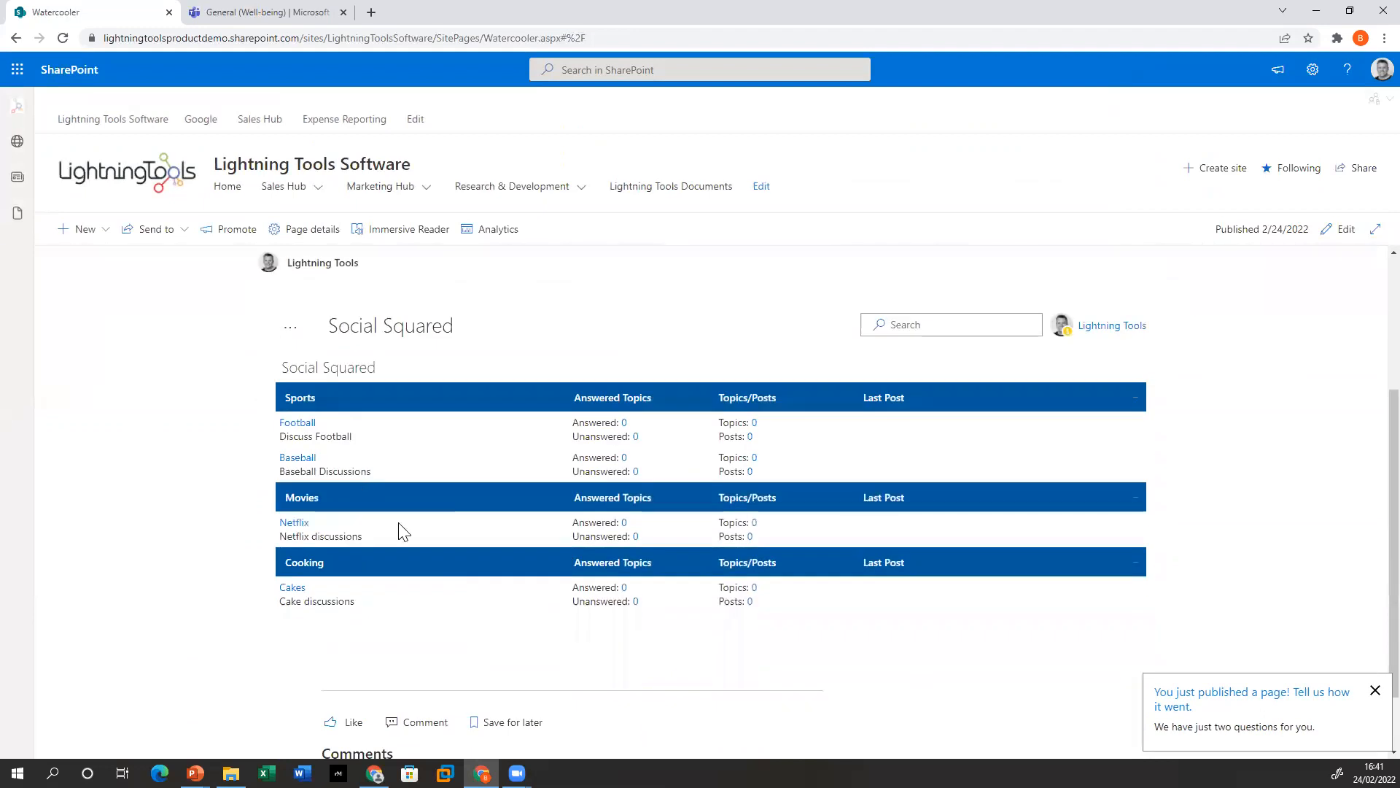
{"action": "left_click", "coordinate": [298, 421]}
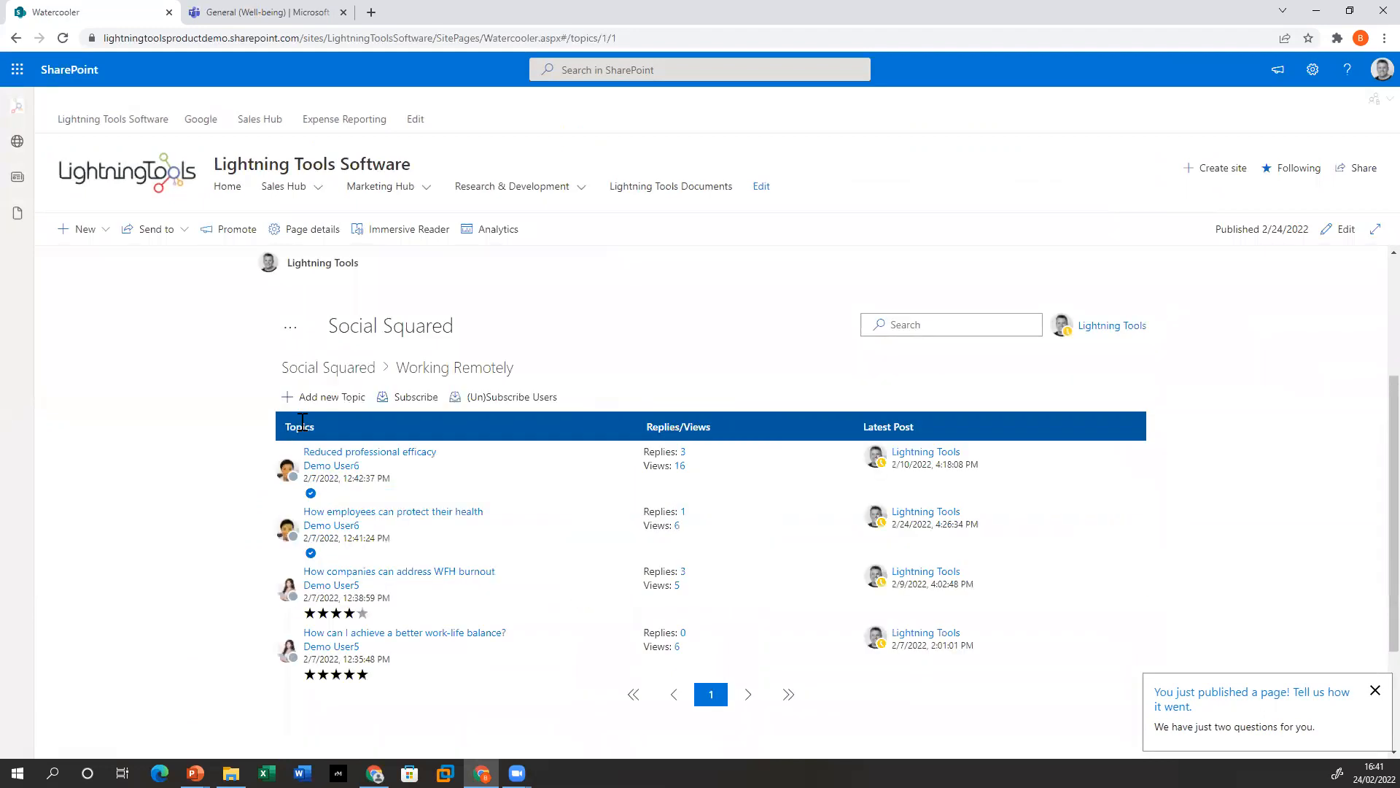
Return to the forum overview, reload the Watercooler page, view the Football forum's topics and go back to the overview
{"action": "left_click", "coordinate": [349, 369]}
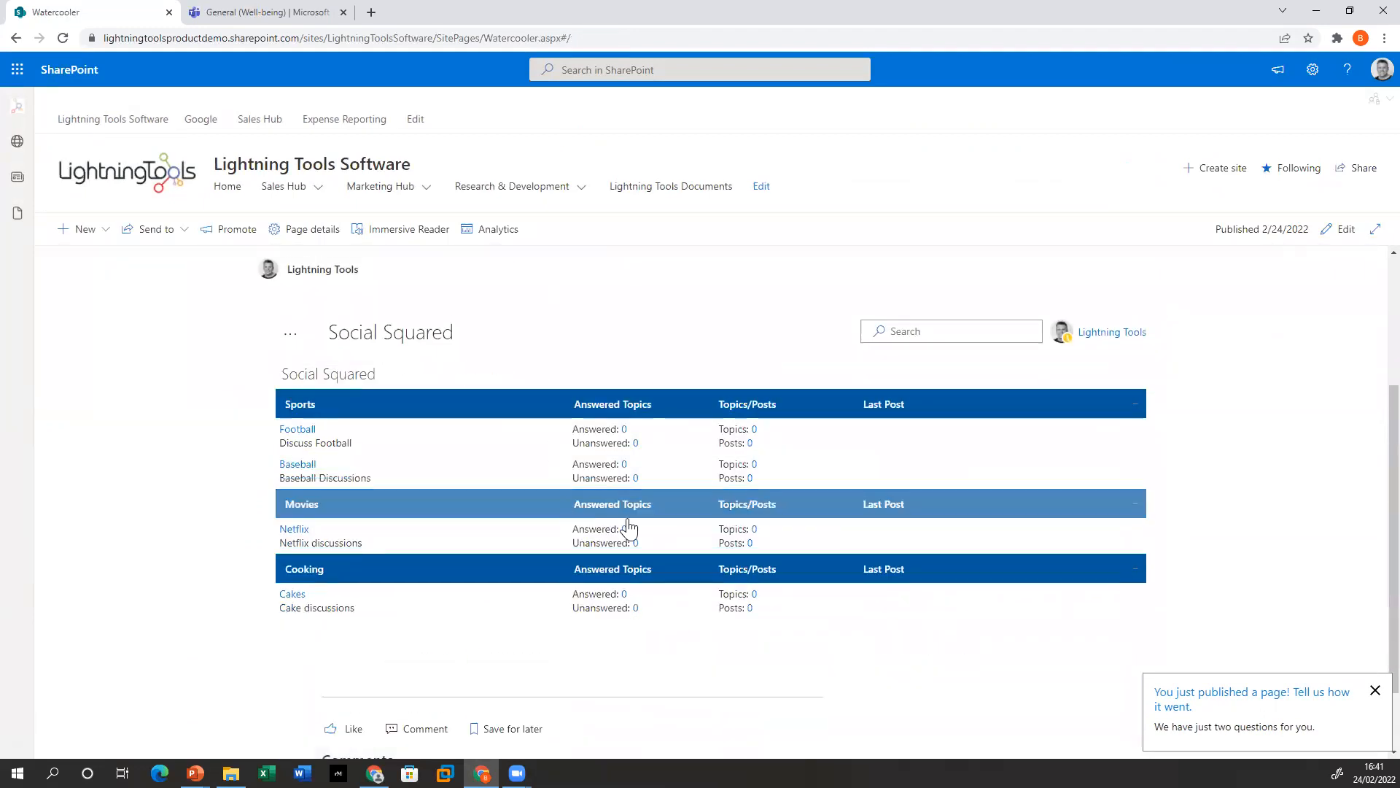
{"action": "key", "text": "F5"}
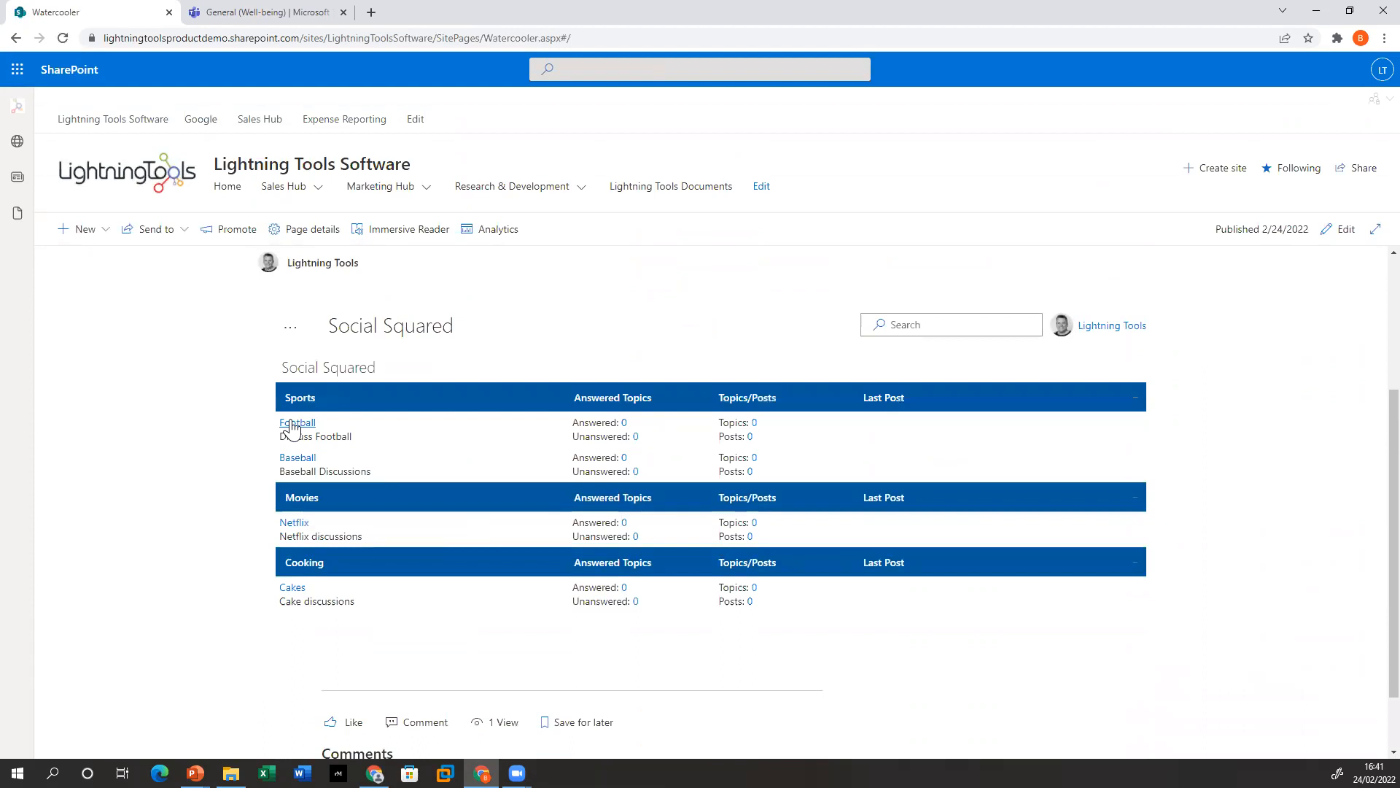
{"action": "left_click", "coordinate": [296, 419]}
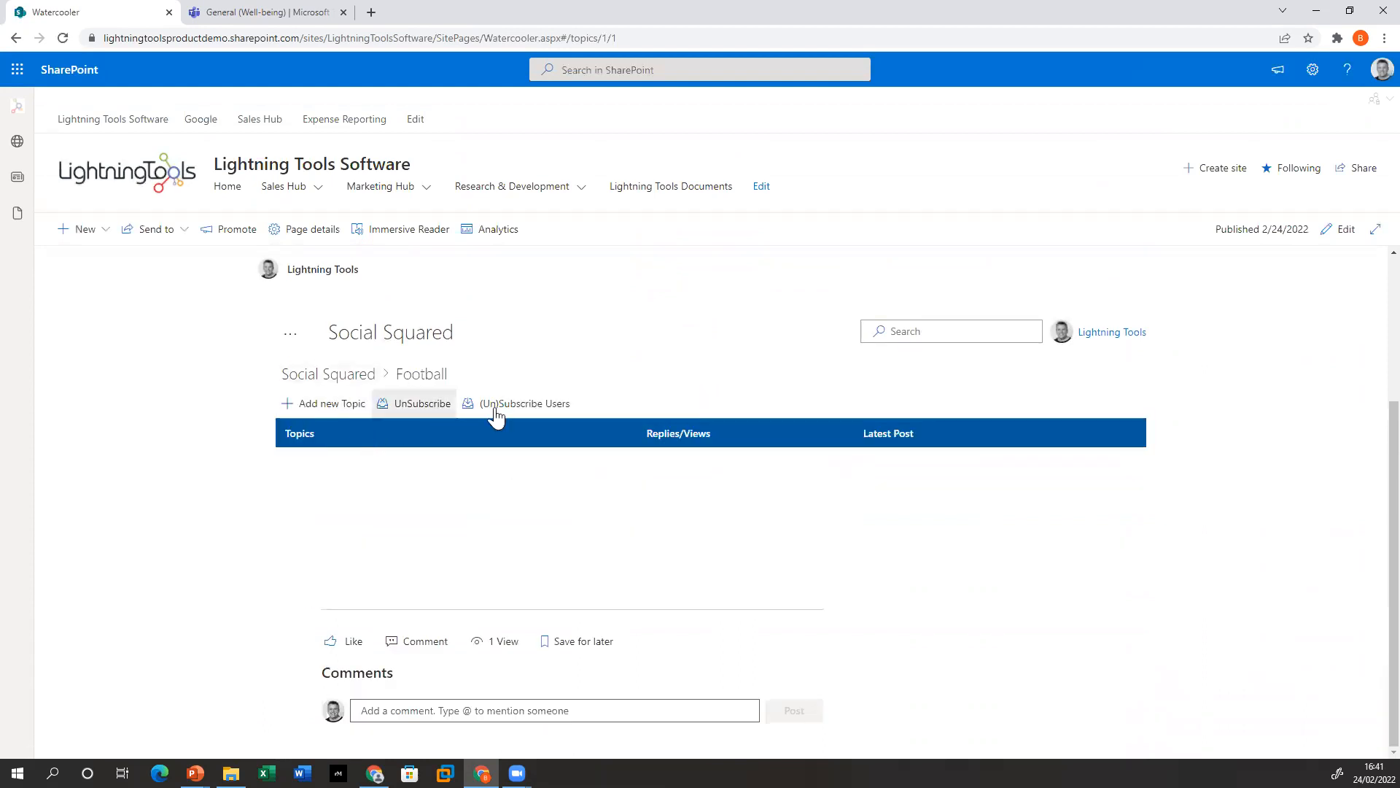
{"action": "left_click", "coordinate": [345, 375]}
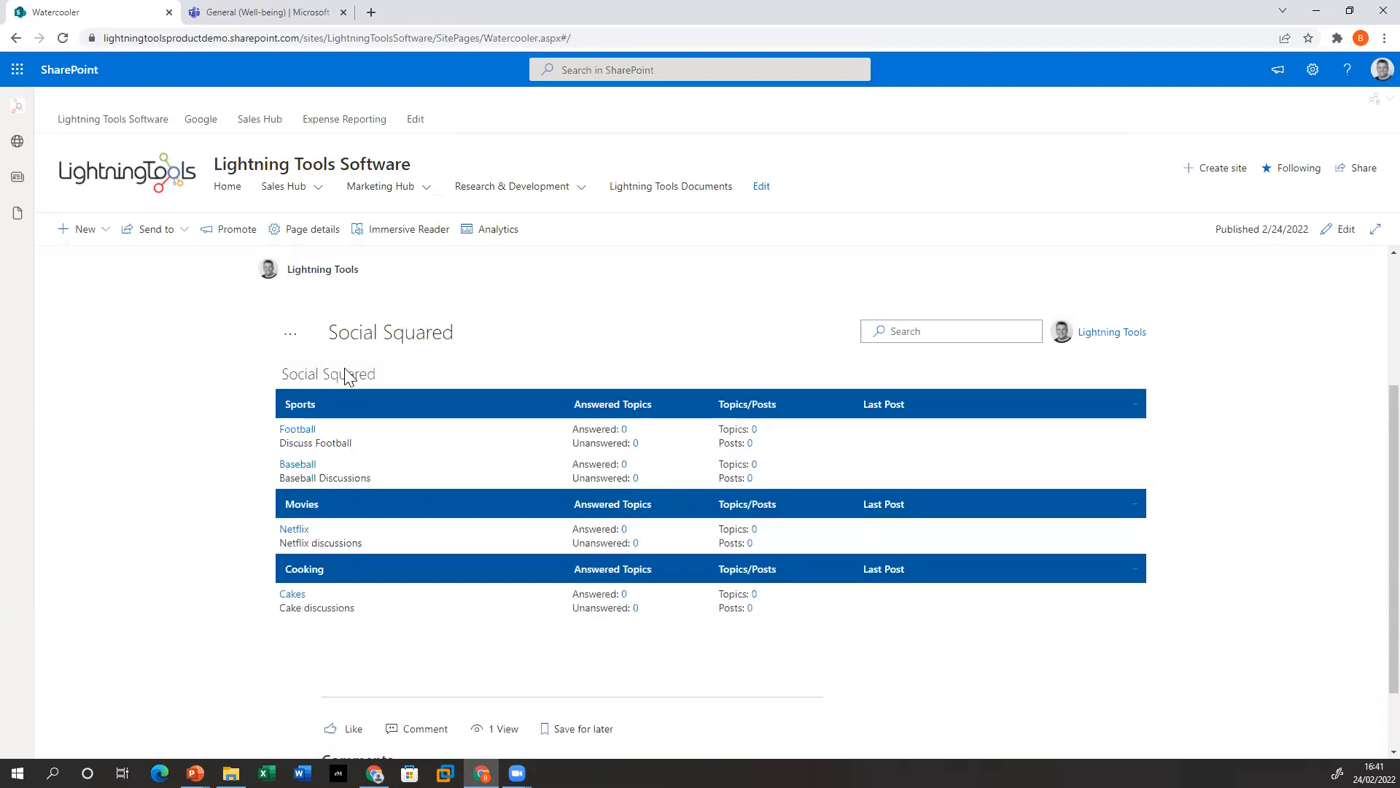
Put the Watercooler page into edit mode and open the configuration of its Social Squared web part
{"action": "left_click", "coordinate": [1340, 229]}
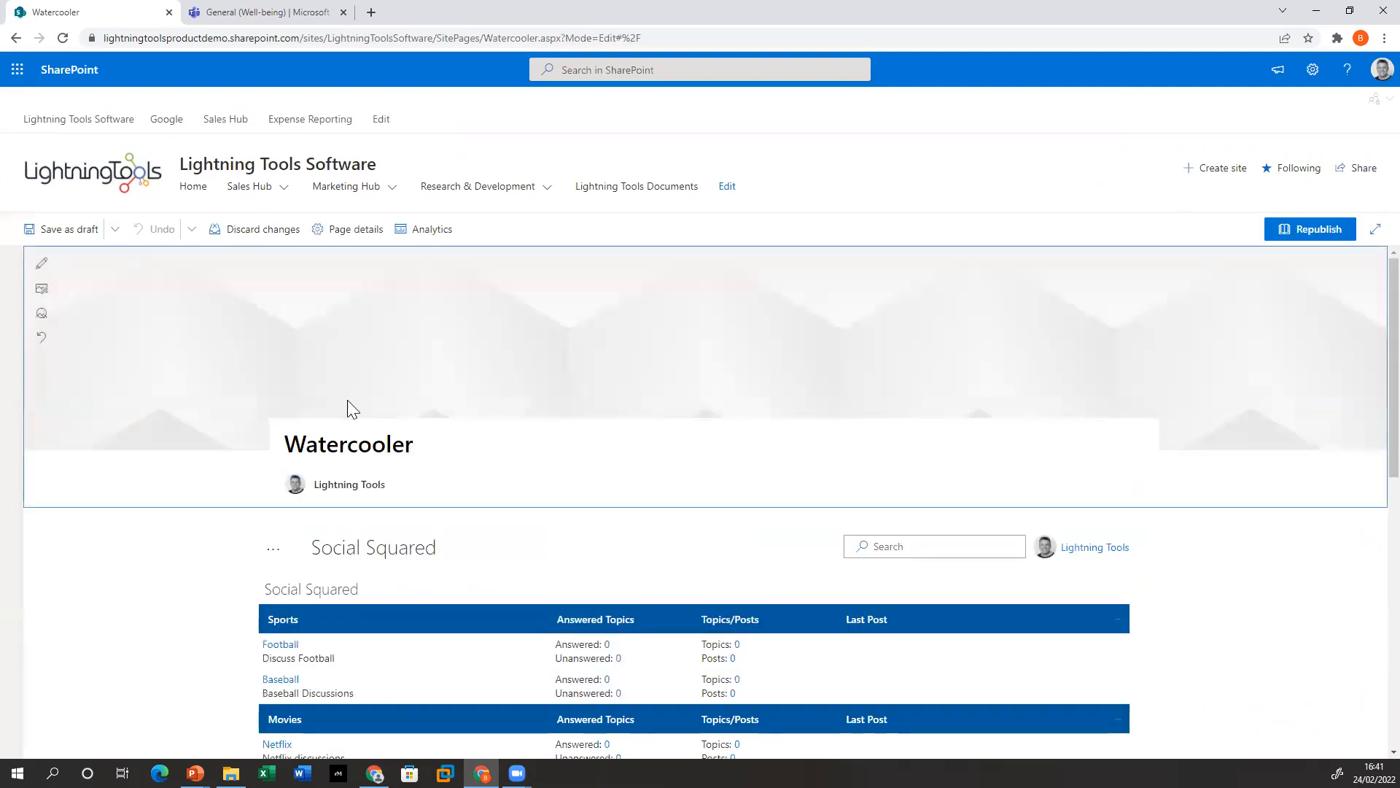
{"action": "left_click", "coordinate": [469, 566]}
{"action": "scroll", "coordinate": [474, 572], "scroll_direction": "down", "scroll_amount": 1}
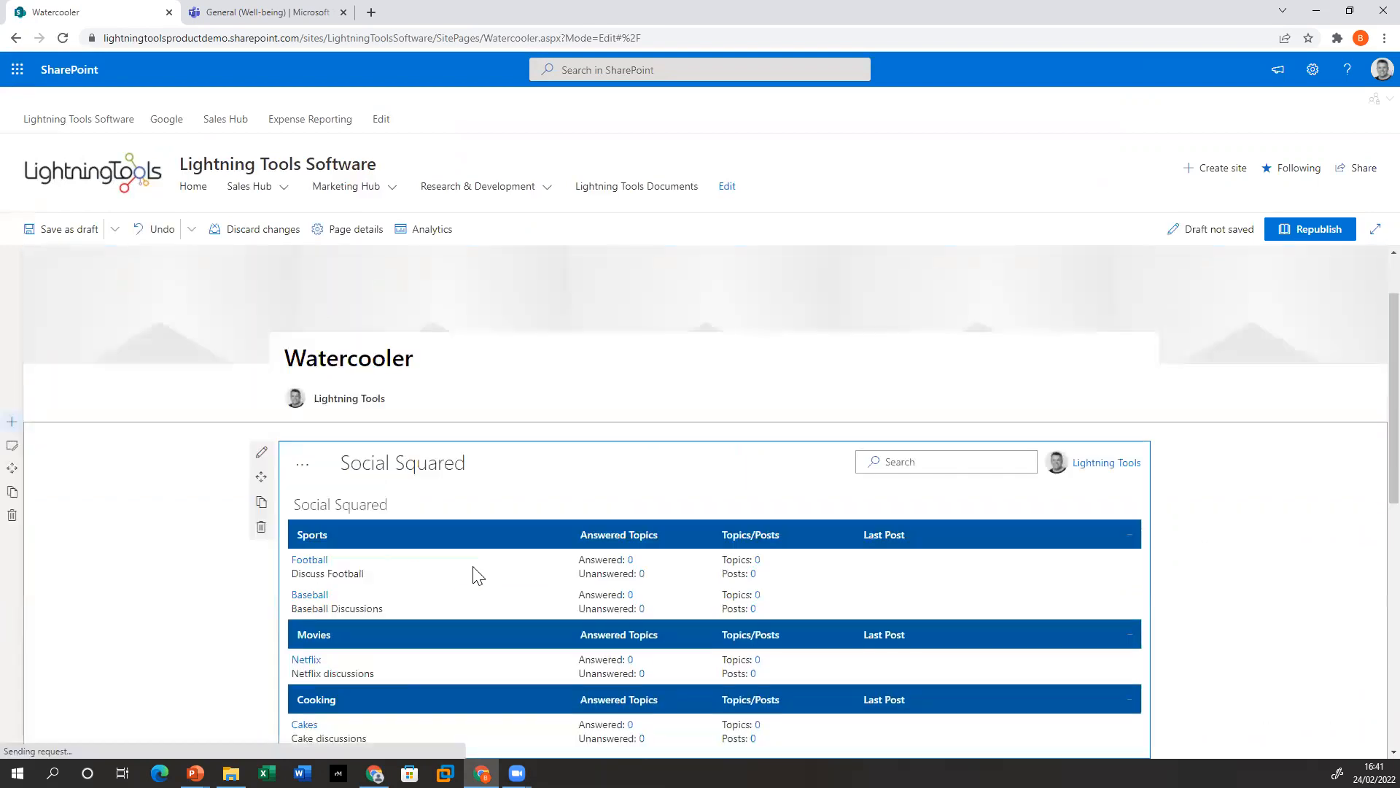
{"action": "left_click", "coordinate": [262, 453]}
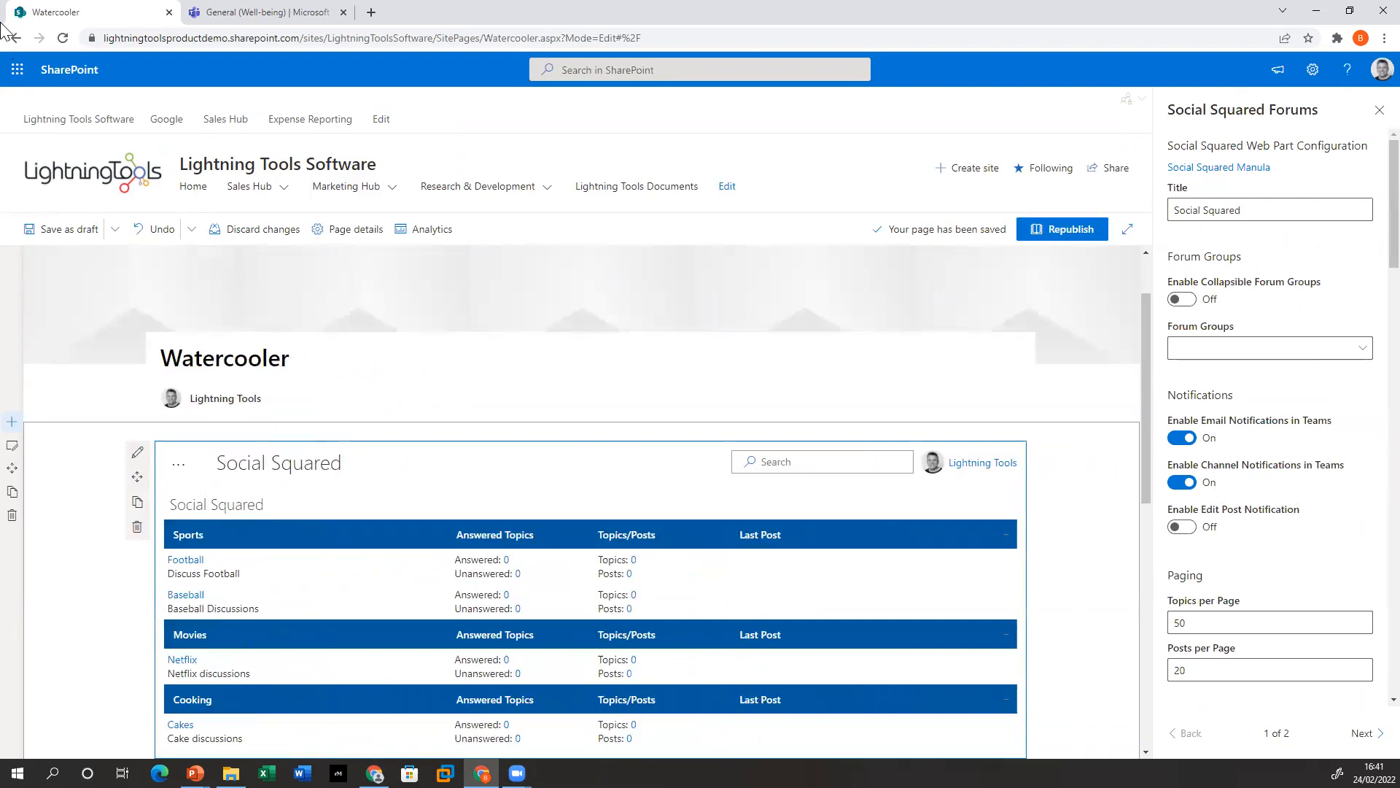
Switch to Microsoft Teams, view the settings of the Wellbeing Discussions channel tab, and return to the Watercooler page in SharePoint
{"action": "left_click", "coordinate": [290, 11]}
{"action": "left_click", "coordinate": [653, 111]}
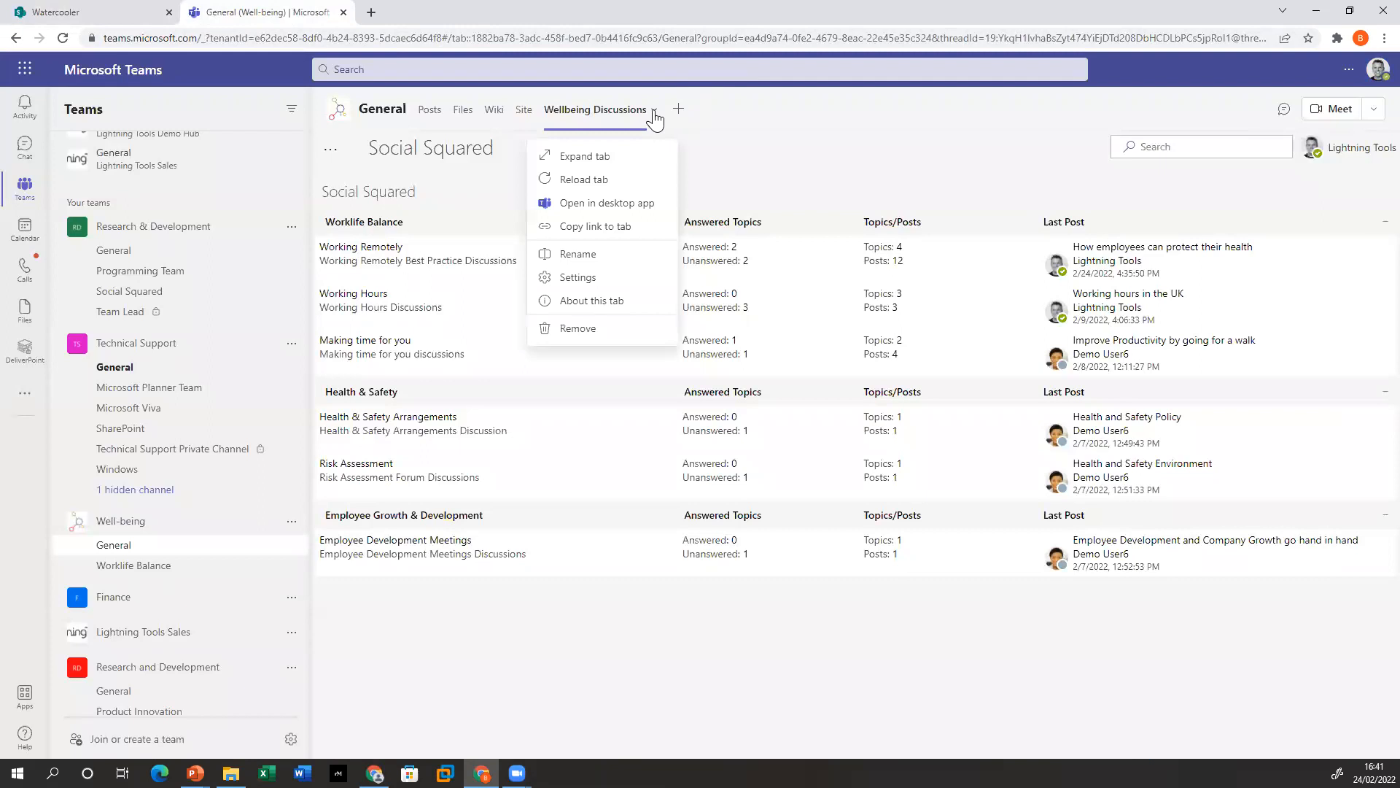
{"action": "left_click", "coordinate": [597, 279]}
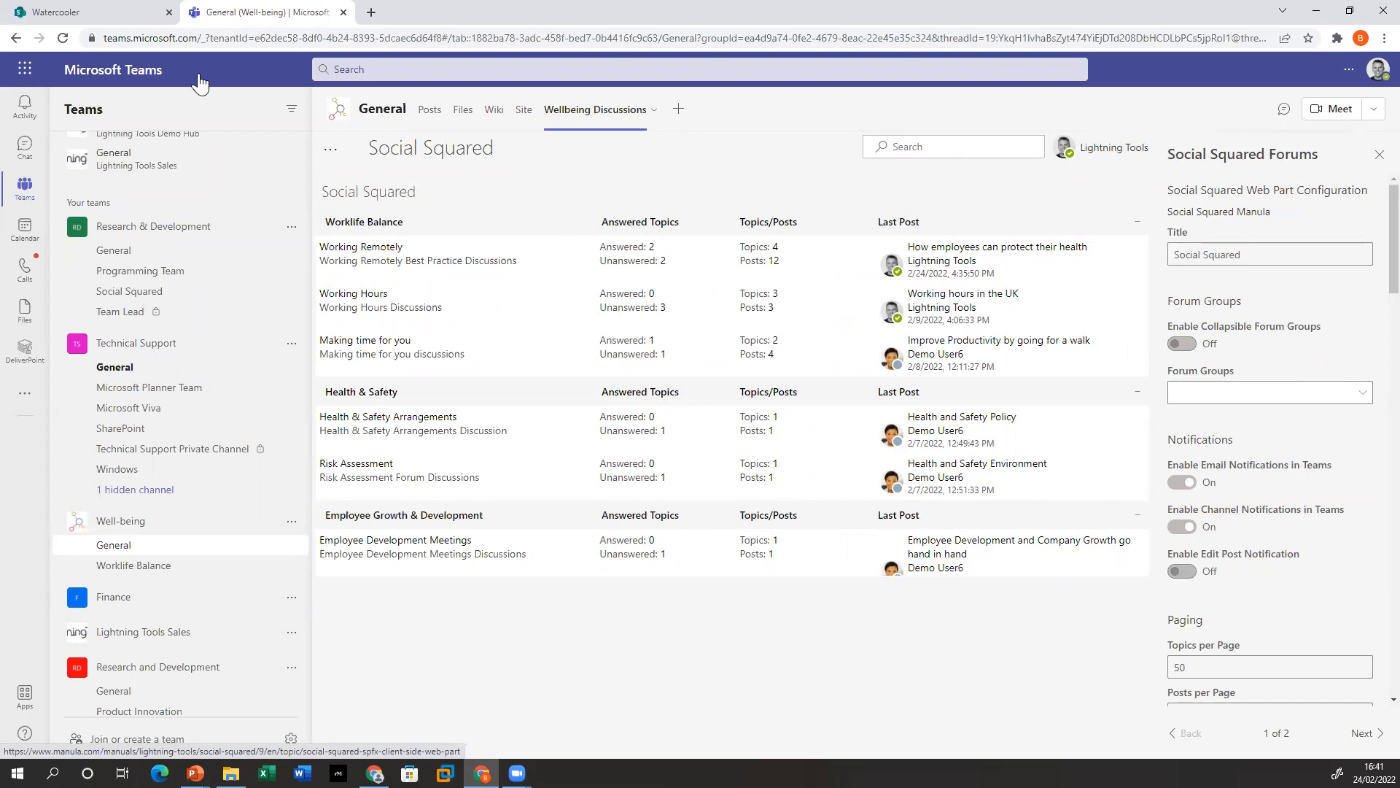
{"action": "left_click", "coordinate": [44, 12]}
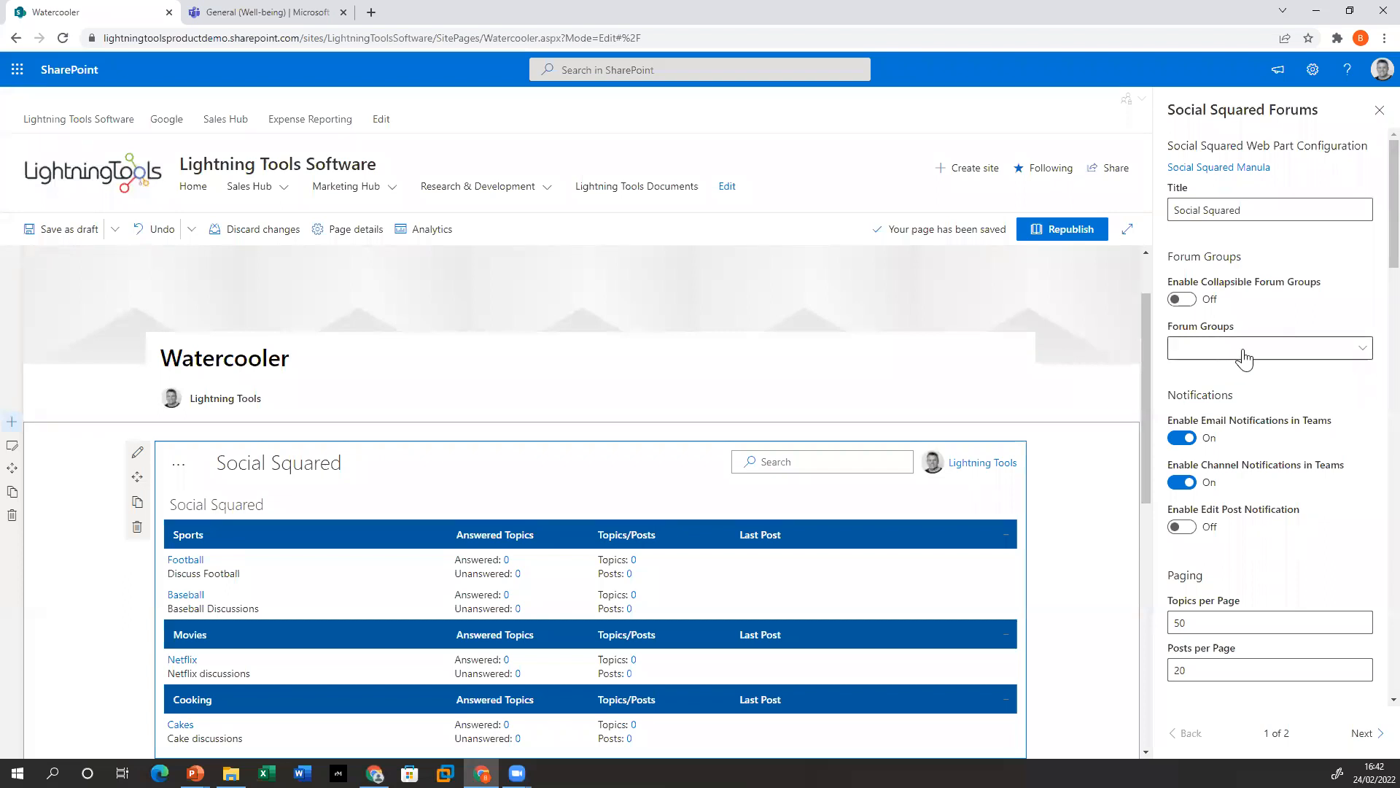
Set the Social Squared web part's title to "Watercooler Discussions"
{"action": "triple_click", "coordinate": [1232, 214]}
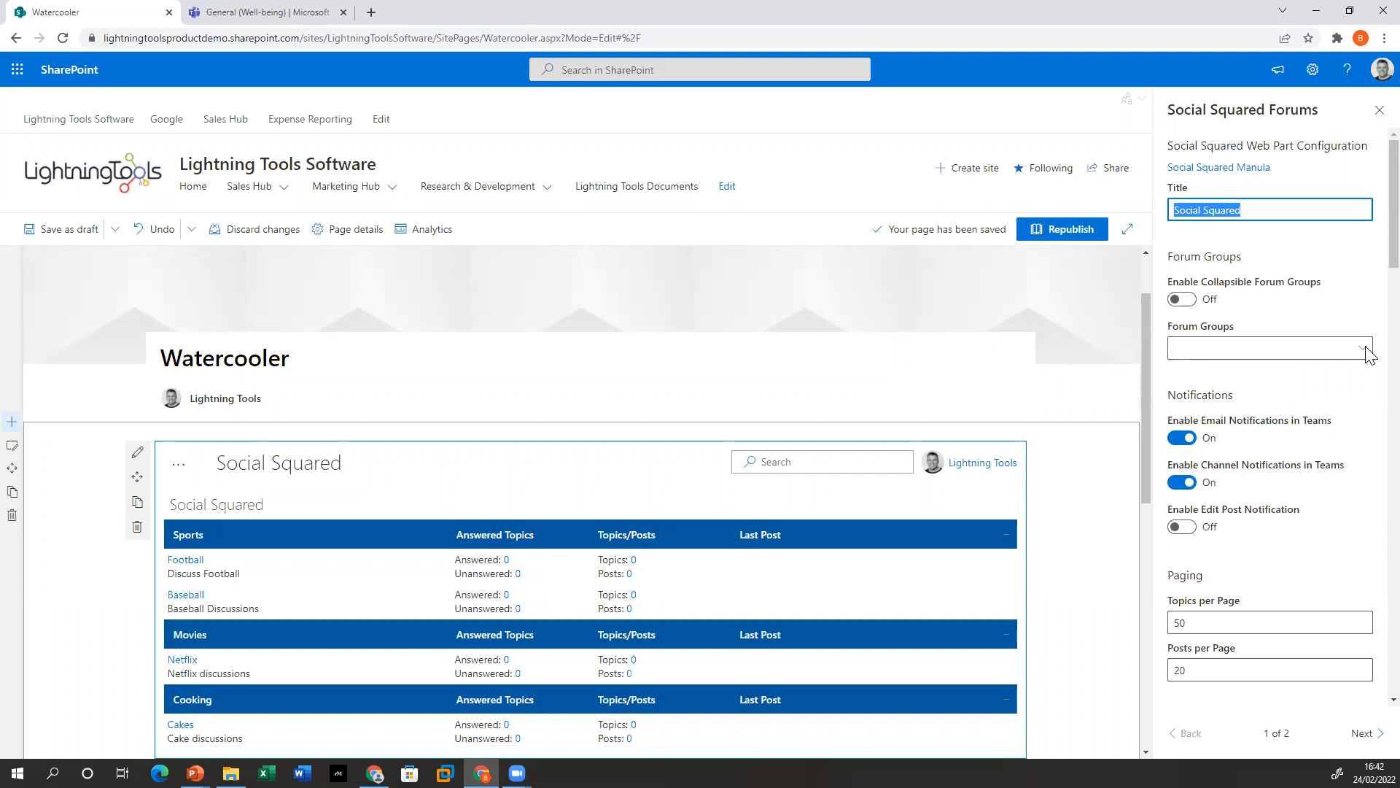
{"action": "type", "text": "W"}
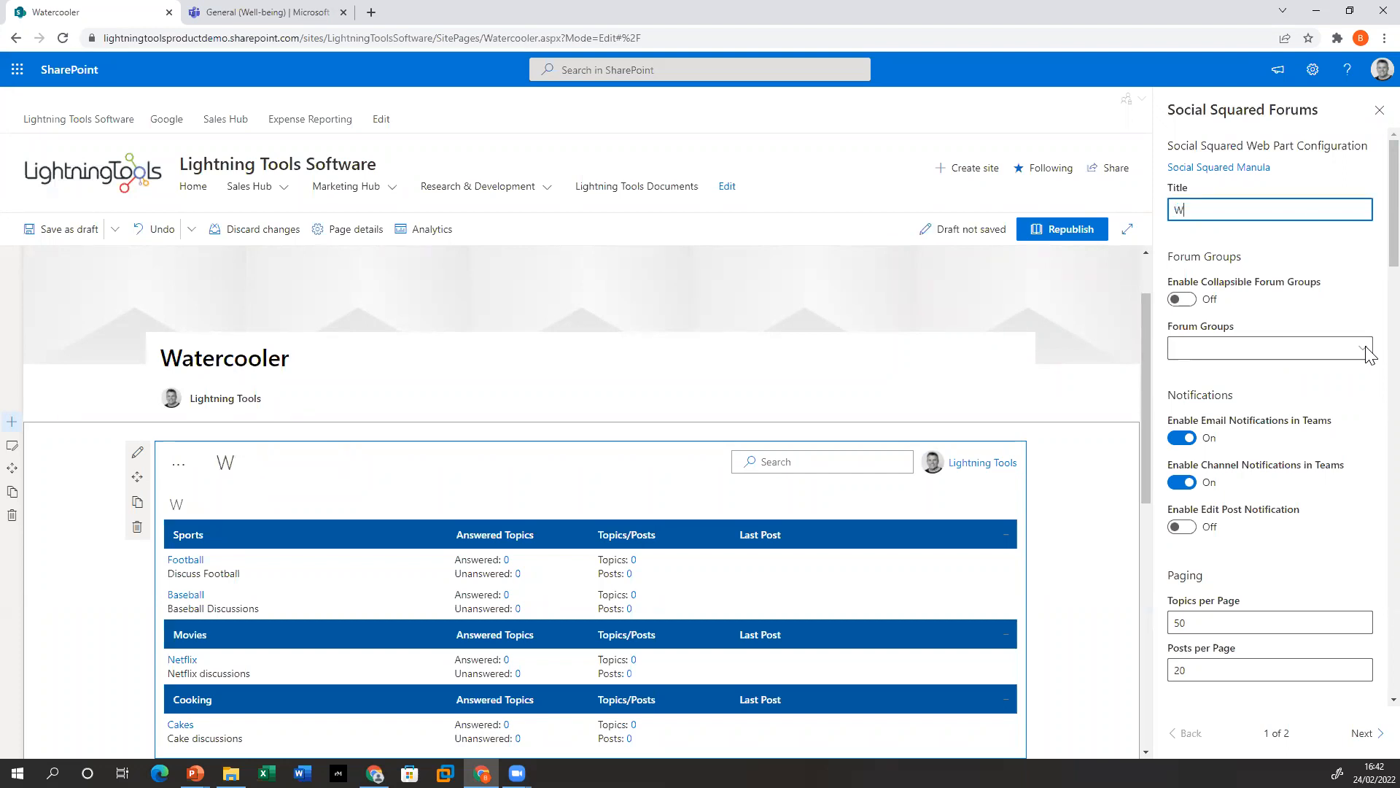
{"action": "type", "text": "atercoole"}
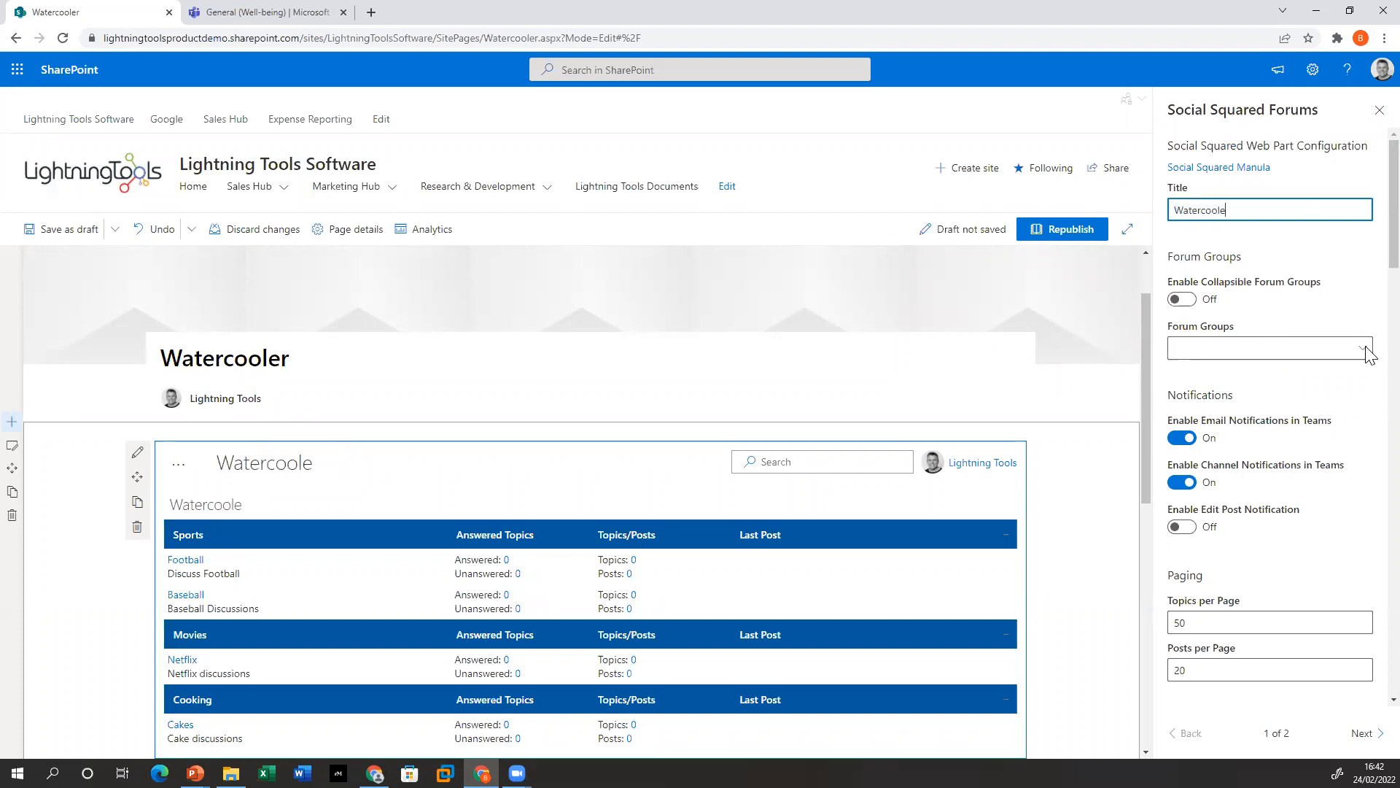
{"action": "type", "text": "r Discussions"}
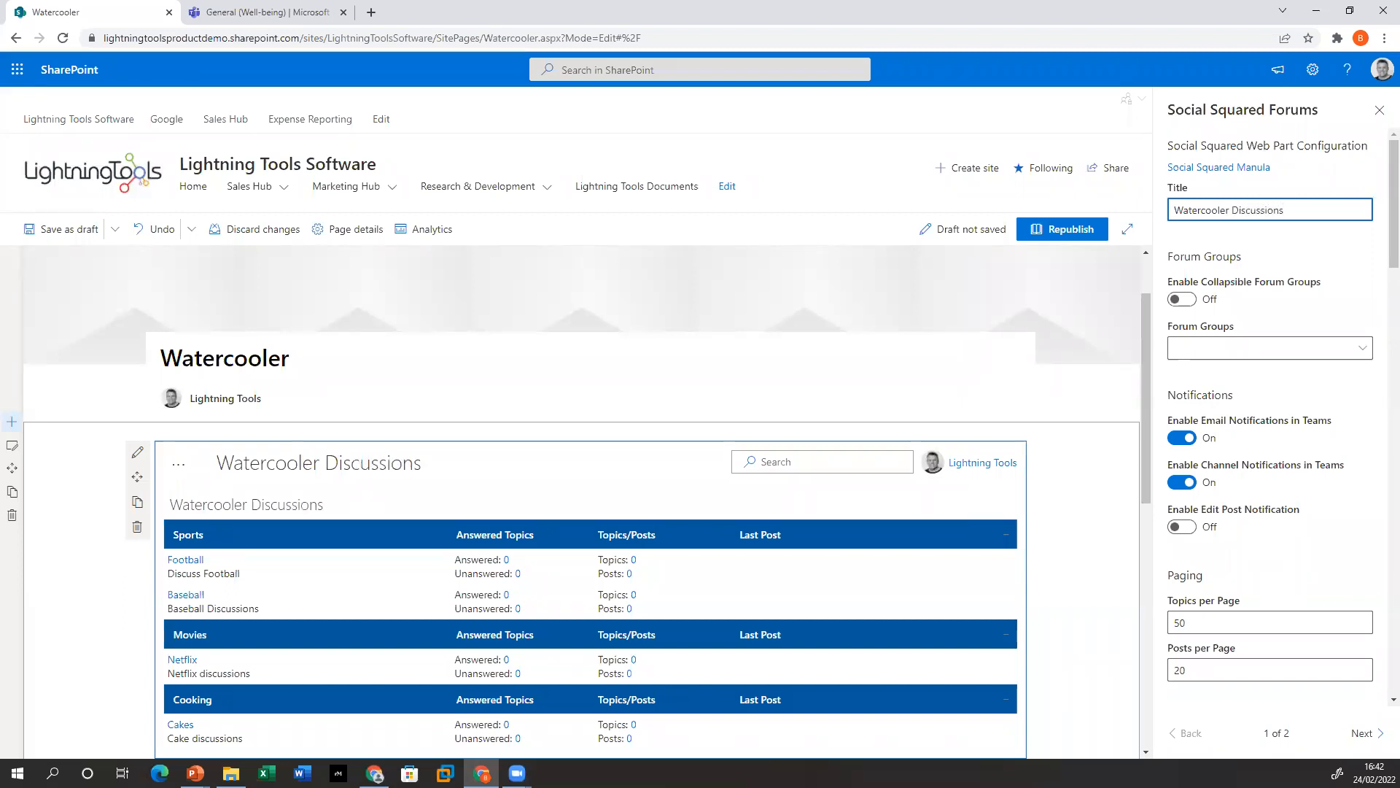
Review the forum group choices without selecting any, and examine the web part's notification, paging, emoji and tagging settings
{"action": "left_click", "coordinate": [1366, 398]}
{"action": "left_click", "coordinate": [1274, 355]}
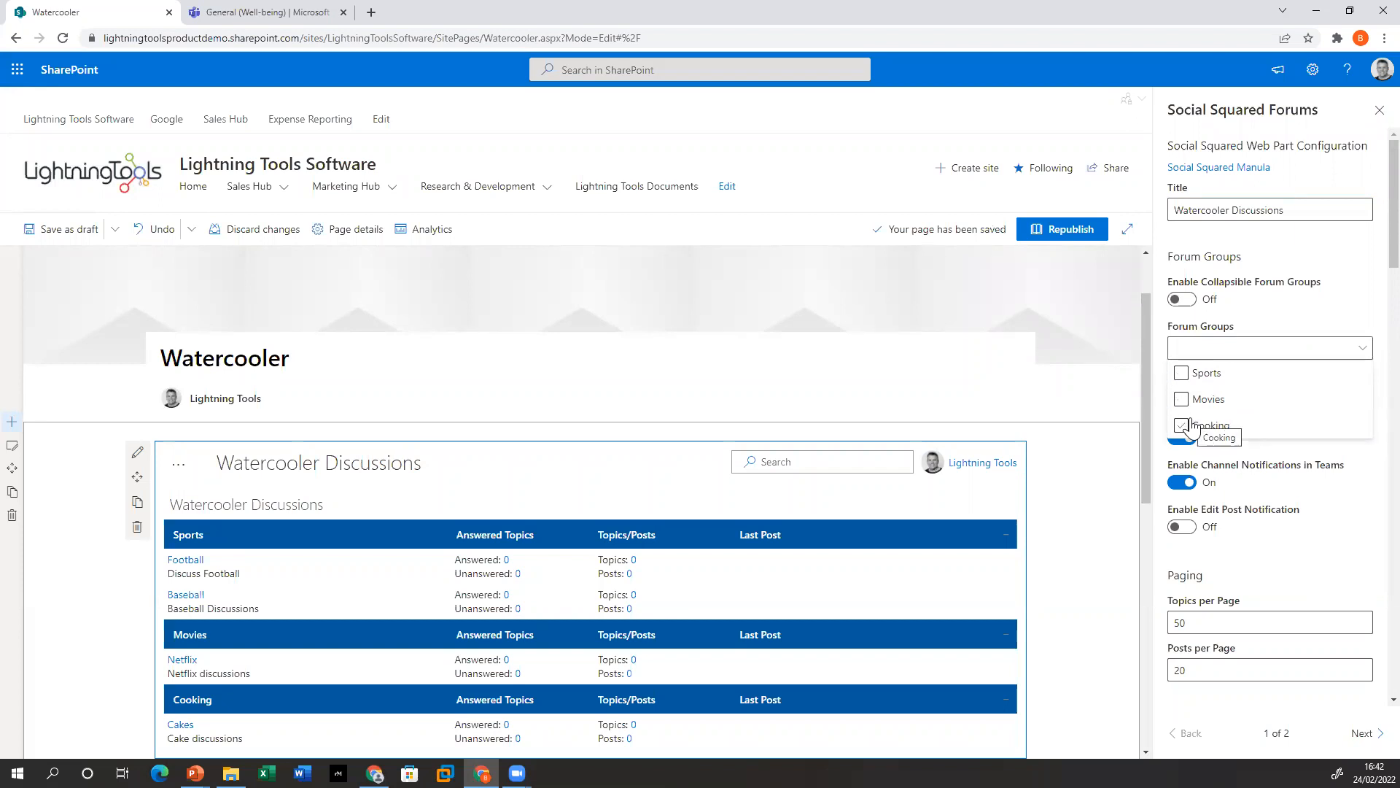
{"action": "left_click", "coordinate": [1367, 320]}
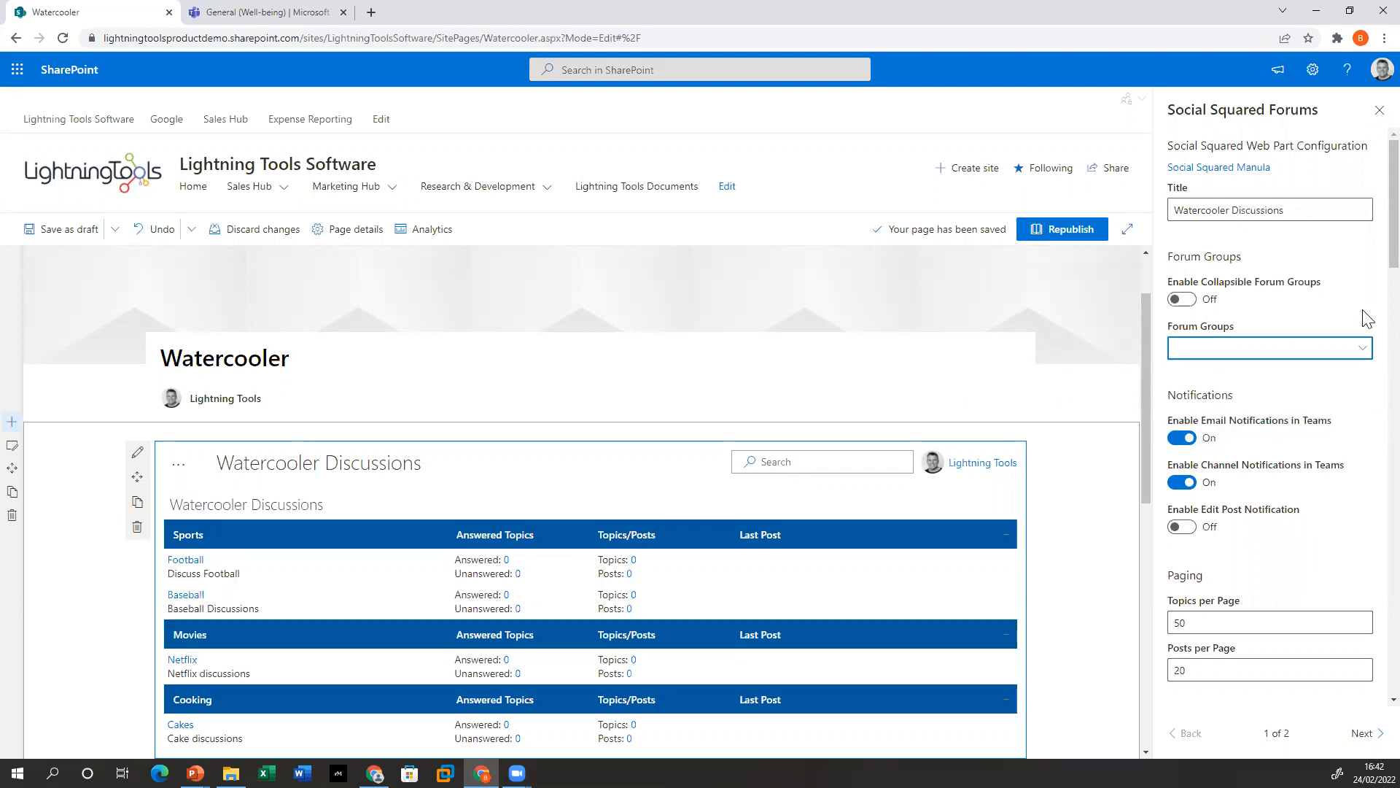
{"action": "scroll", "coordinate": [1344, 365], "scroll_direction": "down", "scroll_amount": 2}
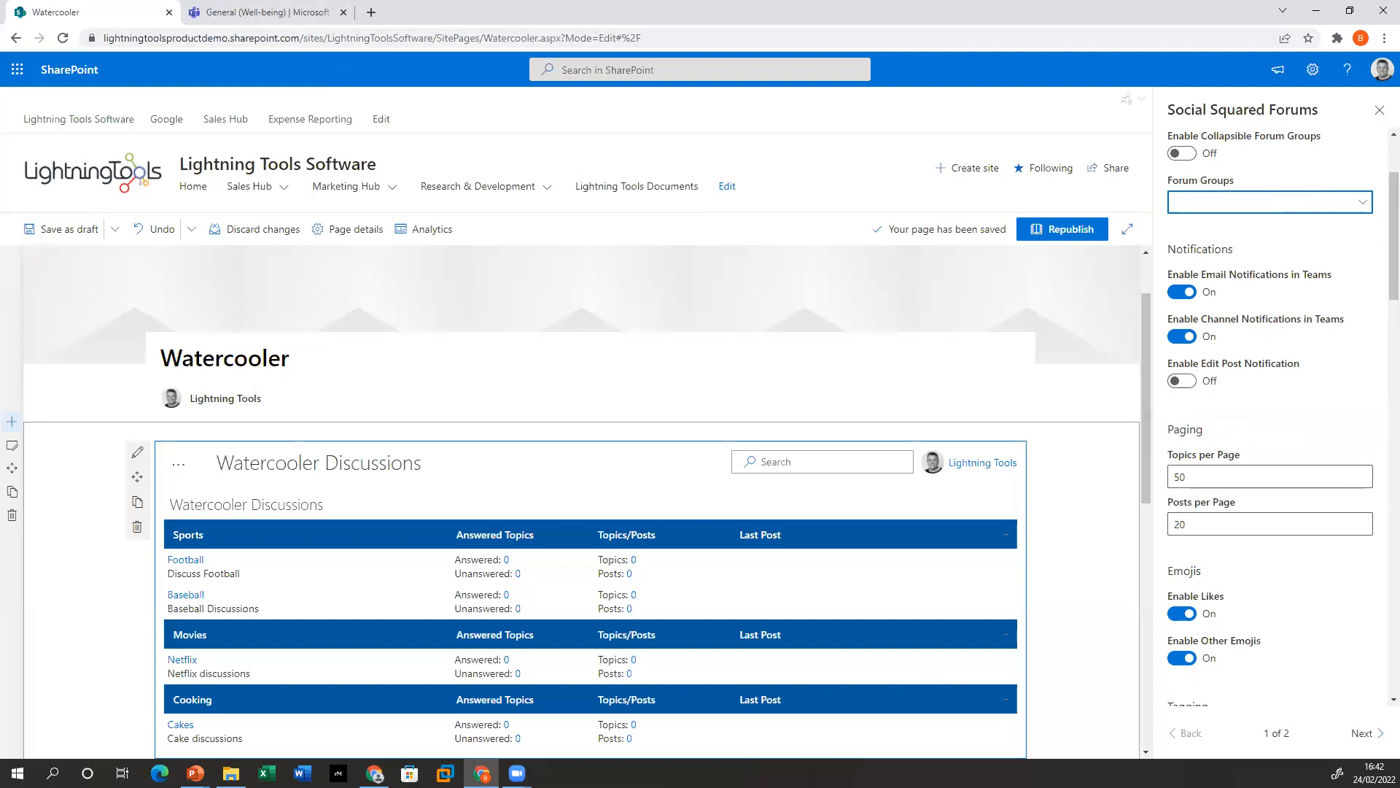
{"action": "scroll", "coordinate": [1280, 397], "scroll_direction": "down", "scroll_amount": 3}
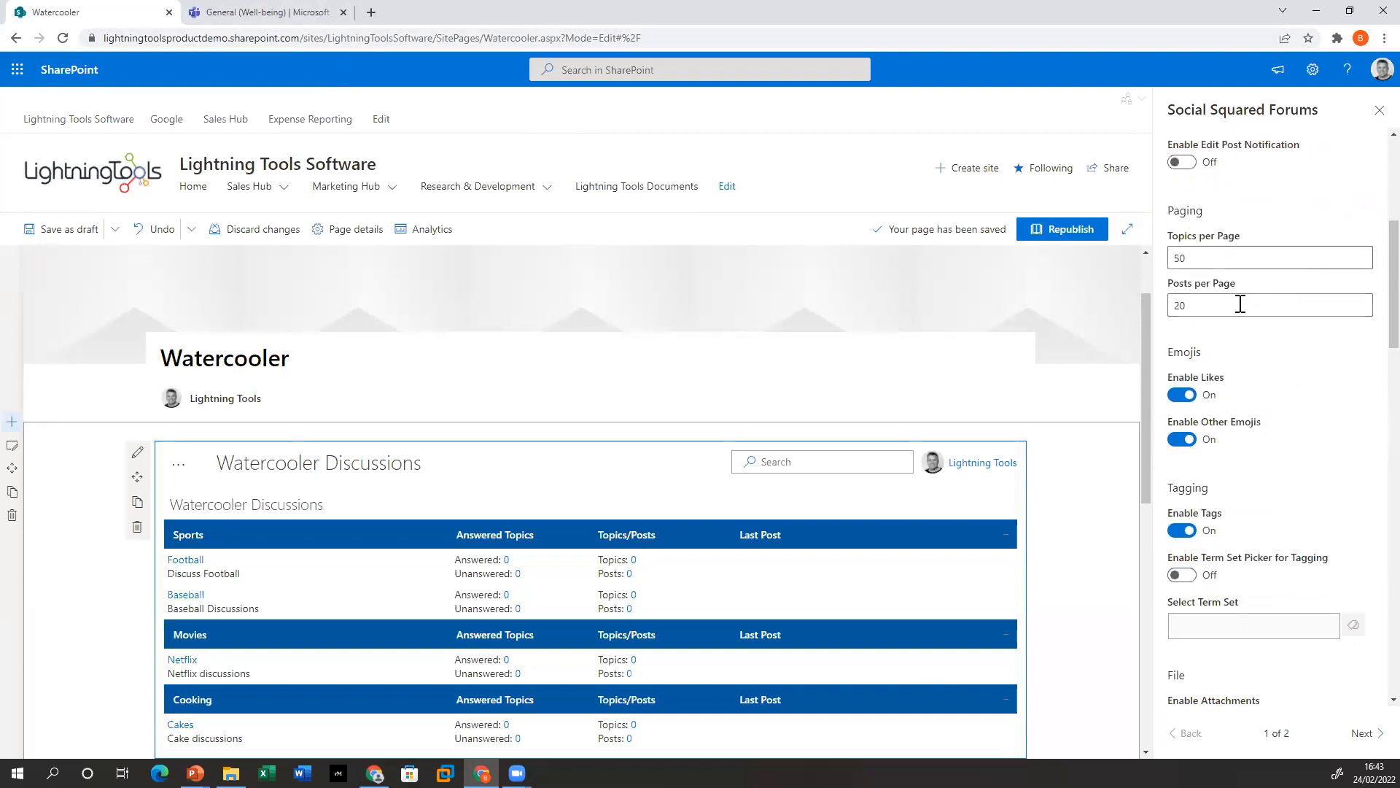
Close the forum web part settings and start a new topic in the Football forum
{"action": "scroll", "coordinate": [1279, 354], "scroll_direction": "down", "scroll_amount": 1}
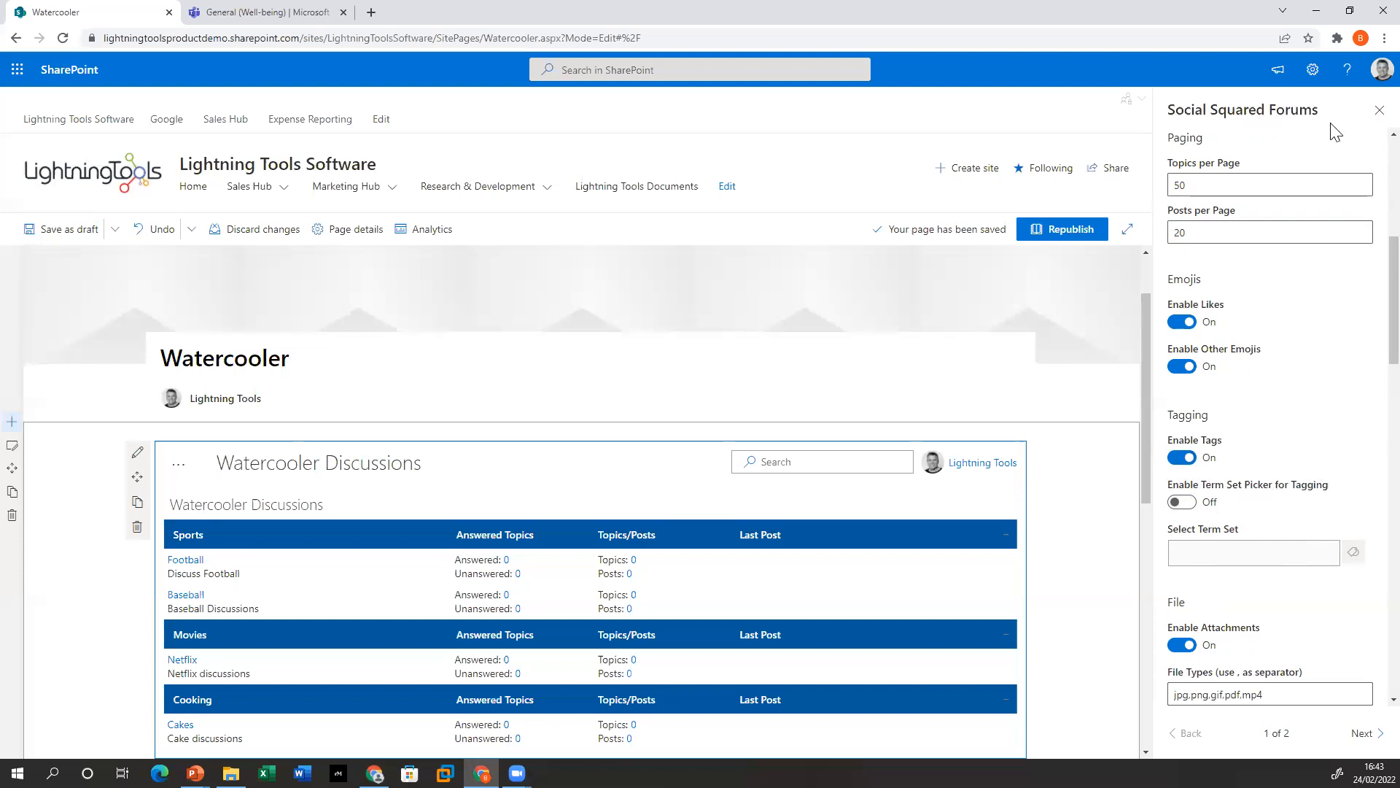
{"action": "left_click", "coordinate": [1379, 110]}
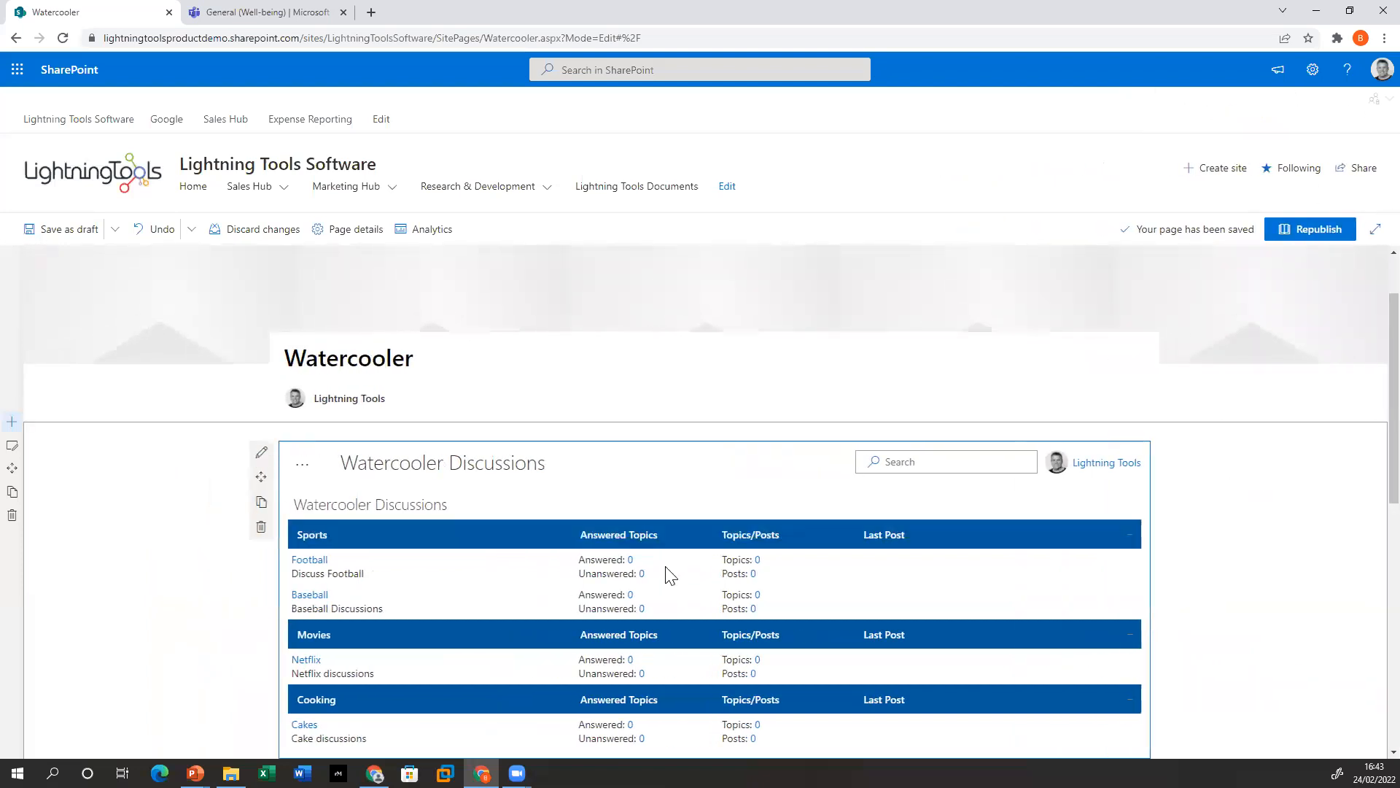
{"action": "left_click", "coordinate": [312, 563]}
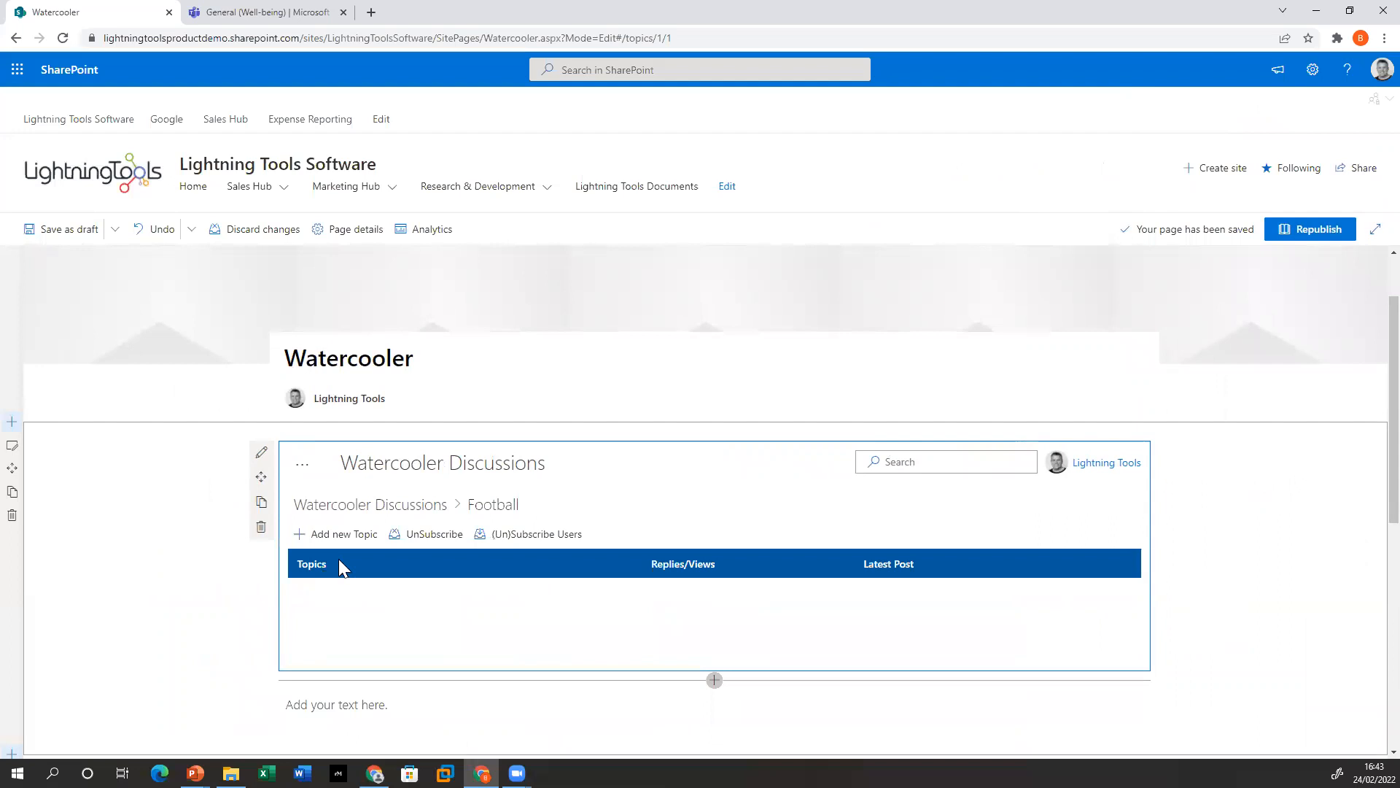
{"action": "left_click", "coordinate": [348, 536]}
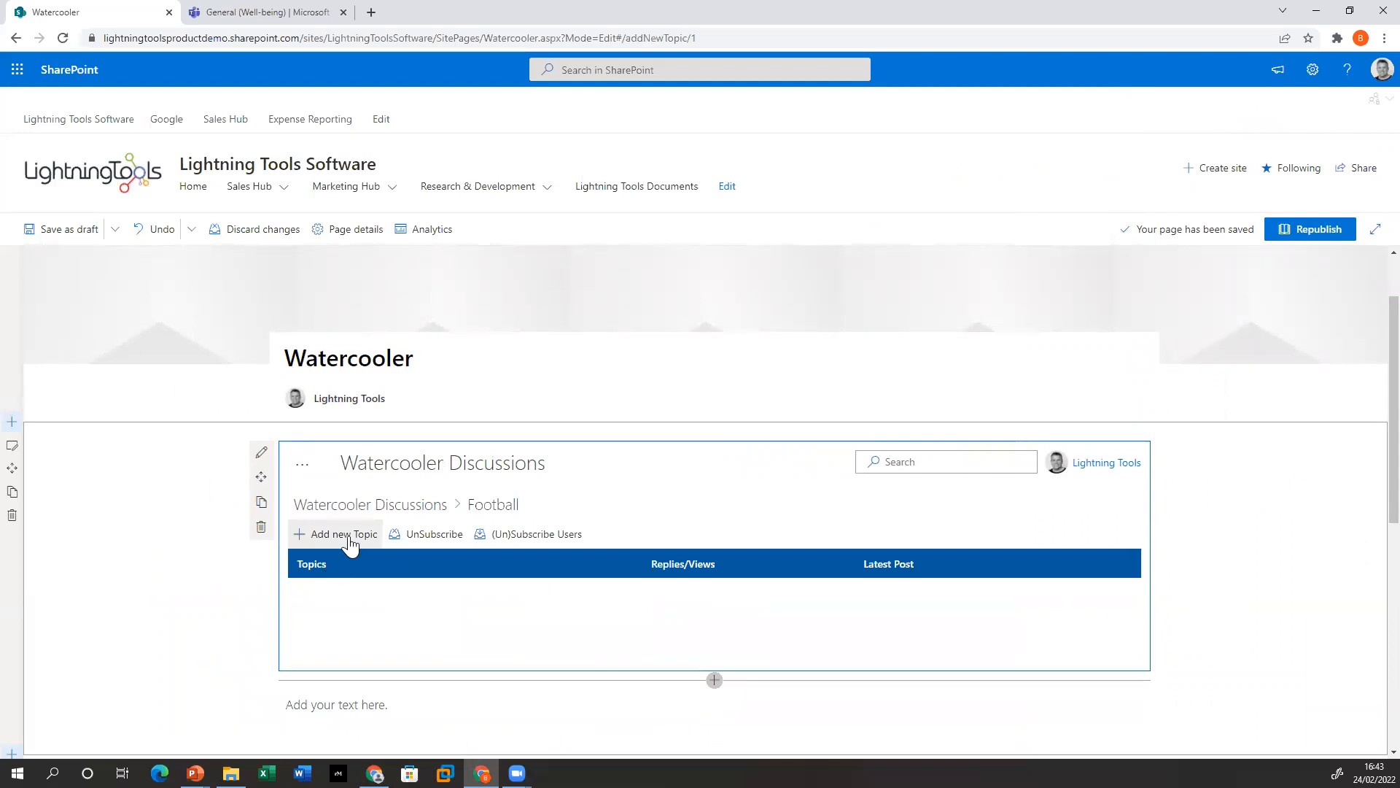
Fill in the new topic with the copied message about Bright's offside goal and the subject "England vs Germany"
{"action": "key", "text": "alt+Tab"}
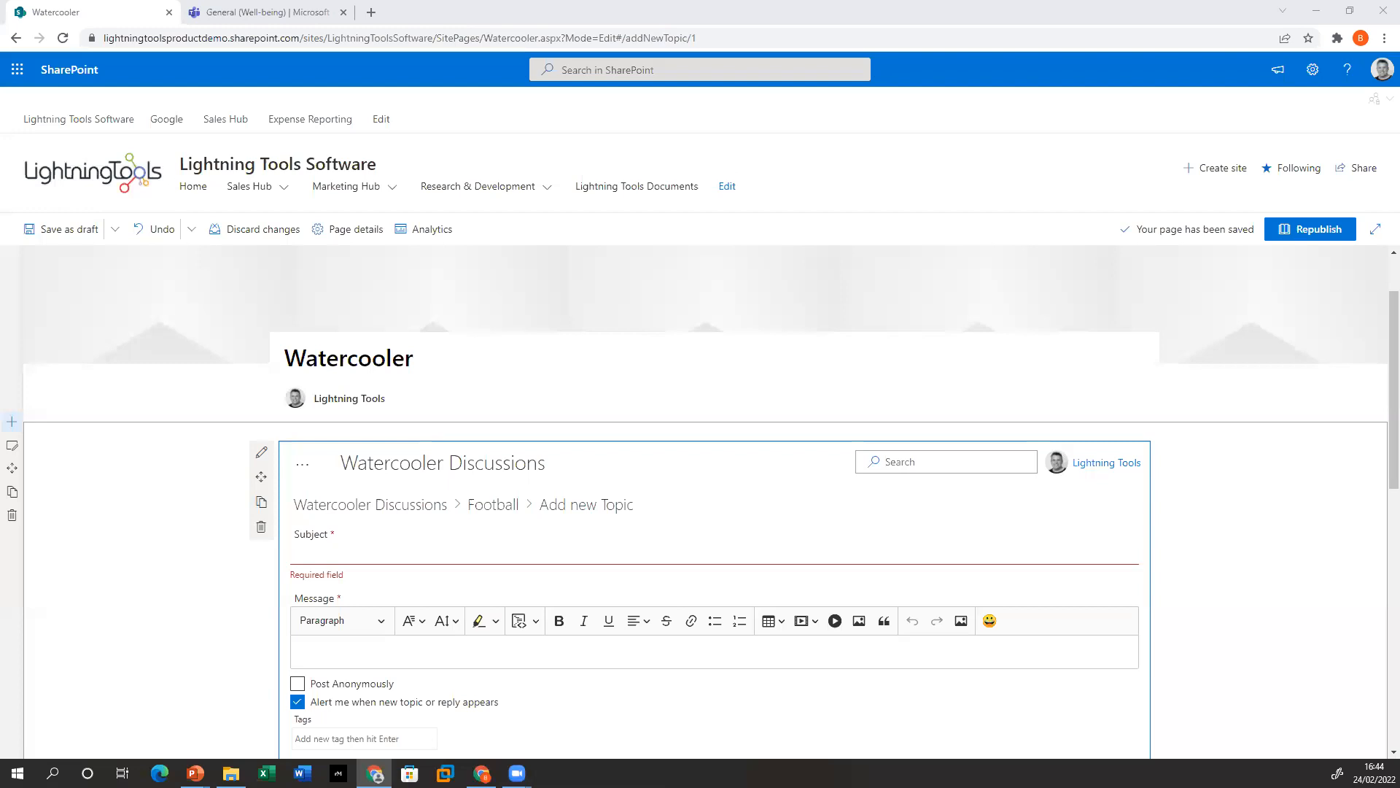
{"action": "scroll", "coordinate": [594, 684], "scroll_direction": "down", "scroll_amount": 1}
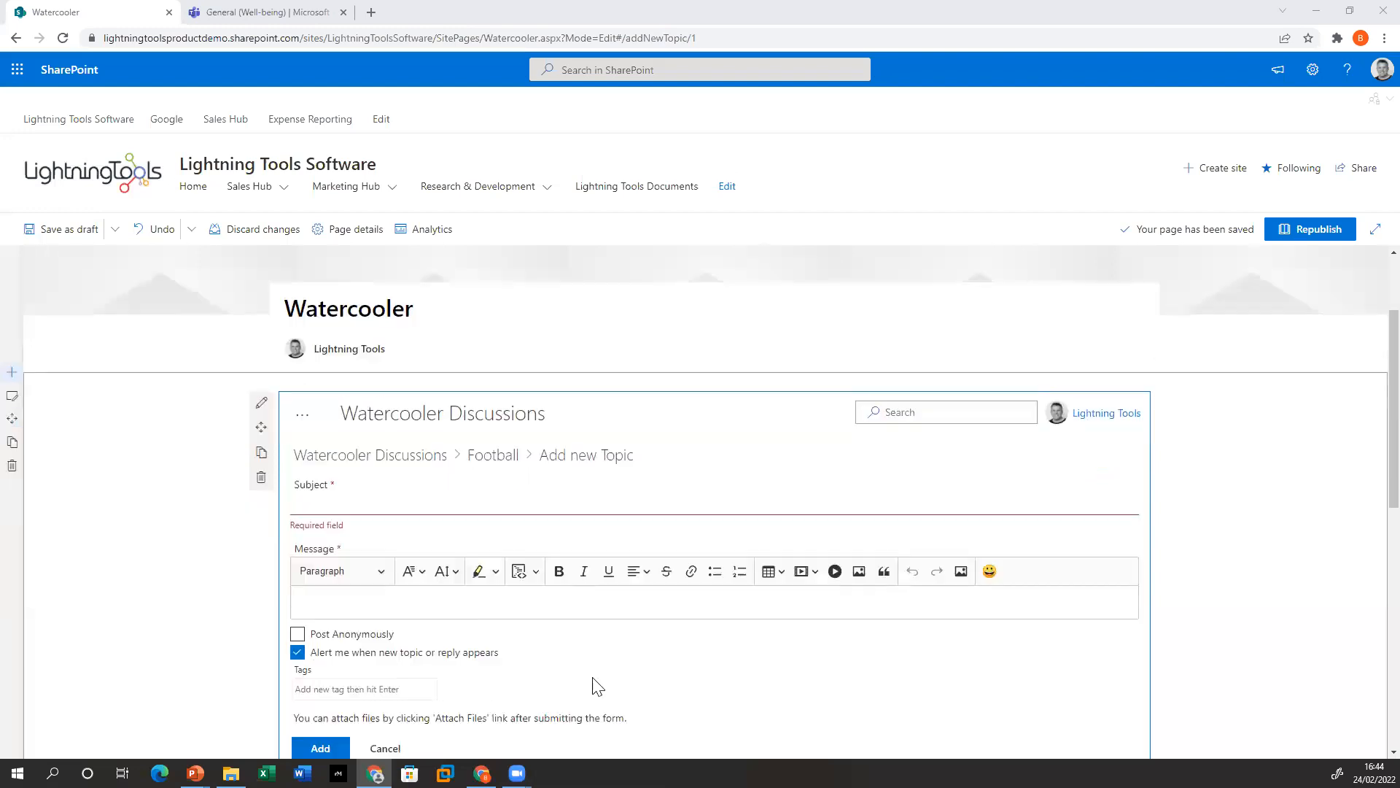
{"action": "left_click", "coordinate": [458, 576]}
{"action": "type", "text": "I didn’t notice it at the time but Bright was actually offside for her goal. There isn’t any VAR in the match and so England got away with that. Ian Wright has made a good point as the assistant referee was perfectly line up and should have spotted the error."}
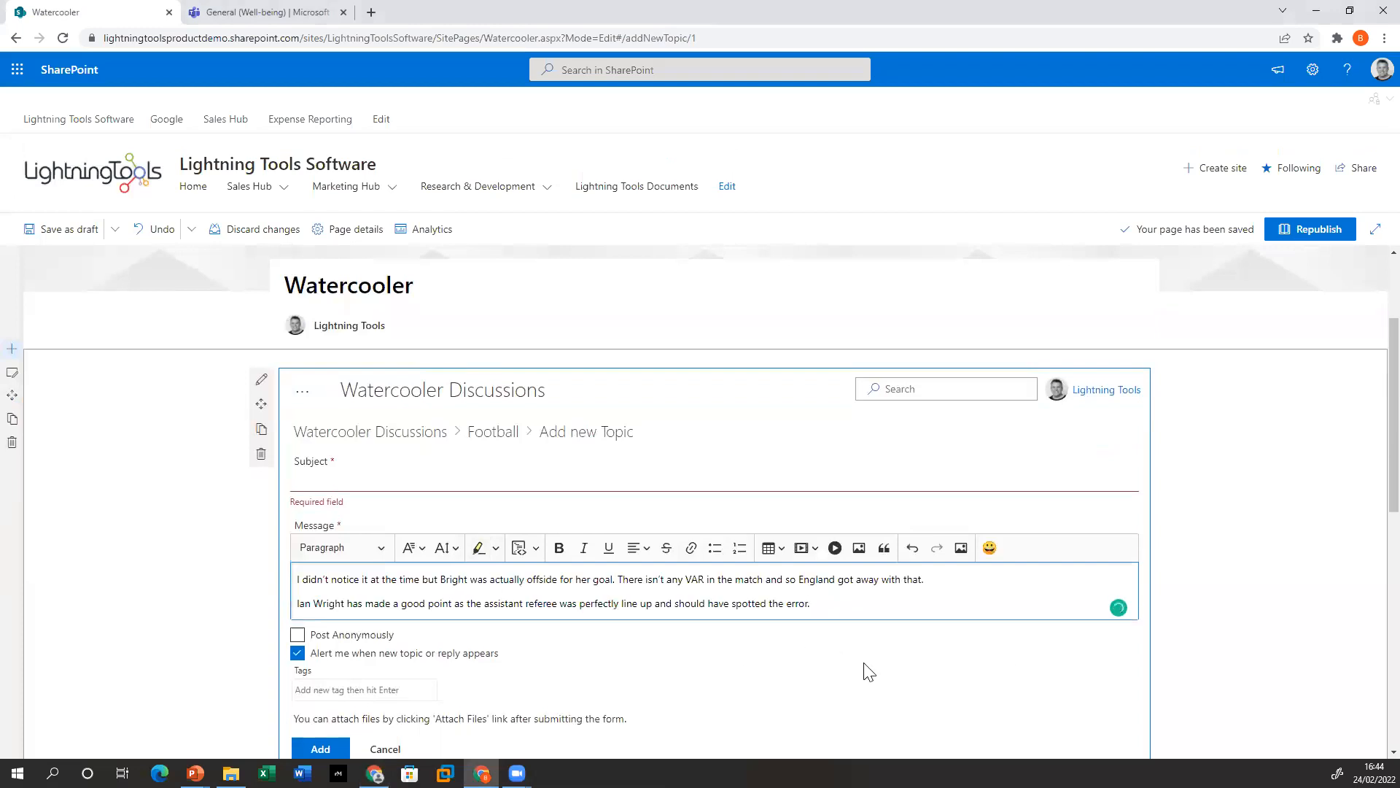
{"action": "left_click", "coordinate": [408, 481]}
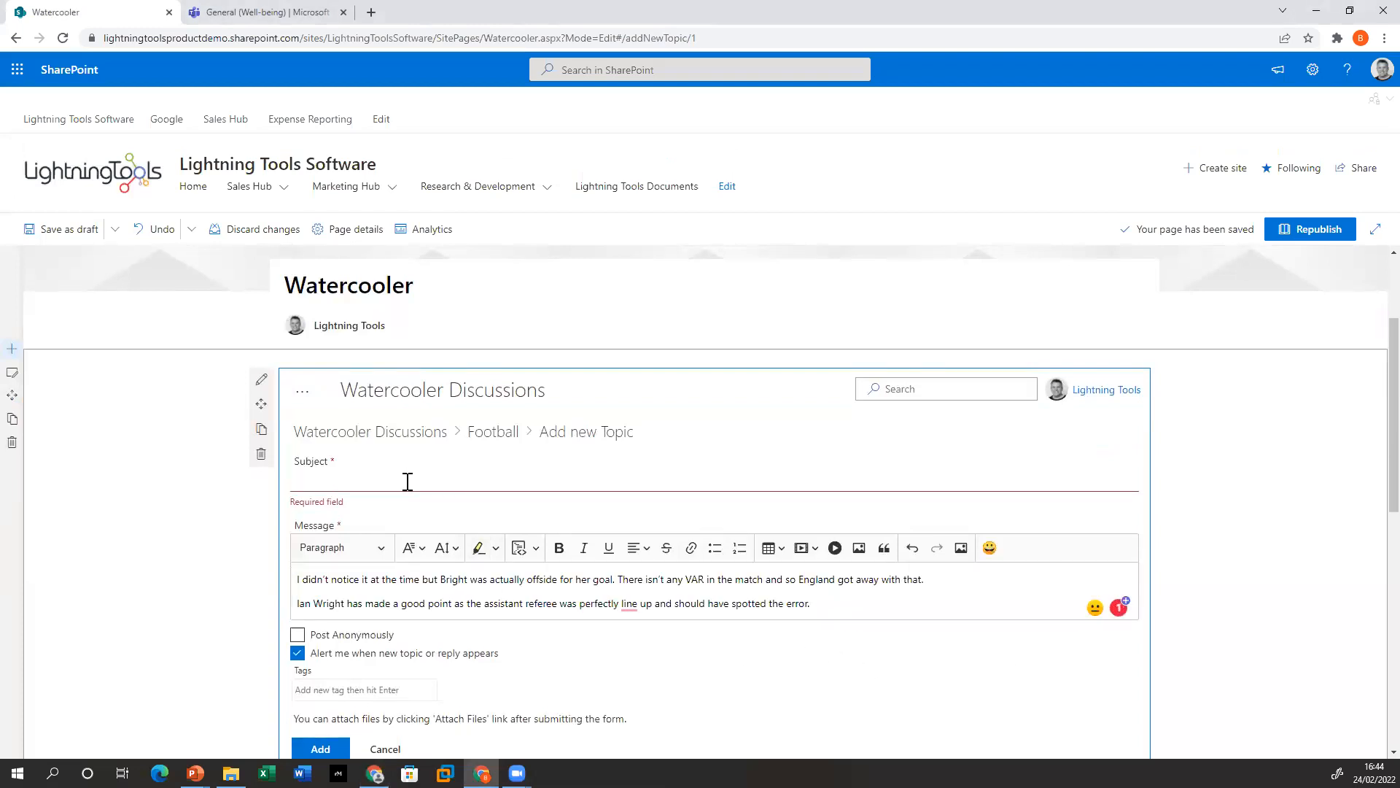
{"action": "type", "text": "England vs Germany"}
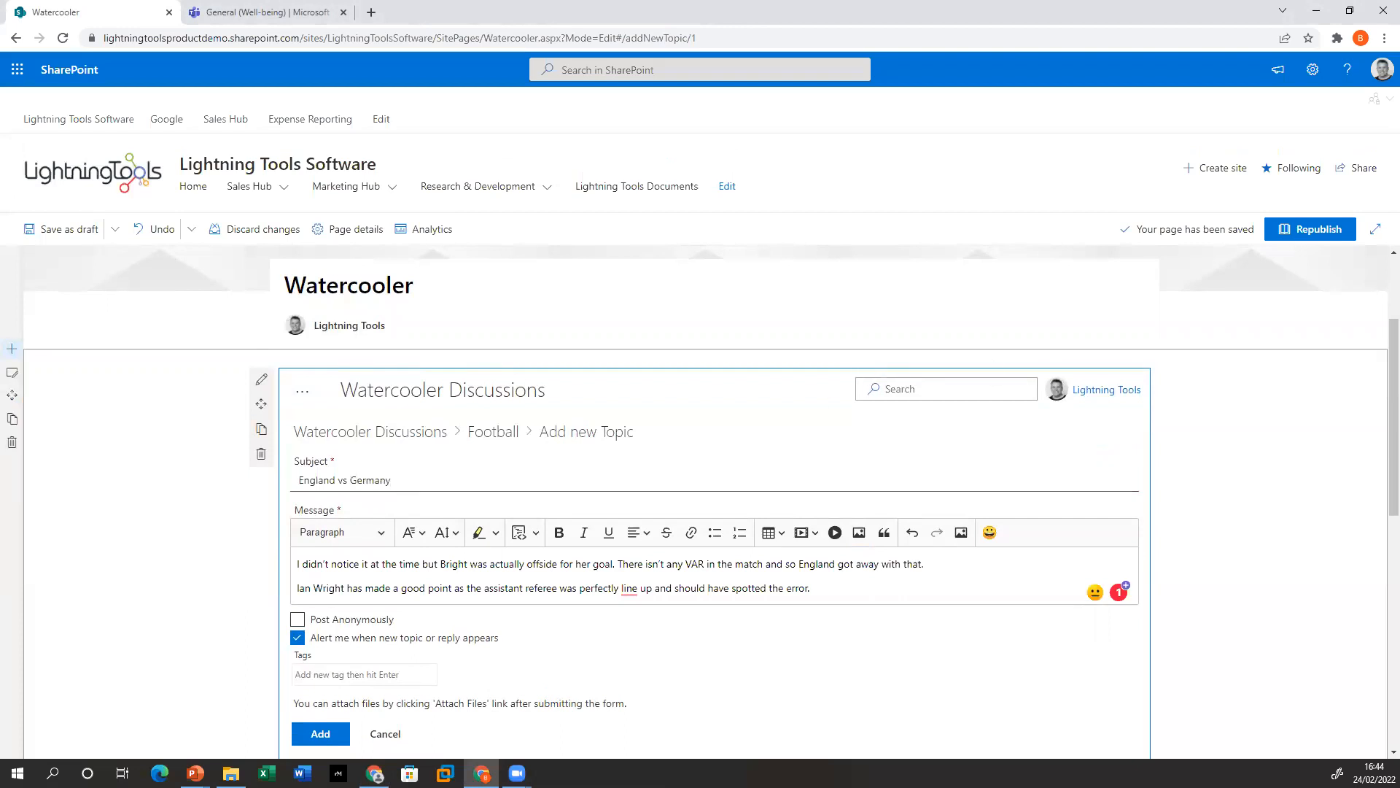
Copy the match photo into the message below the second paragraph and align it to the left side
{"action": "key", "text": "alt+Tab"}
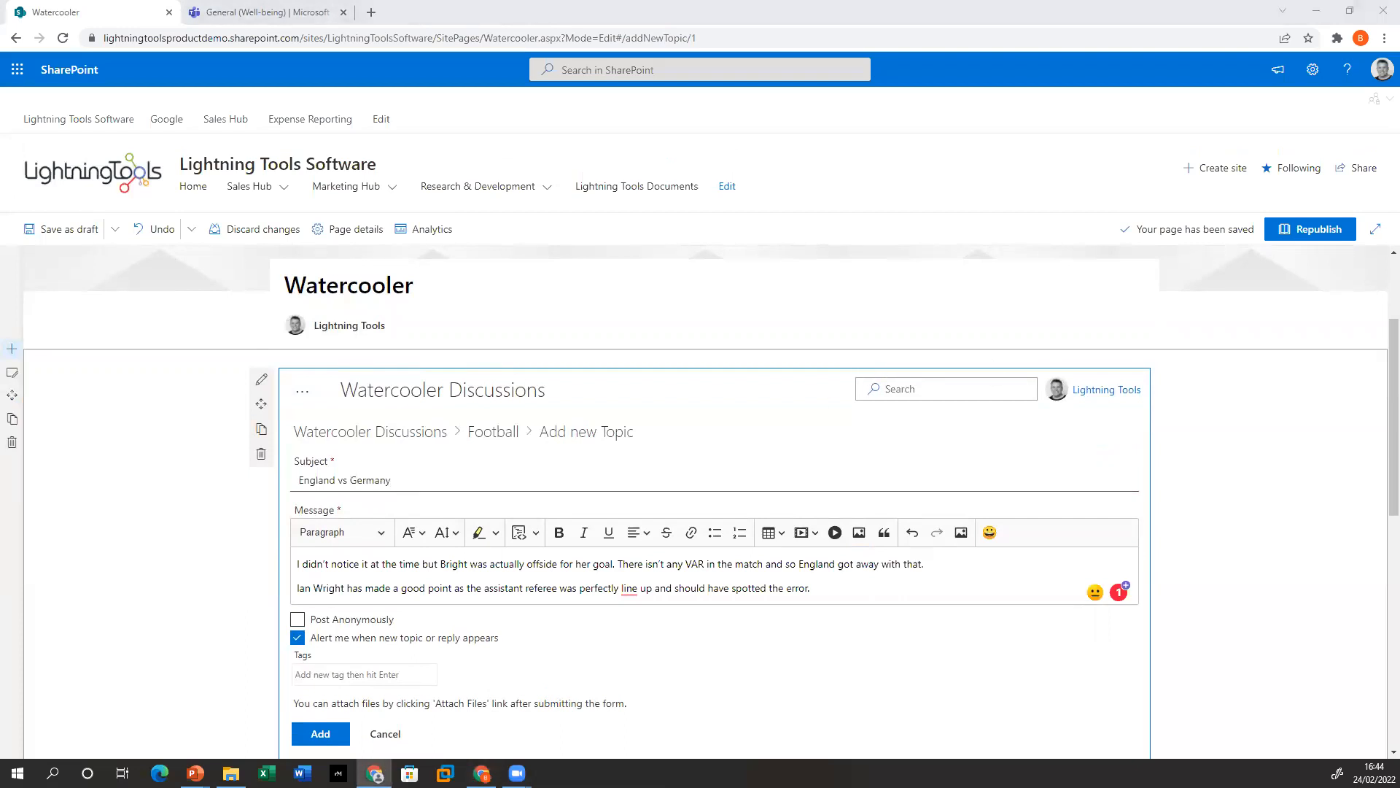
{"action": "left_click", "coordinate": [838, 587]}
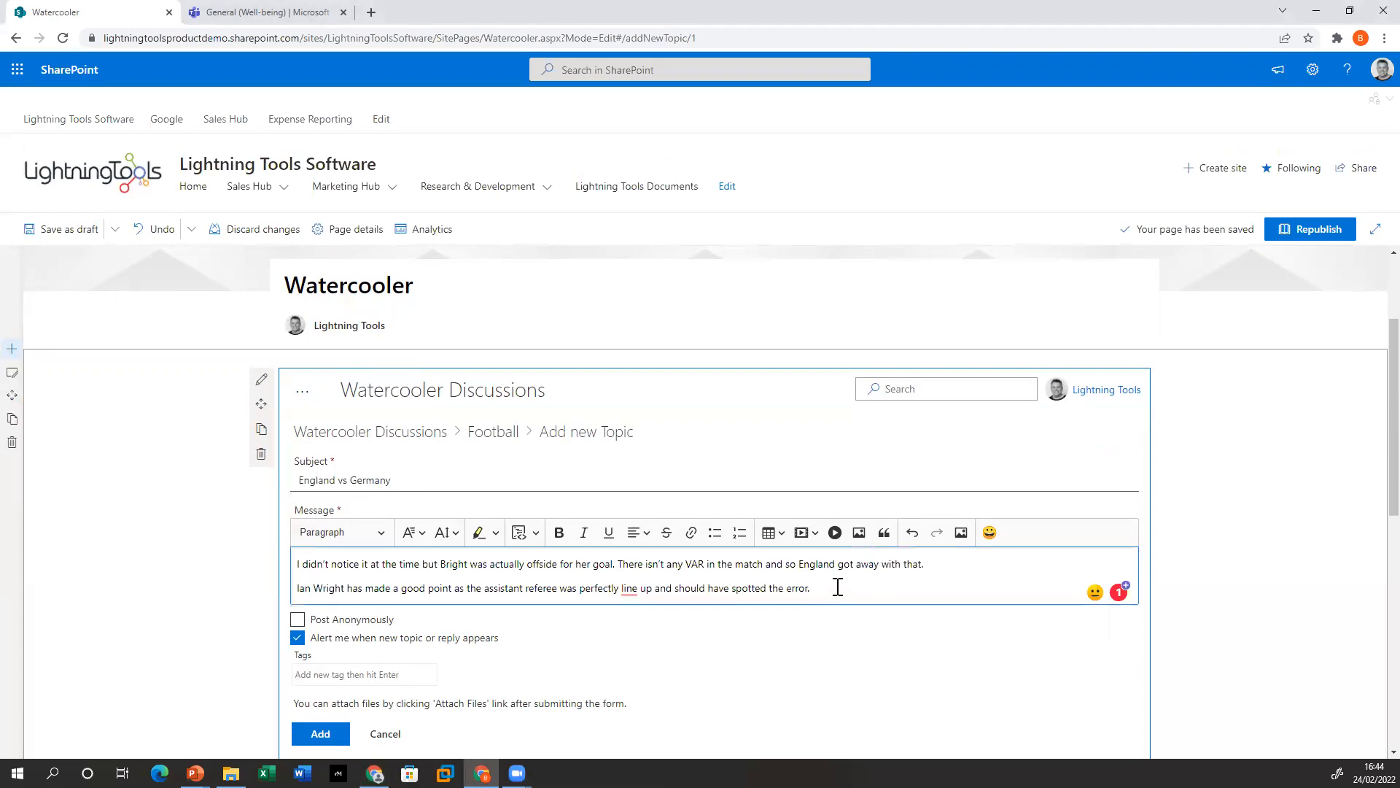
{"action": "key", "text": "Return"}
{"action": "key", "text": "Return"}
{"action": "key", "text": "ctrl+v"}
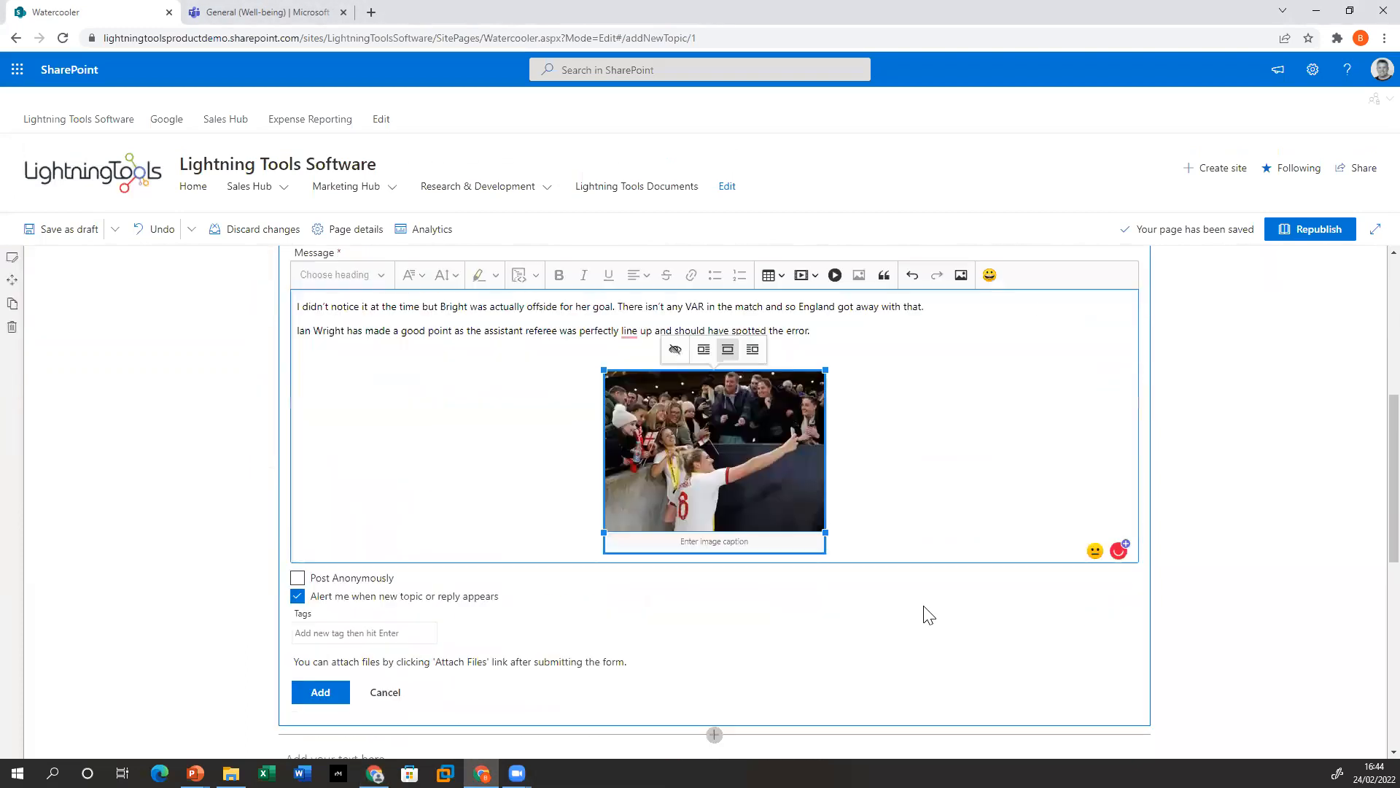
{"action": "scroll", "coordinate": [928, 614], "scroll_direction": "down", "scroll_amount": 1}
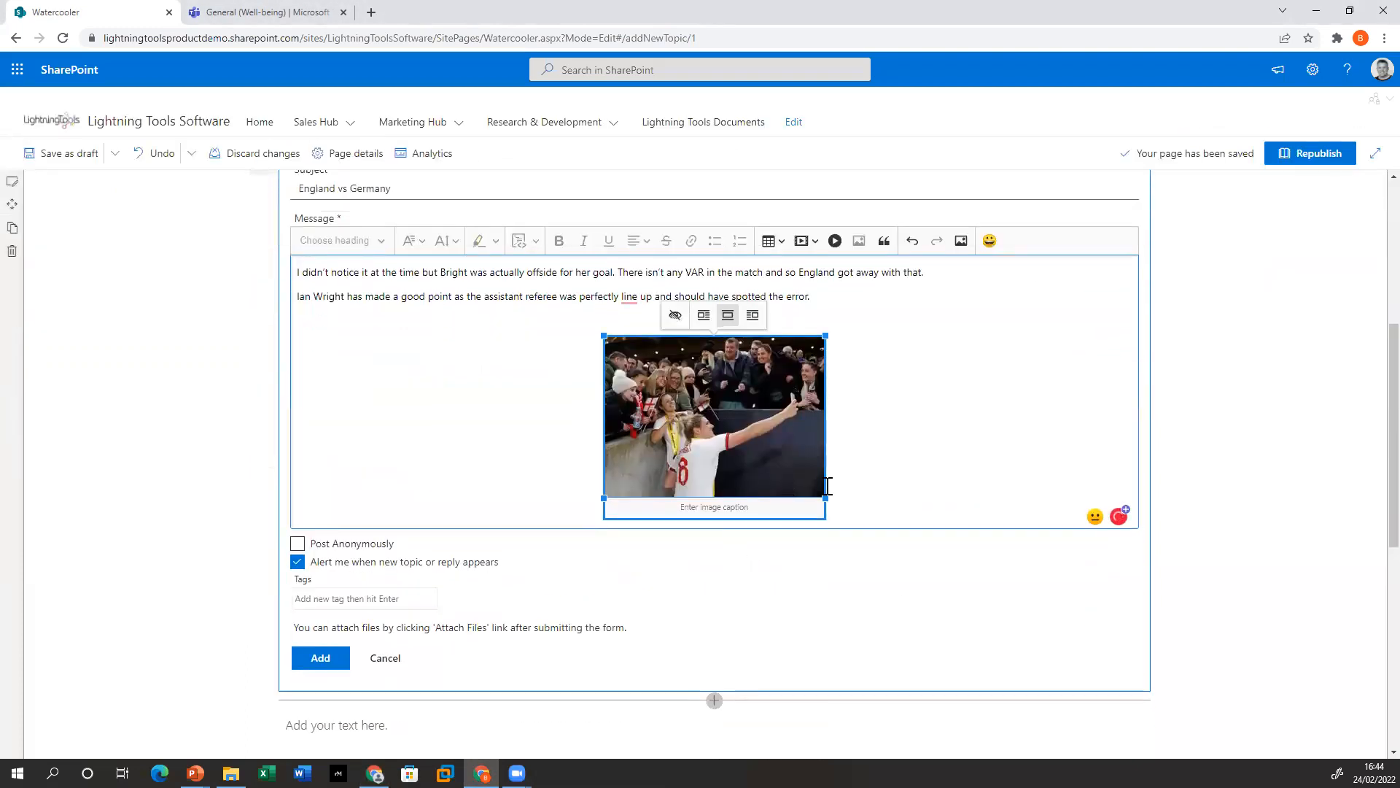
{"action": "left_click", "coordinate": [702, 315]}
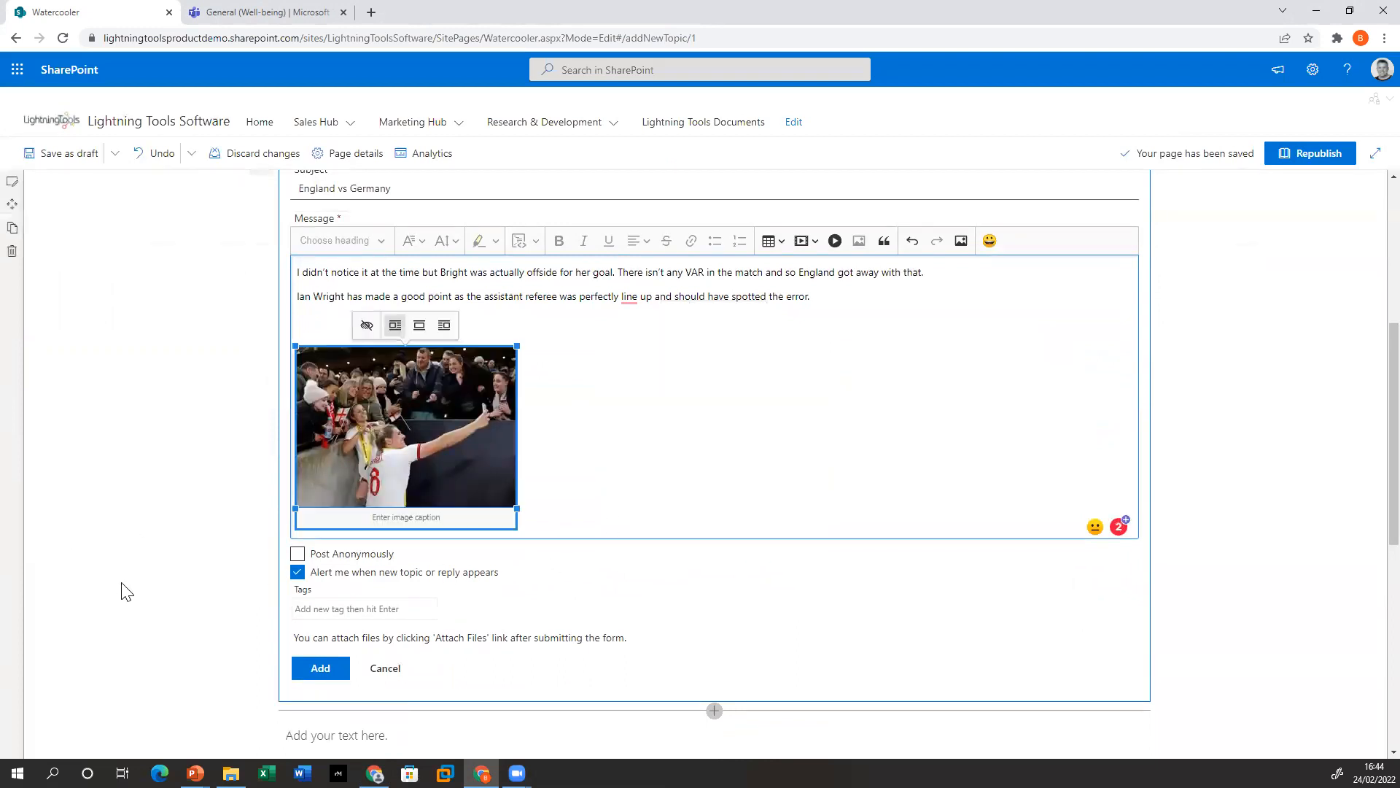
Tag the topic with "Football" and "Arnold Clark Cup" and post it
{"action": "left_click", "coordinate": [359, 609]}
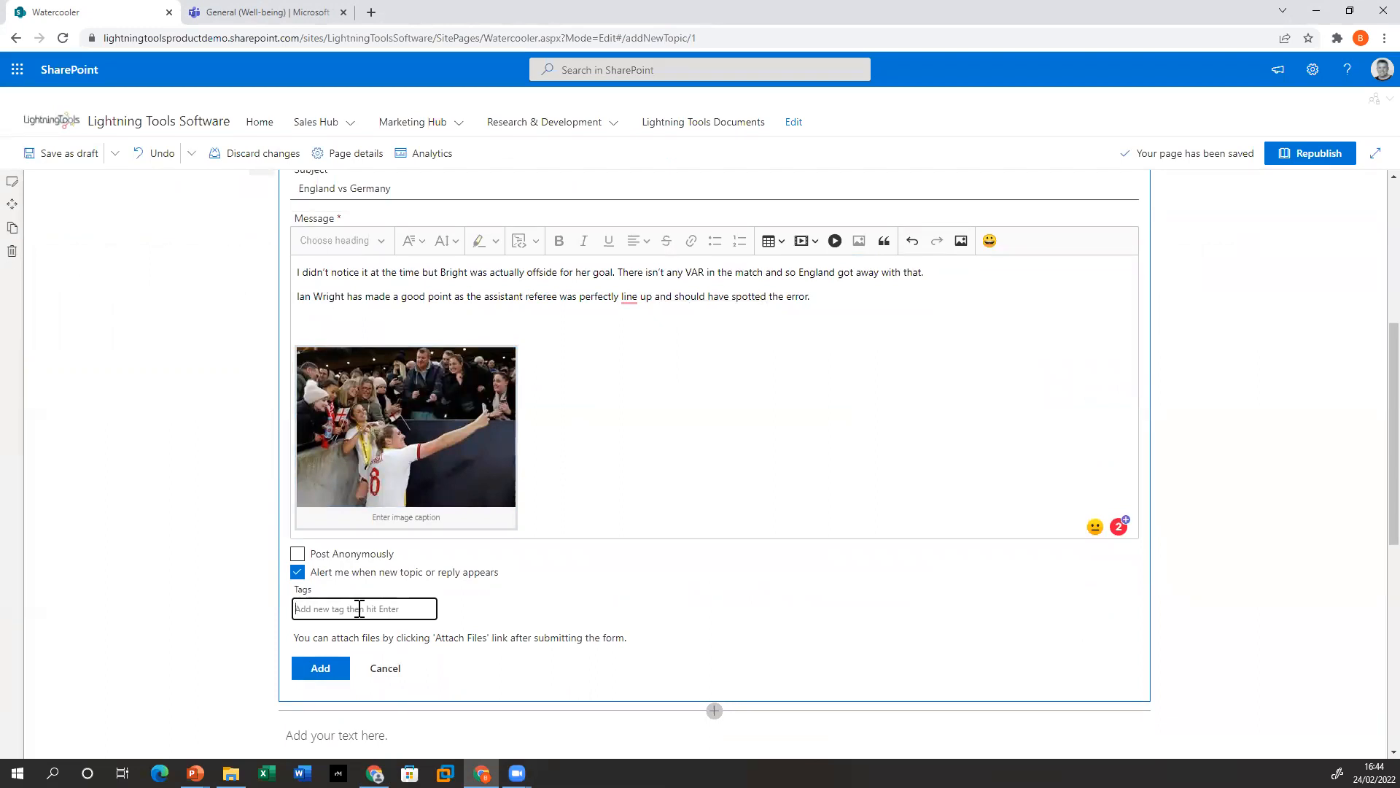
{"action": "type", "text": "Football"}
{"action": "key", "text": "Return"}
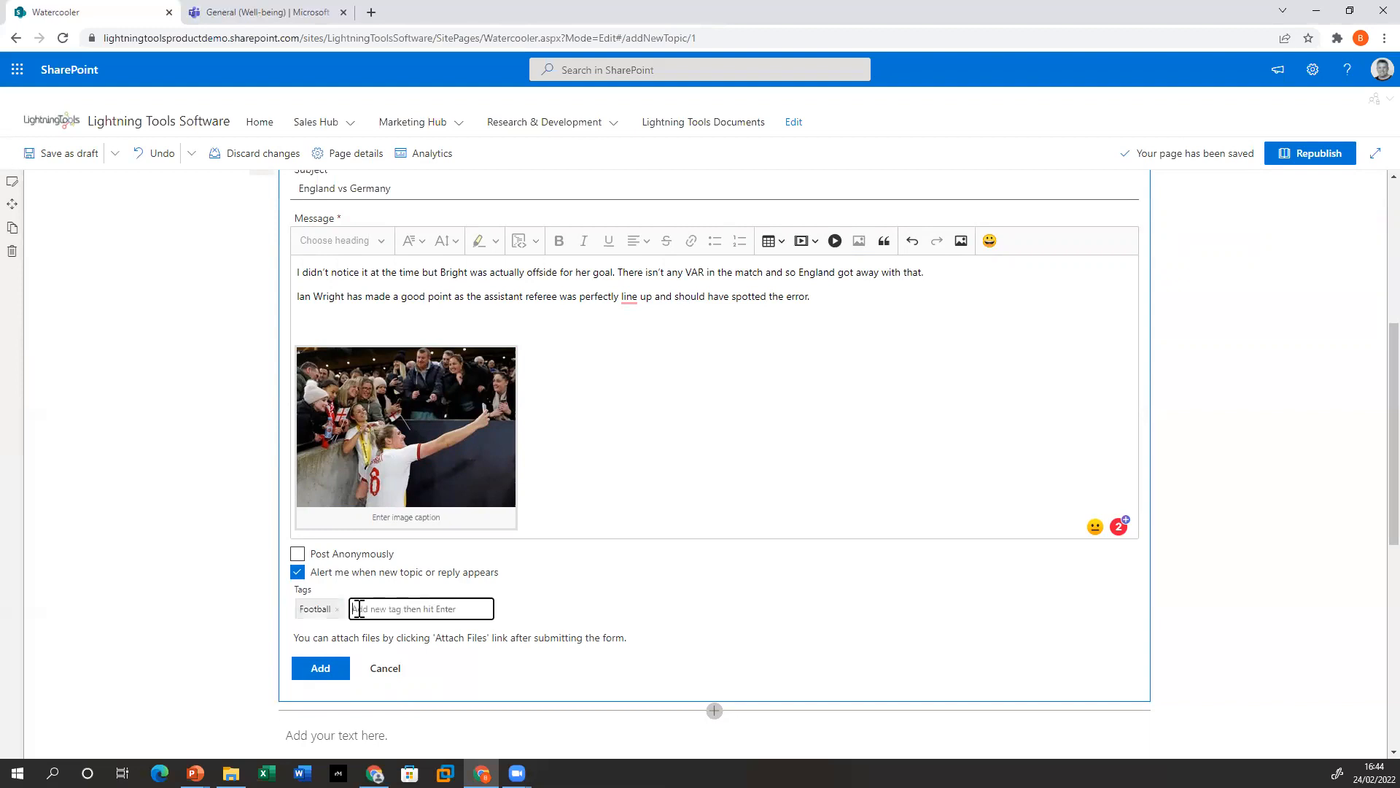
{"action": "type", "text": "Arnold Clark Cup"}
{"action": "key", "text": "Return"}
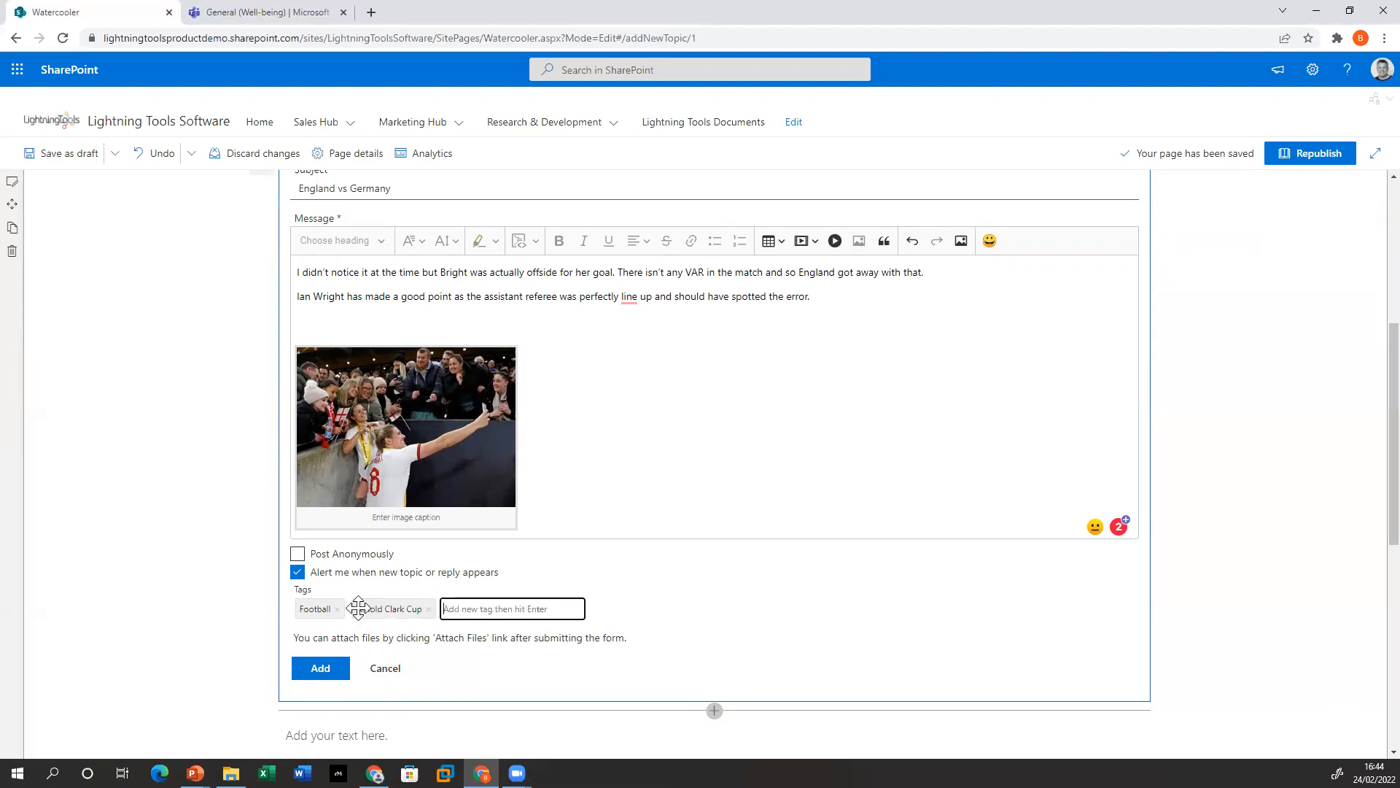
{"action": "left_click", "coordinate": [321, 670]}
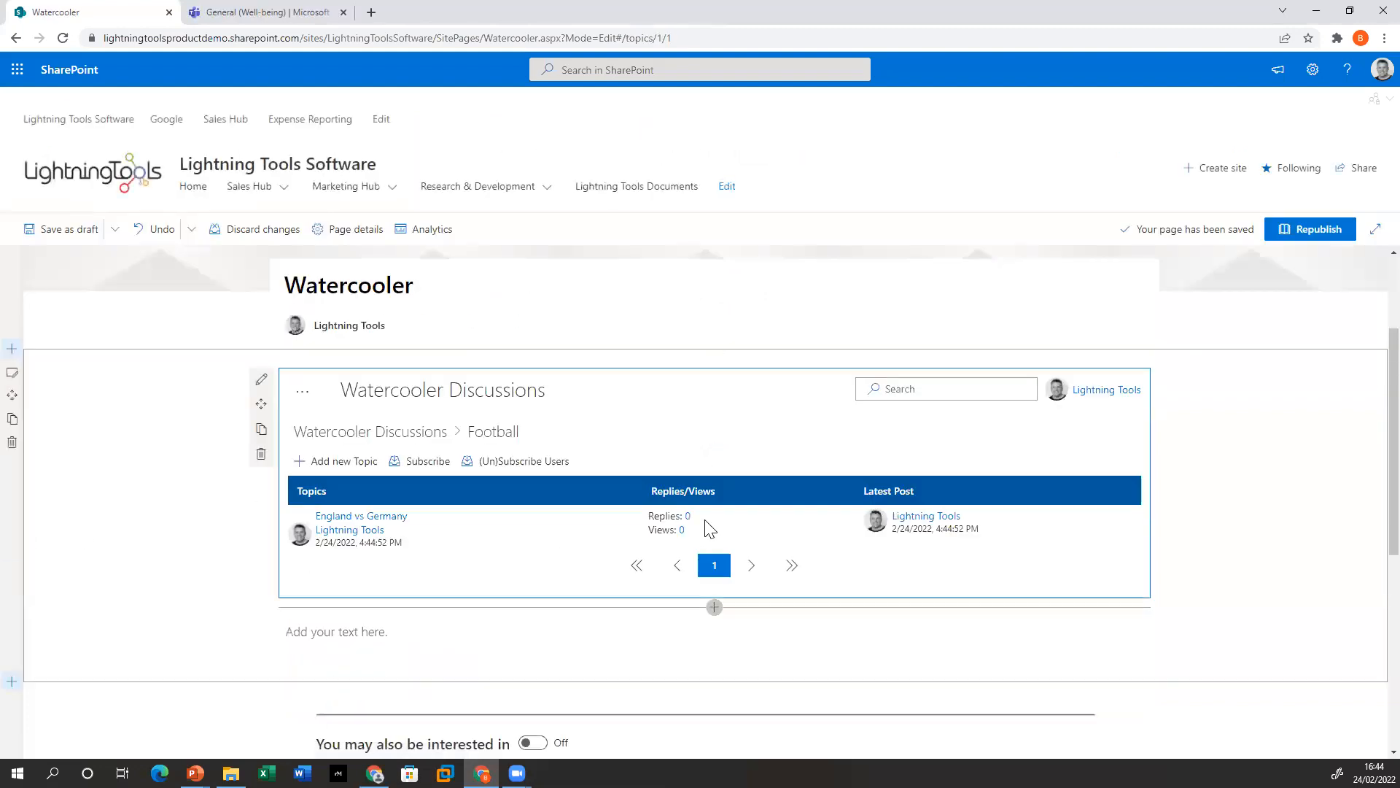
View the tag cloud of the Watercooler Discussions forum and close it
{"action": "left_click", "coordinate": [302, 392]}
{"action": "left_click", "coordinate": [341, 608]}
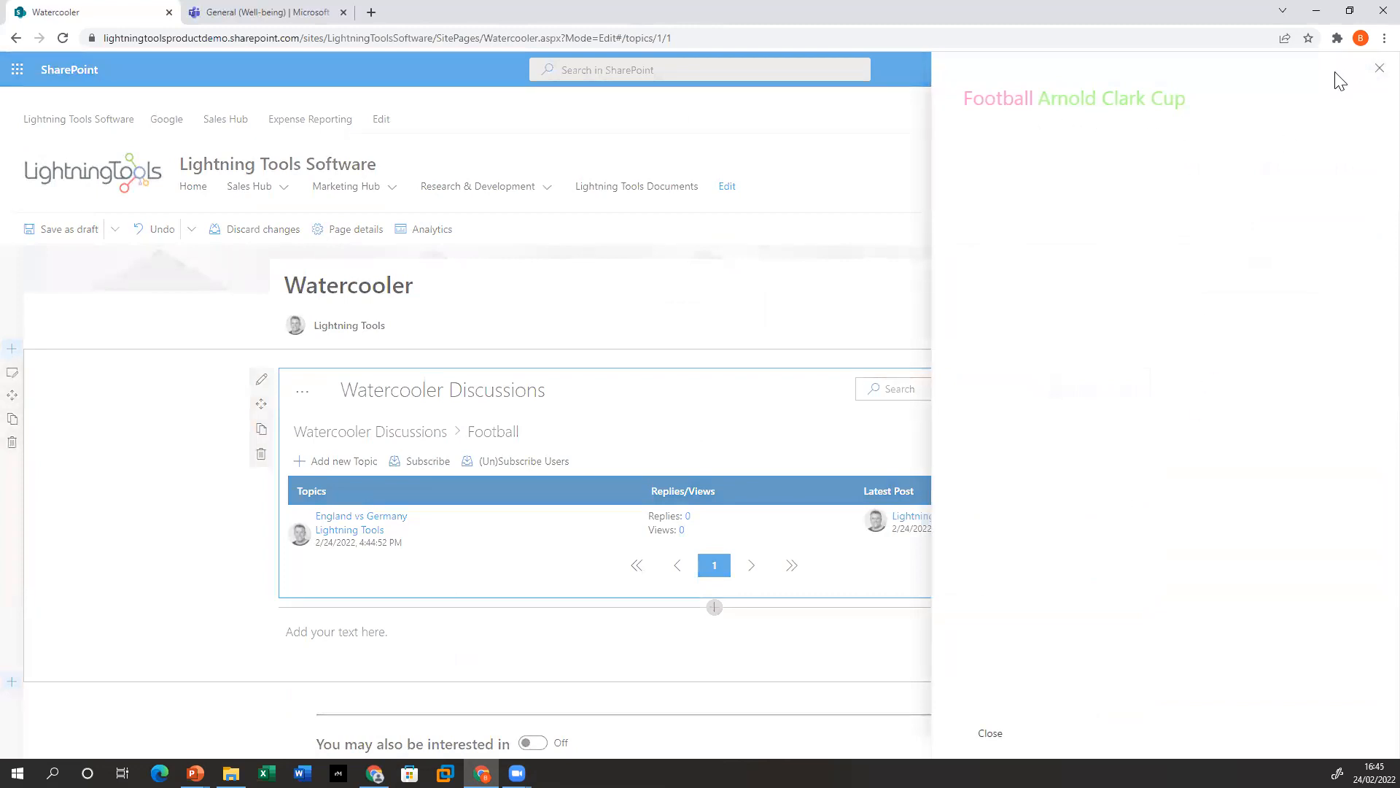
{"action": "left_click", "coordinate": [1377, 70]}
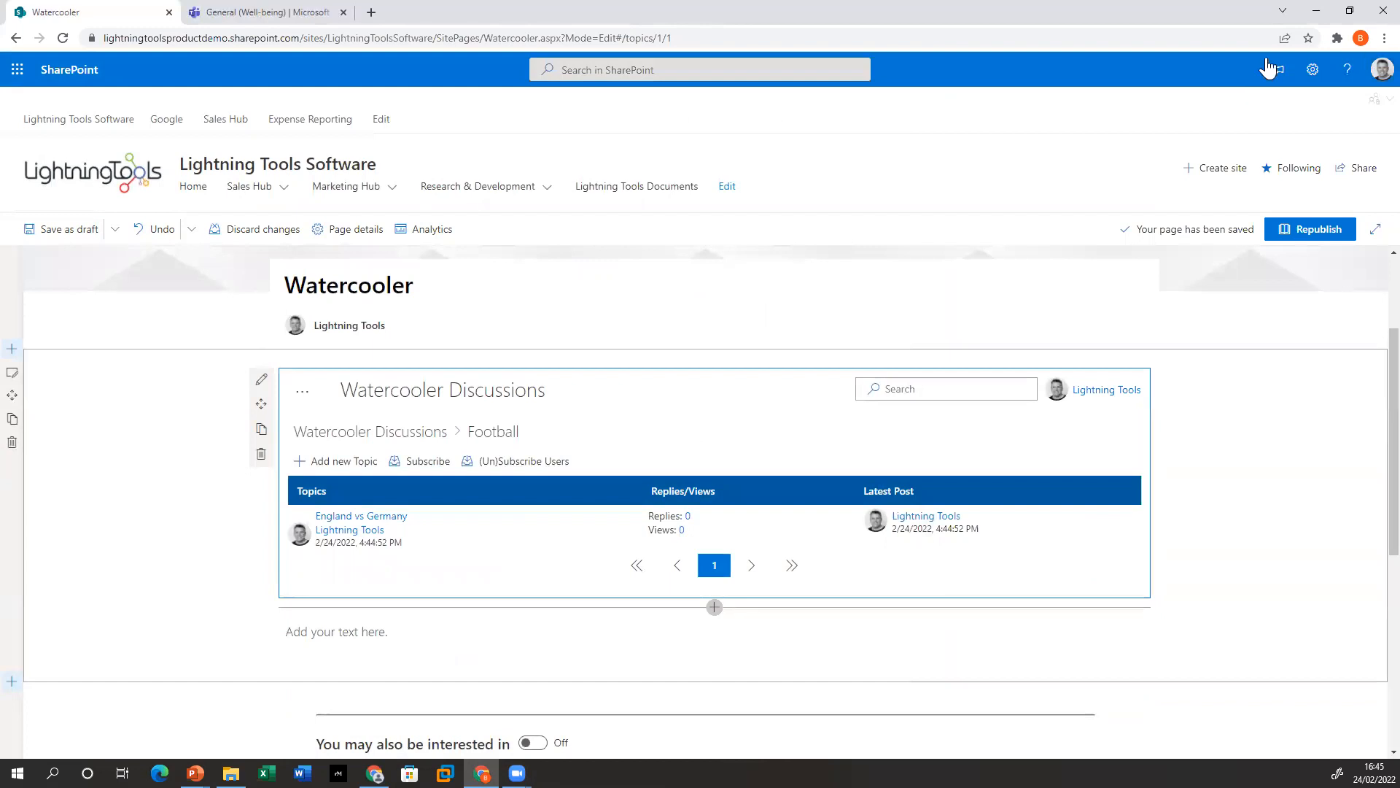
Look at the forum groups in the Watercooler Discussions forum settings and close them
{"action": "left_click", "coordinate": [302, 394]}
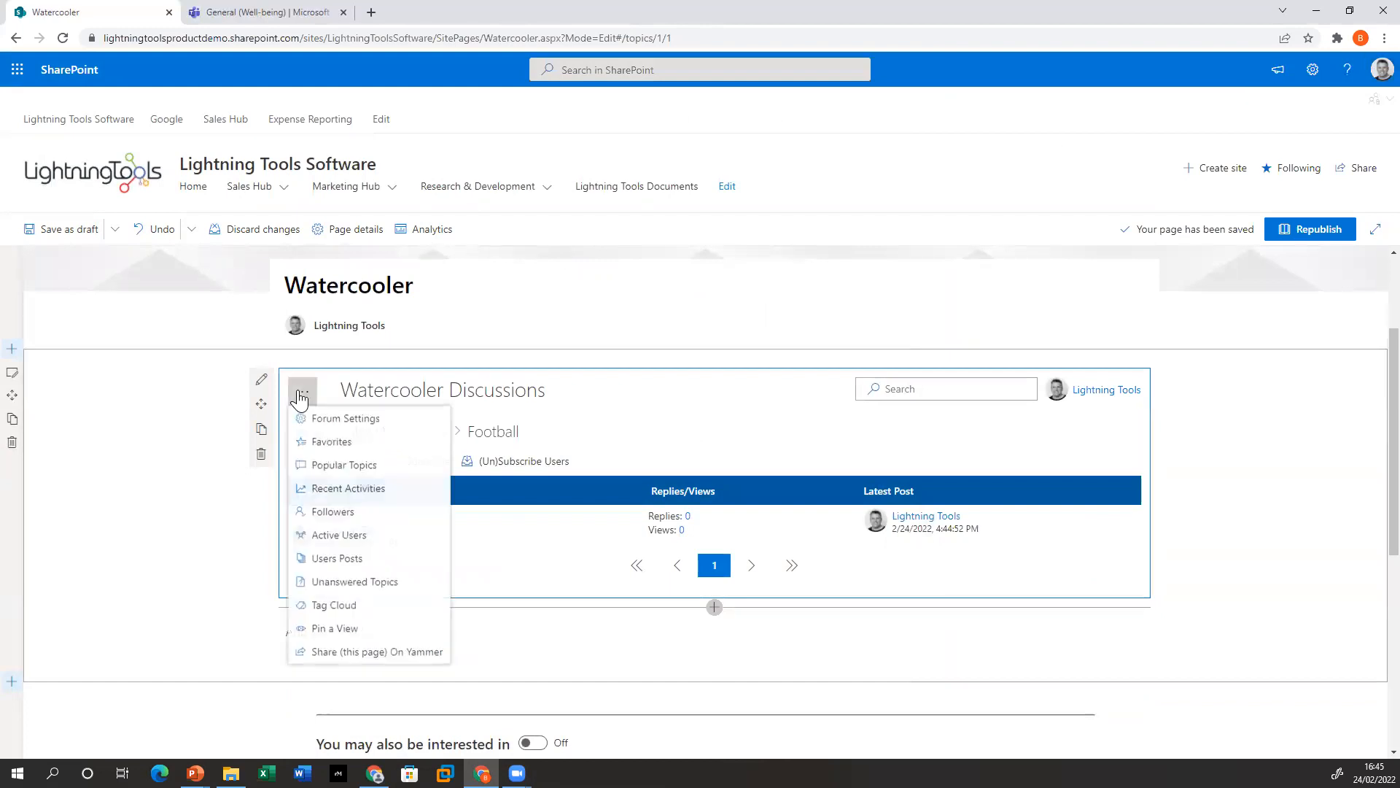
{"action": "left_click", "coordinate": [354, 419]}
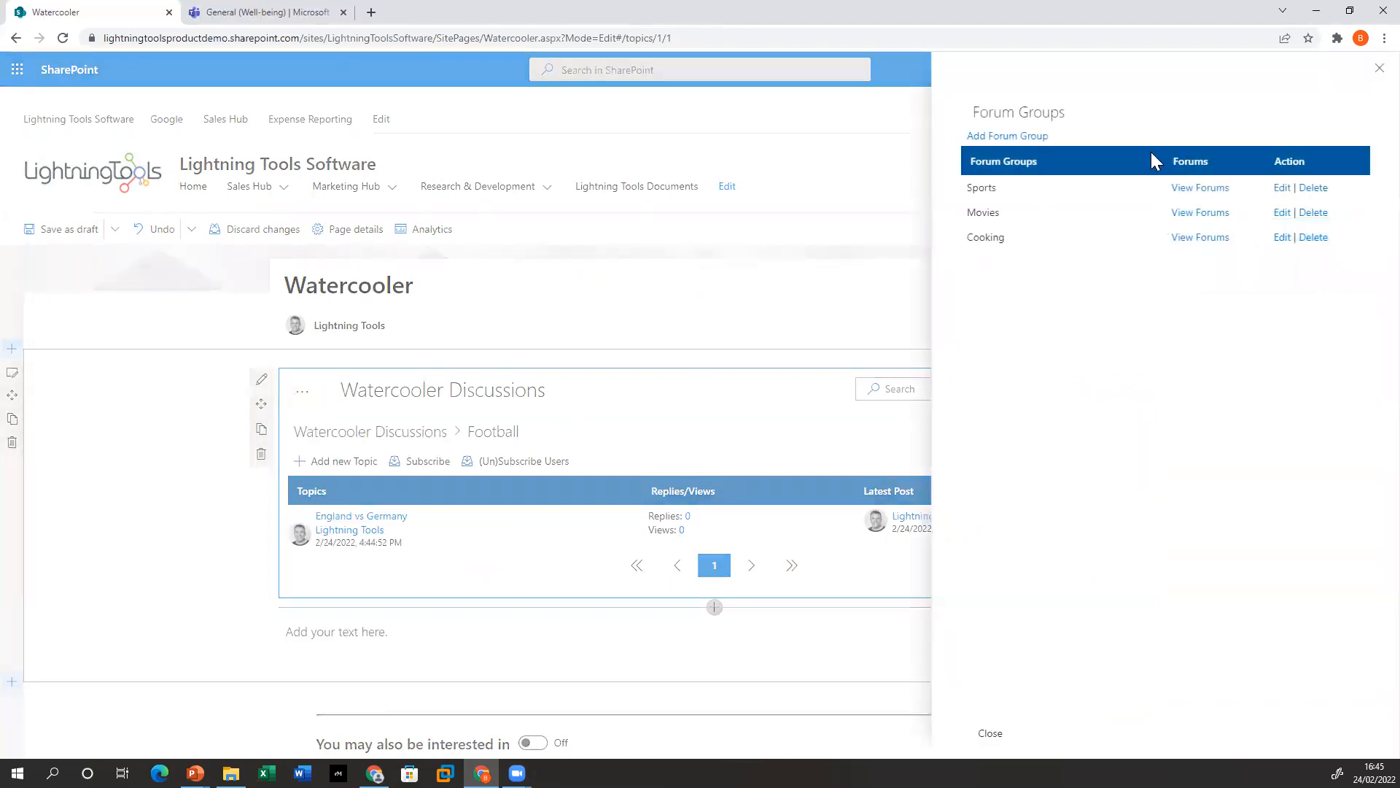
{"action": "left_click", "coordinate": [1379, 68]}
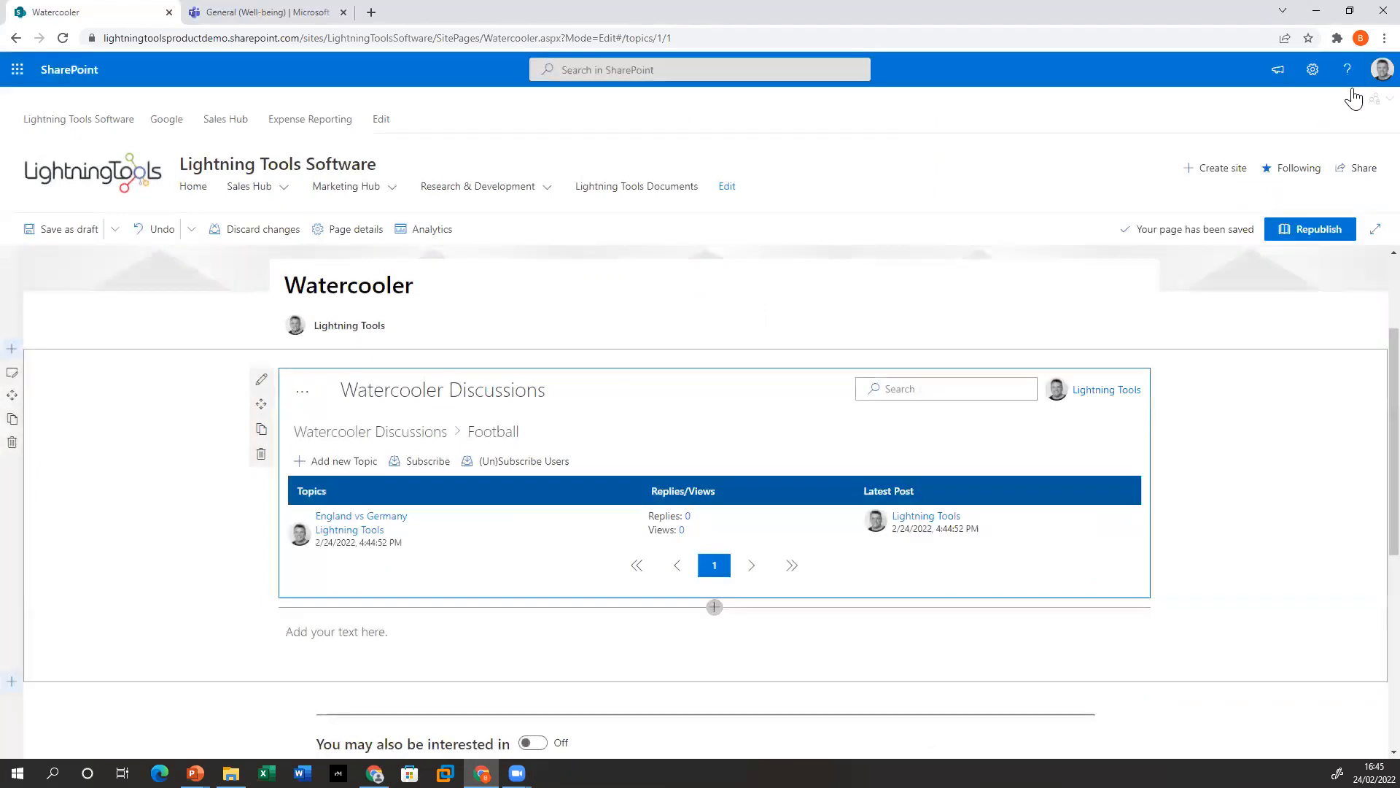
Review the file, badge, voting and column options in the Watercooler forum's web part properties
{"action": "left_click", "coordinate": [261, 379]}
{"action": "scroll", "coordinate": [1306, 550], "scroll_direction": "down", "scroll_amount": 10}
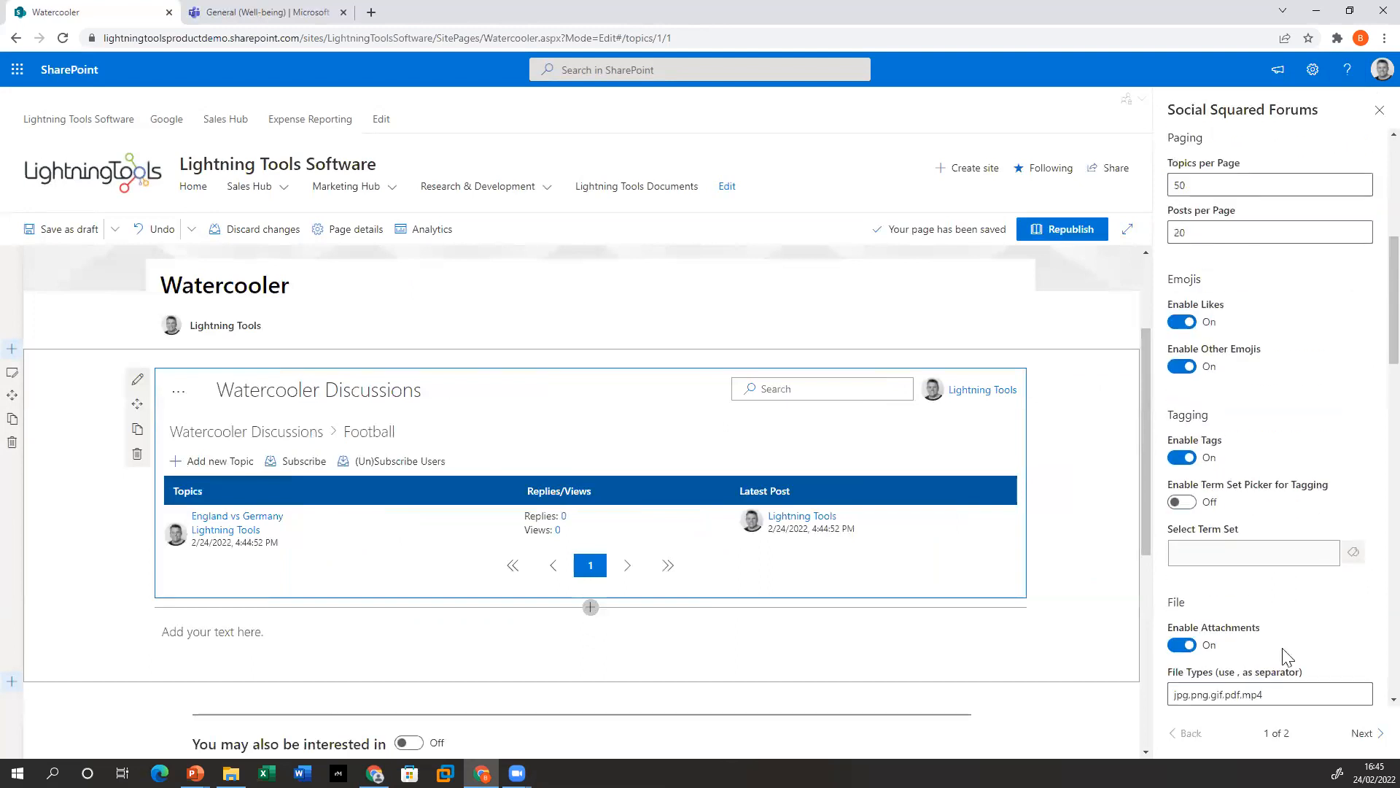
{"action": "scroll", "coordinate": [1303, 473], "scroll_direction": "down", "scroll_amount": 1}
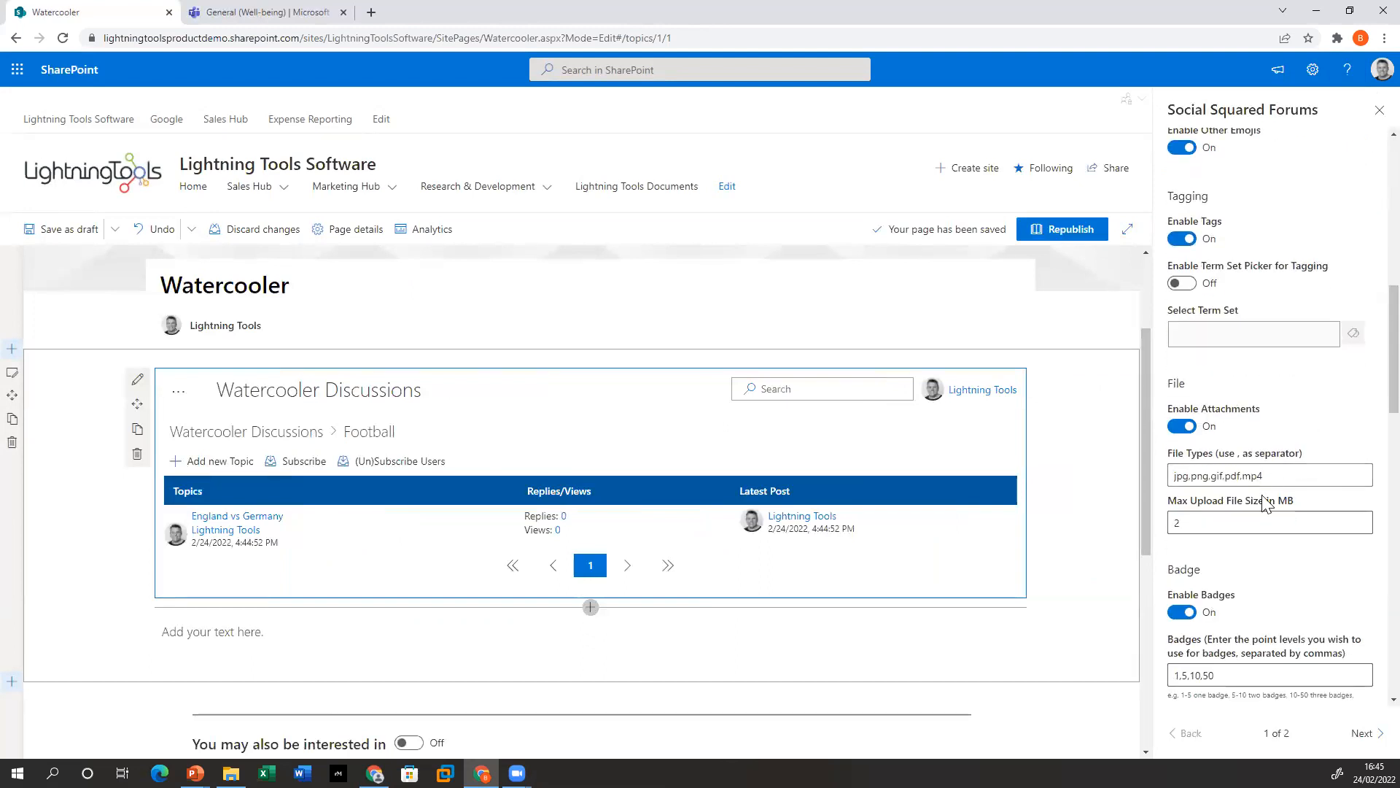
{"action": "scroll", "coordinate": [1268, 504], "scroll_direction": "down", "scroll_amount": 5}
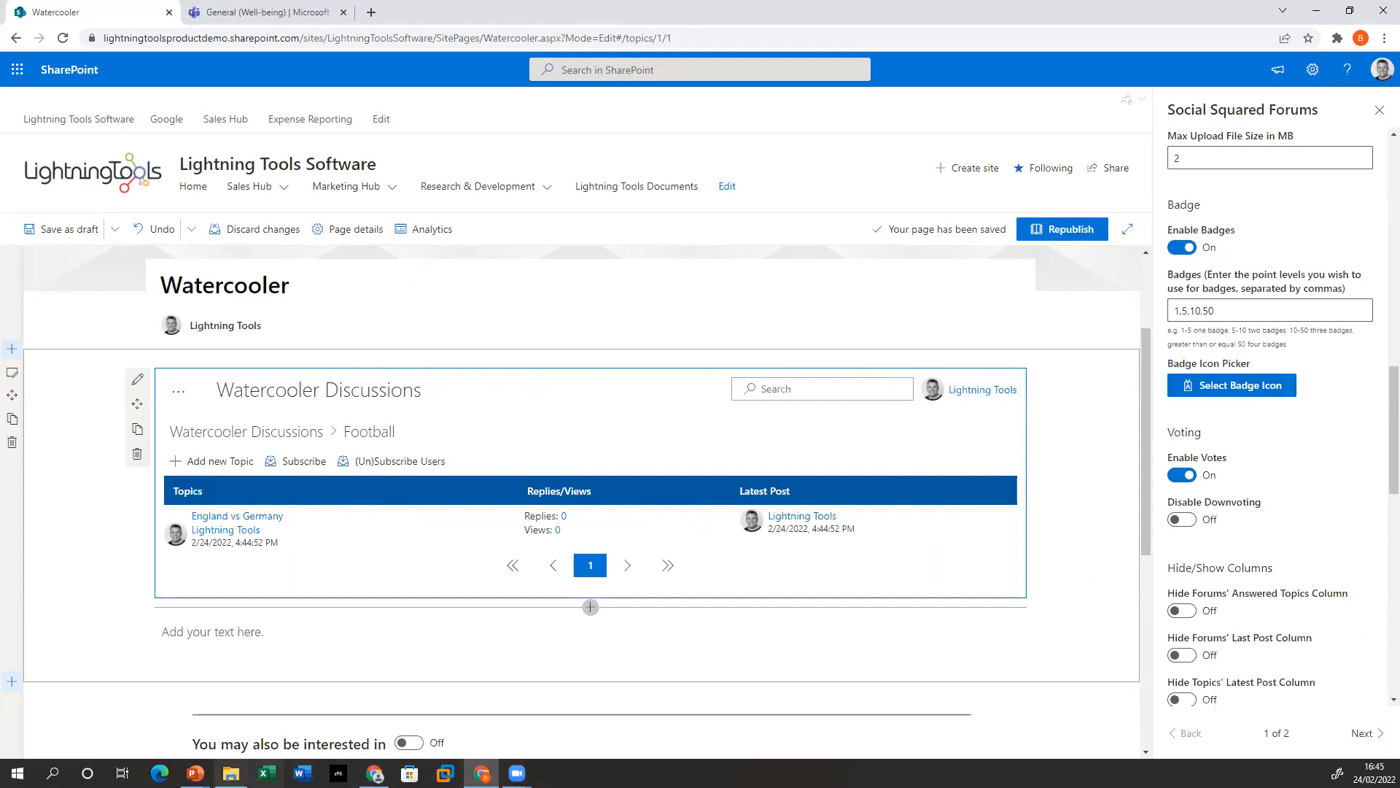
Switch to the PowerPoint slide show to view the "What's new in 3.7.0.0" slide, and return to the SharePoint page
{"action": "left_click", "coordinate": [195, 773]}
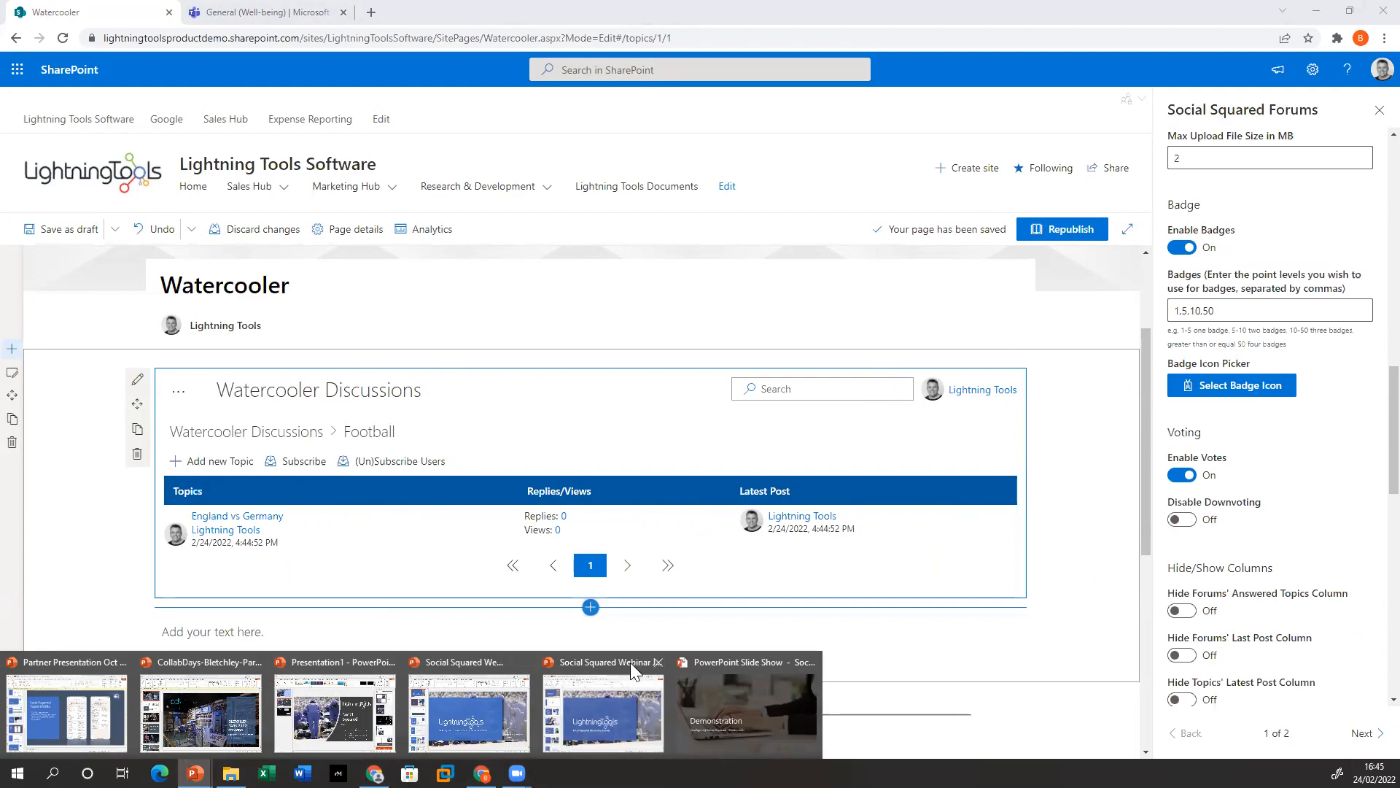
{"action": "left_click", "coordinate": [744, 711]}
{"action": "left_click", "coordinate": [677, 573]}
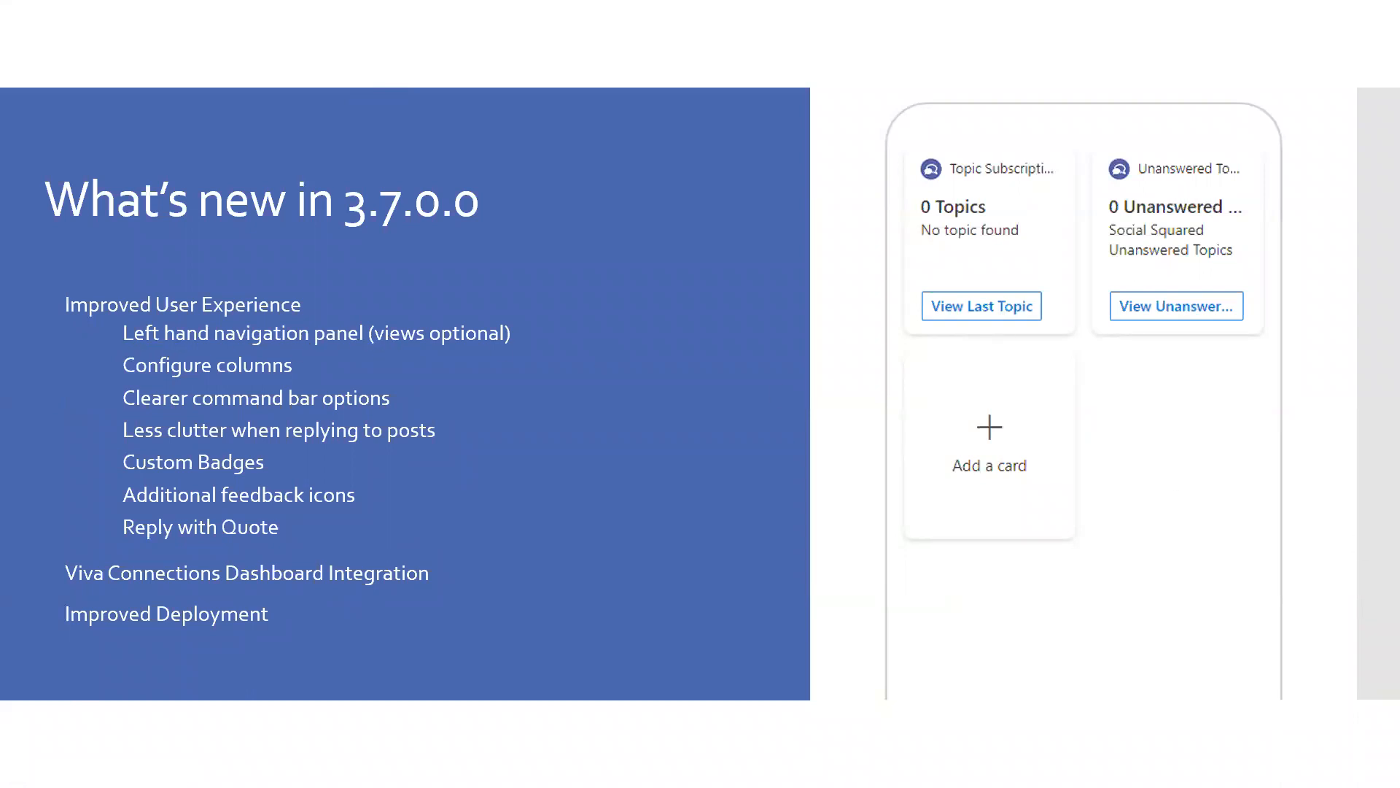
{"action": "key", "text": "alt+Tab"}
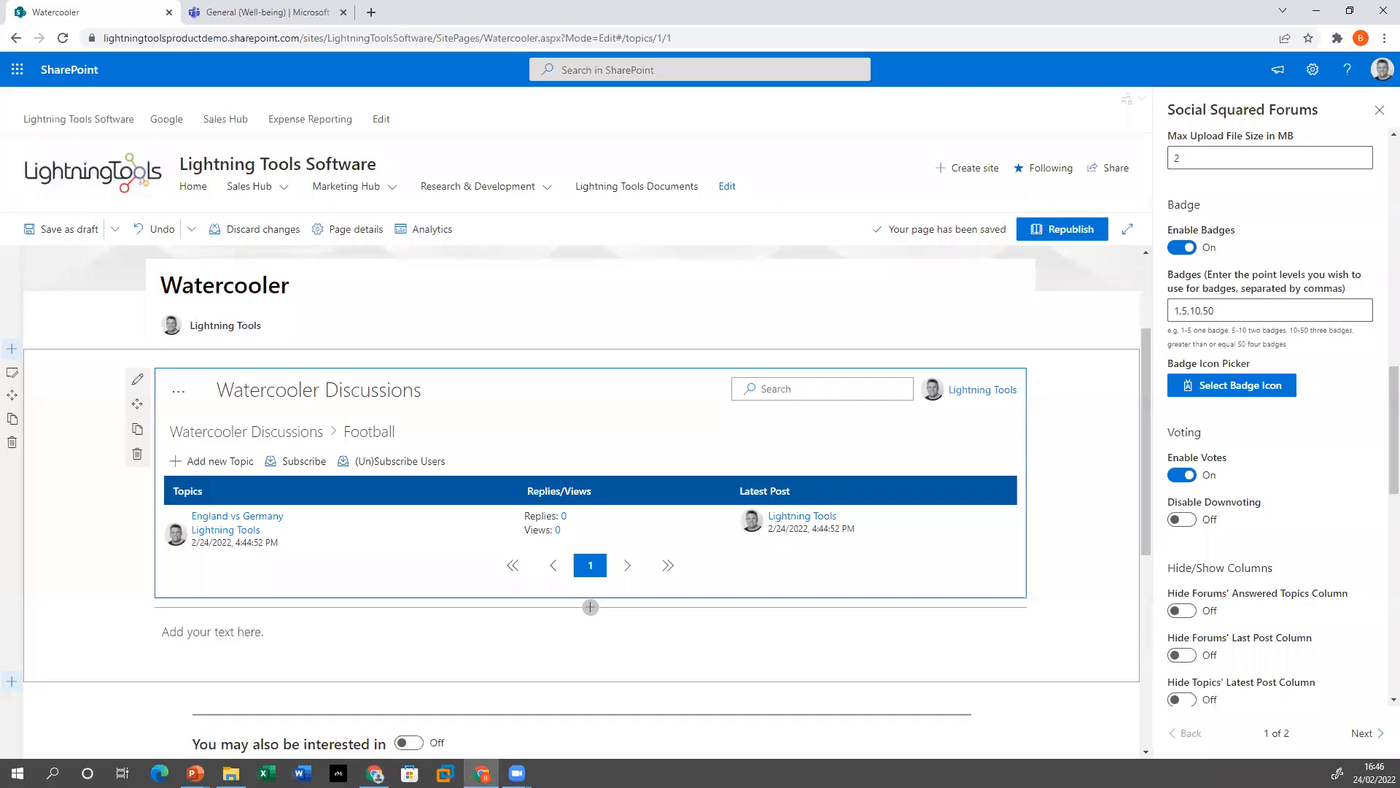
Go to the Lightning Tools Software home page and open the Employee Wellbeing site at its Wellbeing Discussions forum
{"action": "left_click", "coordinate": [117, 120]}
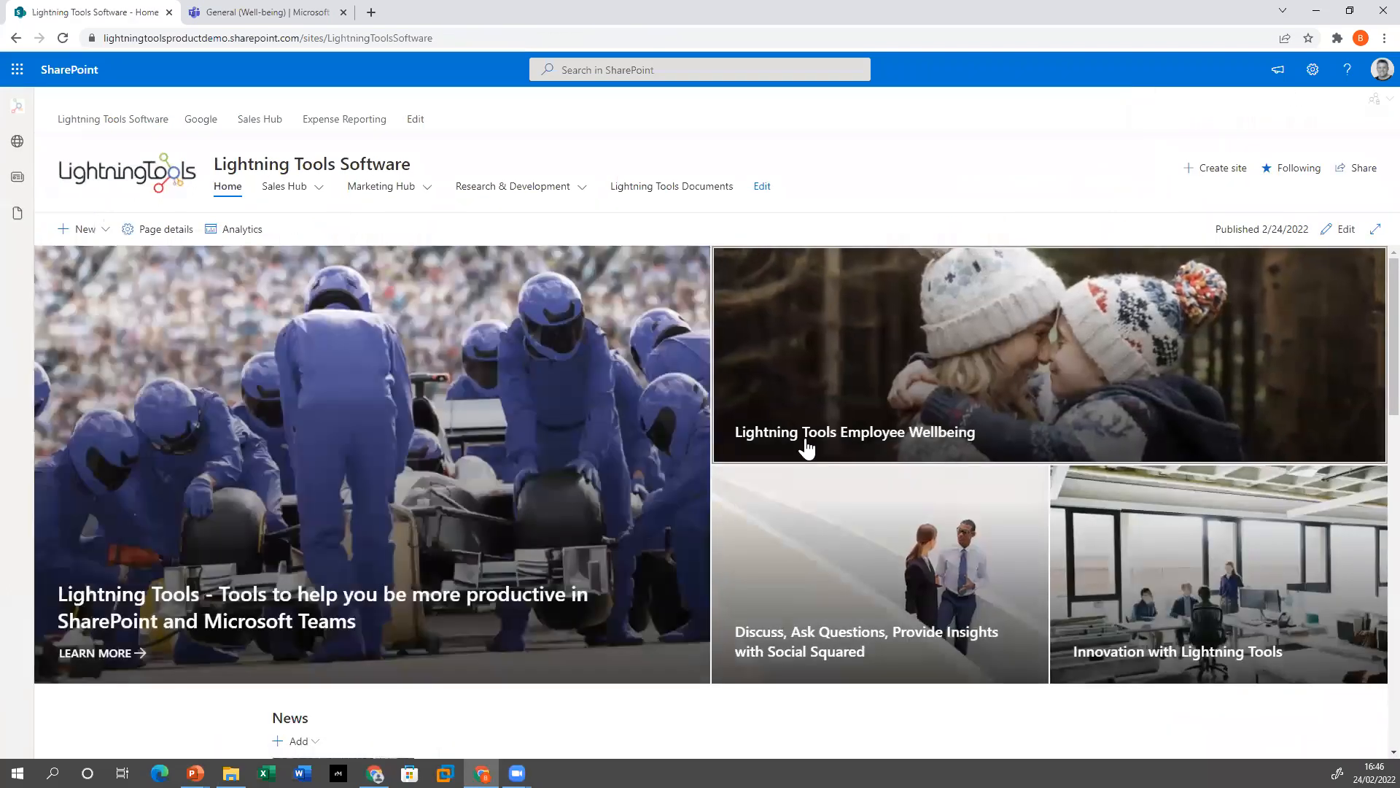
{"action": "left_click", "coordinate": [803, 452]}
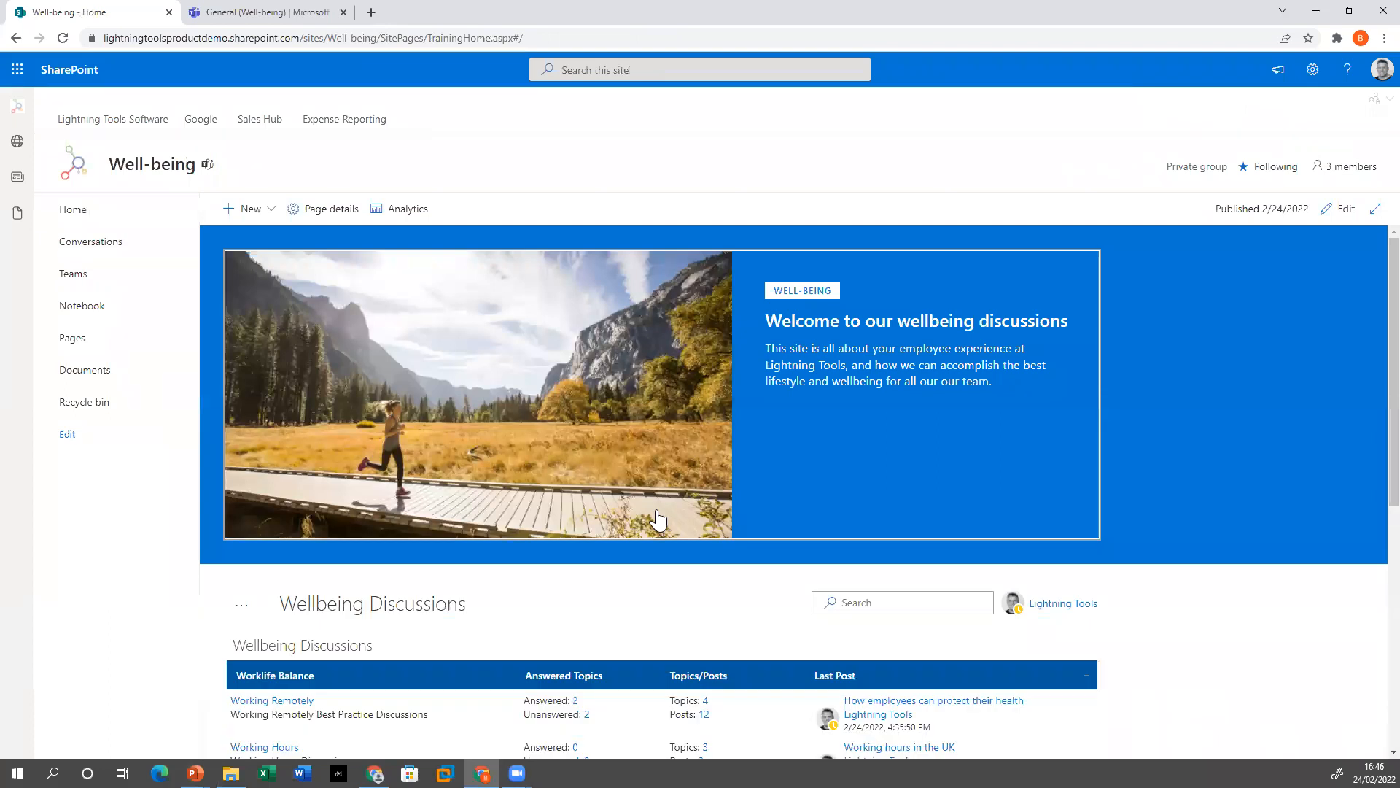
{"action": "scroll", "coordinate": [528, 533], "scroll_direction": "down", "scroll_amount": 5}
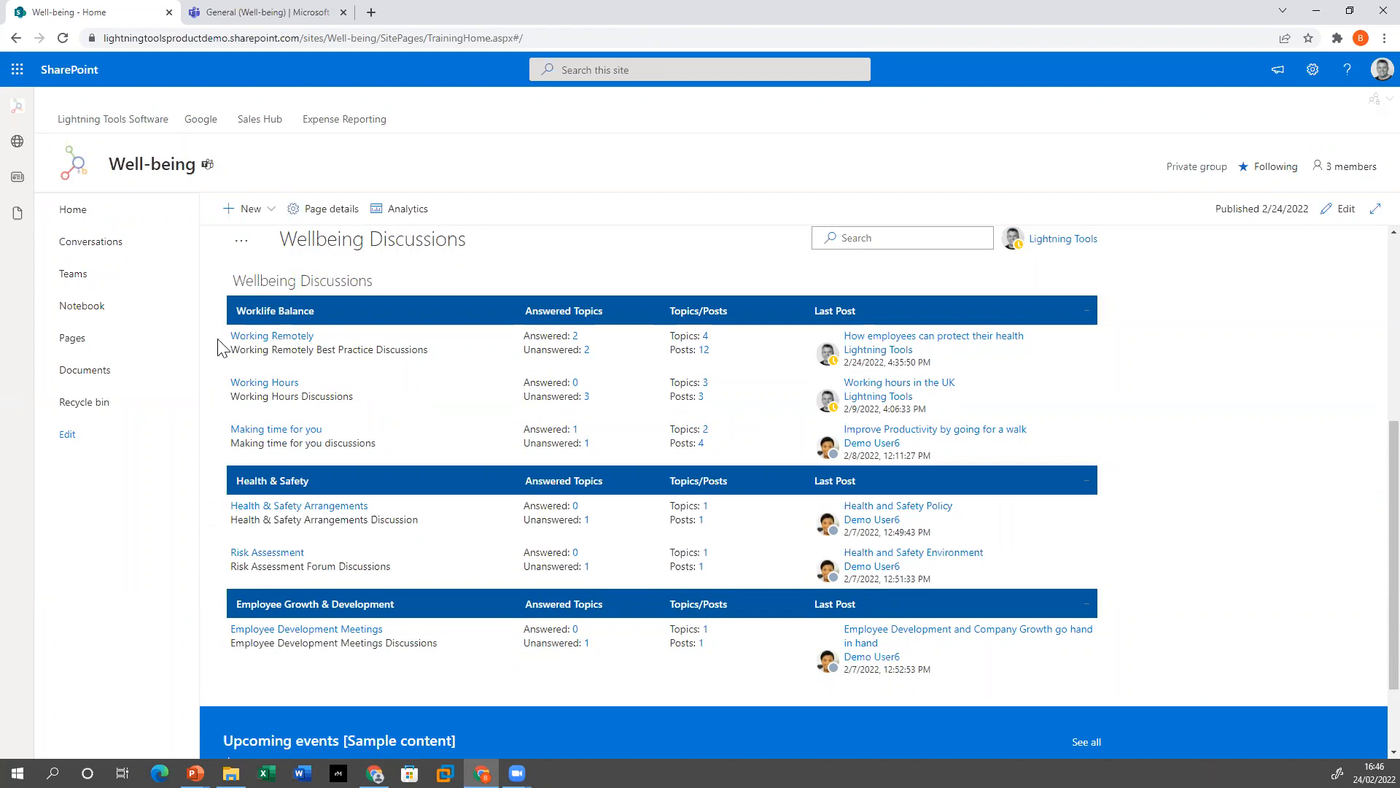
Put the Well-being home page in edit mode and open the Wellbeing Discussions web part properties at the notification and paging options
{"action": "left_click", "coordinate": [1340, 209]}
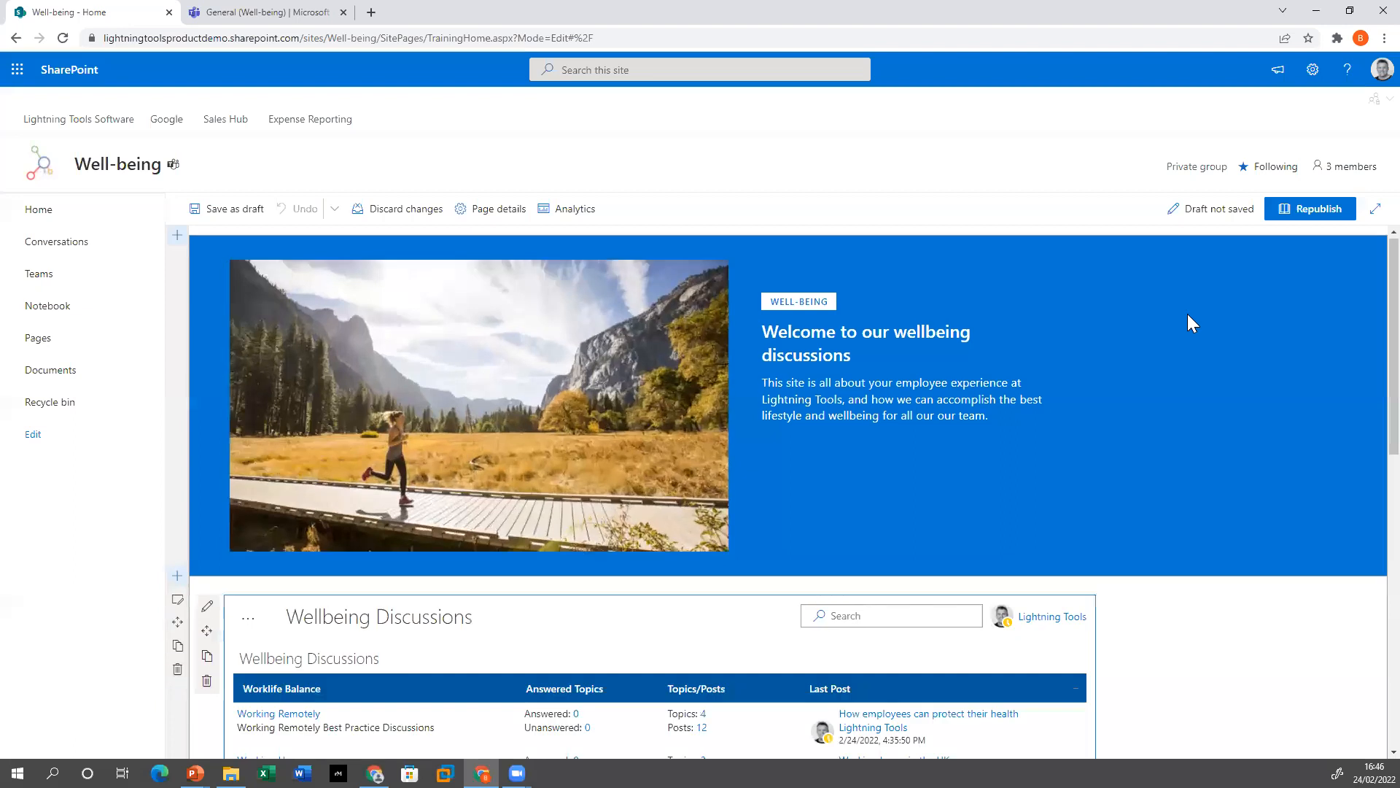
{"action": "scroll", "coordinate": [947, 328], "scroll_direction": "down", "scroll_amount": 4}
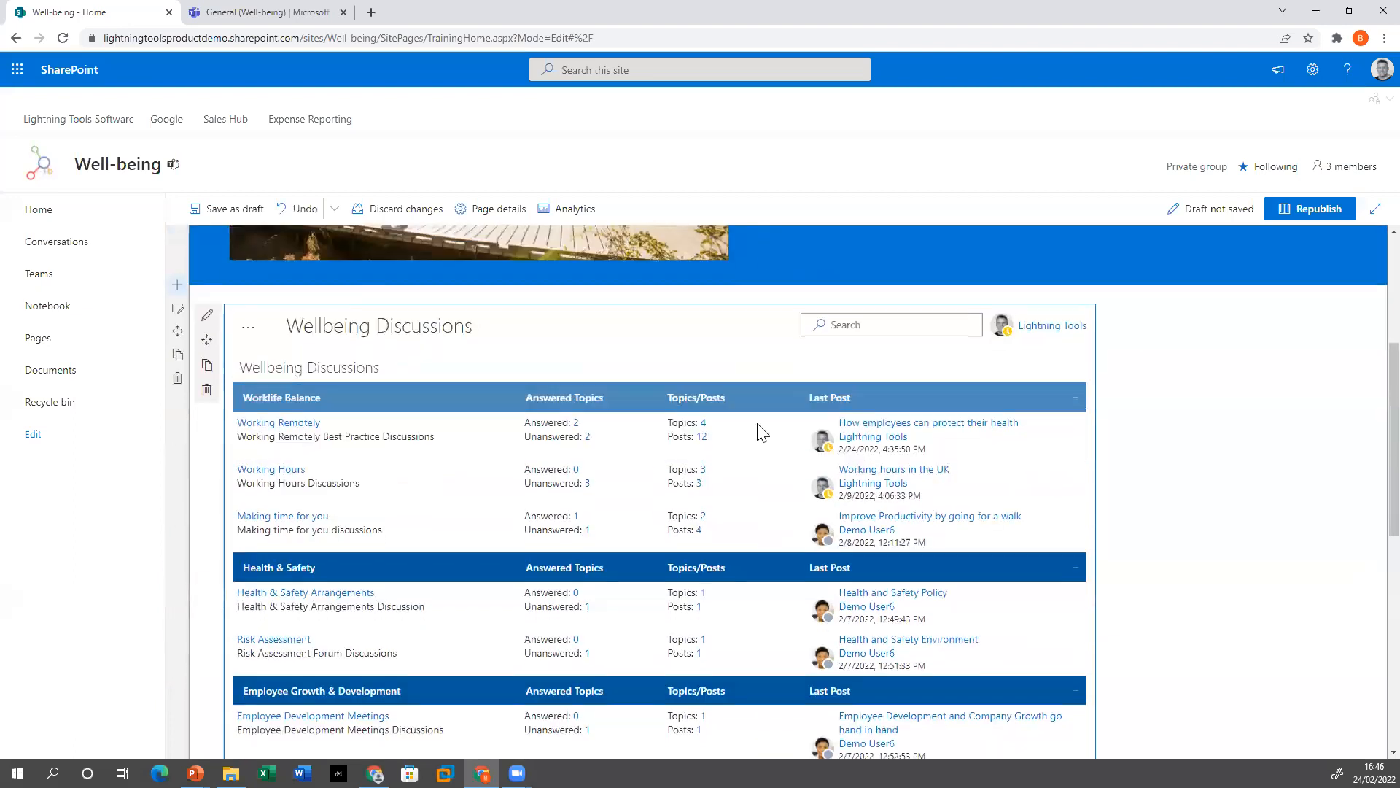
{"action": "left_click", "coordinate": [207, 315]}
{"action": "scroll", "coordinate": [1313, 494], "scroll_direction": "down", "scroll_amount": 5}
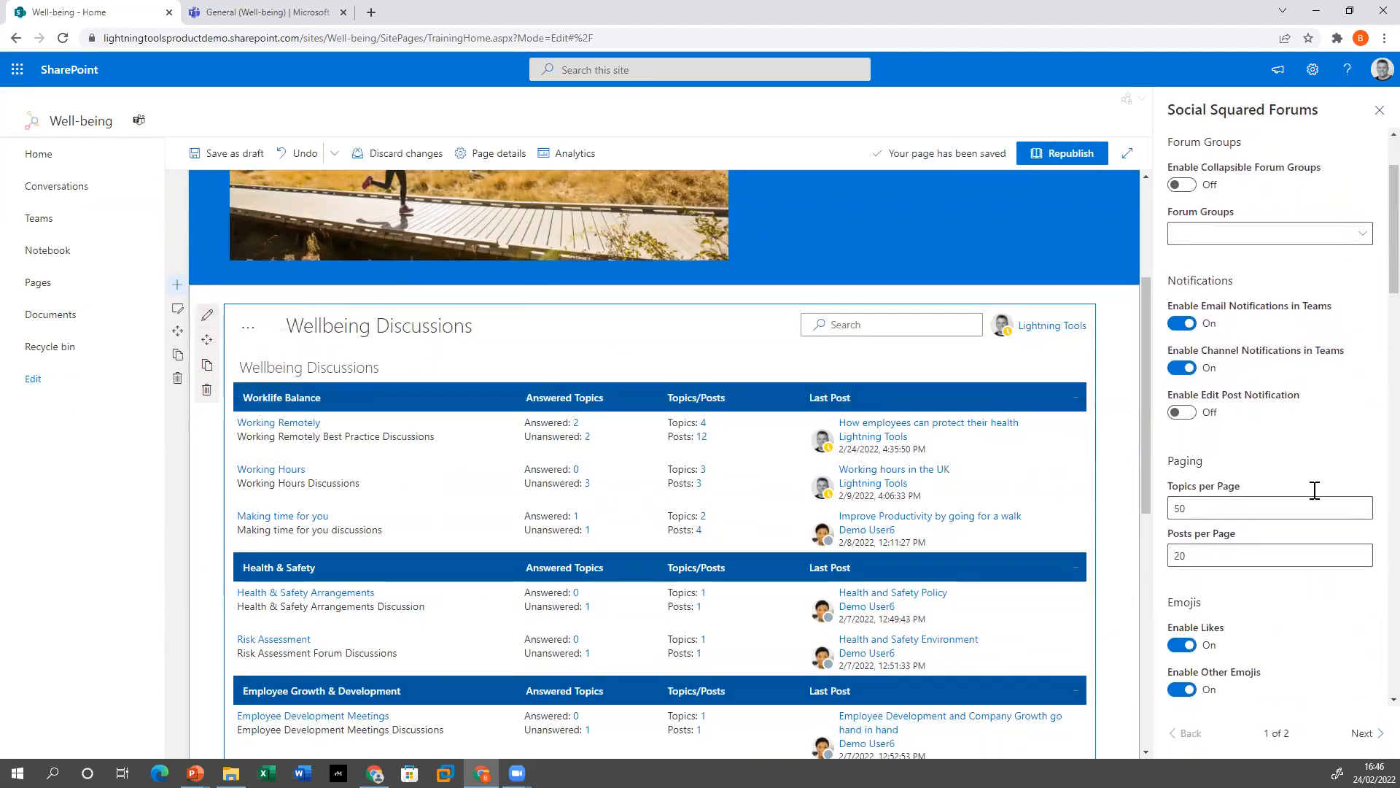
Review the remaining Wellbeing Discussions web part properties, from tagging, file, badge and voting options through to content date, editor and admin role
{"action": "scroll", "coordinate": [1317, 499], "scroll_direction": "down", "scroll_amount": 5}
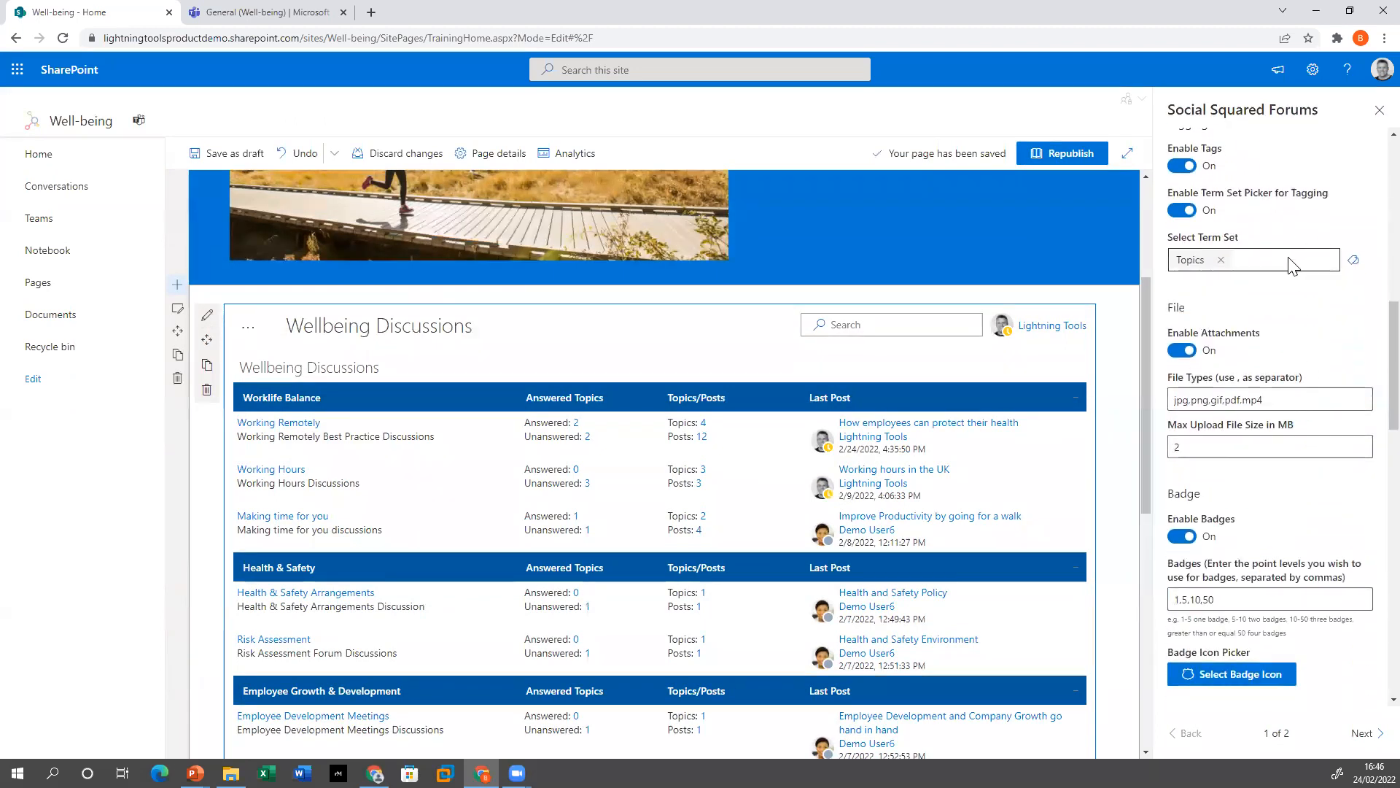
{"action": "scroll", "coordinate": [1291, 266], "scroll_direction": "down", "scroll_amount": 4}
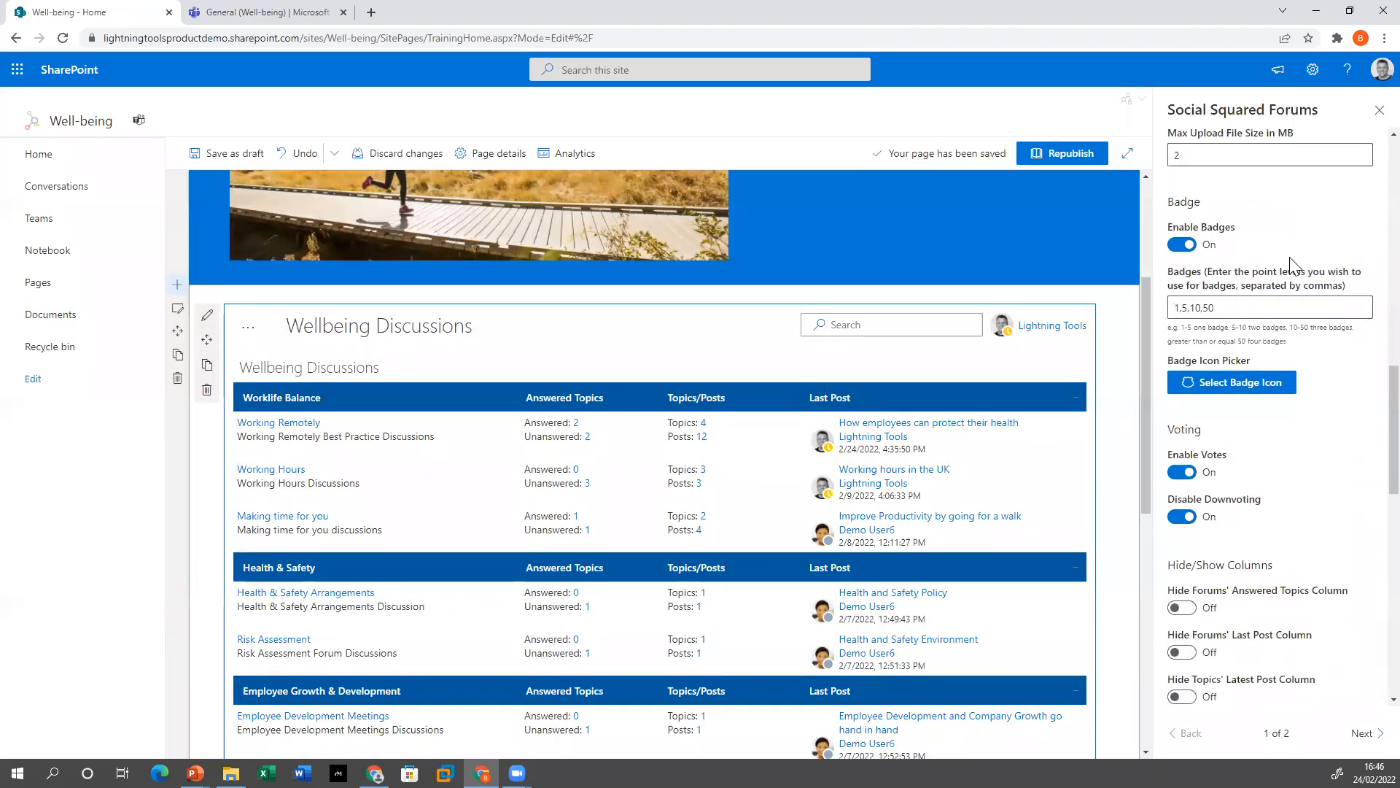
{"action": "scroll", "coordinate": [1291, 264], "scroll_direction": "down", "scroll_amount": 1}
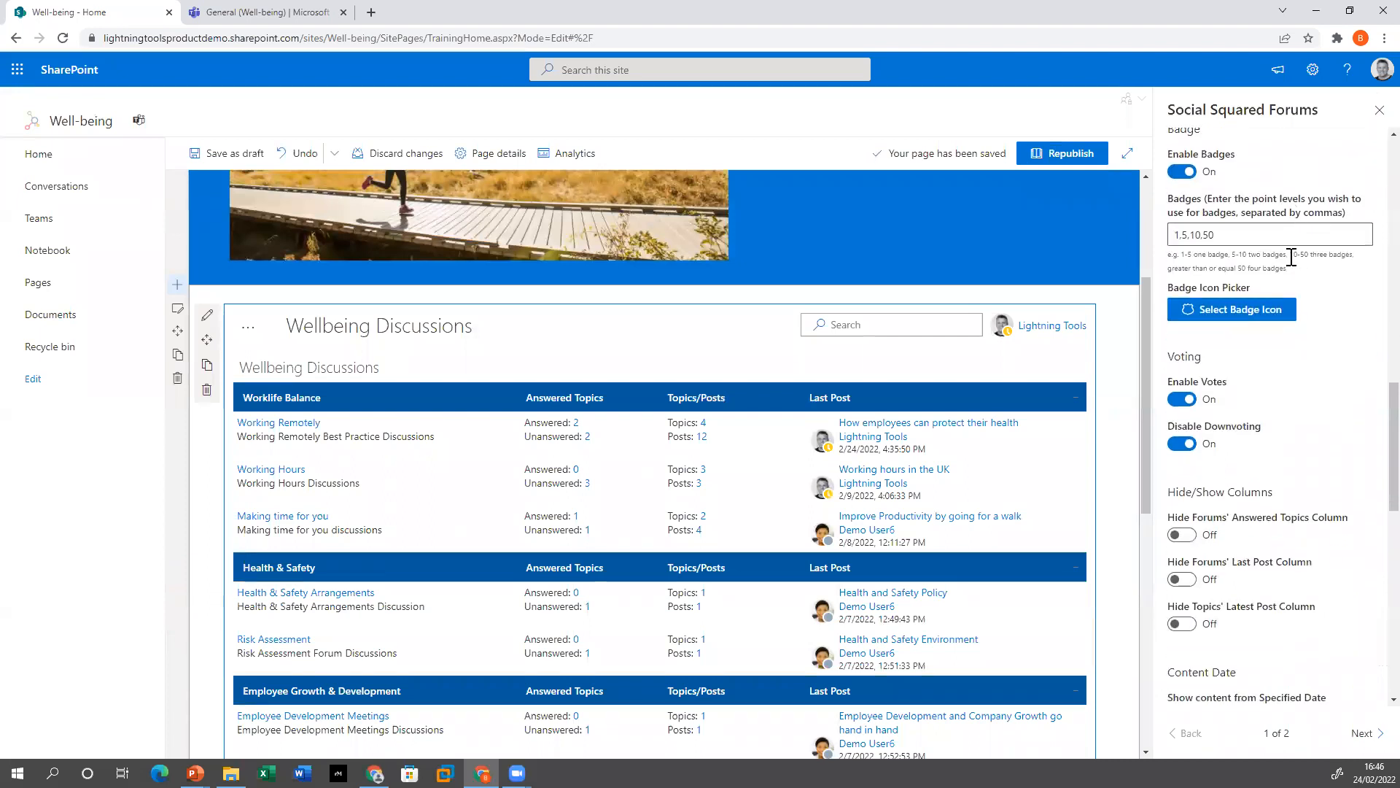
{"action": "scroll", "coordinate": [1292, 257], "scroll_direction": "down", "scroll_amount": 1}
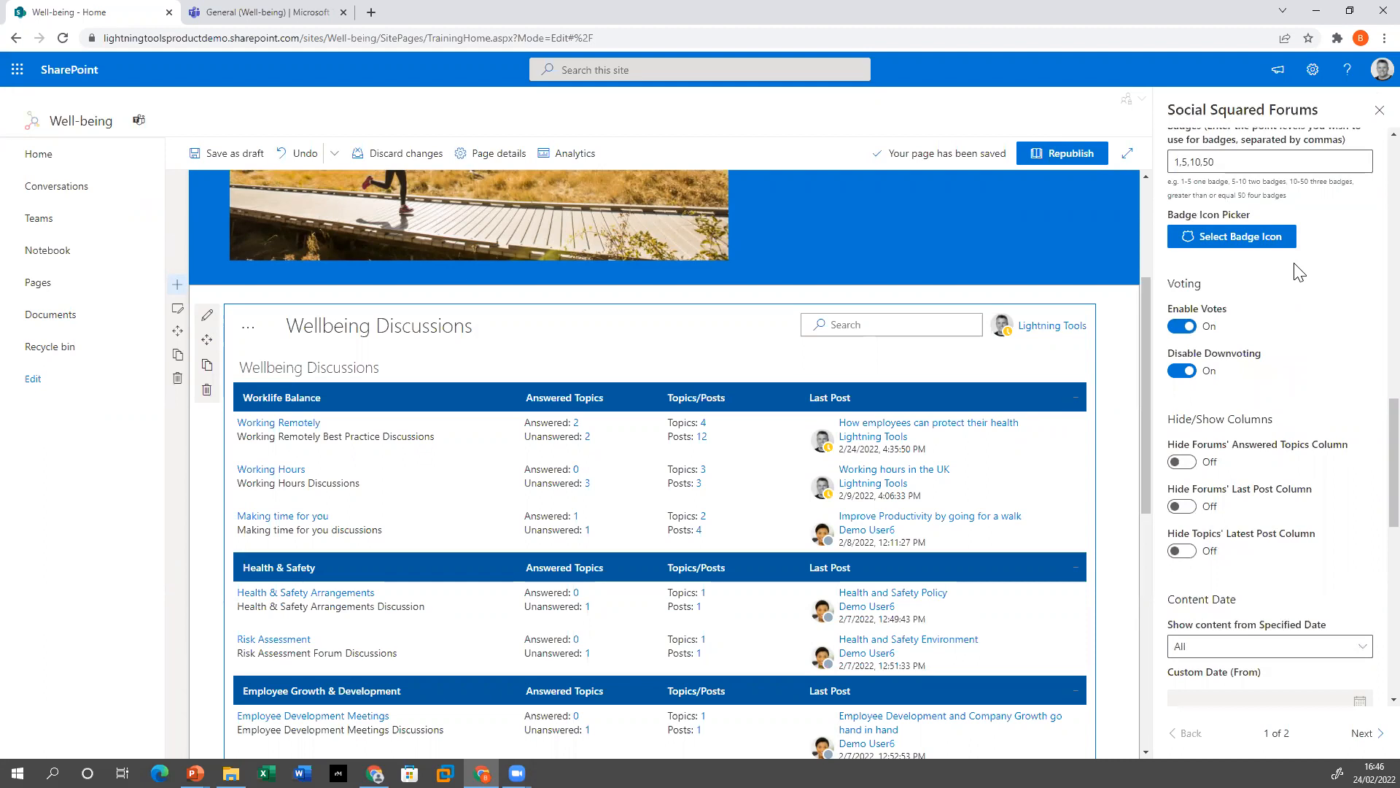
{"action": "scroll", "coordinate": [1295, 269], "scroll_direction": "down", "scroll_amount": 4}
{"action": "scroll", "coordinate": [1298, 267], "scroll_direction": "down", "scroll_amount": 6}
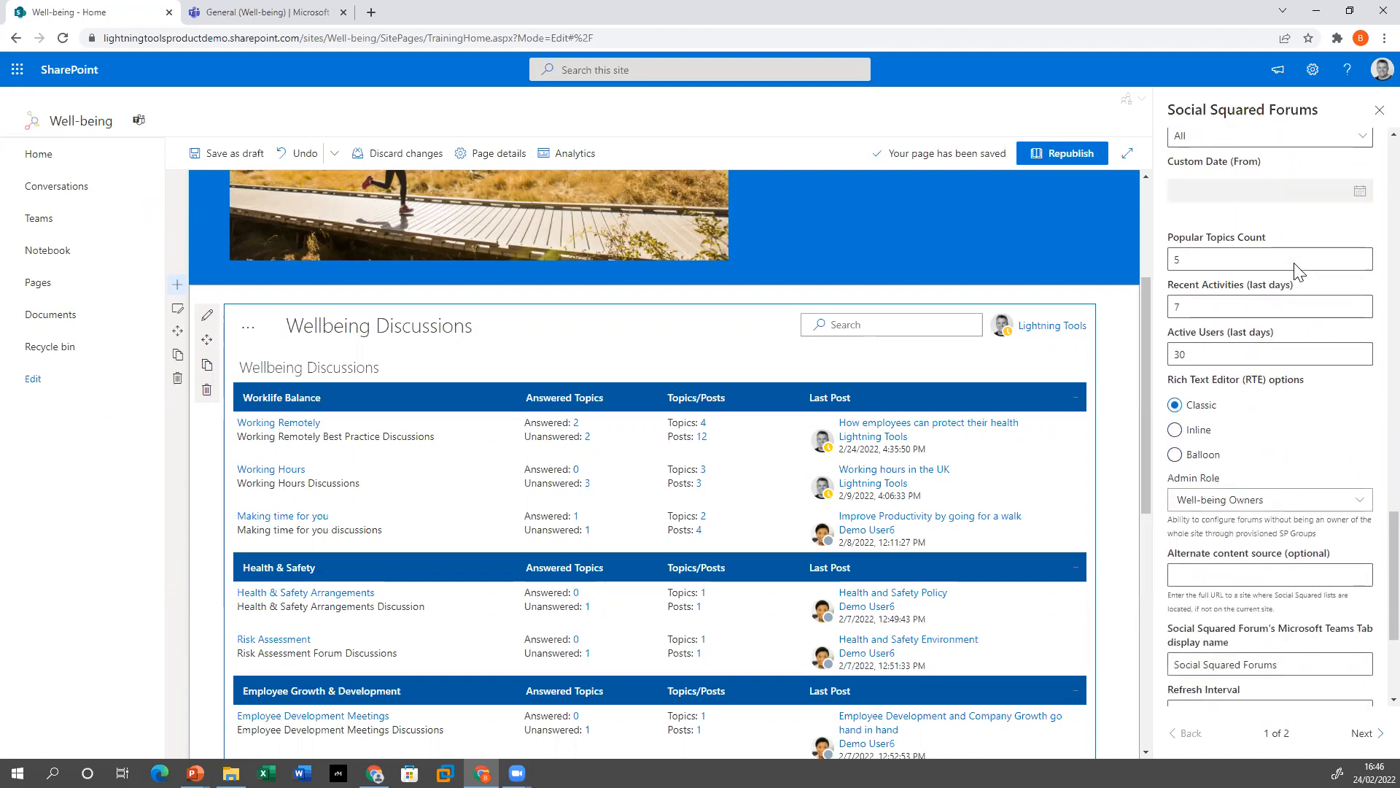
Turn on Show Side Bar for the Wellbeing Discussions web part, switching it off once to compare it with the collapsed forum menu
{"action": "left_click", "coordinate": [1183, 543]}
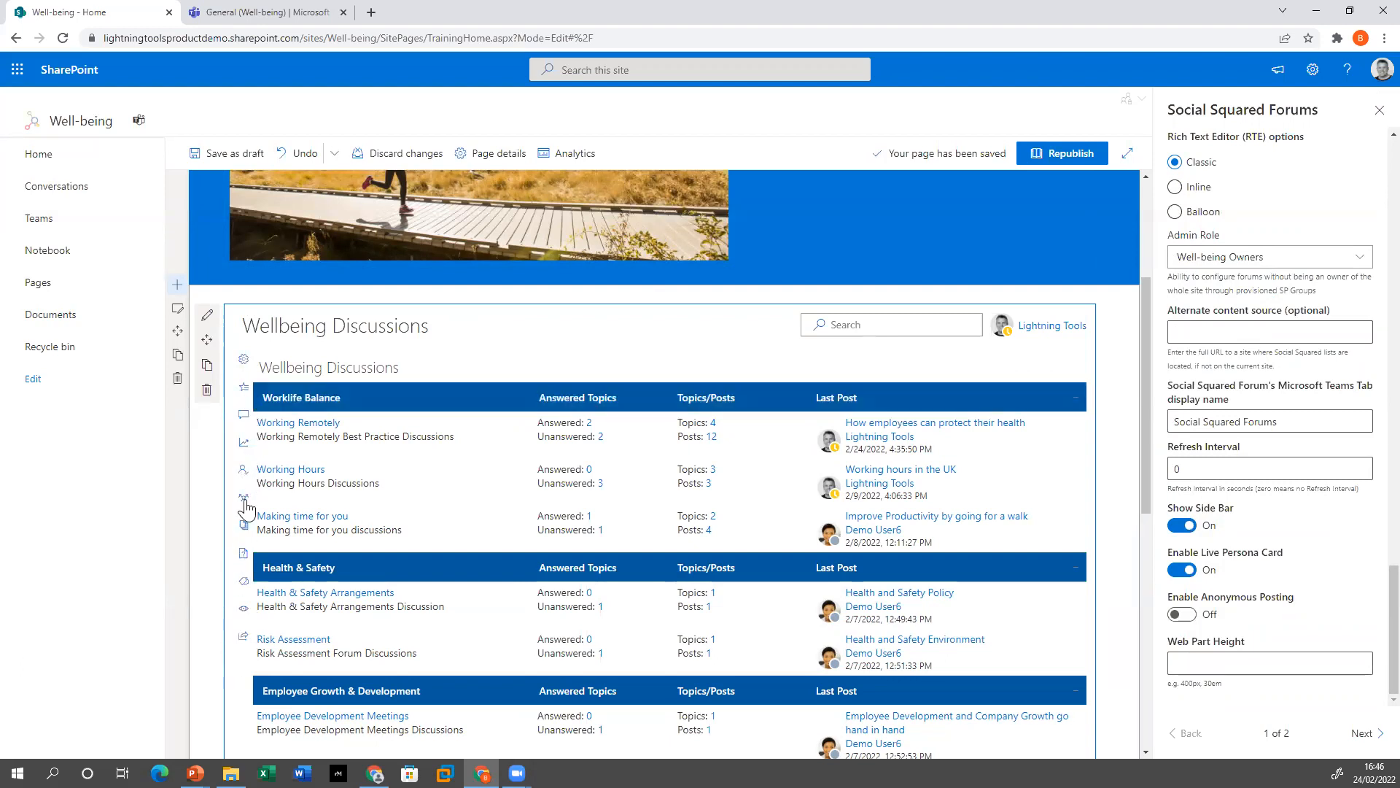
{"action": "left_click", "coordinate": [1179, 526]}
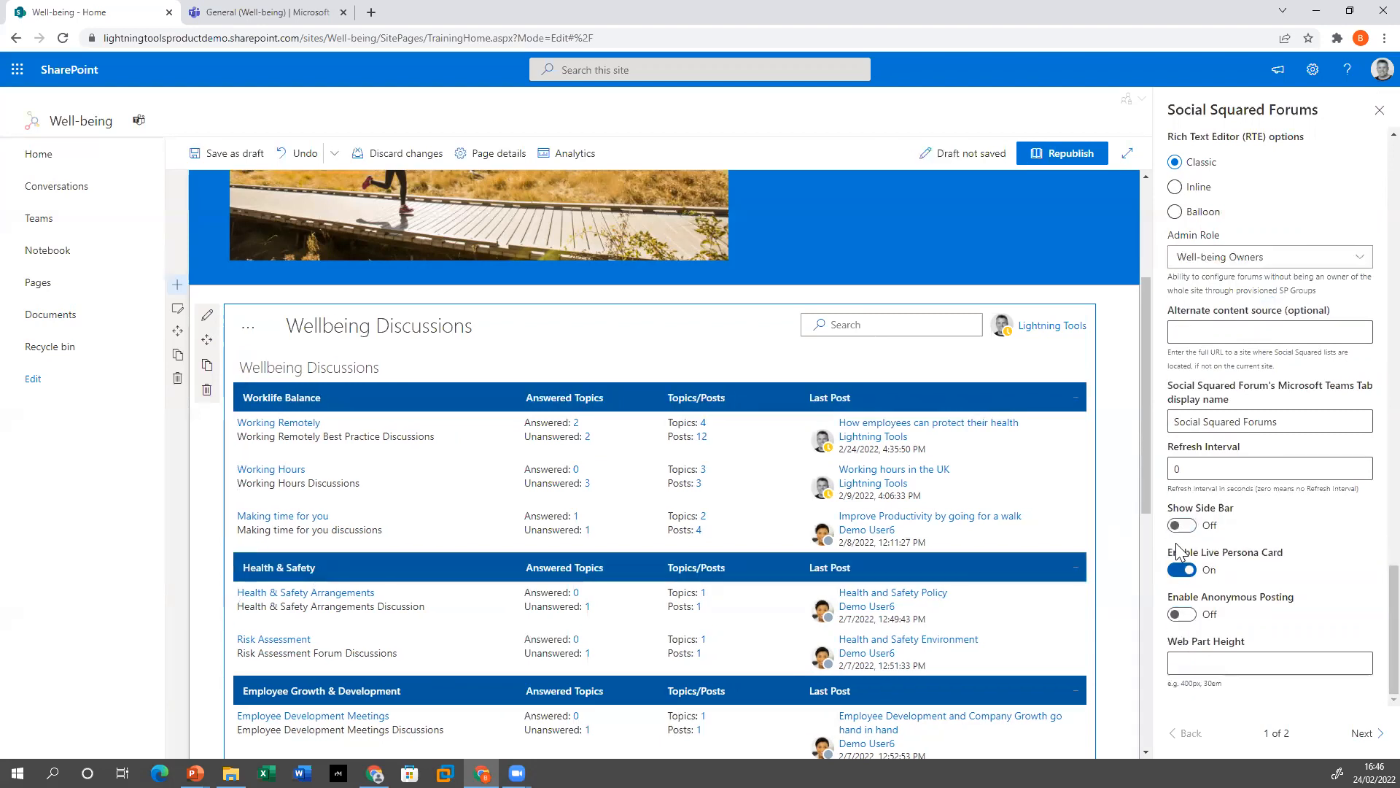
{"action": "left_click", "coordinate": [249, 329]}
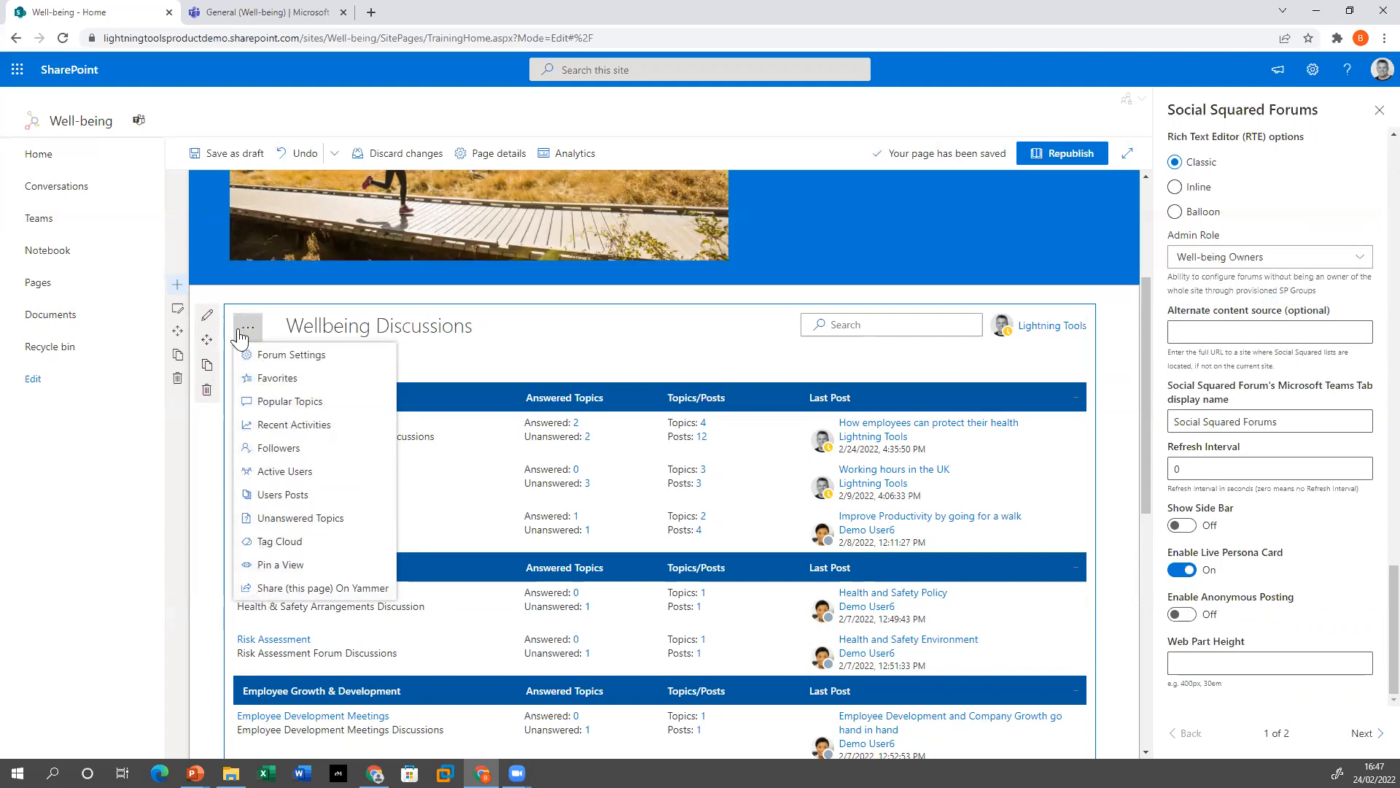
{"action": "left_click", "coordinate": [1180, 525]}
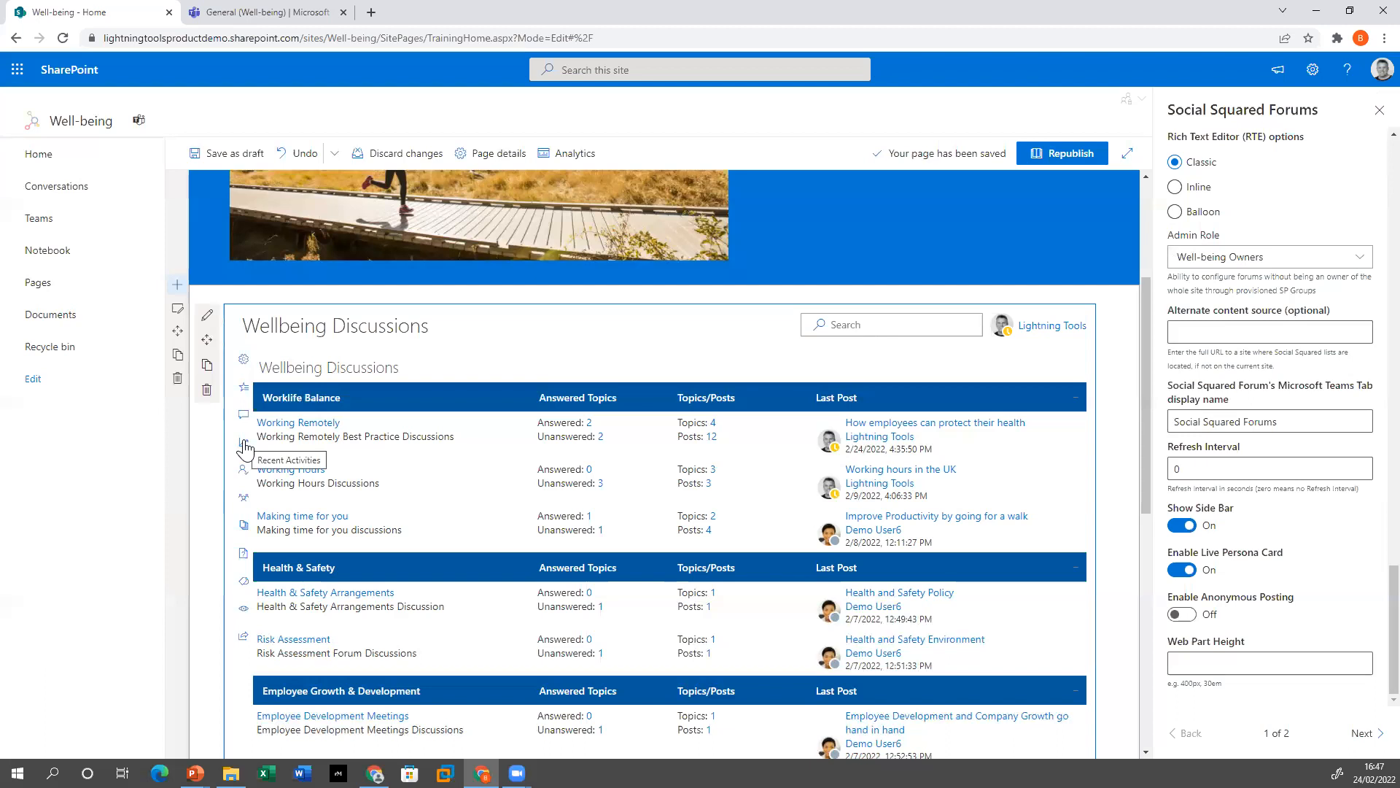
View the forum's Recent Activities, Following/Followers and Popular Topics pages from the side bar
{"action": "left_click", "coordinate": [243, 443]}
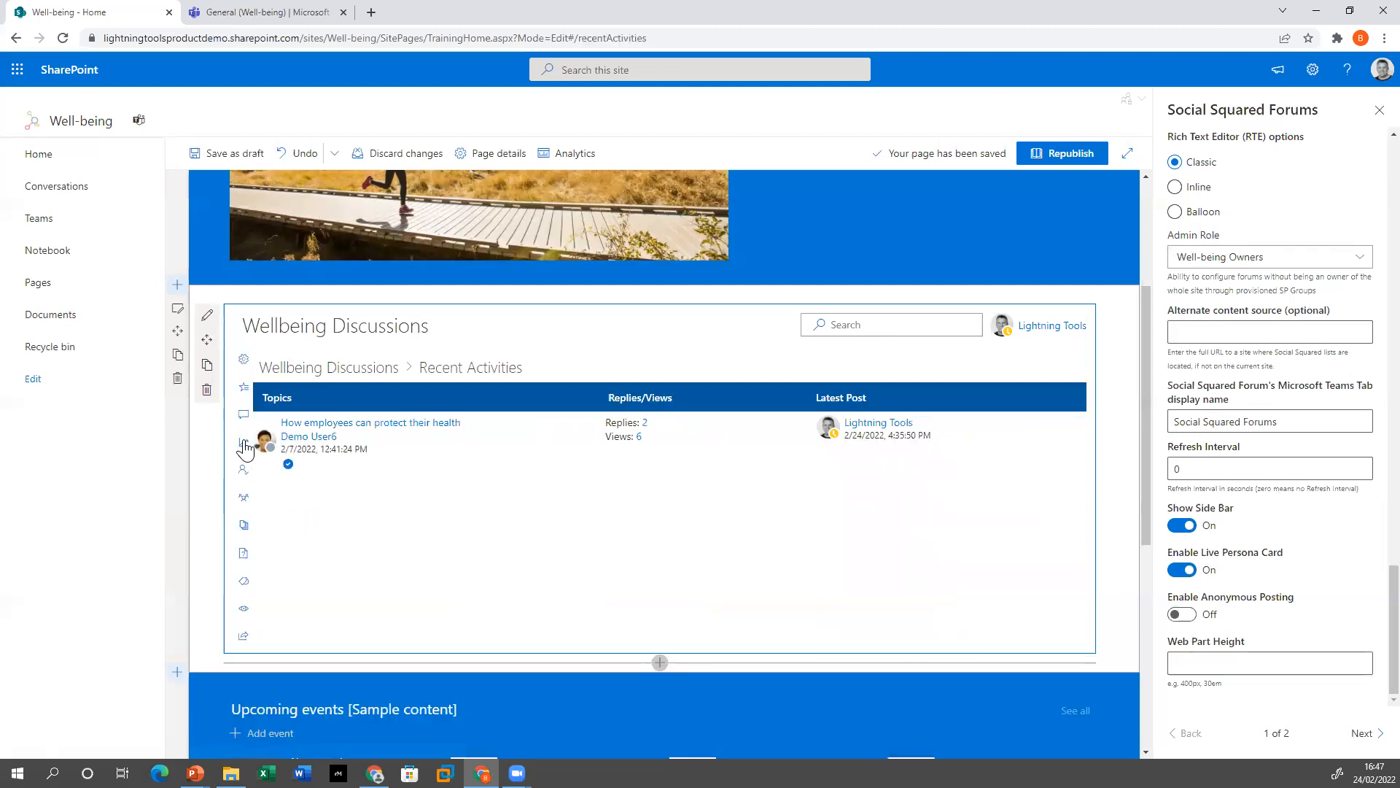
{"action": "left_click", "coordinate": [243, 472]}
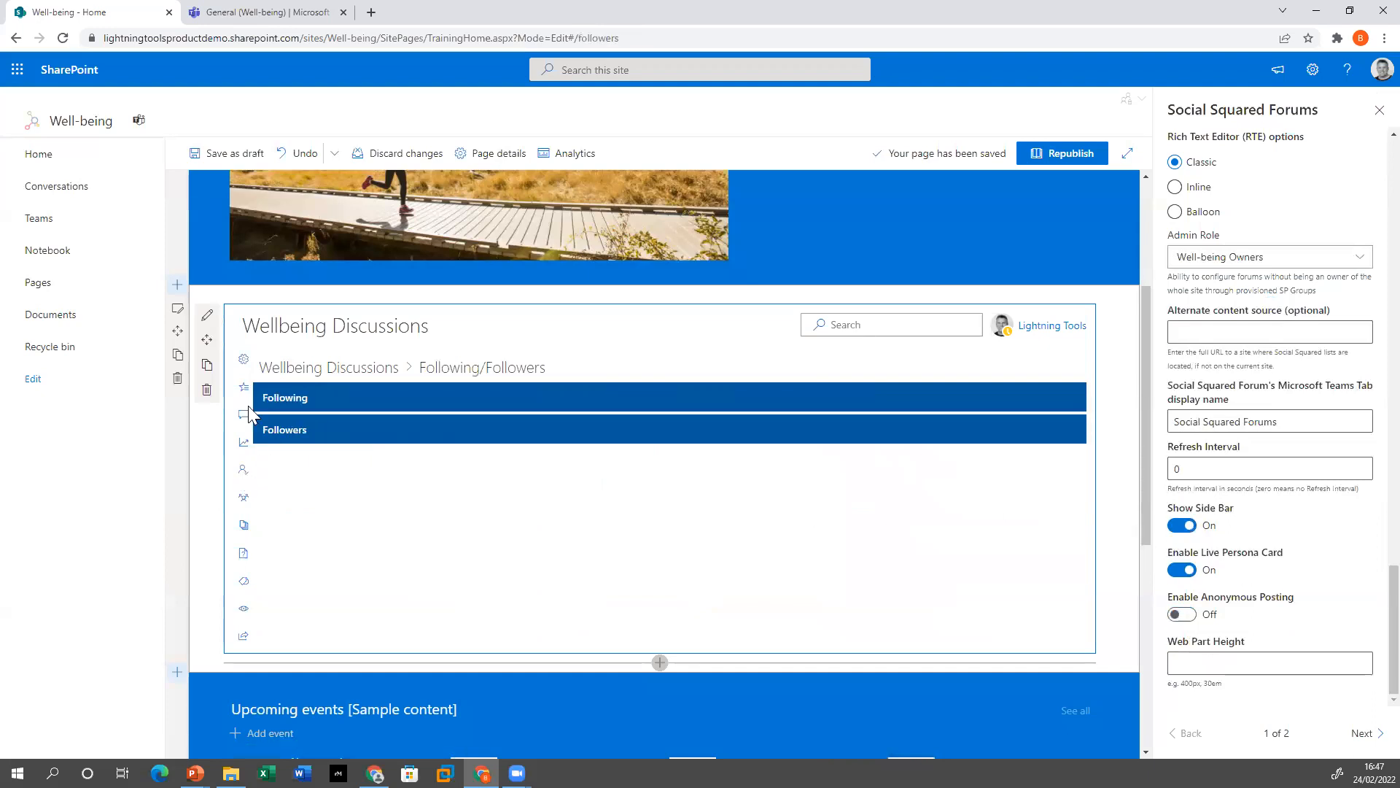
{"action": "left_click", "coordinate": [244, 443]}
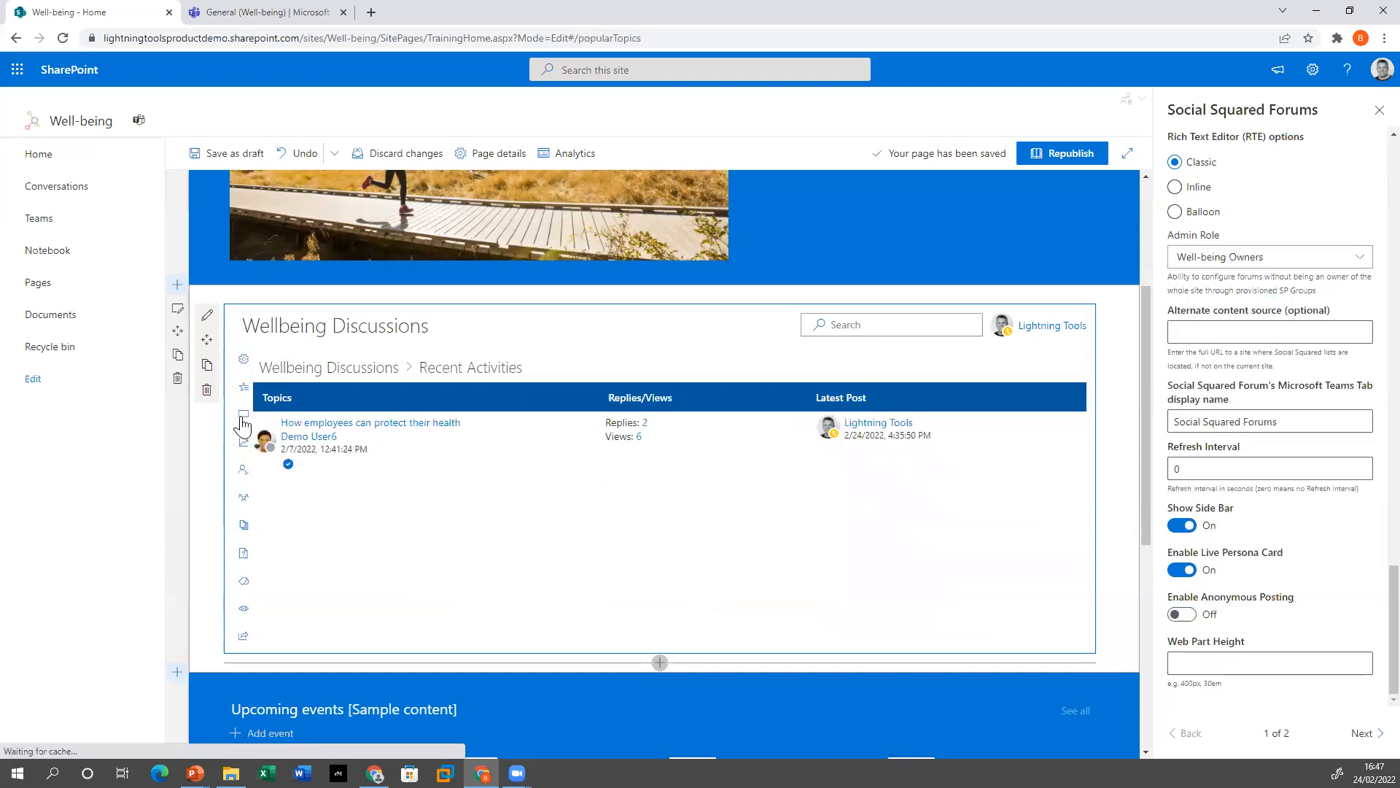
{"action": "left_click", "coordinate": [243, 414]}
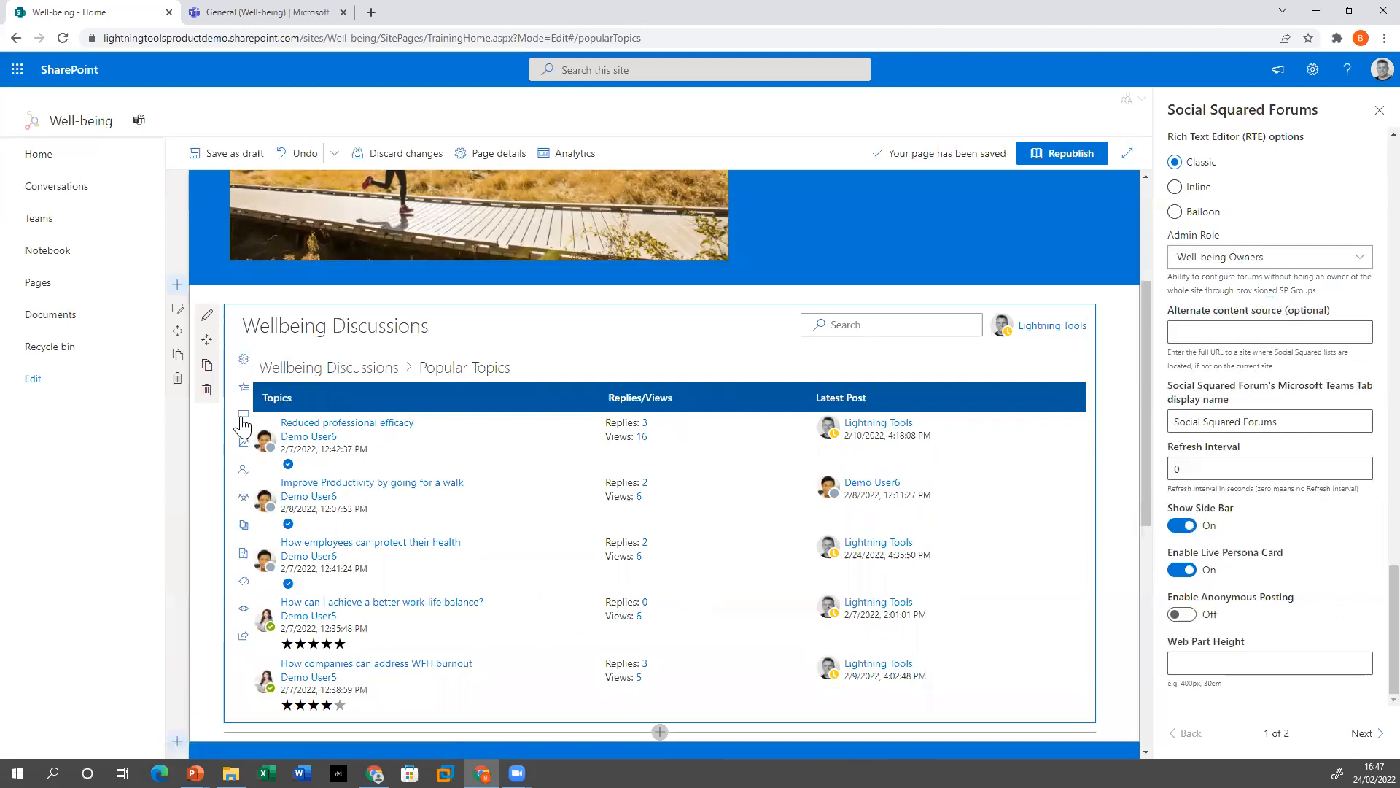
Turn off Show Side Bar and open Recent Activities from the collapsed Wellbeing Discussions menu
{"action": "left_click", "coordinate": [1181, 525]}
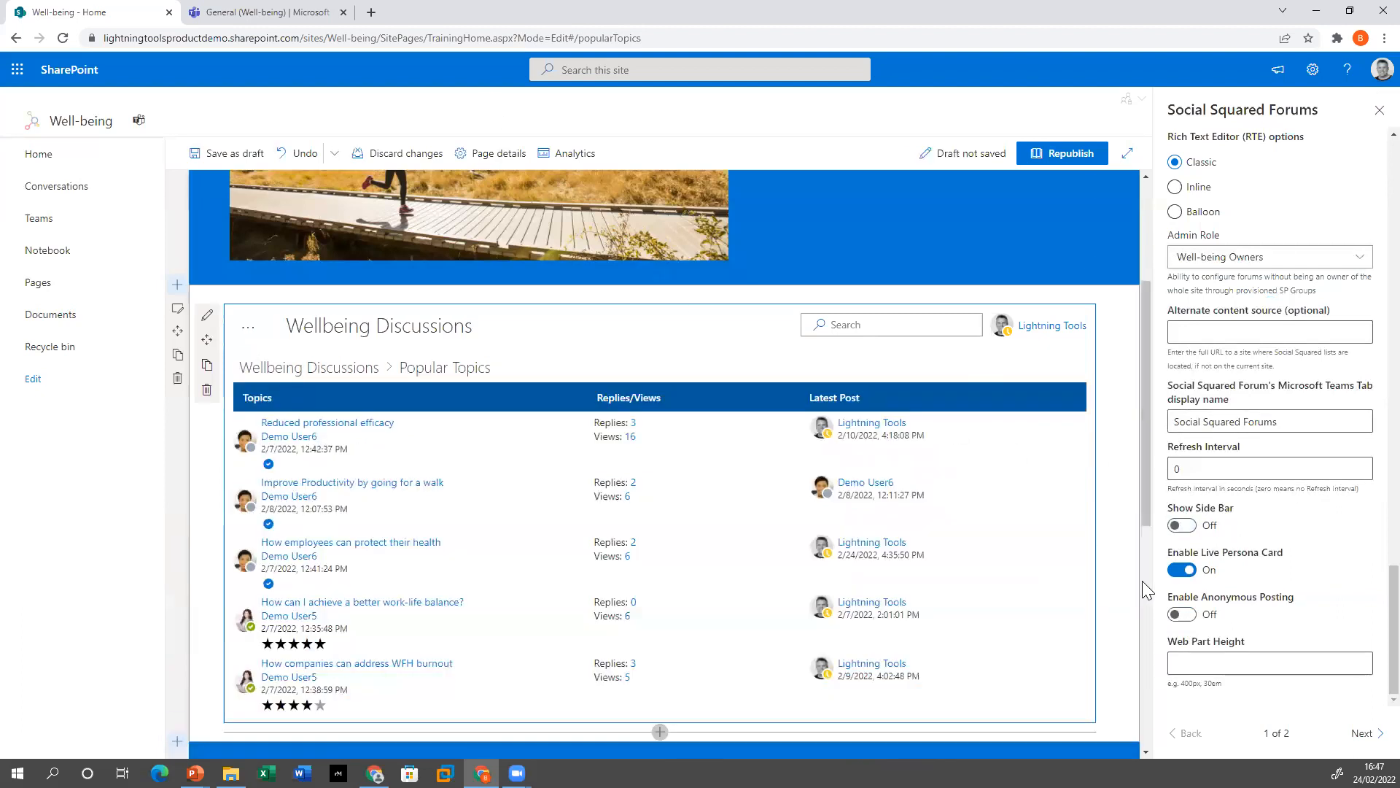
{"action": "left_click", "coordinate": [248, 328]}
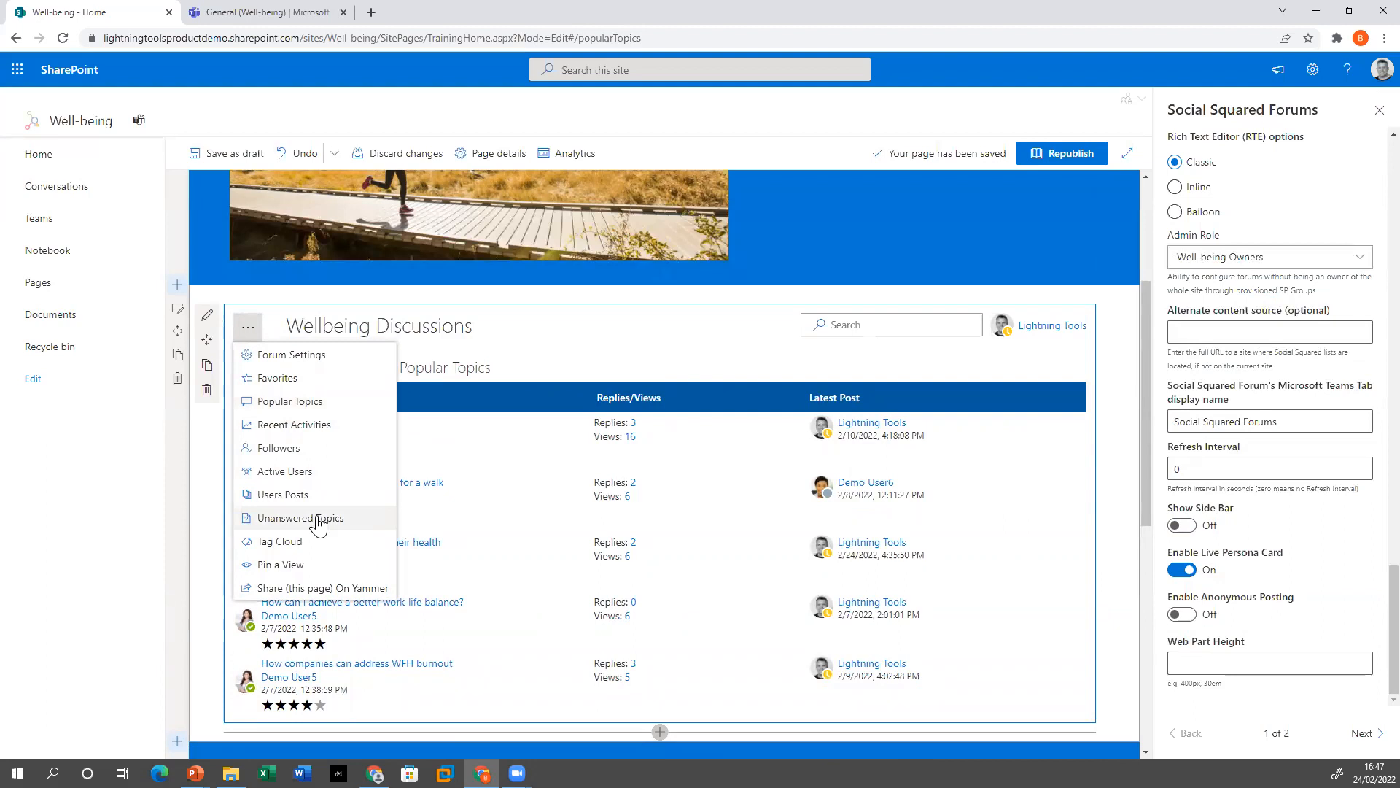
{"action": "left_click", "coordinate": [319, 430]}
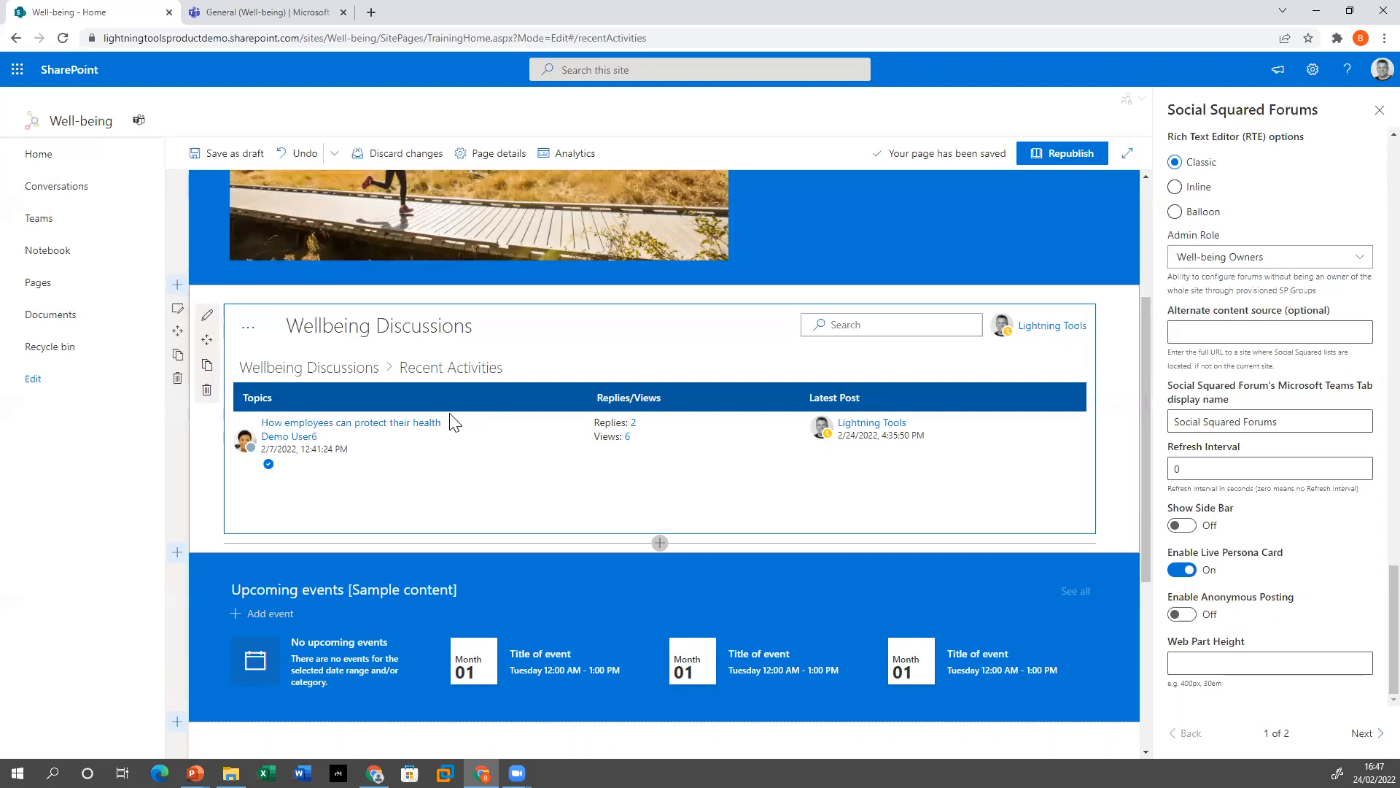
Show the collapsed forum menu with its Pin a View option, and switch Show Side Bar on and back off
{"action": "left_click", "coordinate": [248, 327]}
{"action": "left_click", "coordinate": [288, 568]}
{"action": "left_click", "coordinate": [1185, 526]}
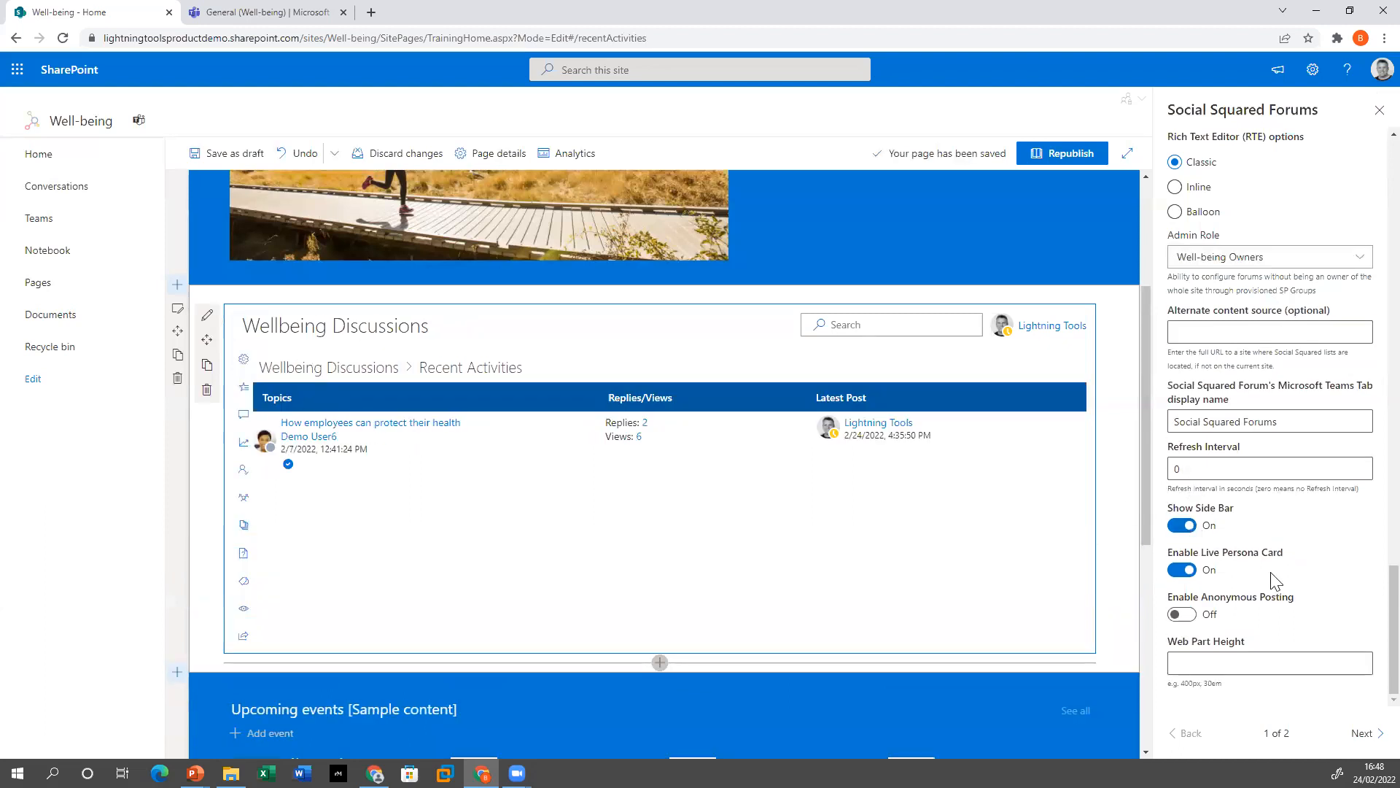
{"action": "left_click", "coordinate": [1181, 526]}
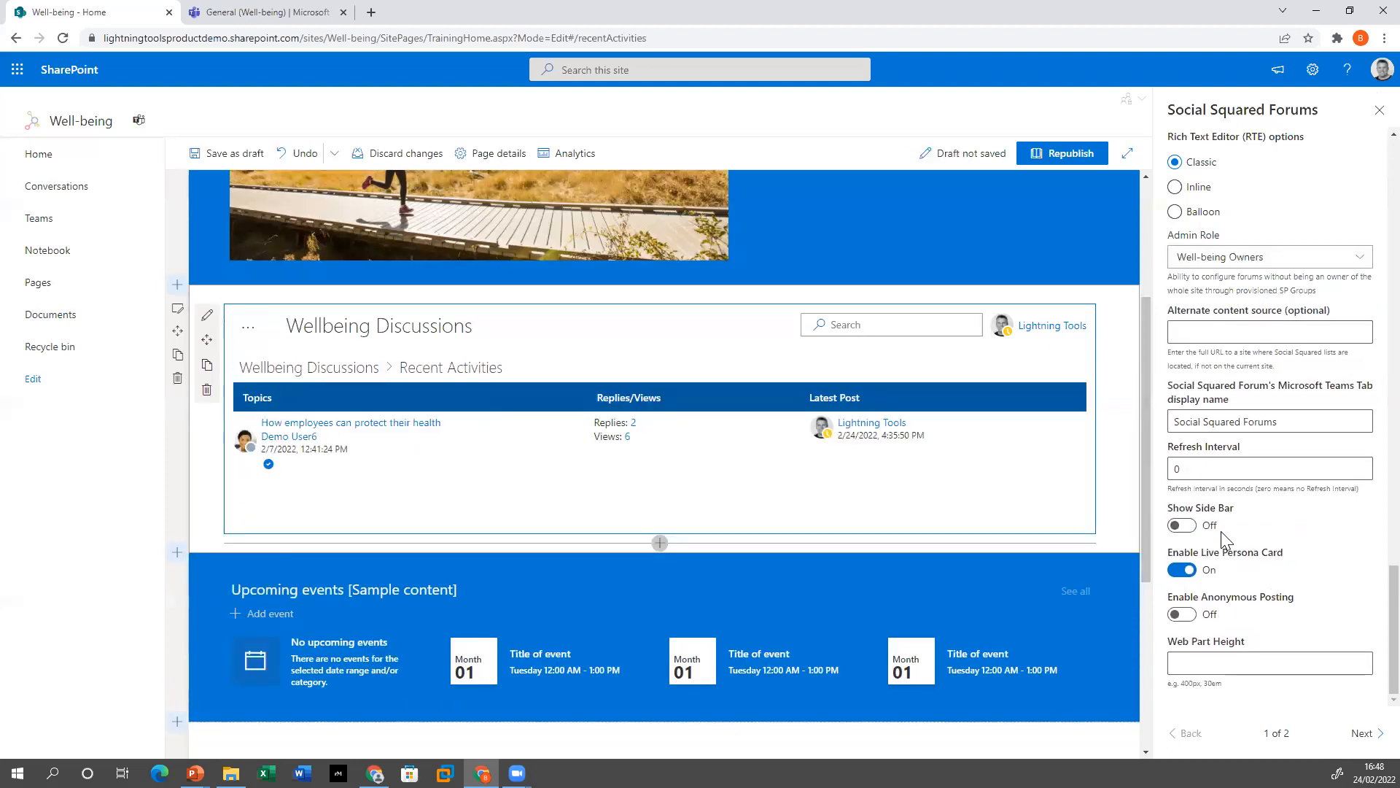
Display the Hide/Show Columns properties, return to the Wellbeing Discussions forum list and open the Working Remotely forum
{"action": "scroll", "coordinate": [1233, 555], "scroll_direction": "up", "scroll_amount": 1}
{"action": "scroll", "coordinate": [1233, 554], "scroll_direction": "up", "scroll_amount": 7}
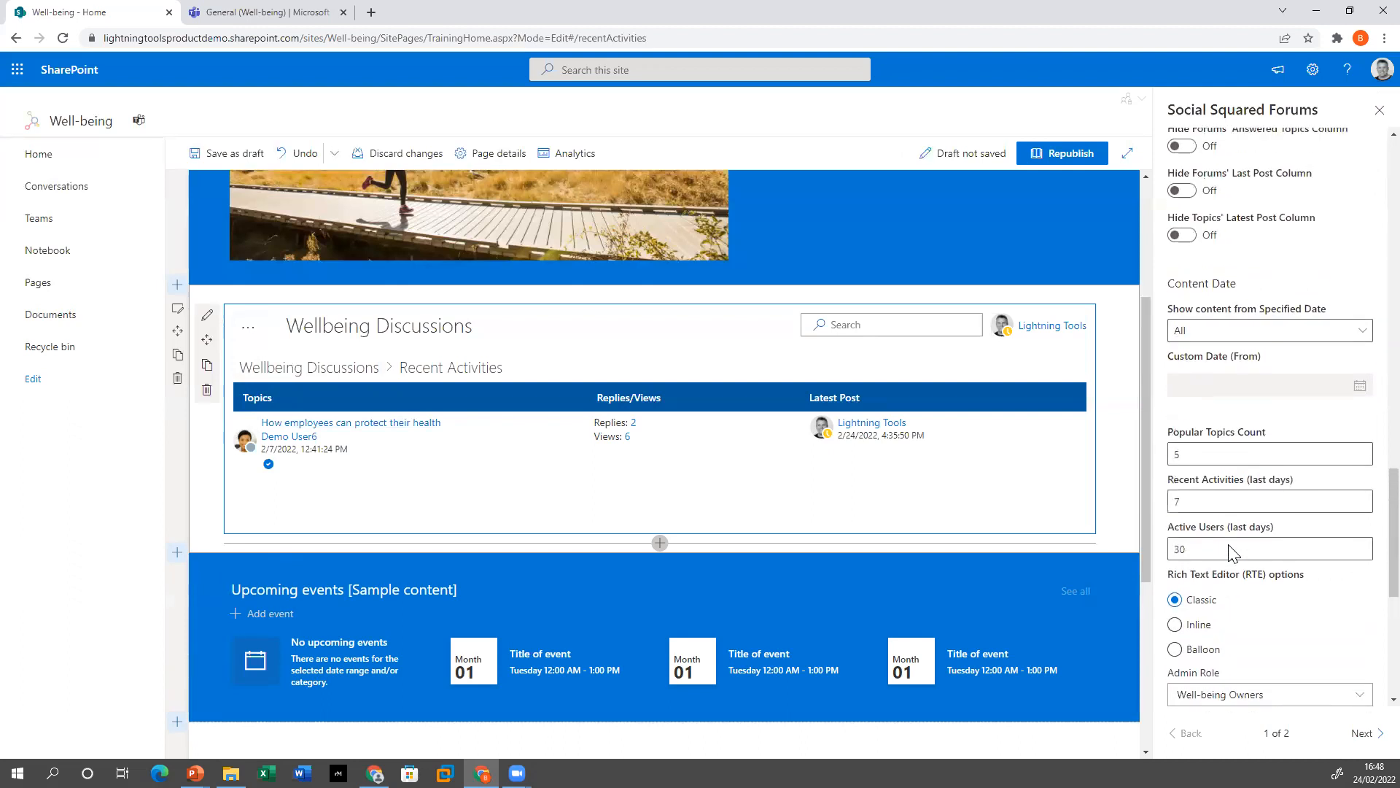
{"action": "scroll", "coordinate": [1232, 548], "scroll_direction": "up", "scroll_amount": 1}
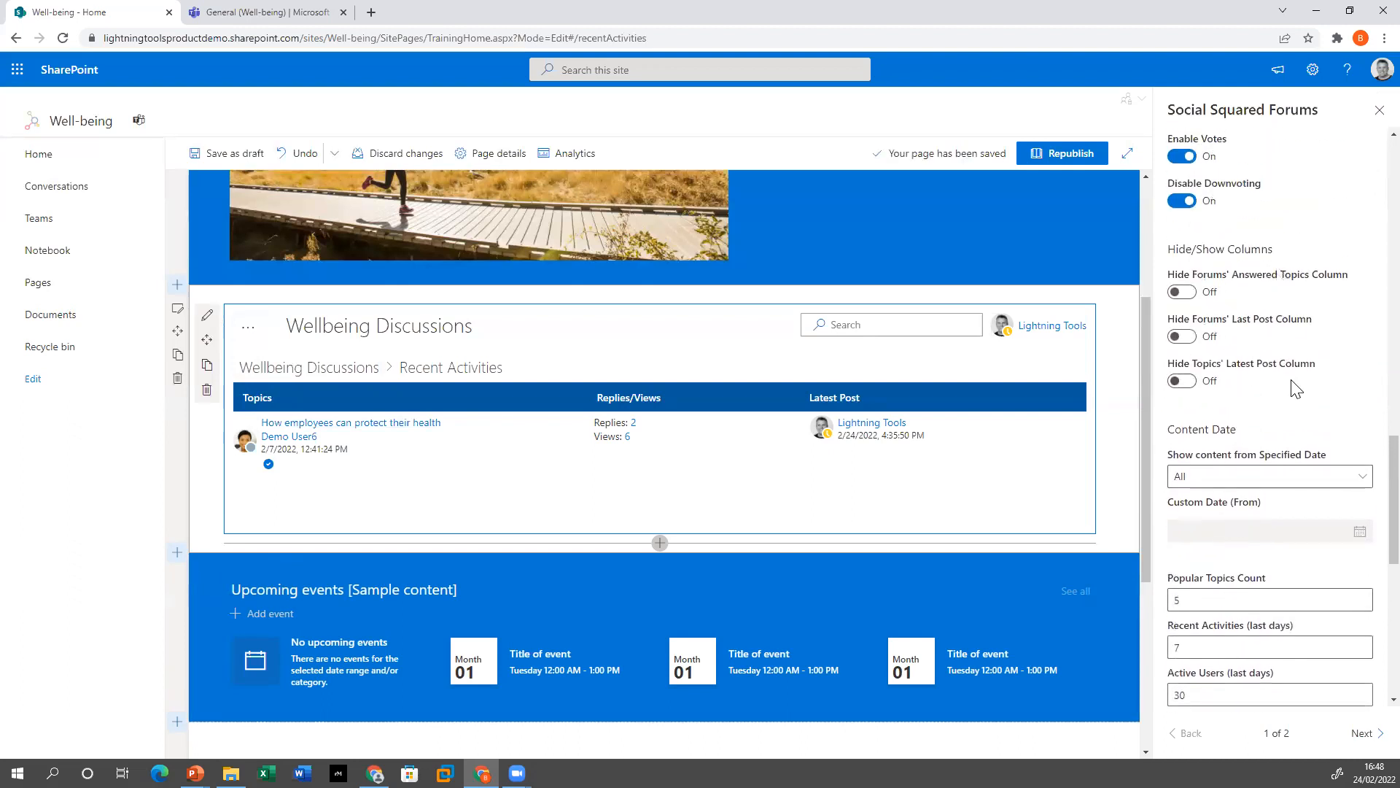
{"action": "left_click", "coordinate": [343, 368]}
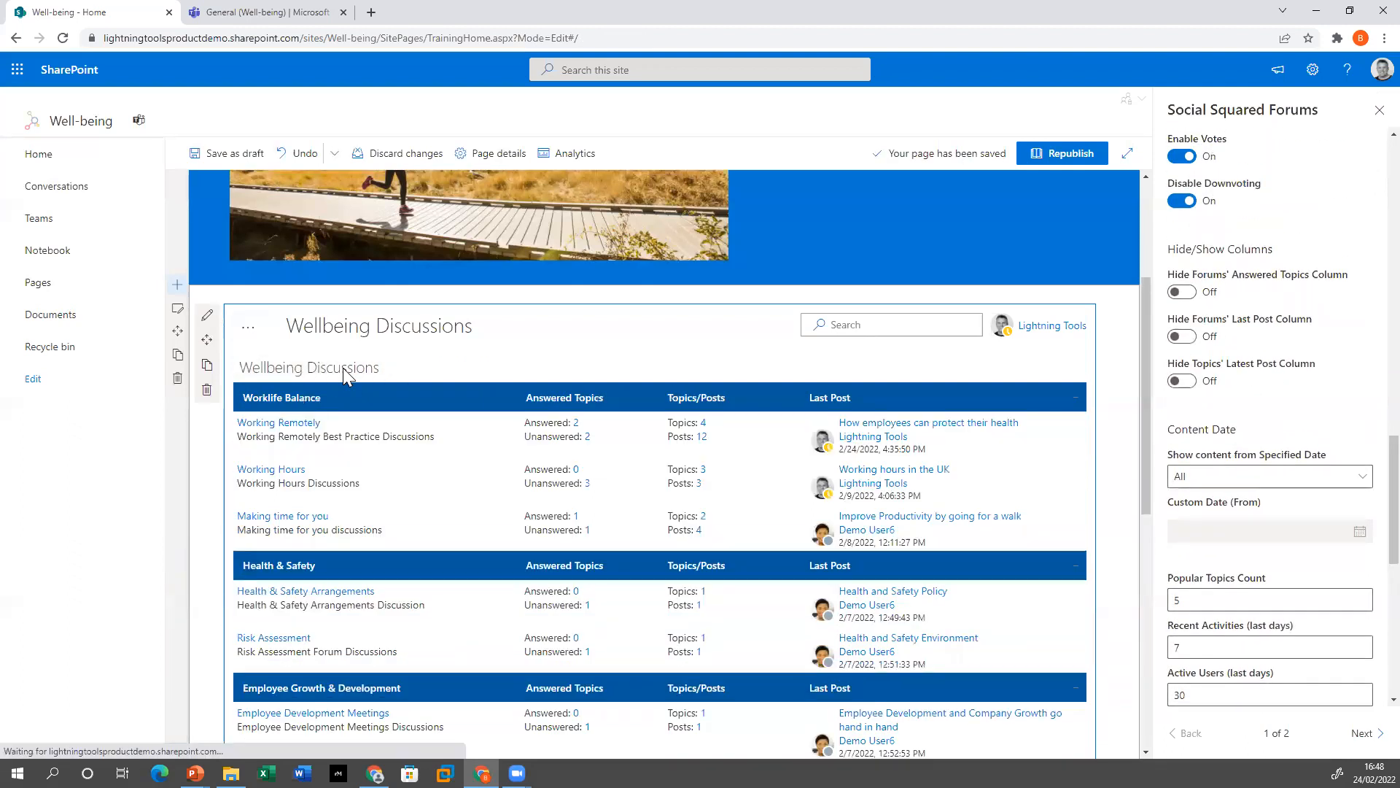
{"action": "left_click", "coordinate": [303, 423]}
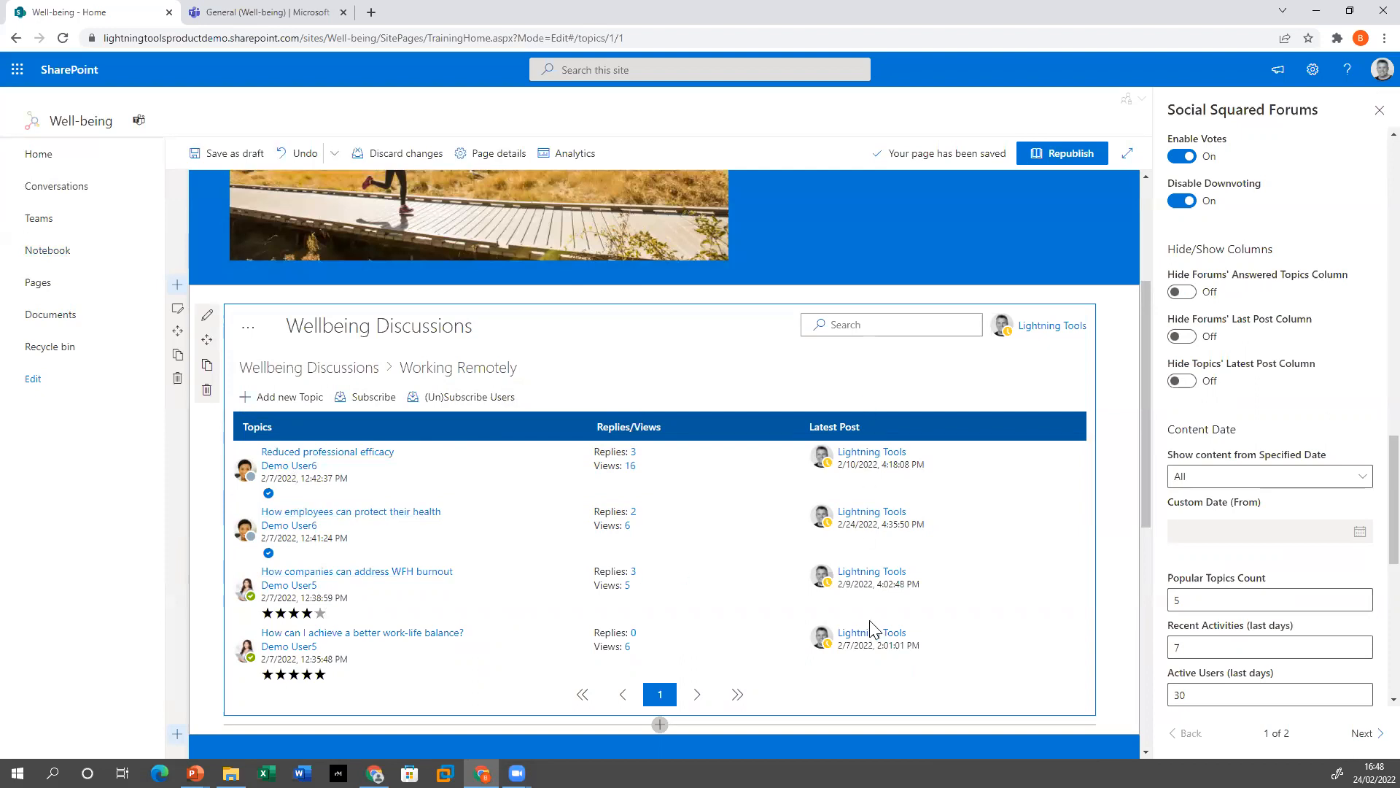
Switch Hide Forums' Answered Topics Column and Hide Forums' Last Post Column on and back off
{"action": "left_click", "coordinate": [1185, 293]}
{"action": "left_click", "coordinate": [1185, 293]}
{"action": "left_click", "coordinate": [1181, 336]}
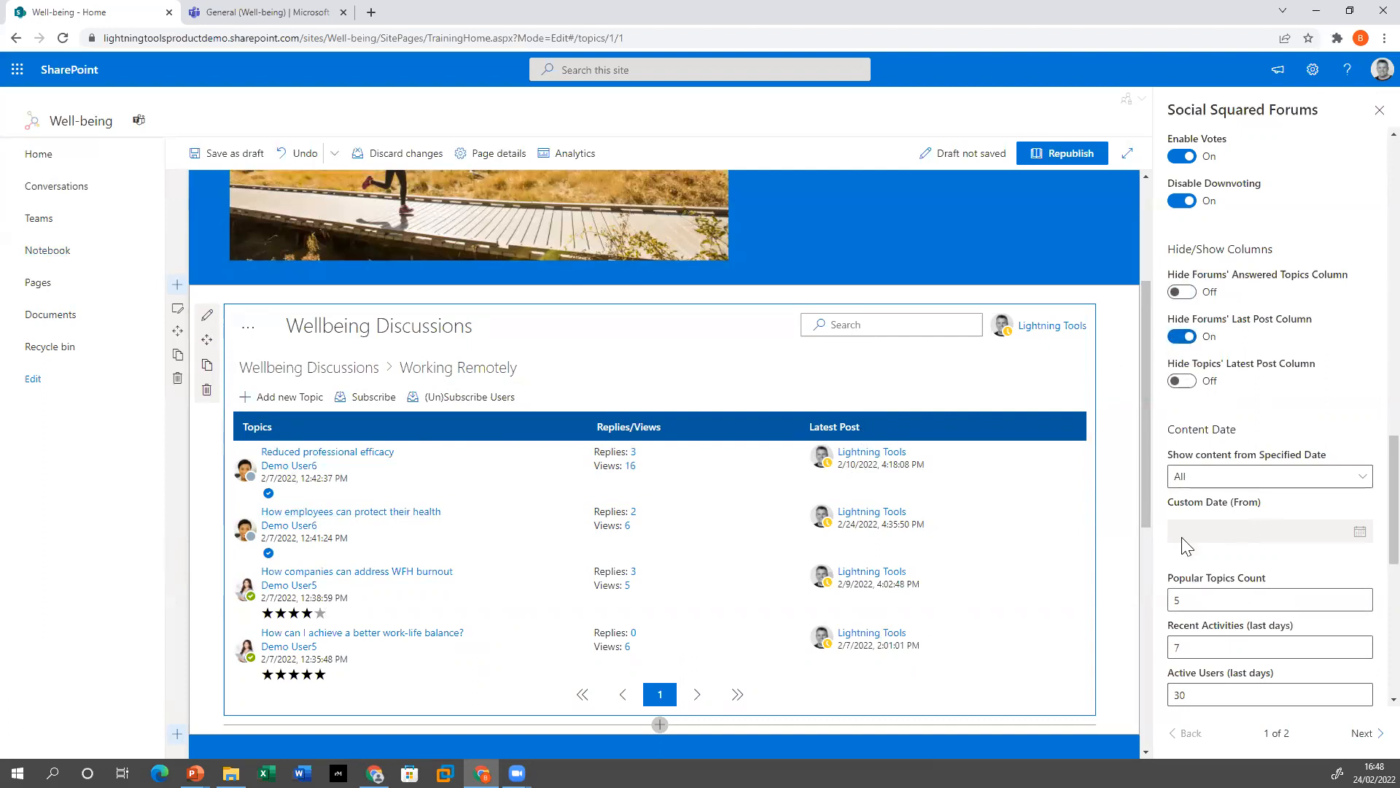
{"action": "left_click", "coordinate": [1181, 337]}
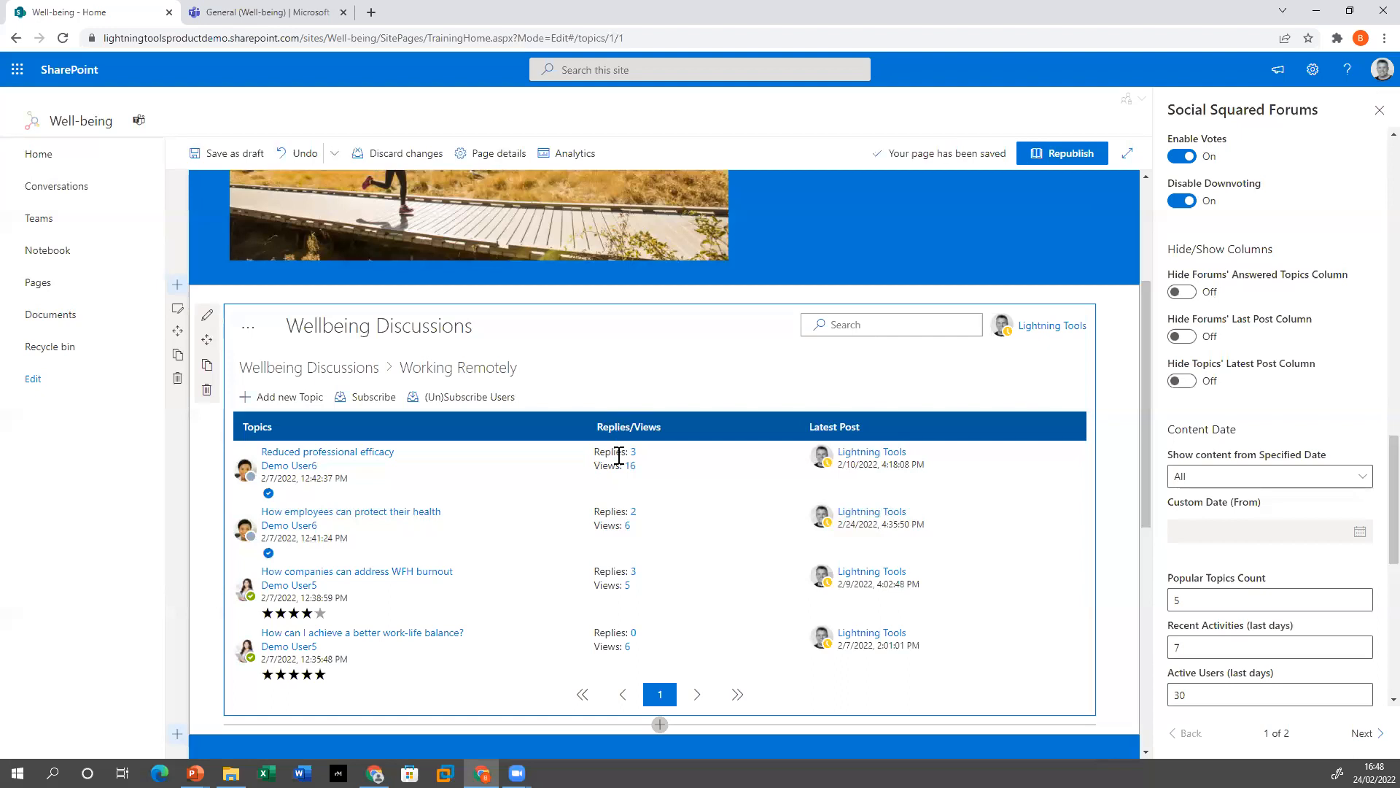
Go back to the Wellbeing Discussions forum list, reopen Working Remotely and view the posts in the "Reduced professional efficacy" topic
{"action": "left_click", "coordinate": [317, 376]}
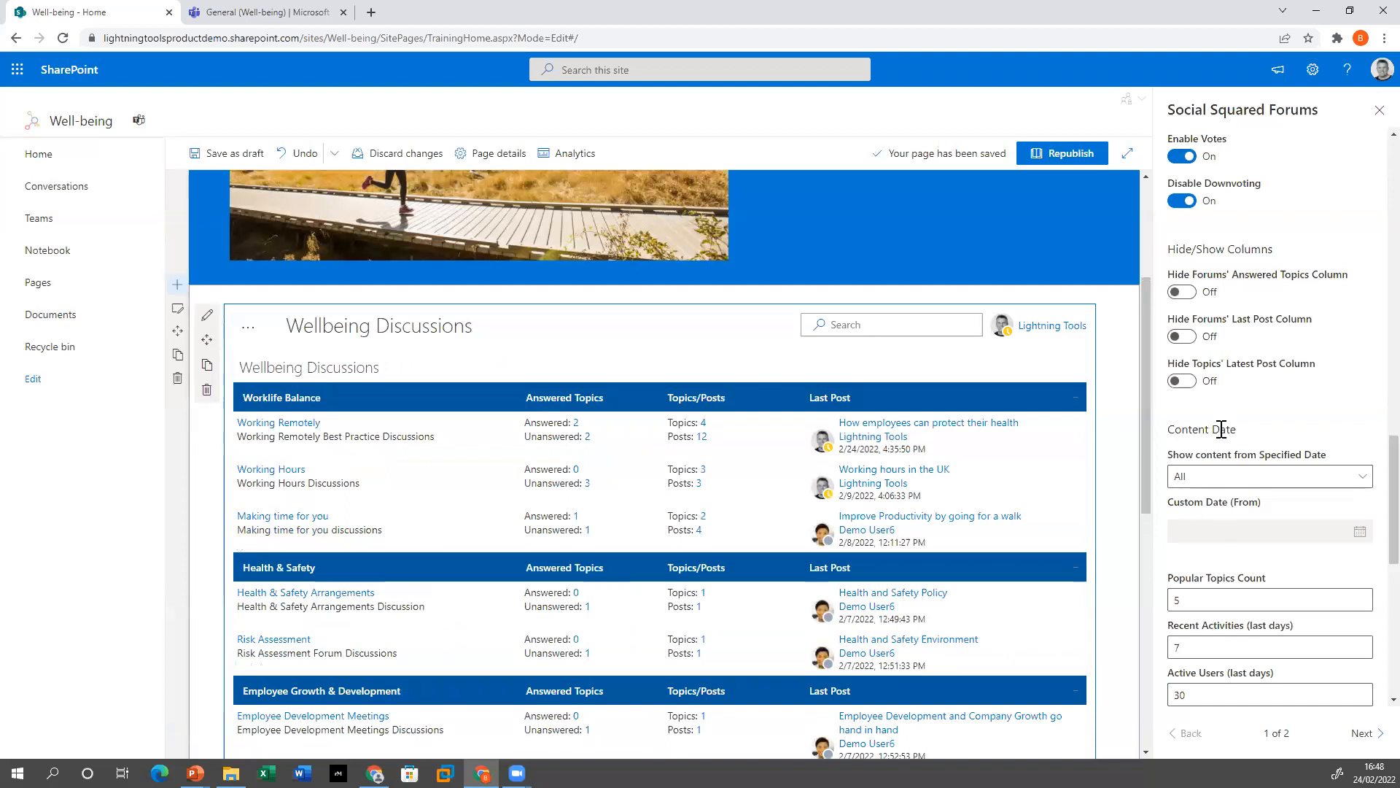
{"action": "left_click", "coordinate": [303, 422]}
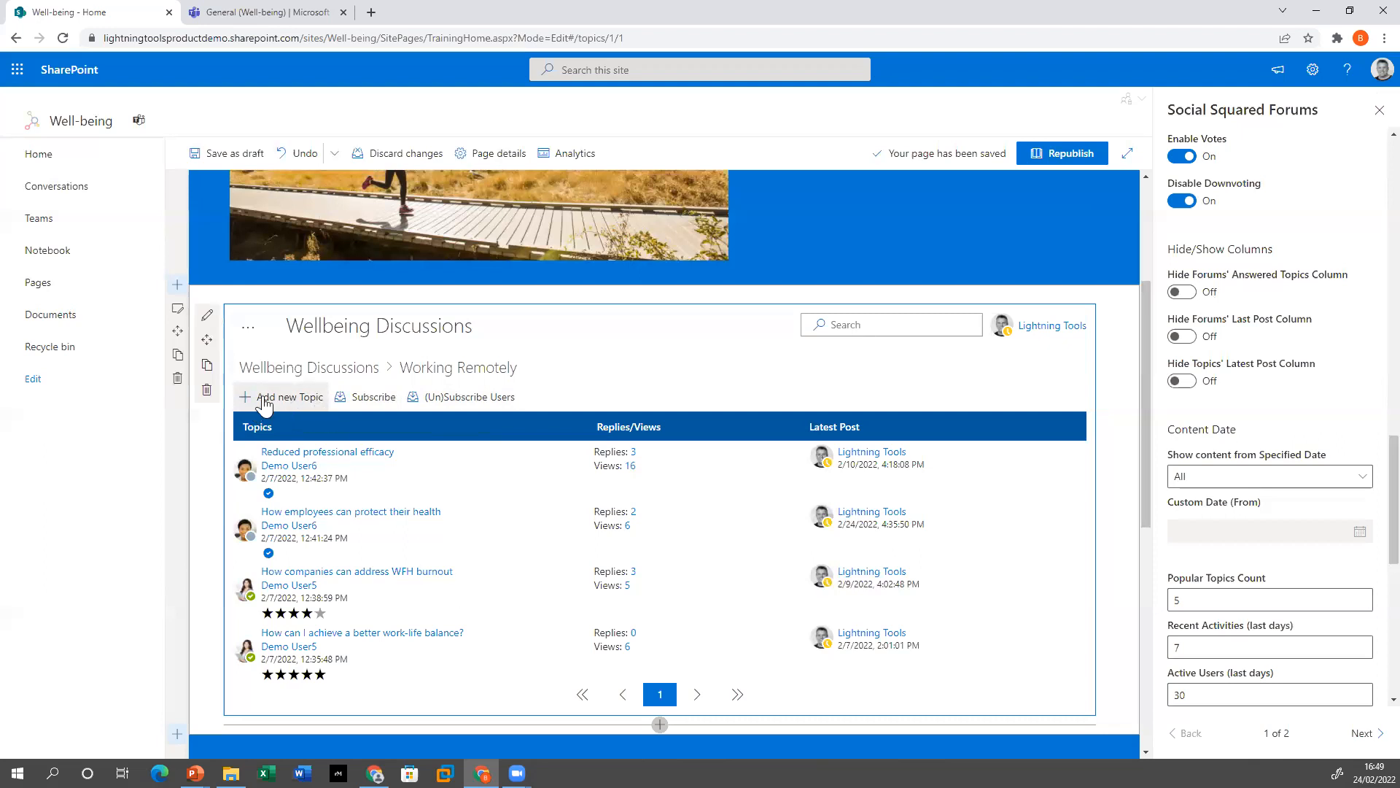
{"action": "left_click", "coordinate": [352, 453]}
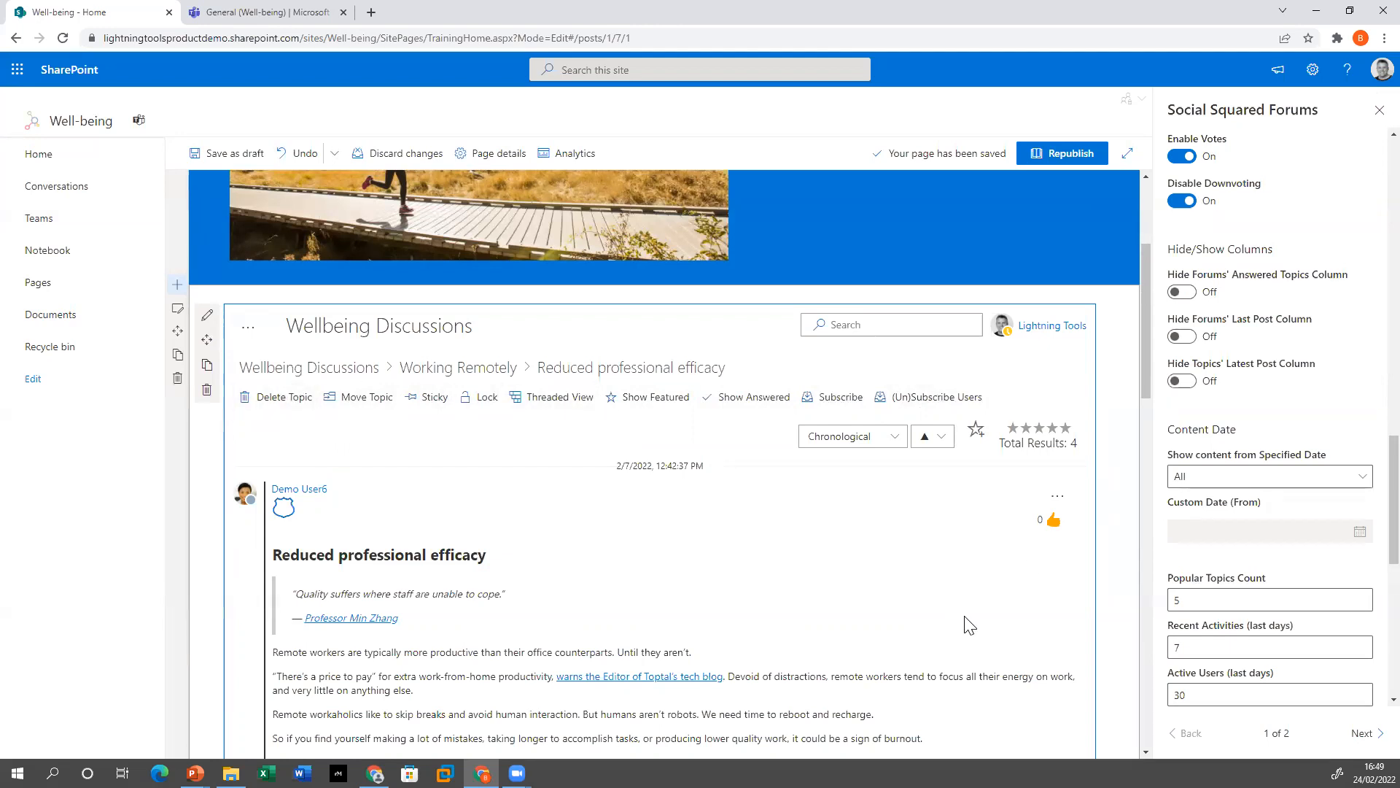
{"action": "scroll", "coordinate": [967, 625], "scroll_direction": "down", "scroll_amount": 5}
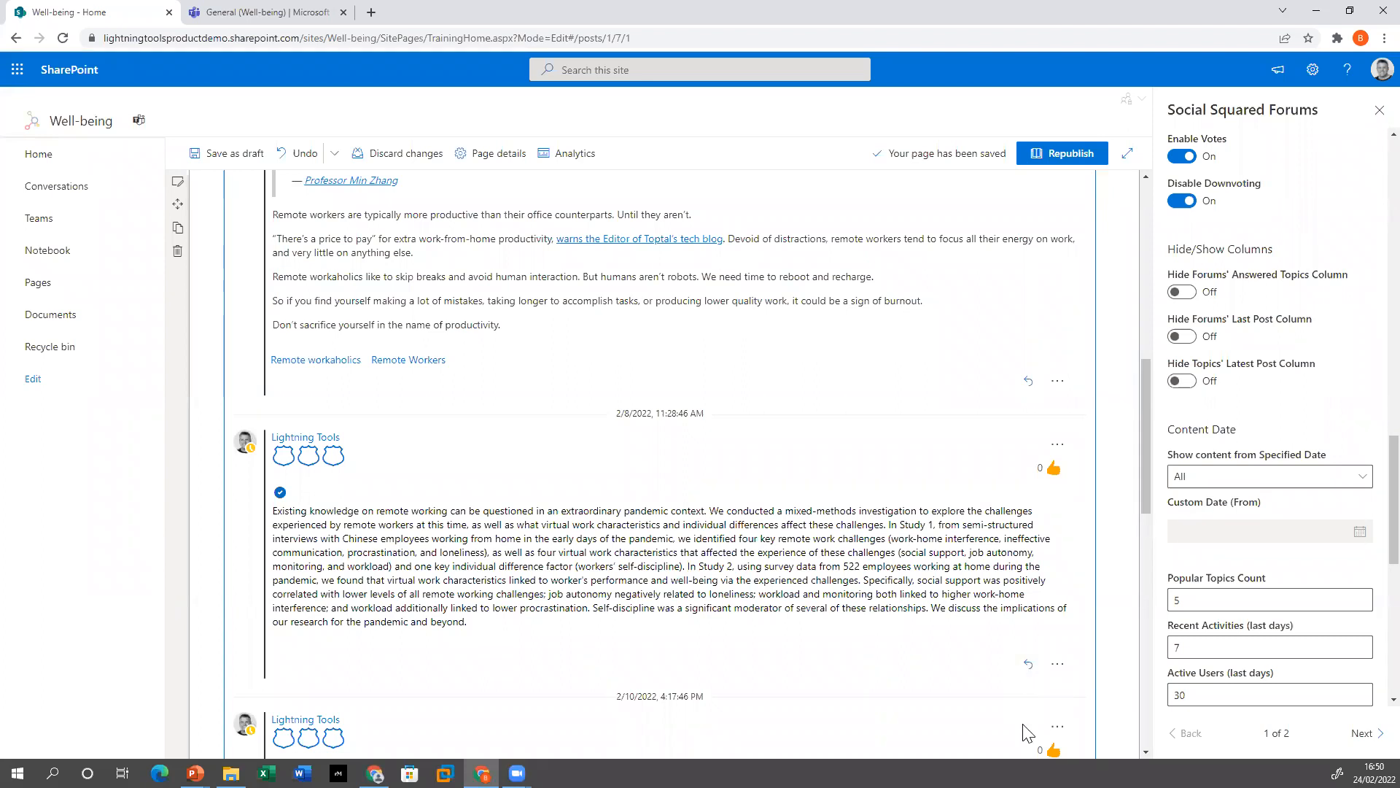
Open the reply form for the topic's answer post to view its editor, and return to the "Reduced professional efficacy" topic without replying
{"action": "left_click", "coordinate": [1025, 667]}
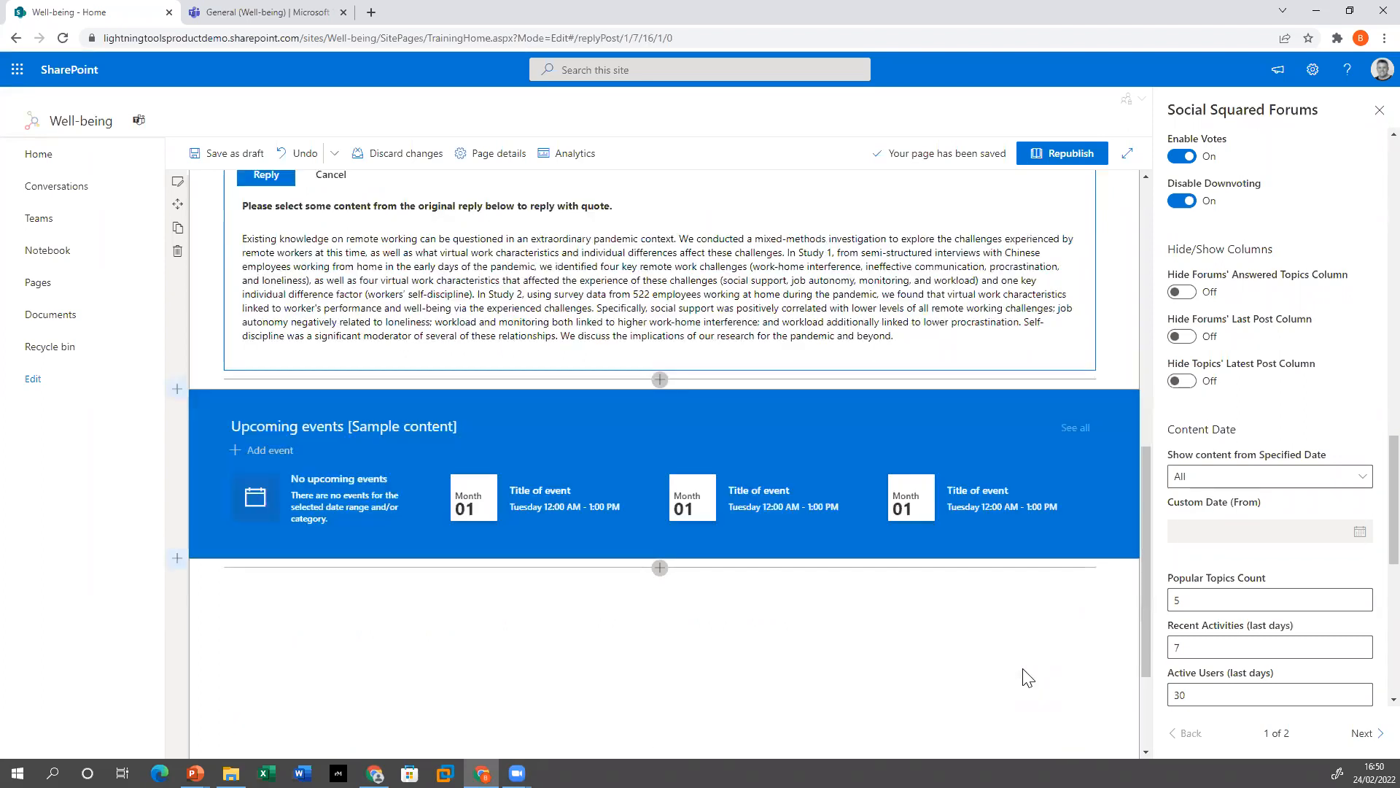
{"action": "scroll", "coordinate": [709, 457], "scroll_direction": "up", "scroll_amount": 8}
{"action": "scroll", "coordinate": [583, 580], "scroll_direction": "down", "scroll_amount": 3}
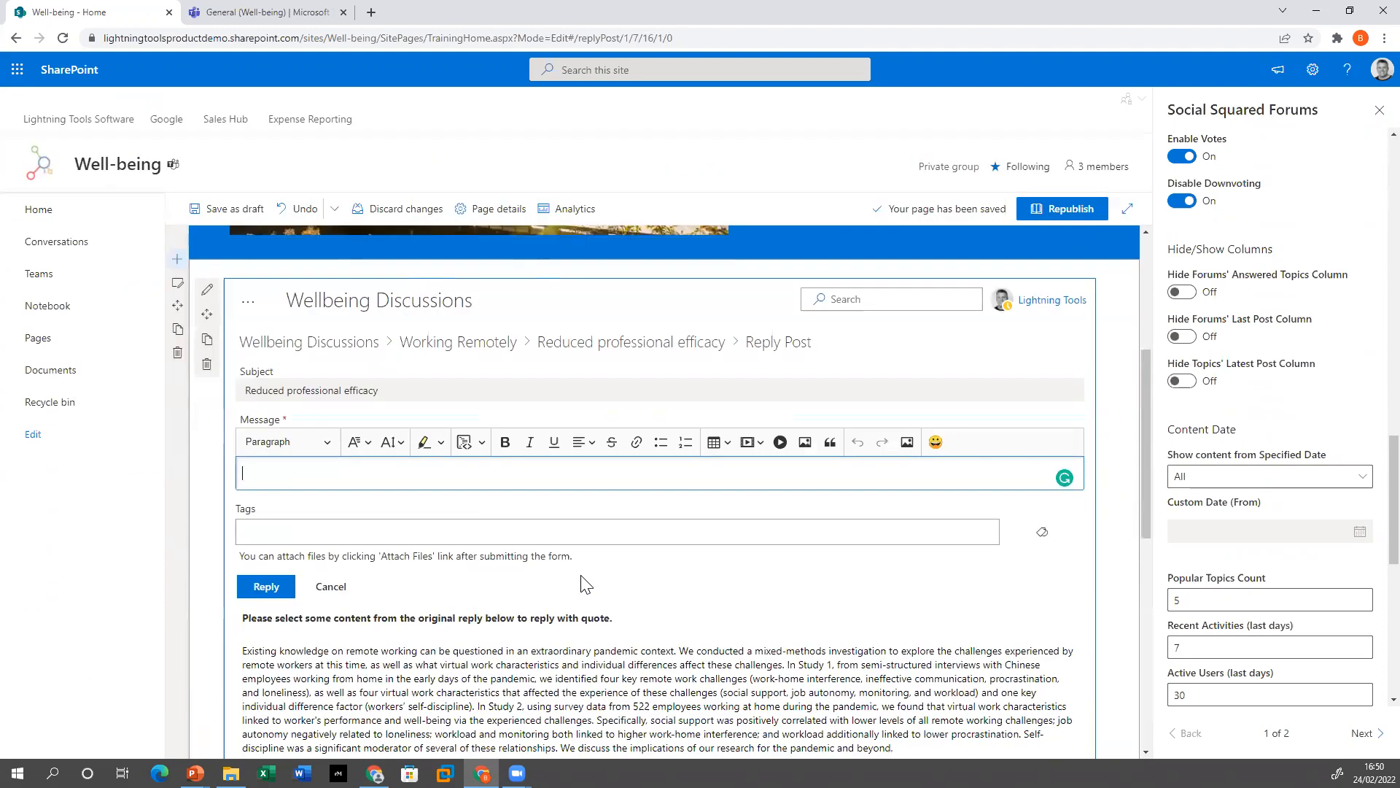
{"action": "left_click", "coordinate": [640, 300]}
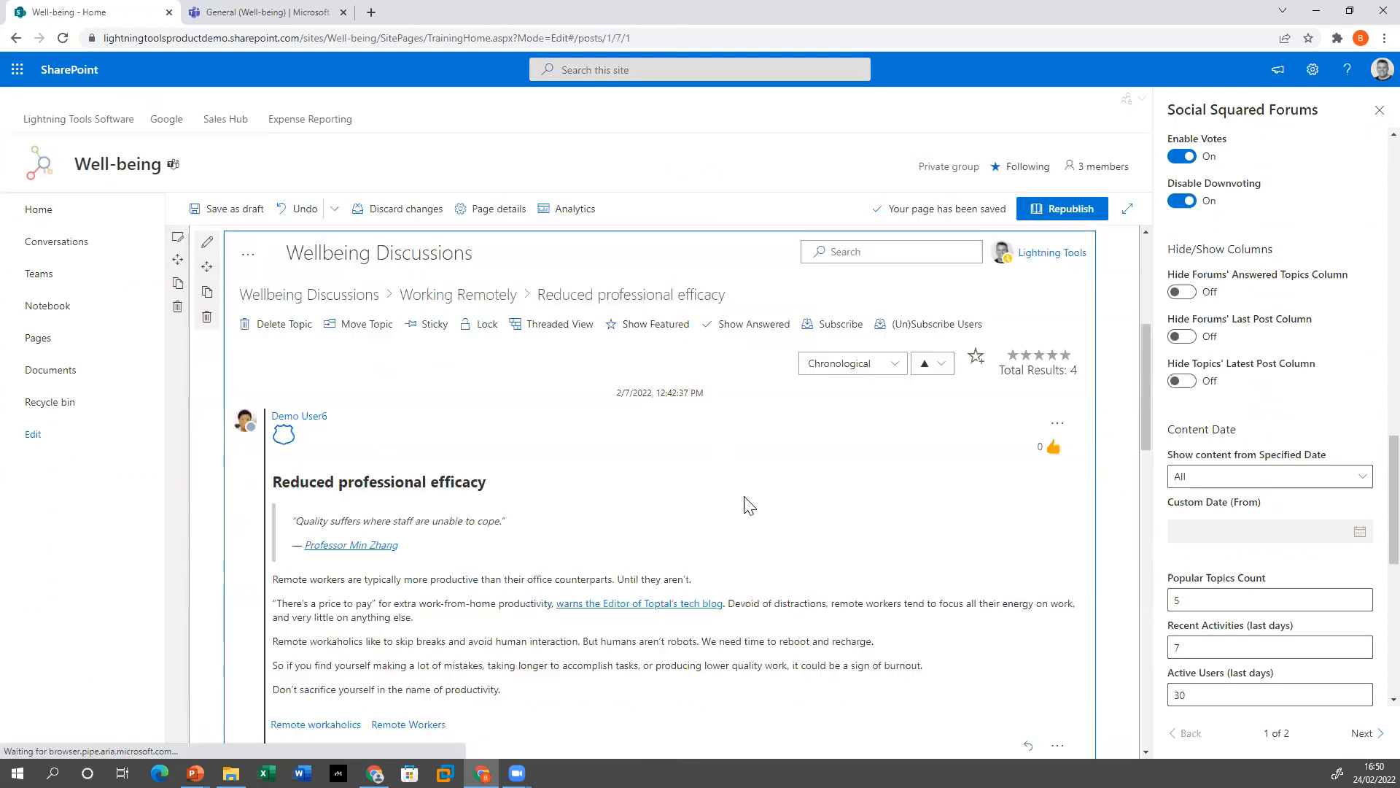
View the replies in the topic and open the additional actions for the post marked as answer
{"action": "scroll", "coordinate": [773, 510], "scroll_direction": "down", "scroll_amount": 7}
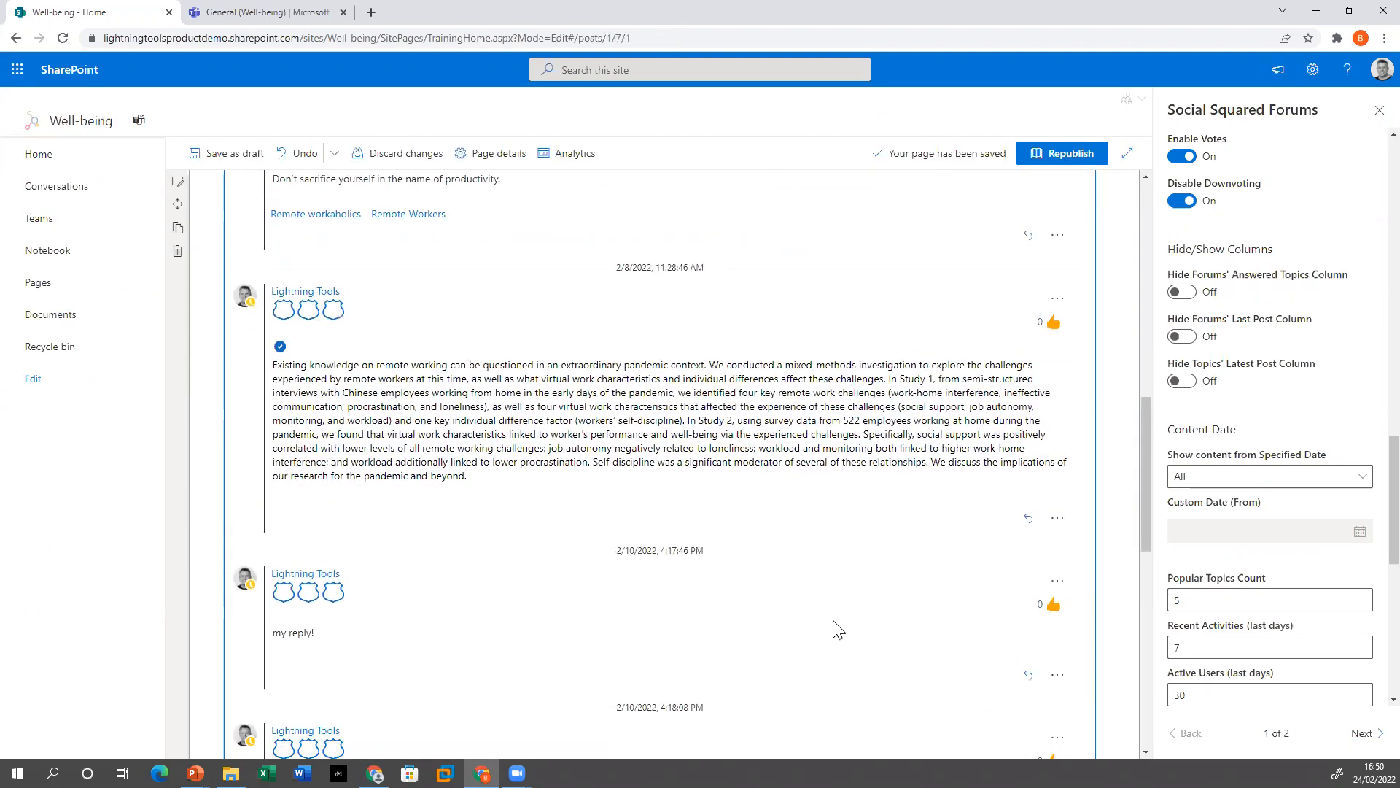
{"action": "left_click", "coordinate": [1058, 519]}
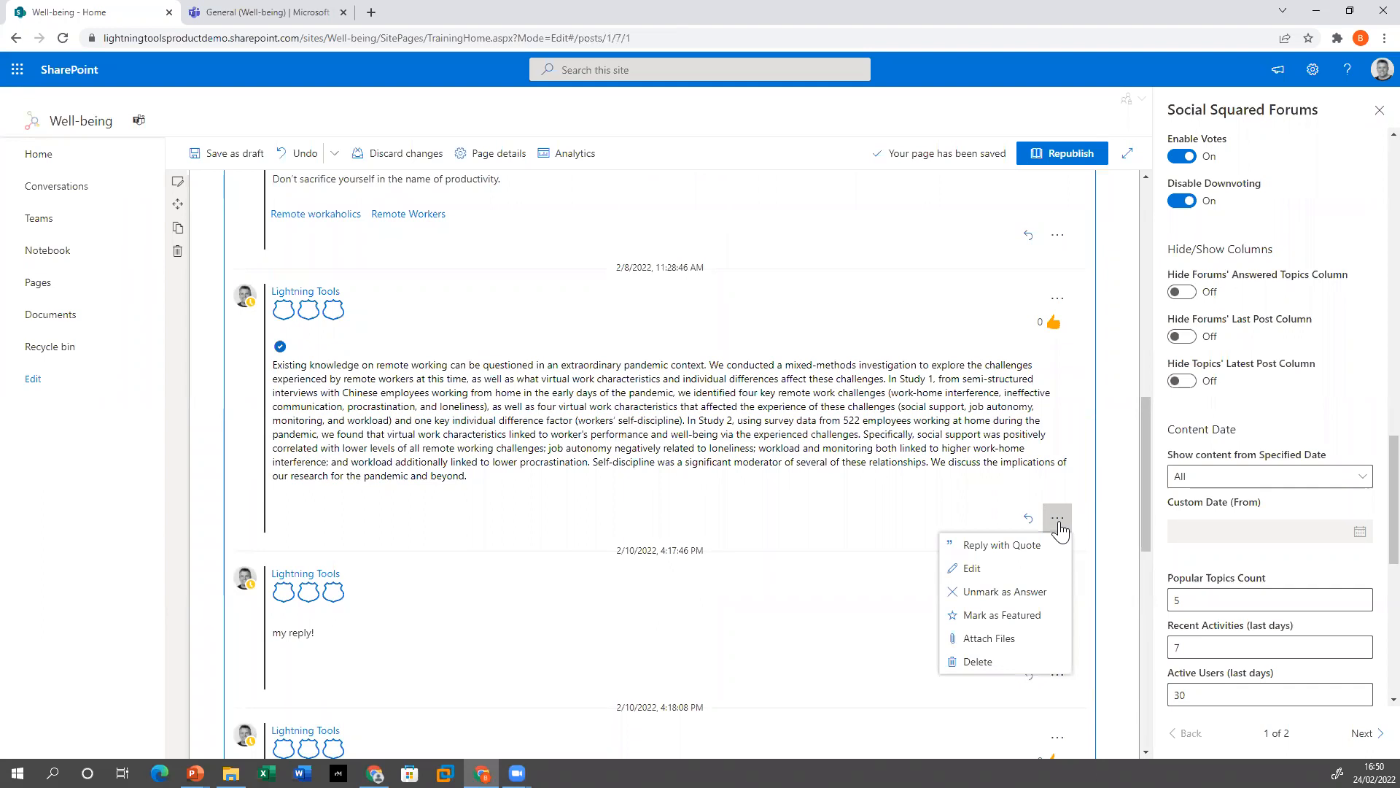
{"action": "scroll", "coordinate": [1021, 527], "scroll_direction": "down", "scroll_amount": 2}
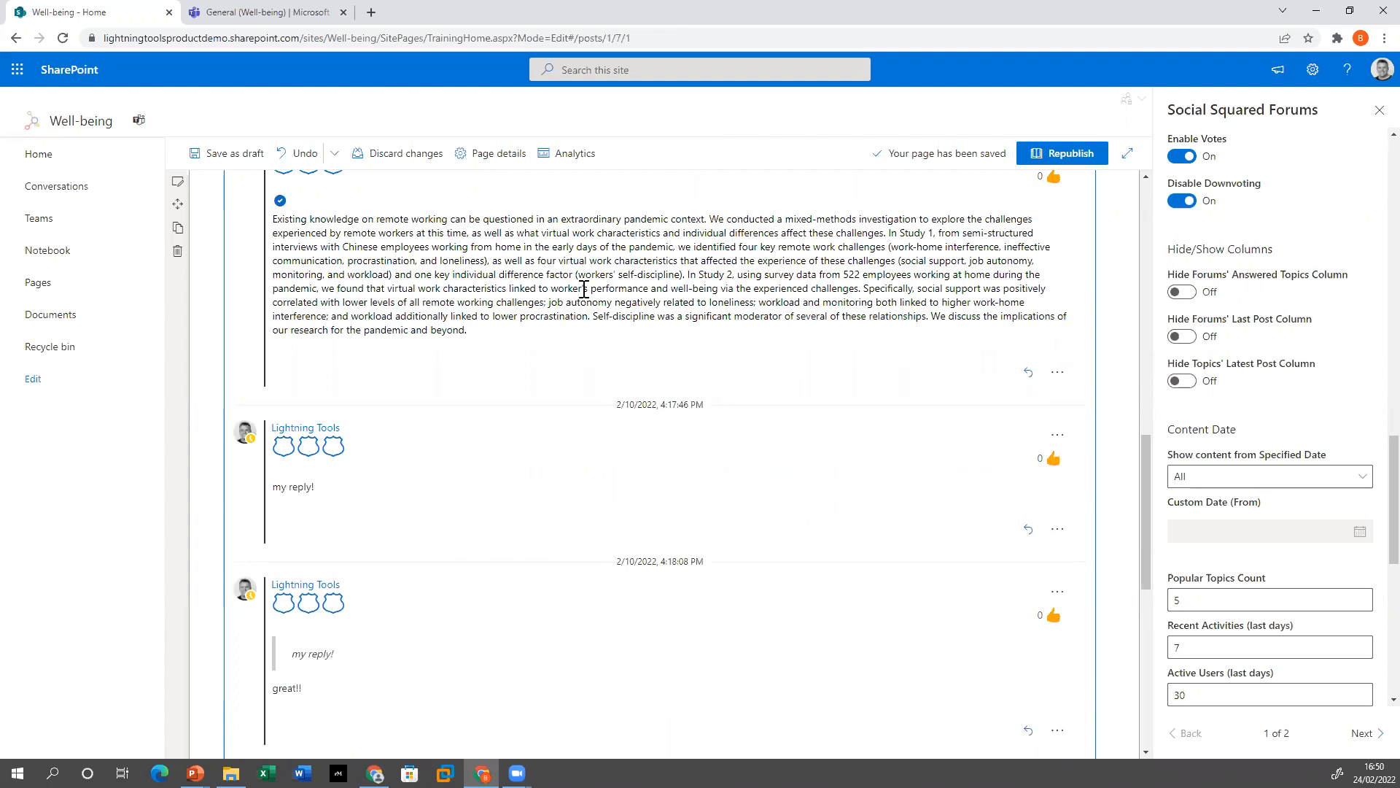
{"action": "left_click", "coordinate": [1057, 372]}
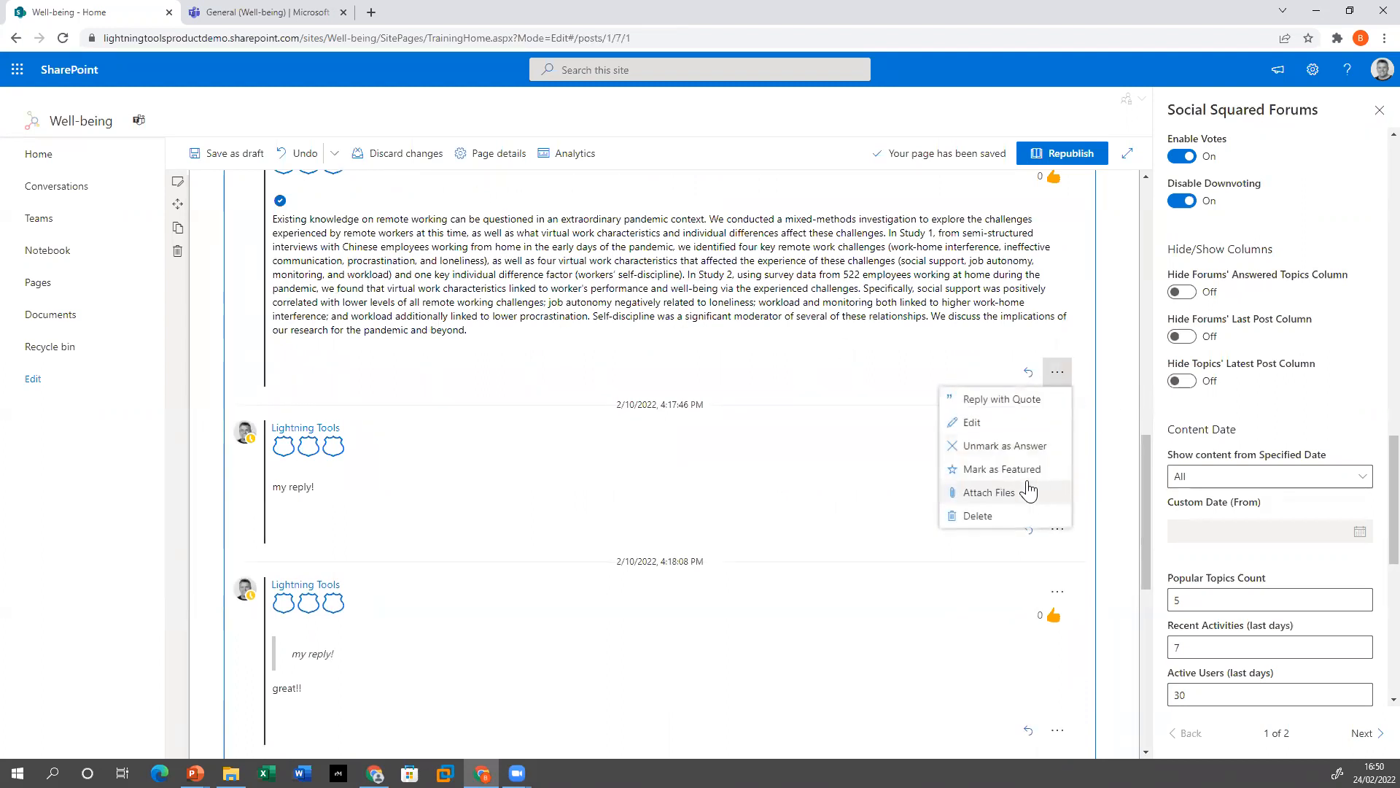
Reply with a quote to the post marked as answer, using the message "I am replying to this post!", and view the reply in the topic
{"action": "left_click", "coordinate": [1022, 398]}
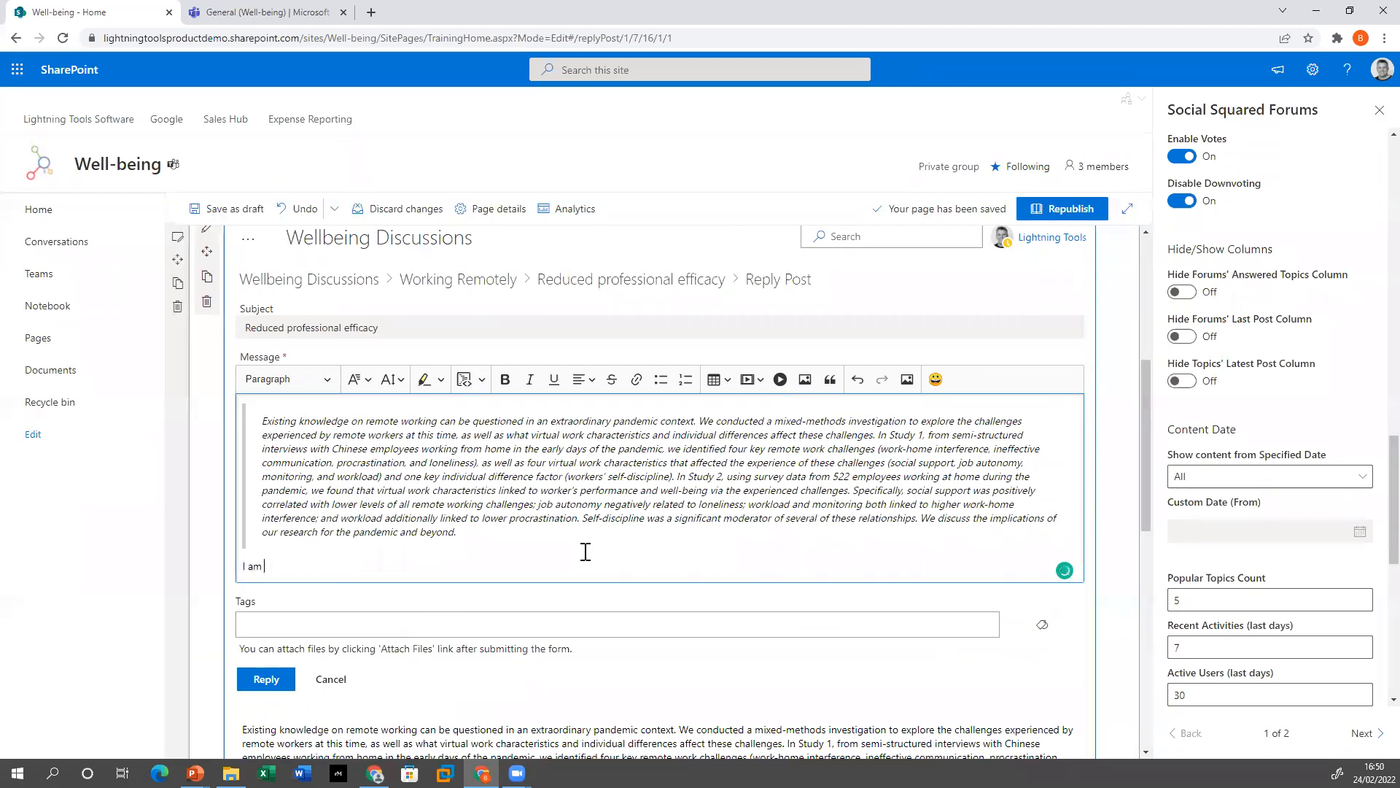
{"action": "type", "text": "lying to this post!"}
{"action": "left_click", "coordinate": [287, 678]}
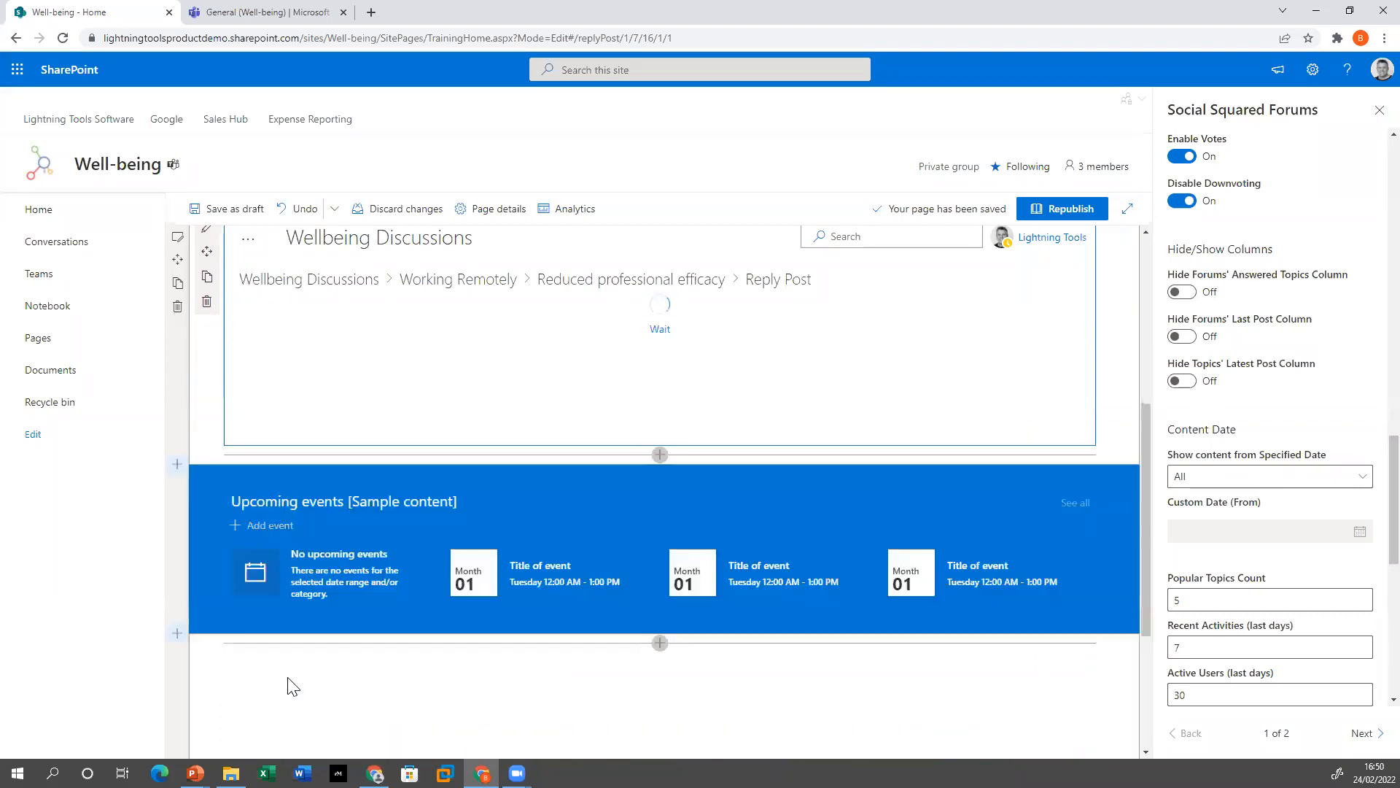
{"action": "scroll", "coordinate": [464, 620], "scroll_direction": "down", "scroll_amount": 7}
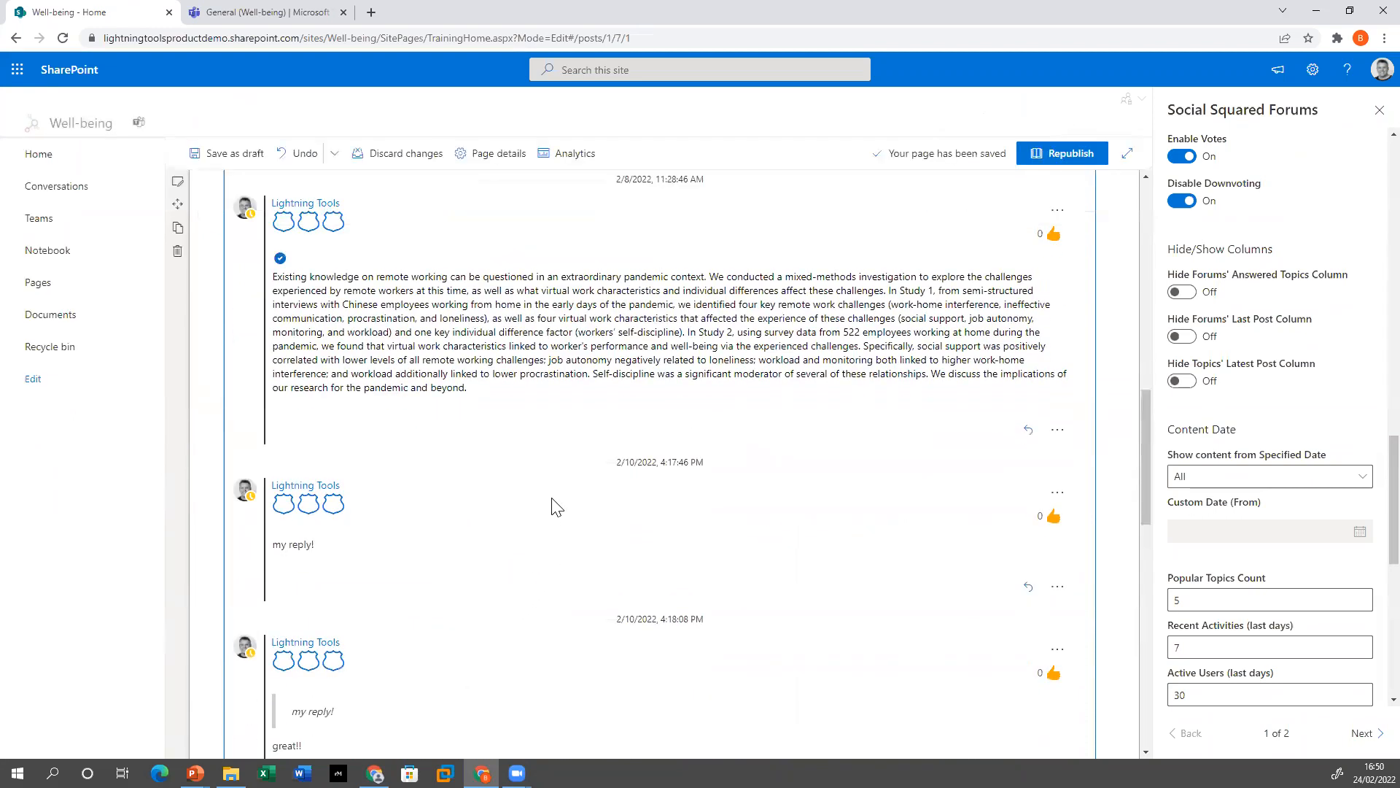
{"action": "scroll", "coordinate": [552, 507], "scroll_direction": "down", "scroll_amount": 5}
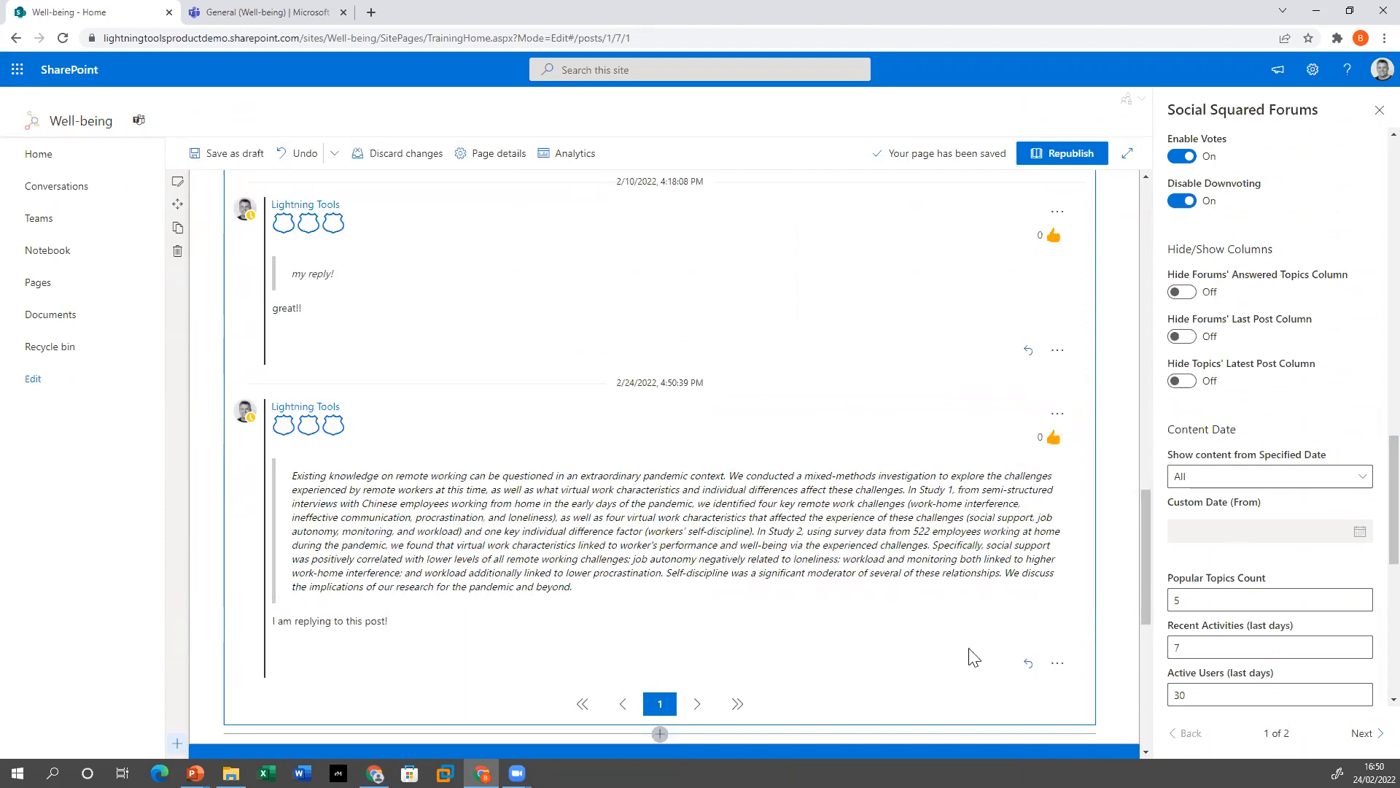
Look over the additional actions of the new reply and add the Surprised reaction to it
{"action": "left_click", "coordinate": [1057, 667]}
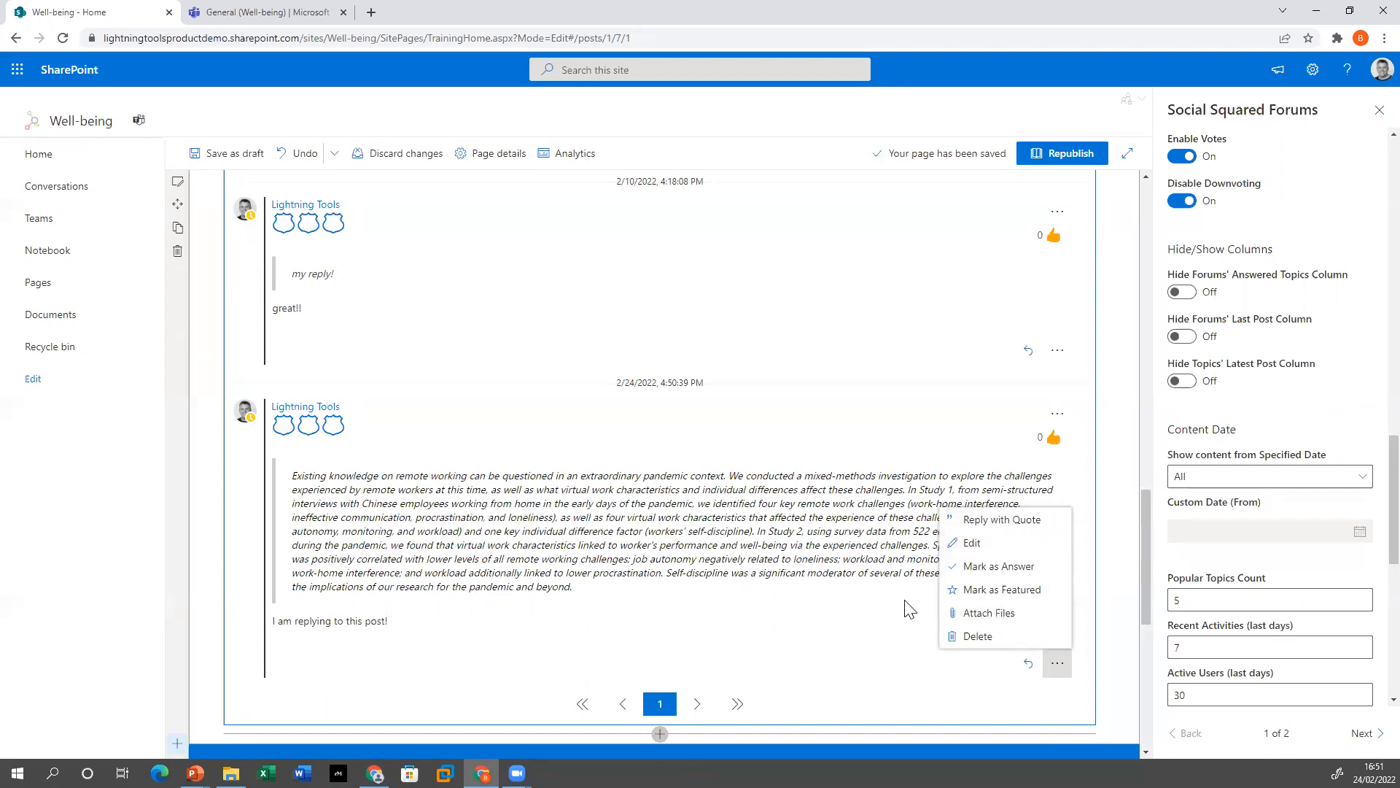
{"action": "left_click", "coordinate": [858, 654]}
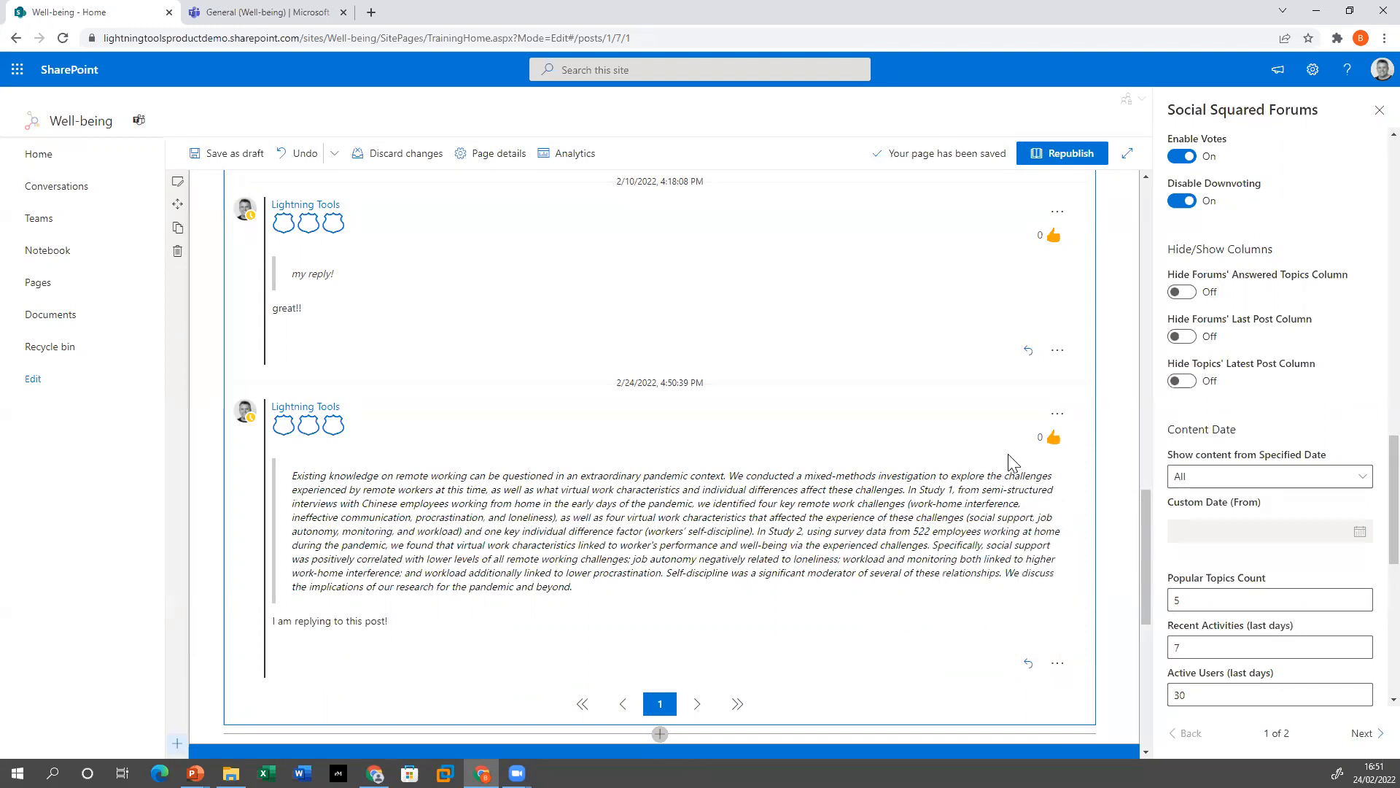
{"action": "left_click", "coordinate": [1058, 416]}
{"action": "mouse_move", "coordinate": [1048, 443]}
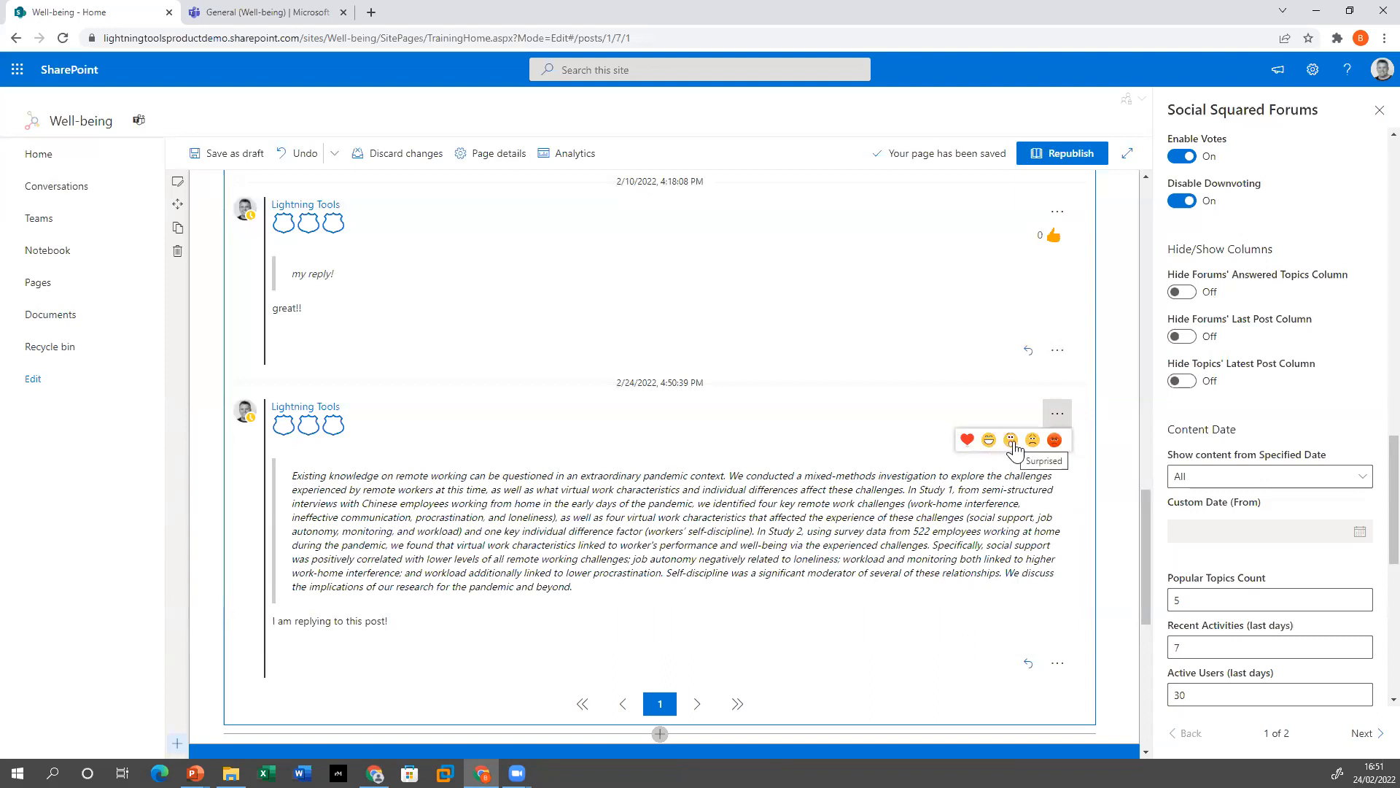
{"action": "left_click", "coordinate": [1010, 441]}
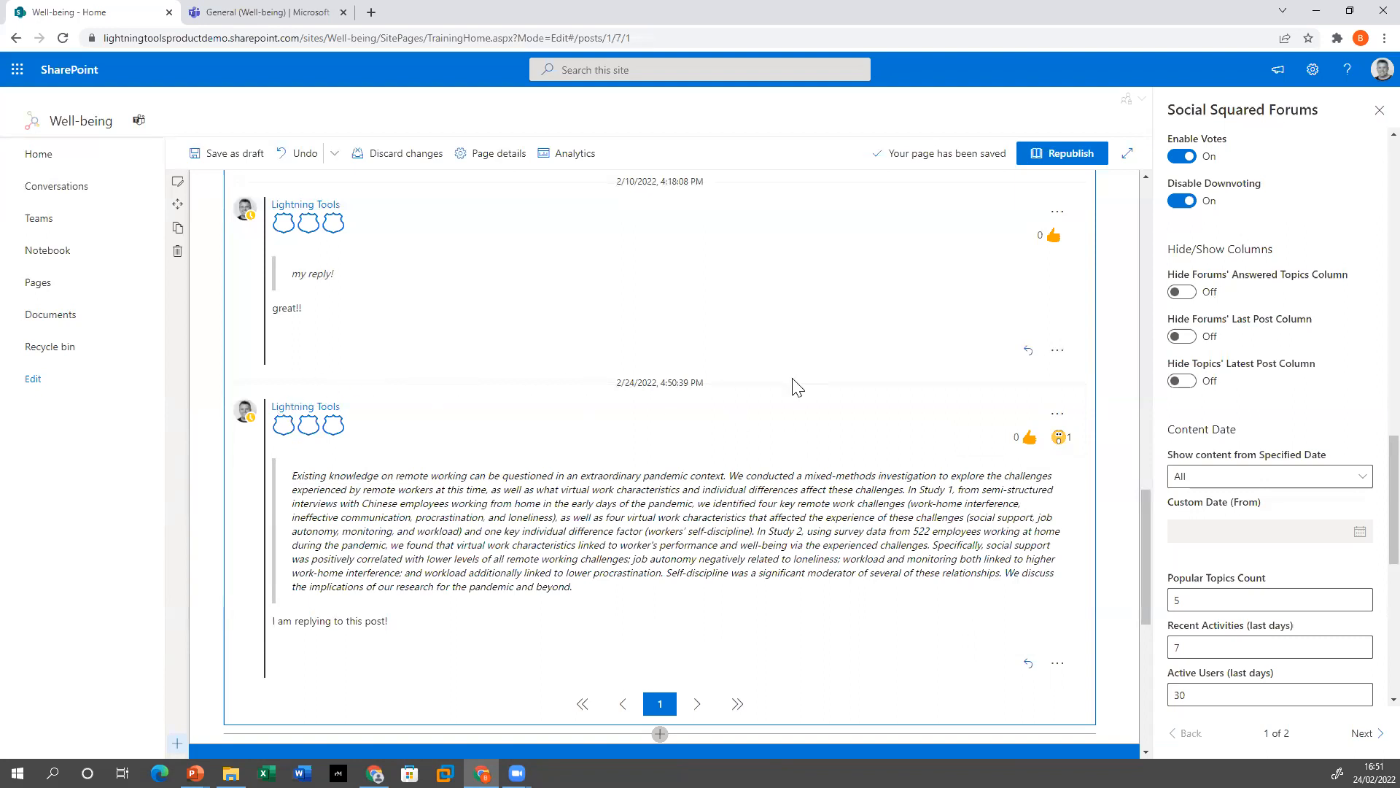
Switch off Enable Other Emojis, check the reactions offered on the new reply, and switch Enable Likes off and back on
{"action": "scroll", "coordinate": [1276, 403], "scroll_direction": "up", "scroll_amount": 4}
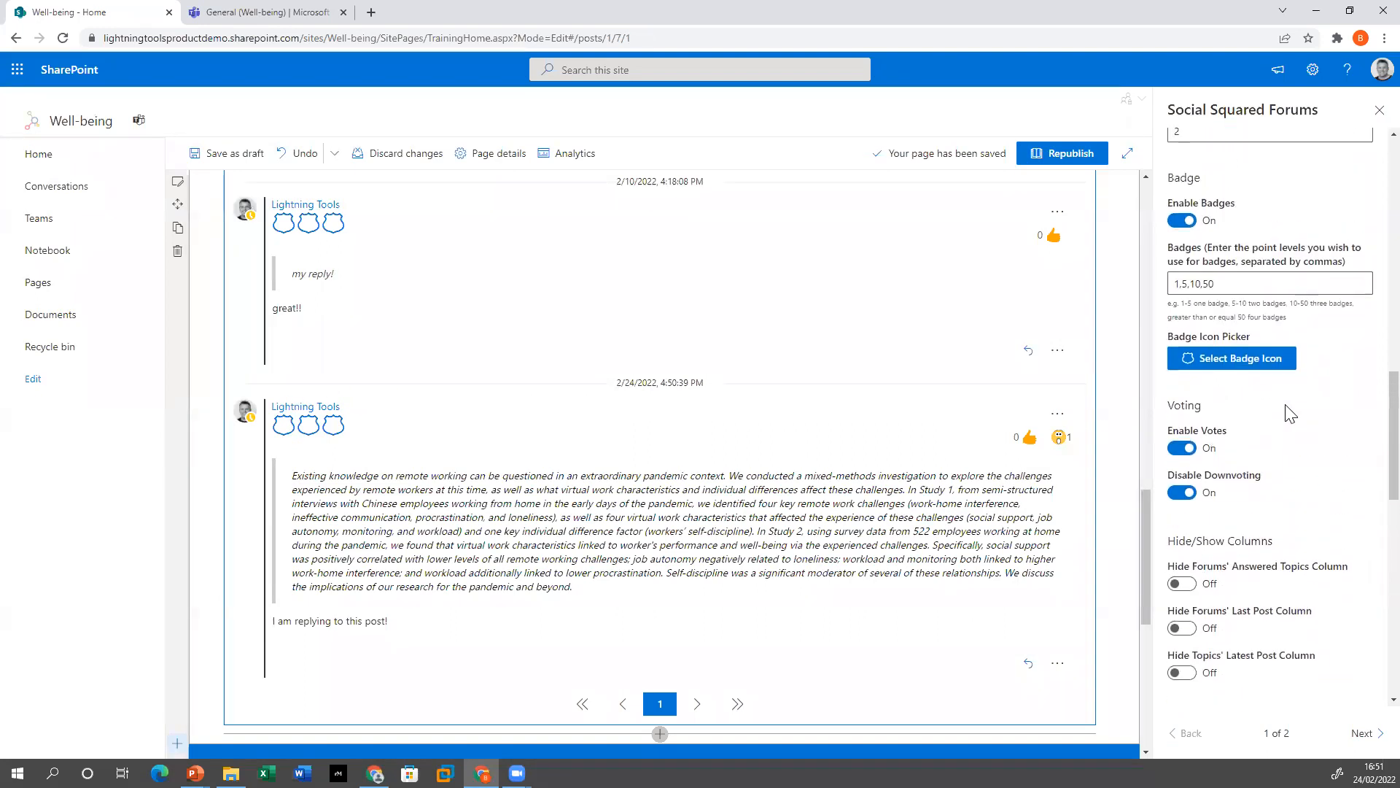
{"action": "scroll", "coordinate": [1295, 273], "scroll_direction": "up", "scroll_amount": 4}
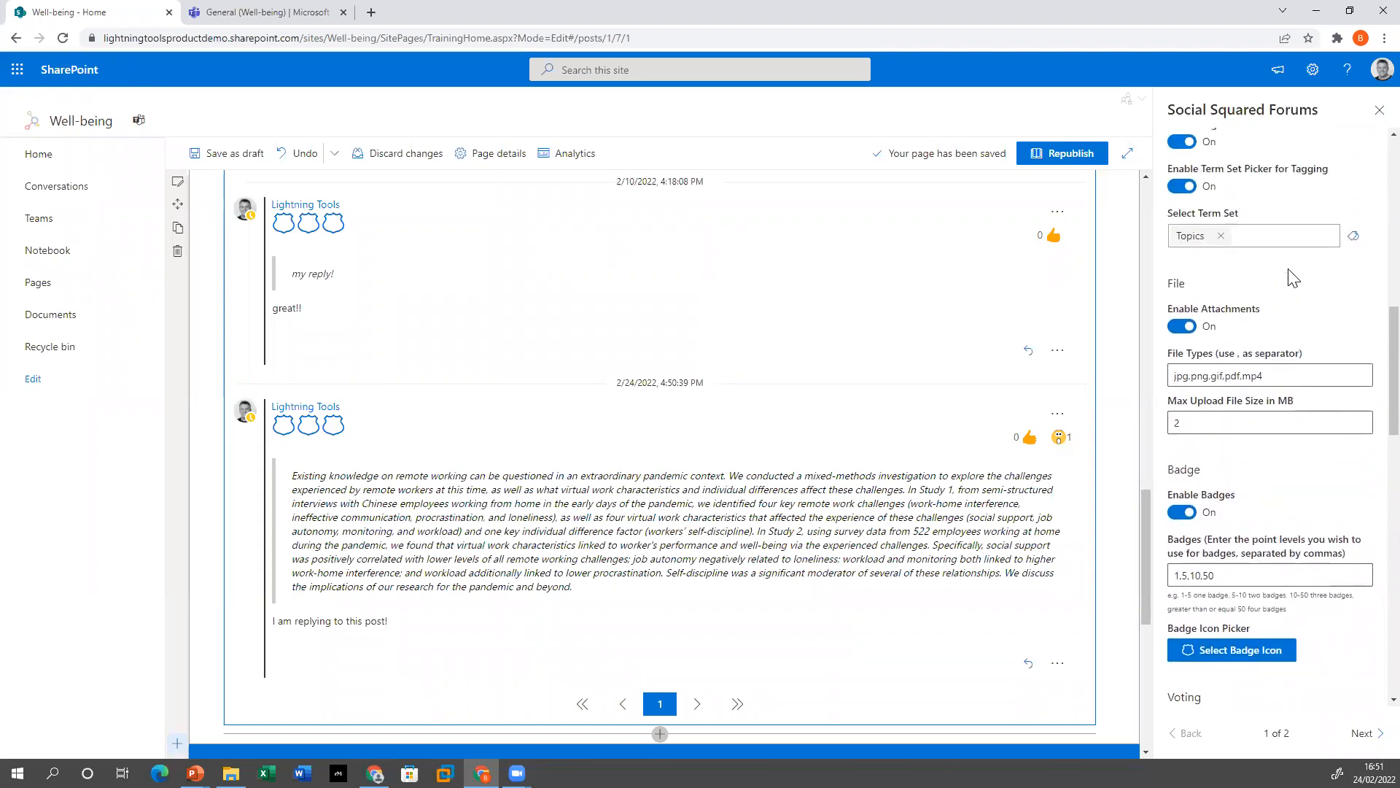
{"action": "scroll", "coordinate": [1293, 278], "scroll_direction": "up", "scroll_amount": 5}
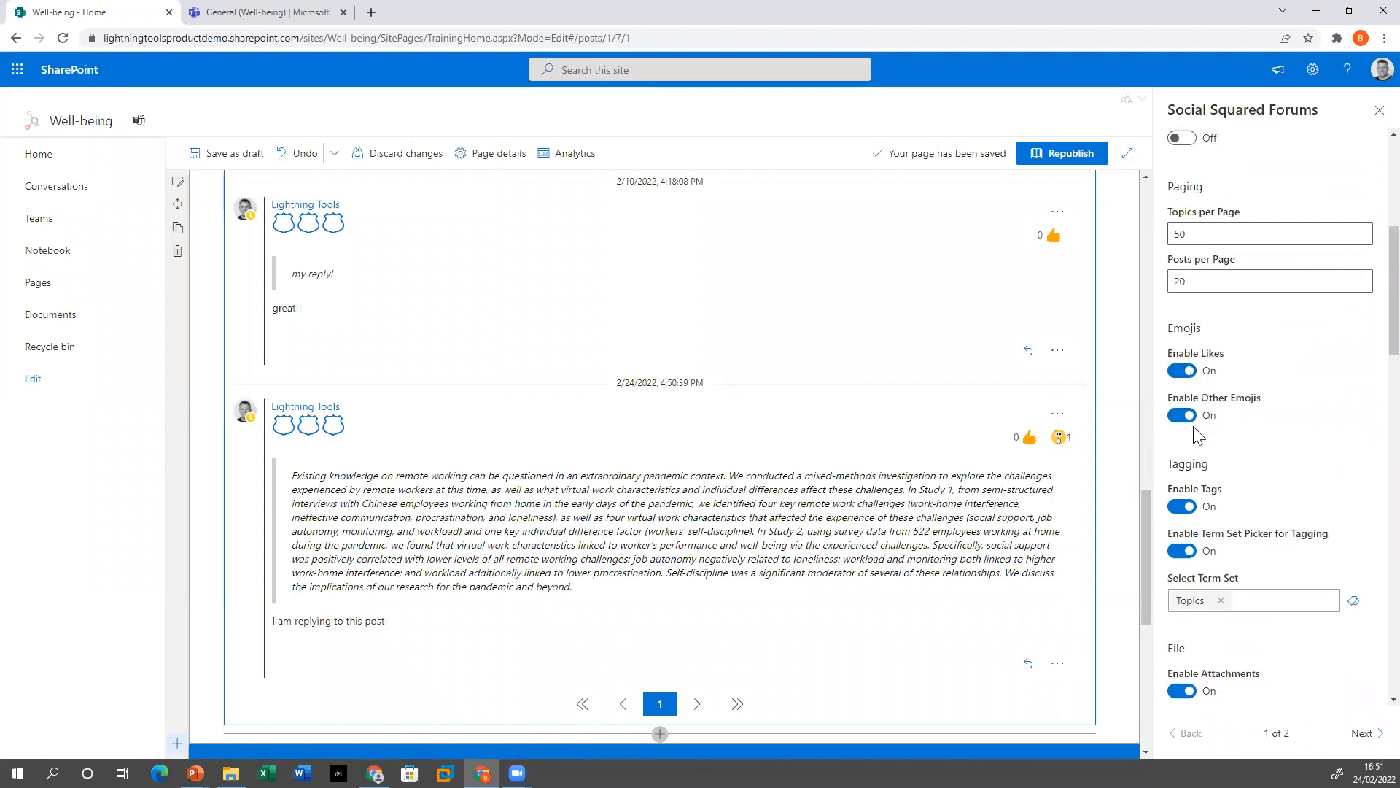
{"action": "left_click", "coordinate": [1181, 415]}
{"action": "left_click", "coordinate": [1061, 422]}
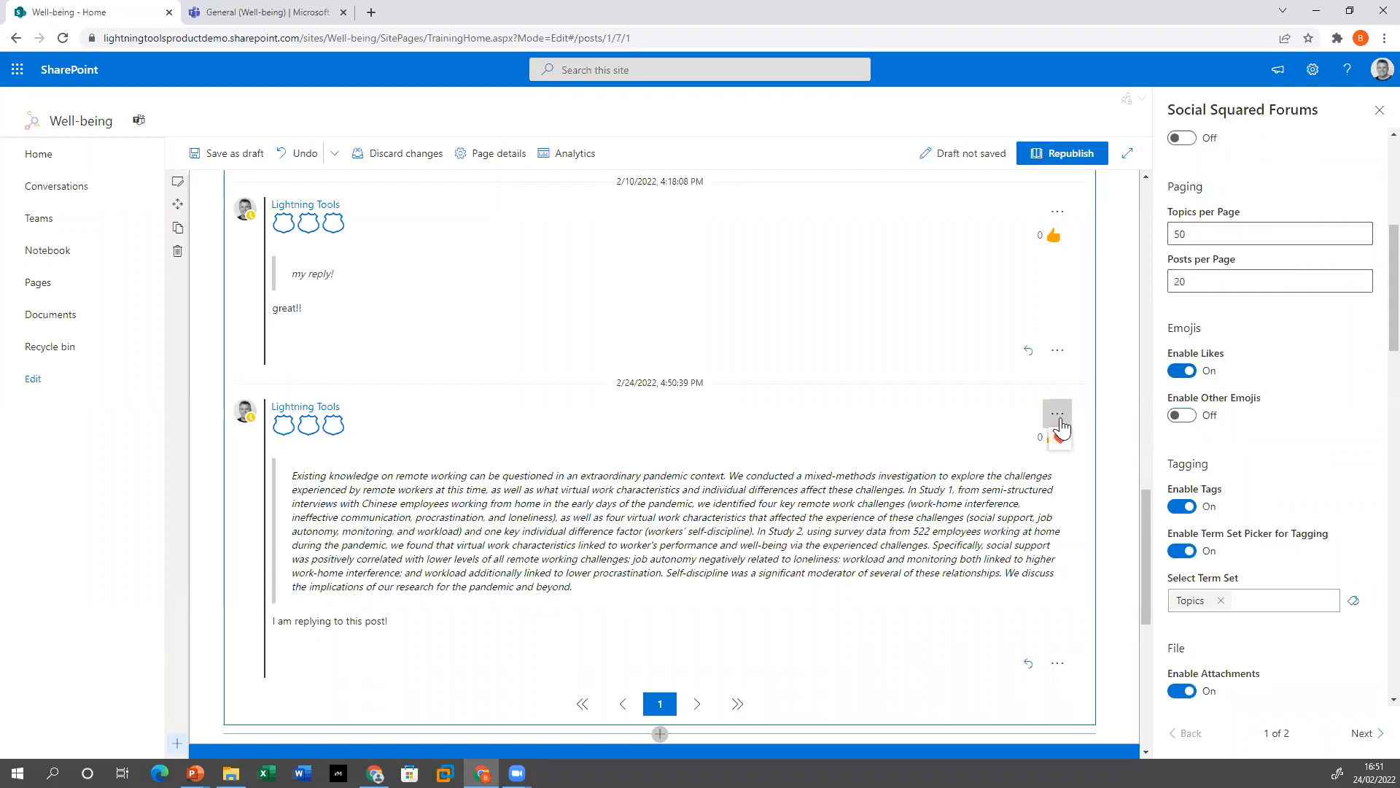
{"action": "left_click", "coordinate": [1181, 370]}
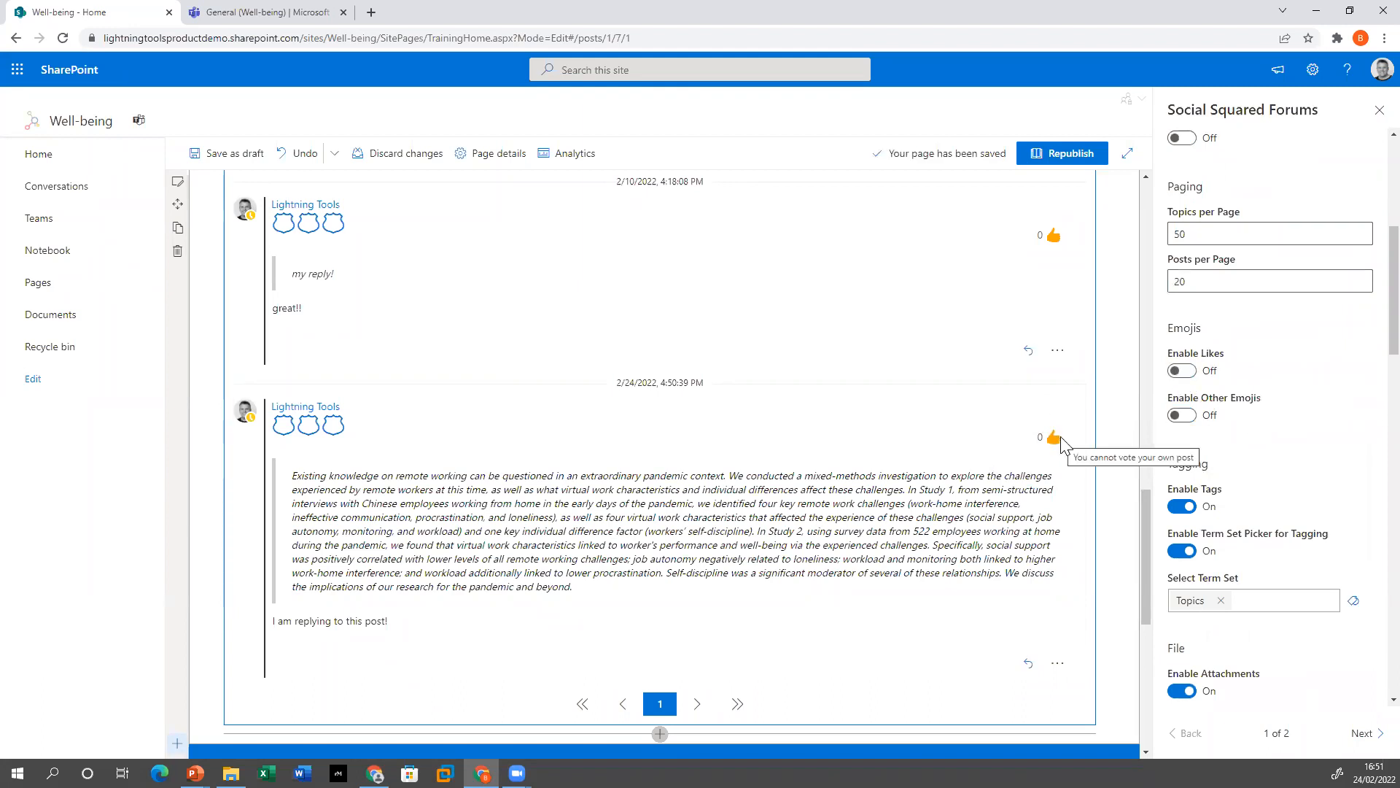
{"action": "left_click", "coordinate": [1183, 371]}
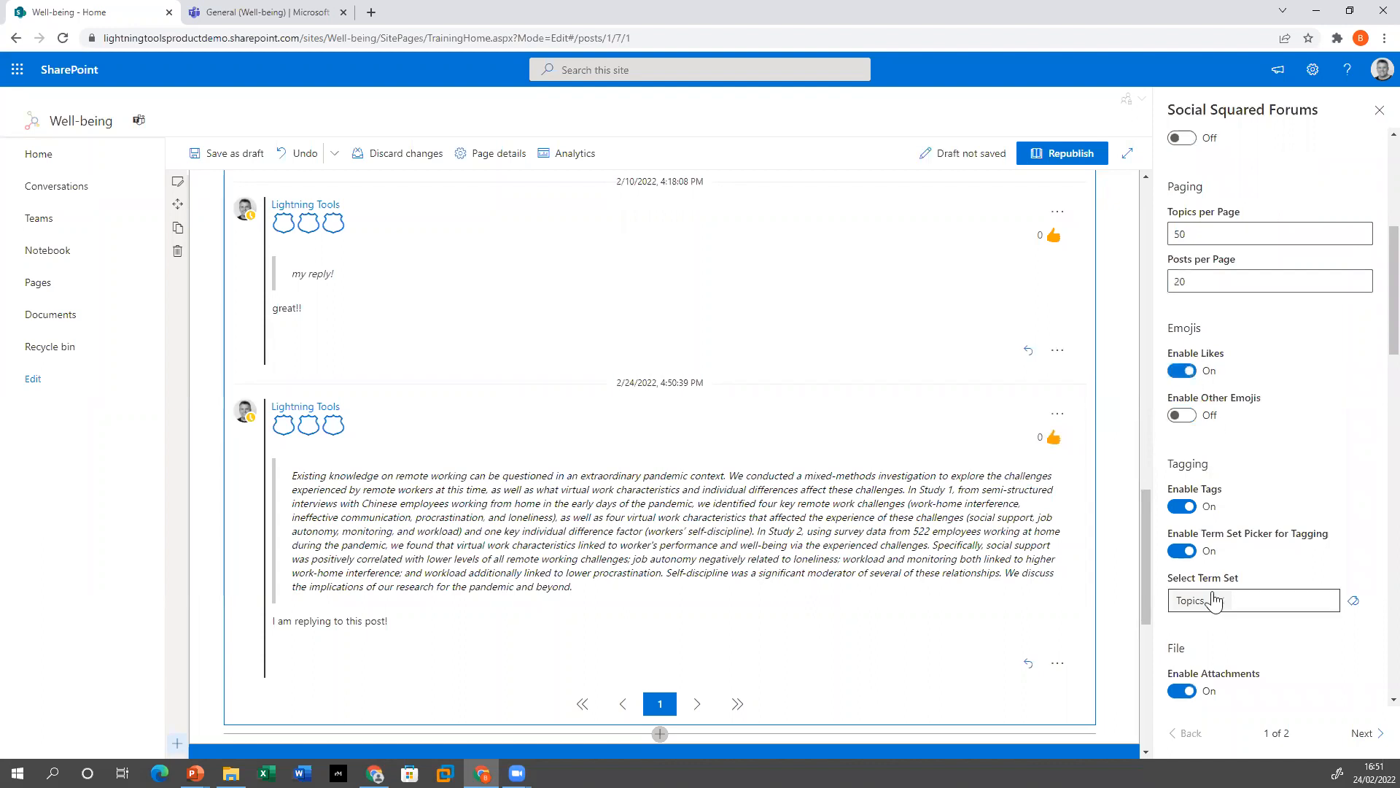
Find the BeerMug icon with the search term "beer" and save it as the forum's badge icon
{"action": "scroll", "coordinate": [1221, 487], "scroll_direction": "down", "scroll_amount": 1}
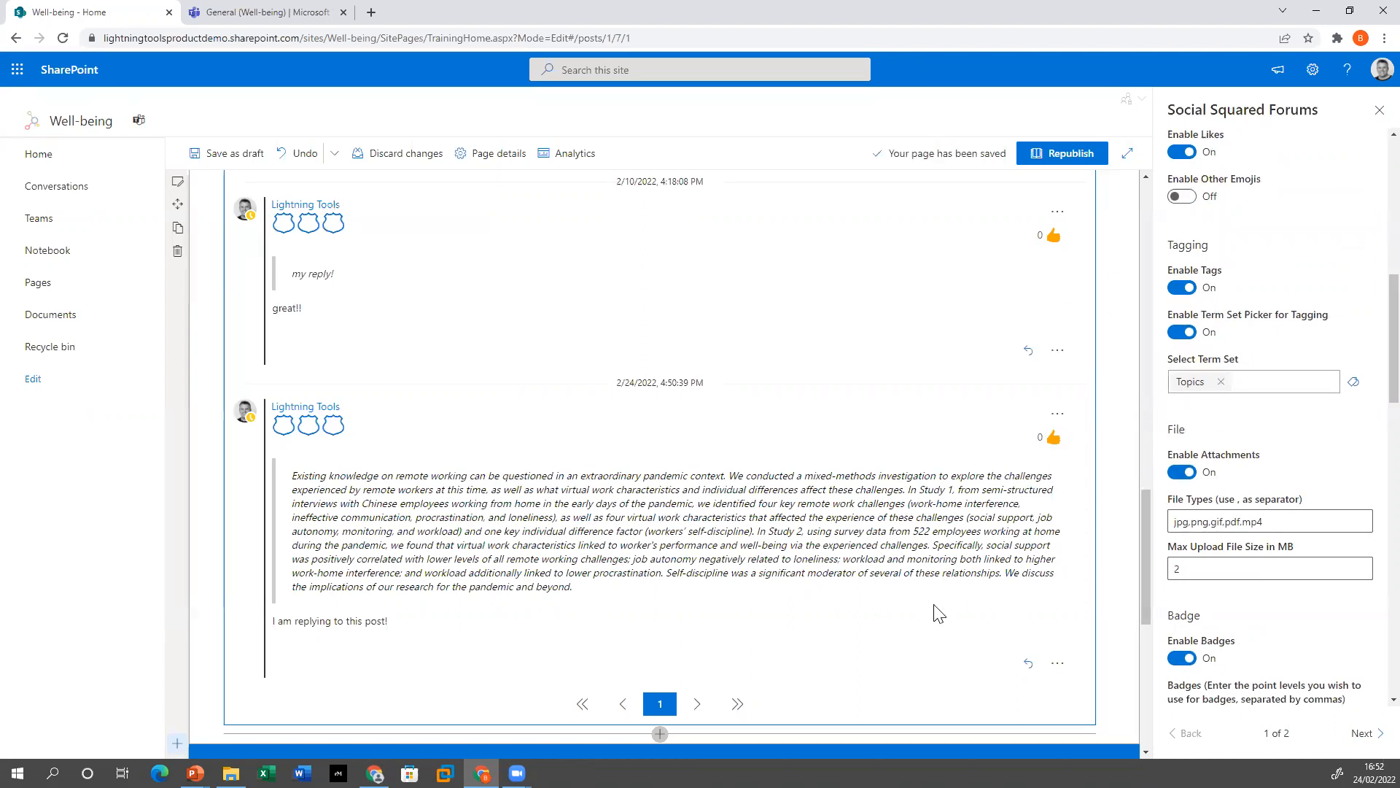
{"action": "scroll", "coordinate": [1212, 539], "scroll_direction": "down", "scroll_amount": 3}
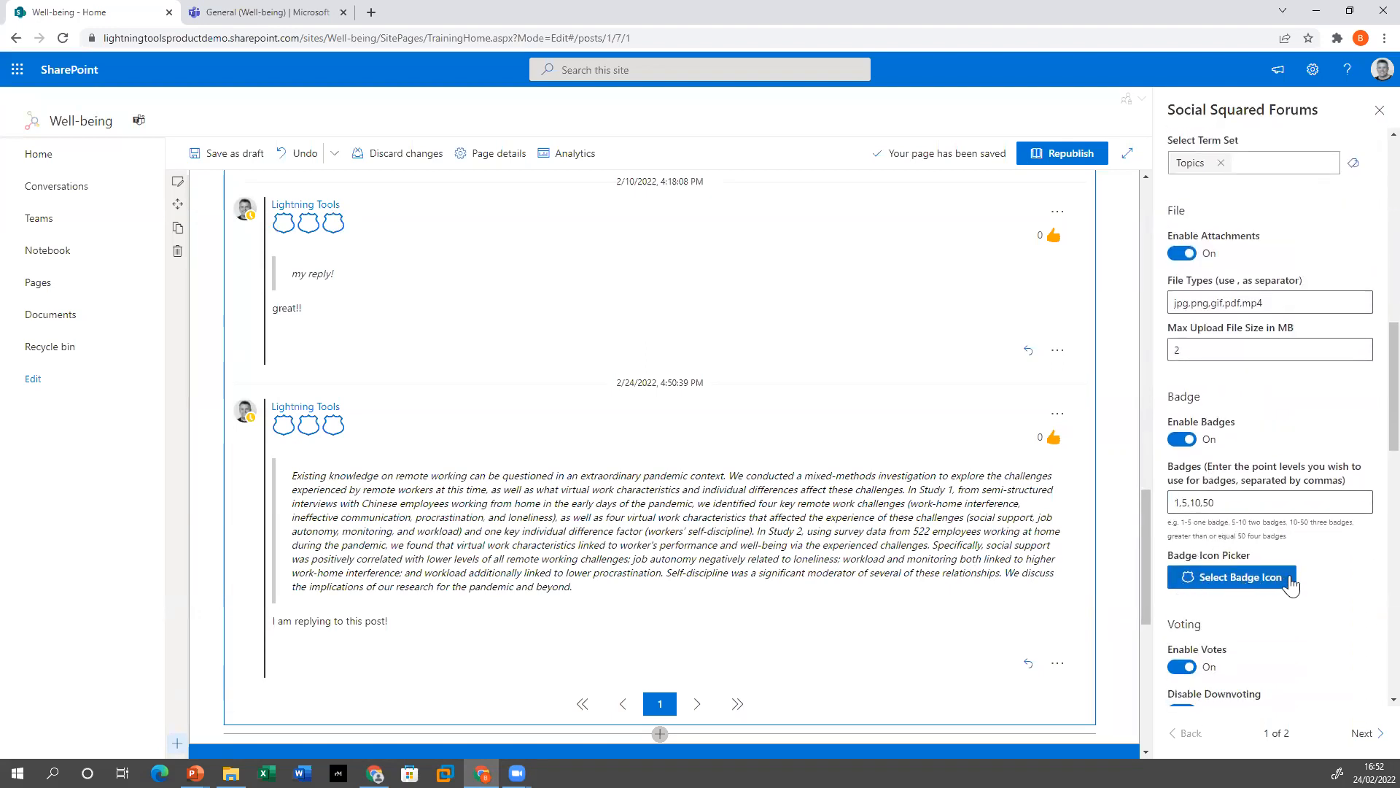
{"action": "left_click", "coordinate": [1232, 584]}
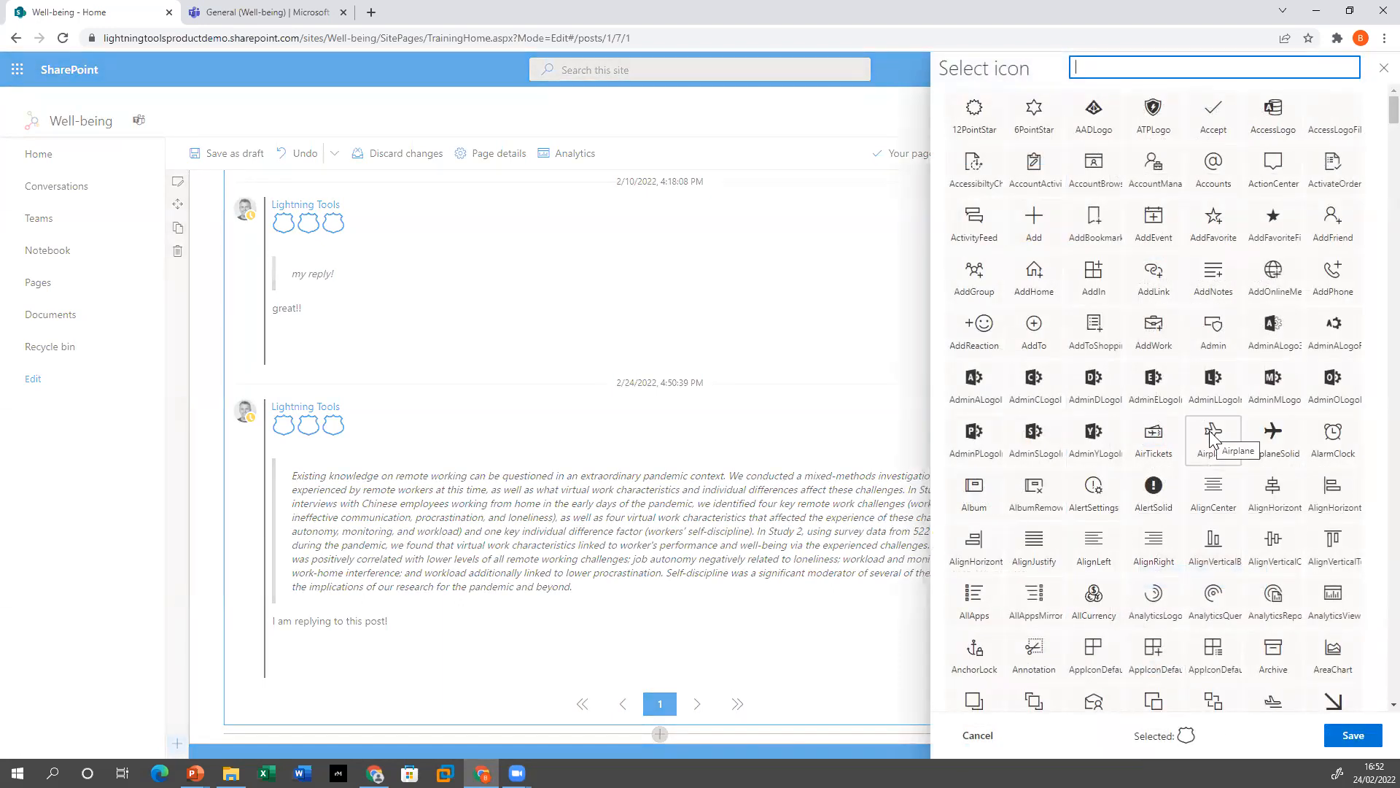
{"action": "type", "text": "beer"}
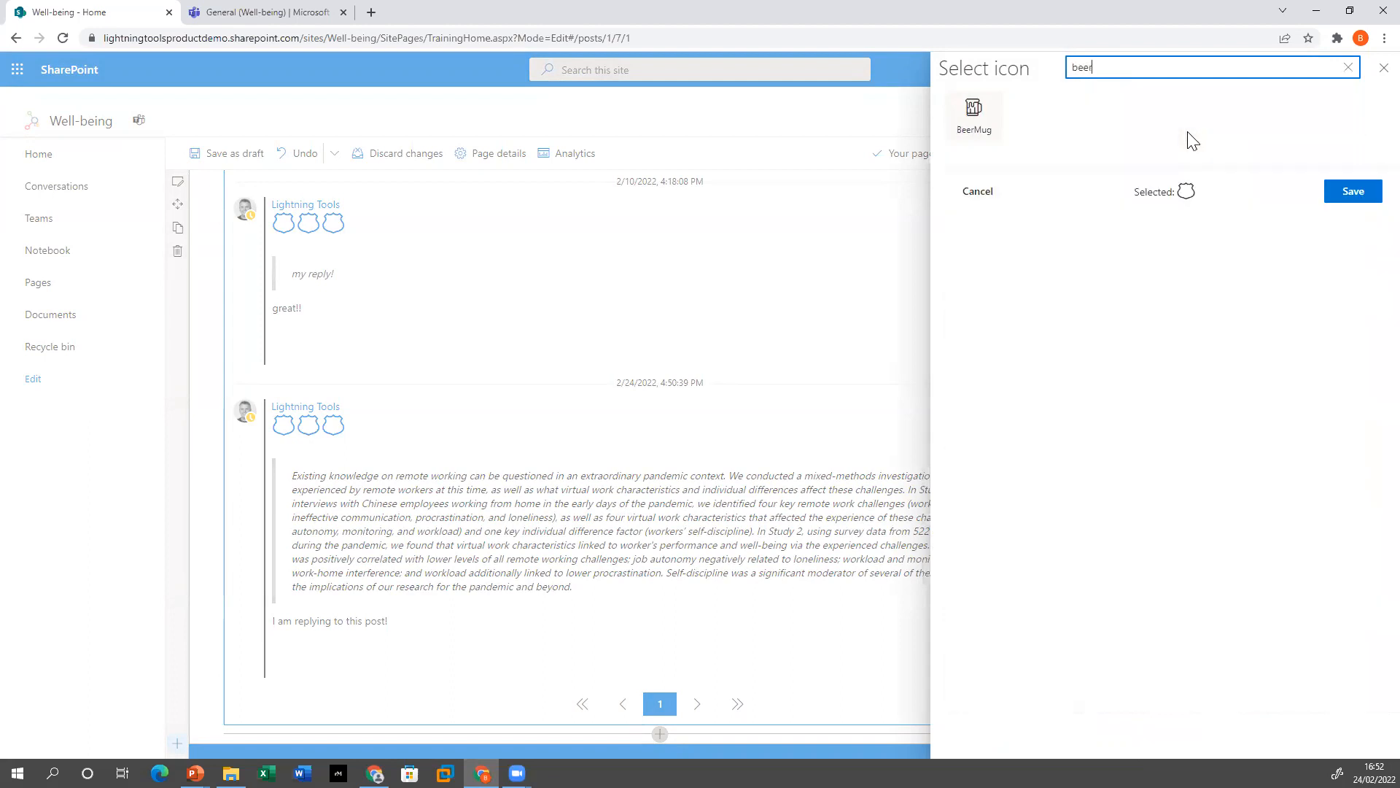
{"action": "left_click", "coordinate": [964, 109]}
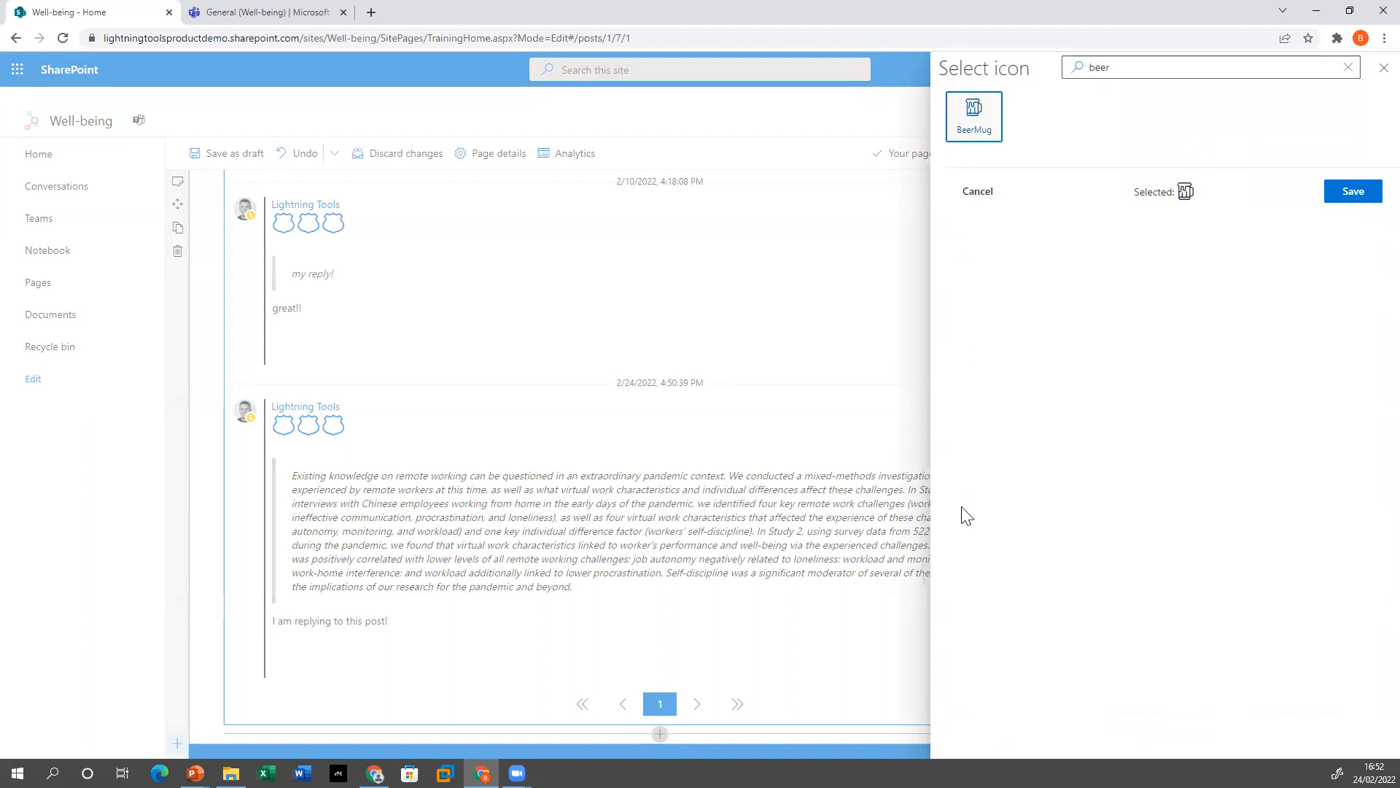
{"action": "left_click", "coordinate": [1351, 192]}
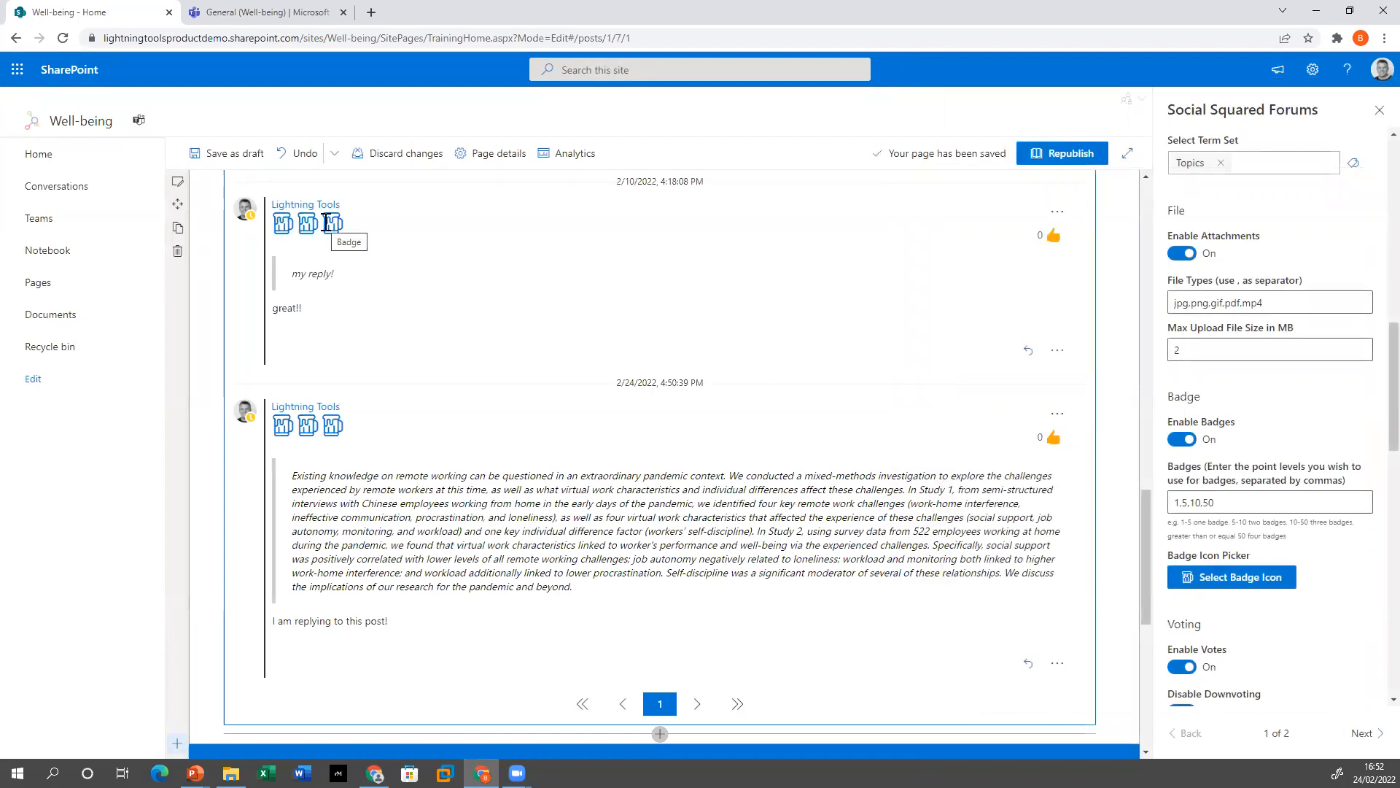
Change the forum's badge icon to Balloons, found with the search term "bal"
{"action": "left_click", "coordinate": [1234, 583]}
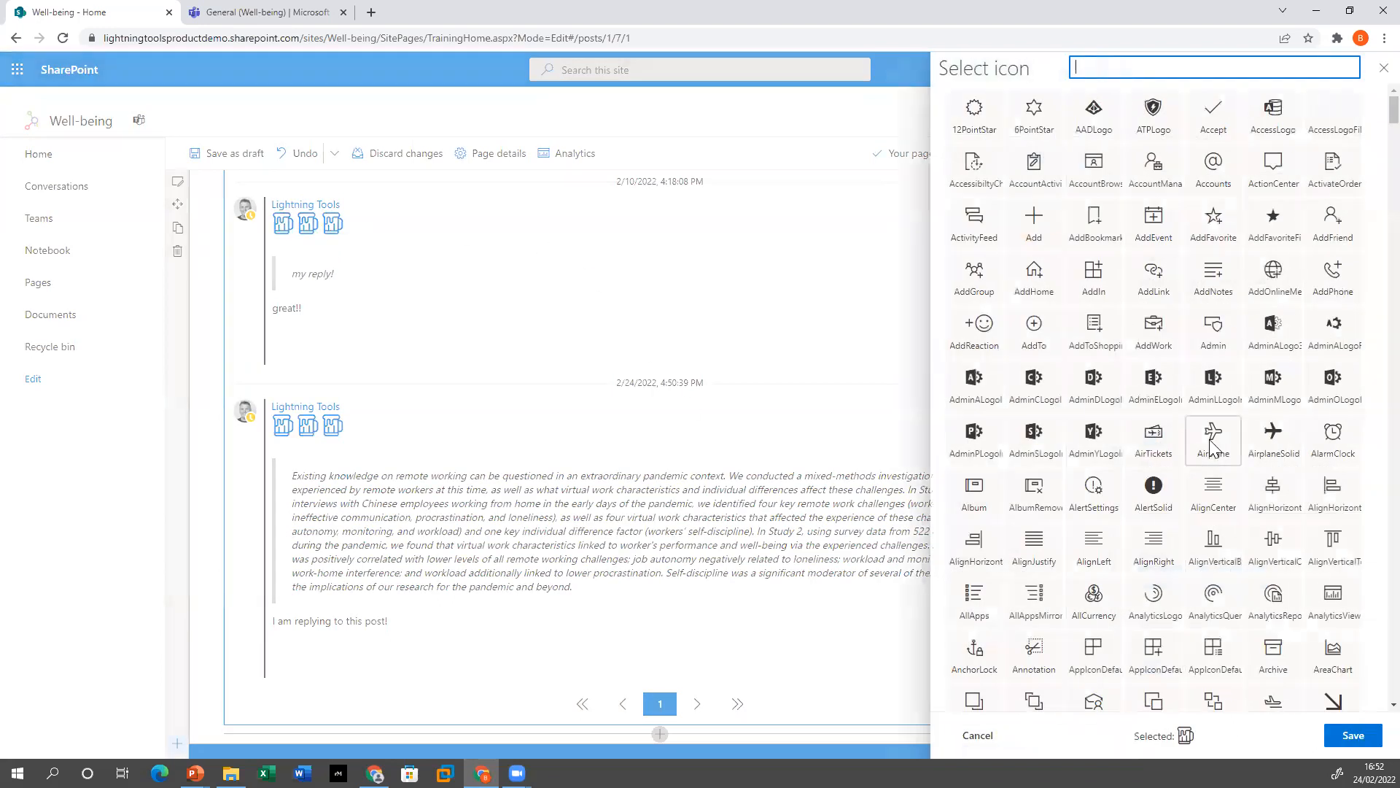
{"action": "type", "text": "bal"}
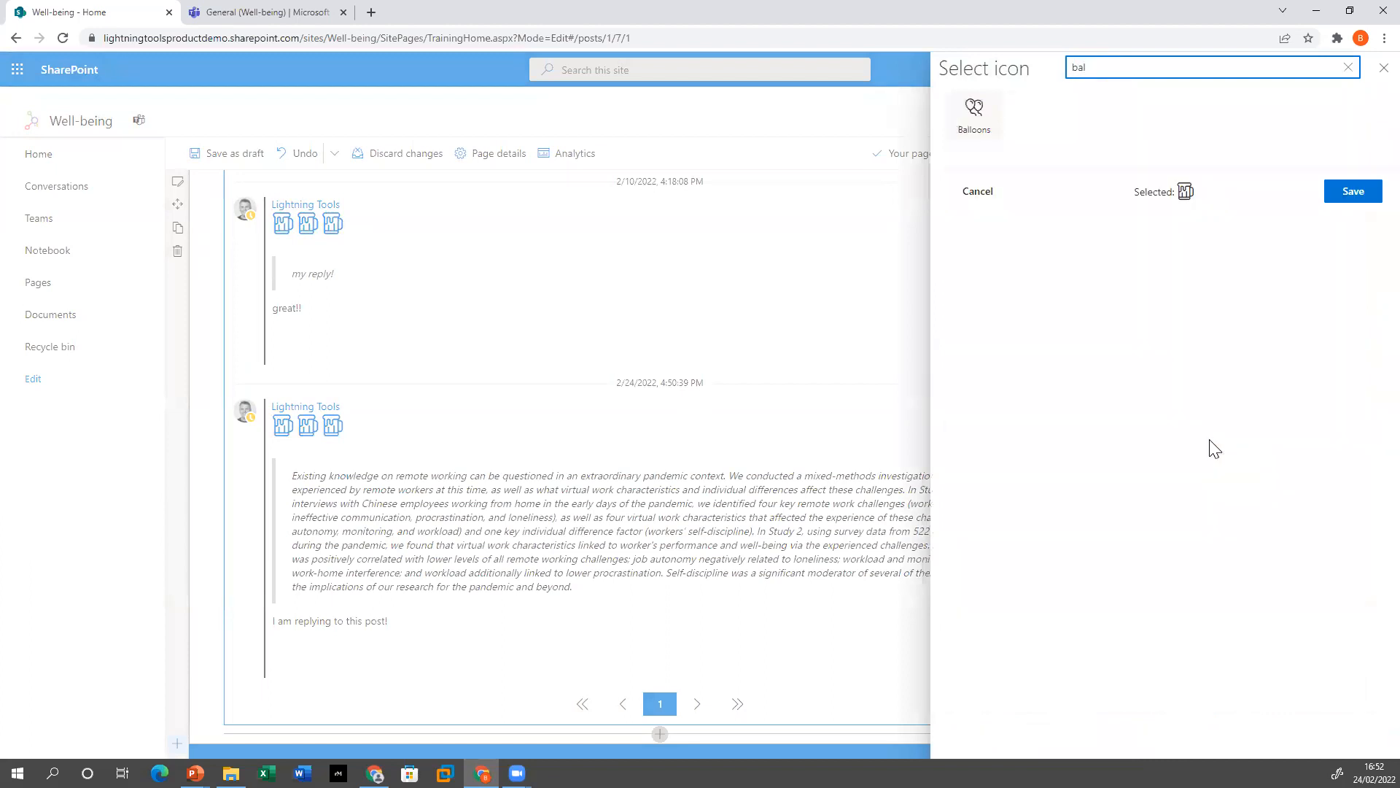
{"action": "left_click", "coordinate": [977, 115]}
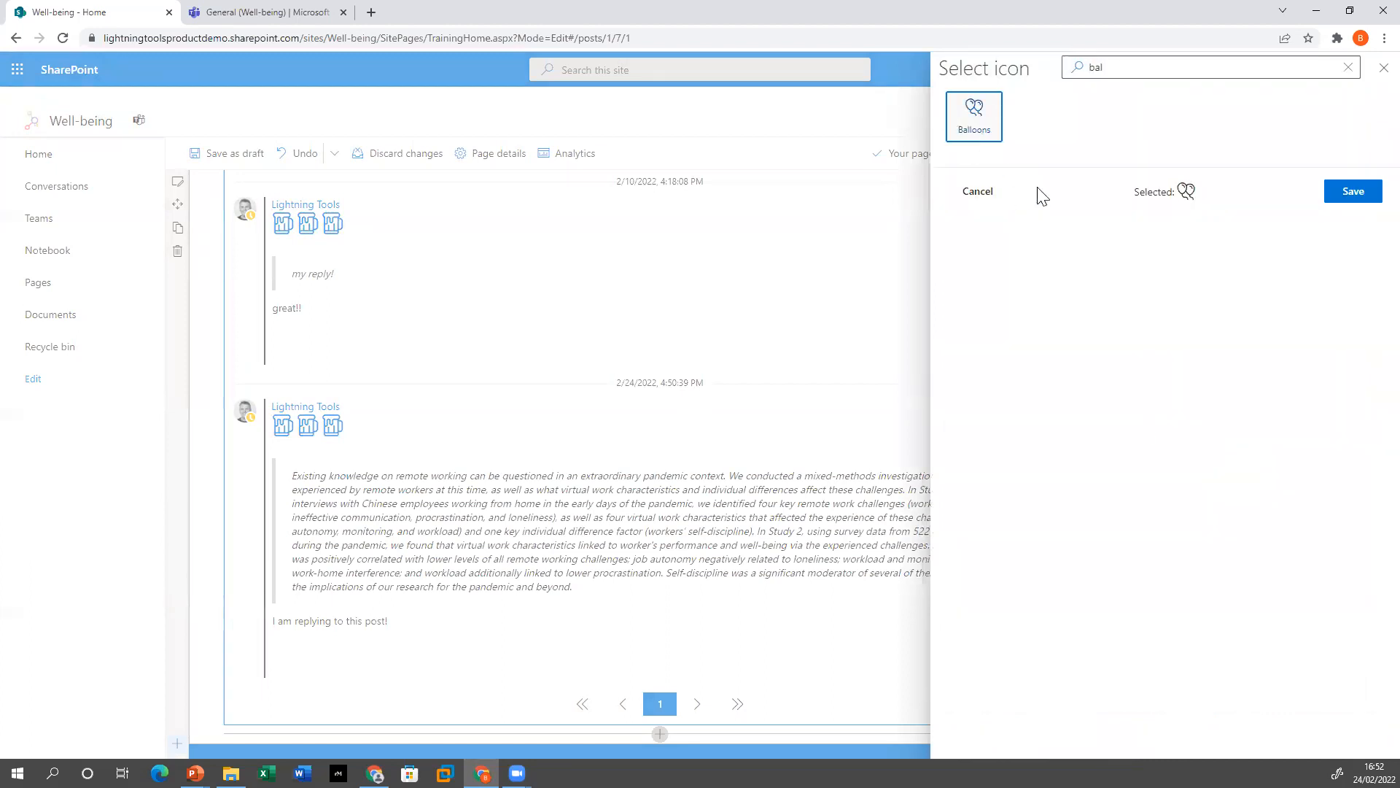
{"action": "left_click", "coordinate": [1345, 194]}
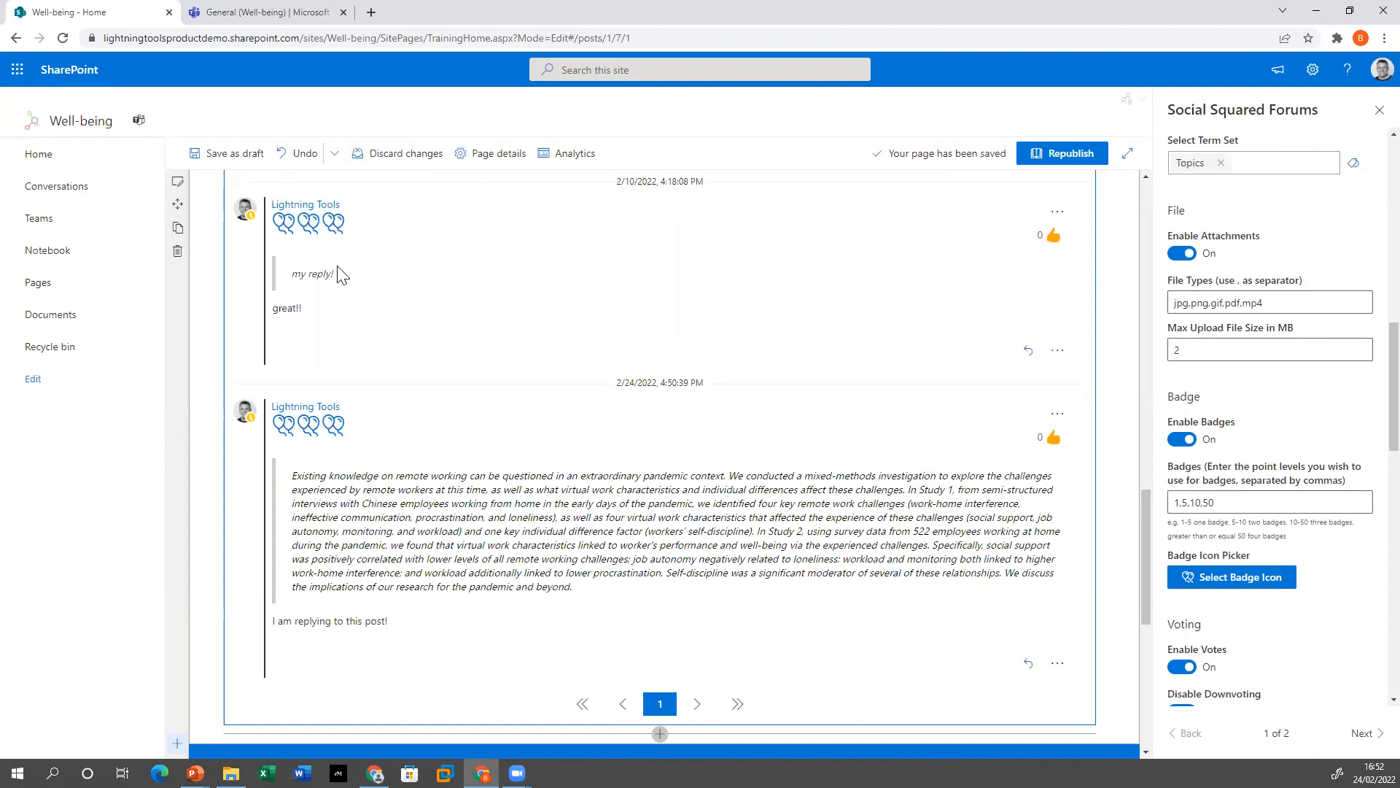
Review the voting, column, content date and rich text editor settings, republish the page, and view the published Wellbeing Discussions forums
{"action": "scroll", "coordinate": [1296, 499], "scroll_direction": "down", "scroll_amount": 3}
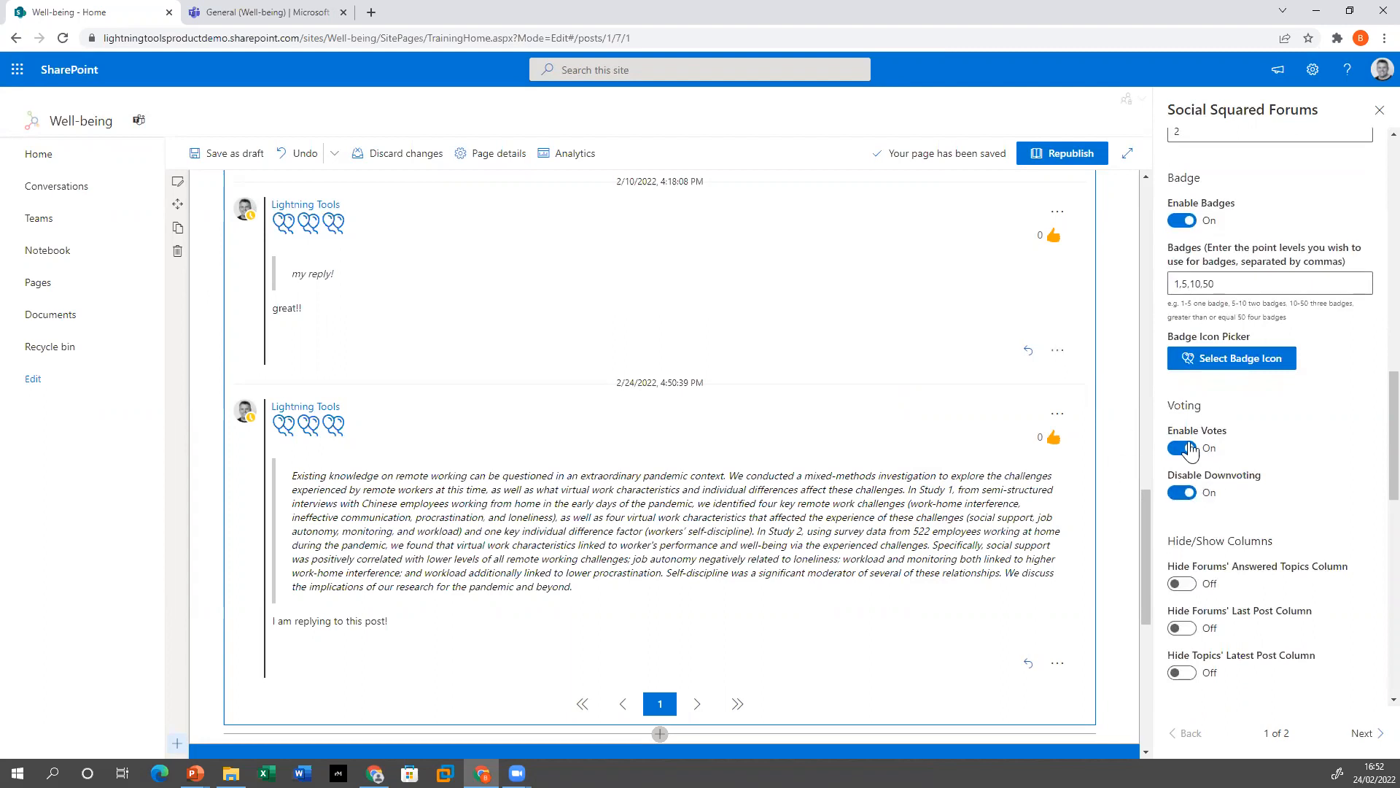
{"action": "scroll", "coordinate": [1194, 450], "scroll_direction": "down", "scroll_amount": 1}
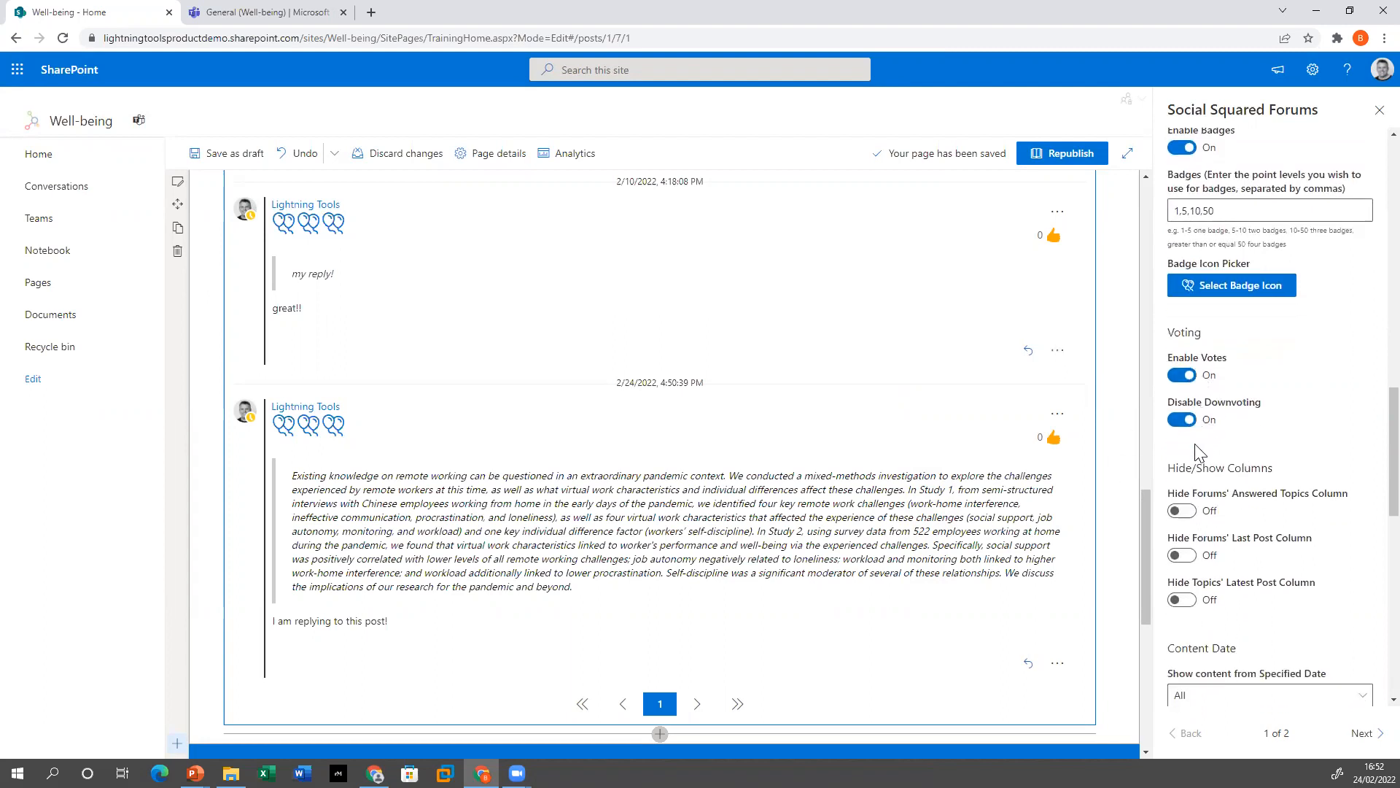
{"action": "scroll", "coordinate": [1213, 437], "scroll_direction": "down", "scroll_amount": 3}
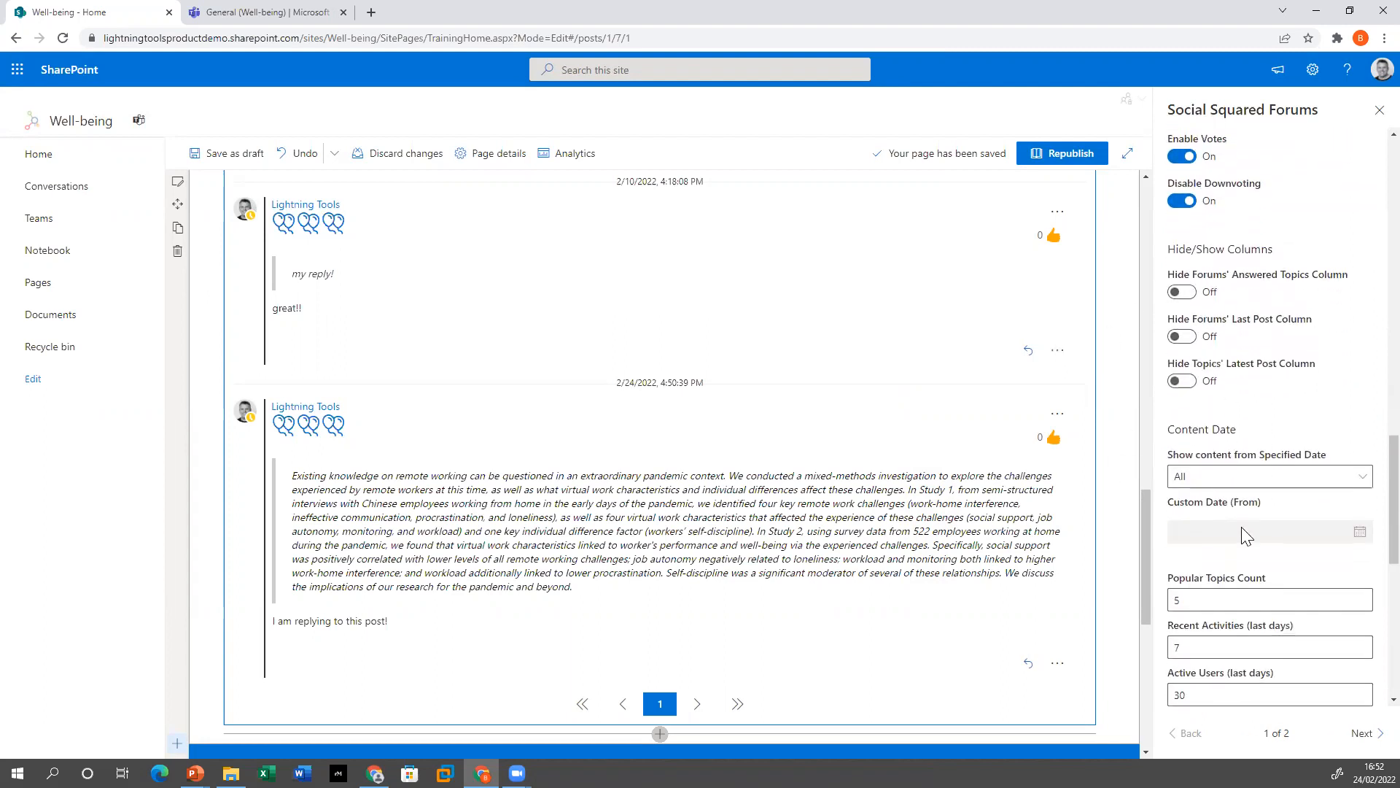
{"action": "scroll", "coordinate": [1245, 536], "scroll_direction": "down", "scroll_amount": 4}
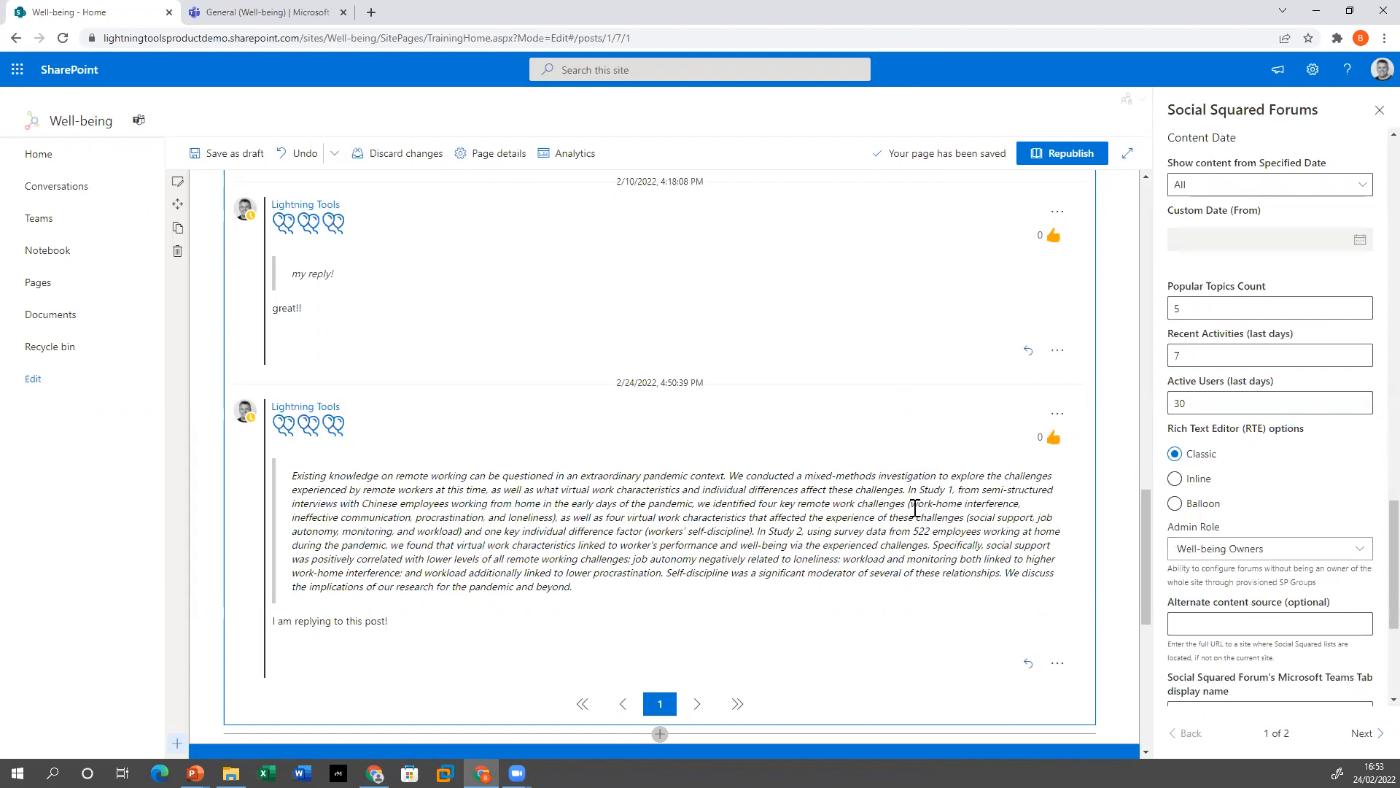
{"action": "scroll", "coordinate": [1195, 572], "scroll_direction": "up", "scroll_amount": 1}
{"action": "scroll", "coordinate": [744, 504], "scroll_direction": "up", "scroll_amount": 6}
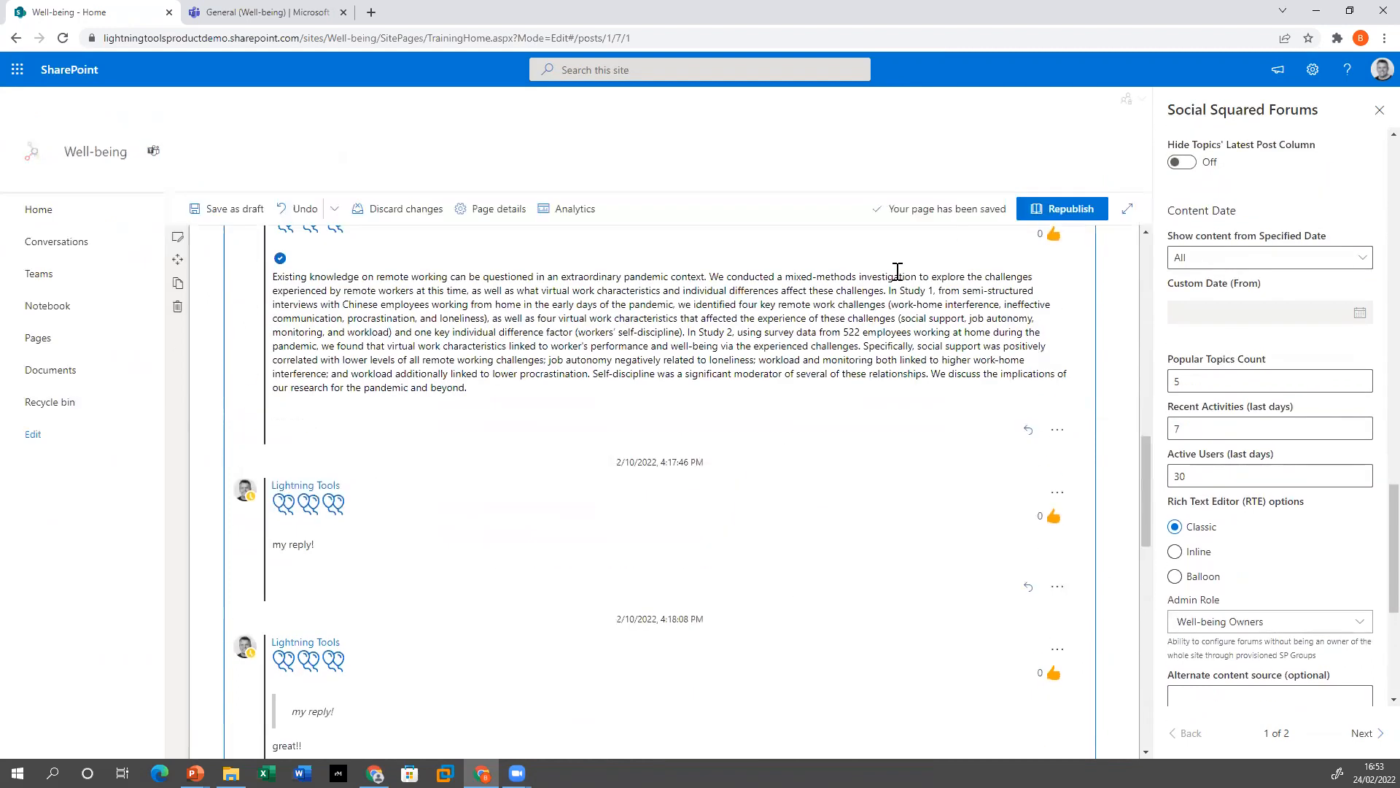
{"action": "left_click", "coordinate": [1092, 218]}
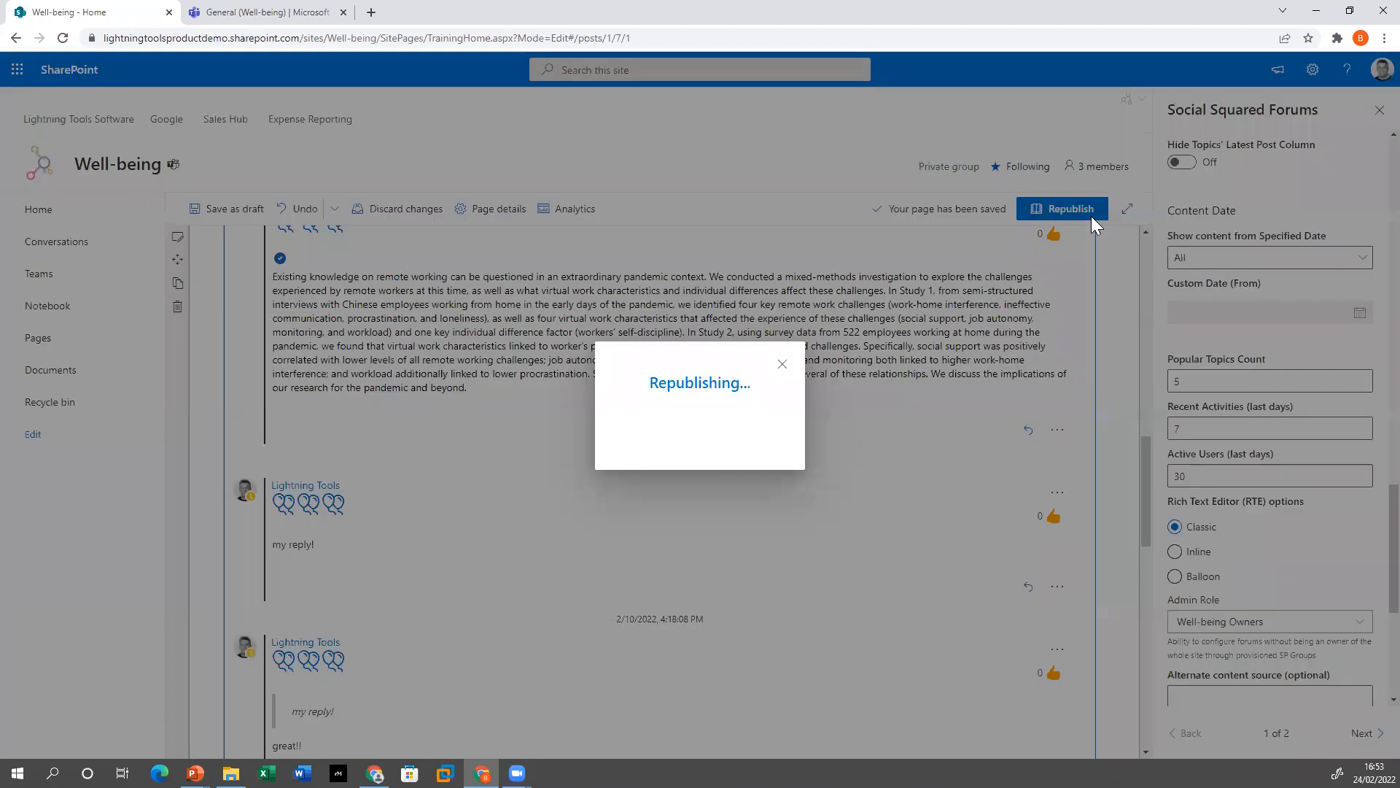
{"action": "scroll", "coordinate": [746, 250], "scroll_direction": "down", "scroll_amount": 2}
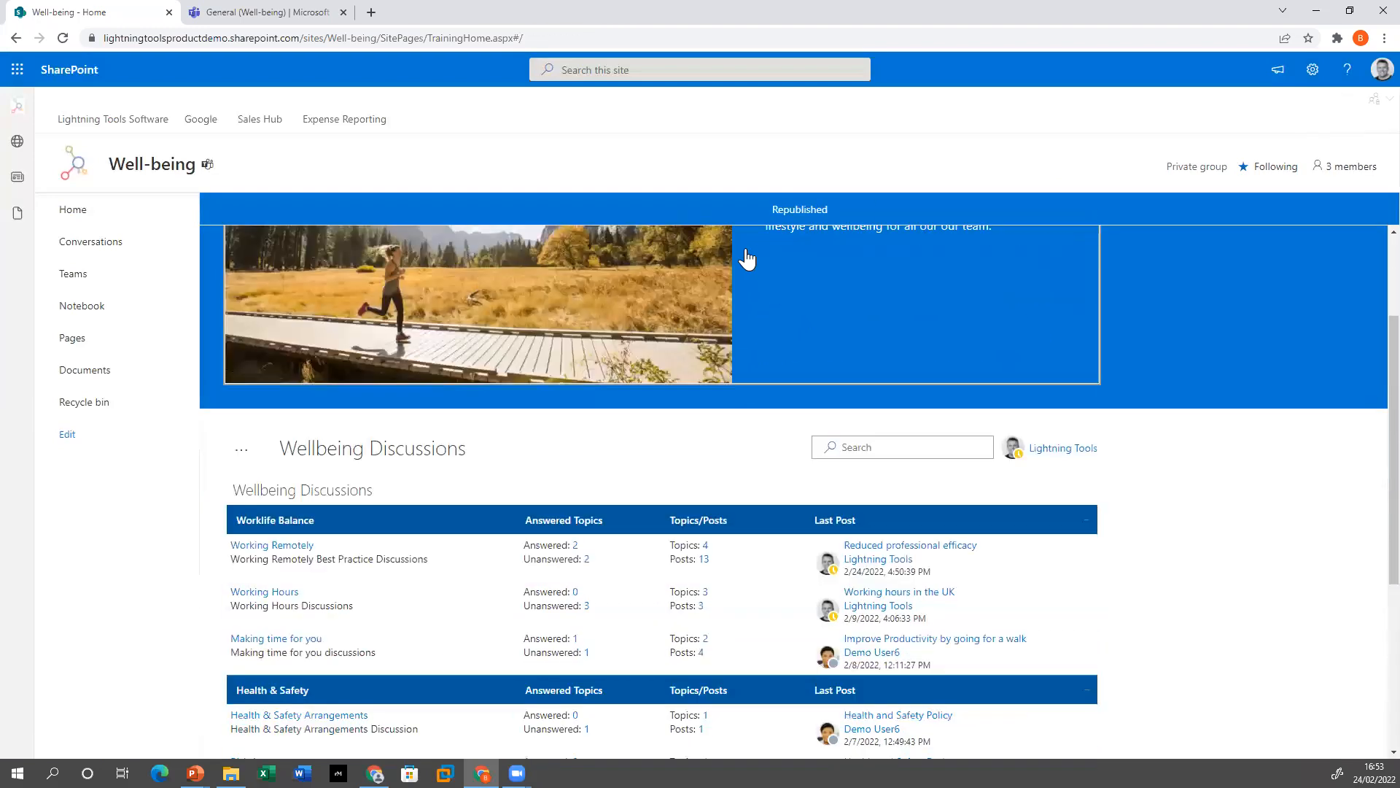
{"action": "scroll", "coordinate": [746, 258], "scroll_direction": "down", "scroll_amount": 1}
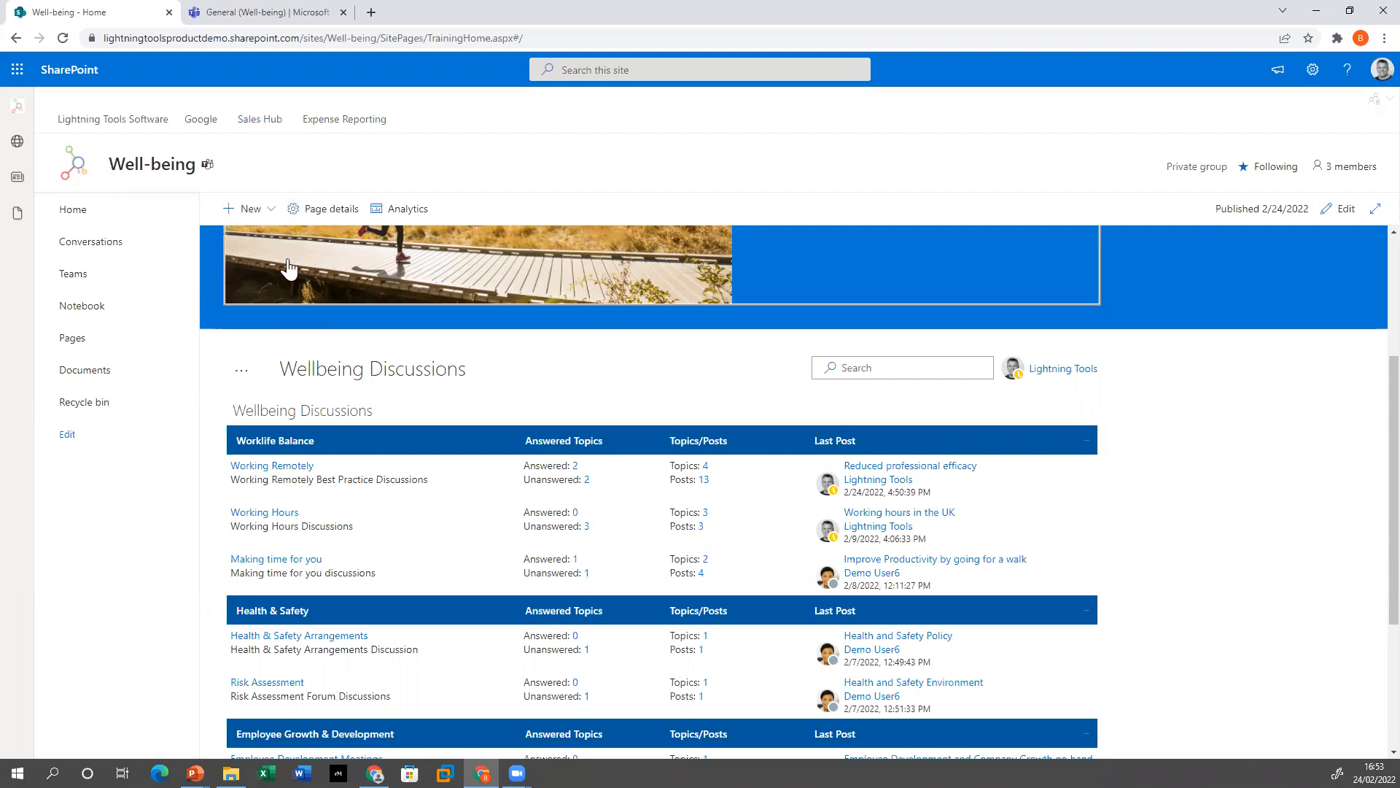
Open the Lightning Tools Software home site in SharePoint, and look through the same site in Viva Connections within Teams
{"action": "left_click", "coordinate": [148, 123]}
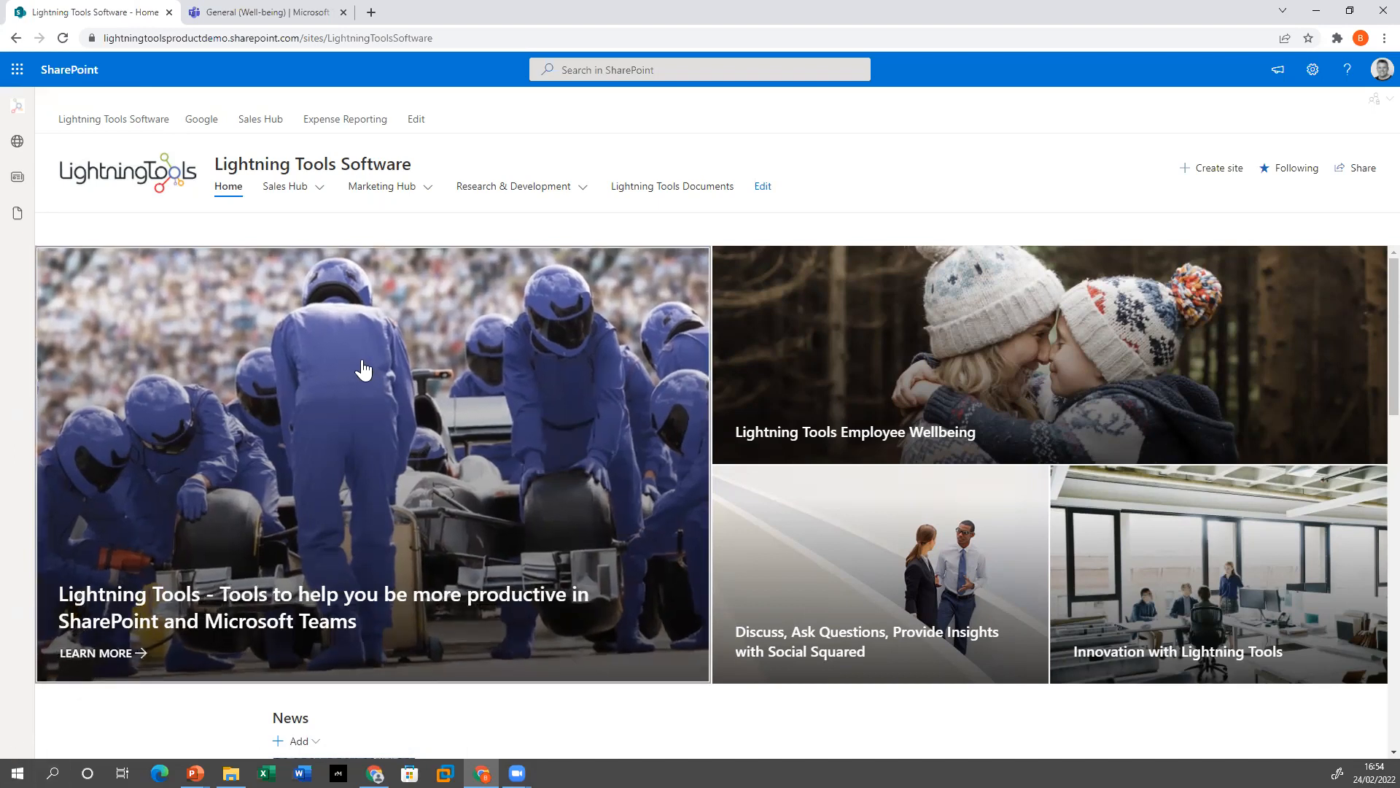
{"action": "left_click", "coordinate": [268, 9]}
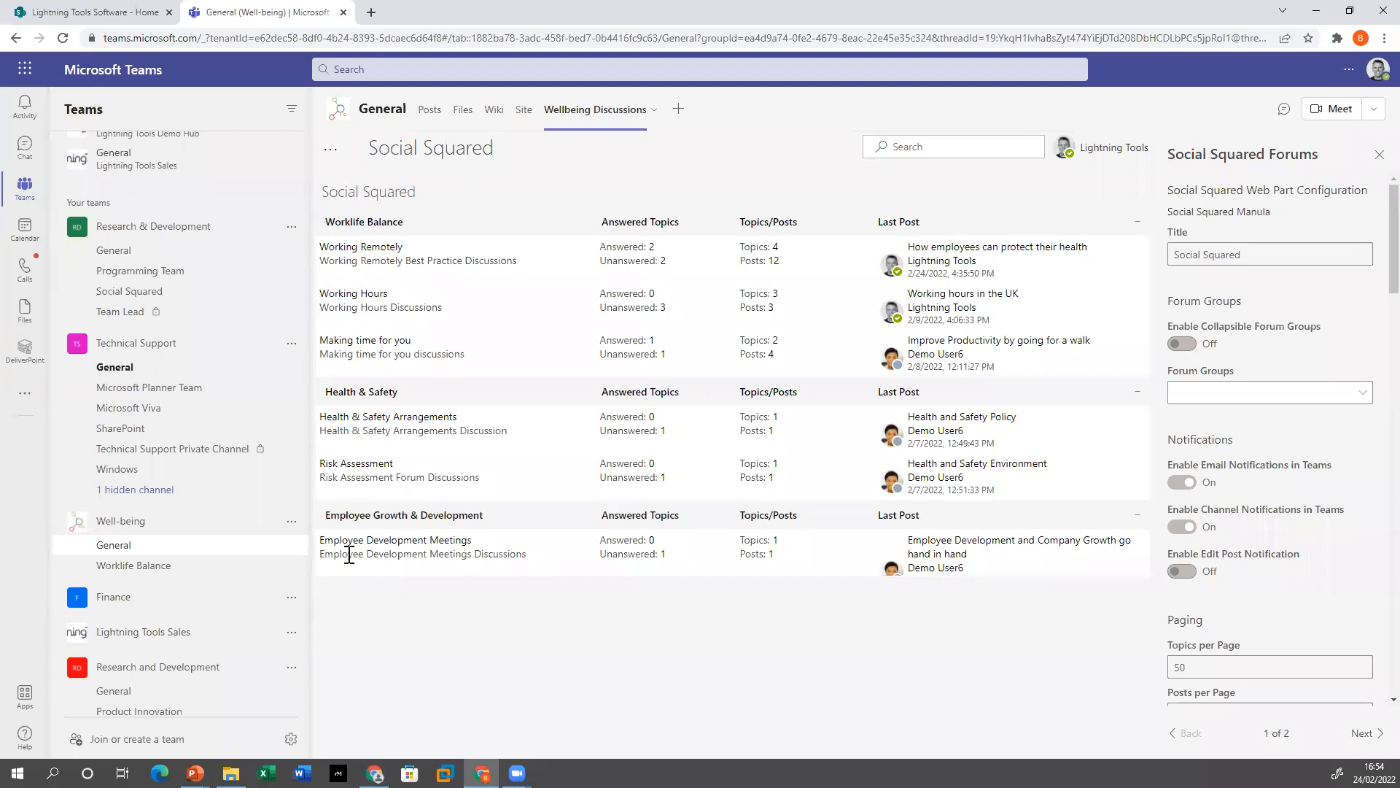
{"action": "left_click", "coordinate": [27, 395]}
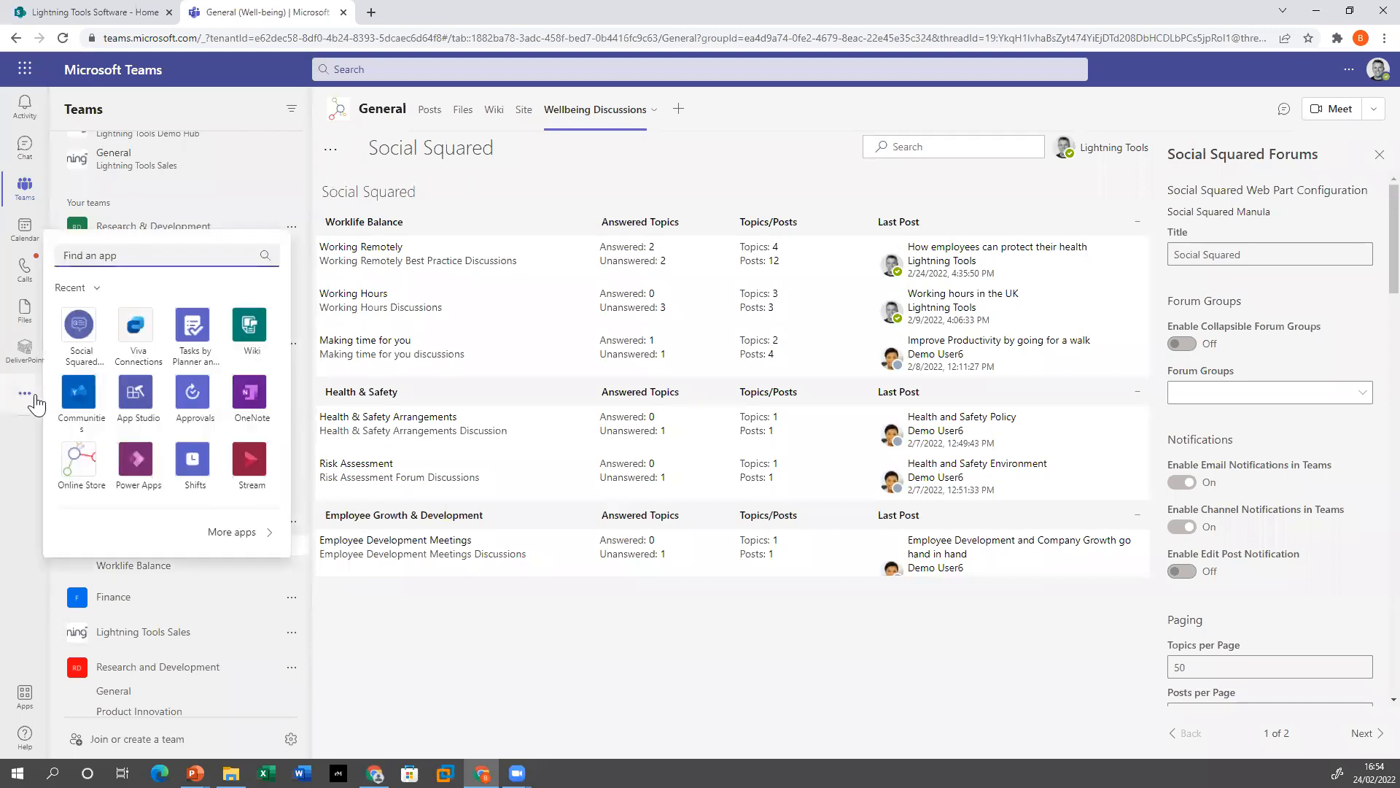
{"action": "left_click", "coordinate": [136, 326]}
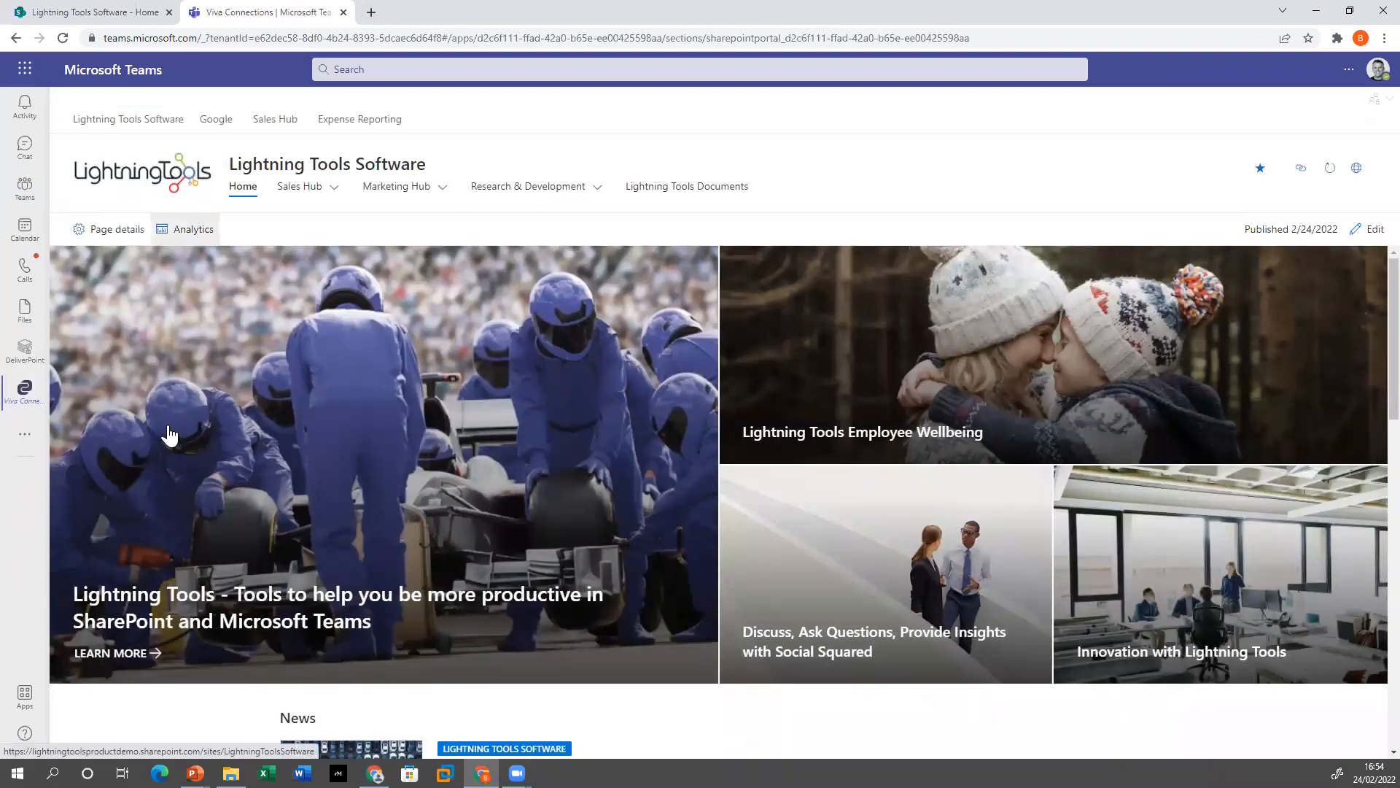
{"action": "scroll", "coordinate": [798, 369], "scroll_direction": "down", "scroll_amount": 4}
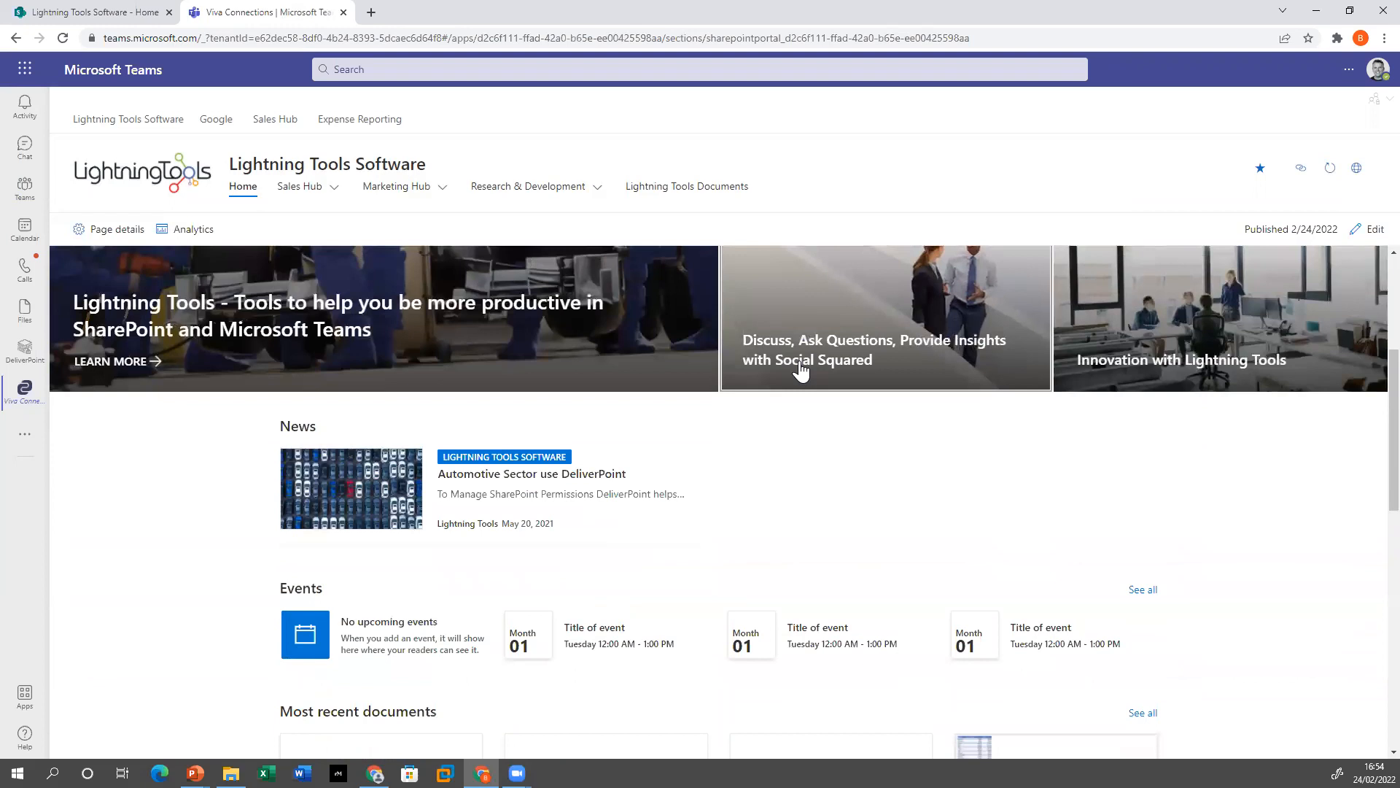
{"action": "scroll", "coordinate": [798, 369], "scroll_direction": "down", "scroll_amount": 5}
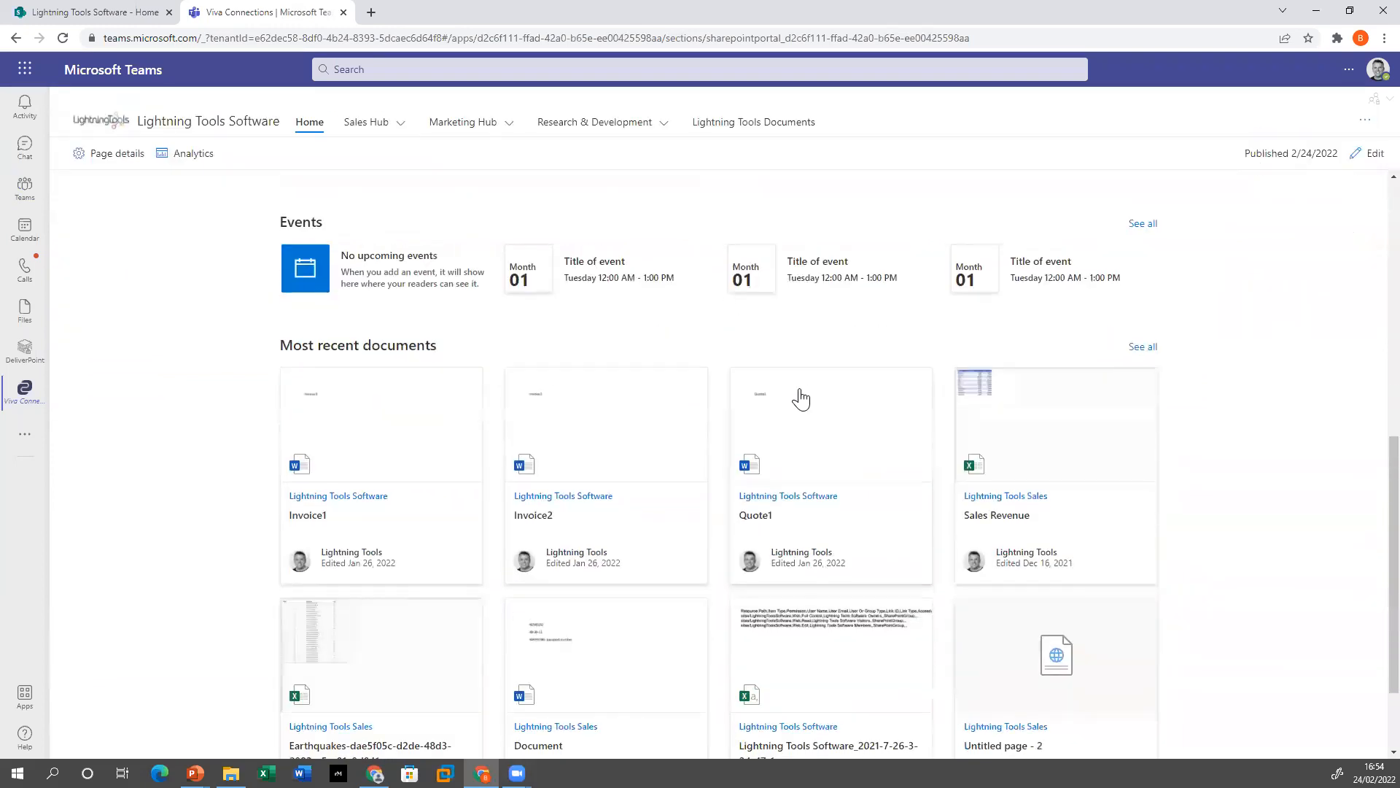
{"action": "scroll", "coordinate": [800, 399], "scroll_direction": "up", "scroll_amount": 10}
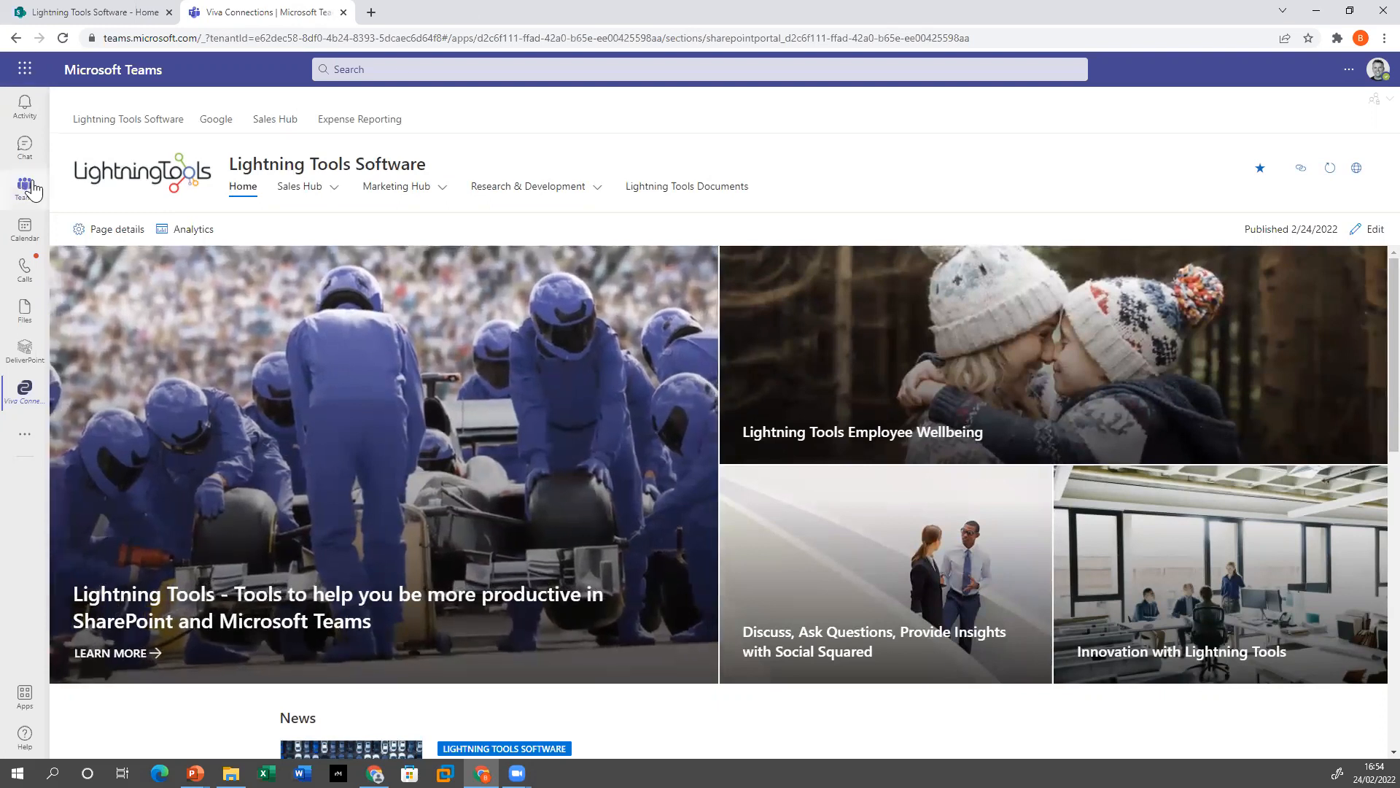
Return to the Well-being team's General channel, continue with the Viva Connections permission request, and look through the channel's Site page with its forums
{"action": "left_click", "coordinate": [28, 186]}
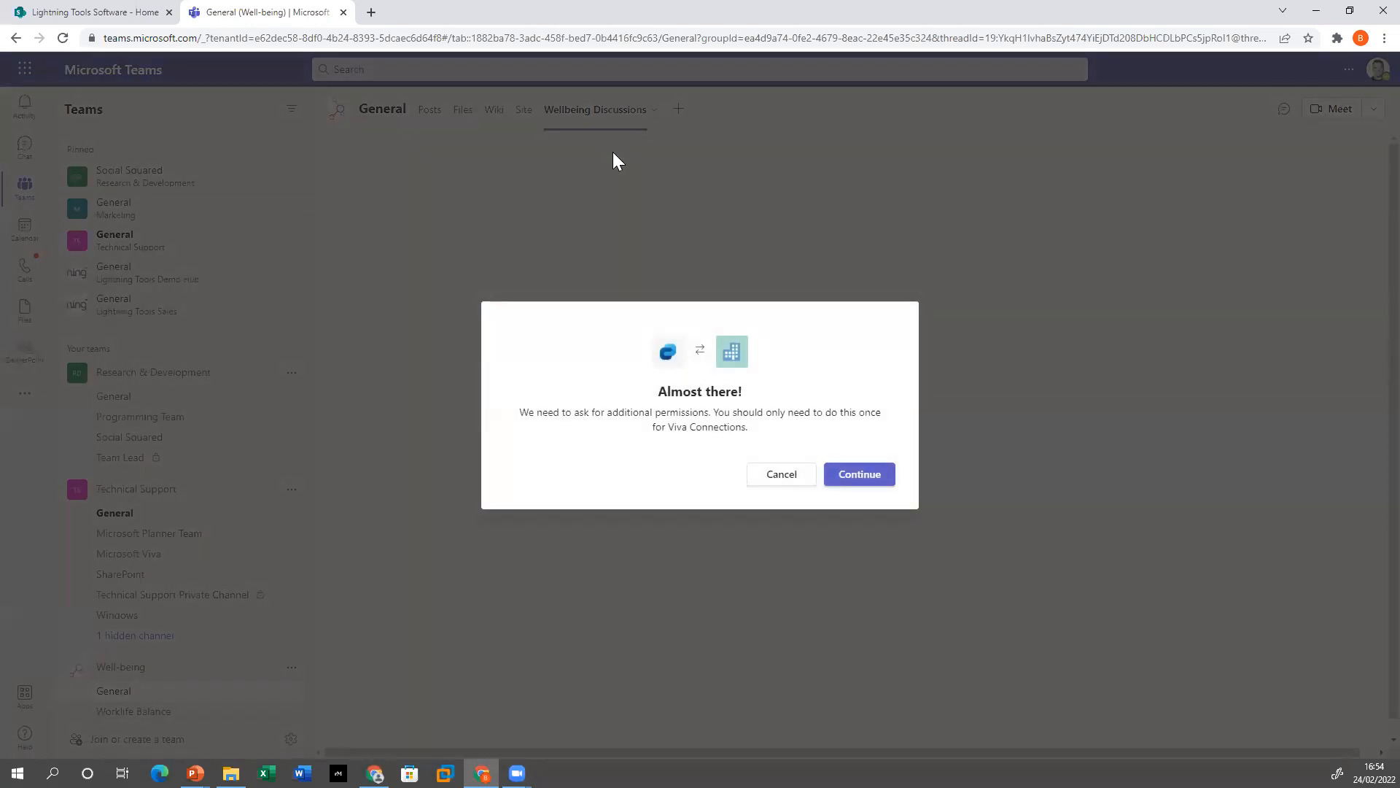
{"action": "left_click", "coordinate": [861, 475]}
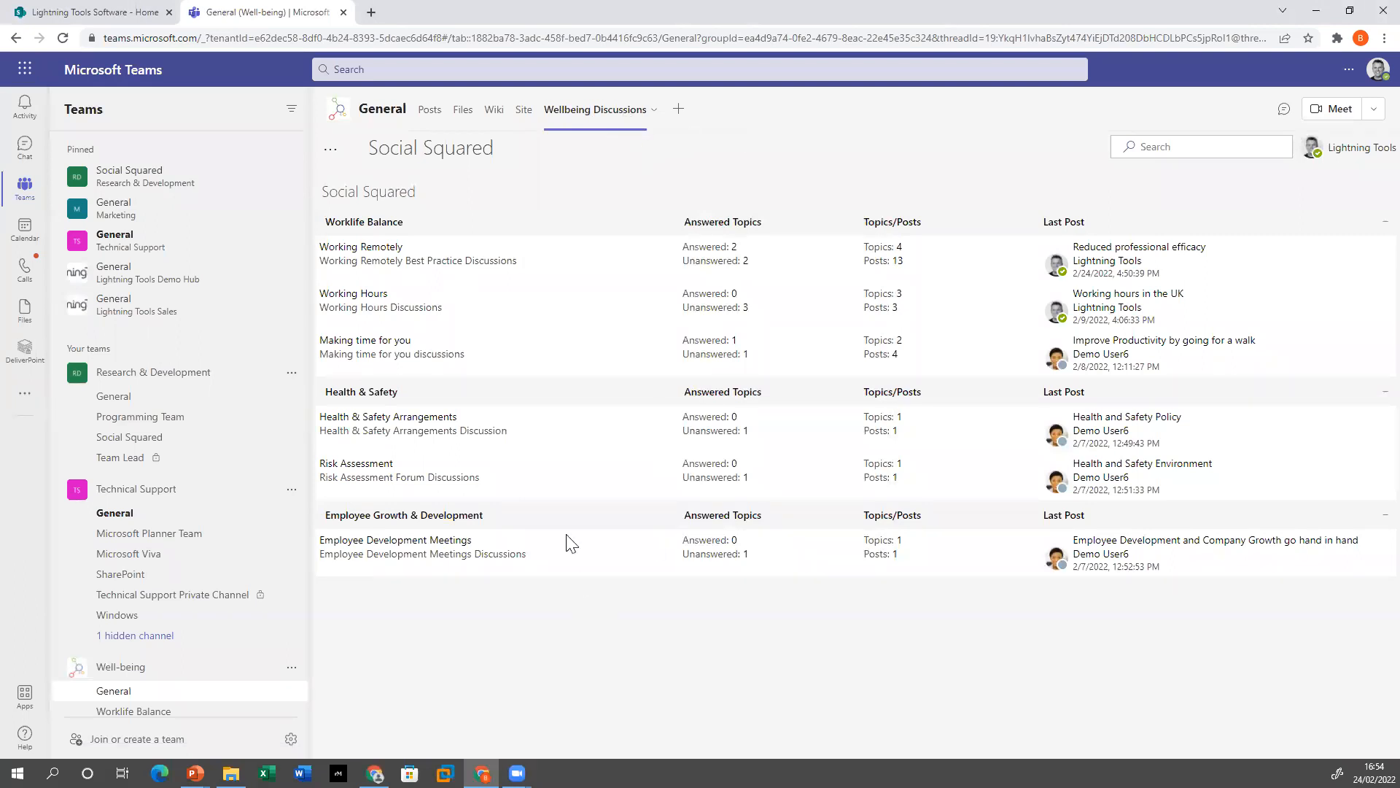
{"action": "left_click", "coordinate": [522, 112]}
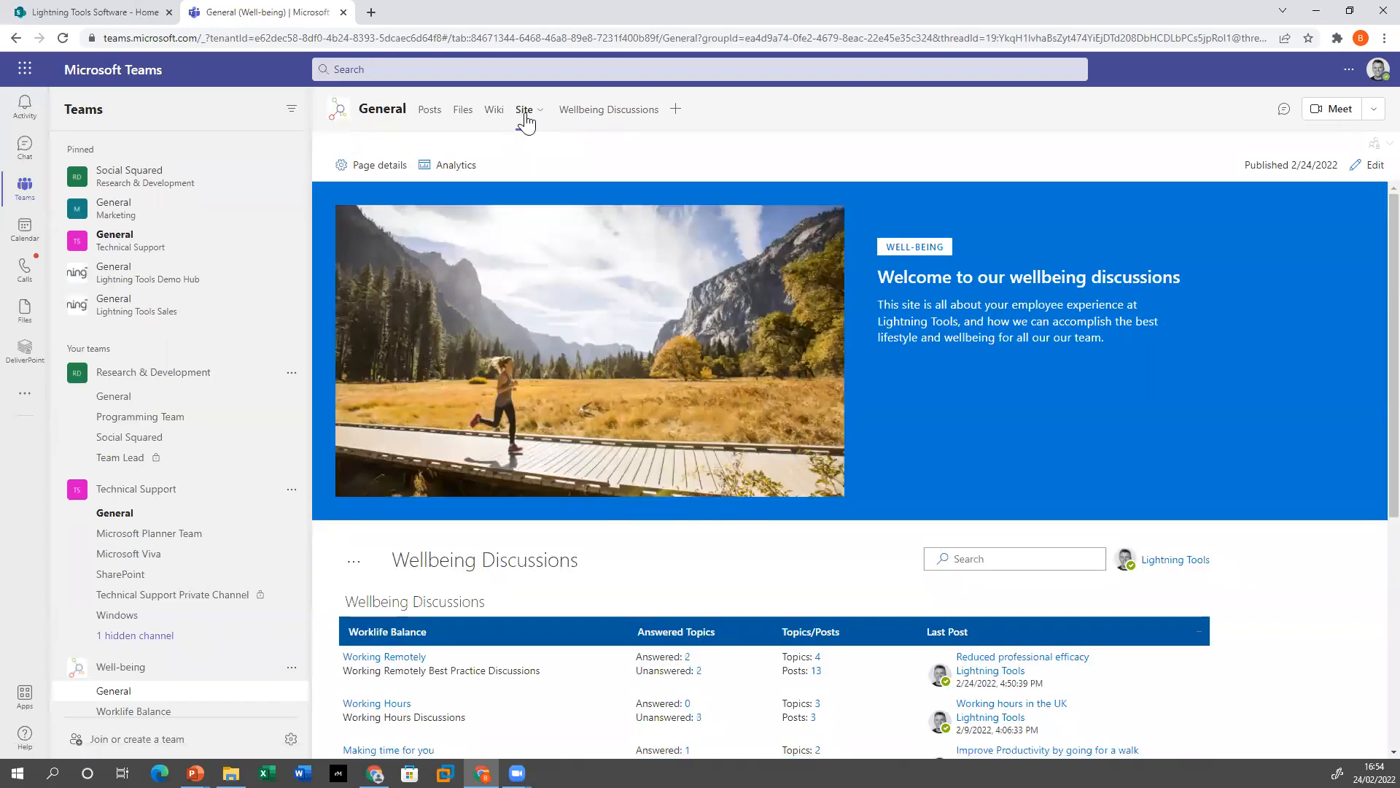
{"action": "scroll", "coordinate": [839, 393], "scroll_direction": "down", "scroll_amount": 3}
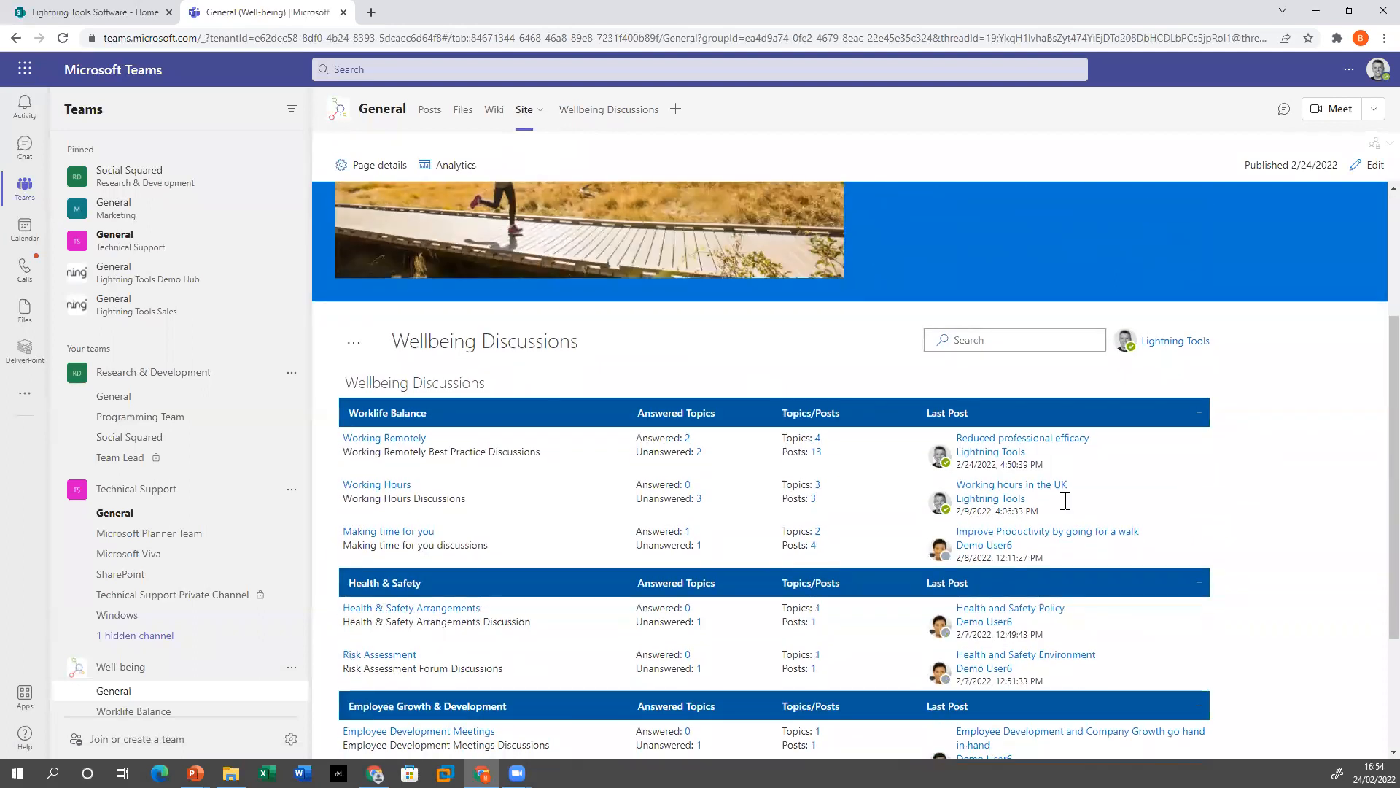
{"action": "scroll", "coordinate": [731, 510], "scroll_direction": "down", "scroll_amount": 3}
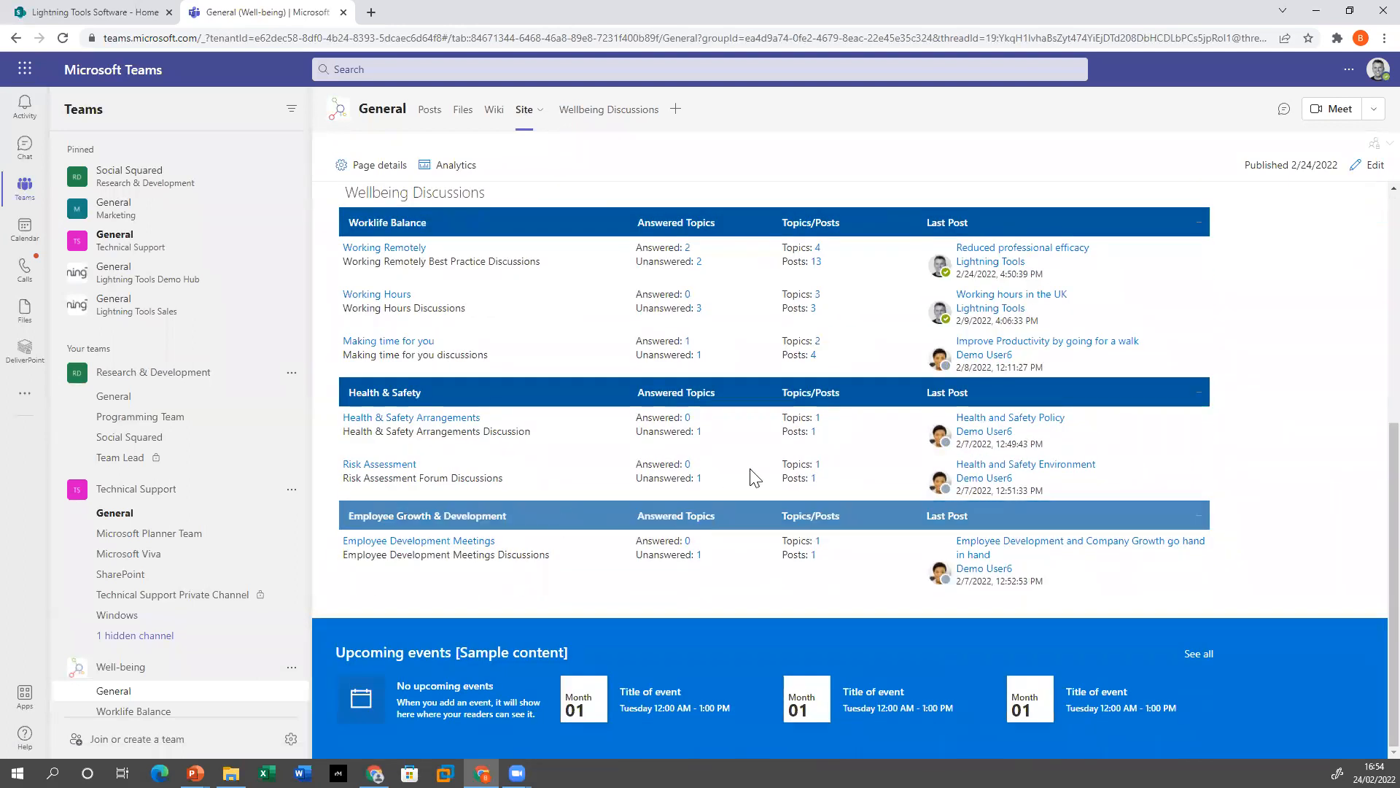
{"action": "scroll", "coordinate": [774, 567], "scroll_direction": "up", "scroll_amount": 5}
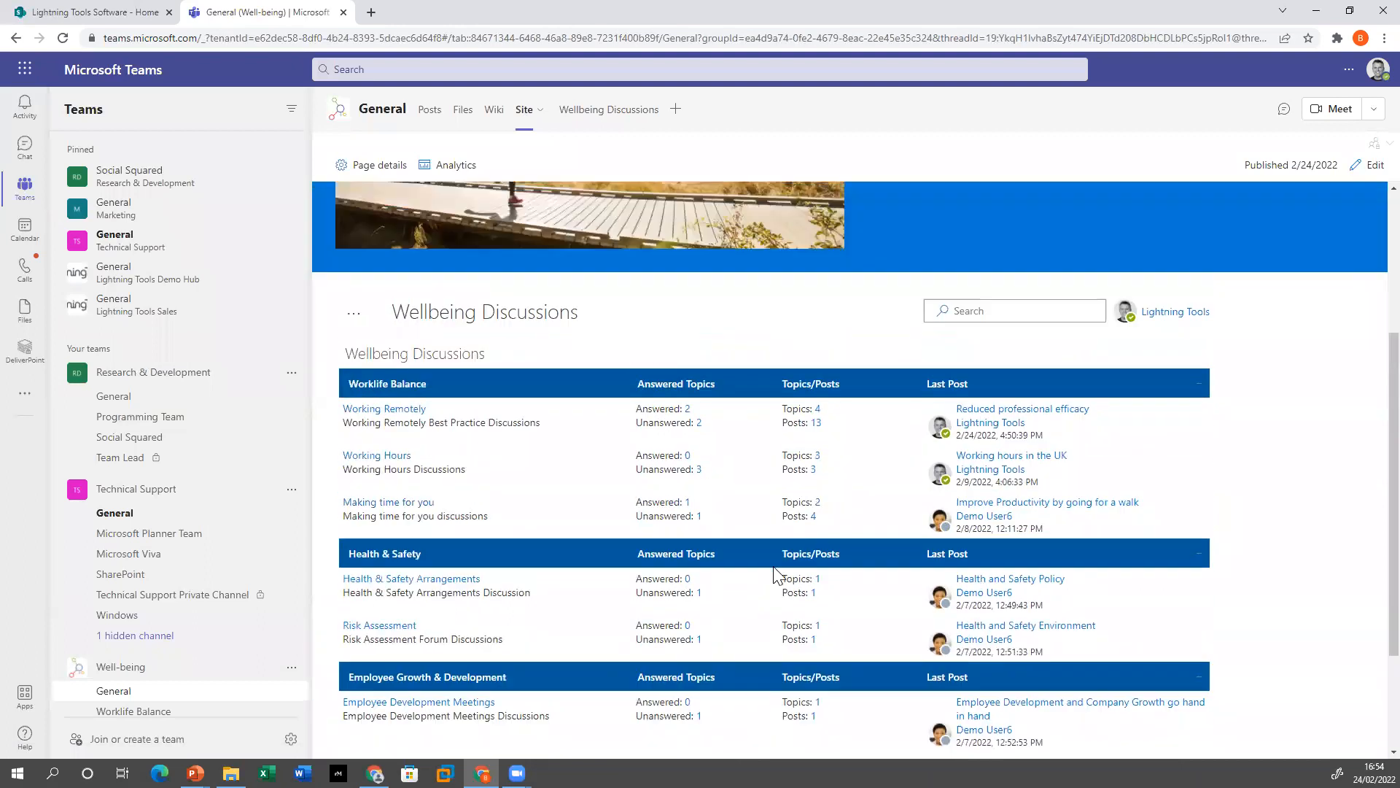
{"action": "scroll", "coordinate": [773, 566], "scroll_direction": "up", "scroll_amount": 1}
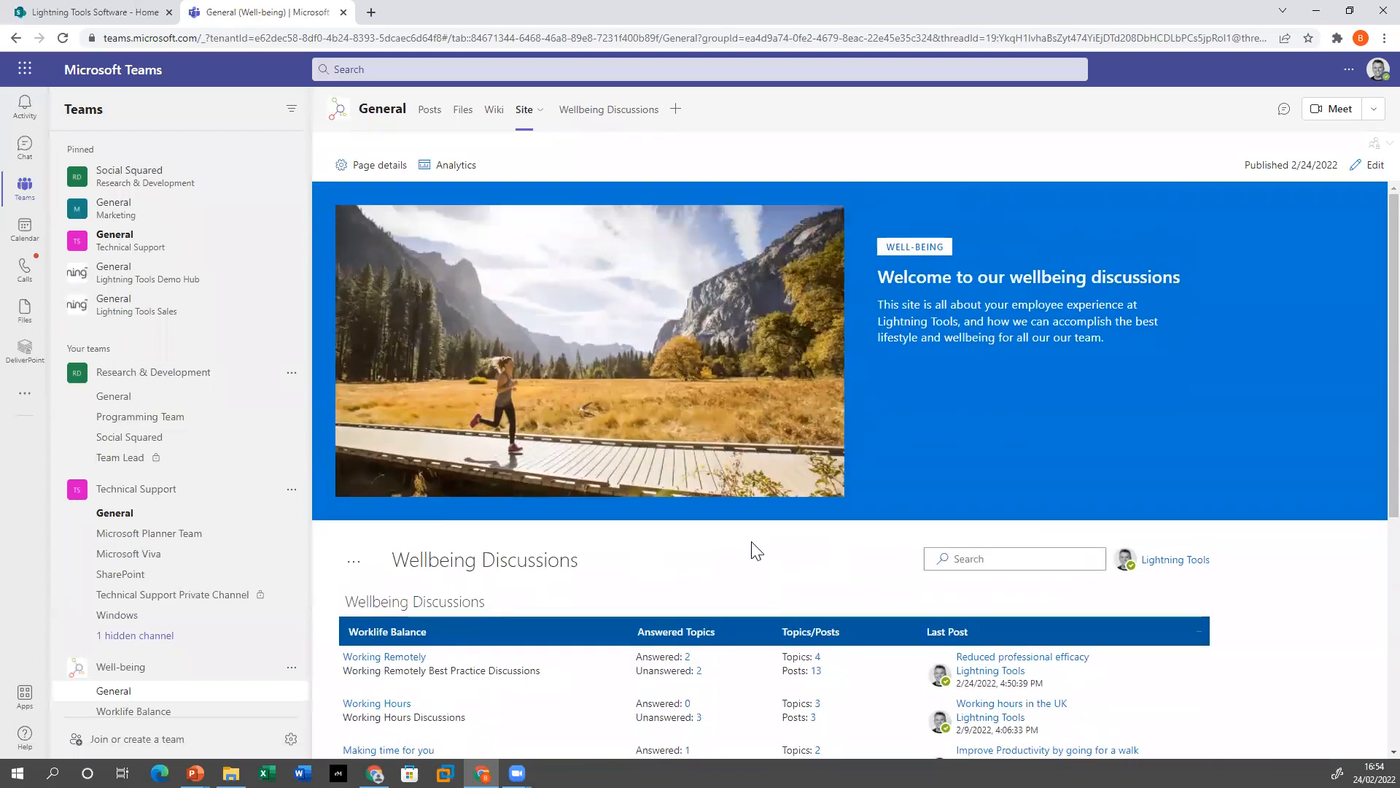
Reopen Viva Connections in Teams and look over the home site's news and events sections
{"action": "left_click", "coordinate": [13, 394]}
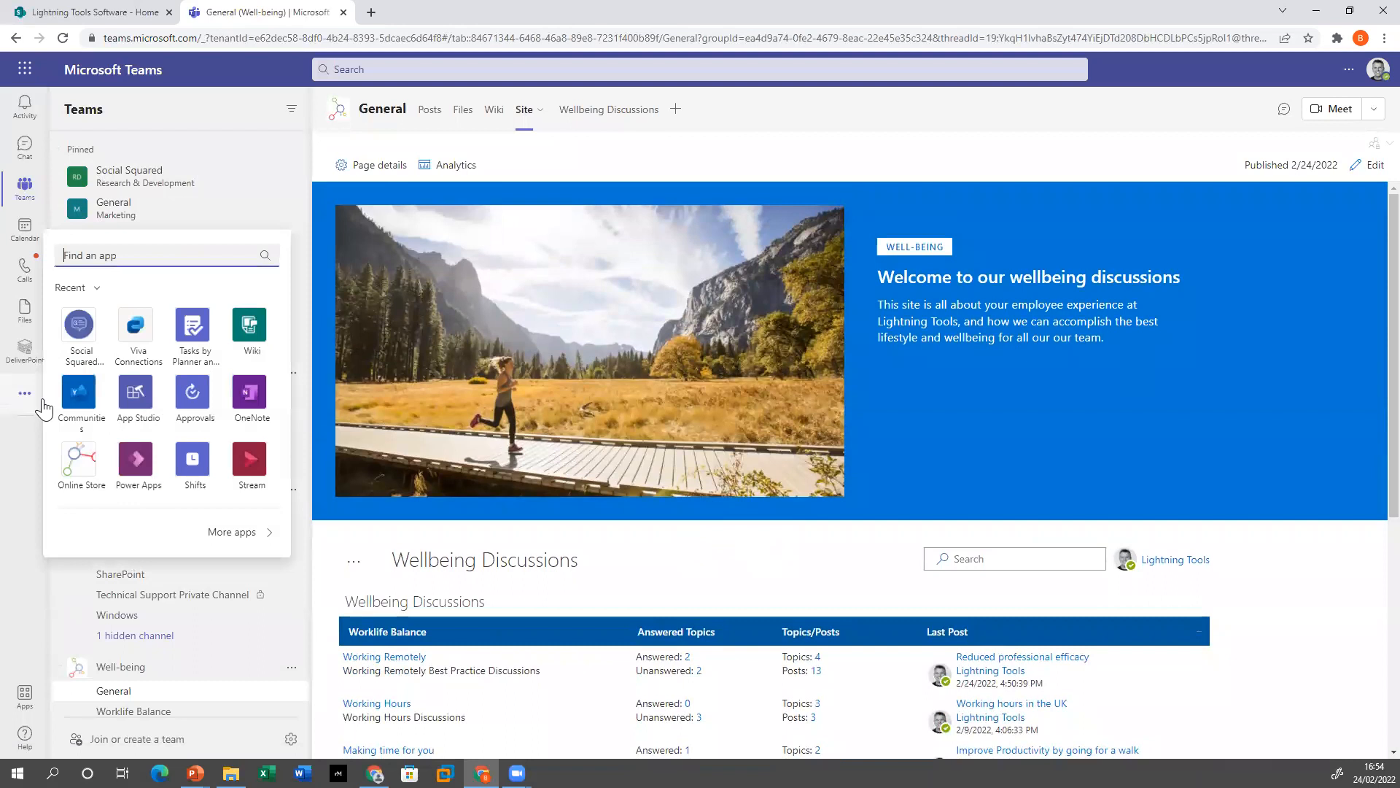
{"action": "left_click", "coordinate": [139, 332]}
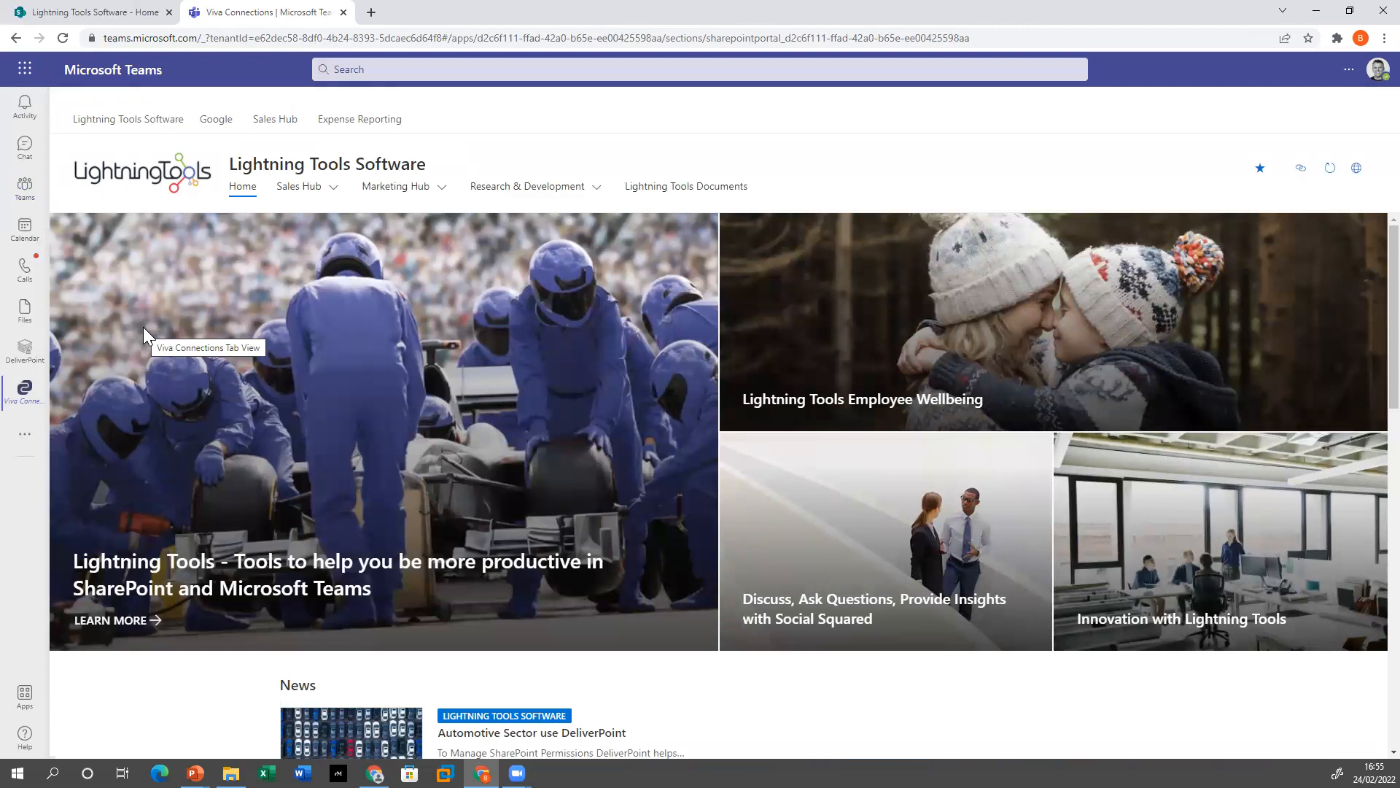
{"action": "scroll", "coordinate": [187, 321], "scroll_direction": "down", "scroll_amount": 2}
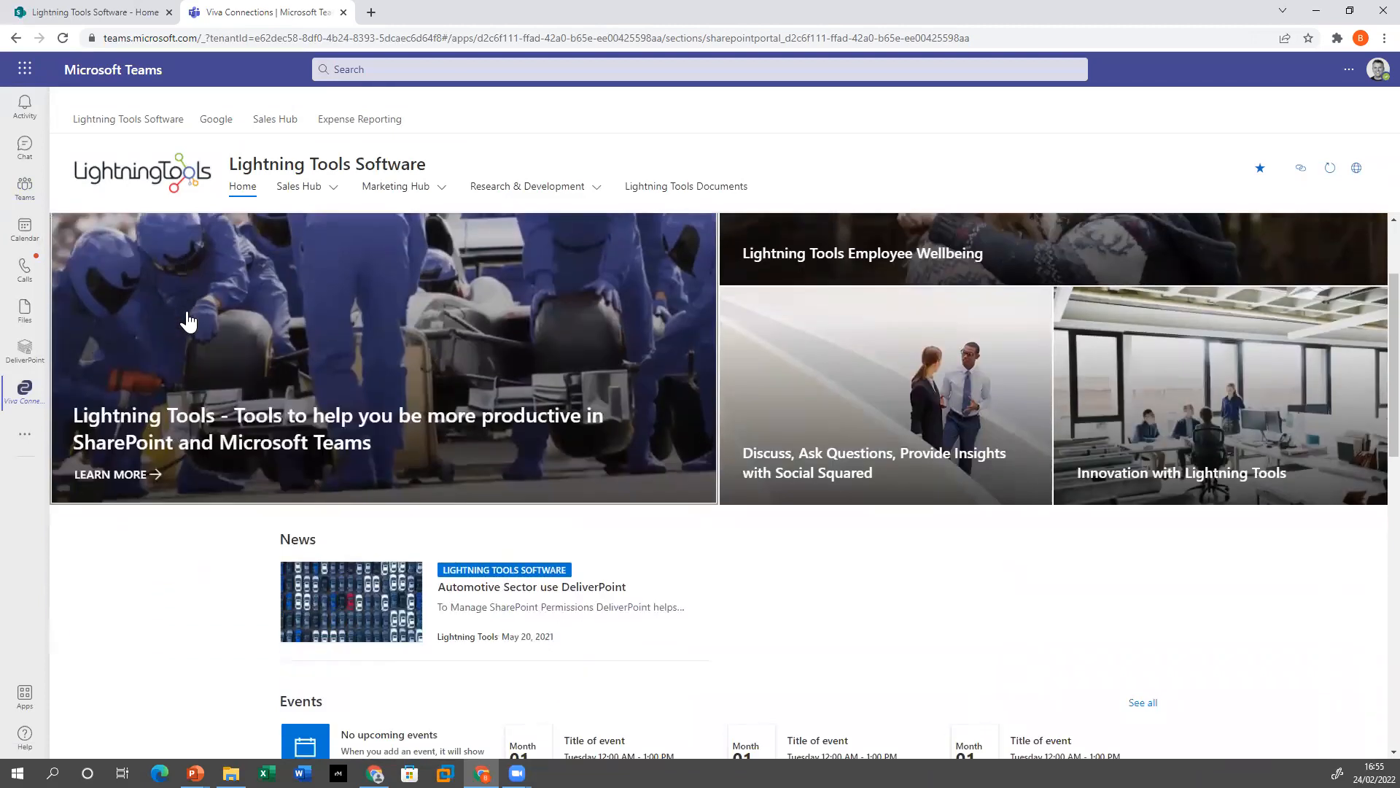
{"action": "scroll", "coordinate": [187, 321], "scroll_direction": "down", "scroll_amount": 2}
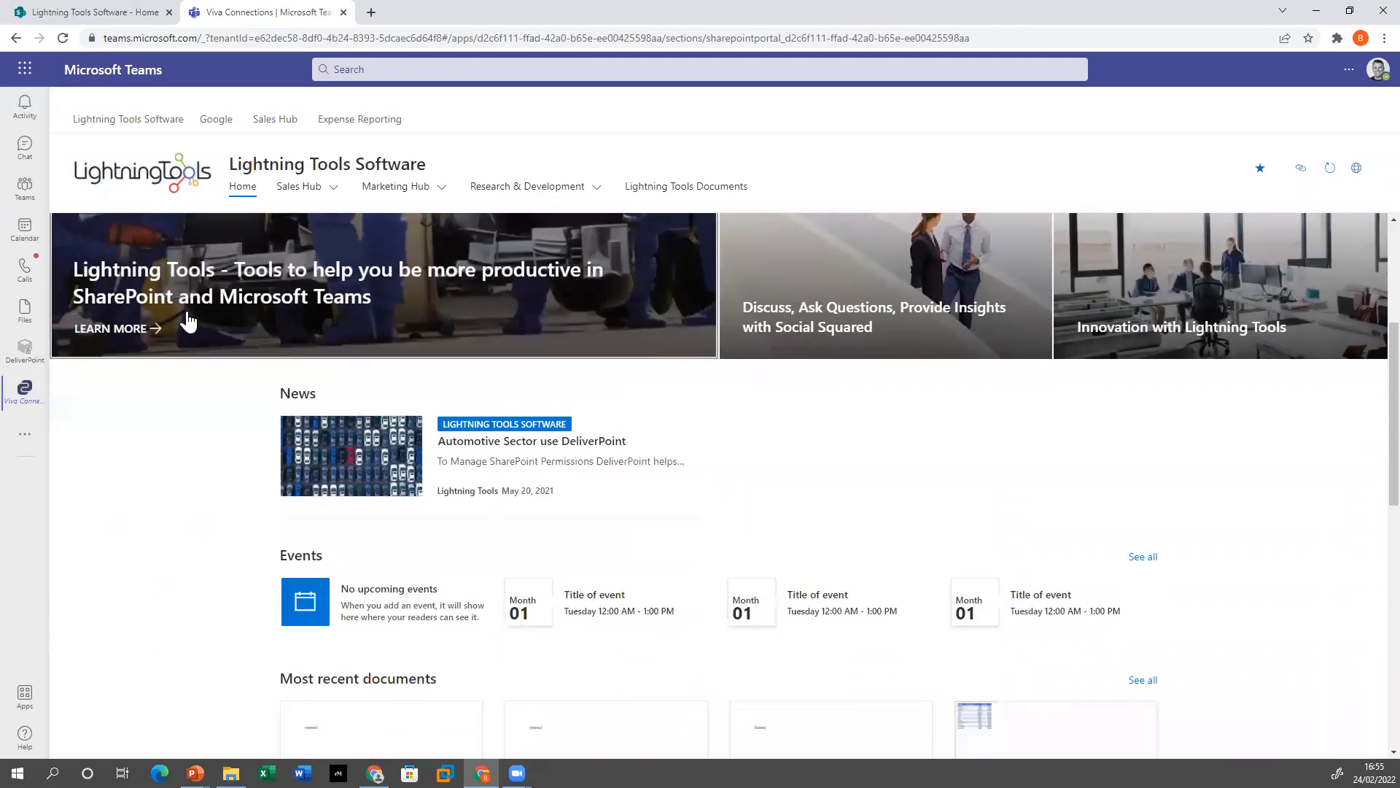
Switch back to the SharePoint home site and open its Viva Connections dashboard from the site settings
{"action": "left_click", "coordinate": [111, 22]}
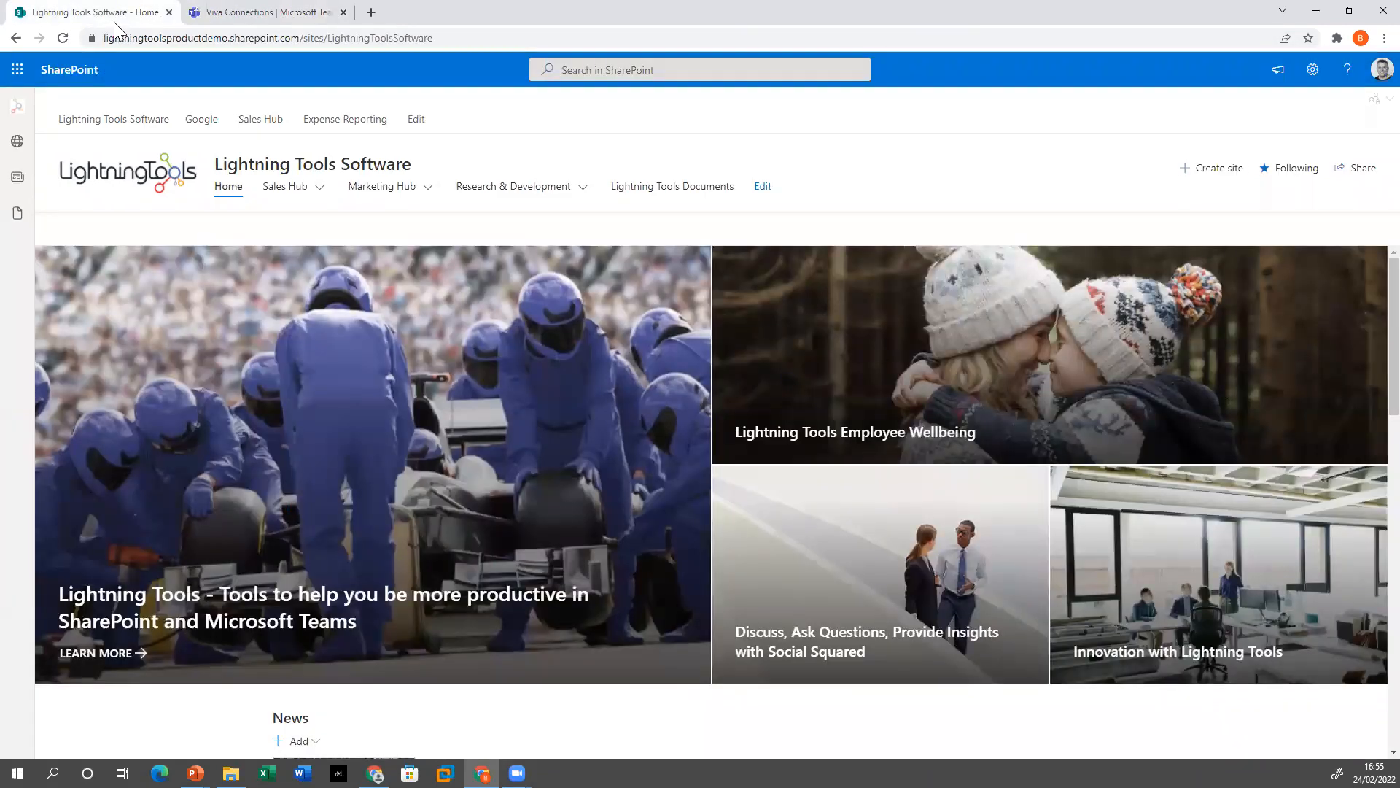
{"action": "left_click", "coordinate": [1312, 69]}
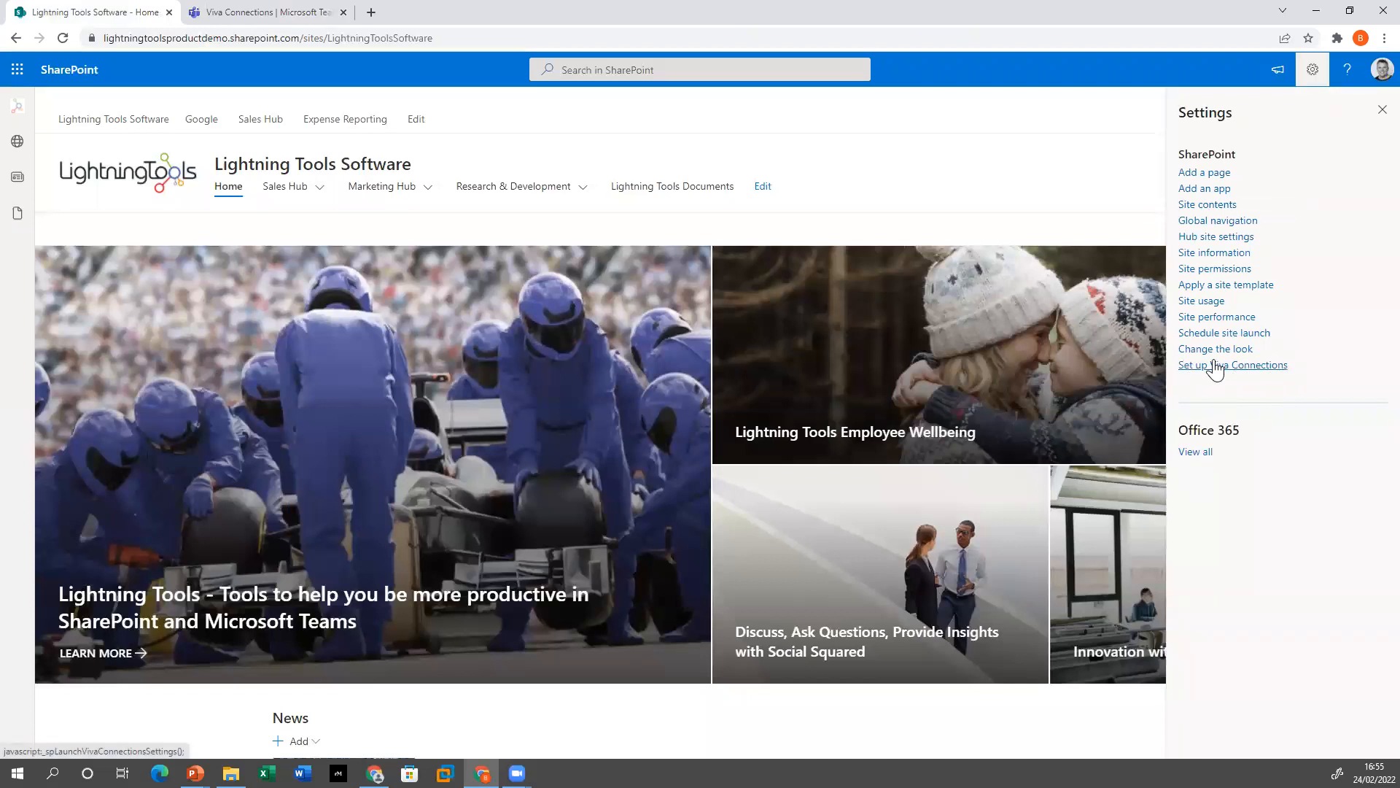
{"action": "left_click", "coordinate": [1261, 367]}
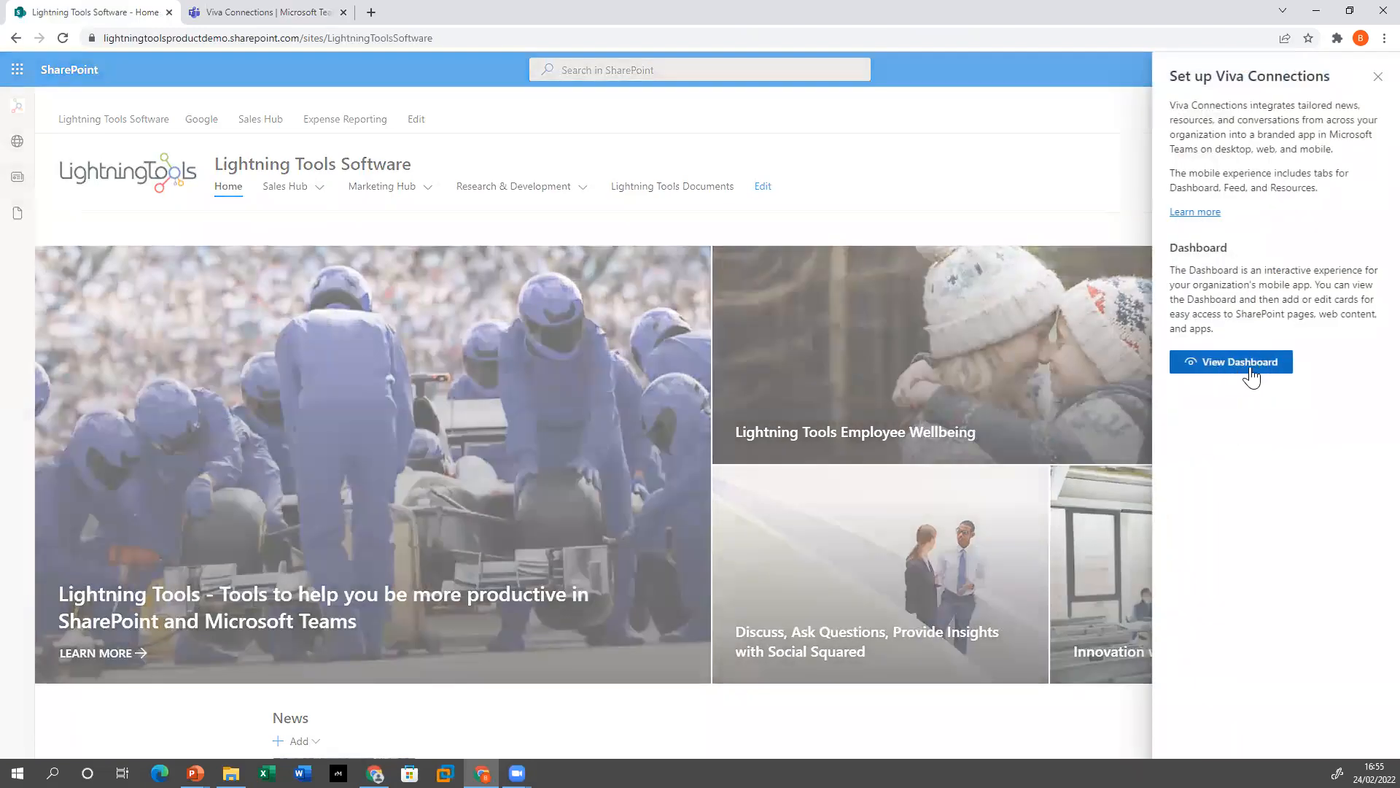
{"action": "left_click", "coordinate": [1260, 364]}
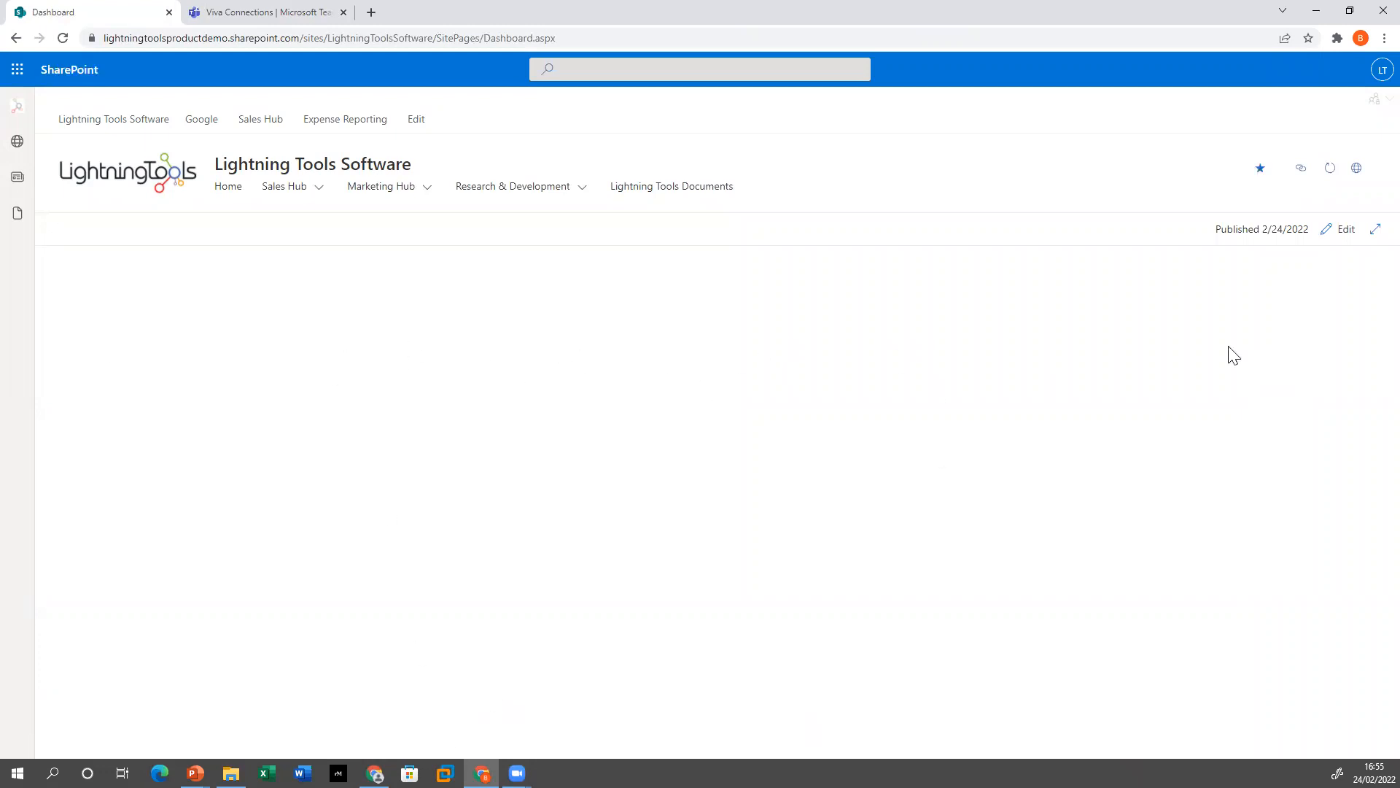
Put the dashboard in edit mode and compare its desktop and mobile layouts, finishing in the mobile view
{"action": "left_click", "coordinate": [1342, 229]}
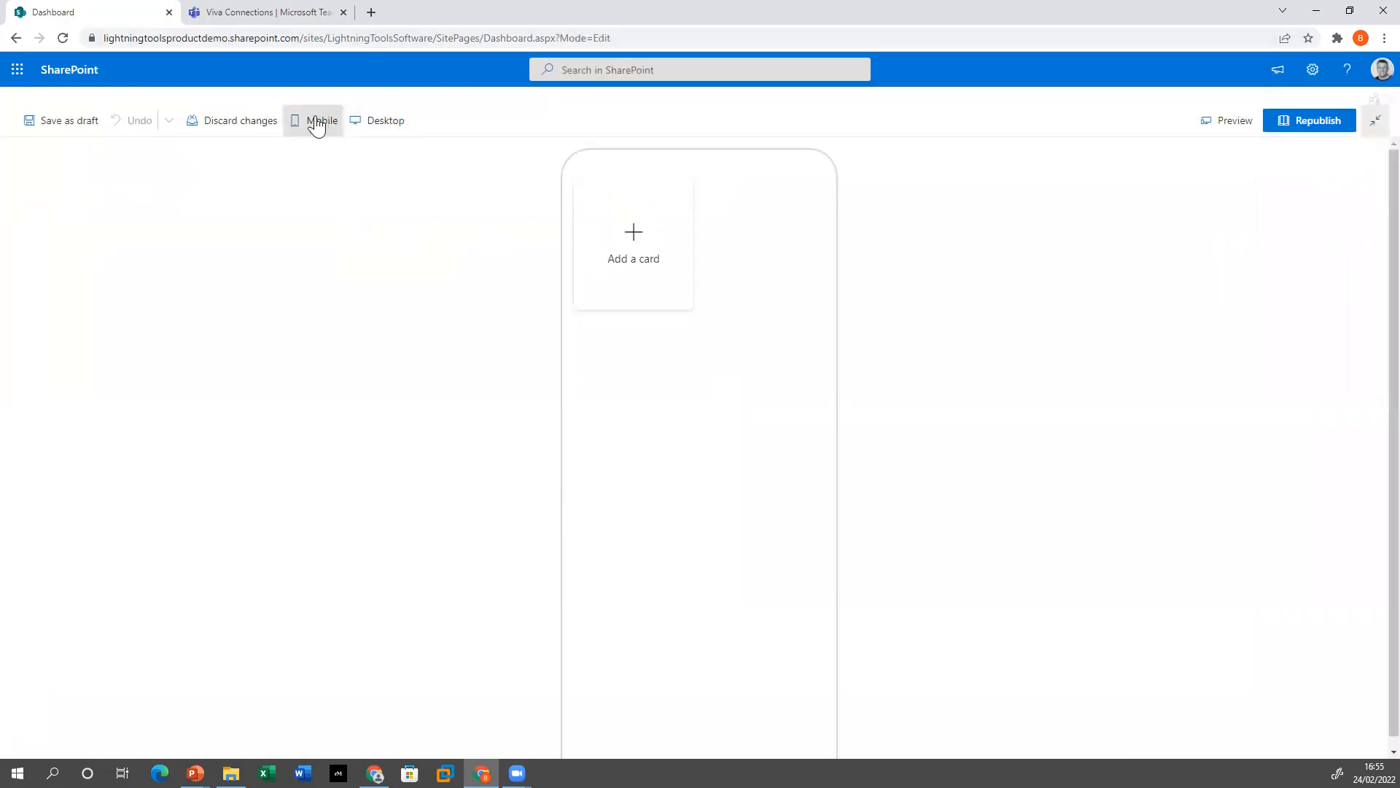
{"action": "left_click", "coordinate": [387, 131]}
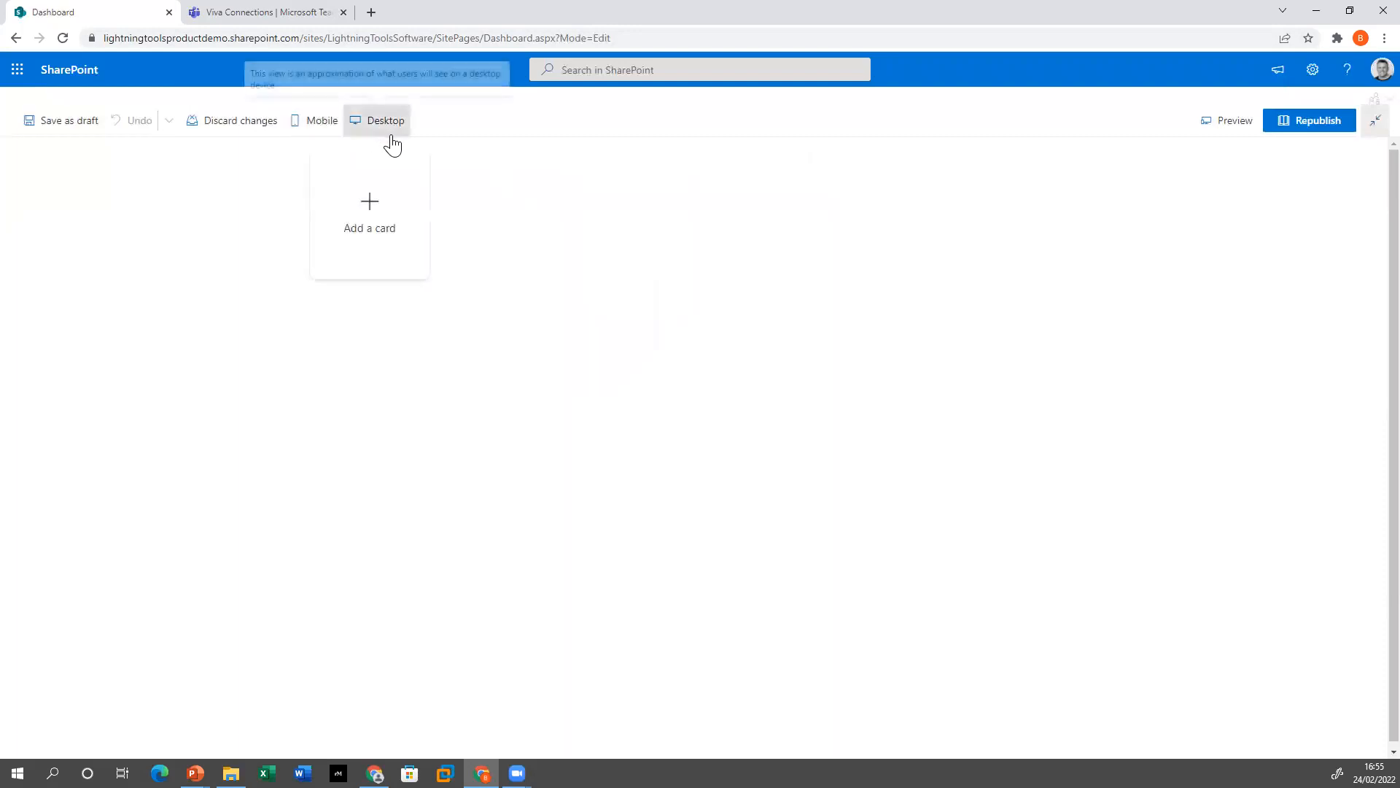
{"action": "left_click", "coordinate": [313, 126]}
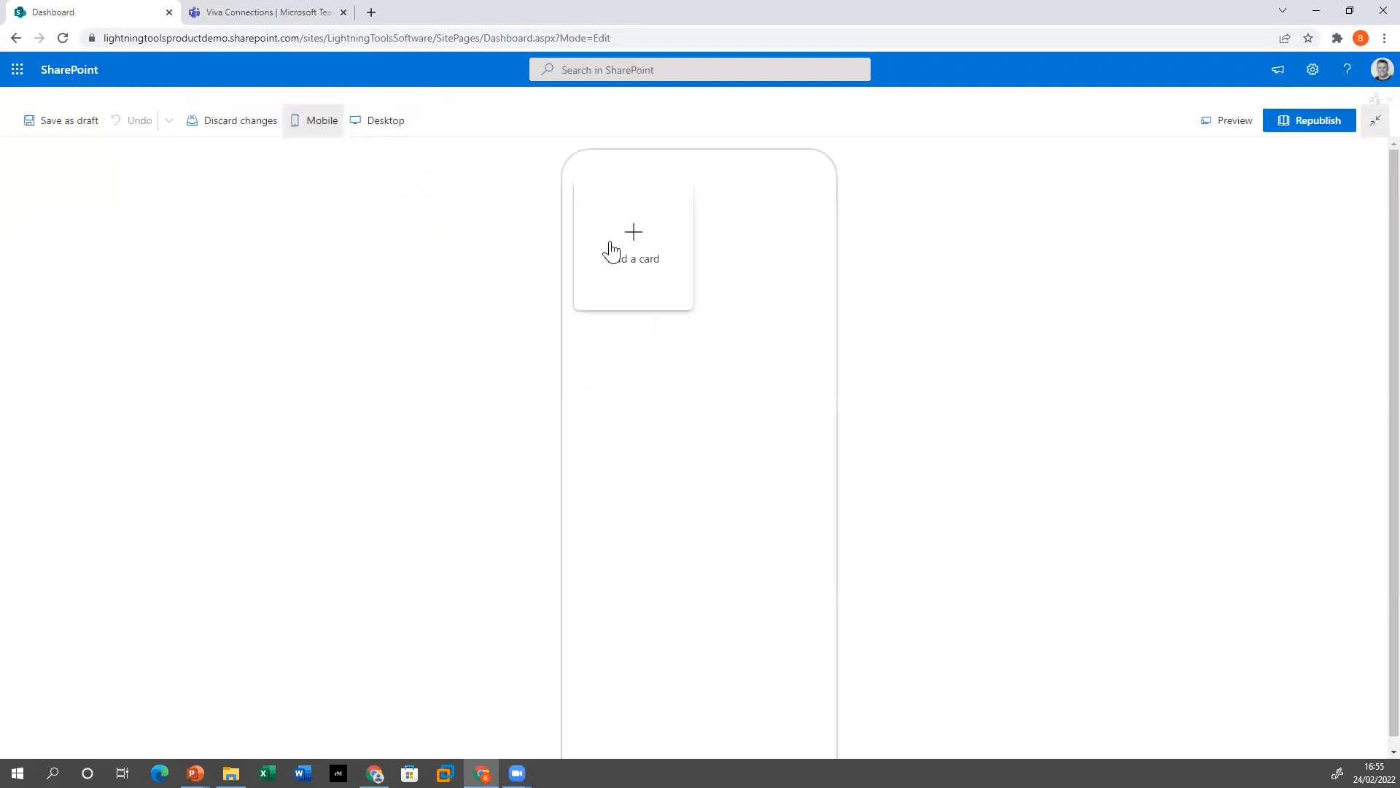
Add a Web link card to the dashboard and set its card size to Large
{"action": "left_click", "coordinate": [640, 256]}
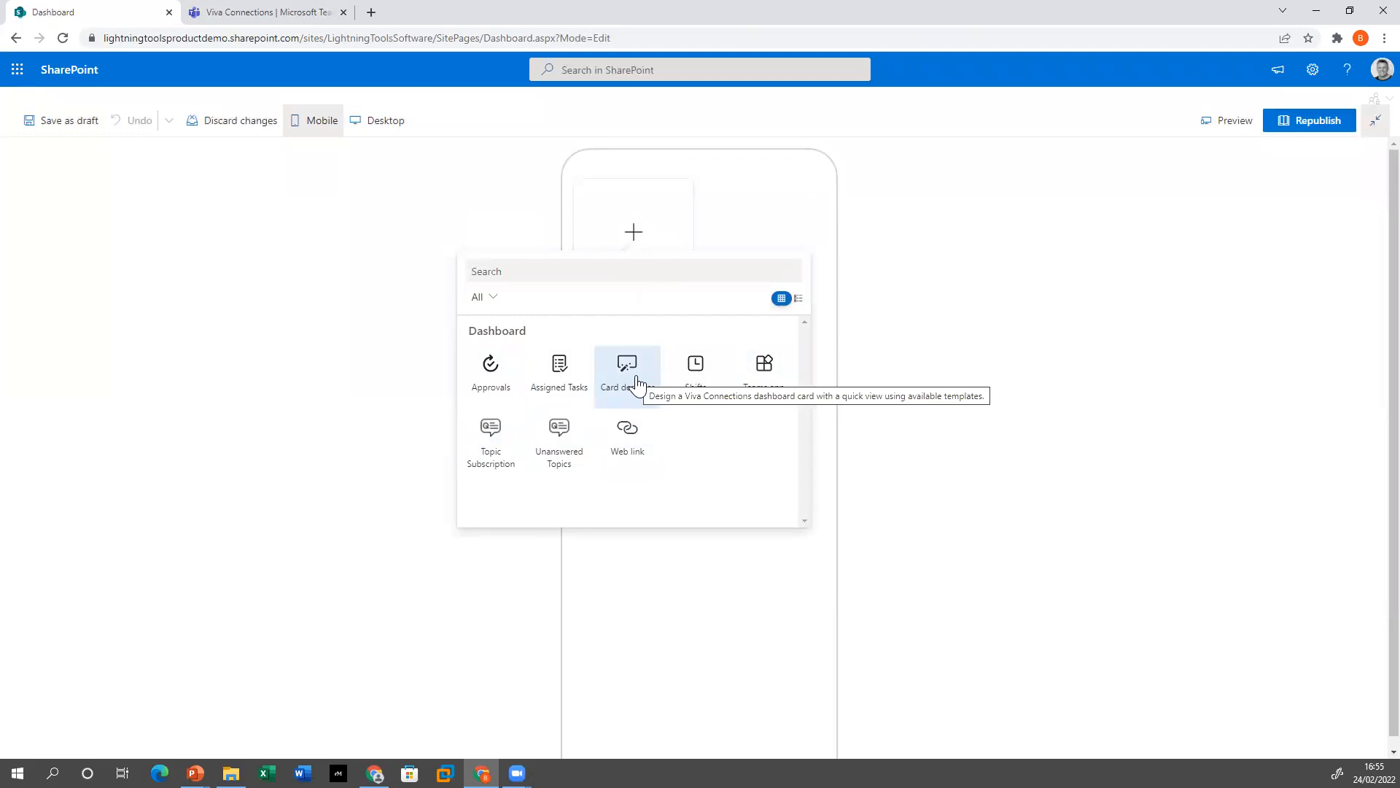
{"action": "left_click", "coordinate": [618, 448]}
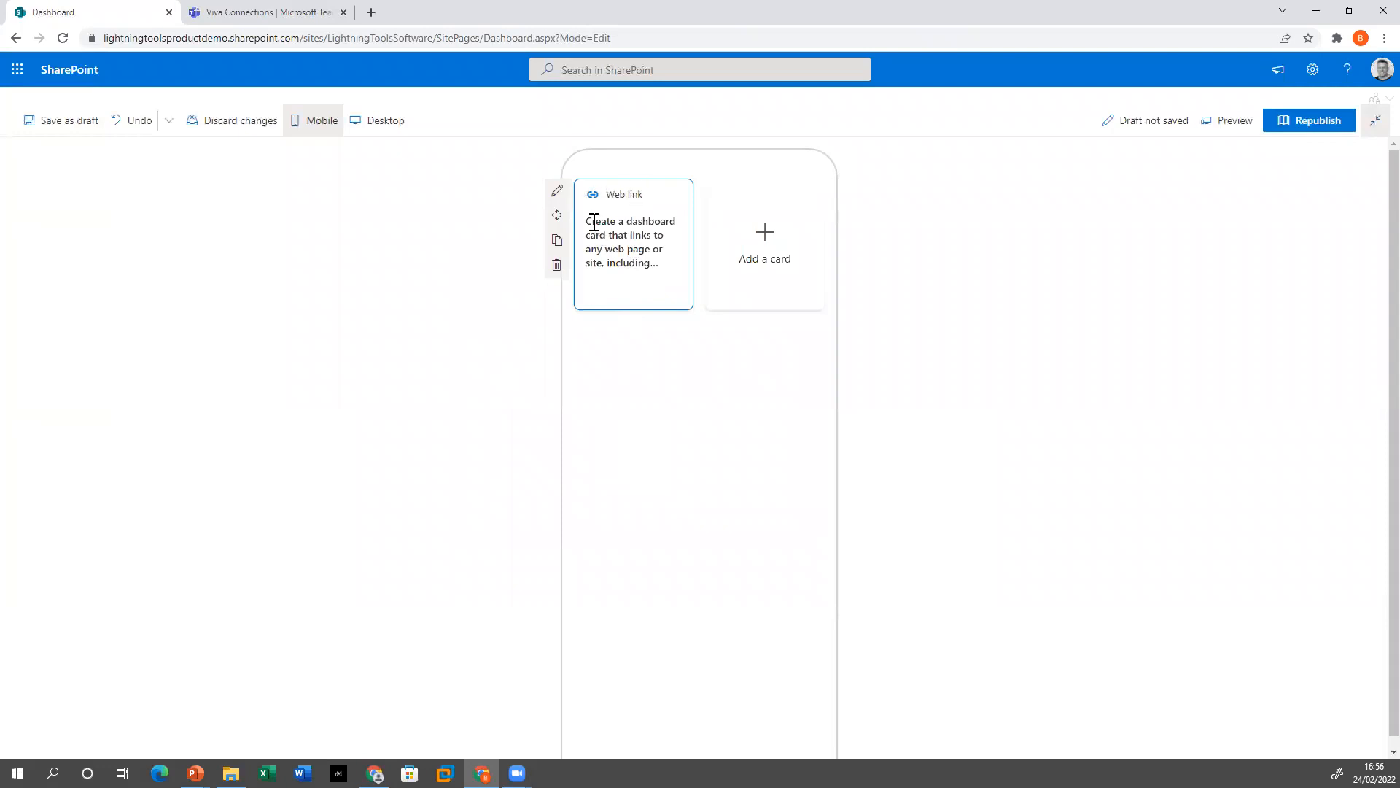
{"action": "left_click", "coordinate": [557, 191]}
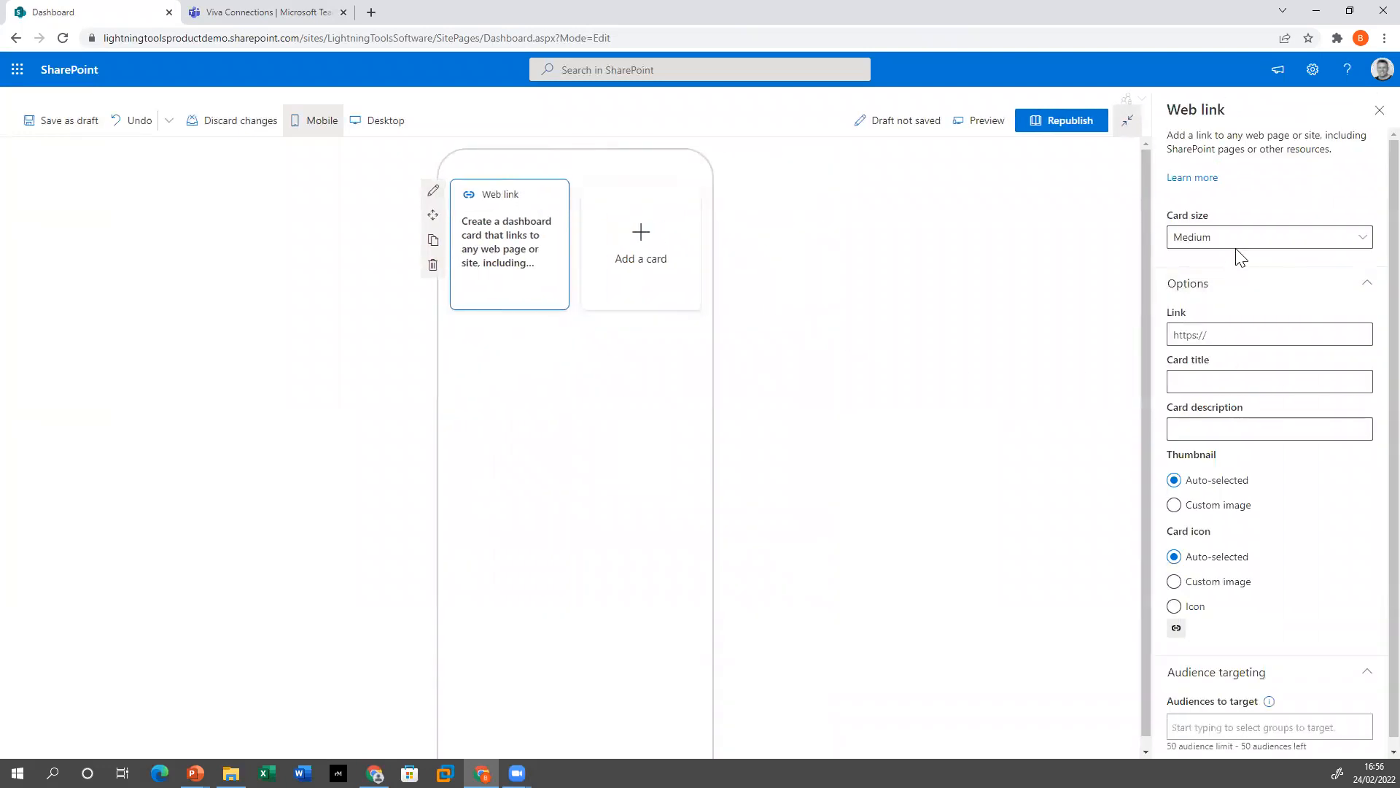
{"action": "left_click", "coordinate": [1231, 241]}
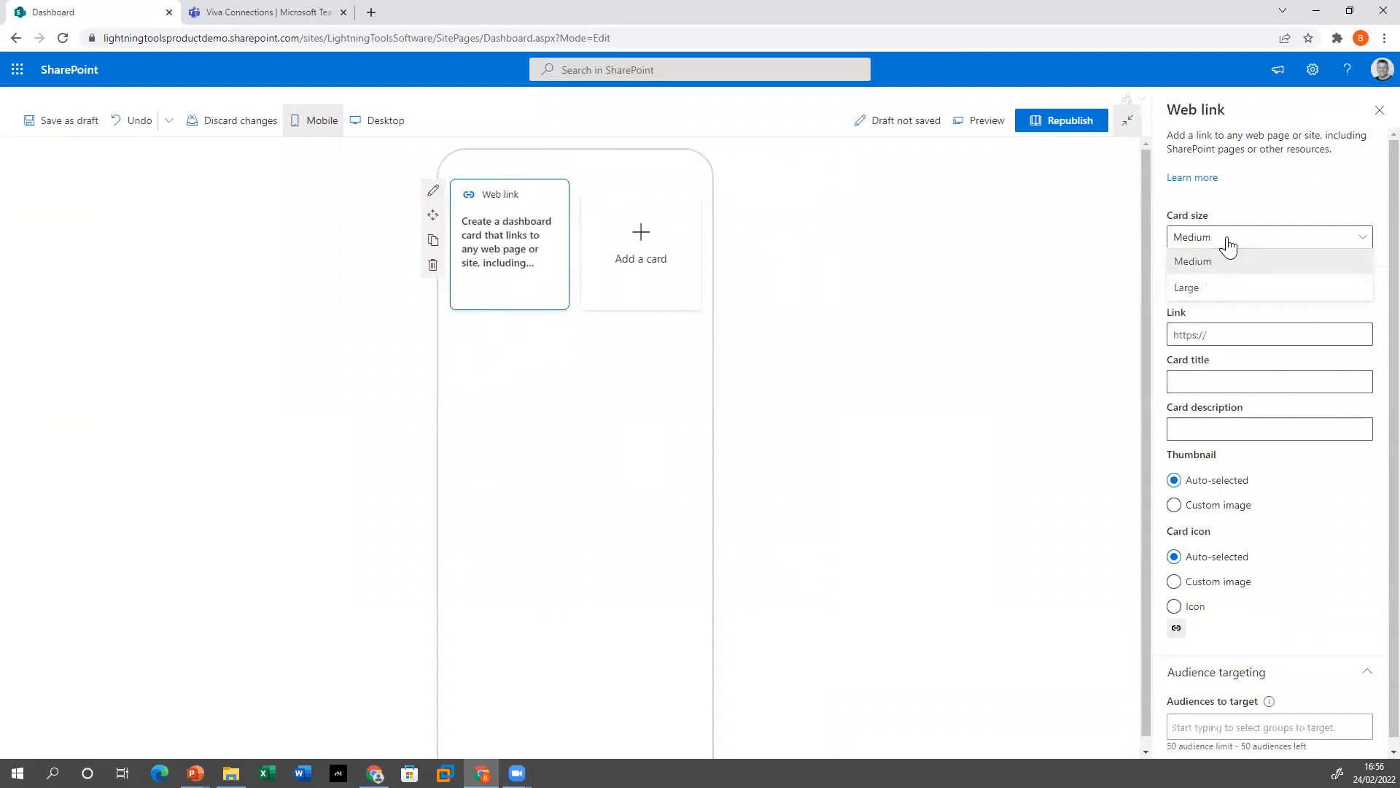
{"action": "left_click", "coordinate": [1196, 292]}
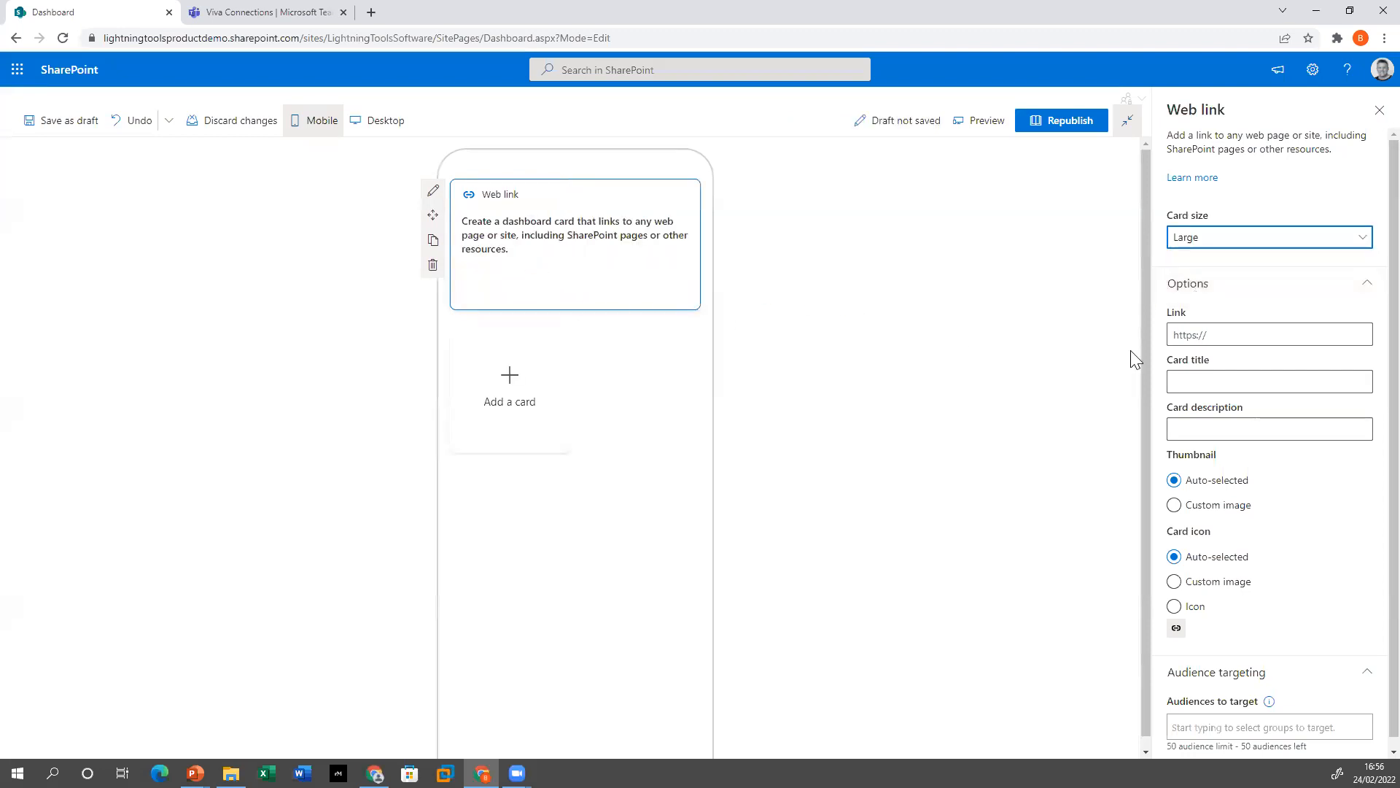
{"action": "left_click", "coordinate": [1278, 334]}
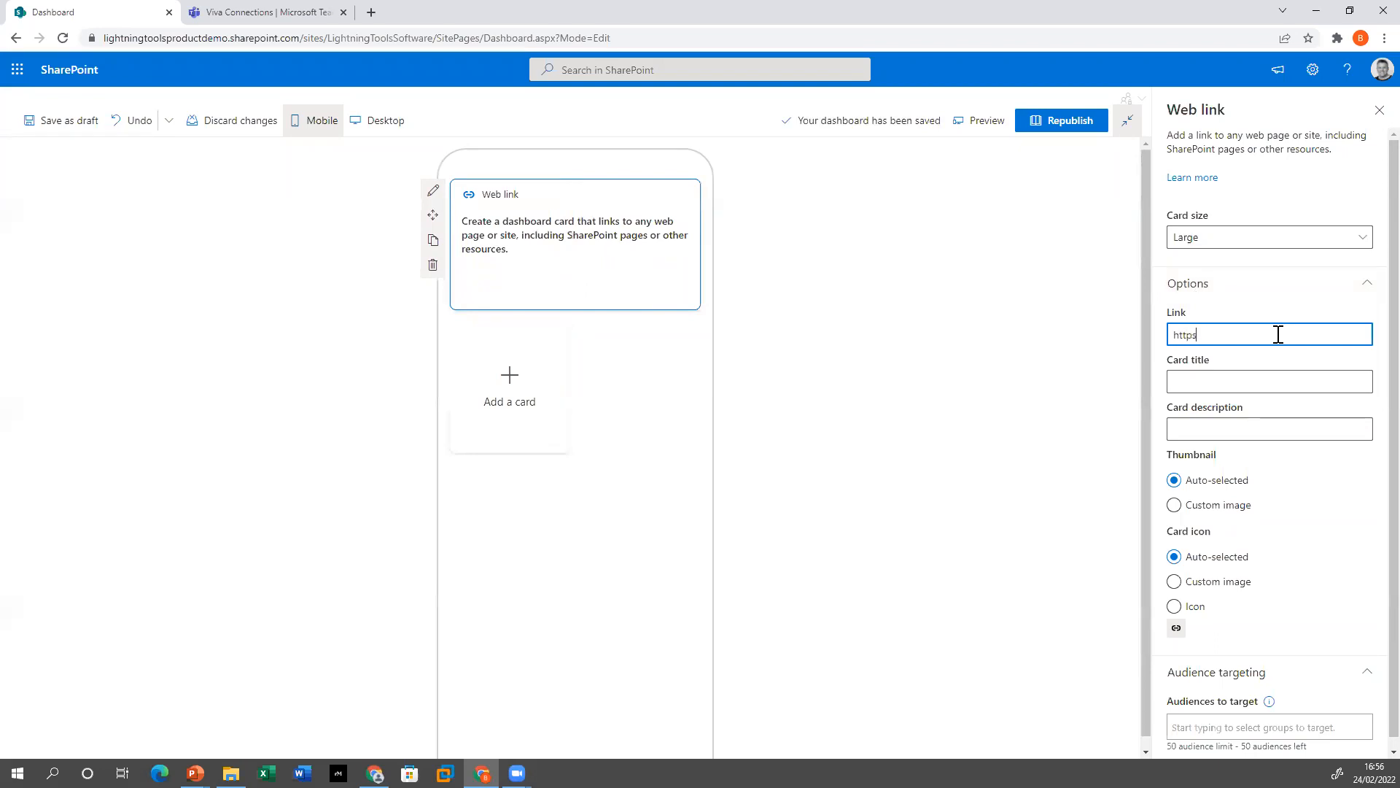
{"action": "type", "text": "https://wwww.lightningtools.com"}
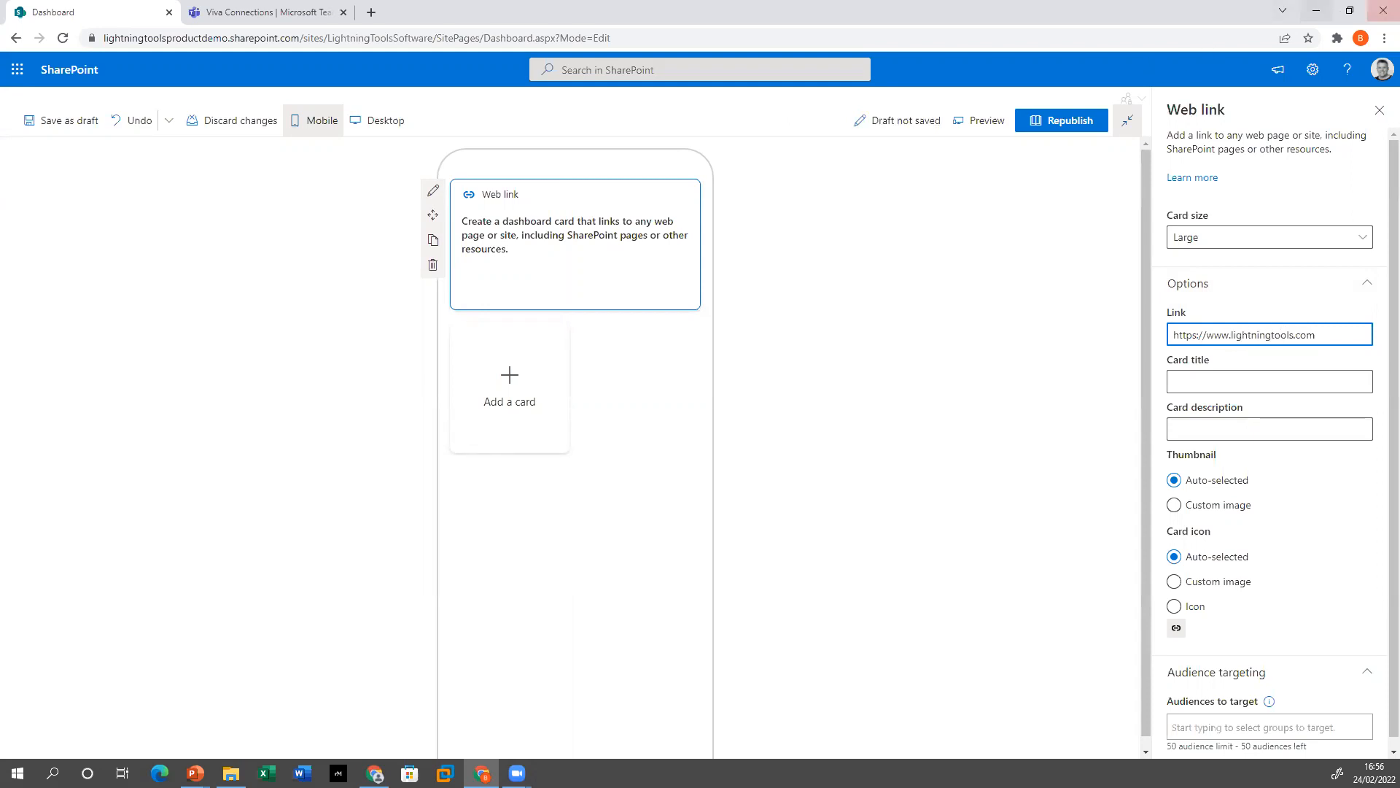
{"action": "left_click", "coordinate": [1270, 382]}
{"action": "type", "text": "Lightning"}
{"action": "key", "text": "BackSpace"}
{"action": "key", "text": "BackSpace"}
{"action": "key", "text": "BackSpace"}
{"action": "key", "text": "BackSpace"}
{"action": "key", "text": "BackSpace"}
{"action": "key", "text": "BackSpace"}
{"action": "key", "text": "BackSpace"}
{"action": "key", "text": "BackSpace"}
{"action": "key", "text": "BackSpace"}
{"action": "key", "text": "BackSpace"}
{"action": "key", "text": "BackSpace"}
{"action": "key", "text": "BackSpace"}
{"action": "key", "text": "BackSpace"}
{"action": "key", "text": "BackSpace"}
{"action": "key", "text": "BackSpace"}
{"action": "key", "text": "BackSpace"}
{"action": "key", "text": "BackSpace"}
{"action": "key", "text": "BackSpace"}
{"action": "key", "text": "BackSpace"}
{"action": "key", "text": "BackSpace"}
{"action": "key", "text": "BackSpace"}
{"action": "key", "text": "BackSpace"}
{"action": "key", "text": "BackSpace"}
{"action": "key", "text": "BackSpace"}
{"action": "key", "text": "BackSpace"}
{"action": "key", "text": "BackSpace"}
{"action": "key", "text": "BackSpace"}
{"action": "key", "text": "BackSpace"}
{"action": "key", "text": "BackSpace"}
{"action": "key", "text": "BackSpace"}
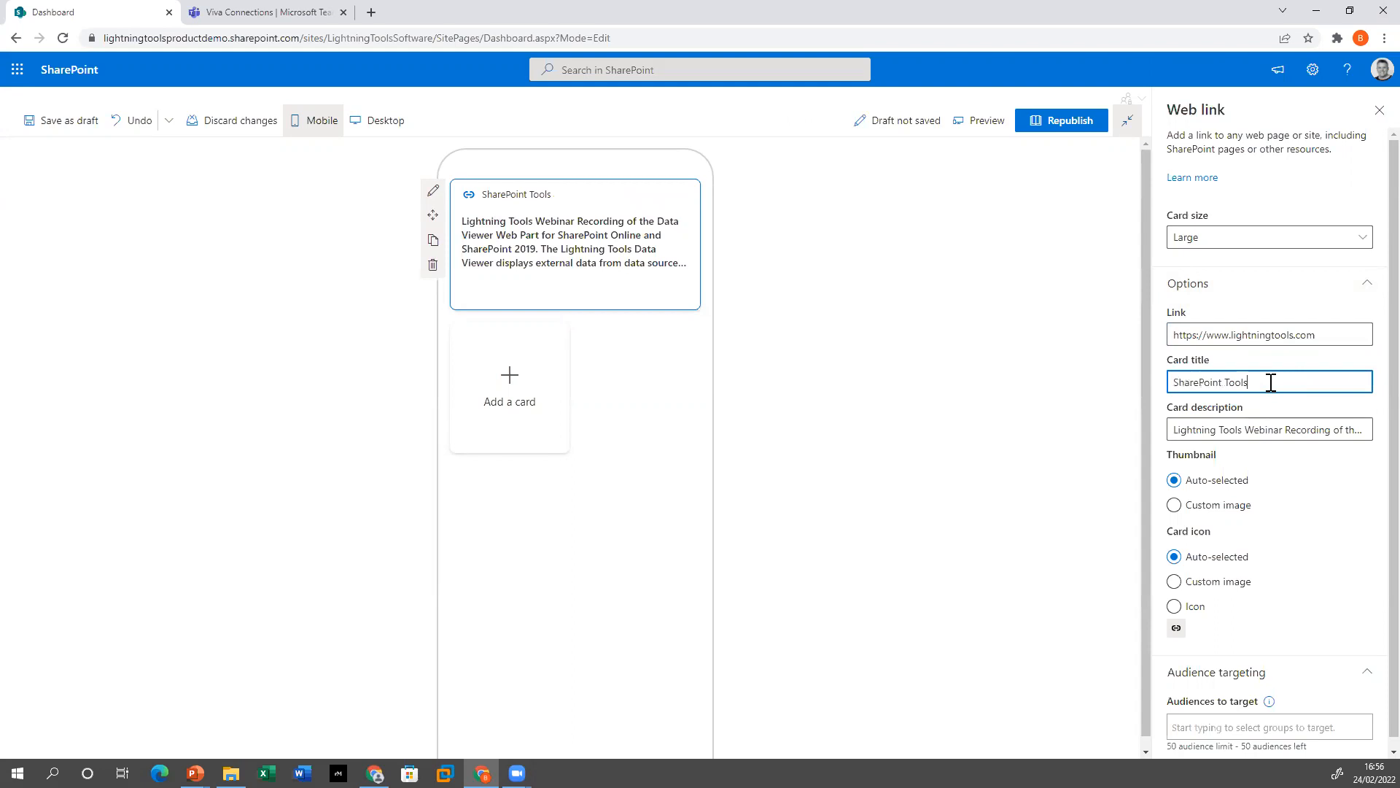
Give the Web link card a custom thumbnail, using the recent global navigation logo with the coloured circles
{"action": "left_click_drag", "start_coordinate": [1329, 487], "coordinate": [1320, 436]}
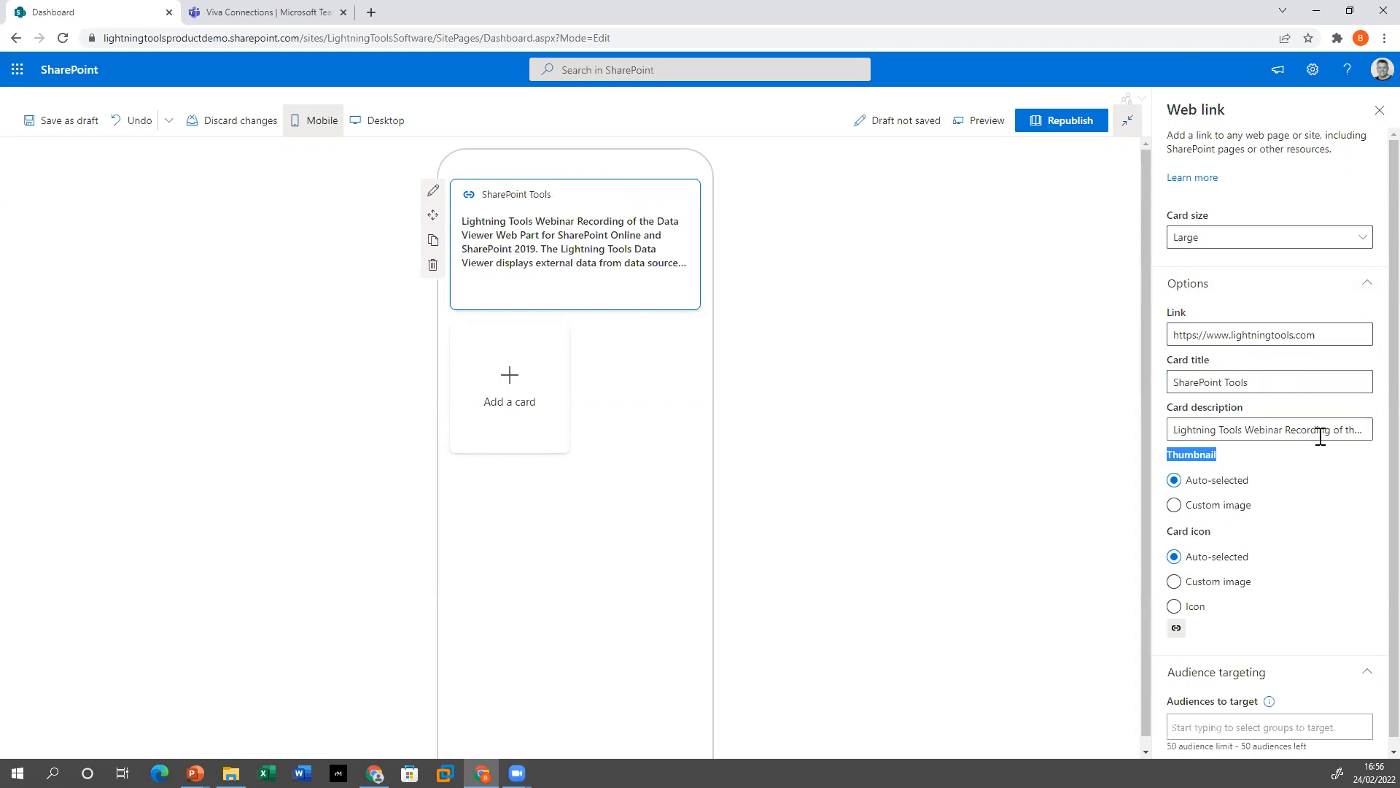
{"action": "left_click", "coordinate": [1174, 505]}
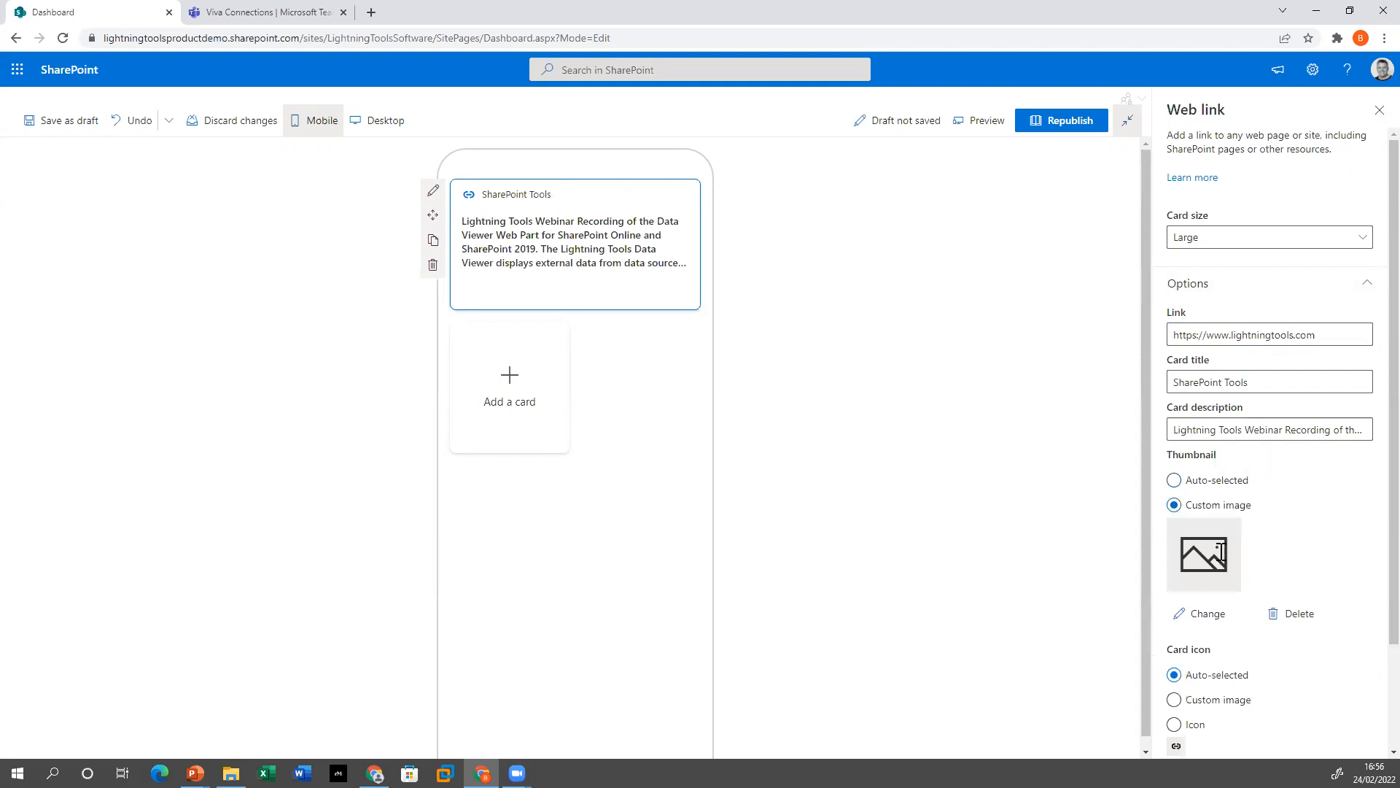
{"action": "left_click", "coordinate": [1211, 616]}
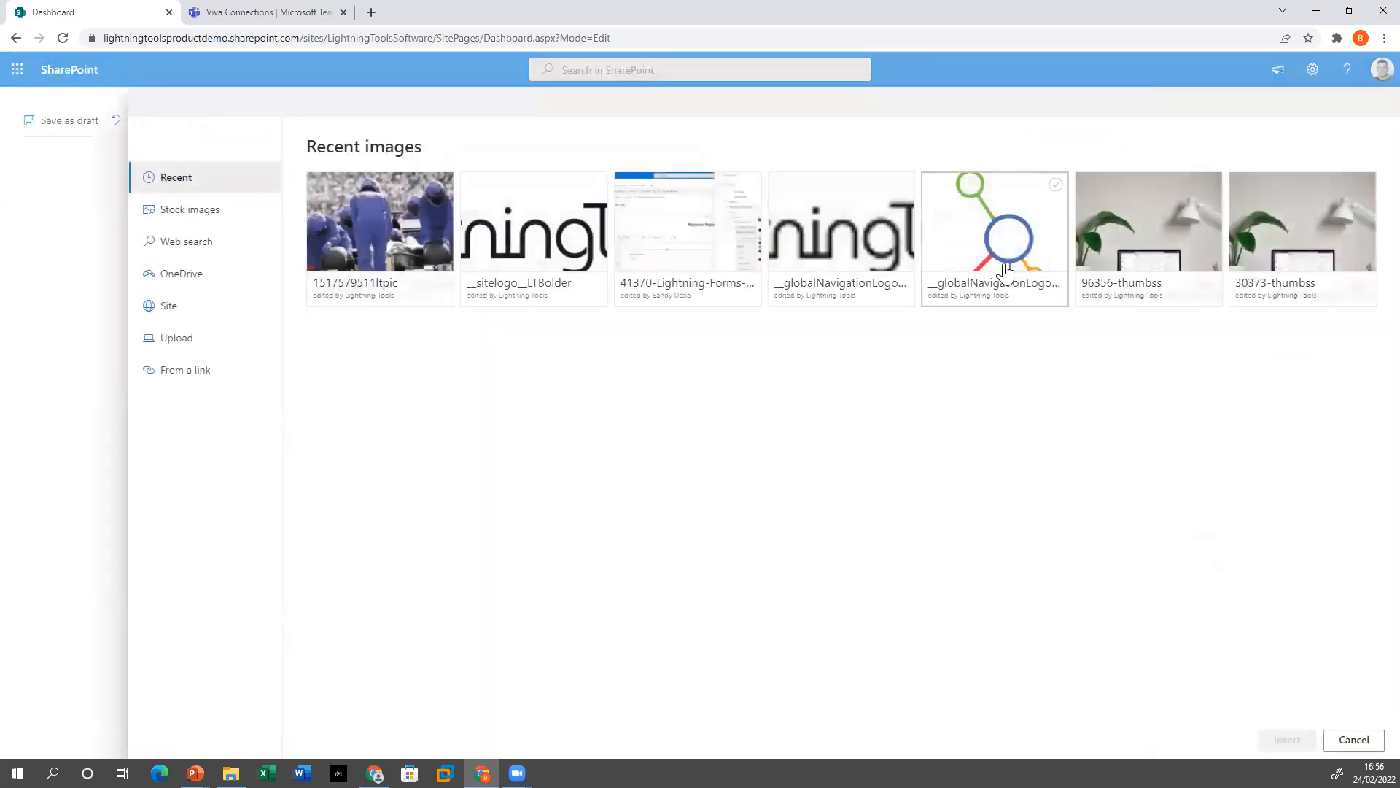
{"action": "left_click", "coordinate": [1005, 252]}
{"action": "left_click", "coordinate": [1285, 739]}
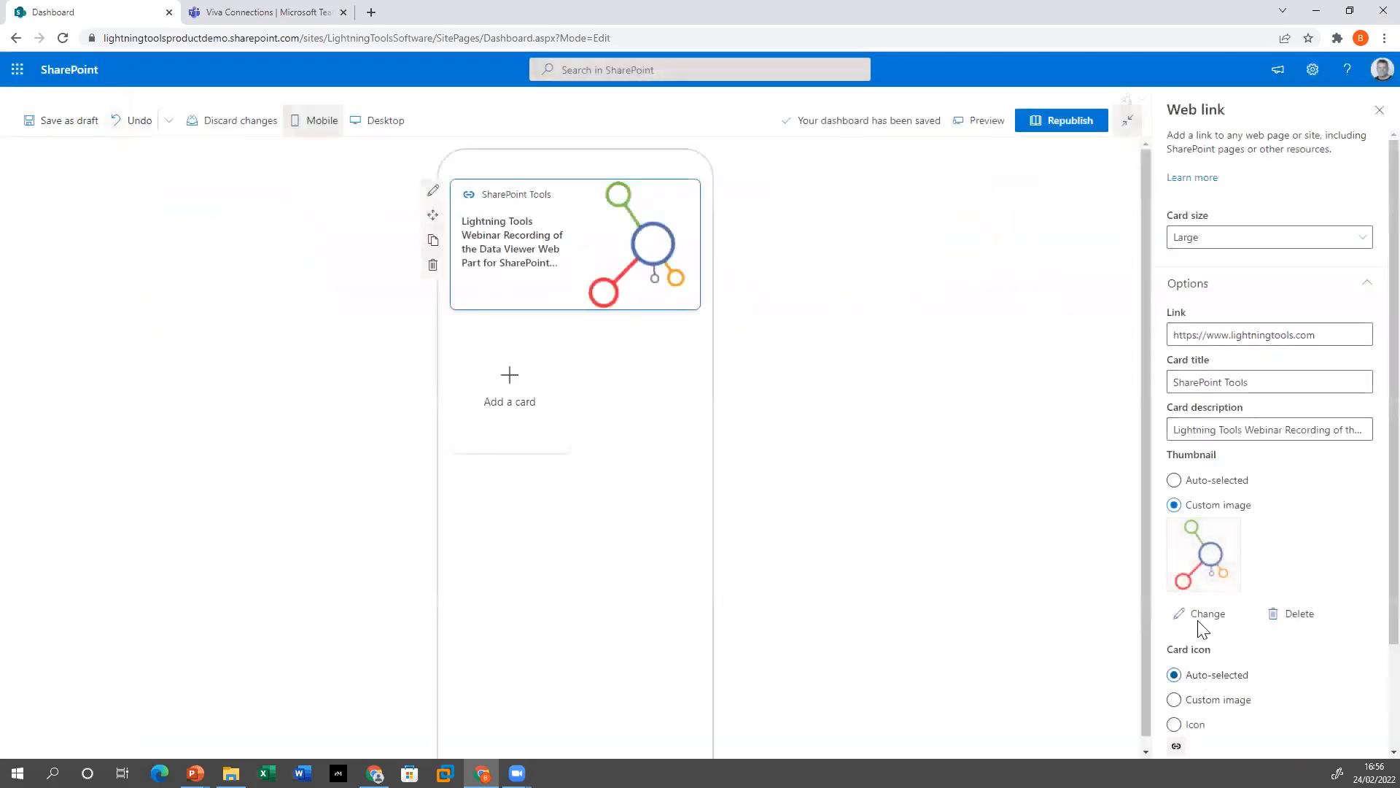
Republish the dashboard with the Web link card, test the card's link, and return to the dashboard
{"action": "scroll", "coordinate": [1301, 511], "scroll_direction": "down", "scroll_amount": 2}
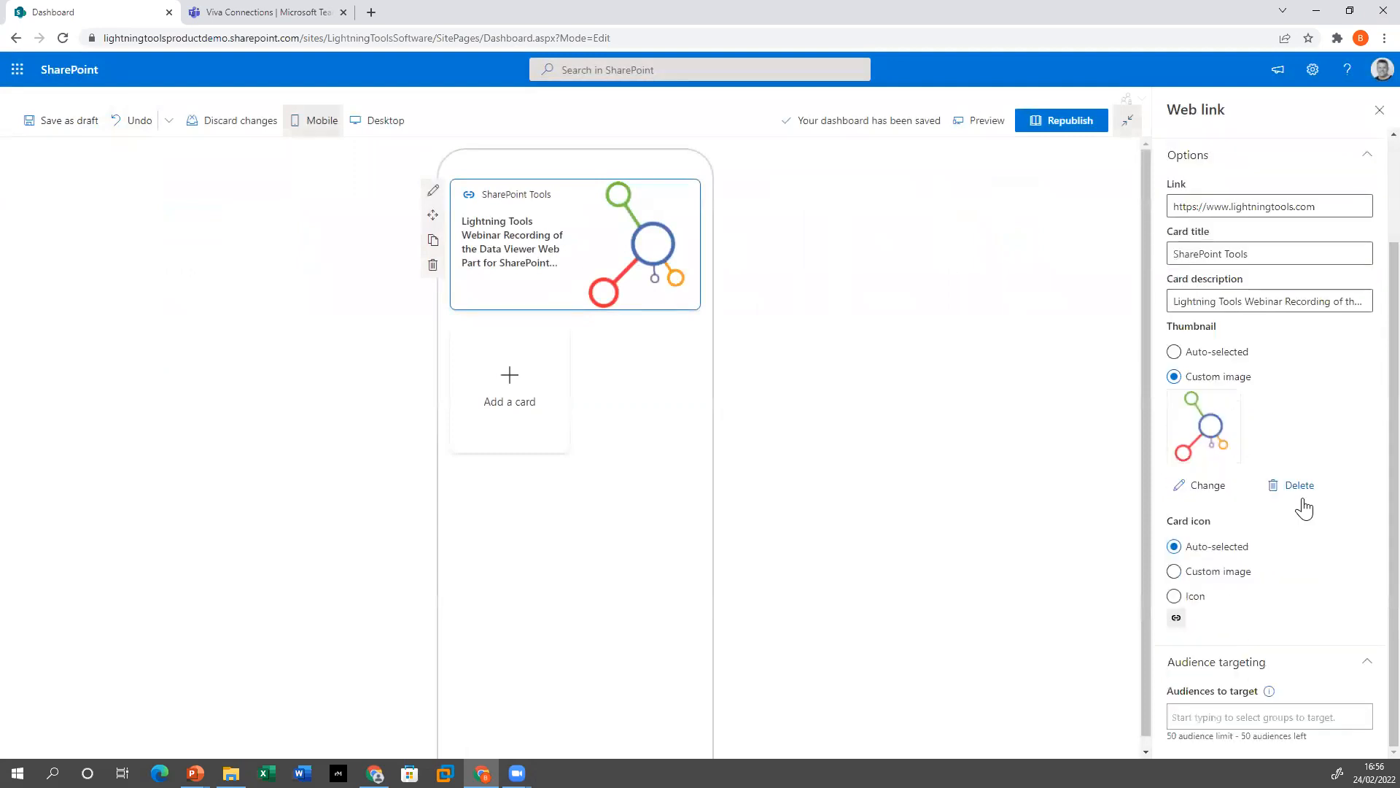
{"action": "left_click", "coordinate": [1219, 716]}
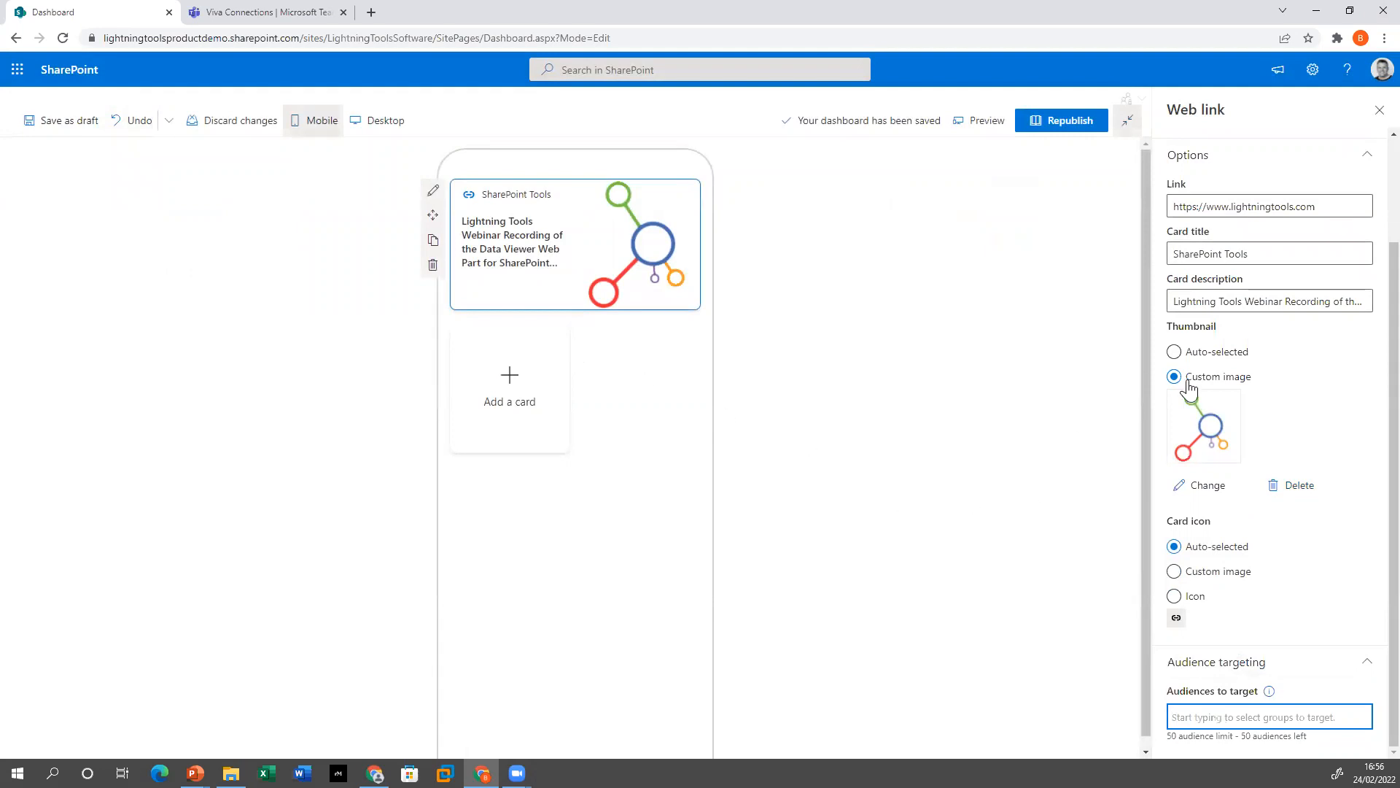
{"action": "left_click", "coordinate": [1071, 124]}
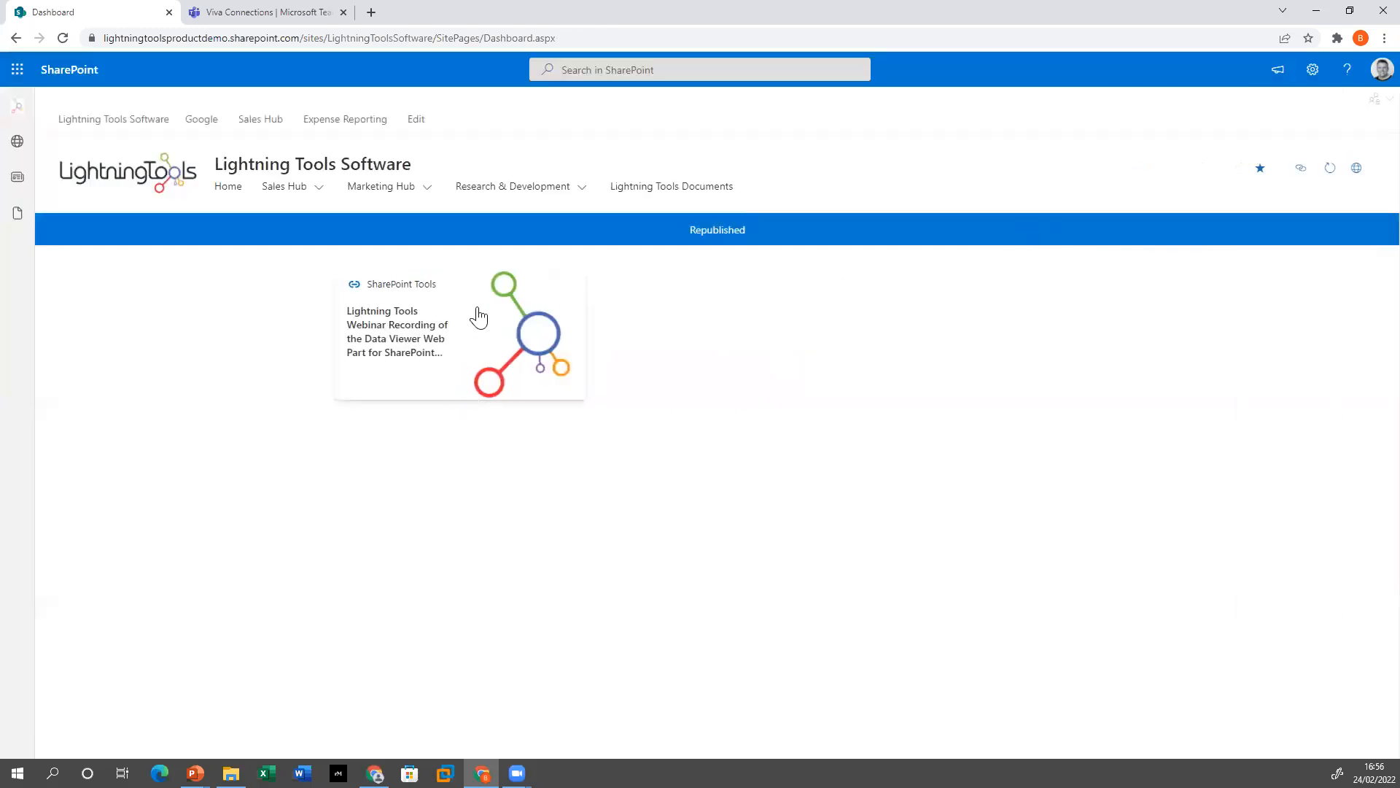
{"action": "left_click", "coordinate": [421, 336]}
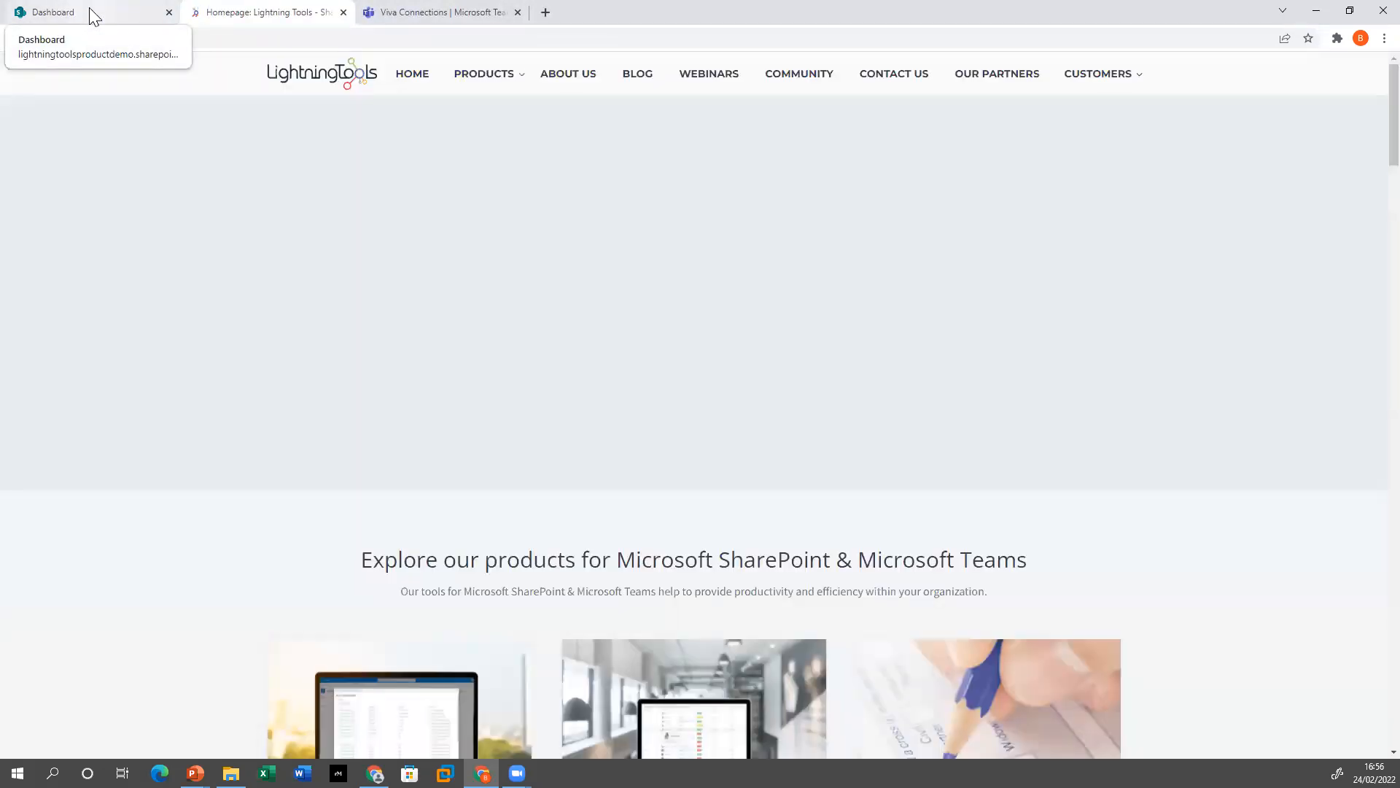
{"action": "left_click", "coordinate": [94, 16]}
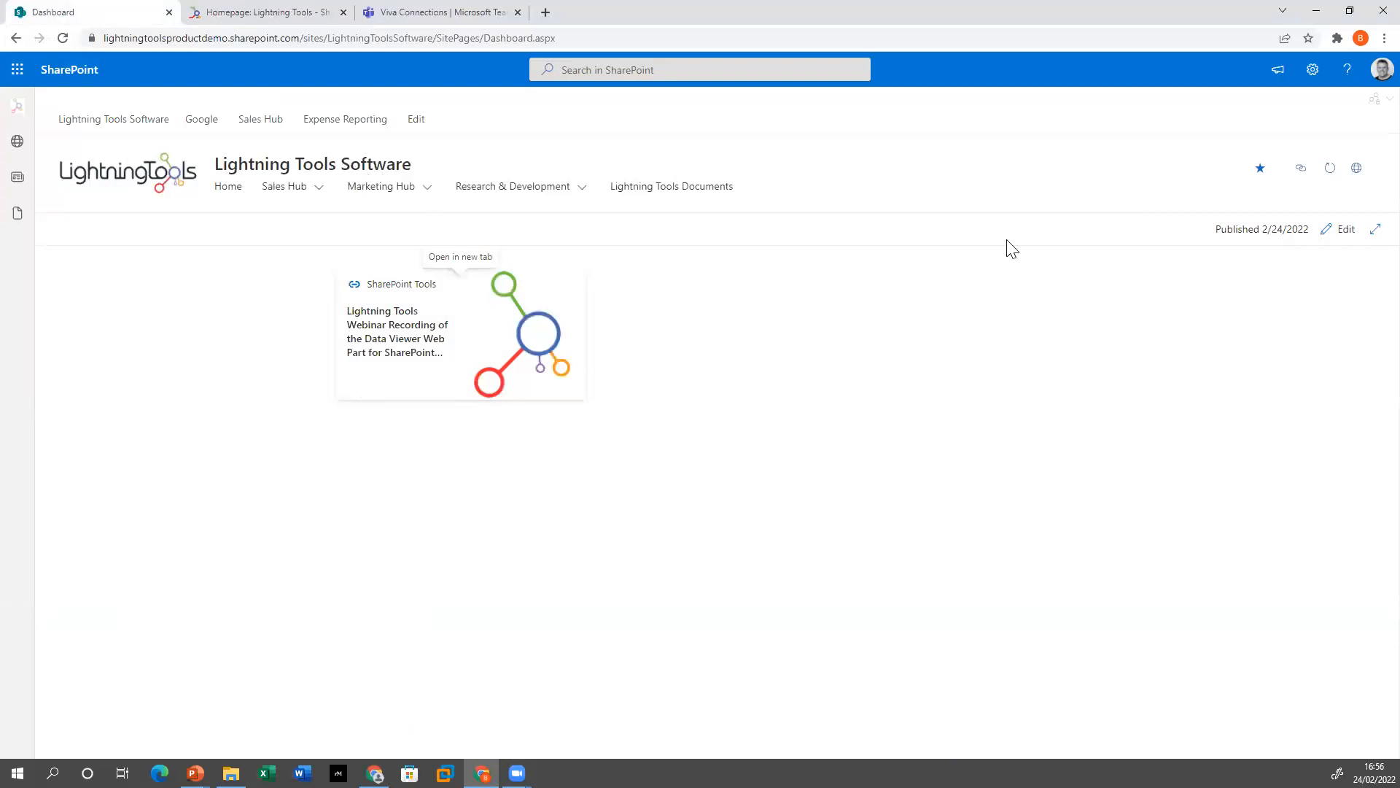
Edit the dashboard again and add an Unanswered Topics card and a Topic Subscription card
{"action": "left_click", "coordinate": [1344, 231]}
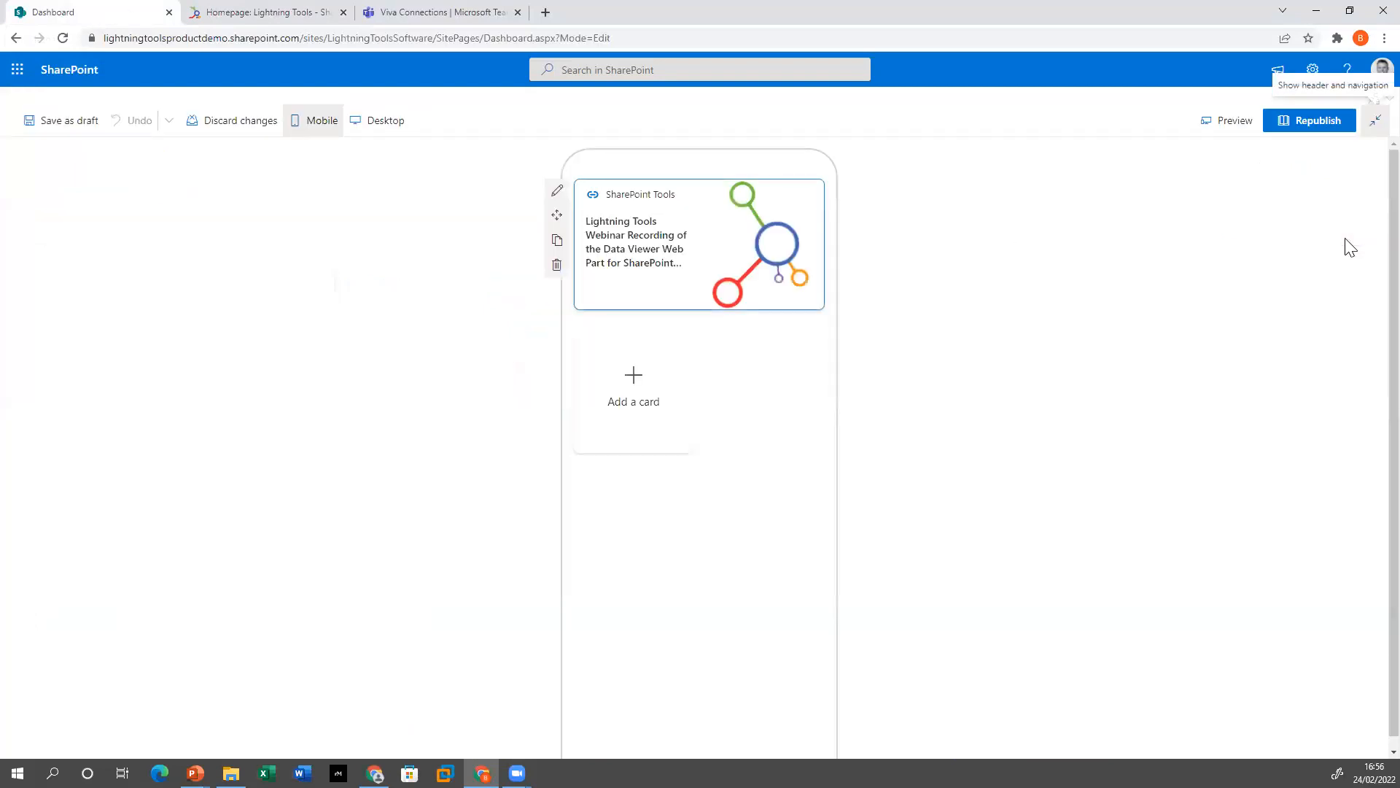
{"action": "left_click", "coordinate": [634, 377]}
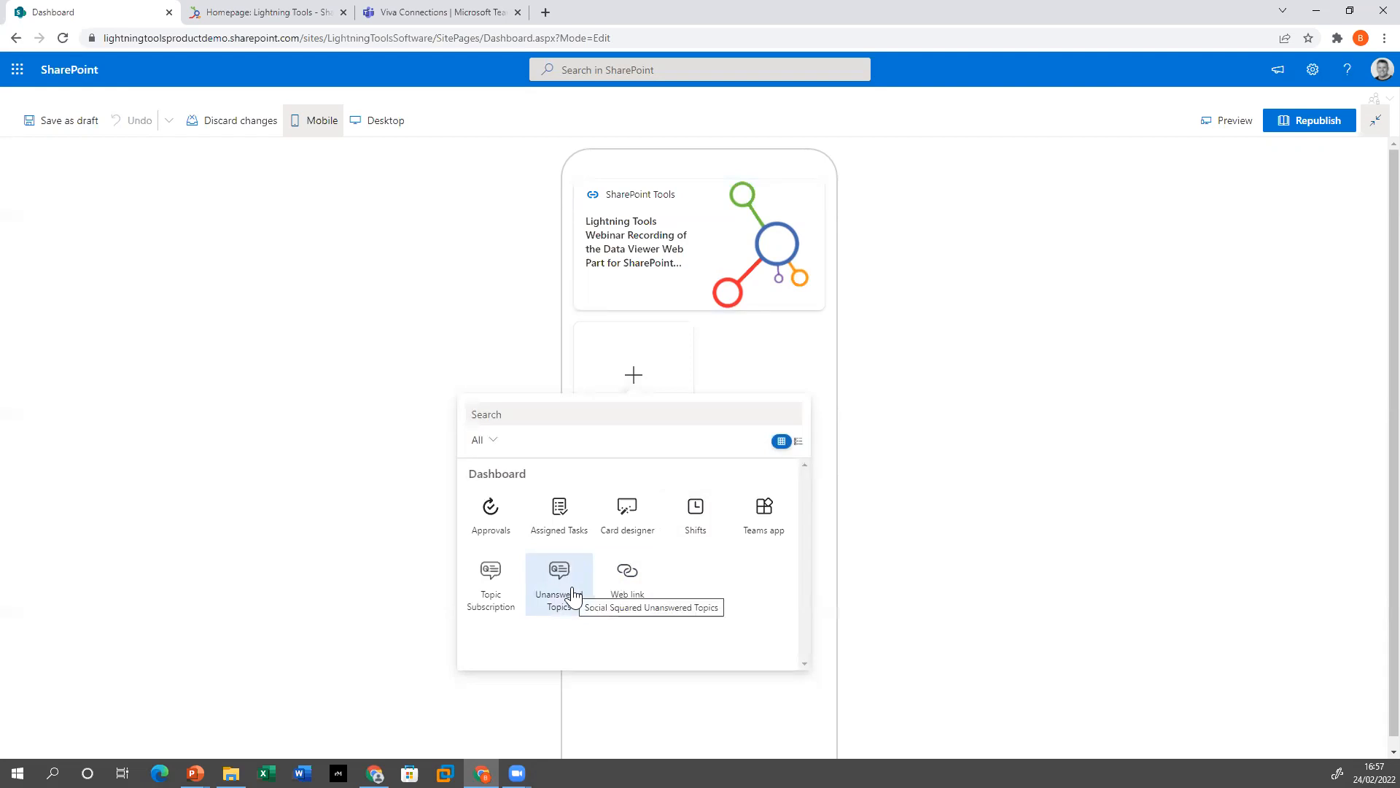
{"action": "left_click", "coordinate": [572, 616]}
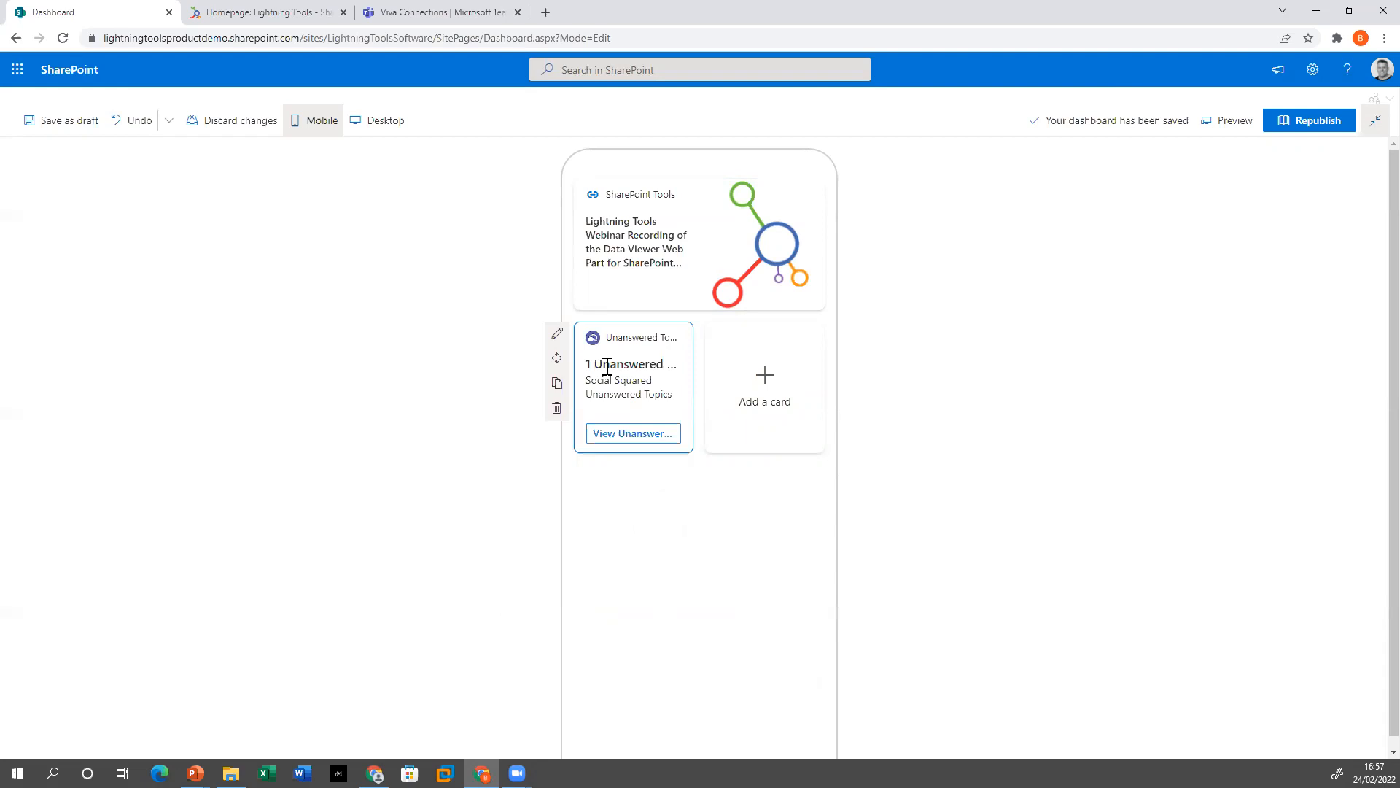
{"action": "left_click", "coordinate": [764, 386]}
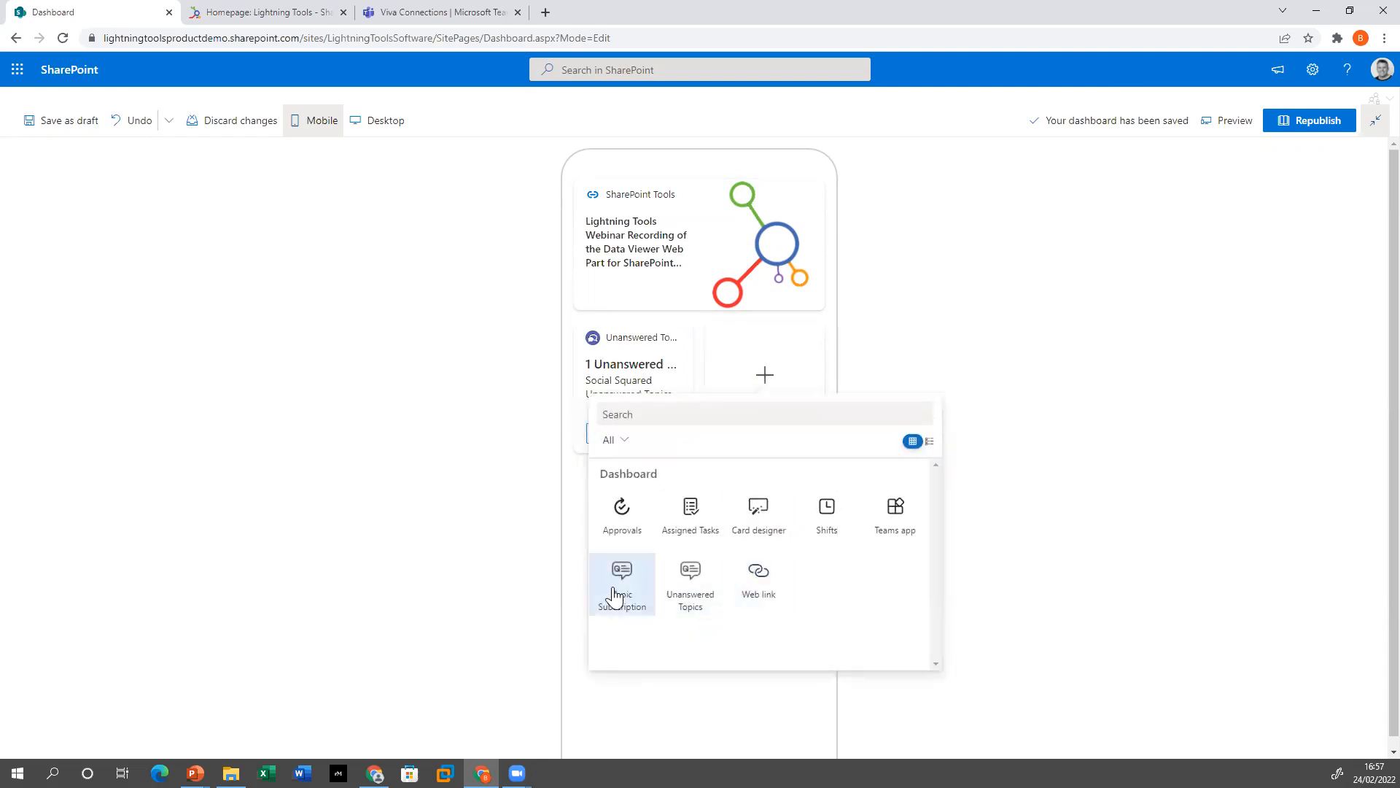
{"action": "left_click", "coordinate": [622, 583]}
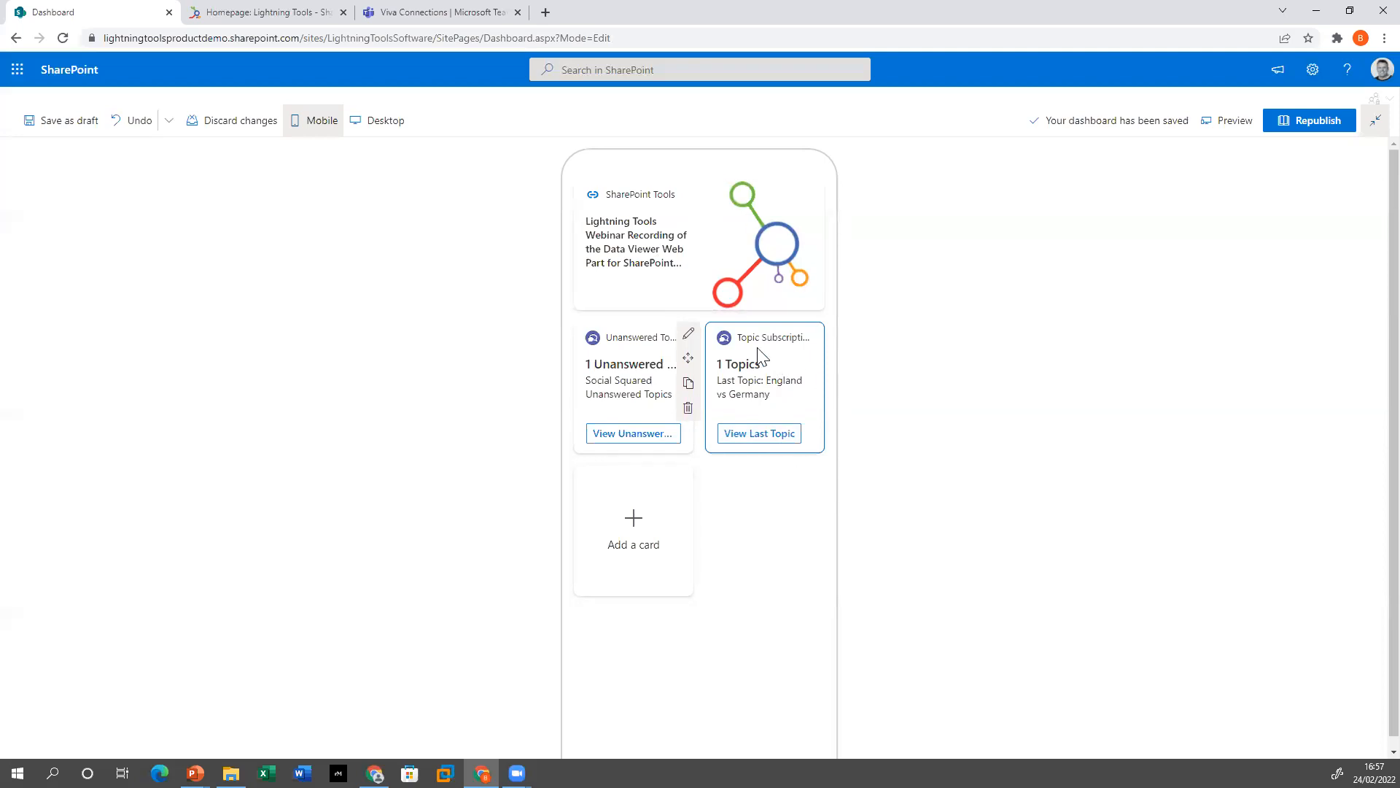
Set the Topic Subscription card's size to Large and its forum group to Sports
{"action": "left_click", "coordinate": [688, 334]}
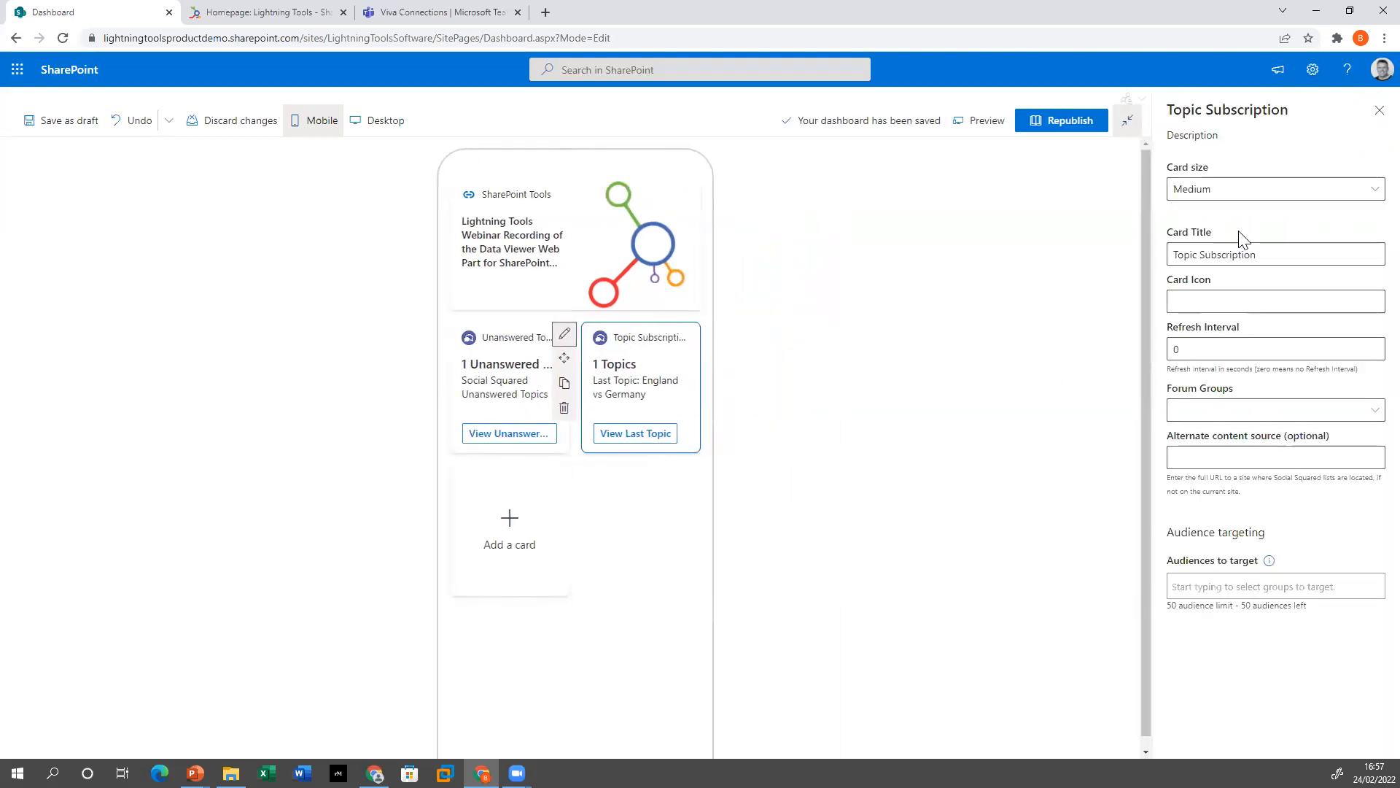
{"action": "left_click", "coordinate": [1250, 196]}
{"action": "left_click", "coordinate": [1243, 237]}
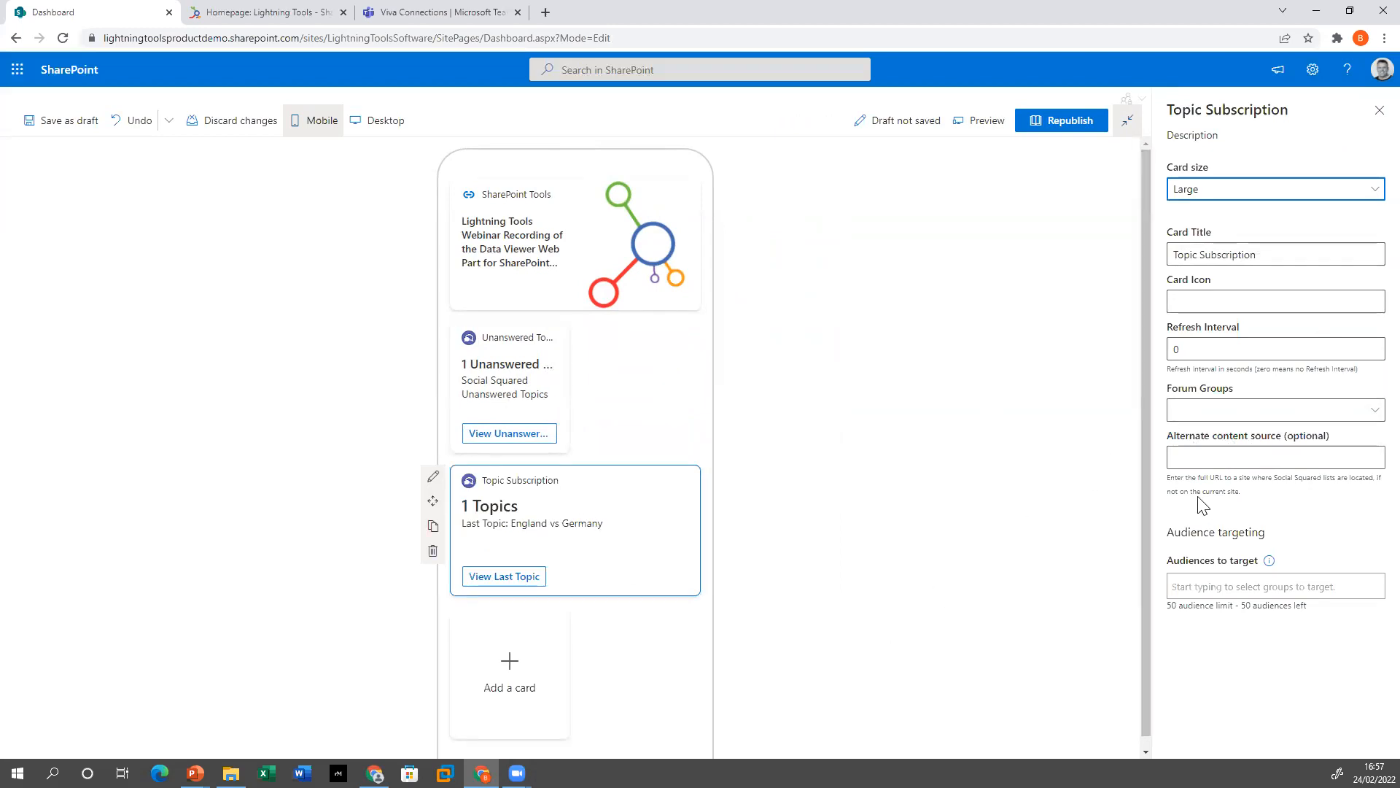
{"action": "left_click", "coordinate": [1368, 413]}
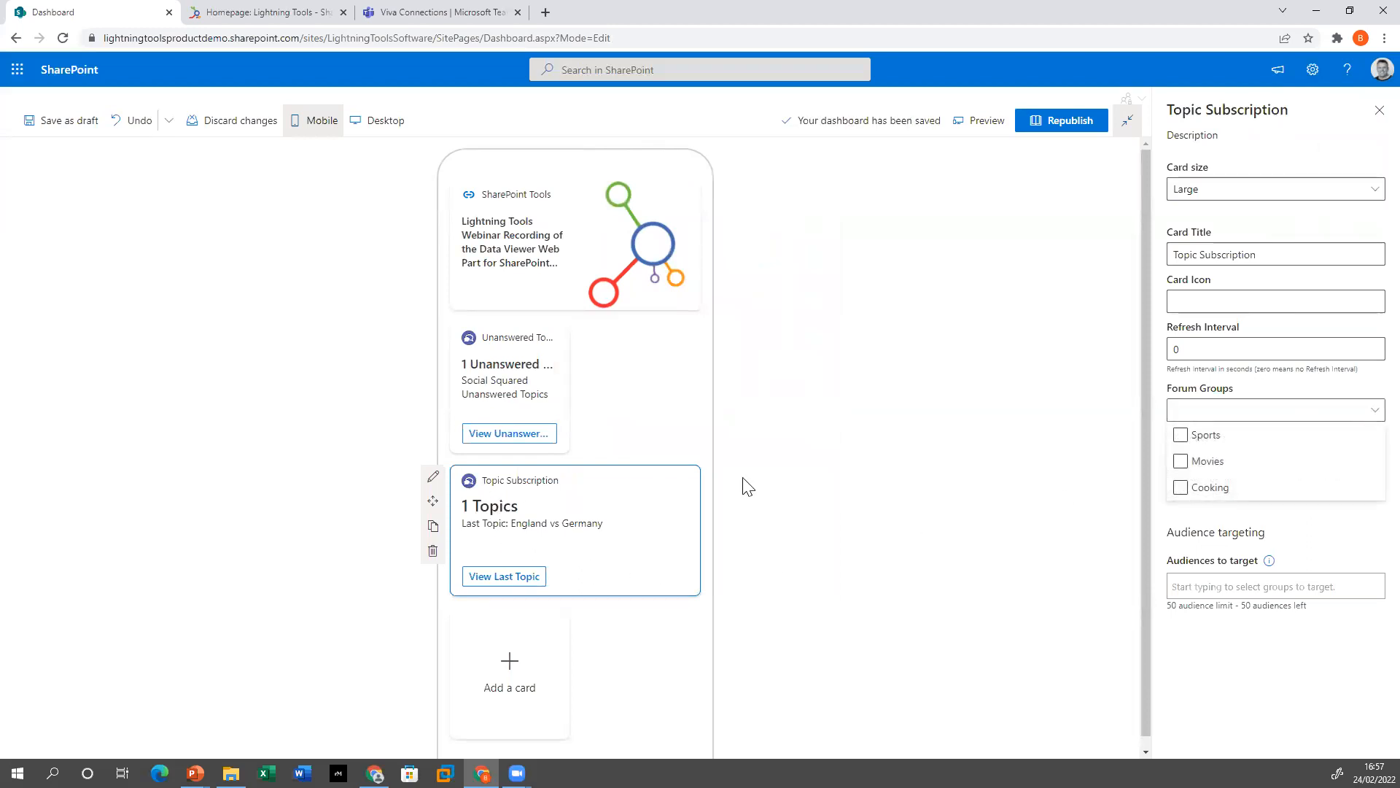
{"action": "left_click", "coordinate": [1175, 437]}
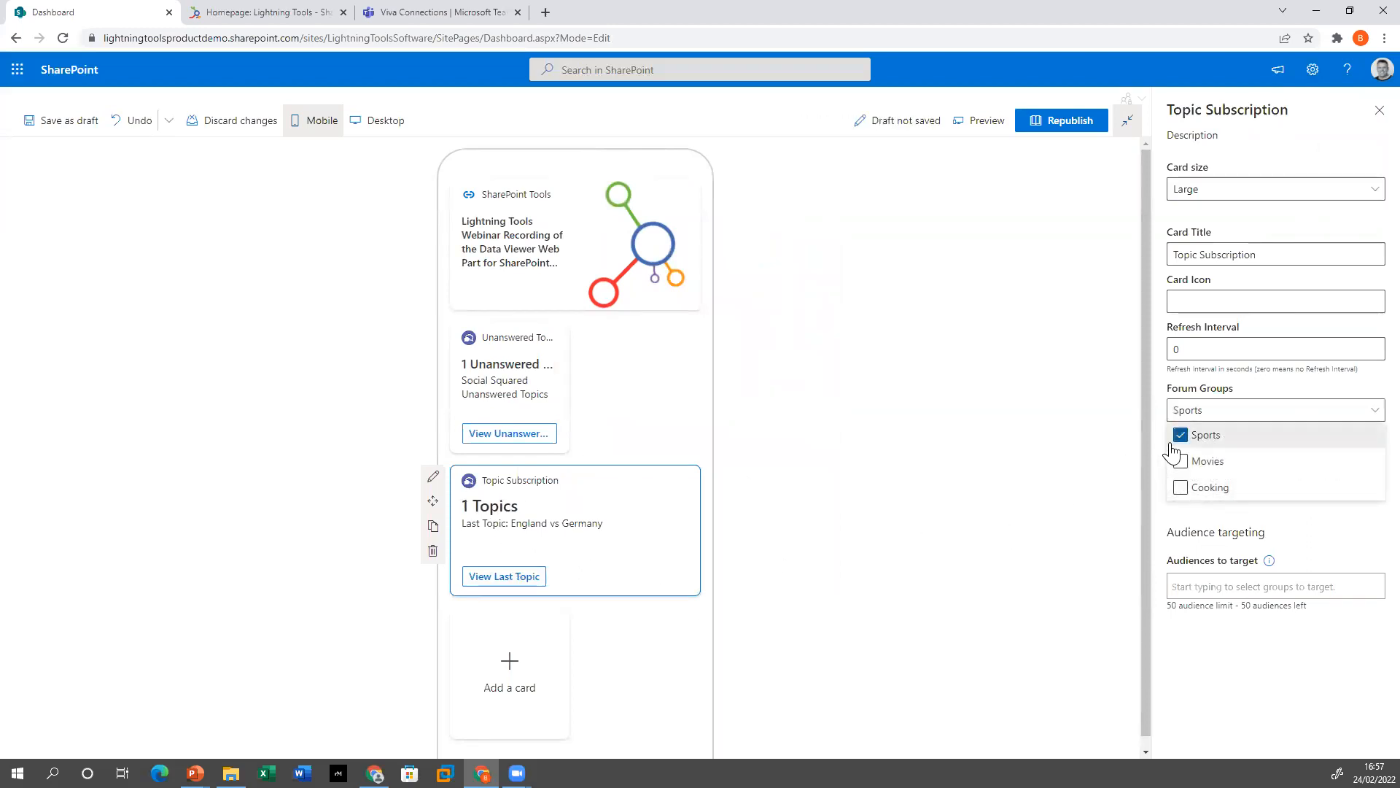
{"action": "left_click", "coordinate": [1281, 418]}
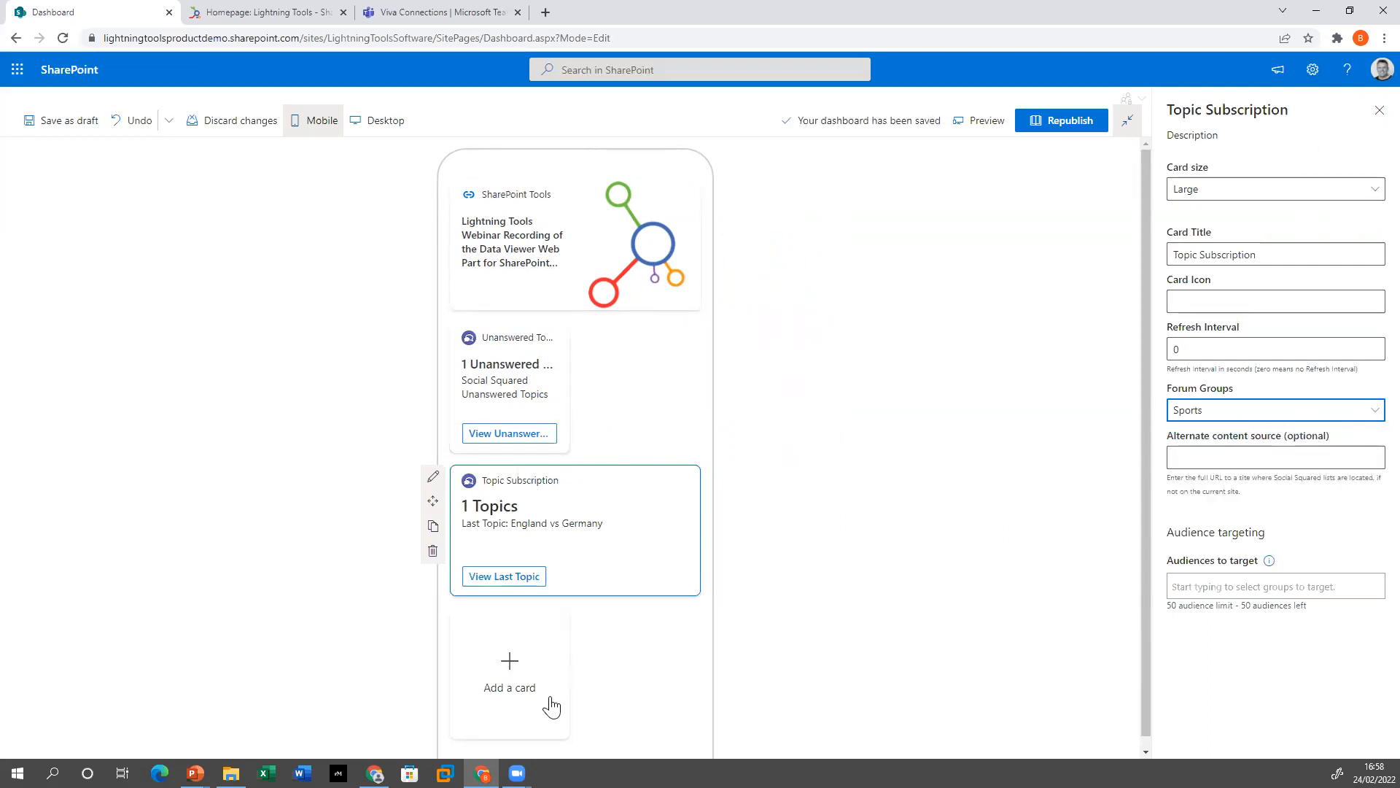
{"action": "left_click", "coordinate": [505, 669]}
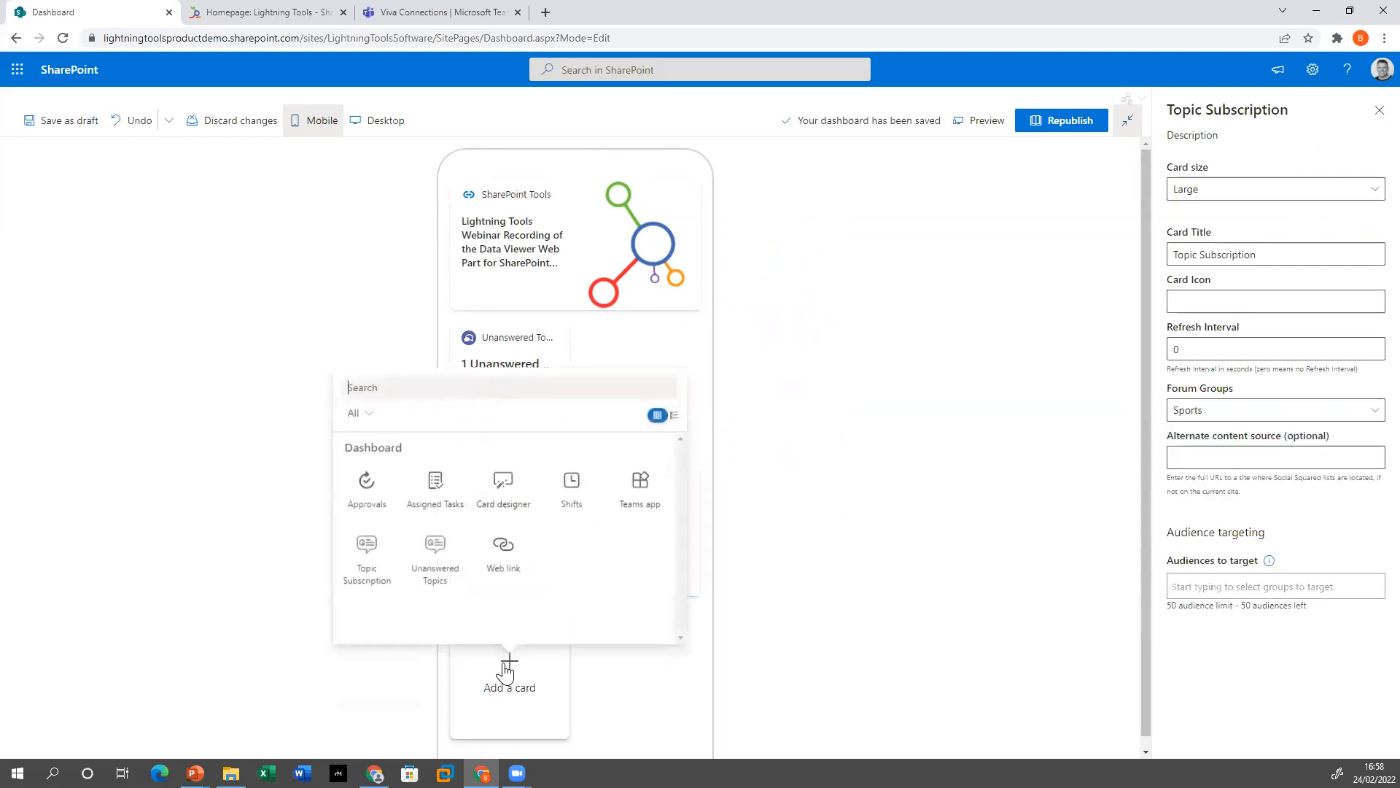
{"action": "left_click", "coordinate": [384, 584]}
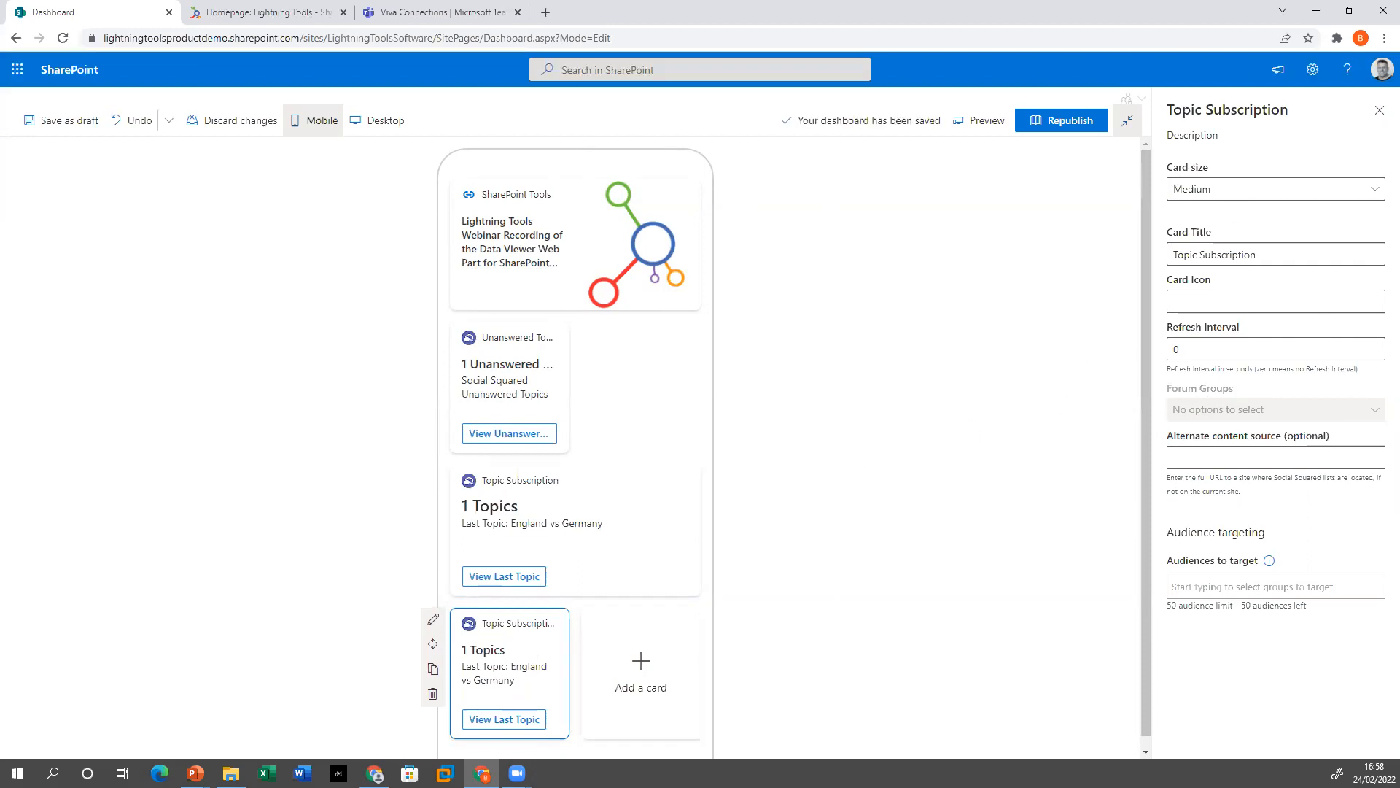
{"action": "left_click", "coordinate": [433, 694]}
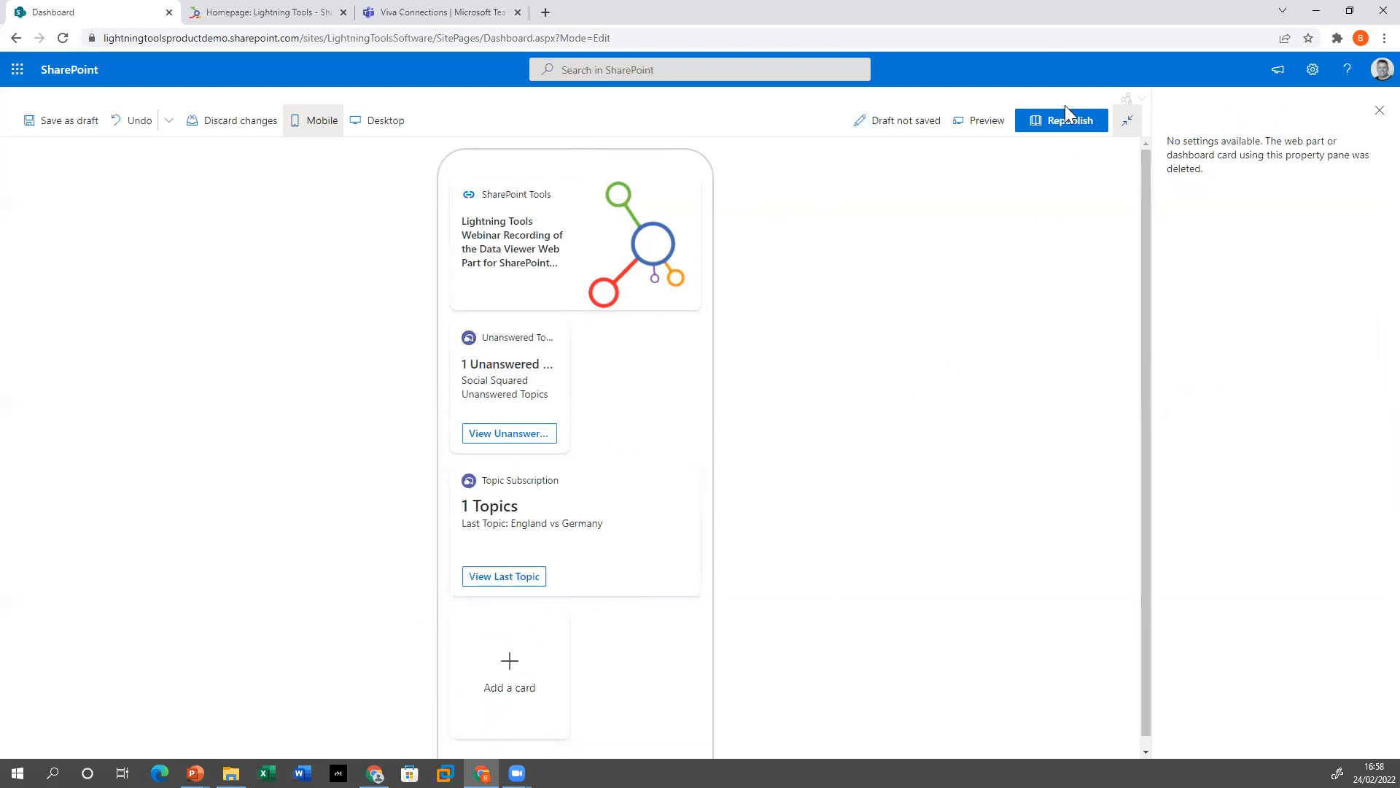
Republish the dashboard with the forum cards and open the Lightning Tools Software home page for editing
{"action": "left_click", "coordinate": [1076, 143]}
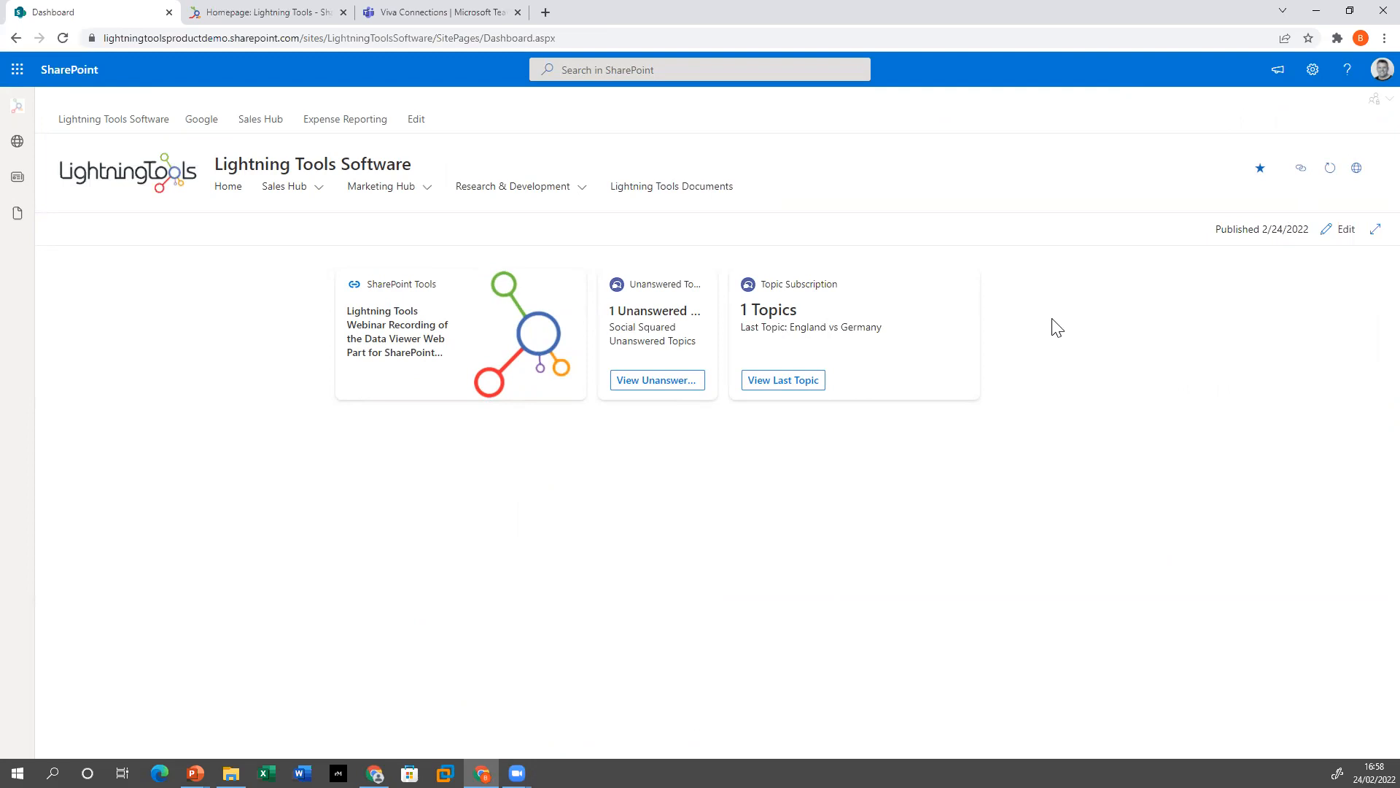
{"action": "left_click", "coordinate": [156, 124]}
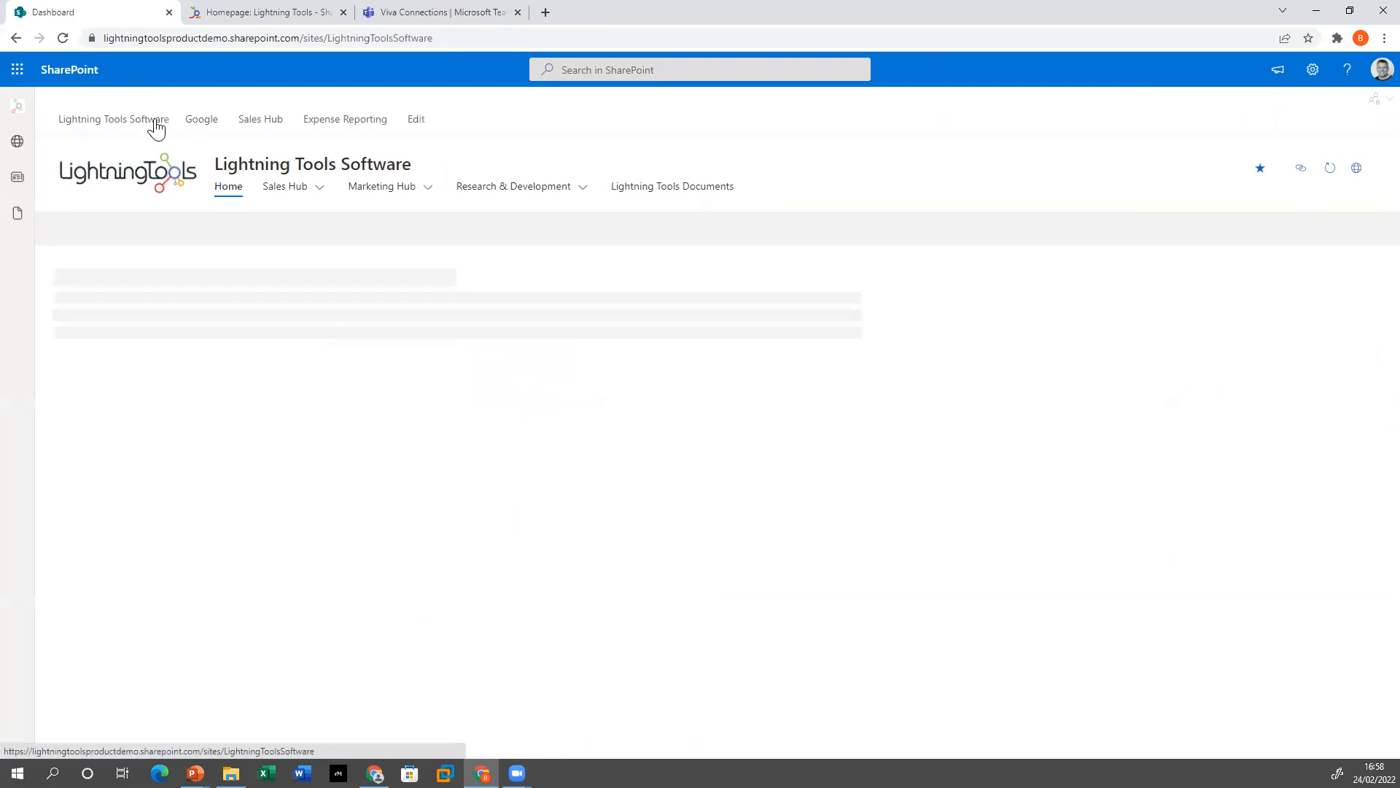
{"action": "left_click", "coordinate": [1346, 229]}
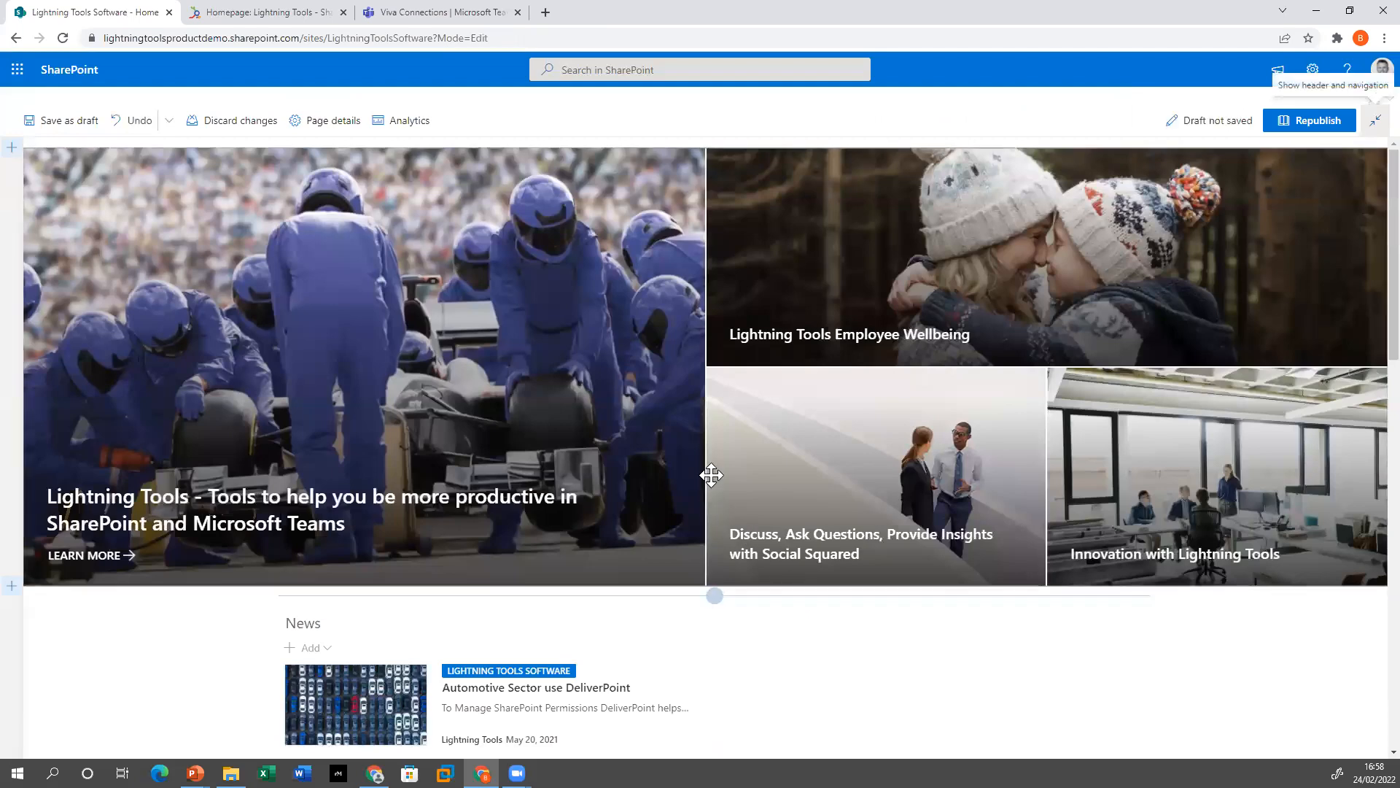
Add the Dashboard for Viva Connections web part above the News section and republish the home page
{"action": "scroll", "coordinate": [719, 475], "scroll_direction": "down", "scroll_amount": 4}
{"action": "scroll", "coordinate": [581, 467], "scroll_direction": "up", "scroll_amount": 2}
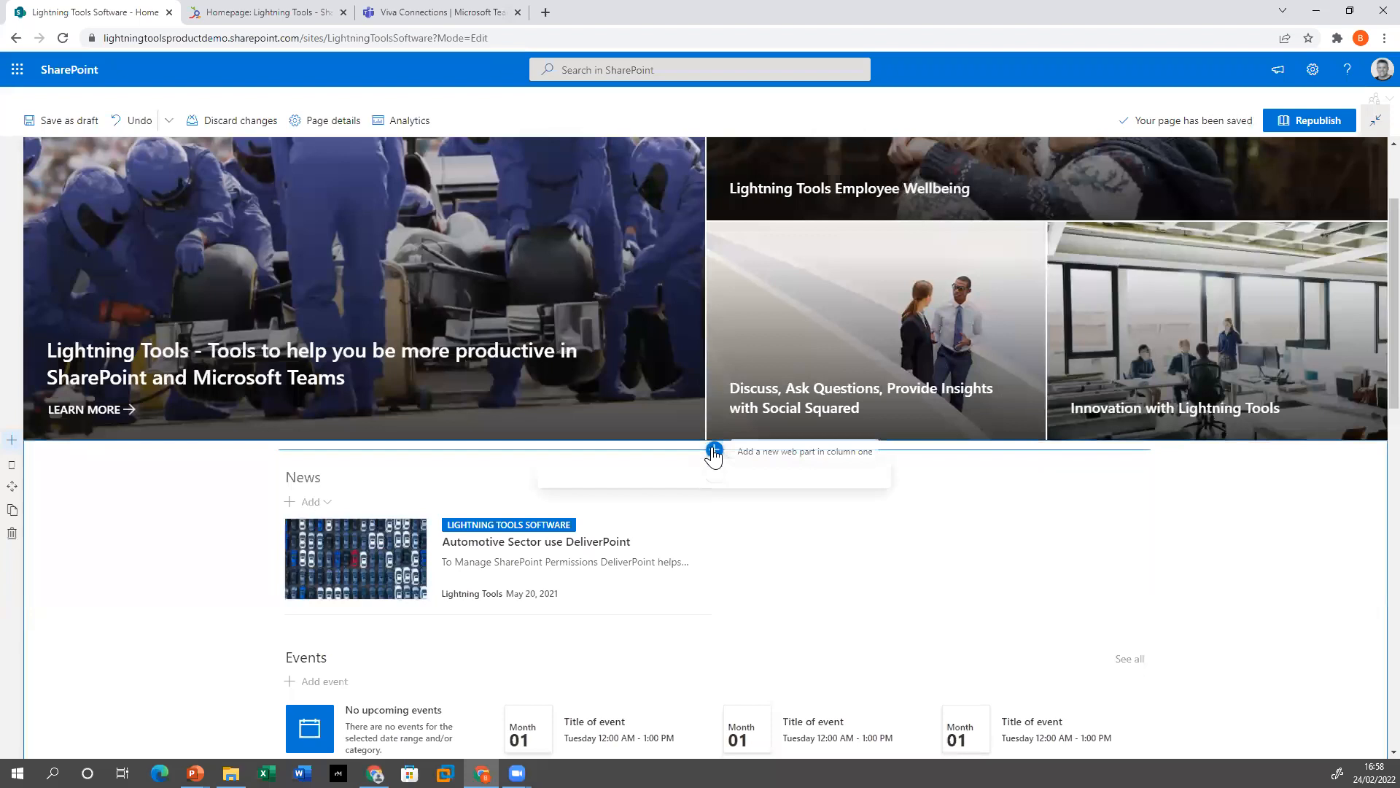
{"action": "left_click", "coordinate": [714, 449]}
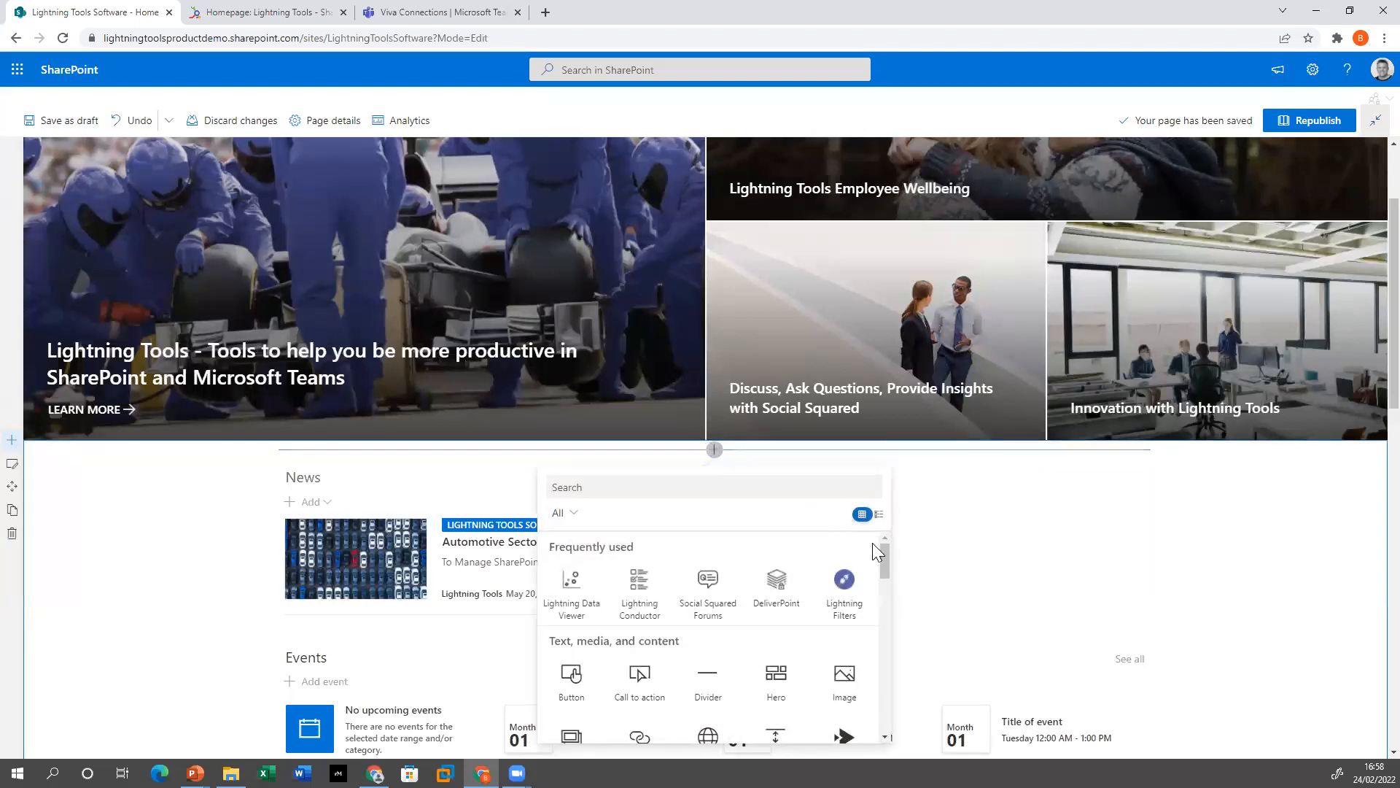
{"action": "type", "text": "das"}
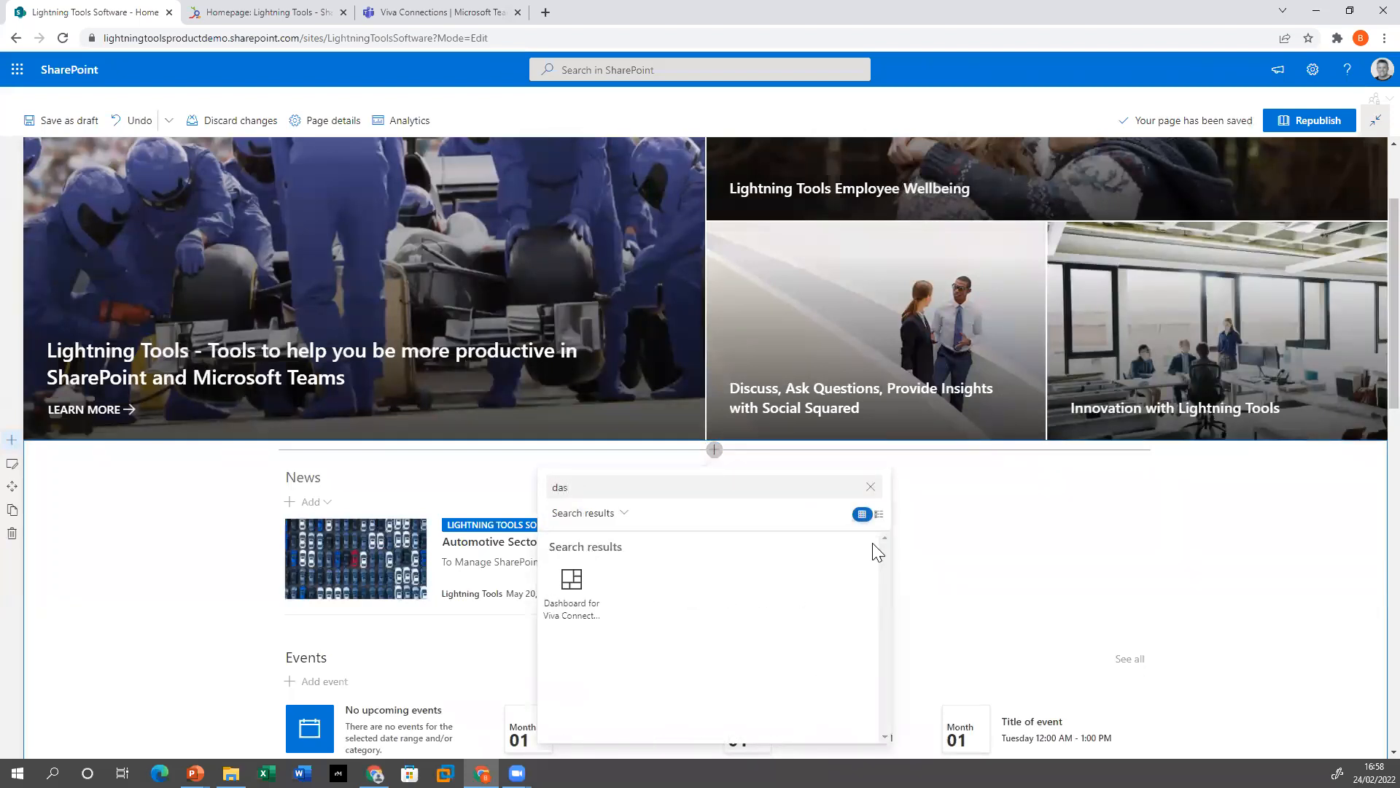
{"action": "left_click", "coordinate": [563, 595]}
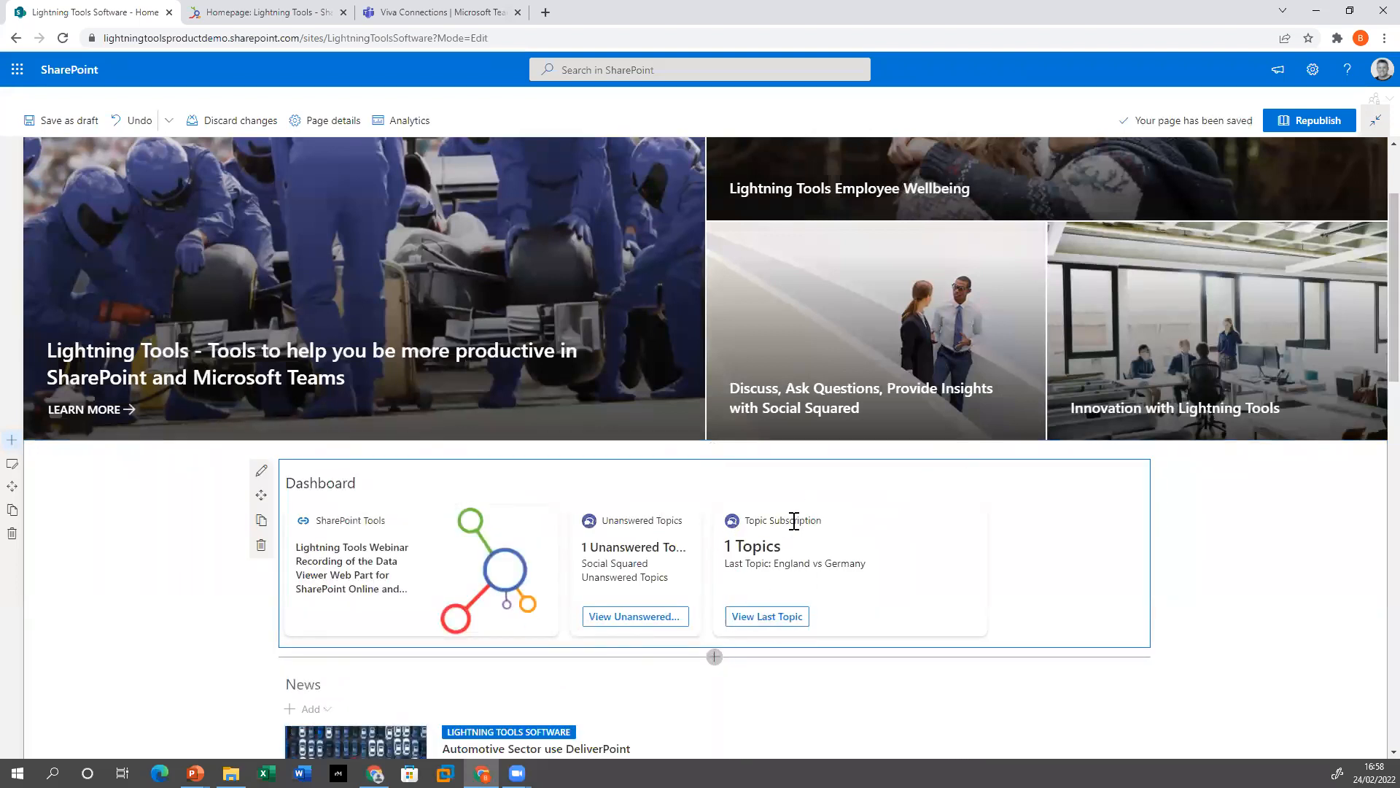
{"action": "left_click", "coordinate": [1308, 124]}
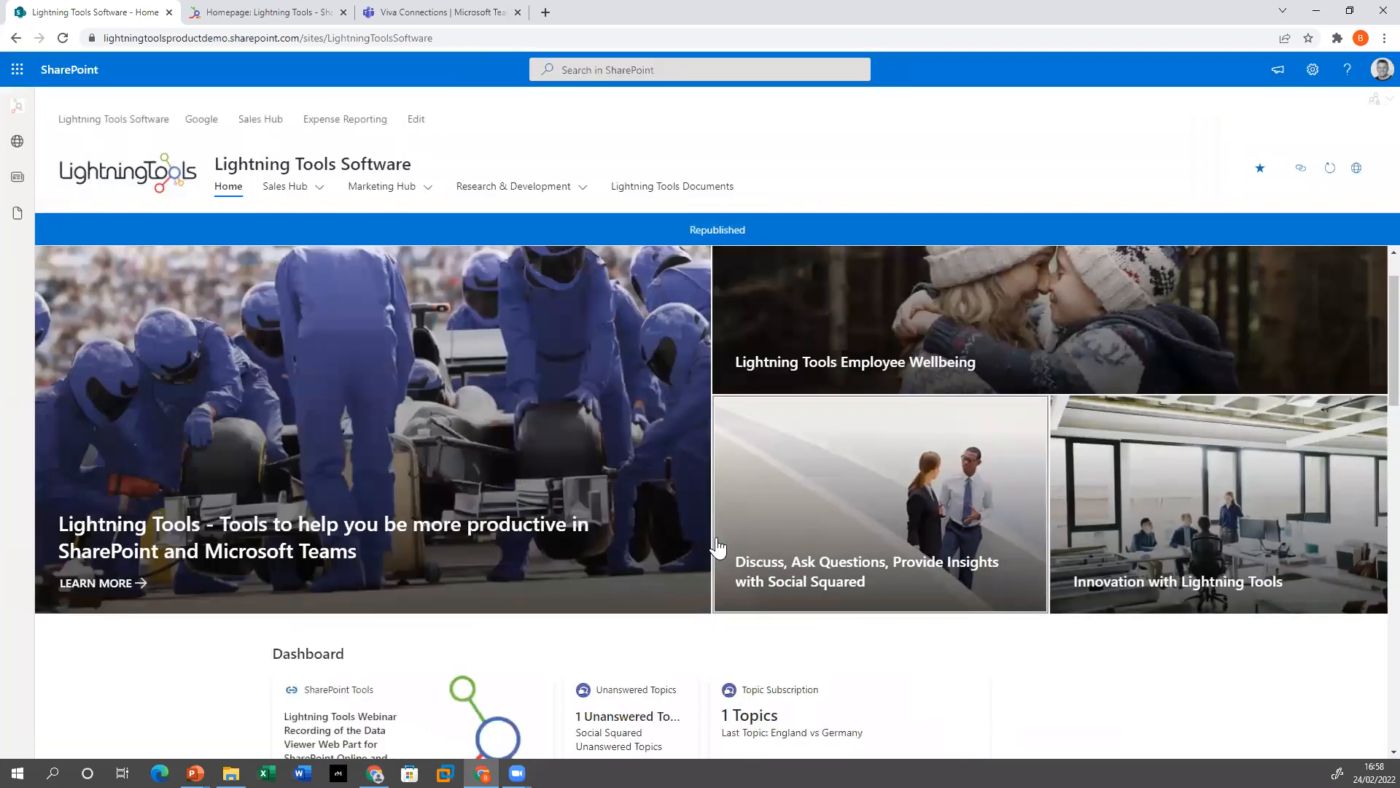
Read the England vs Germany topic from the home page's Unanswered Topics card, then close the card's view
{"action": "scroll", "coordinate": [751, 532], "scroll_direction": "down", "scroll_amount": 3}
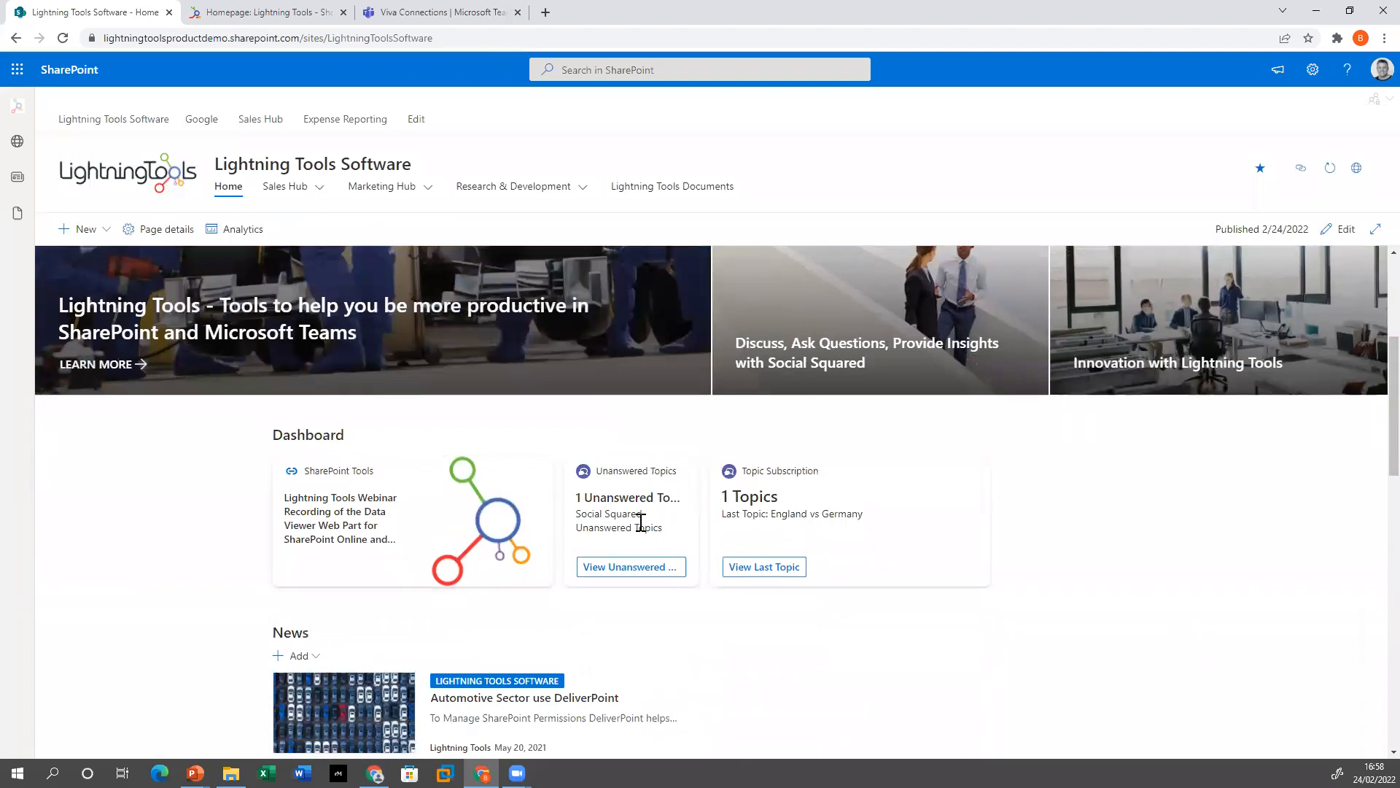
{"action": "left_click", "coordinate": [643, 572]}
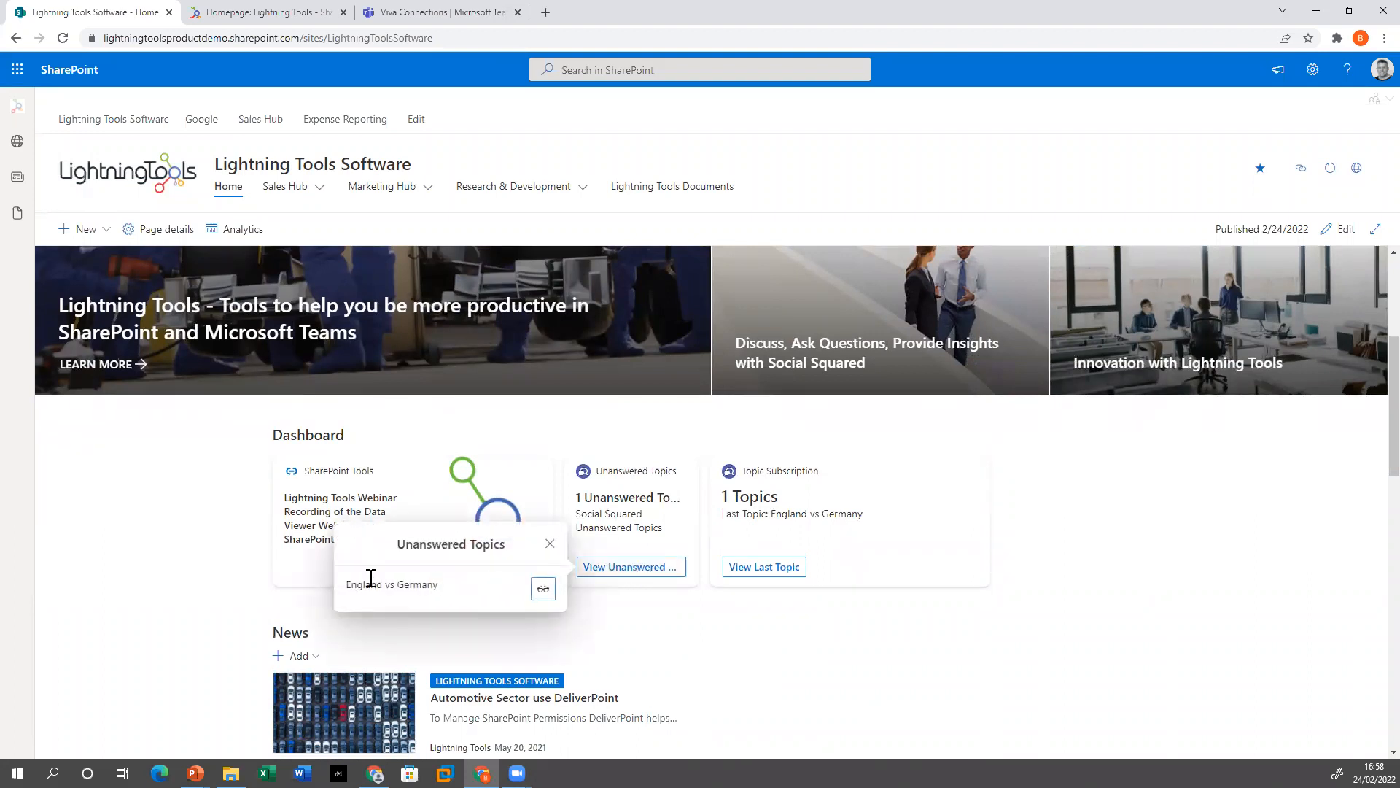
{"action": "left_click", "coordinate": [541, 592]}
{"action": "left_click_drag", "start_coordinate": [307, 560], "coordinate": [543, 629]}
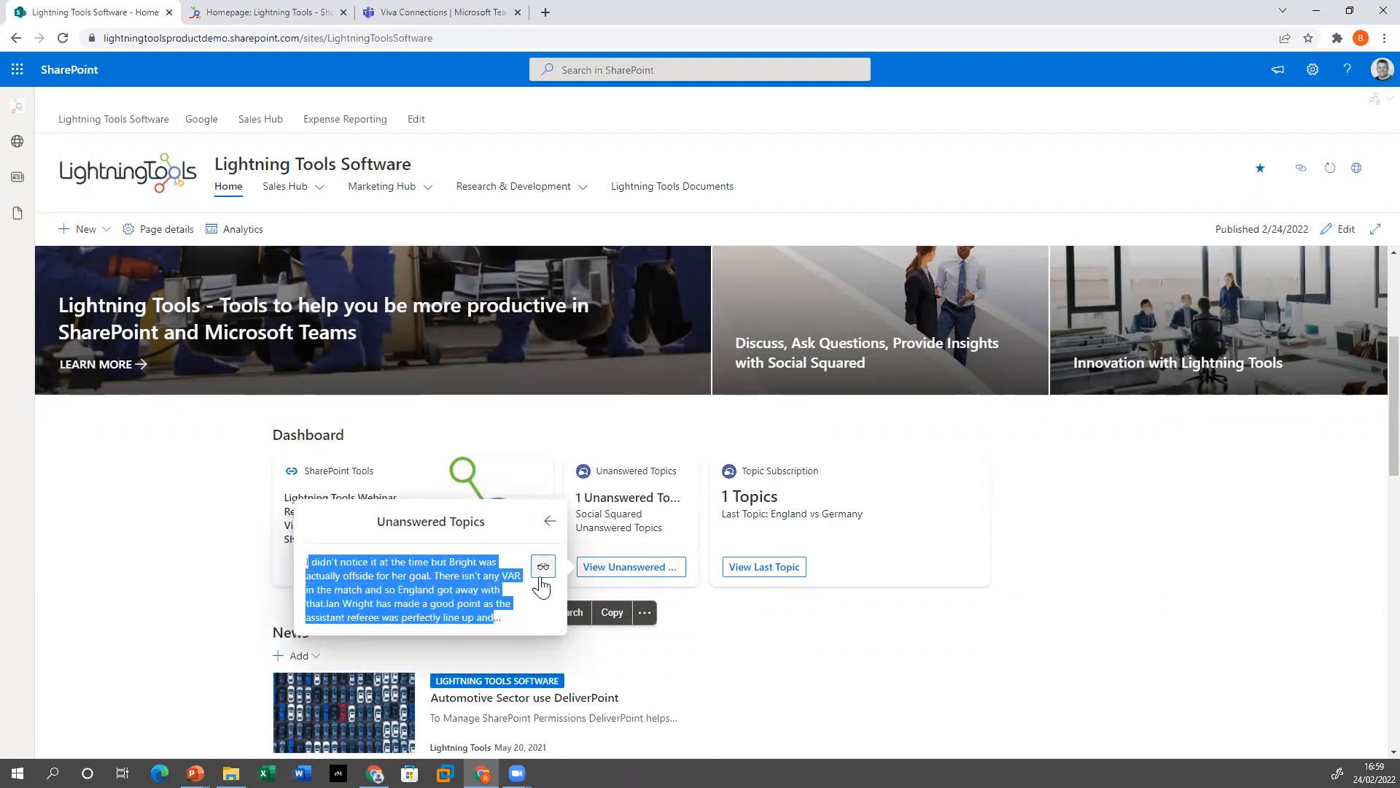
{"action": "left_click", "coordinate": [550, 521]}
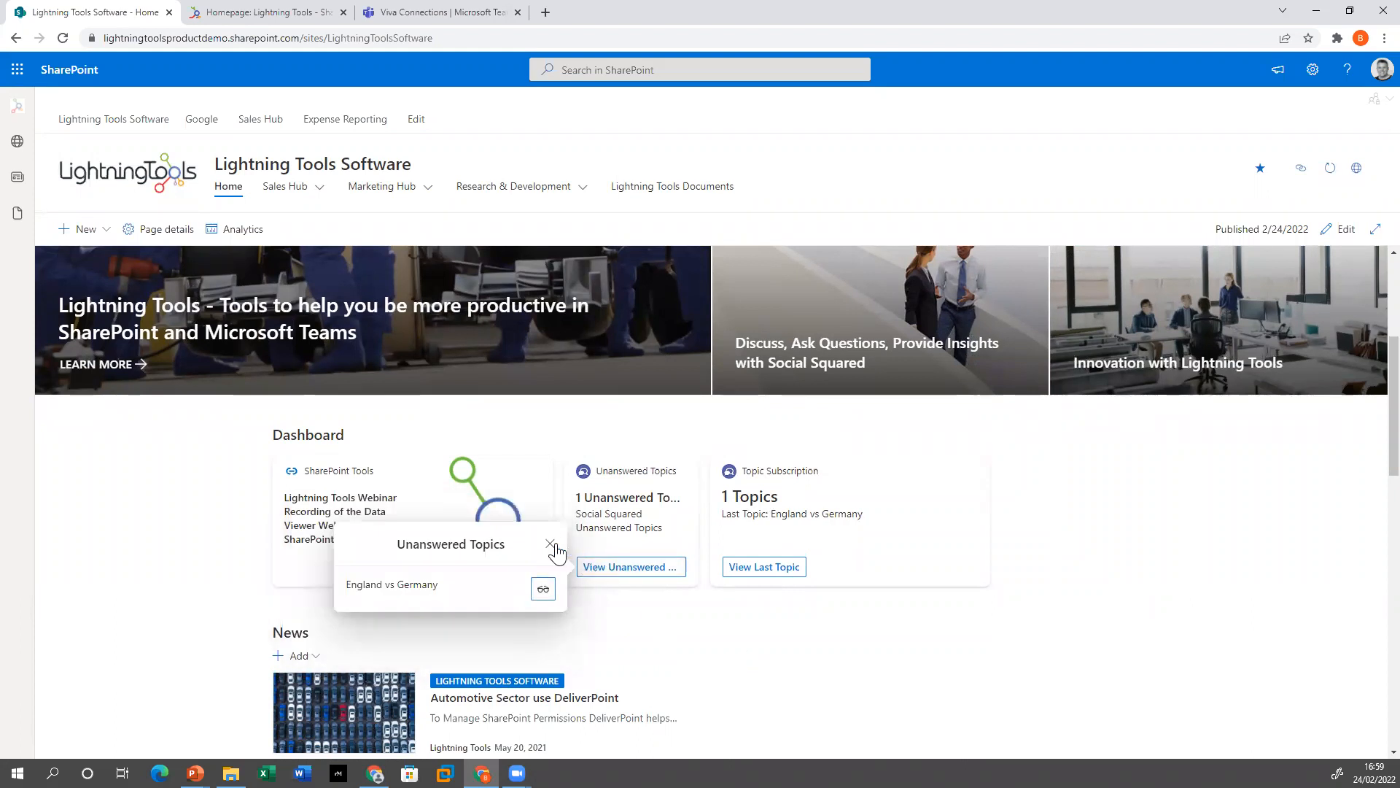
{"action": "left_click", "coordinate": [550, 544]}
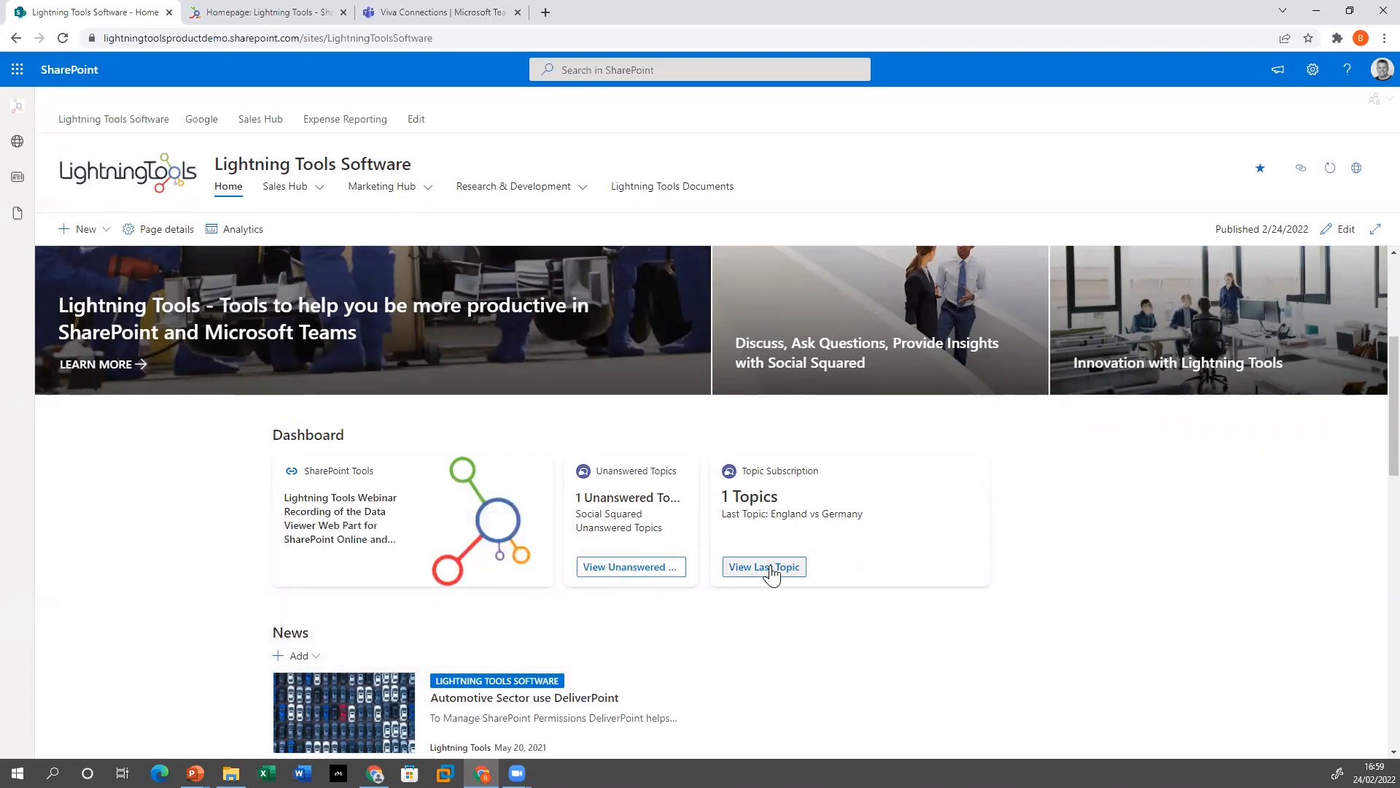
Subscribe to the England vs Germany topic from the Topic Subscription card, and switch to the running PowerPoint slide show
{"action": "left_click", "coordinate": [768, 574]}
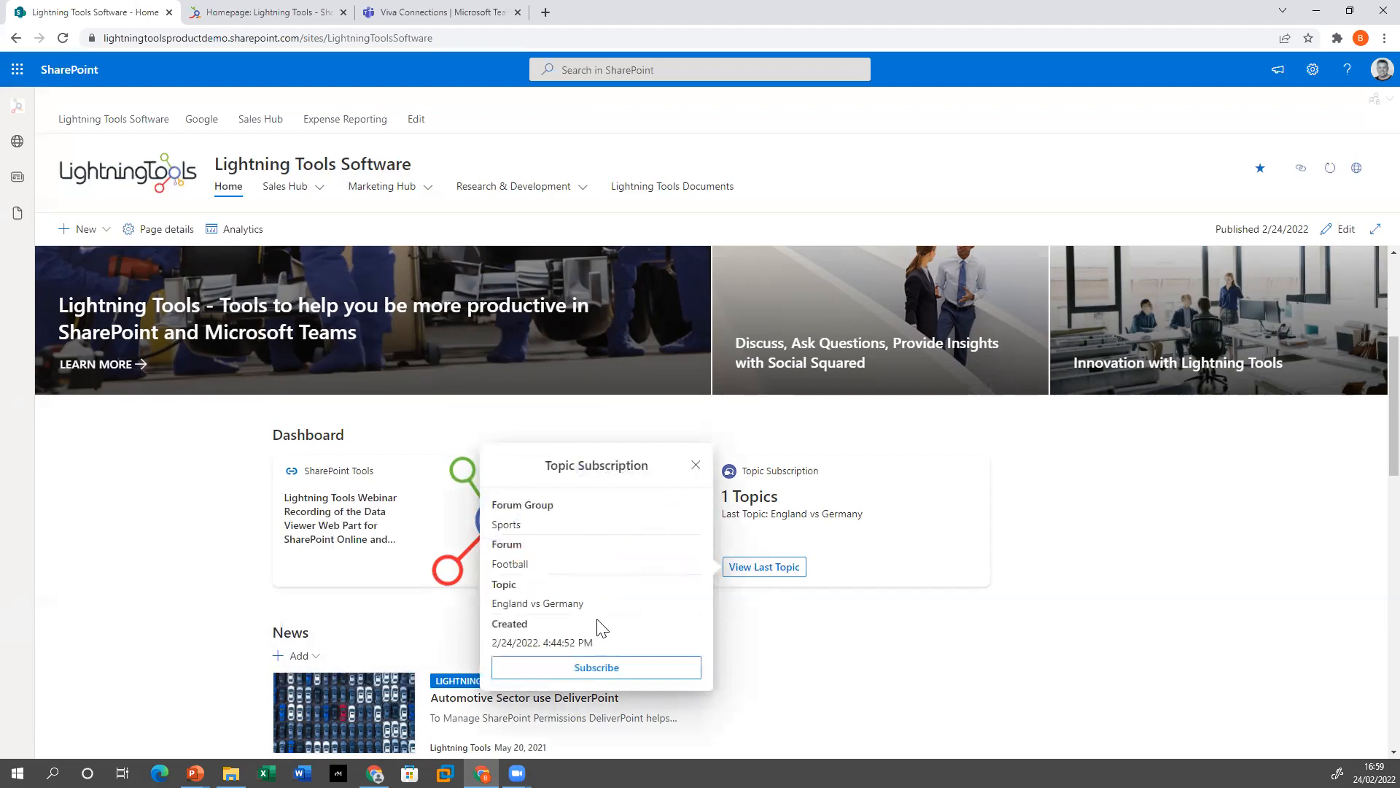
{"action": "left_click", "coordinate": [597, 668]}
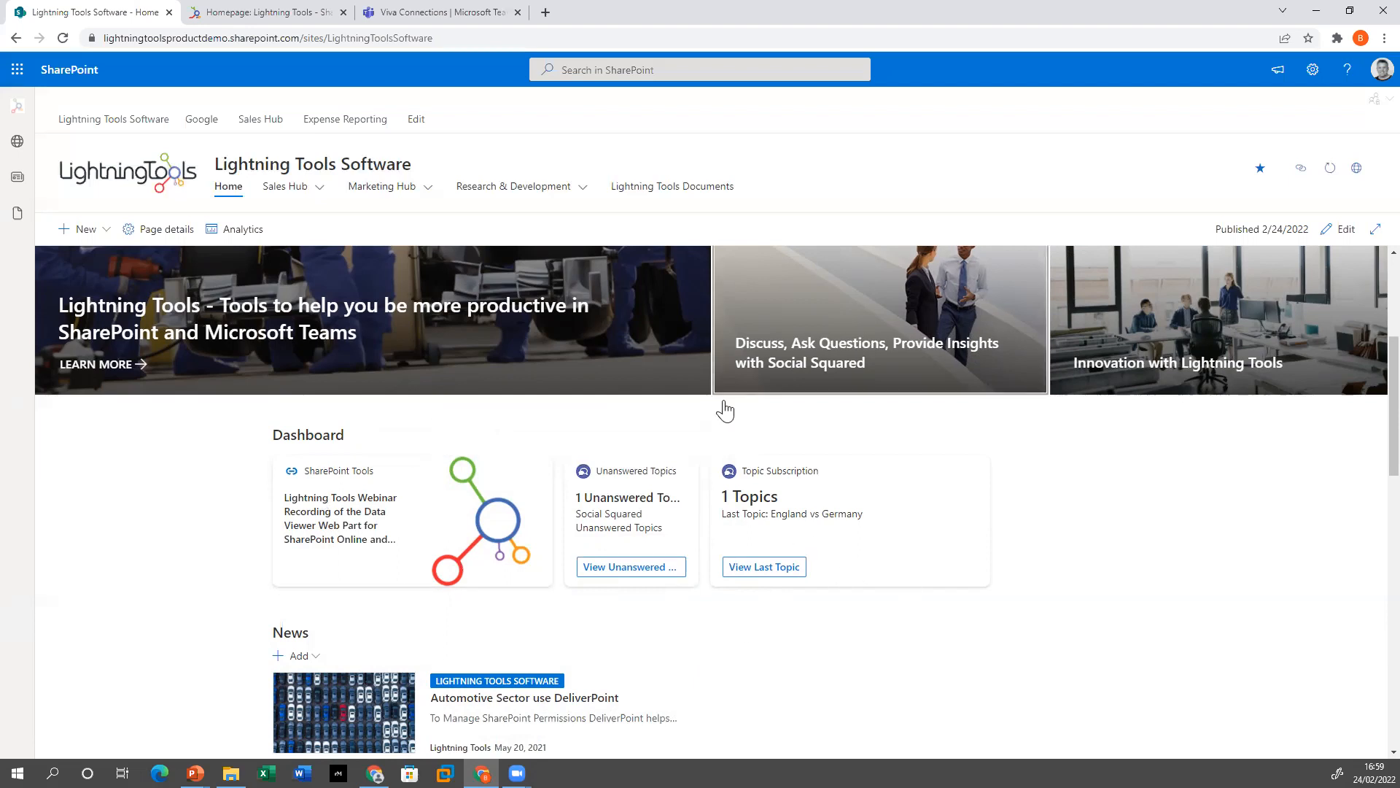
{"action": "mouse_move", "coordinate": [195, 773]}
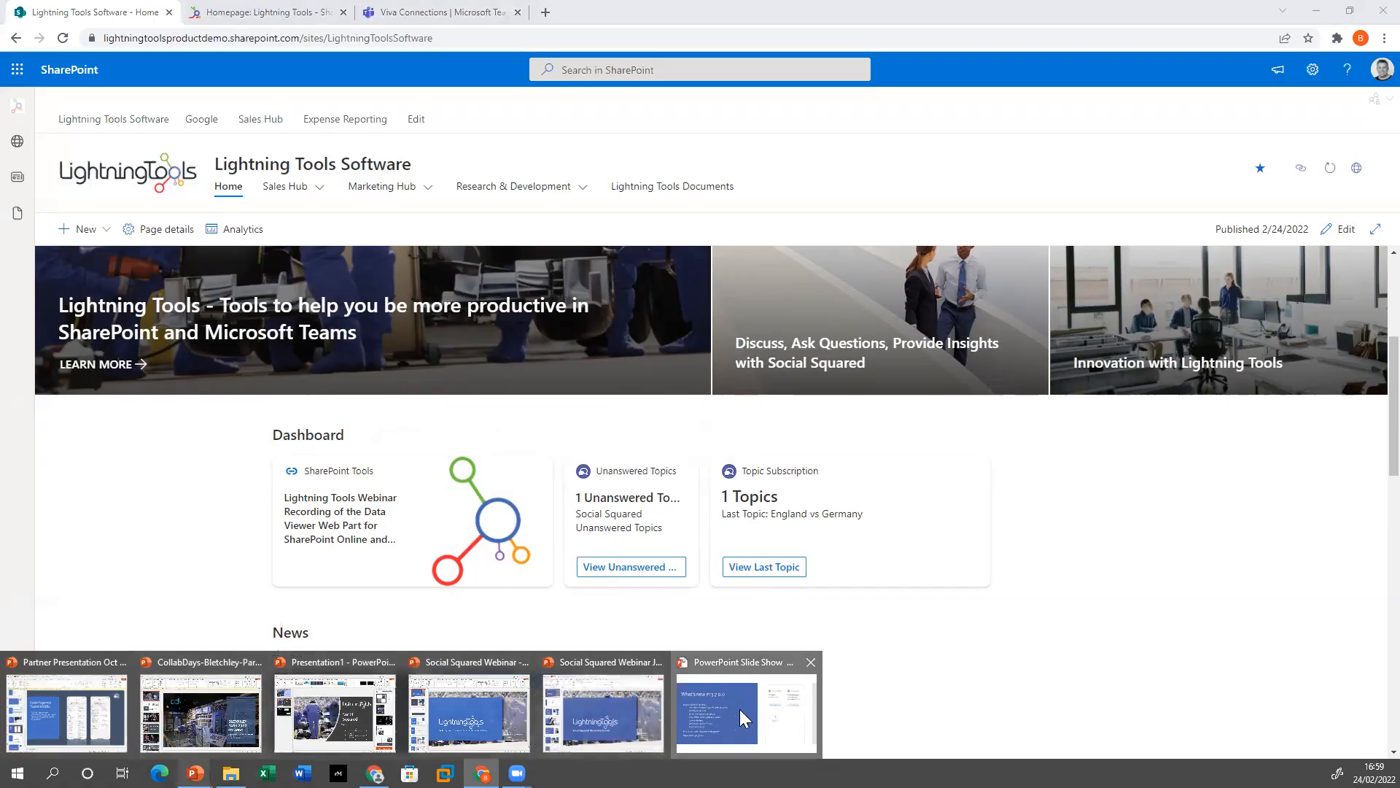
{"action": "left_click", "coordinate": [740, 708]}
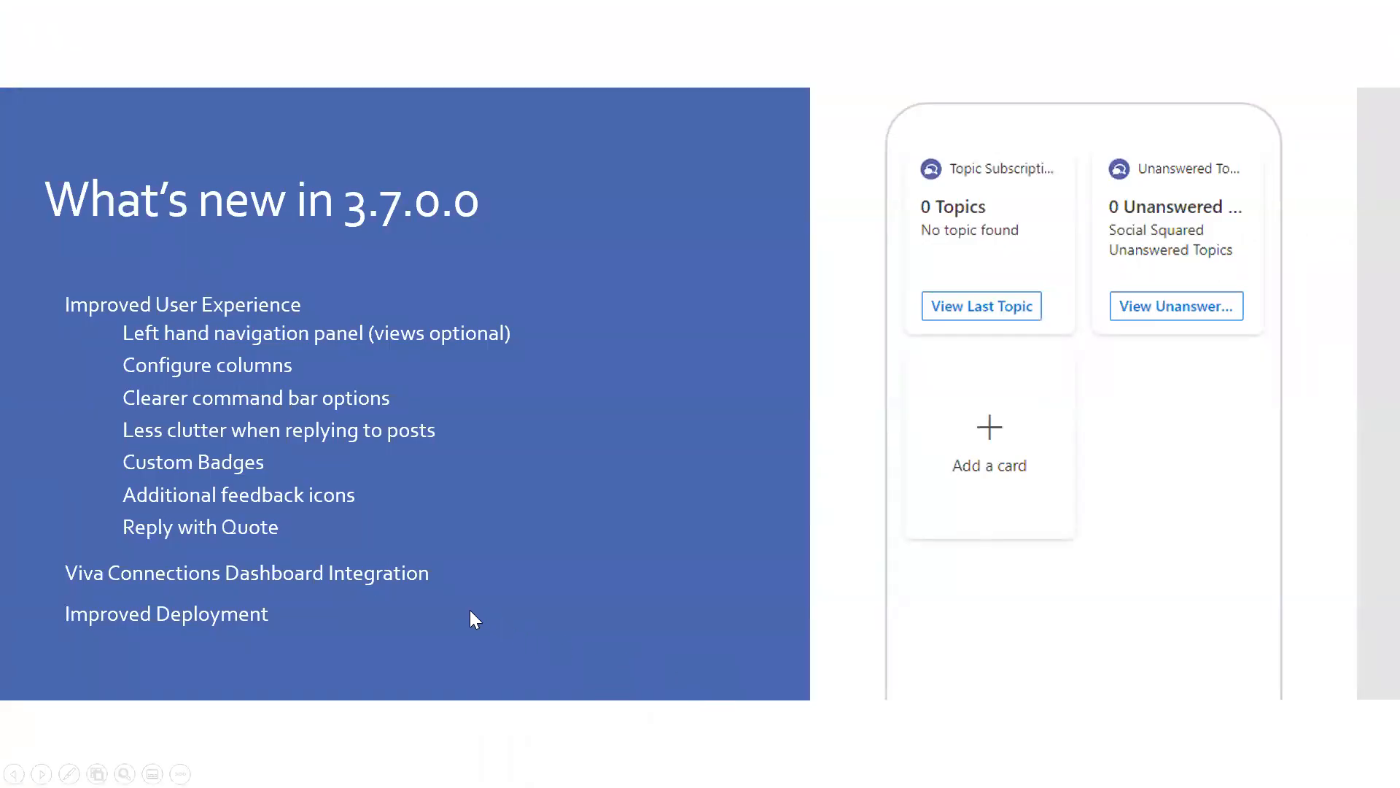
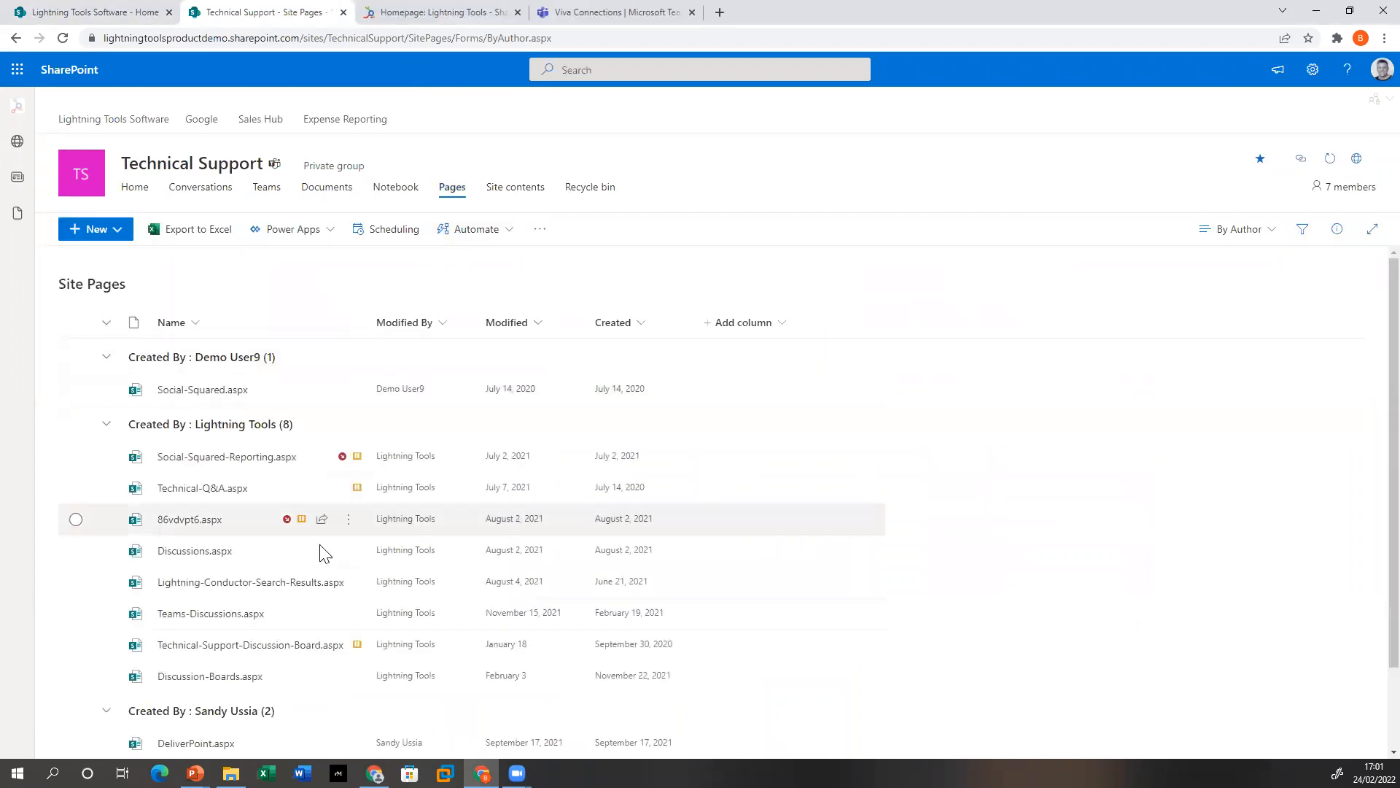
Open the Discussion-Boards page from the Technical Support site pages and look through its Social Squared forum groups
{"action": "left_click", "coordinate": [230, 680]}
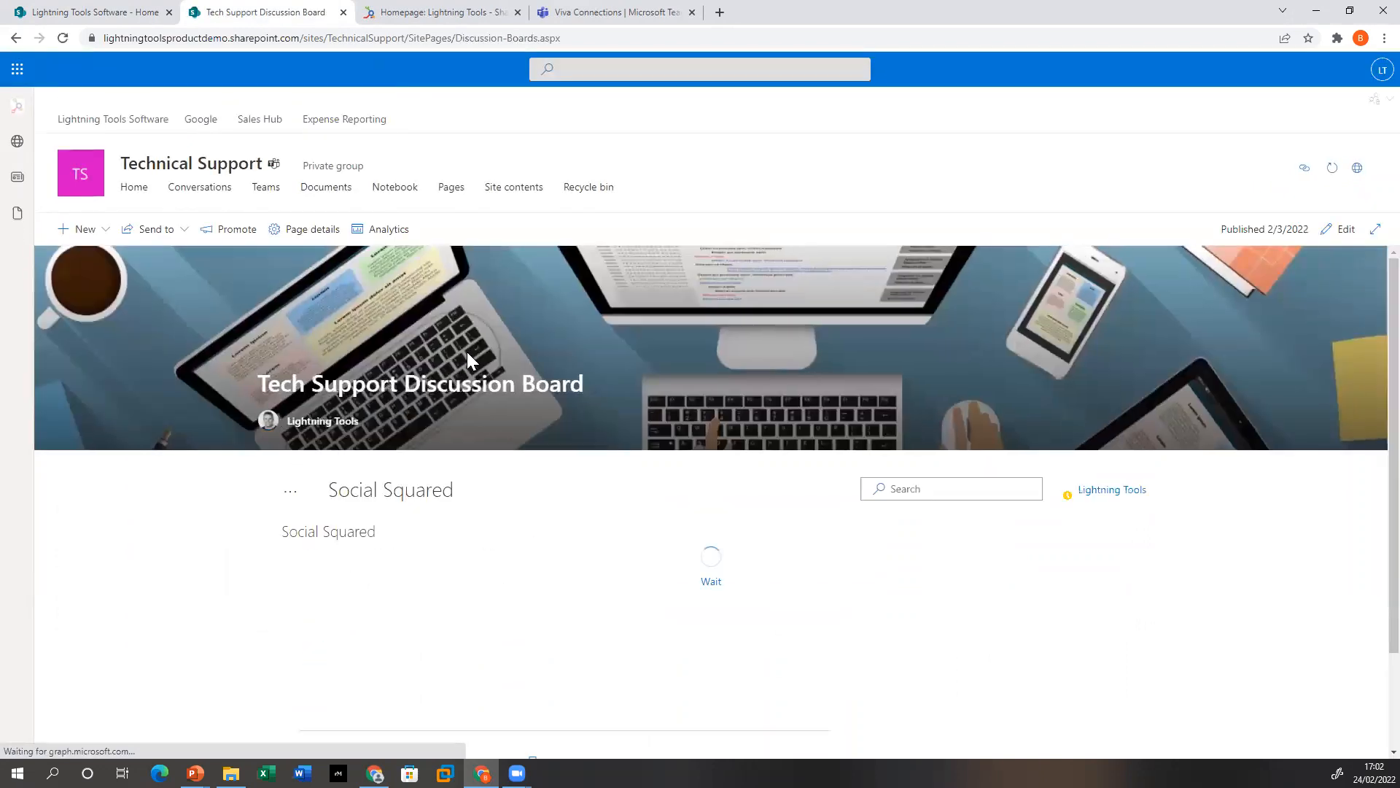
{"action": "scroll", "coordinate": [733, 505], "scroll_direction": "down", "scroll_amount": 4}
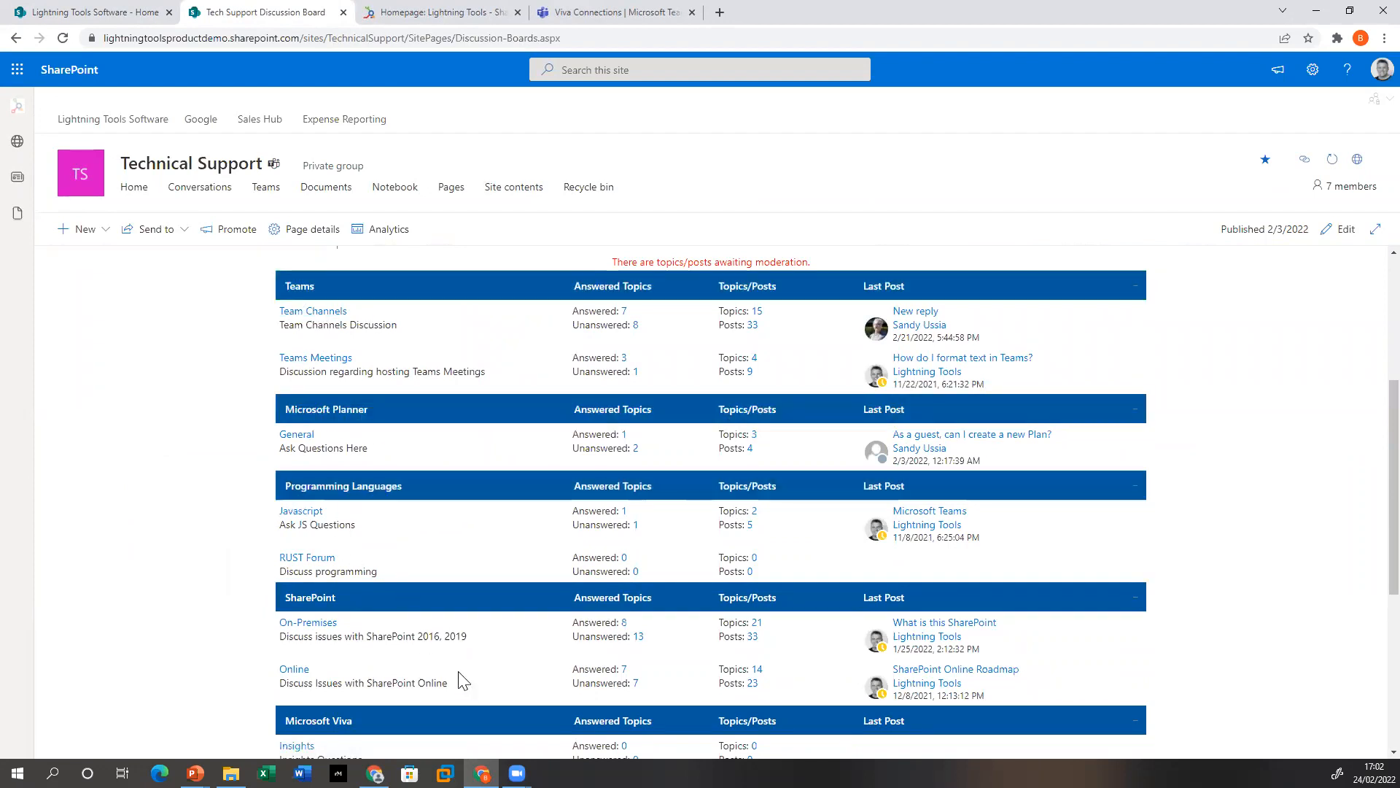
{"action": "scroll", "coordinate": [461, 680], "scroll_direction": "up", "scroll_amount": 2}
{"action": "scroll", "coordinate": [461, 680], "scroll_direction": "up", "scroll_amount": 2}
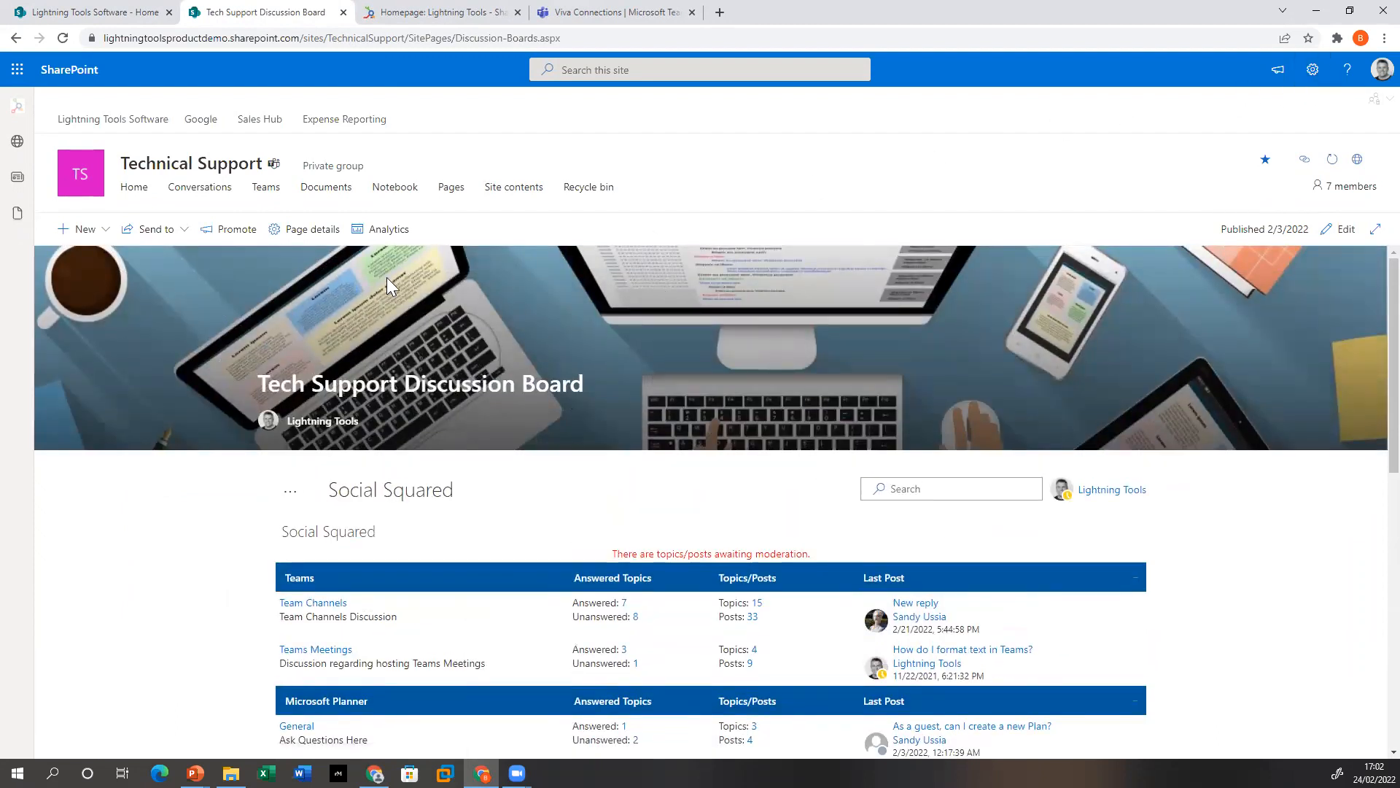
Open the Technical-Support-Discussion-Board page from the site pages and examine its reporting charts on tags, topics, posts and user badges
{"action": "left_click", "coordinate": [443, 191]}
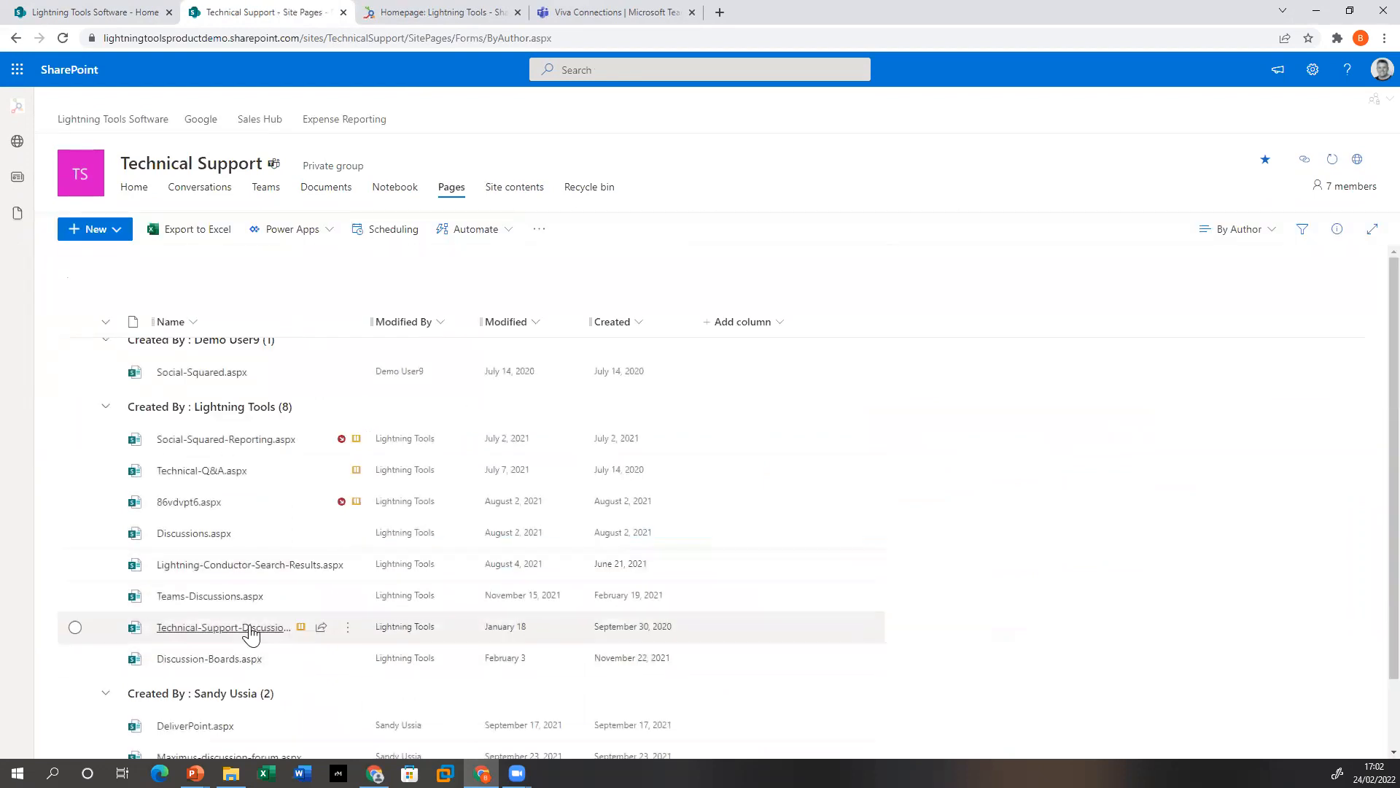
{"action": "left_click", "coordinate": [250, 630]}
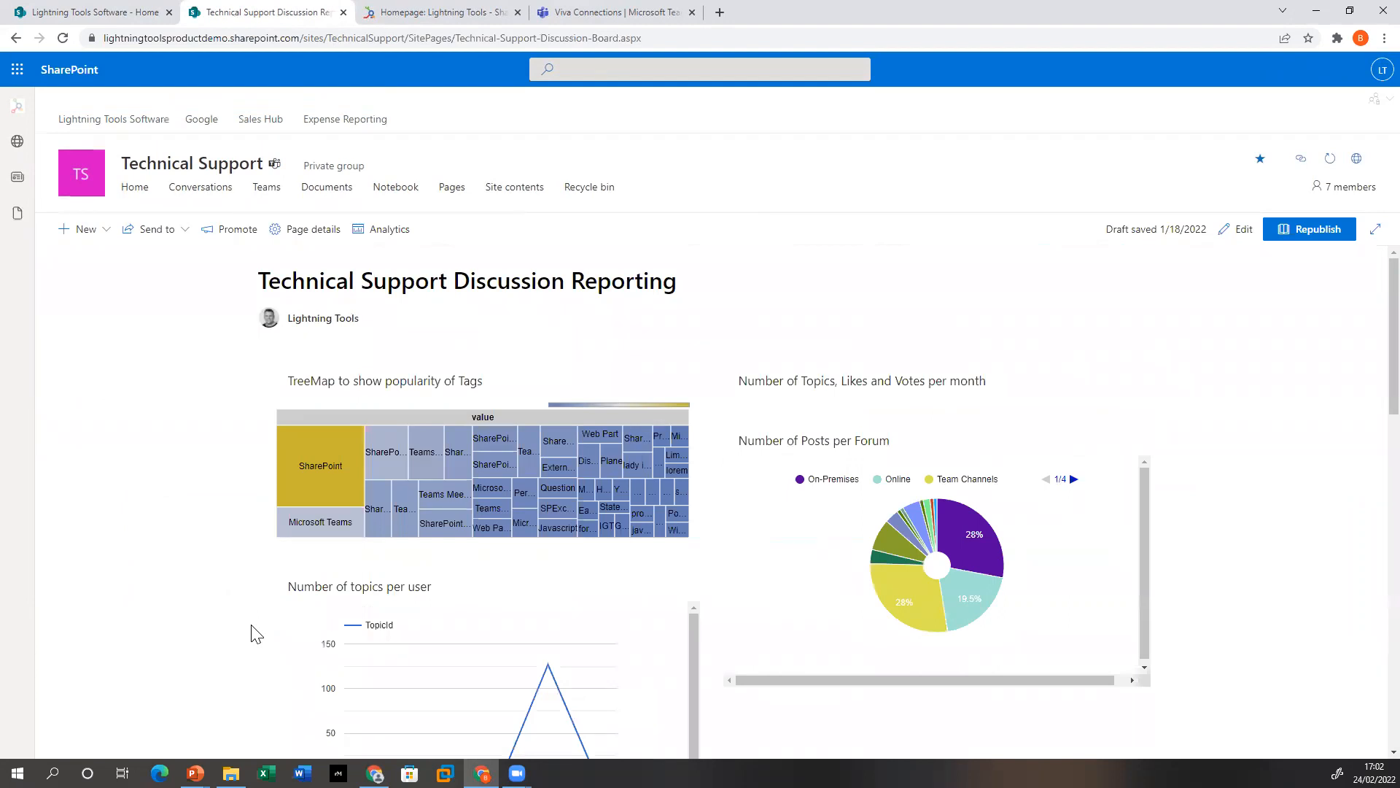
{"action": "right_click", "coordinate": [995, 295]}
{"action": "left_click", "coordinate": [1031, 334]}
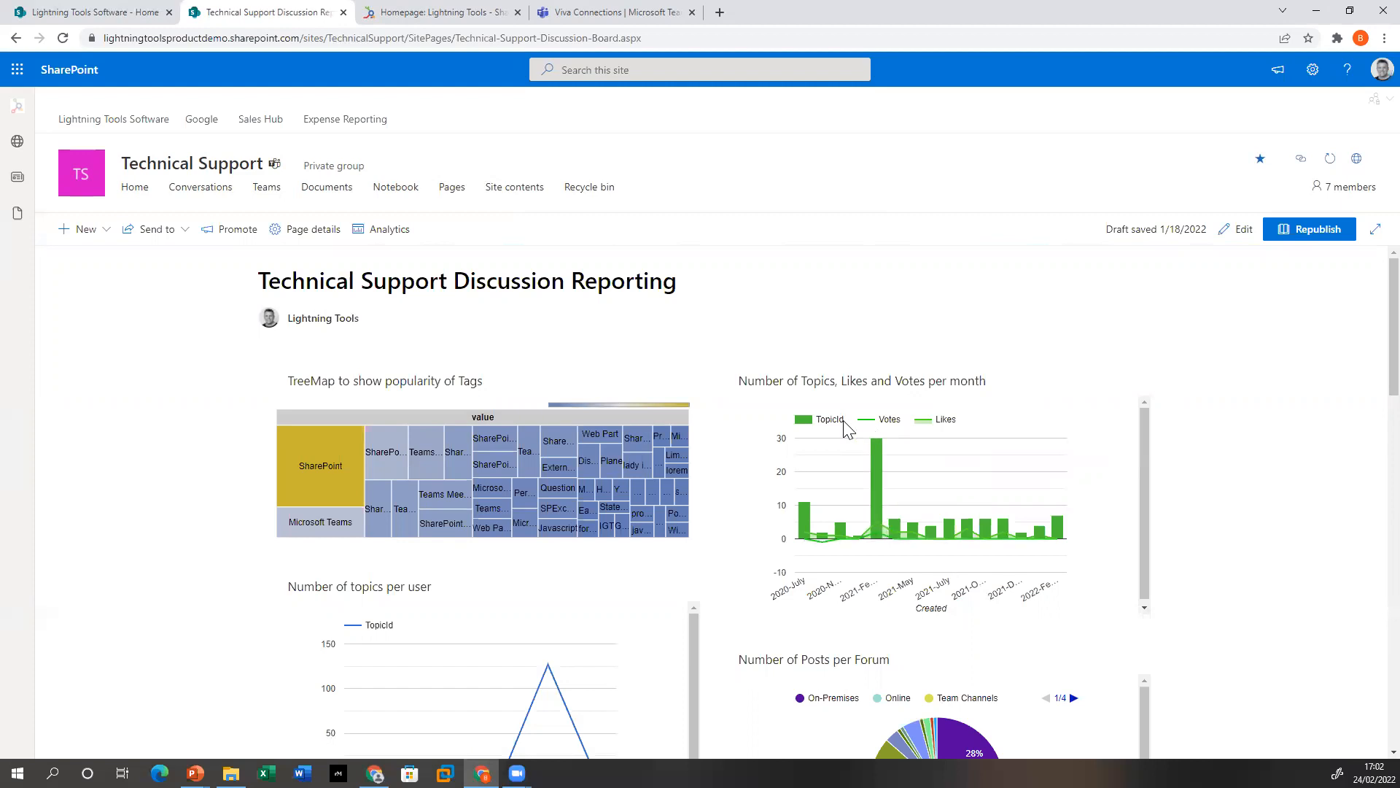
{"action": "scroll", "coordinate": [649, 433], "scroll_direction": "down", "scroll_amount": 2}
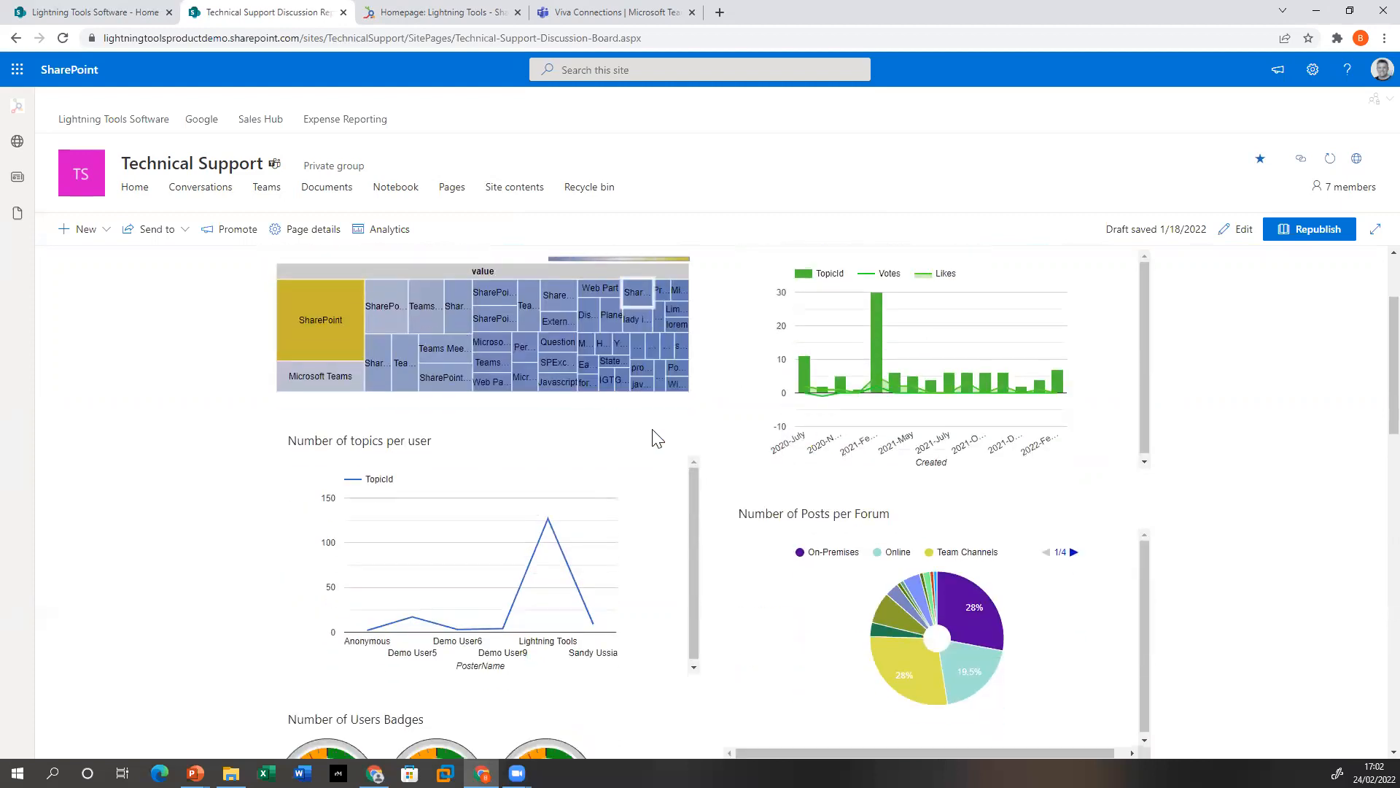
{"action": "mouse_move", "coordinate": [818, 393]}
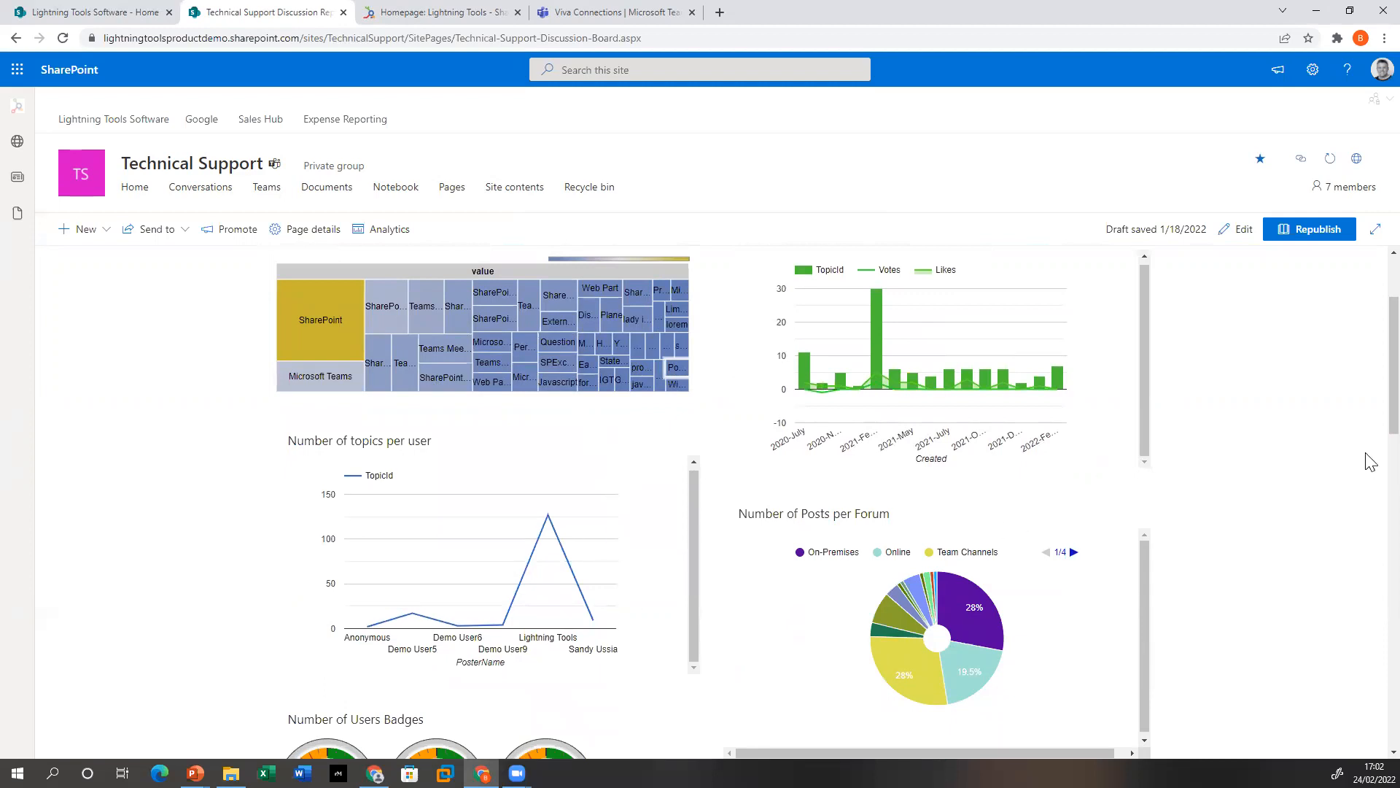
{"action": "scroll", "coordinate": [1367, 417], "scroll_direction": "down", "scroll_amount": 6}
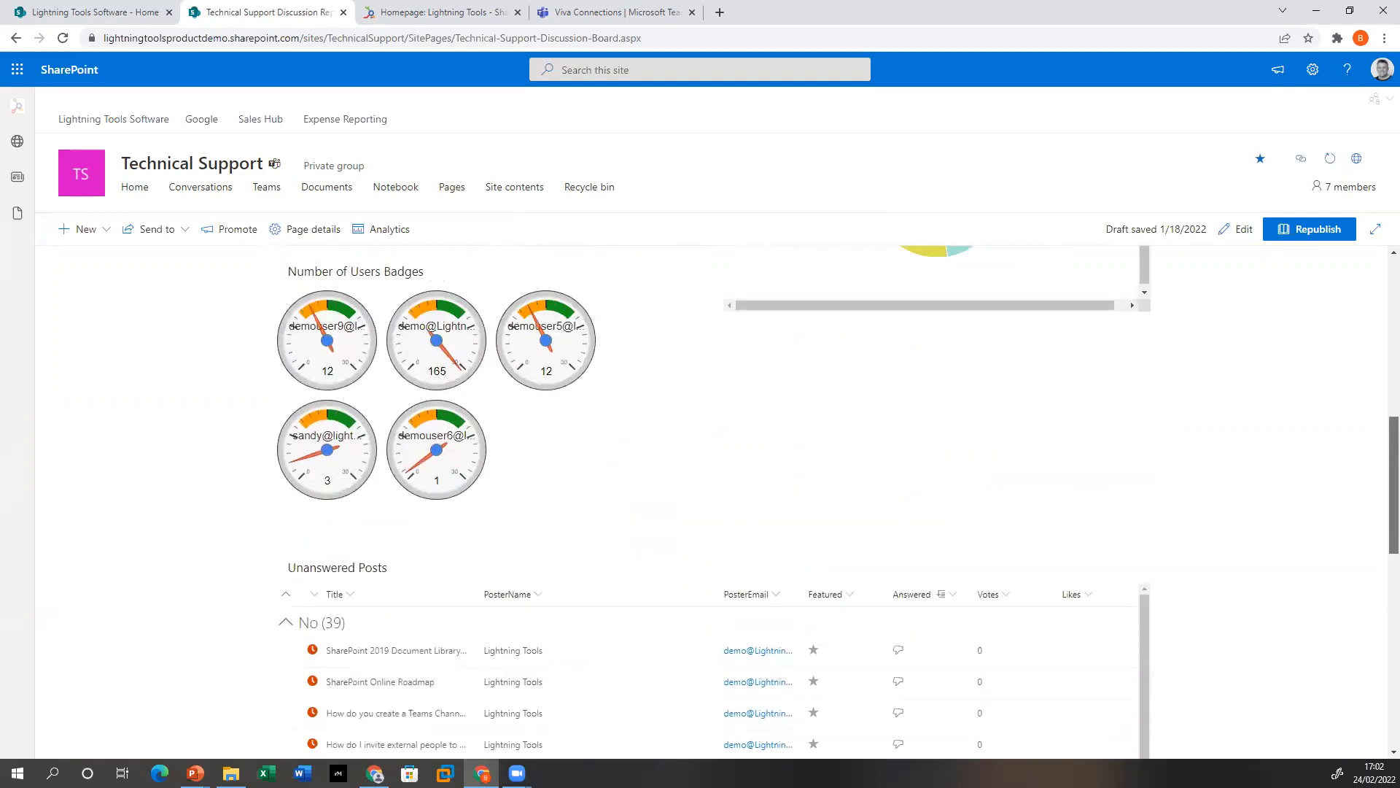
{"action": "scroll", "coordinate": [700, 503], "scroll_direction": "up", "scroll_amount": 3}
Examine the Unanswered Posts list and its red, yellow and green clock icons on the reporting page
{"action": "scroll", "coordinate": [700, 503], "scroll_direction": "down", "scroll_amount": 6}
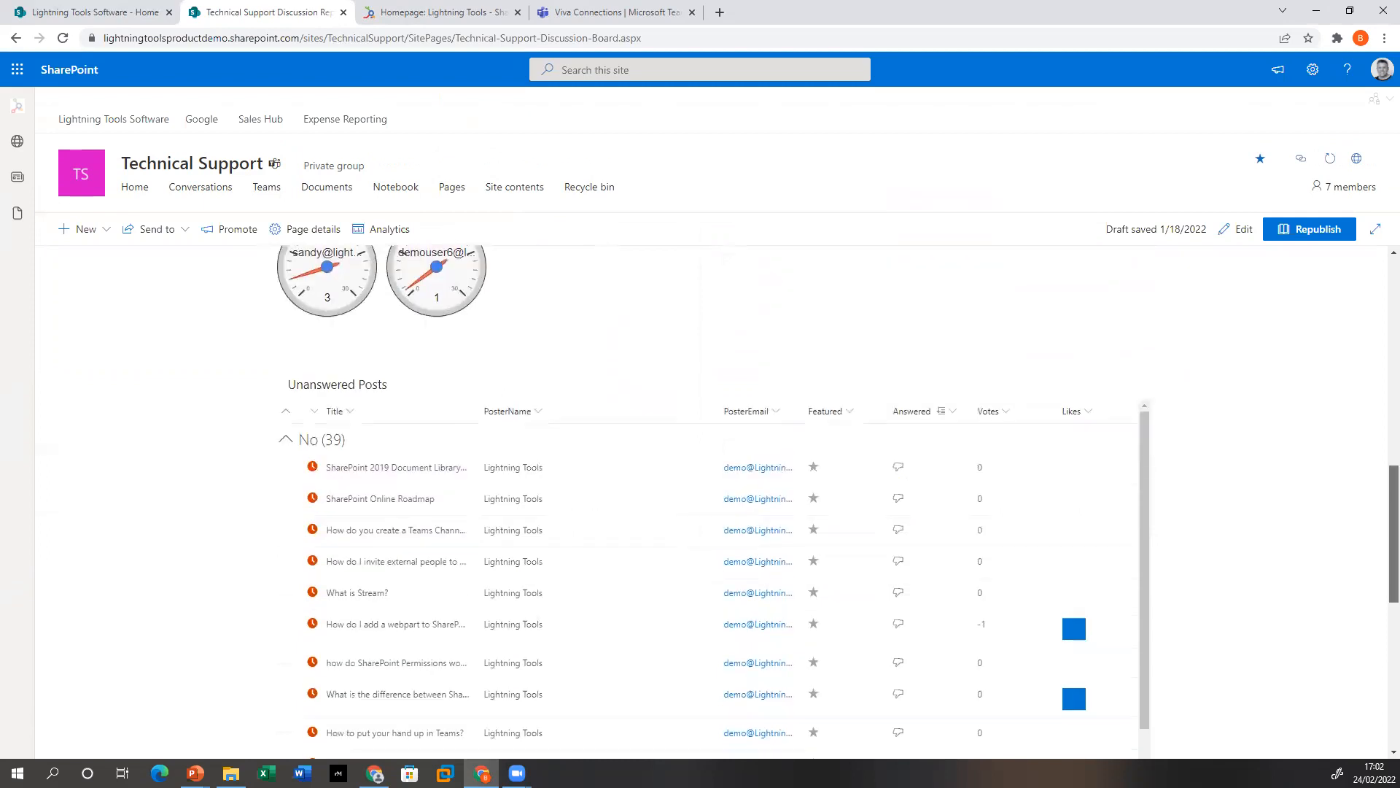
{"action": "scroll", "coordinate": [700, 503], "scroll_direction": "down", "scroll_amount": 3}
{"action": "scroll", "coordinate": [1260, 581], "scroll_direction": "up", "scroll_amount": 3}
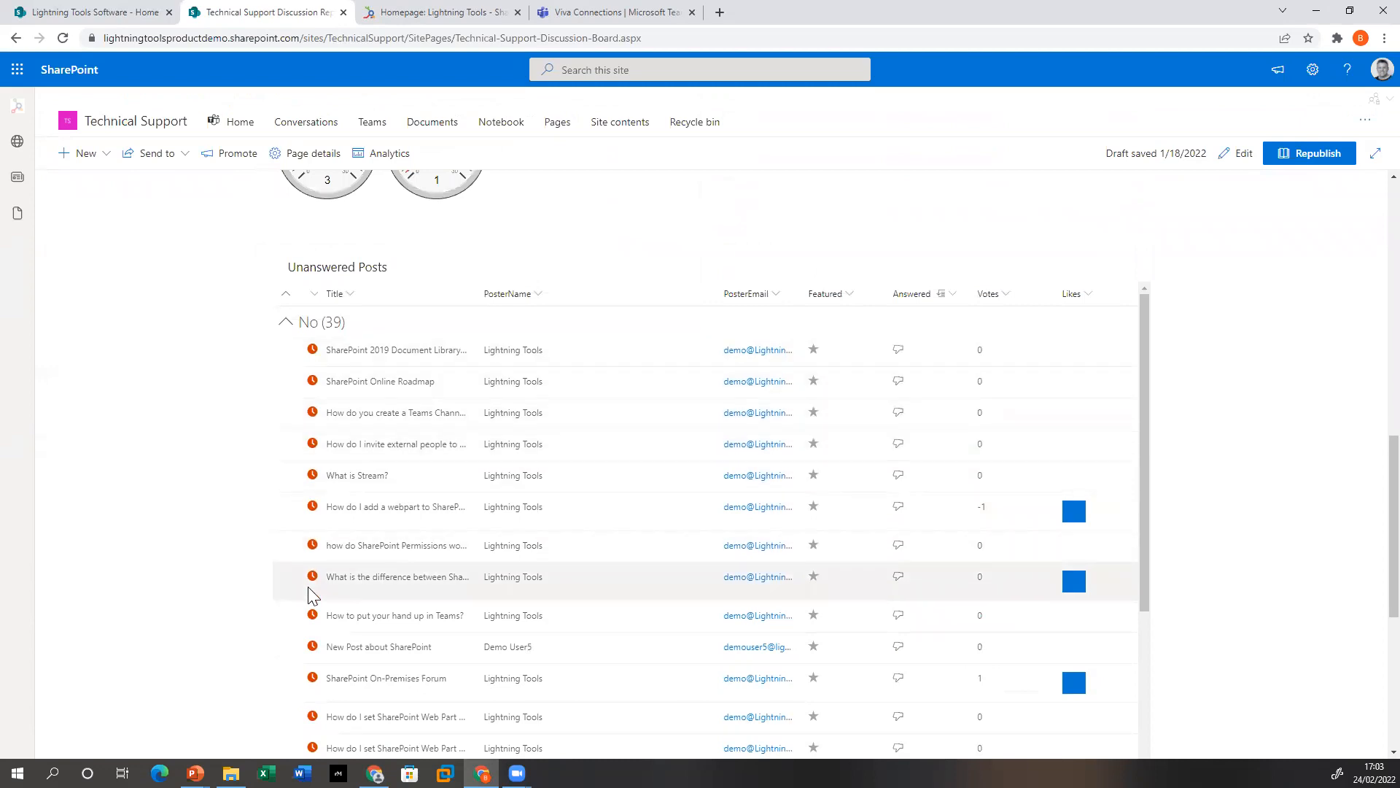
{"action": "scroll", "coordinate": [317, 598], "scroll_direction": "down", "scroll_amount": 2}
{"action": "scroll", "coordinate": [317, 598], "scroll_direction": "down", "scroll_amount": 2}
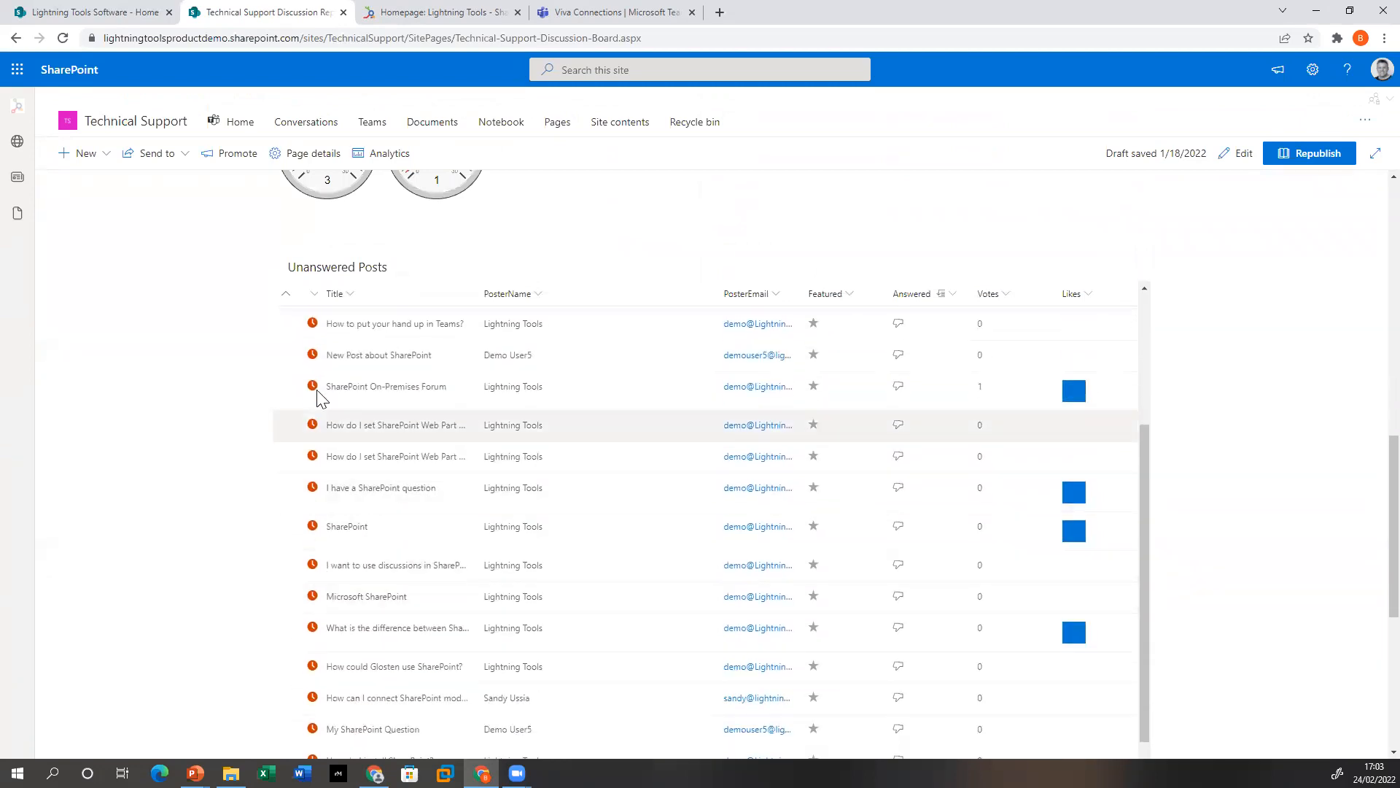
{"action": "scroll", "coordinate": [313, 561], "scroll_direction": "down", "scroll_amount": 6}
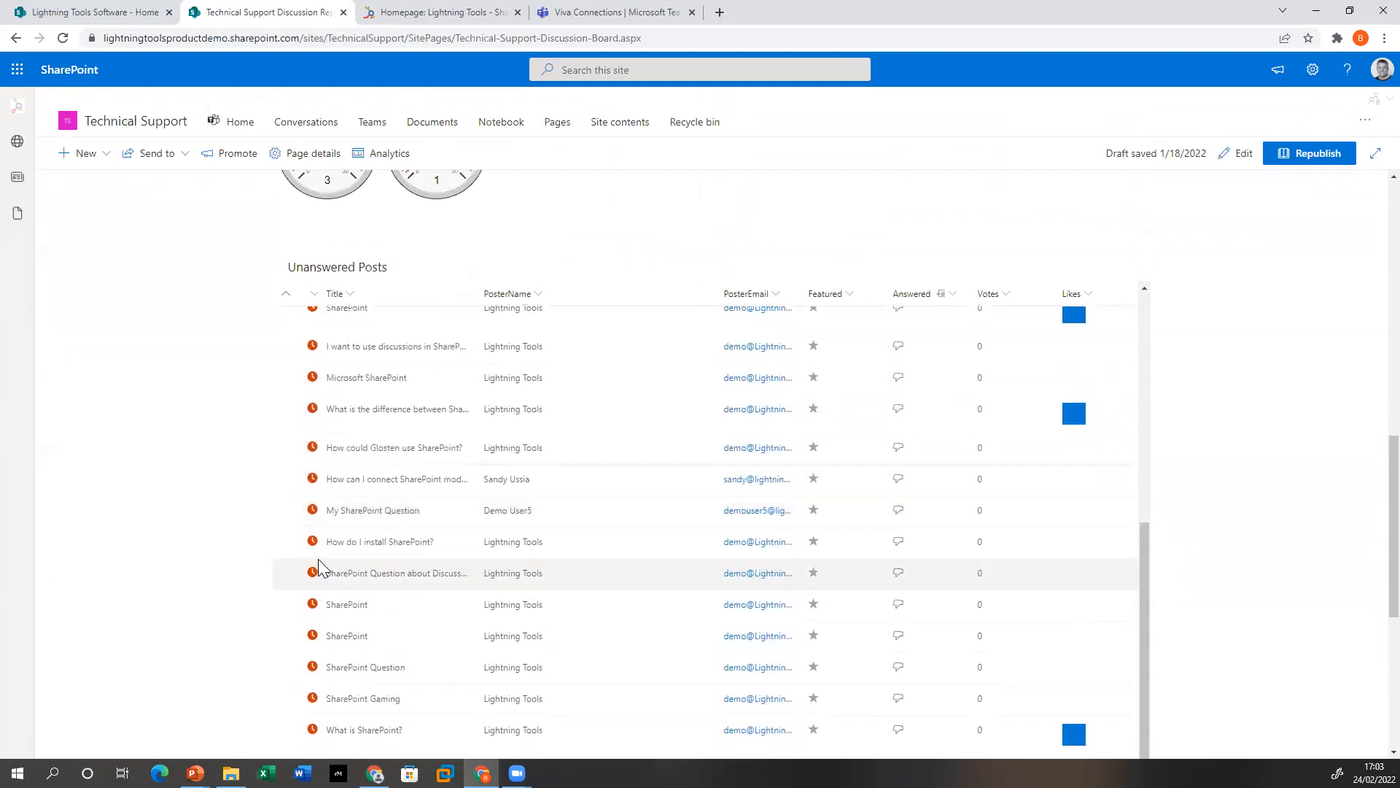
{"action": "scroll", "coordinate": [386, 558], "scroll_direction": "down", "scroll_amount": 1}
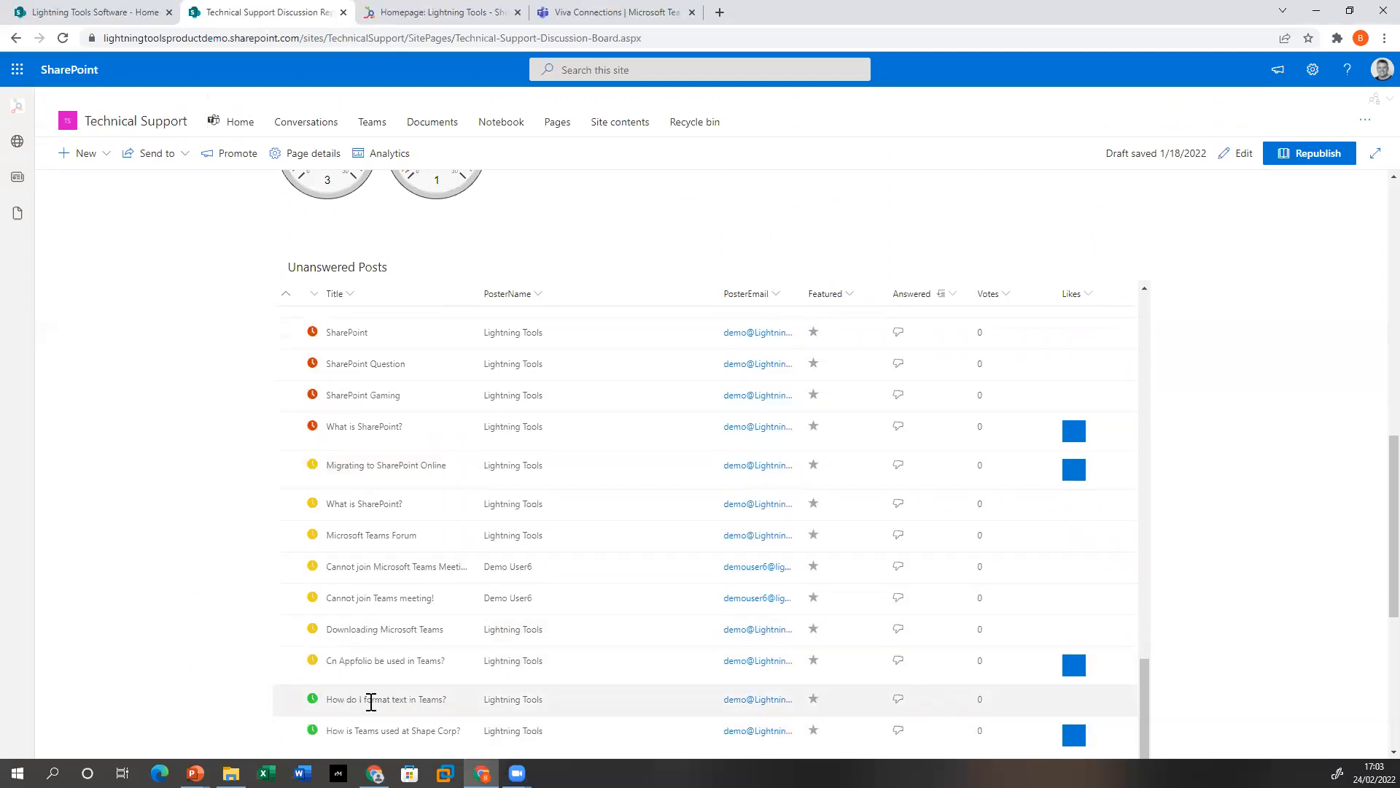
{"action": "scroll", "coordinate": [953, 555], "scroll_direction": "up", "scroll_amount": 5}
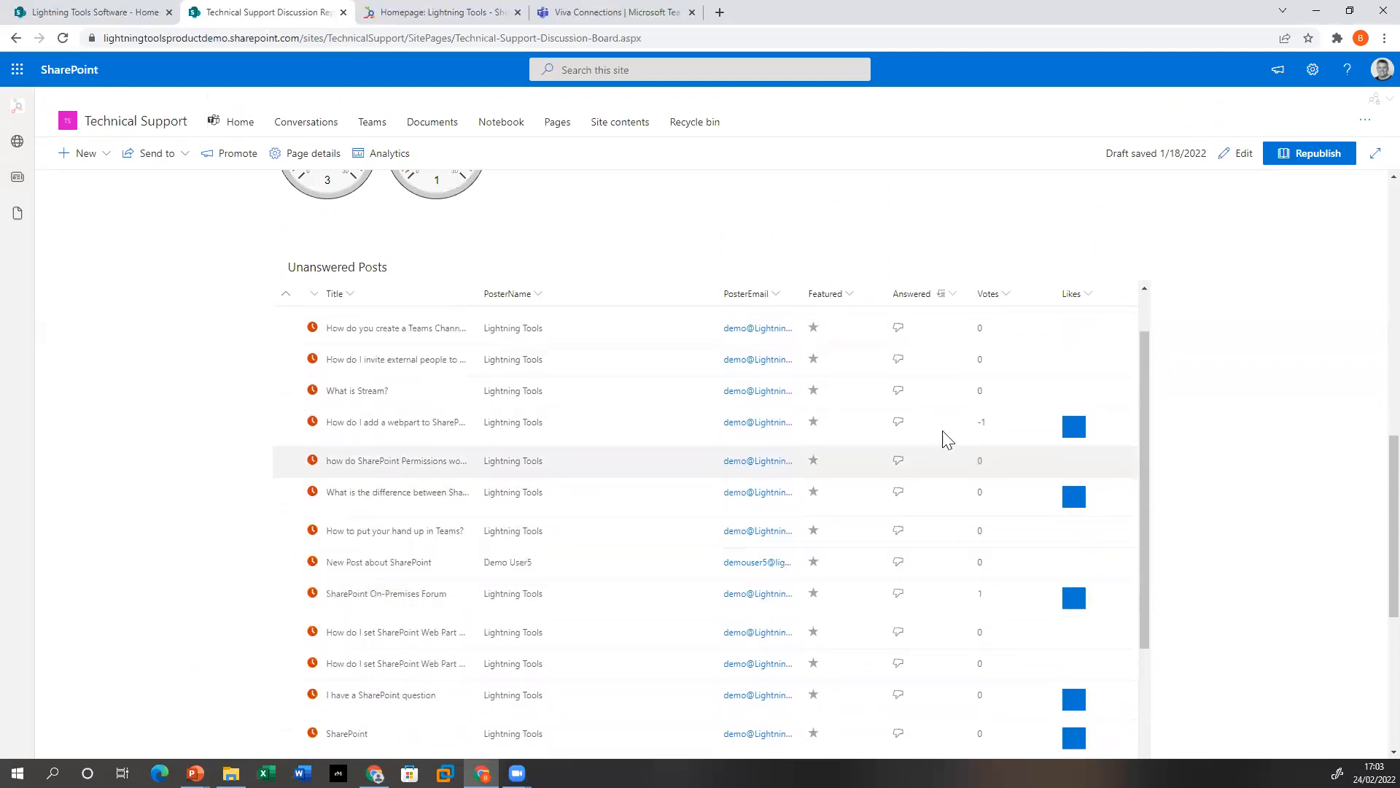
Put the reporting page in edit mode and open the Default view configuration of the Unanswered Posts web part
{"action": "left_click", "coordinate": [1243, 159]}
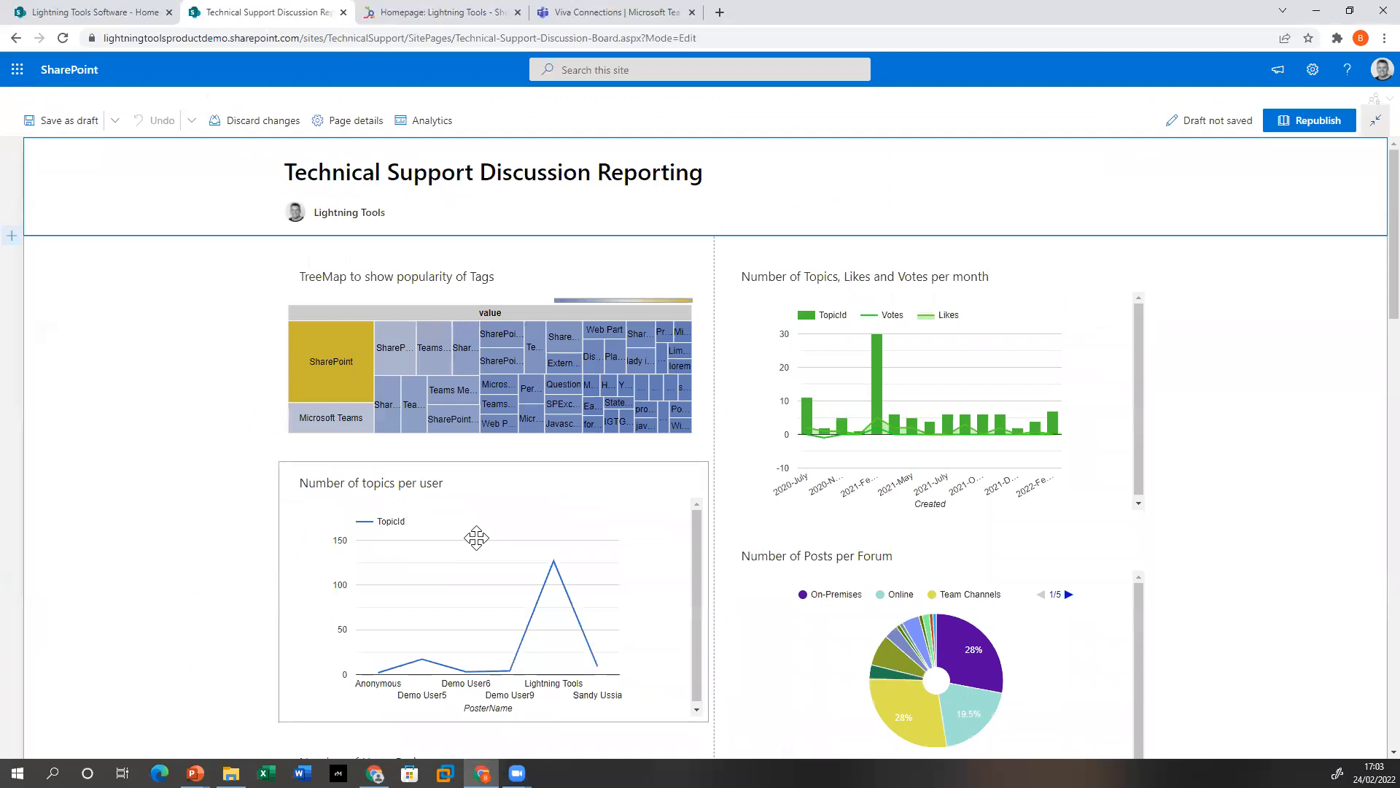
{"action": "scroll", "coordinate": [941, 537], "scroll_direction": "down", "scroll_amount": 8}
{"action": "scroll", "coordinate": [611, 371], "scroll_direction": "up", "scroll_amount": 1}
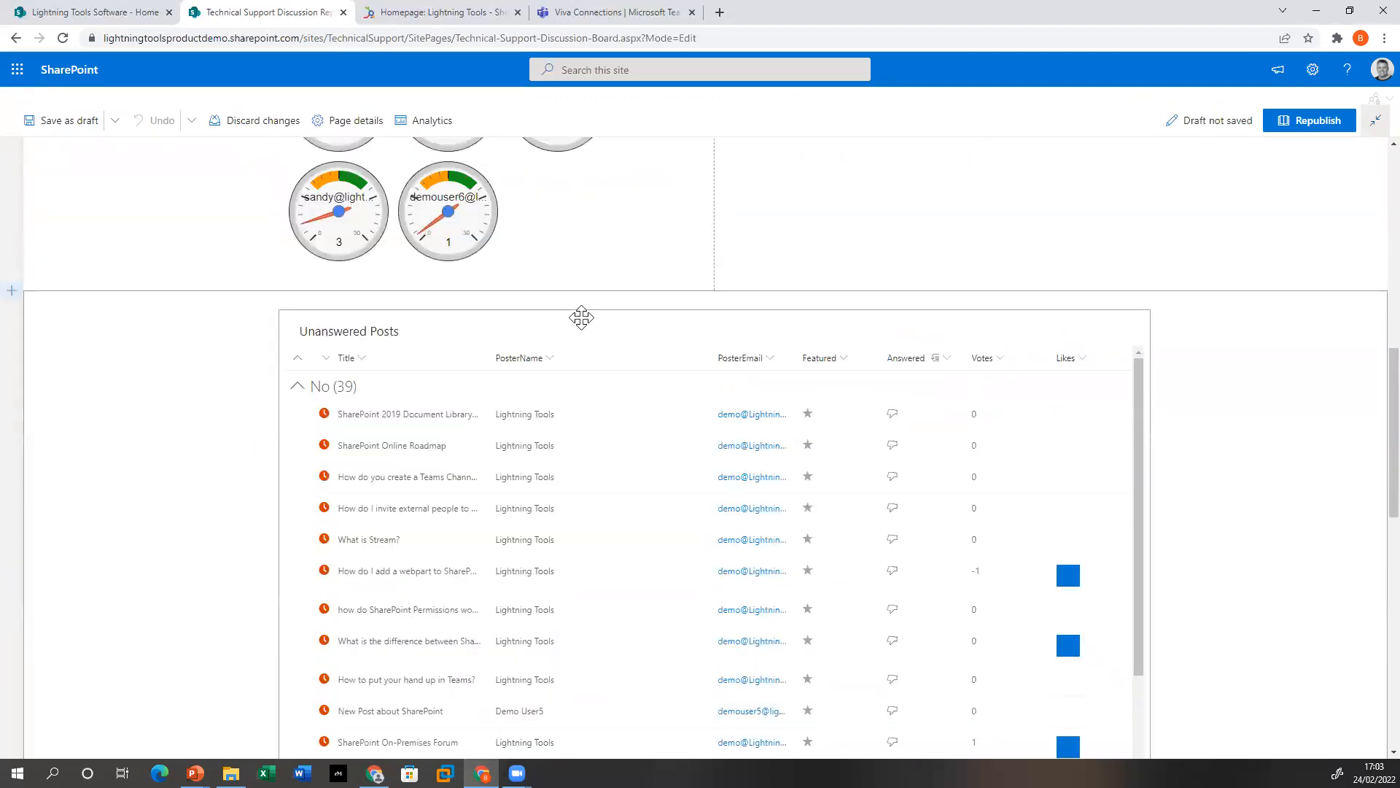
{"action": "left_click", "coordinate": [295, 331]}
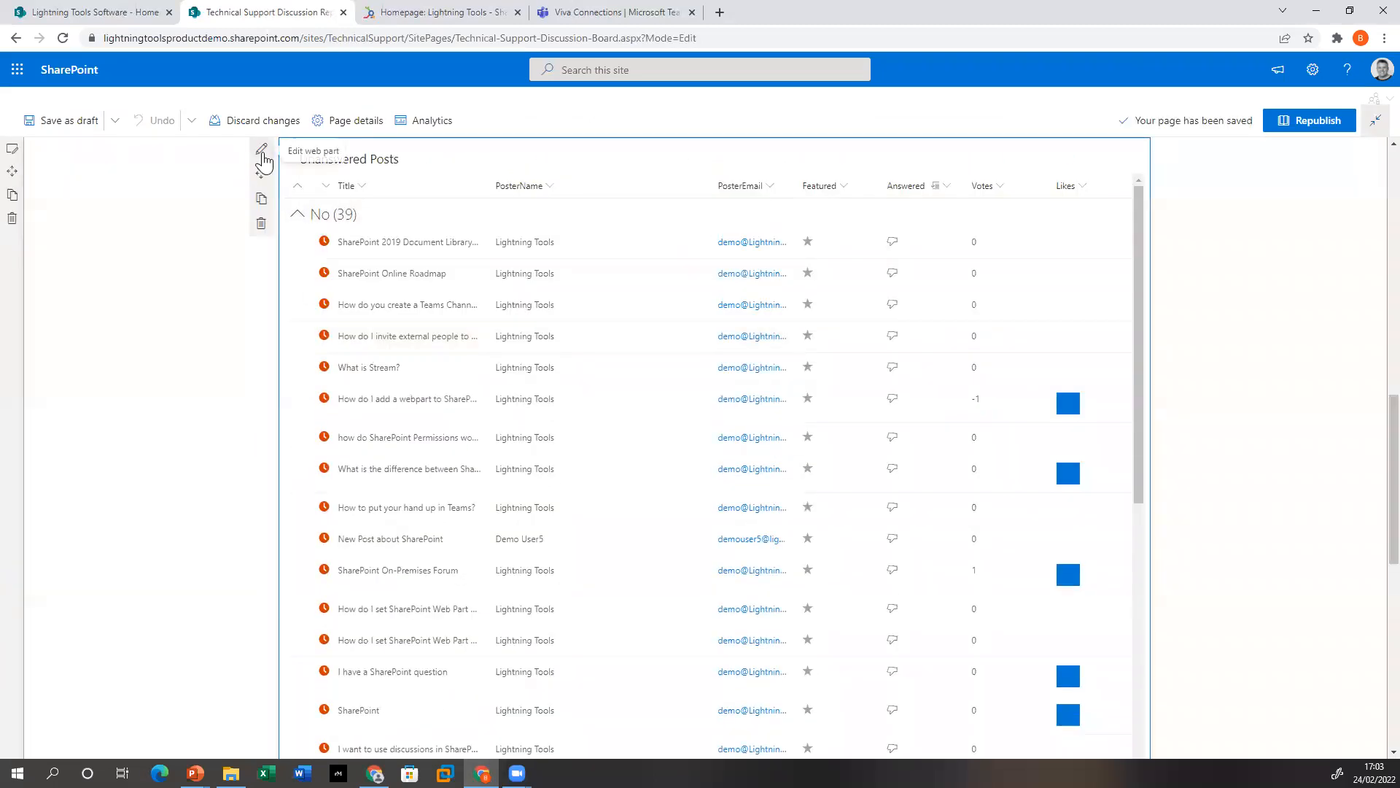
{"action": "left_click", "coordinate": [262, 149]}
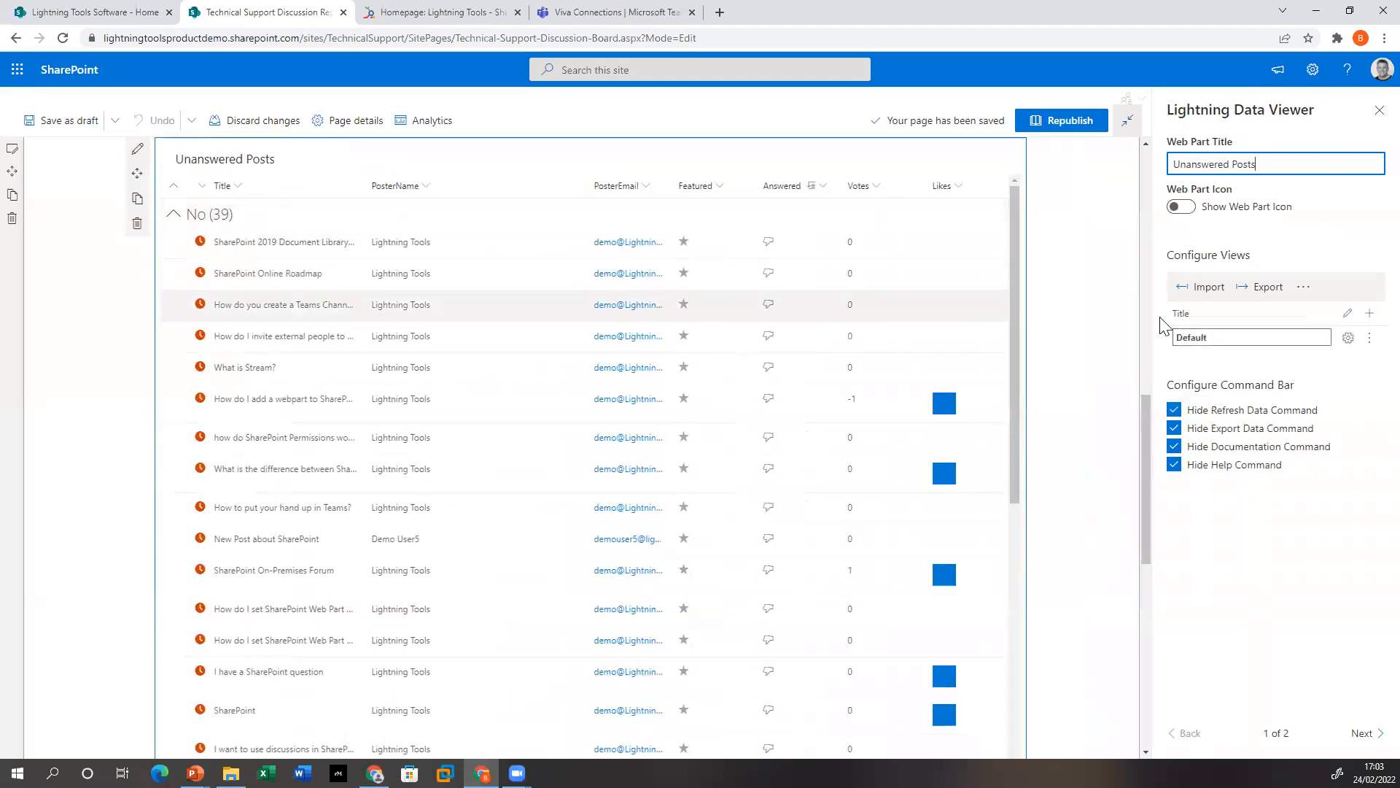
{"action": "left_click", "coordinate": [1348, 340]}
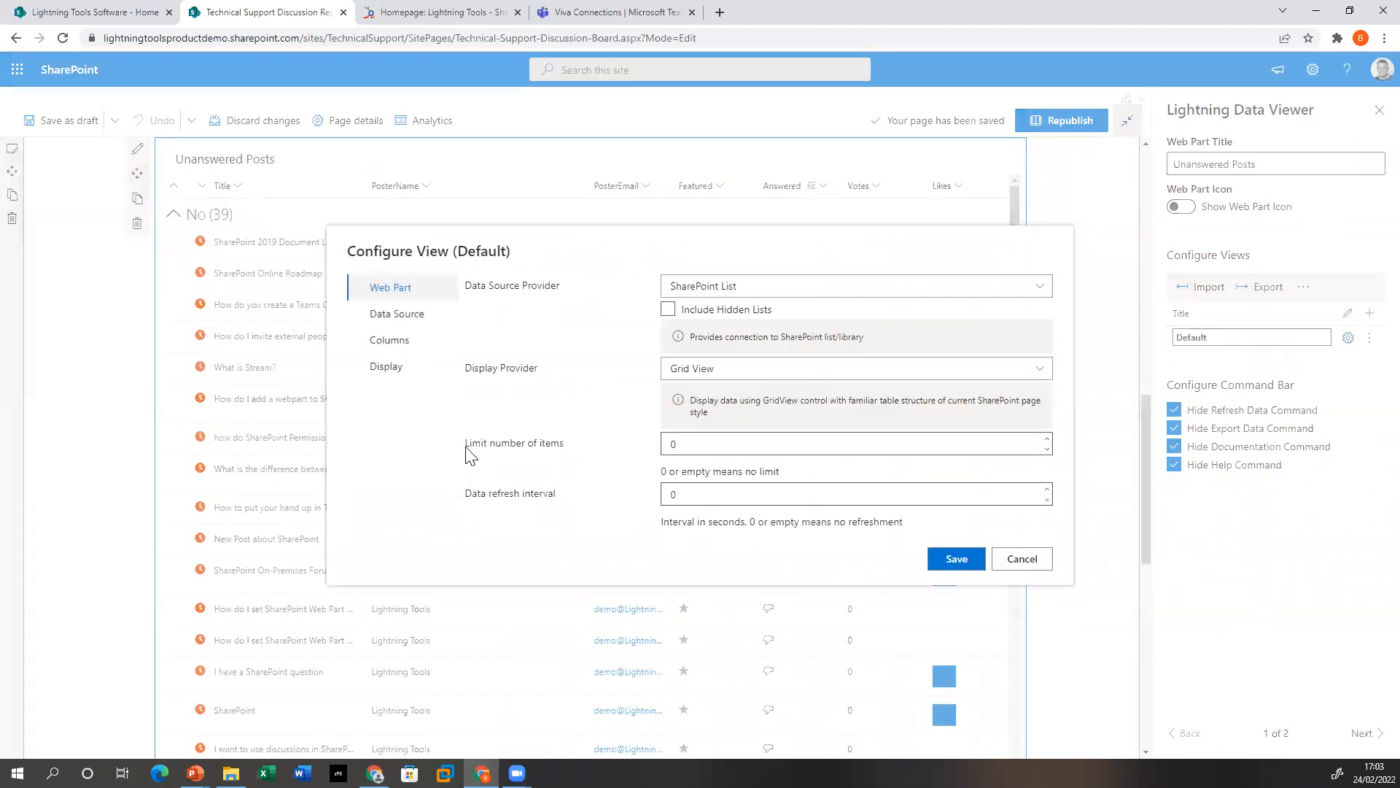
Review the view's data source, columns, display settings and the conditional formatting for Number of Days, then close without saving
{"action": "left_click", "coordinate": [723, 286]}
{"action": "left_click", "coordinate": [722, 286]}
{"action": "left_click", "coordinate": [393, 315]}
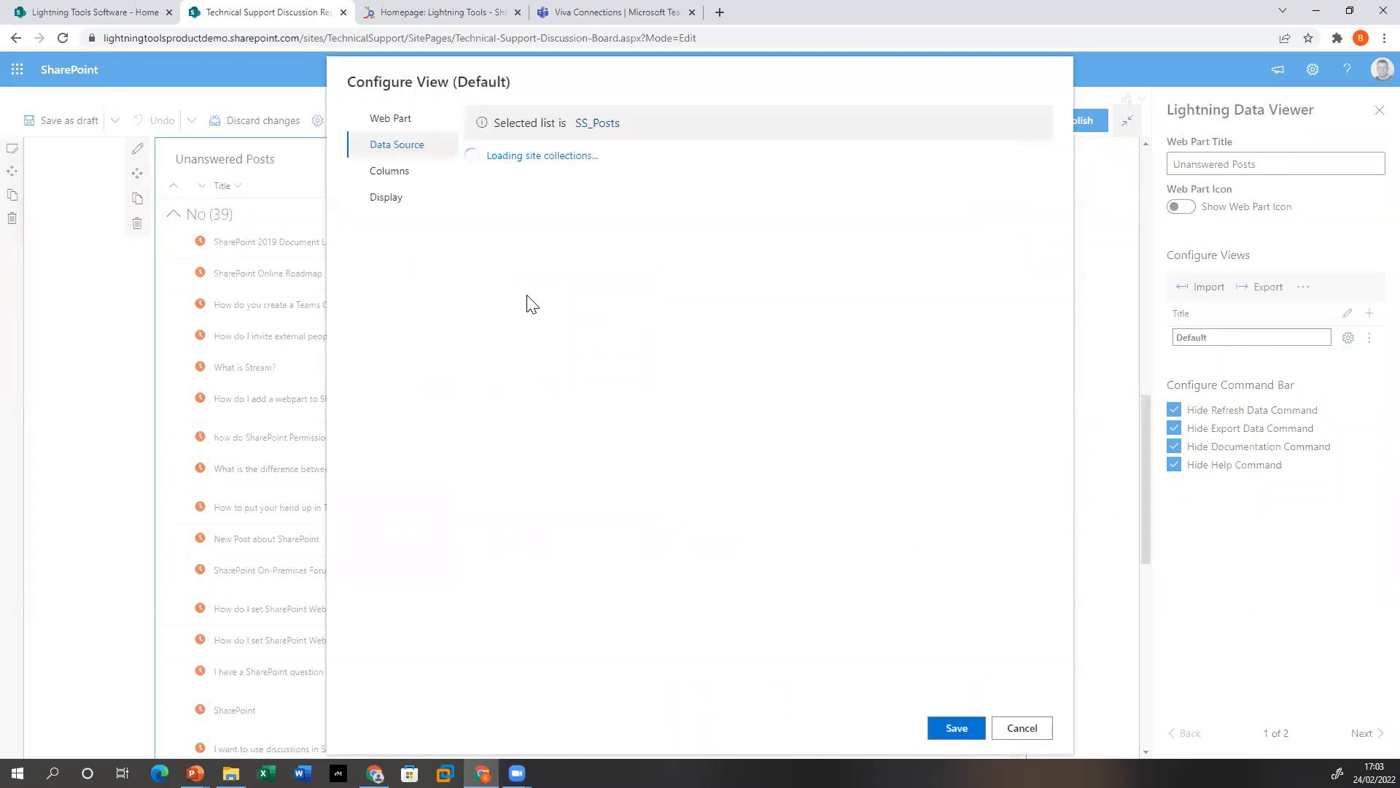
{"action": "left_click", "coordinate": [400, 173]}
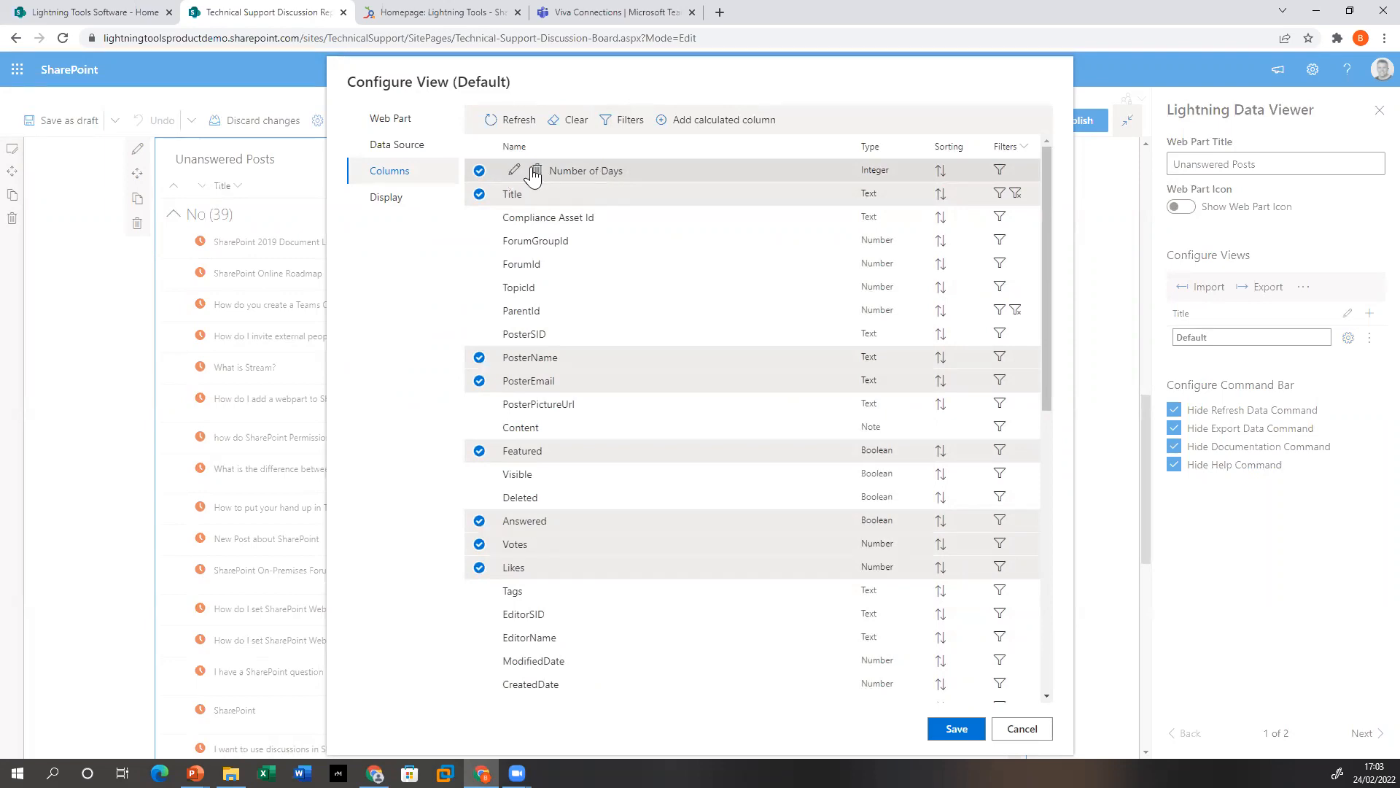
{"action": "left_click", "coordinate": [385, 197]}
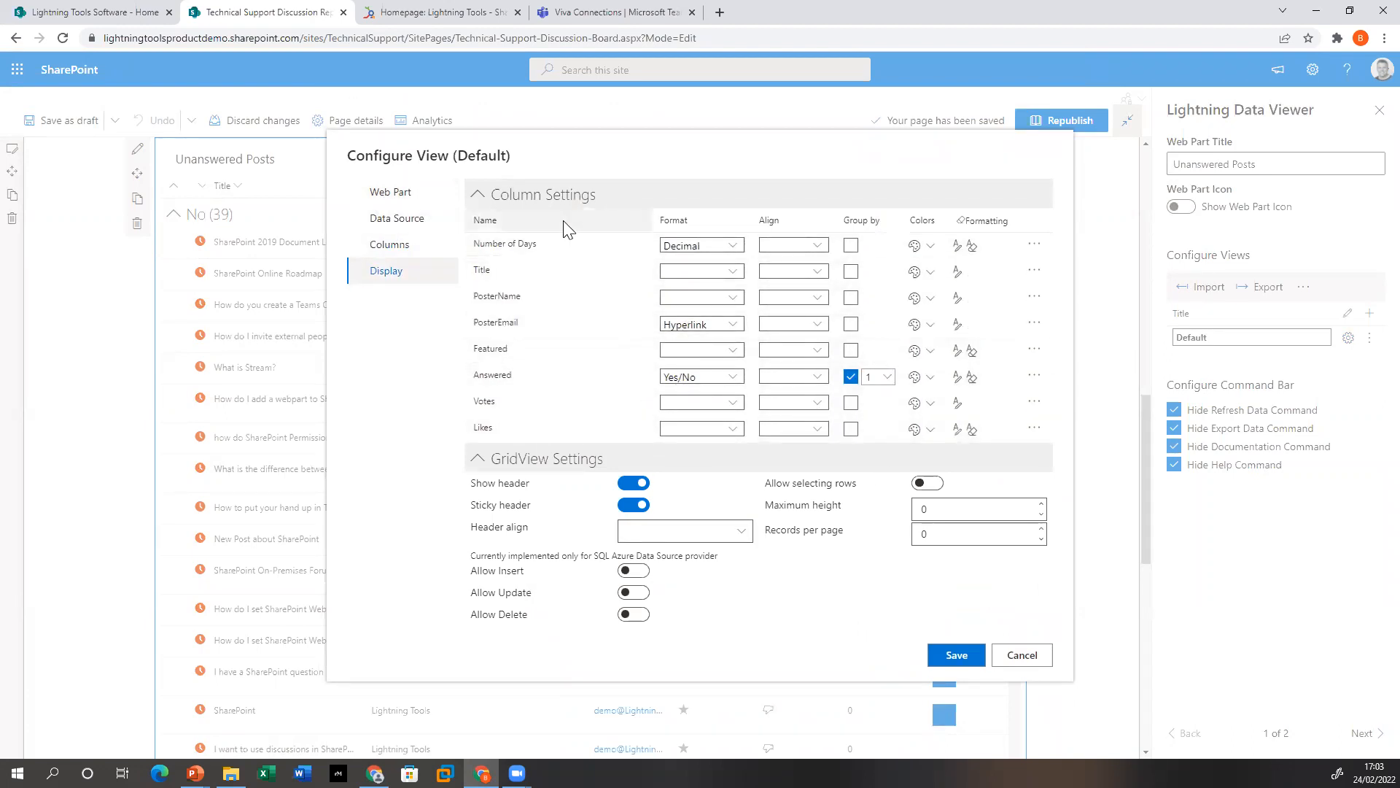
{"action": "left_click", "coordinate": [956, 248]}
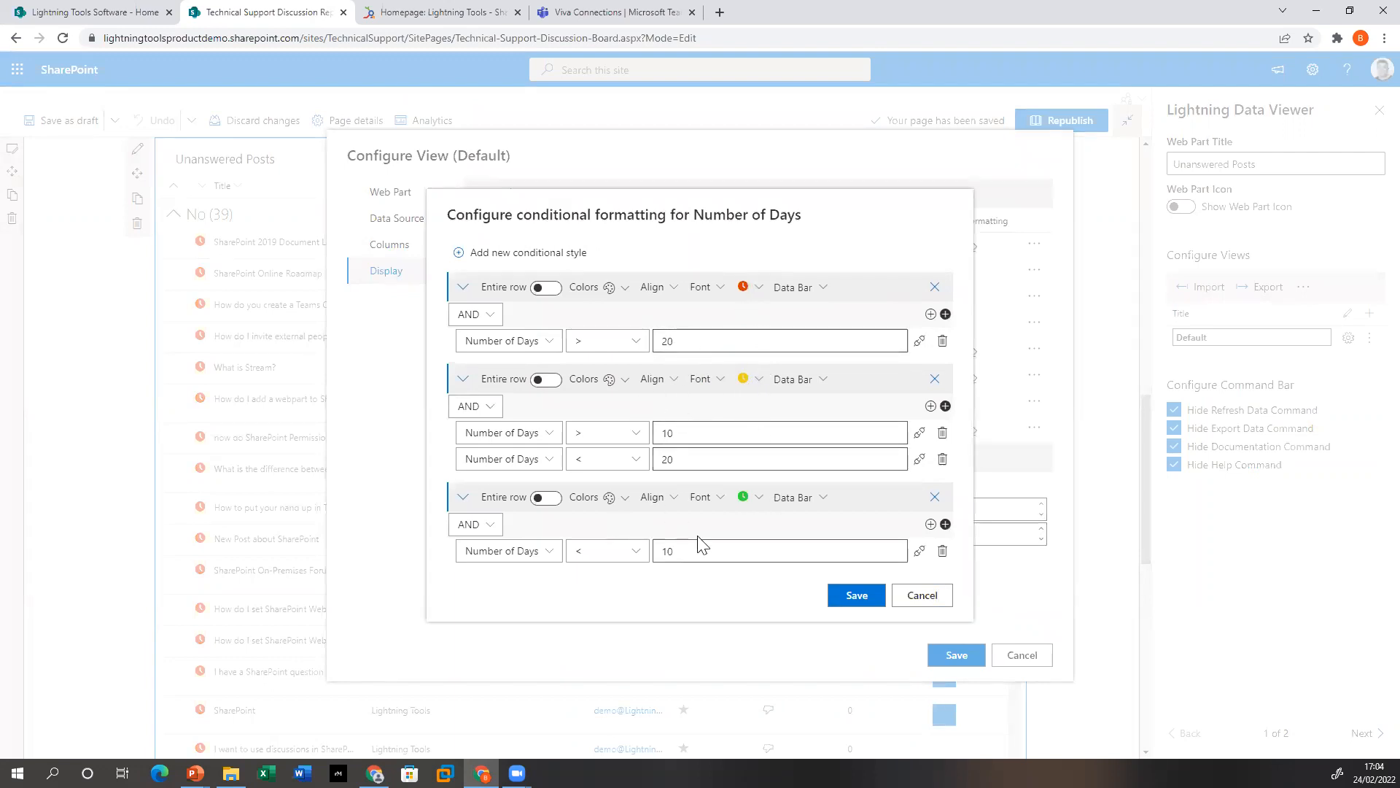
{"action": "left_click", "coordinate": [922, 595]}
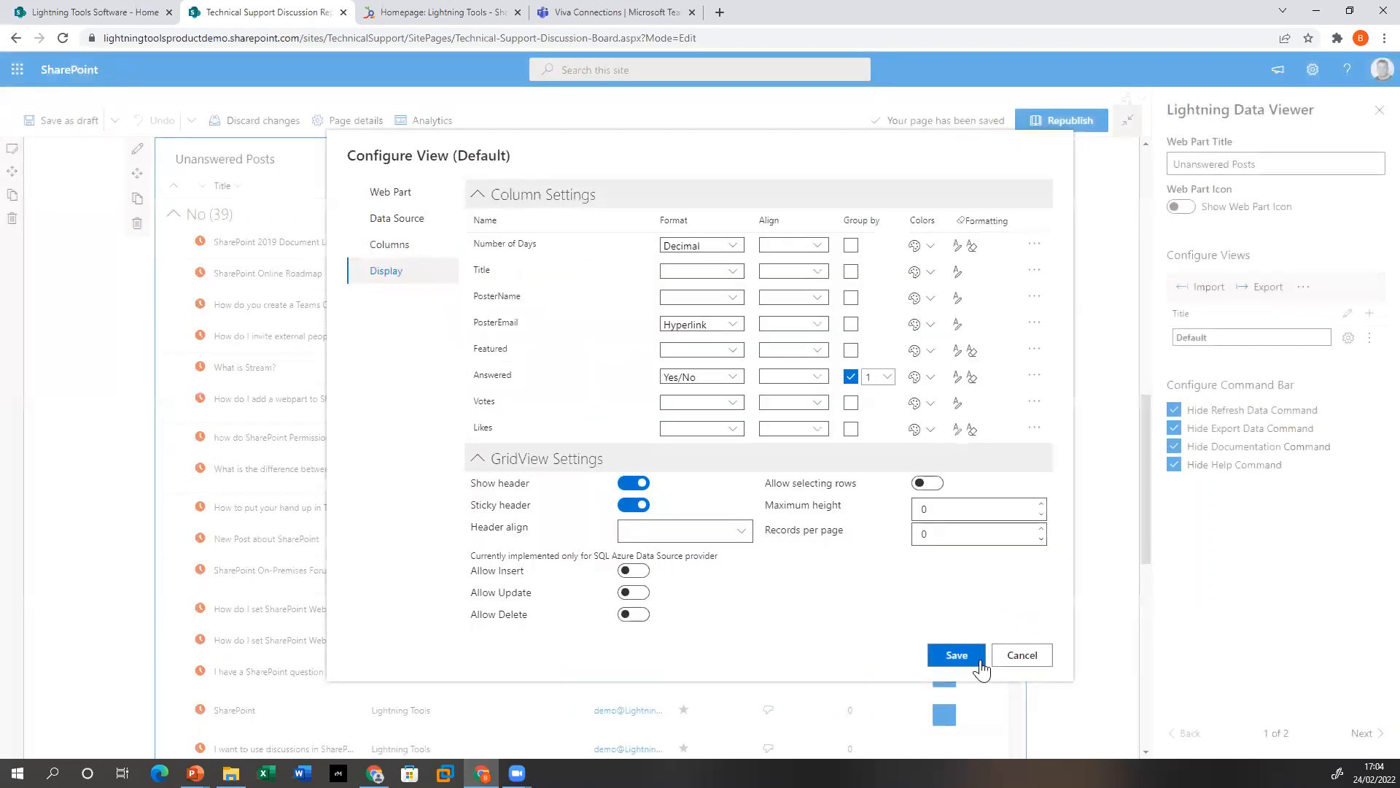
{"action": "left_click", "coordinate": [1014, 659]}
Inspect the display provider and chart settings in the Default view of the Number of Posts per Forum web part
{"action": "scroll", "coordinate": [928, 544], "scroll_direction": "up", "scroll_amount": 10}
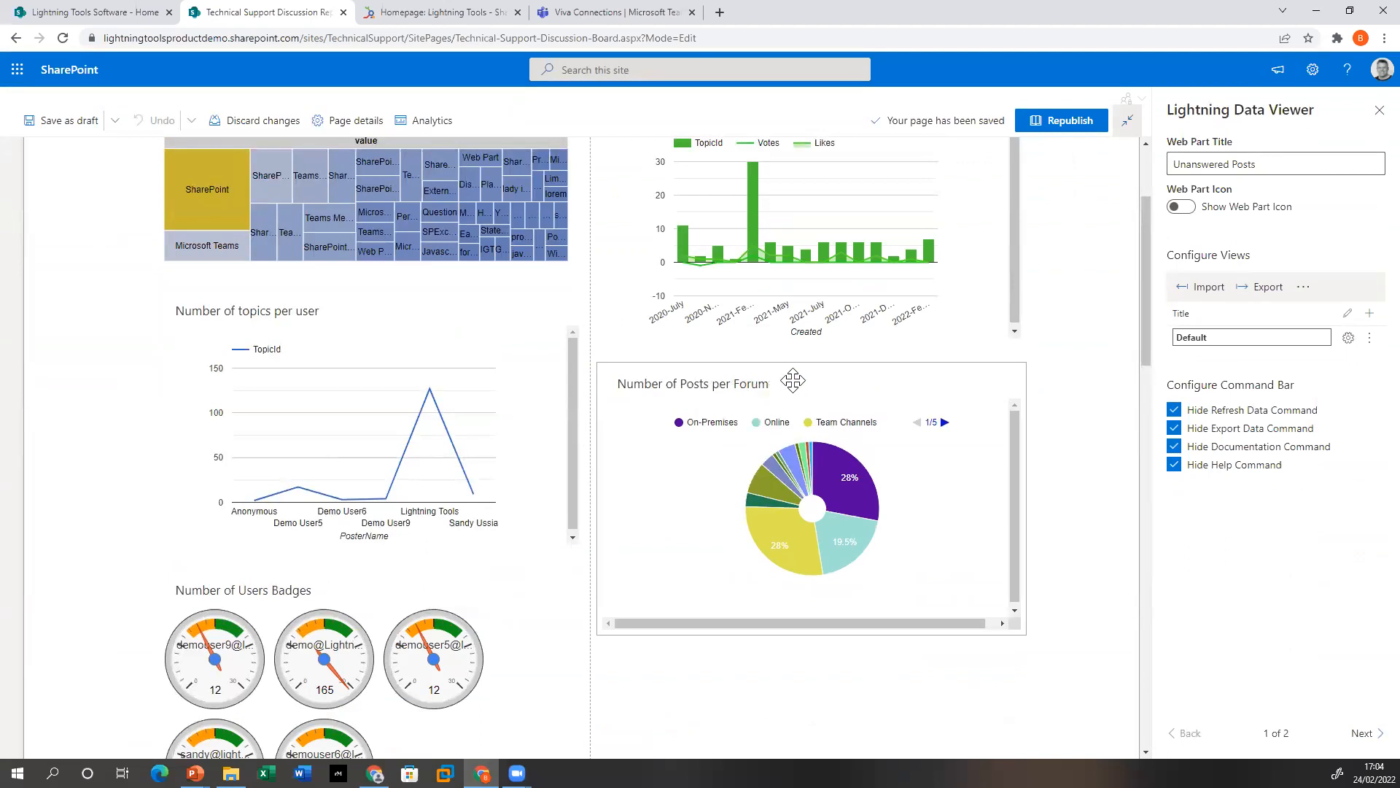
{"action": "left_click", "coordinate": [798, 379]}
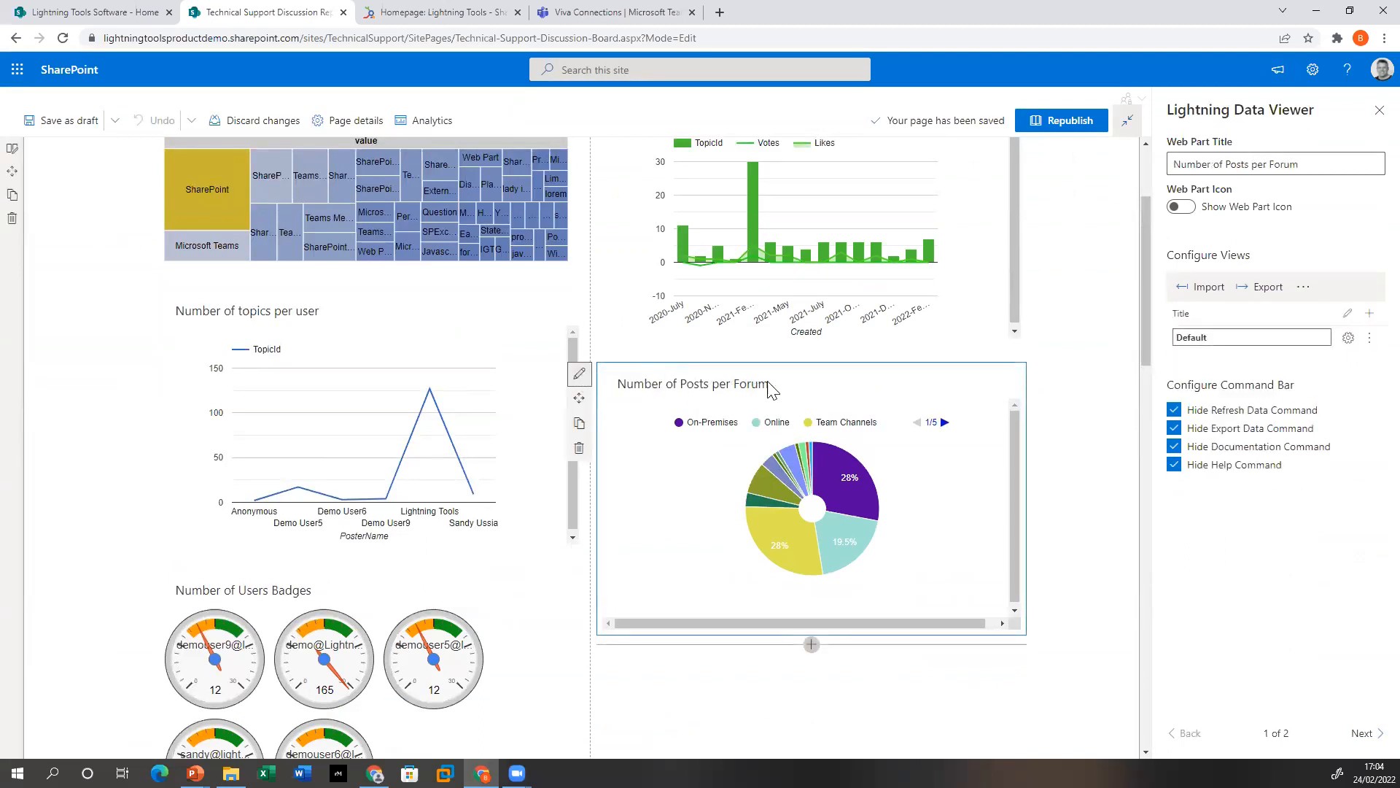
{"action": "left_click", "coordinate": [1348, 338]}
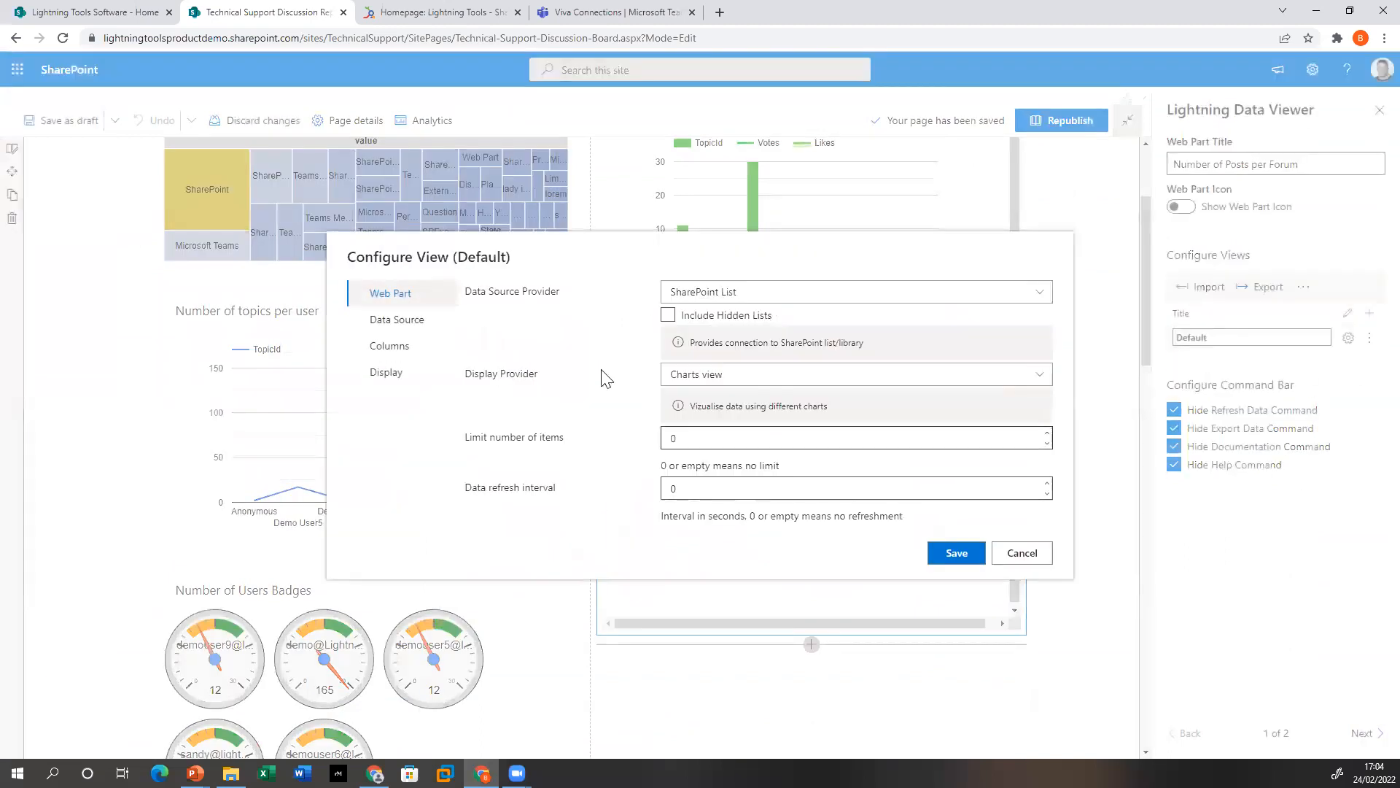
{"action": "left_click", "coordinate": [712, 378]}
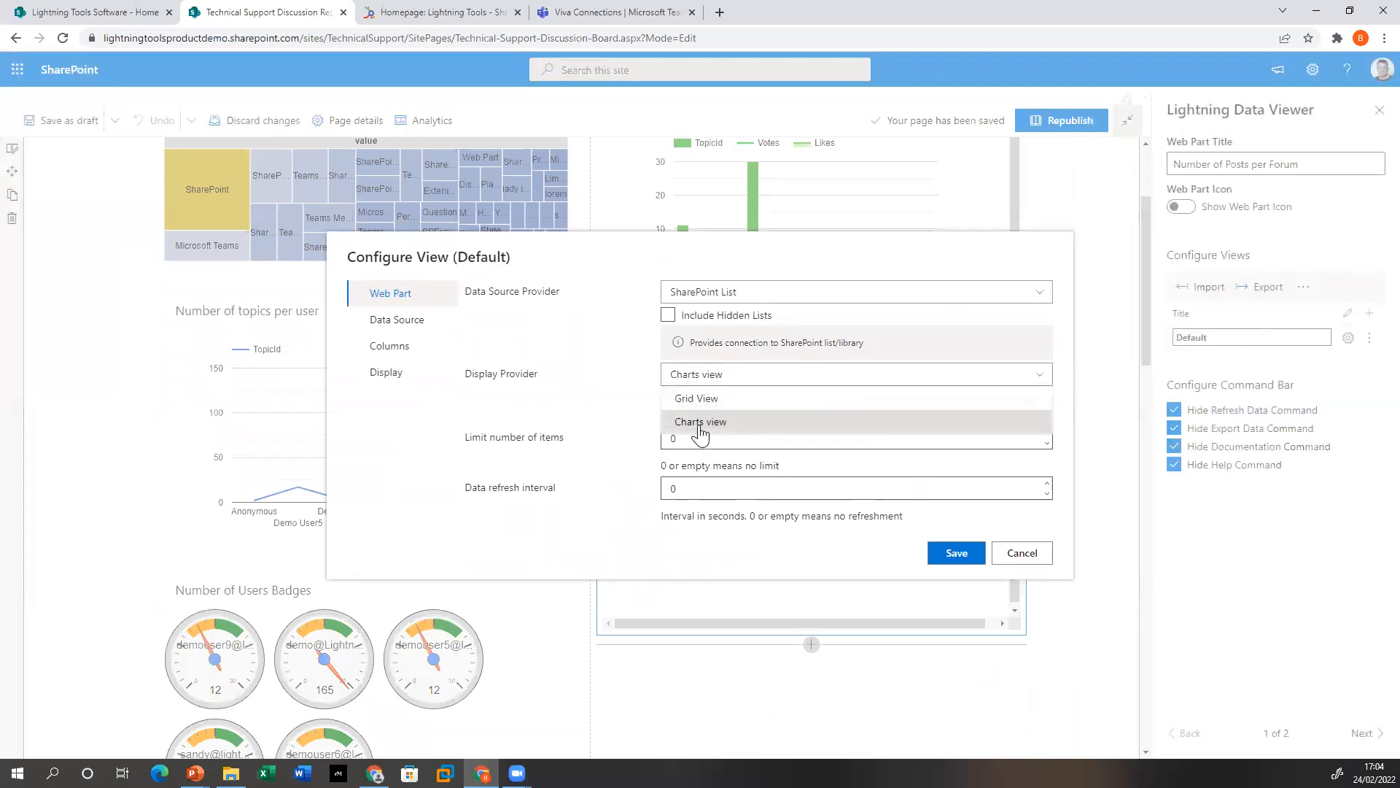
{"action": "left_click", "coordinate": [720, 381]}
{"action": "left_click", "coordinate": [386, 372]}
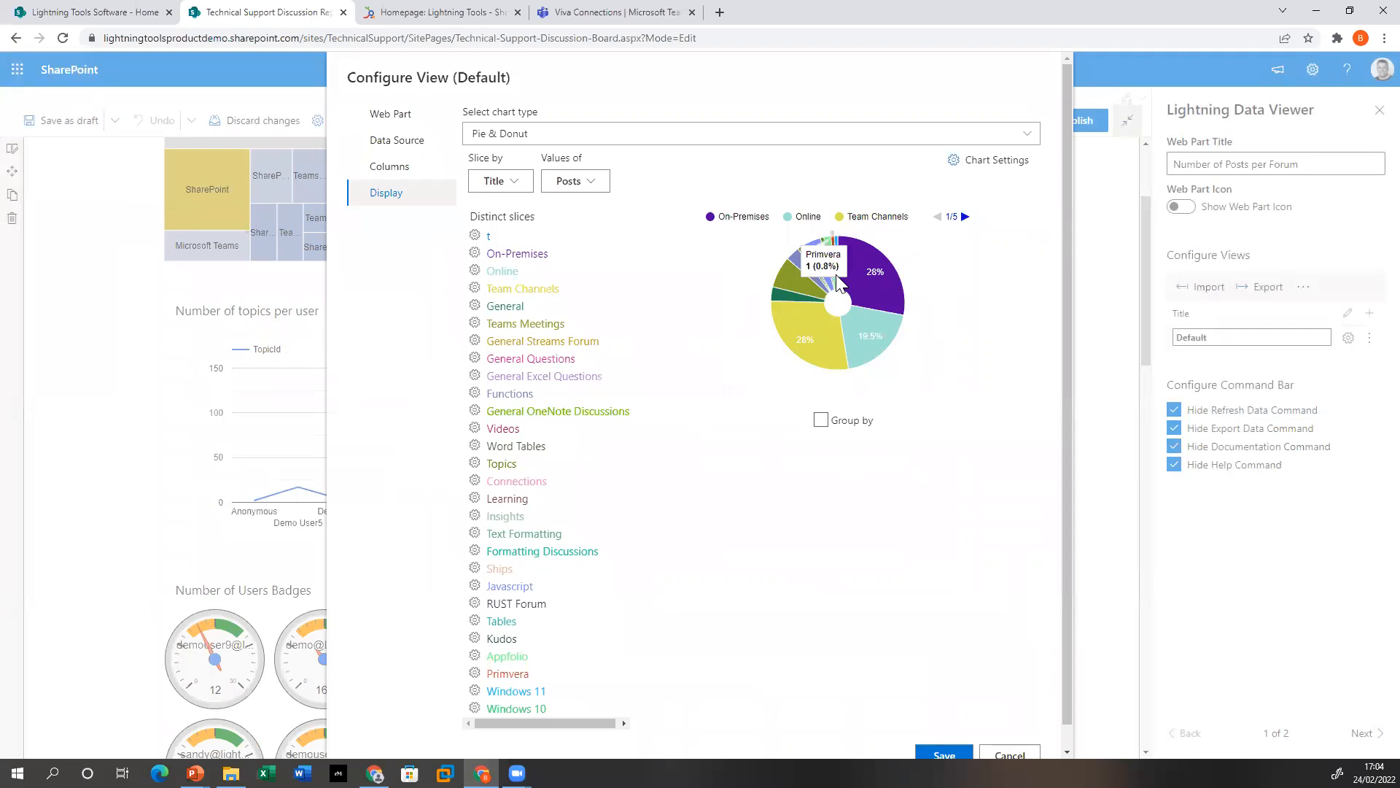
Turn on the Is 3D option in the Number of Posts per Forum pie chart's settings, save them and close the view configuration
{"action": "left_click", "coordinate": [955, 167]}
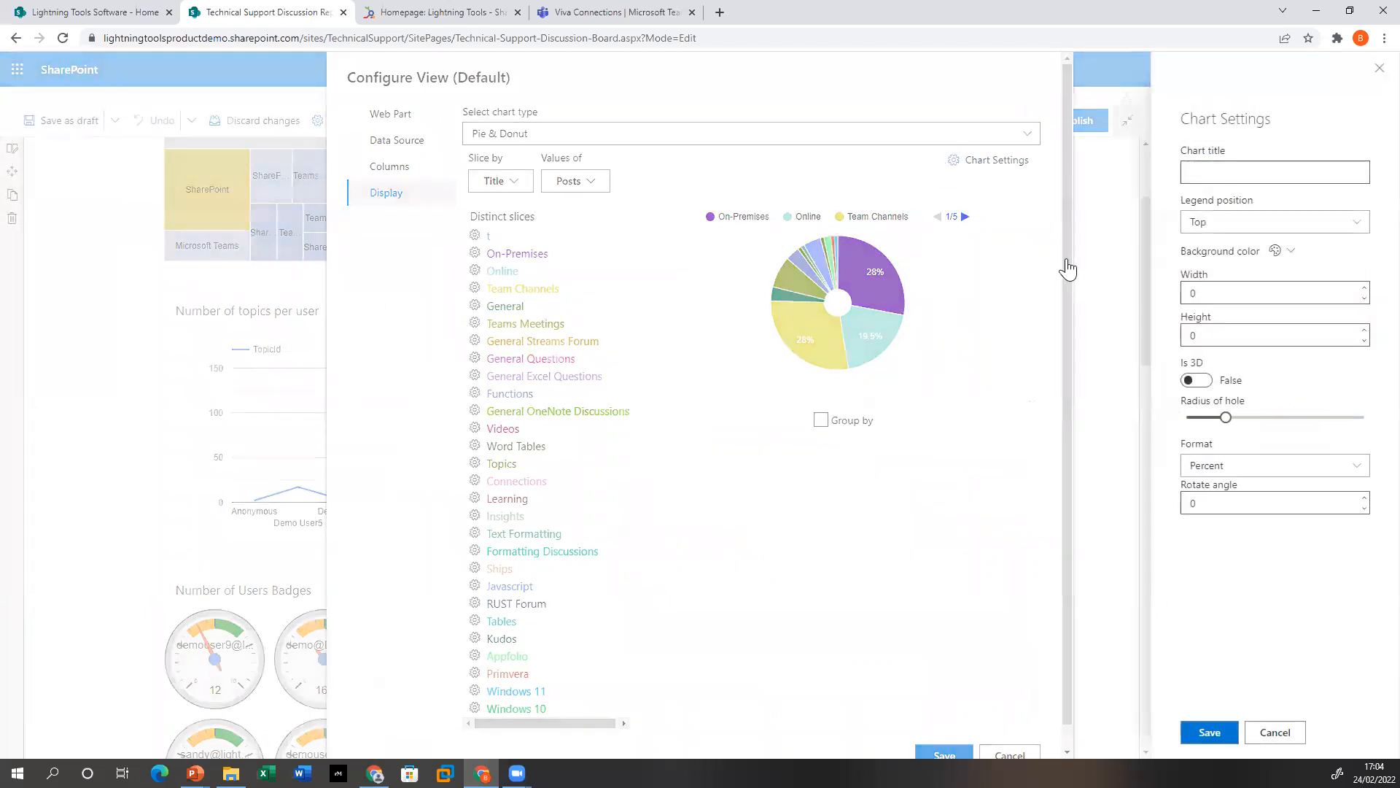
{"action": "left_click", "coordinate": [1194, 380]}
{"action": "left_click", "coordinate": [1204, 732]}
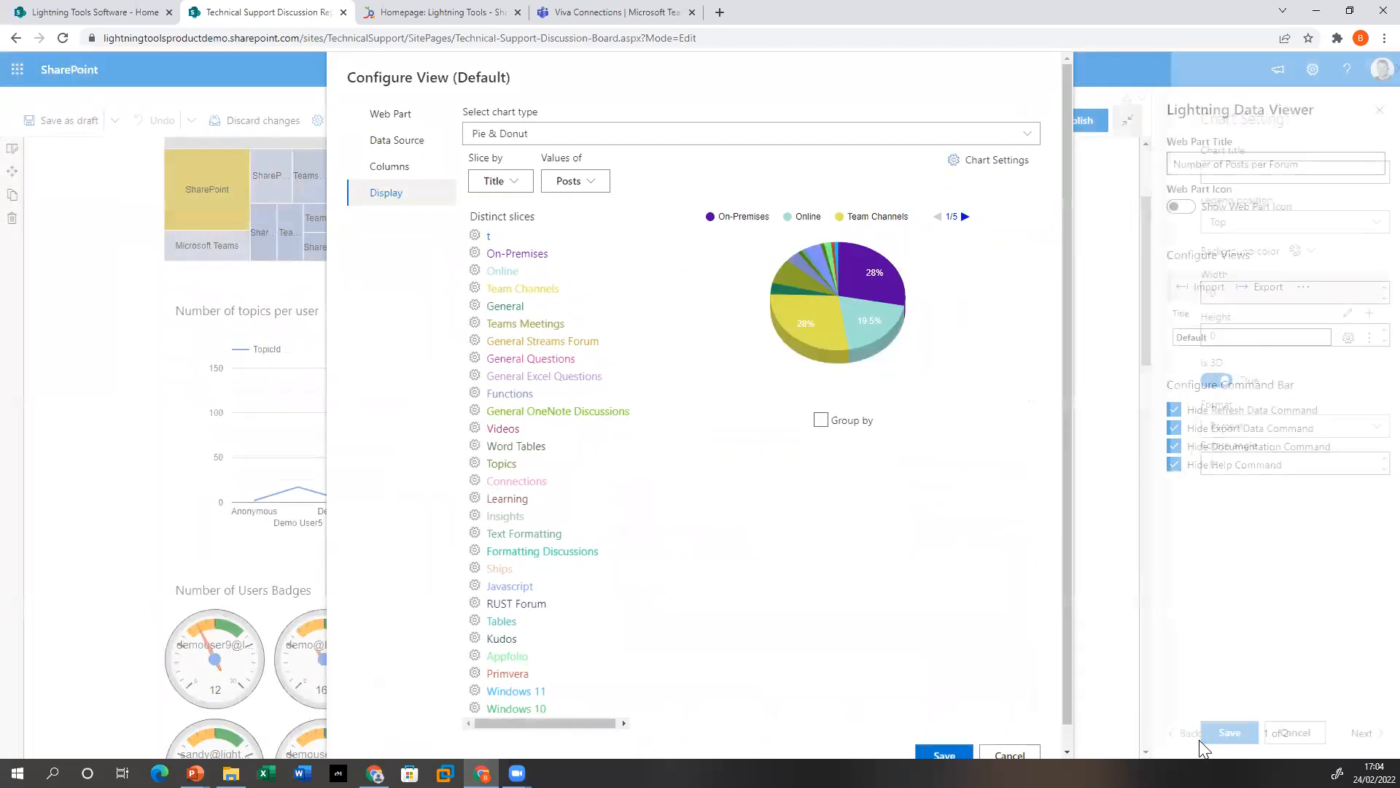
{"action": "left_click", "coordinate": [943, 753]}
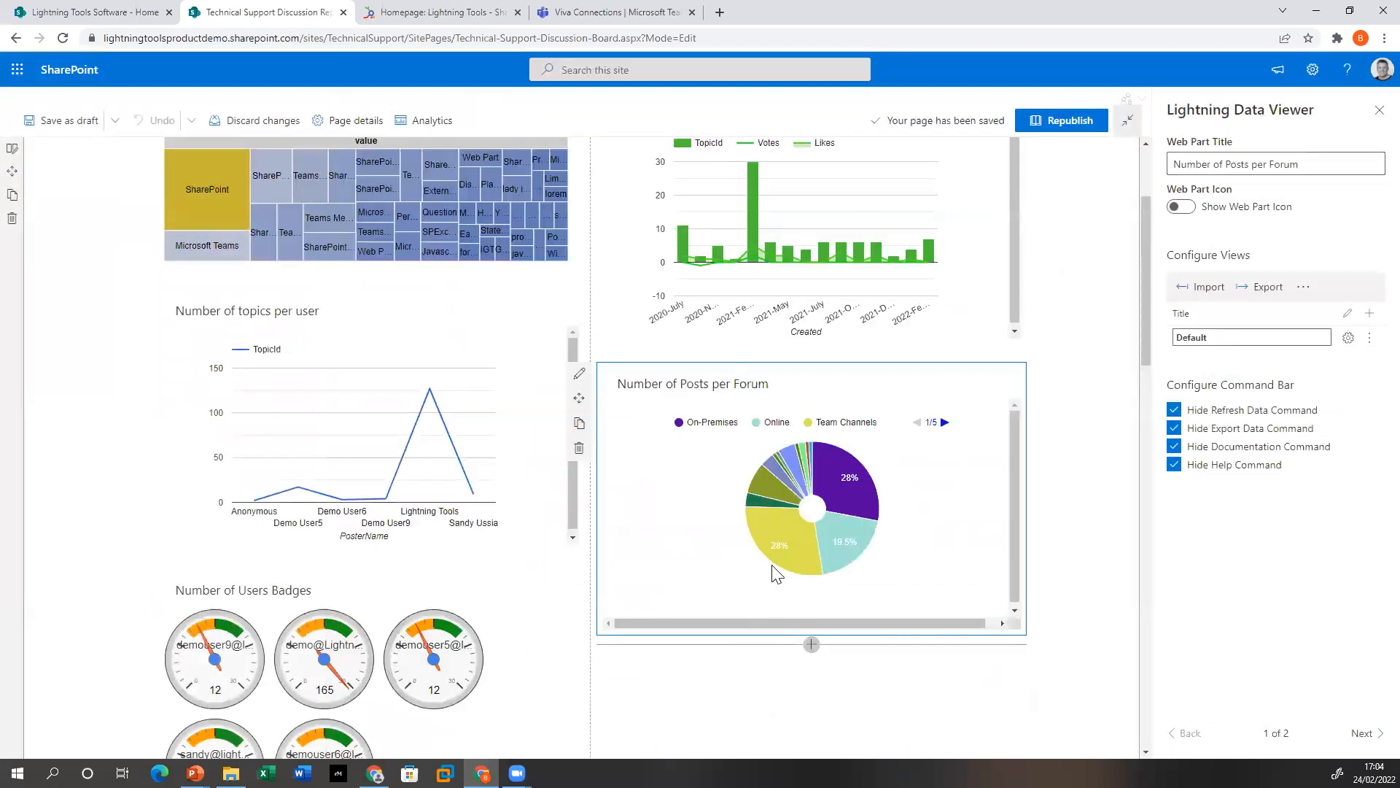
{"action": "scroll", "coordinate": [777, 574], "scroll_direction": "up", "scroll_amount": 3}
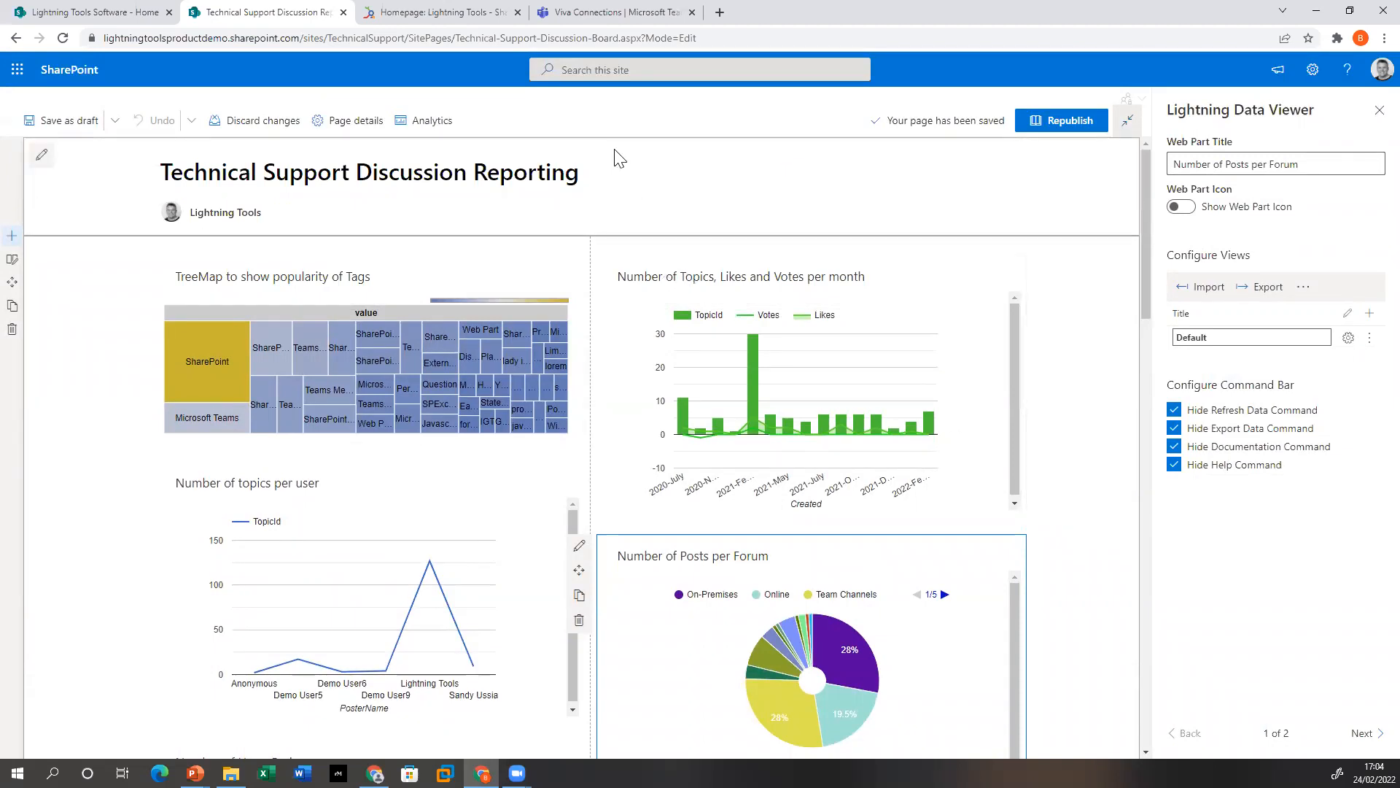
Open the Lightning Tools Employee Wellbeing site from the Lightning Tools Software home page and go to its Wellbeing Discussions forums
{"action": "left_click", "coordinate": [127, 17]}
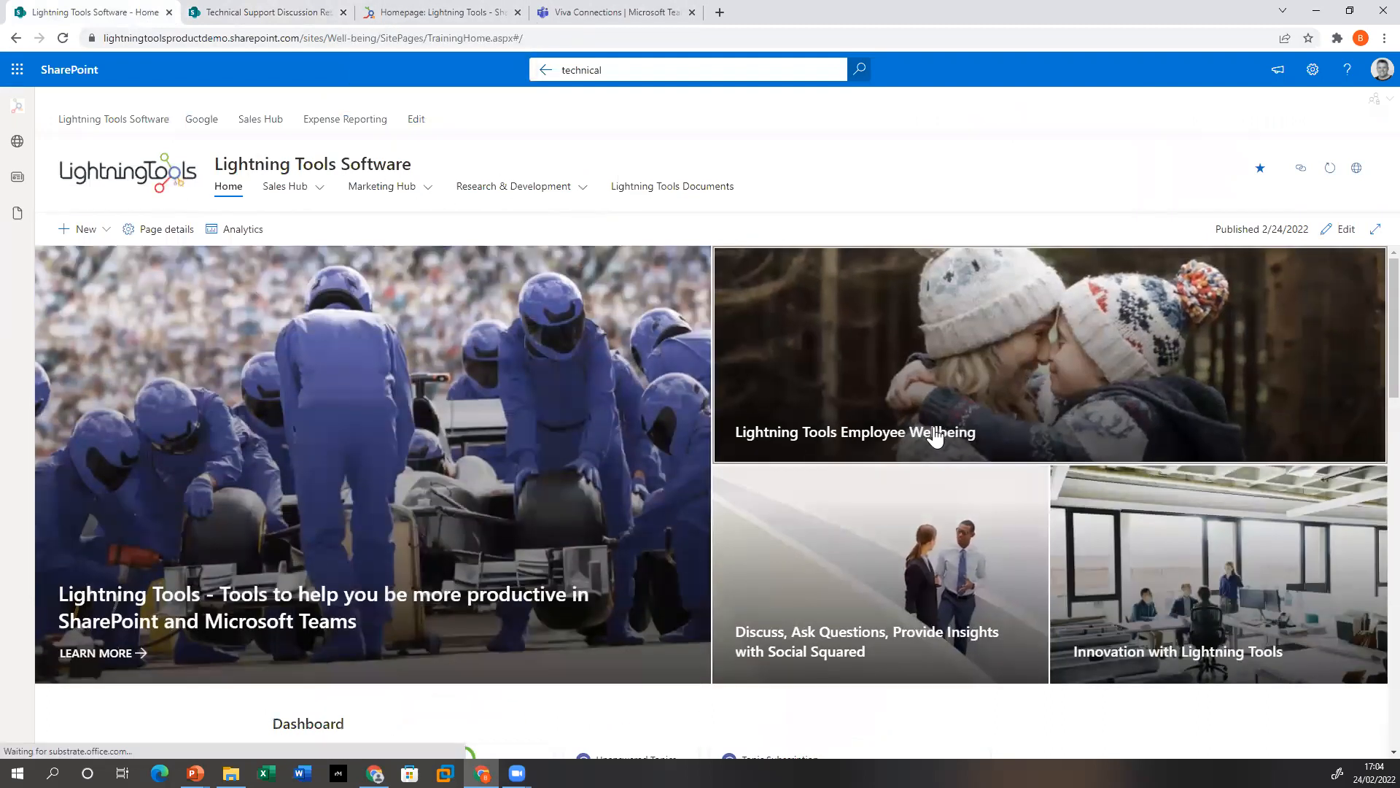
{"action": "left_click", "coordinate": [933, 437]}
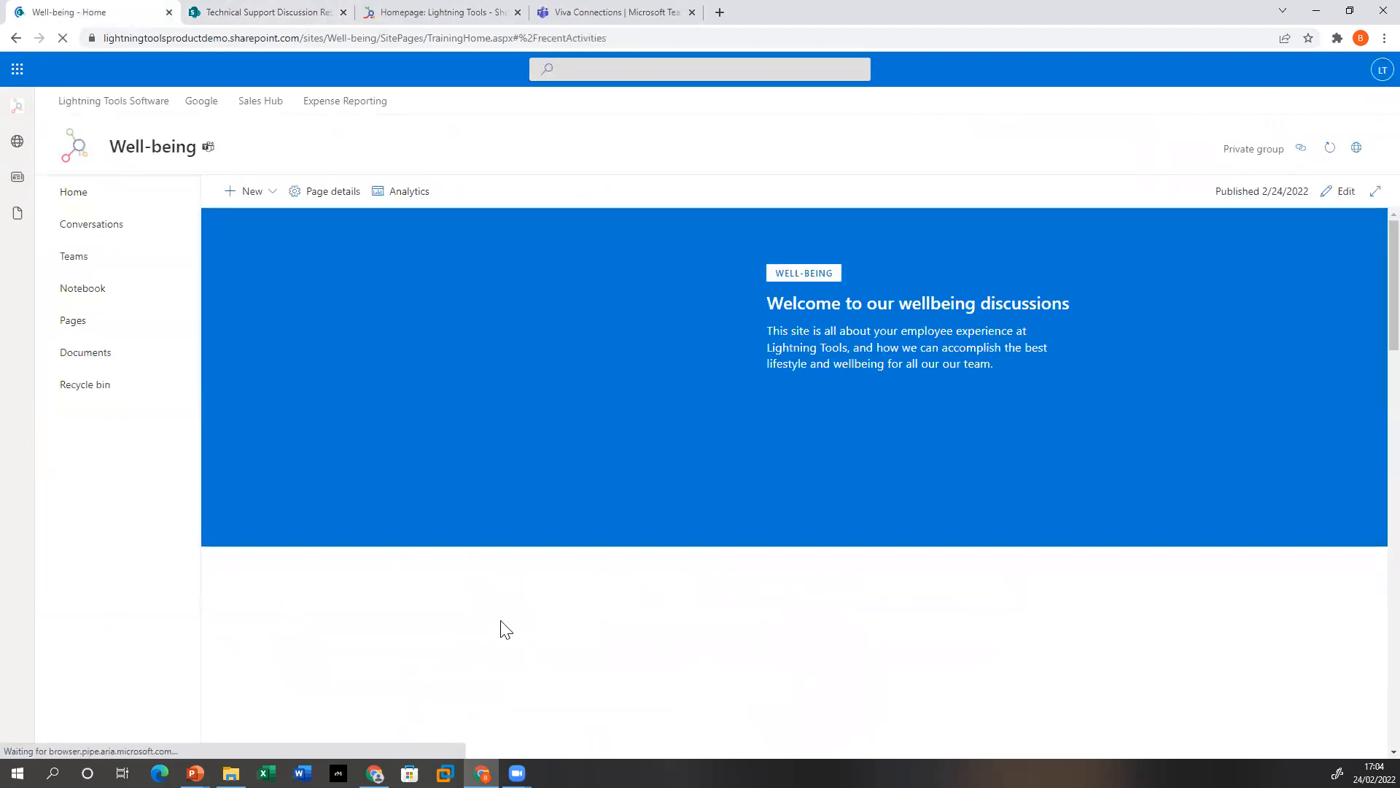
{"action": "scroll", "coordinate": [506, 629], "scroll_direction": "down", "scroll_amount": 4}
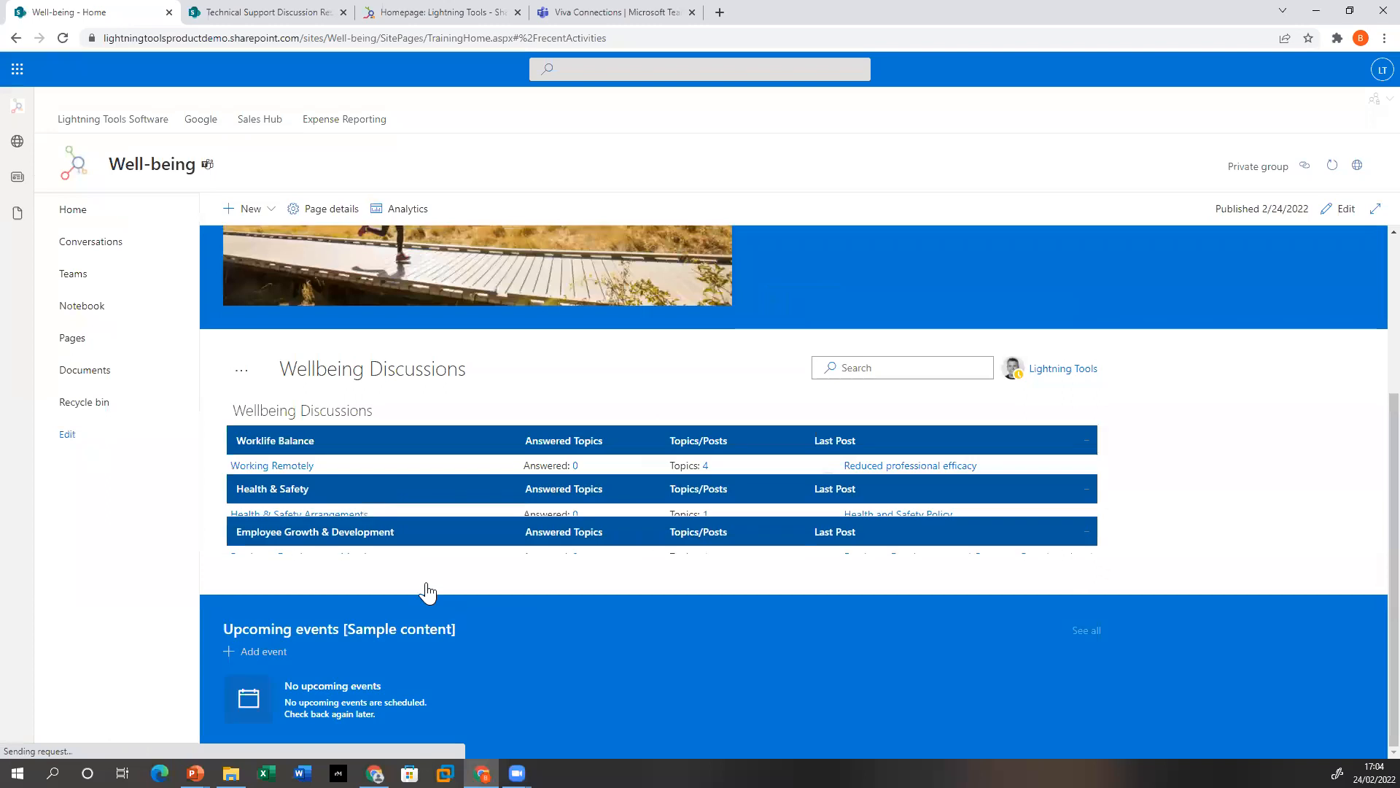
Show the Unanswered Topics of the Wellbeing Discussions board and review the whole list
{"action": "left_click", "coordinate": [240, 318]}
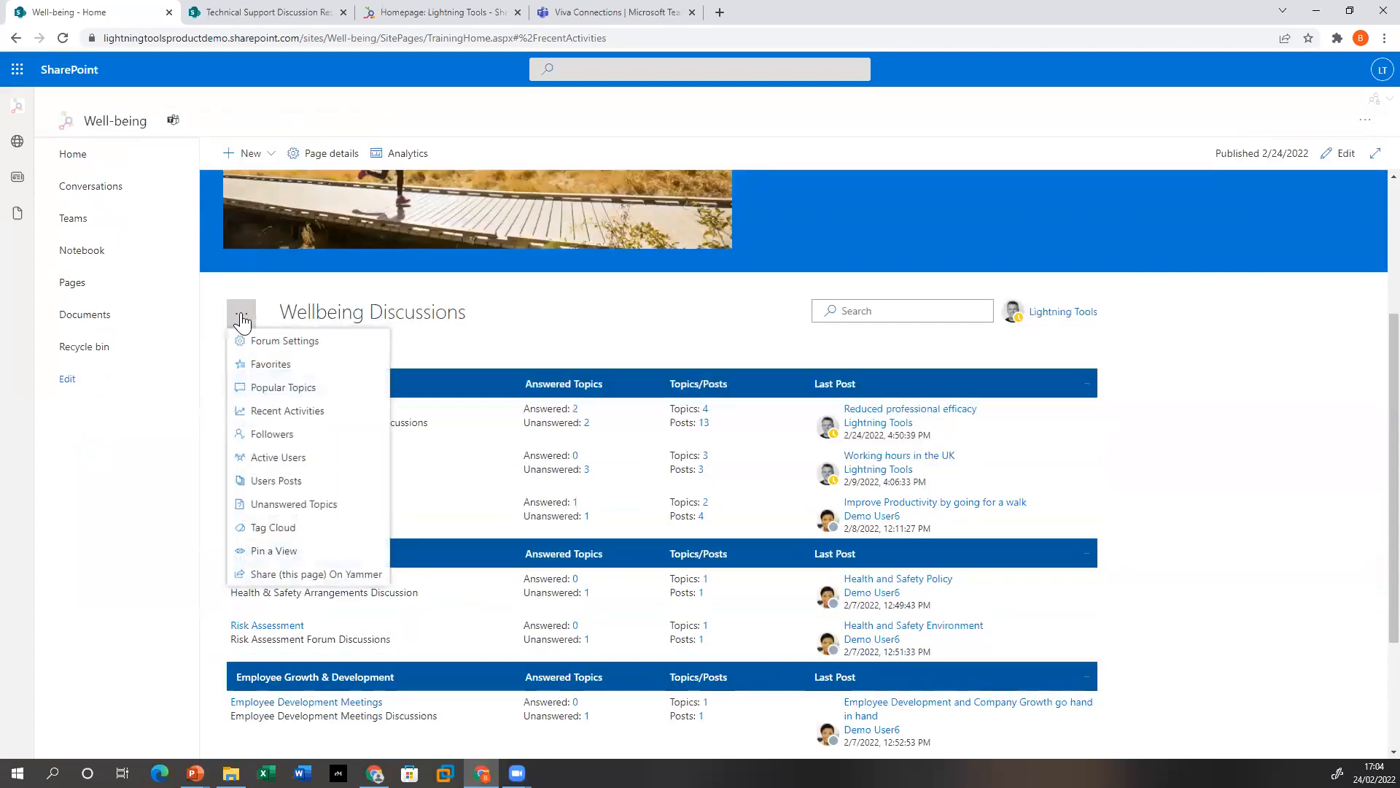
{"action": "left_click", "coordinate": [303, 504]}
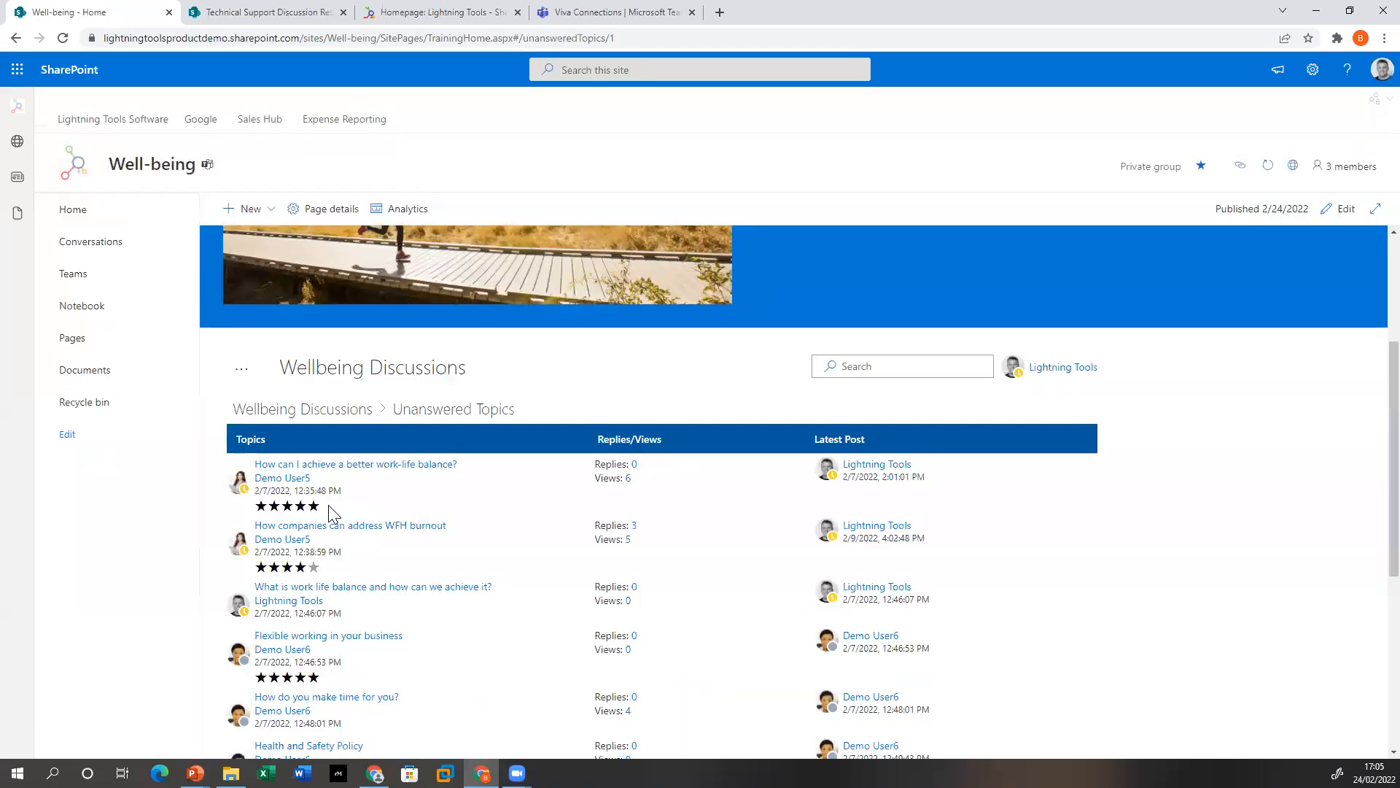
{"action": "scroll", "coordinate": [332, 513], "scroll_direction": "down", "scroll_amount": 3}
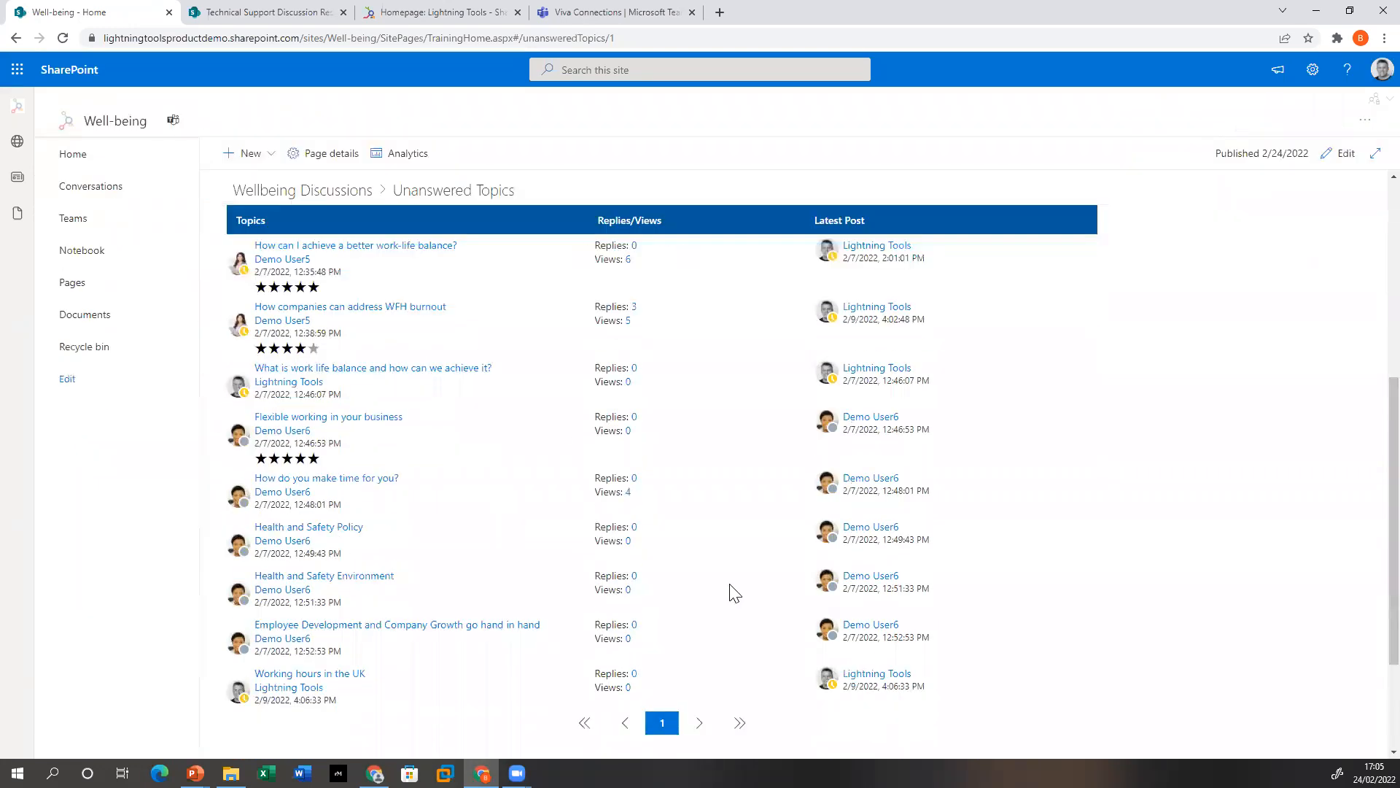
{"action": "scroll", "coordinate": [722, 583], "scroll_direction": "up", "scroll_amount": 4}
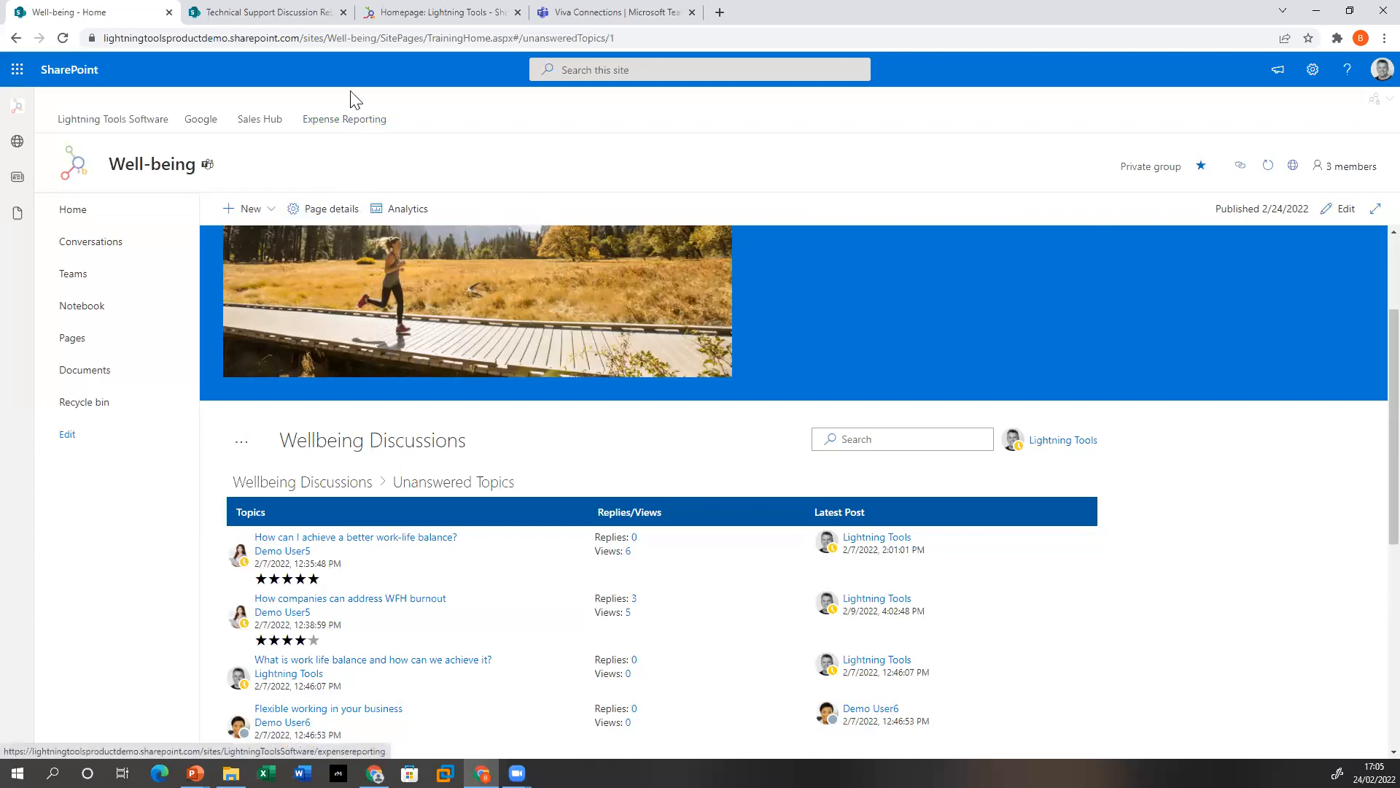
Switch to the Lightning Tools website and look through the Social Squared – Microsoft SharePoint Discussion Board product page
{"action": "left_click", "coordinate": [386, 14]}
{"action": "mouse_move", "coordinate": [515, 82]}
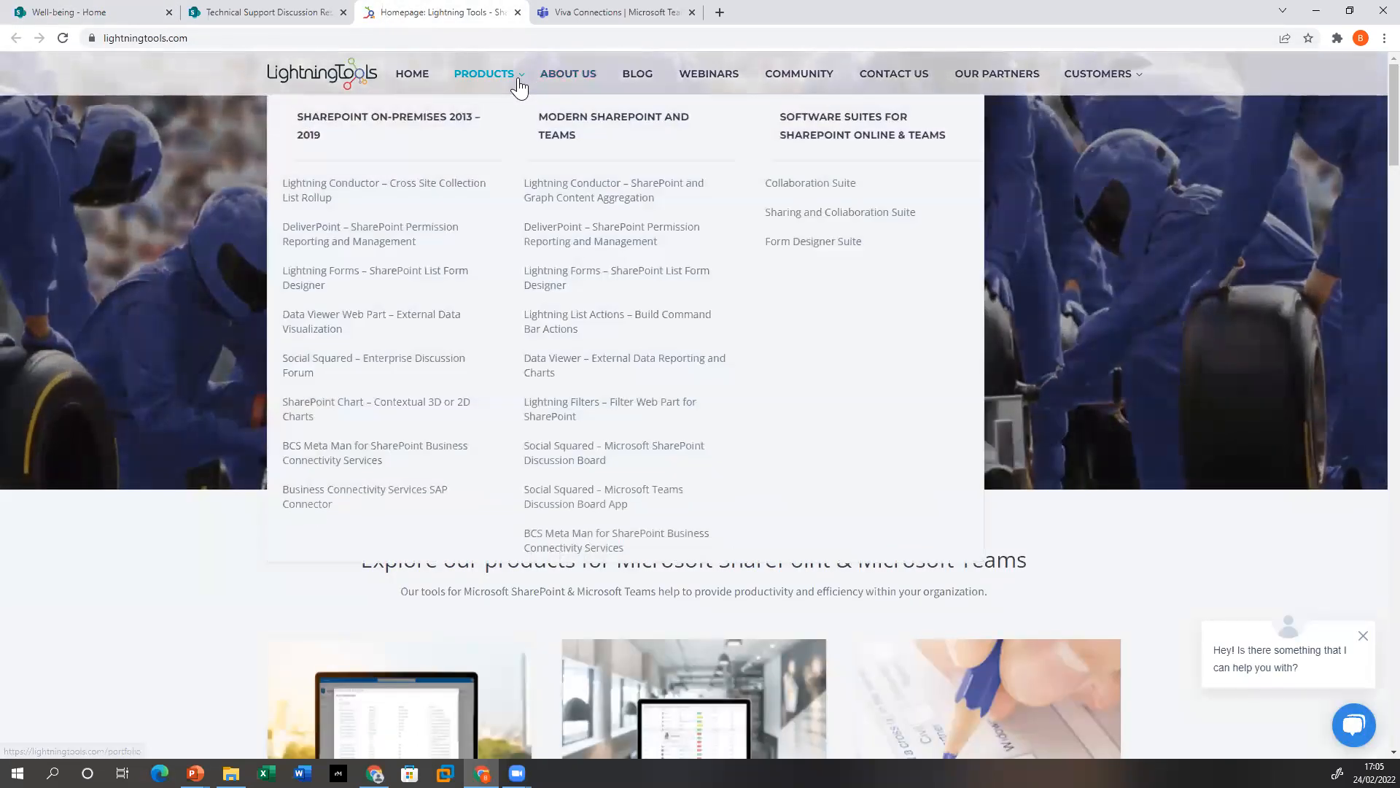
{"action": "left_click", "coordinate": [619, 449]}
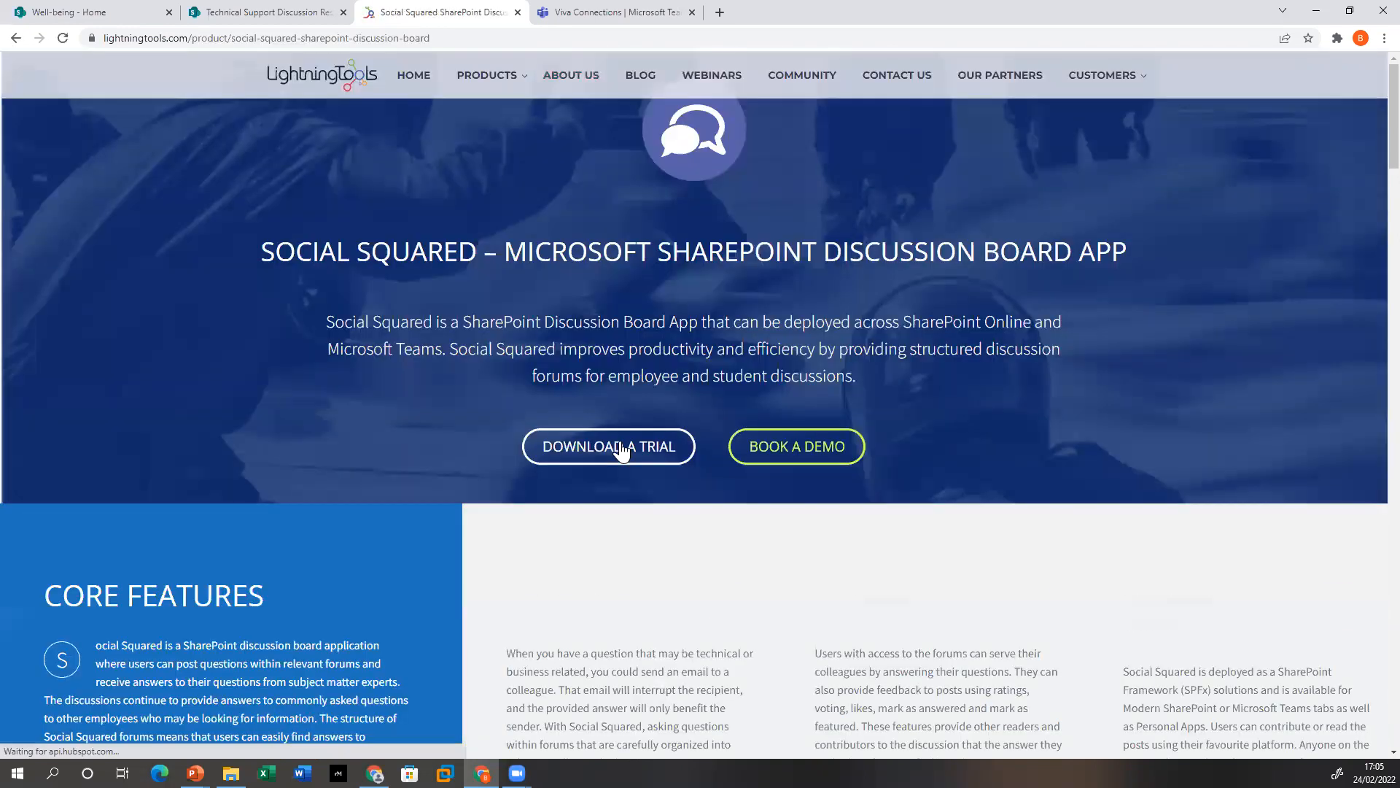
{"action": "scroll", "coordinate": [451, 550], "scroll_direction": "down", "scroll_amount": 7}
{"action": "scroll", "coordinate": [417, 556], "scroll_direction": "down", "scroll_amount": 5}
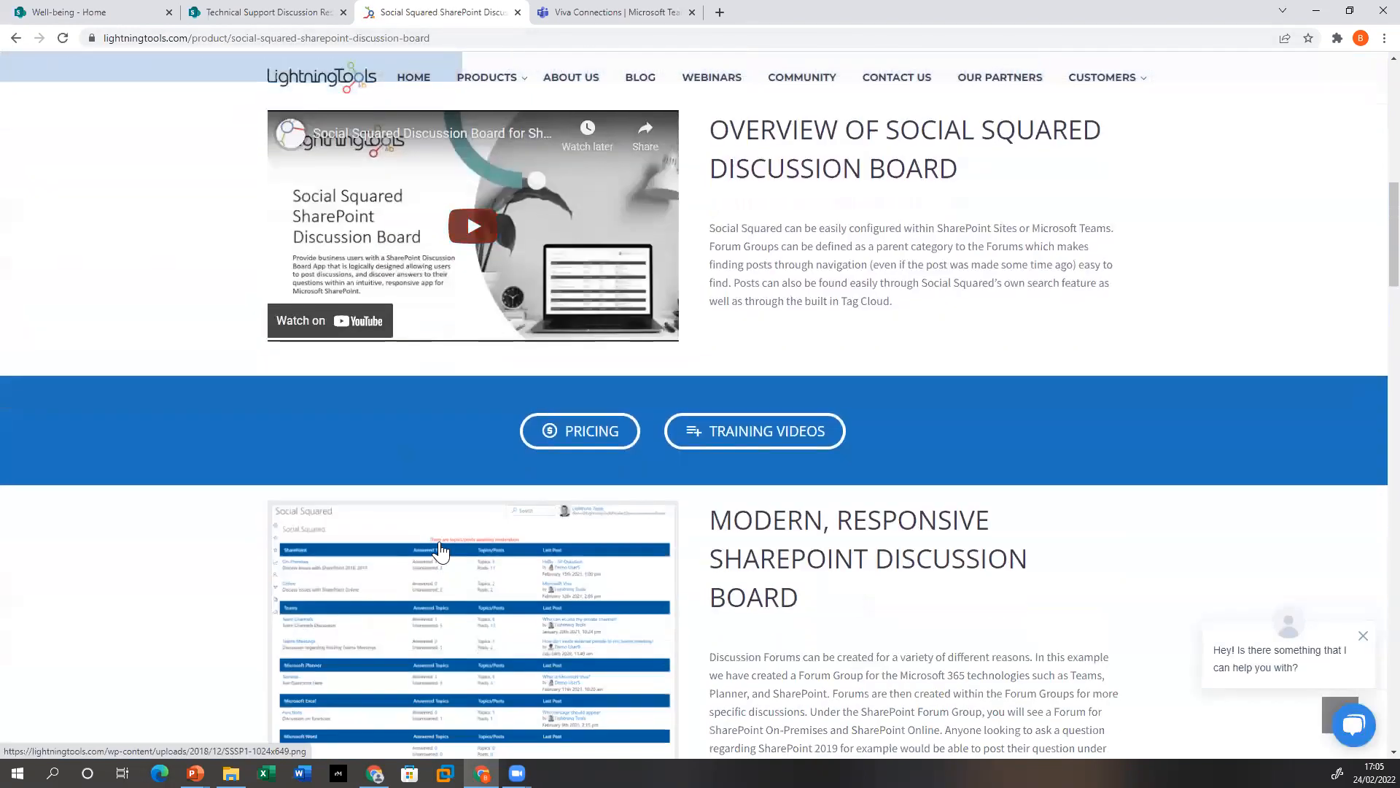
Review the Social Squared pricing plans, then return to the Technical Support Discussion Reporting page in SharePoint
{"action": "left_click", "coordinate": [570, 445]}
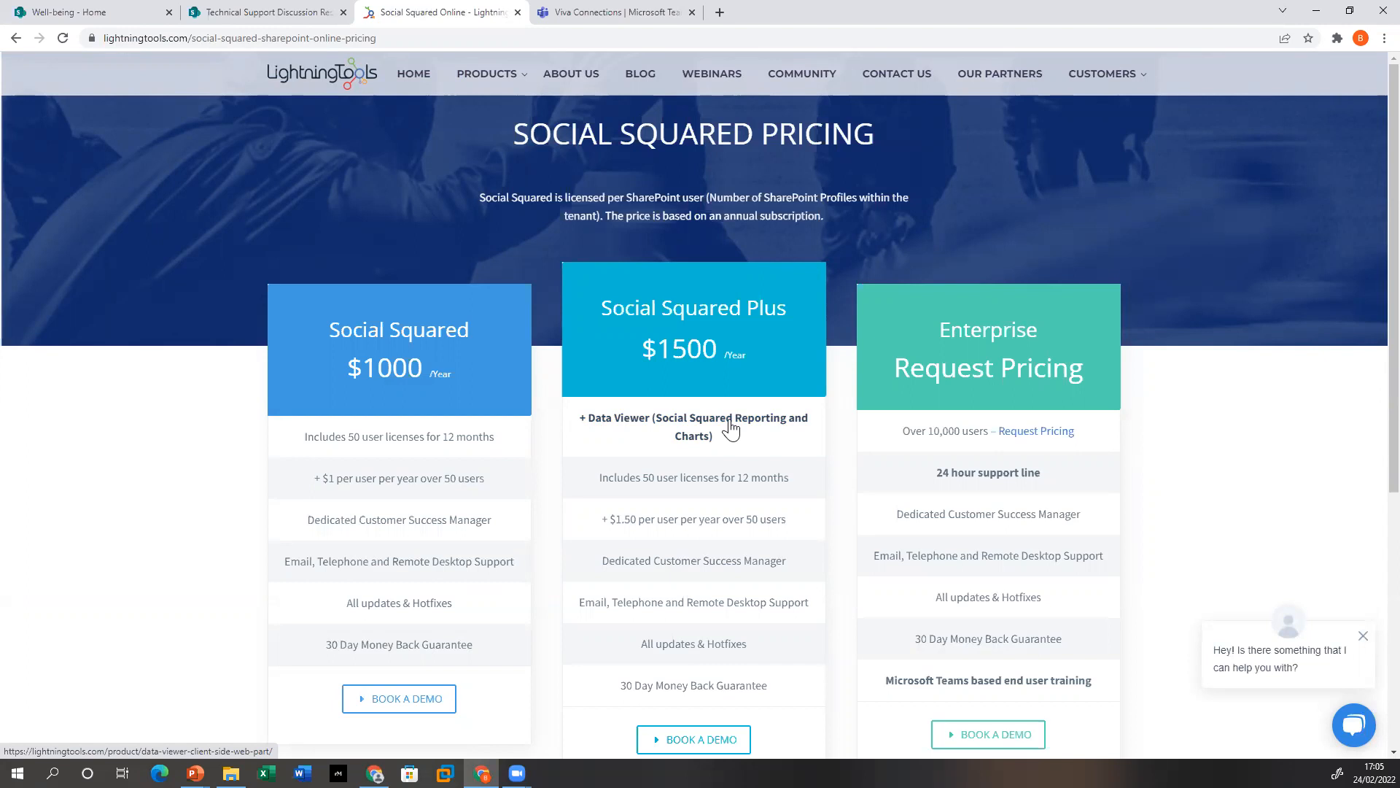
{"action": "scroll", "coordinate": [737, 468], "scroll_direction": "down", "scroll_amount": 2}
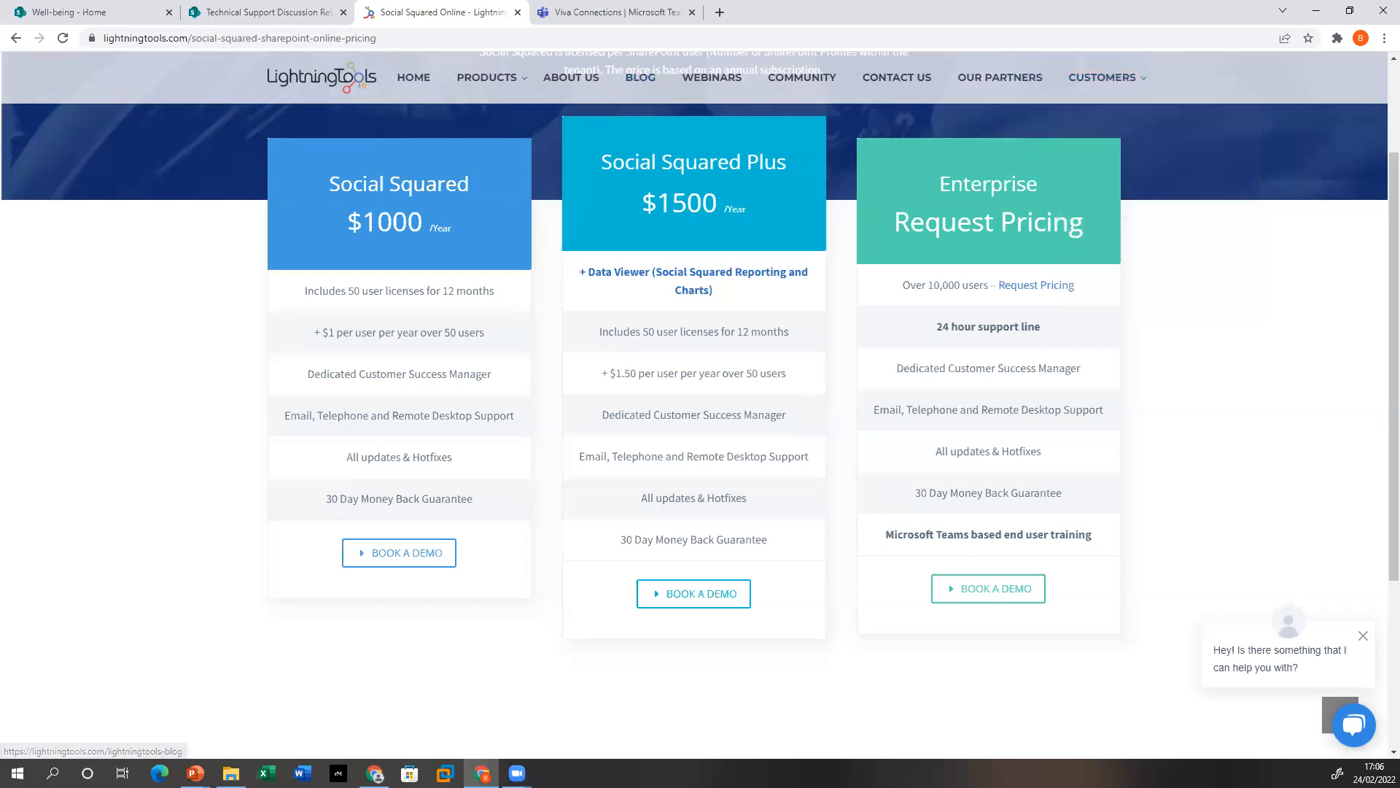
{"action": "left_click", "coordinate": [248, 12]}
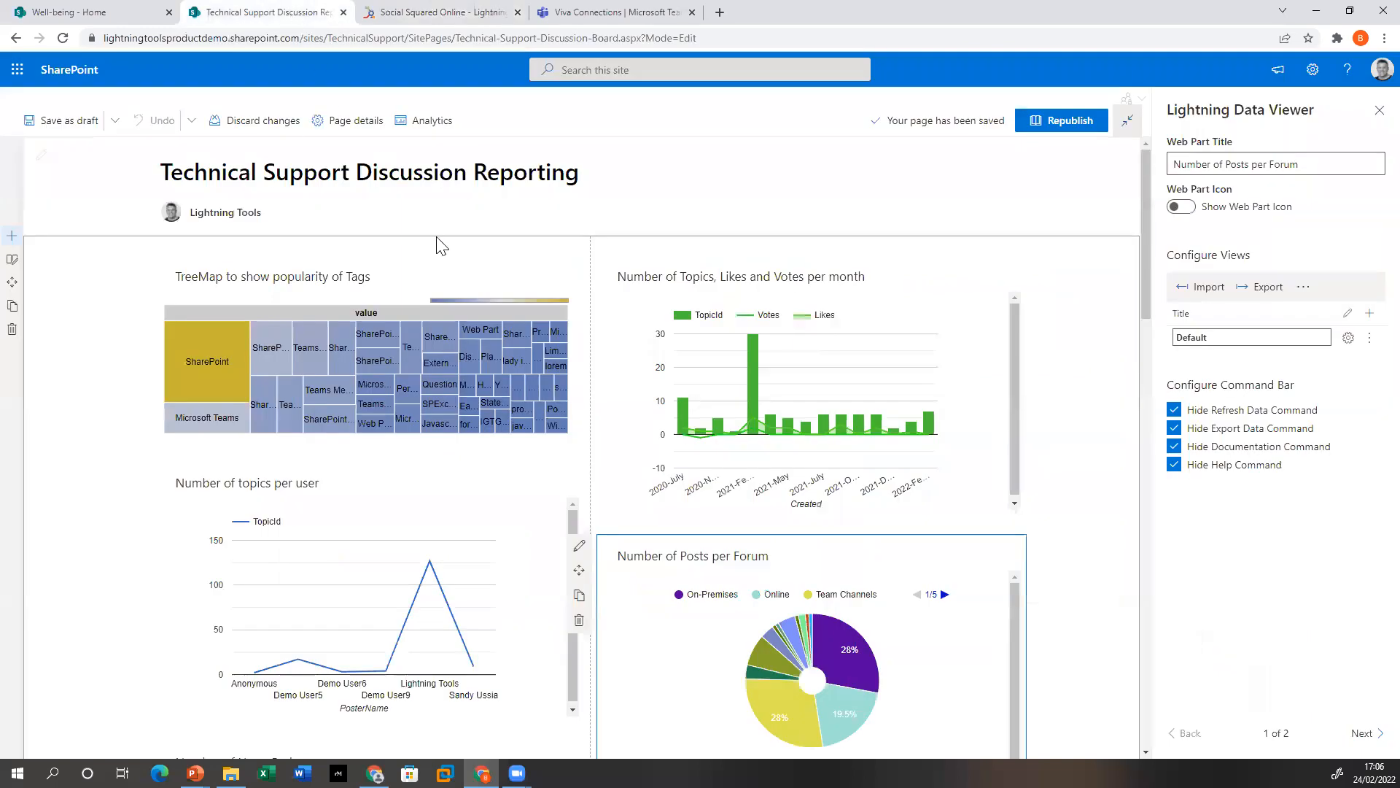